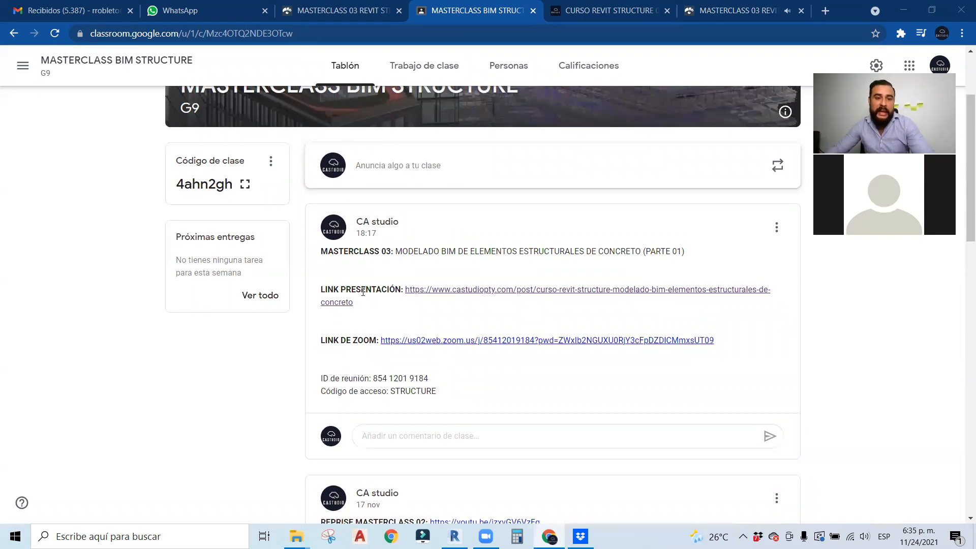
View the Masterclass 03 presentation agenda and bring up the CASTUDIO course post on modelling concrete structural elements.
{"action": "left_click", "coordinate": [345, 16]}
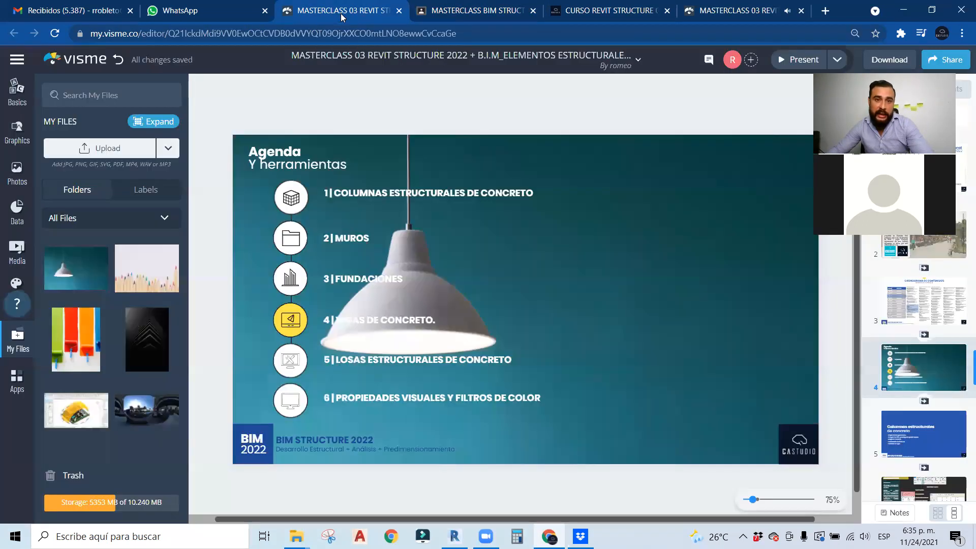
{"action": "left_click", "coordinate": [475, 11]}
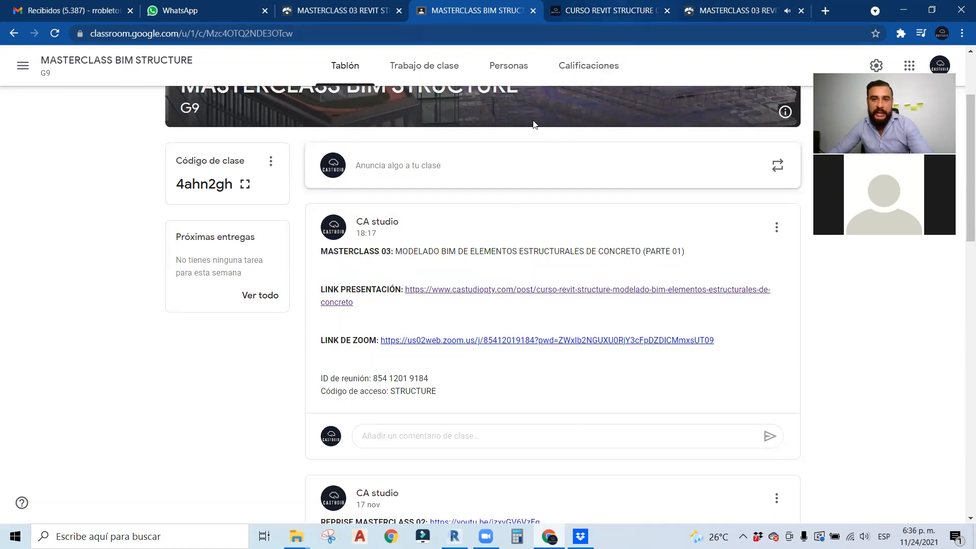
{"action": "left_click", "coordinate": [578, 6]}
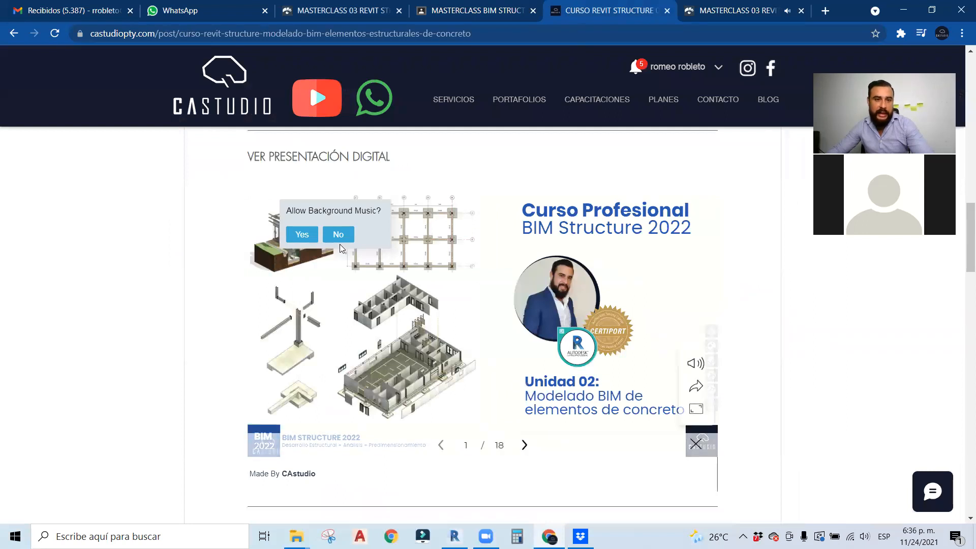
Read through the course post's topic outline and example images, from structural columns to filters and graphic properties.
{"action": "scroll", "coordinate": [498, 264], "scroll_direction": "down", "scroll_amount": 15}
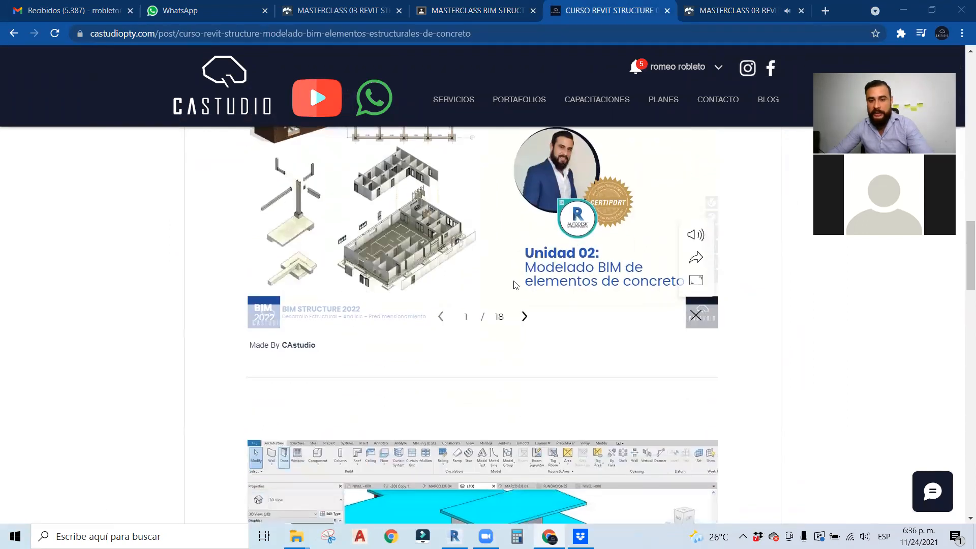
{"action": "scroll", "coordinate": [501, 290], "scroll_direction": "up", "scroll_amount": 15}
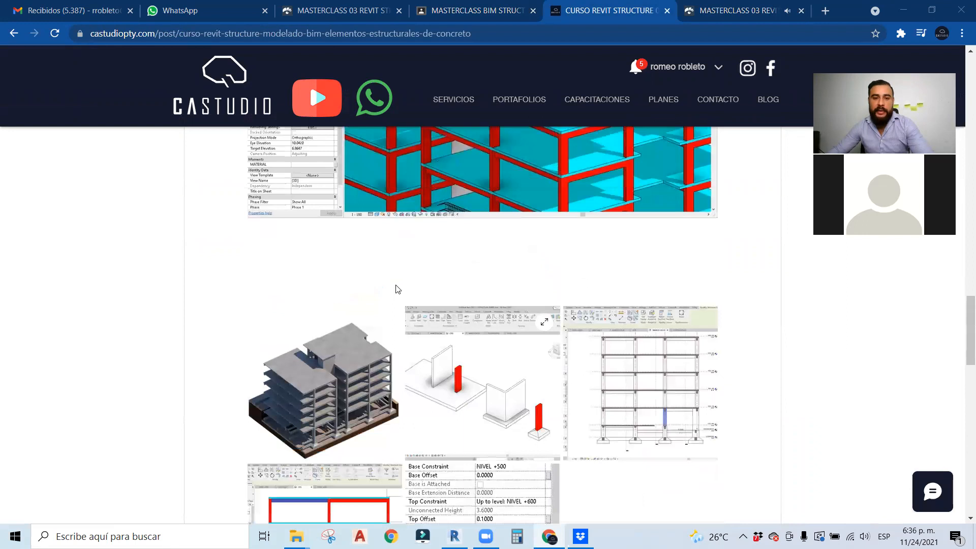
{"action": "scroll", "coordinate": [397, 274], "scroll_direction": "up", "scroll_amount": 10}
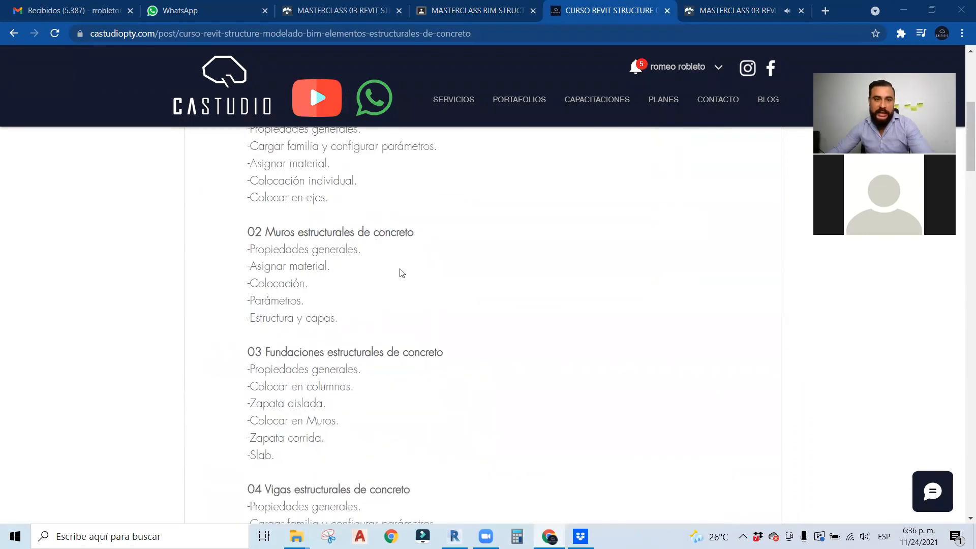
{"action": "scroll", "coordinate": [396, 279], "scroll_direction": "down", "scroll_amount": 11}
{"action": "left_click_drag", "start_coordinate": [244, 171], "coordinate": [334, 377]}
{"action": "scroll", "coordinate": [377, 319], "scroll_direction": "down", "scroll_amount": 1}
{"action": "scroll", "coordinate": [377, 320], "scroll_direction": "down", "scroll_amount": 3}
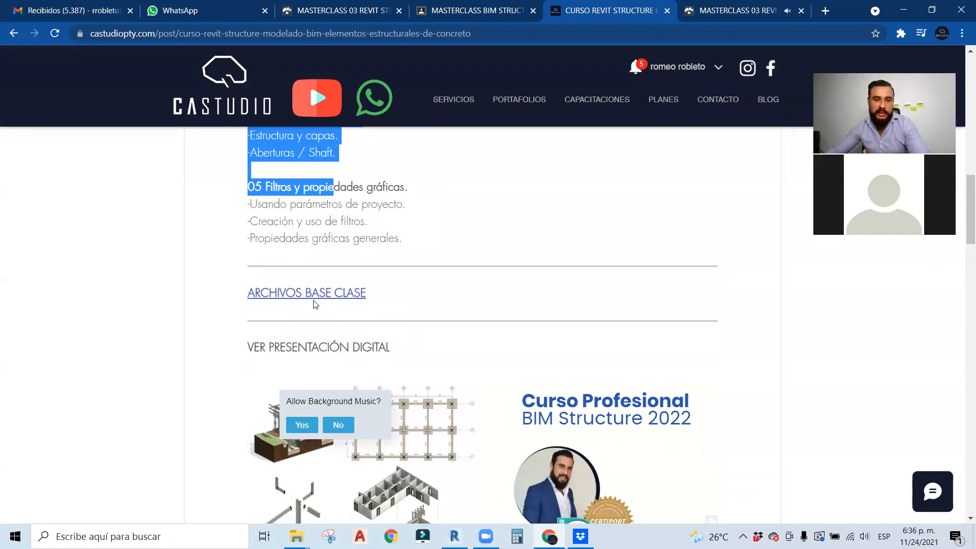
Open the ARCHIVOS BASE CLASE Dropbox link, close it again and return to the course post.
{"action": "left_click", "coordinate": [283, 298]}
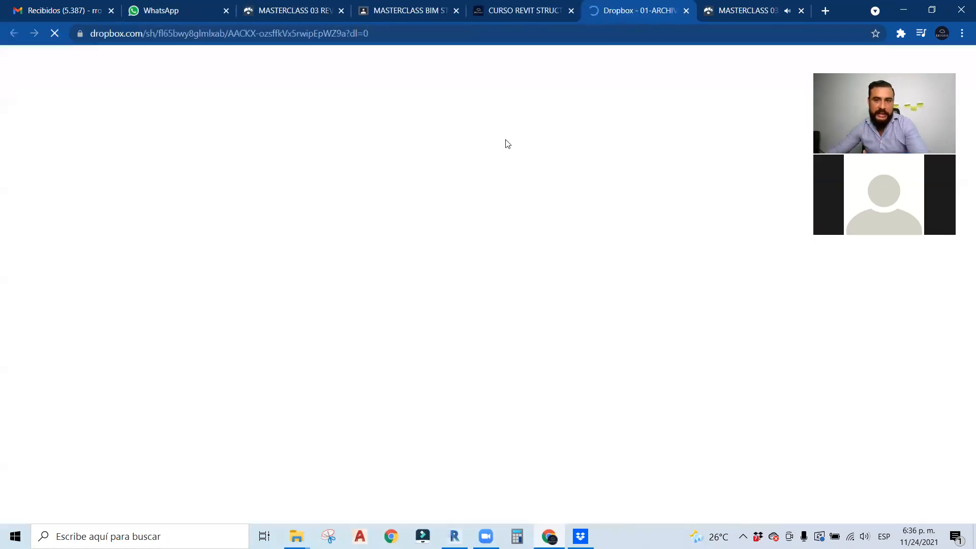
{"action": "left_click", "coordinate": [686, 10]}
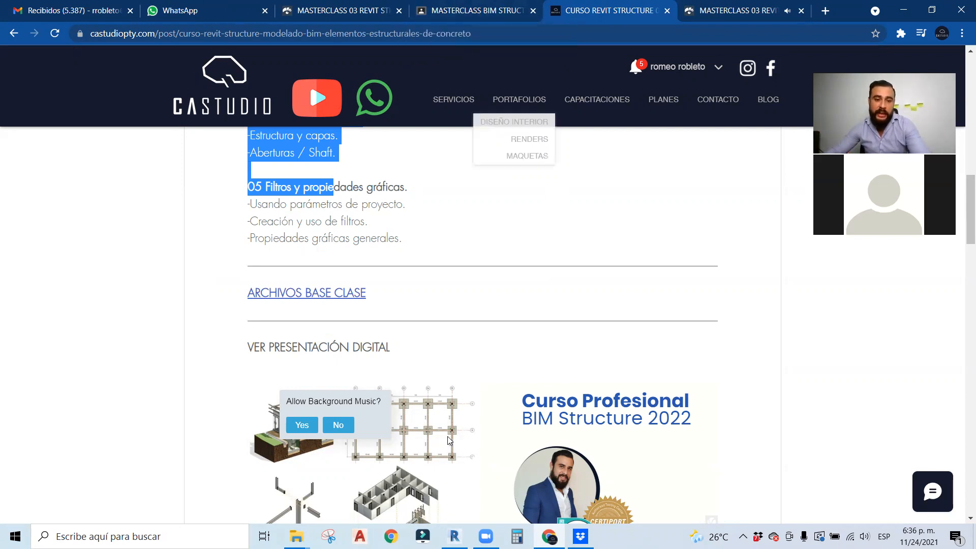
{"action": "left_click", "coordinate": [600, 188]}
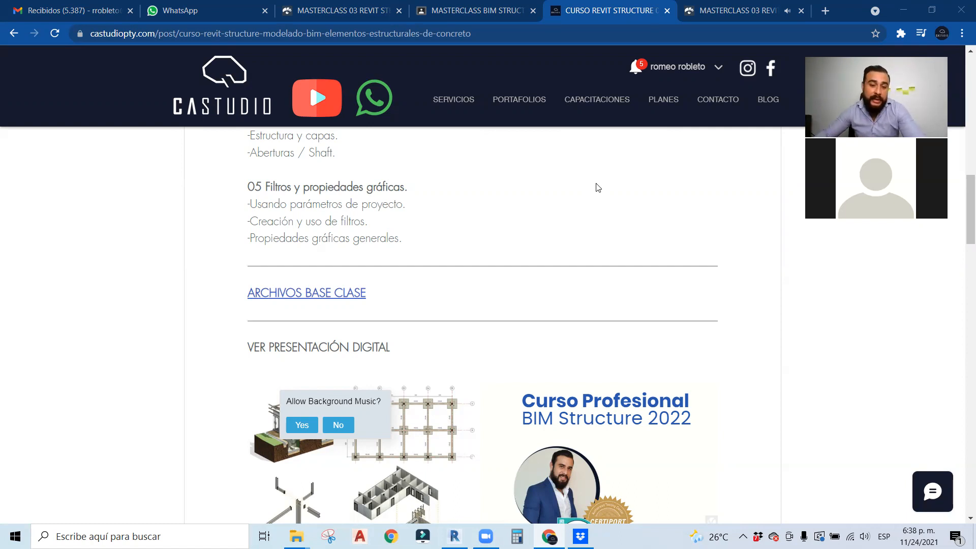
Switch to Revit and inspect the solid roof slab of the ESTRUCTURA TORRE A_R22 model in the 3D view.
{"action": "left_click", "coordinate": [454, 536]}
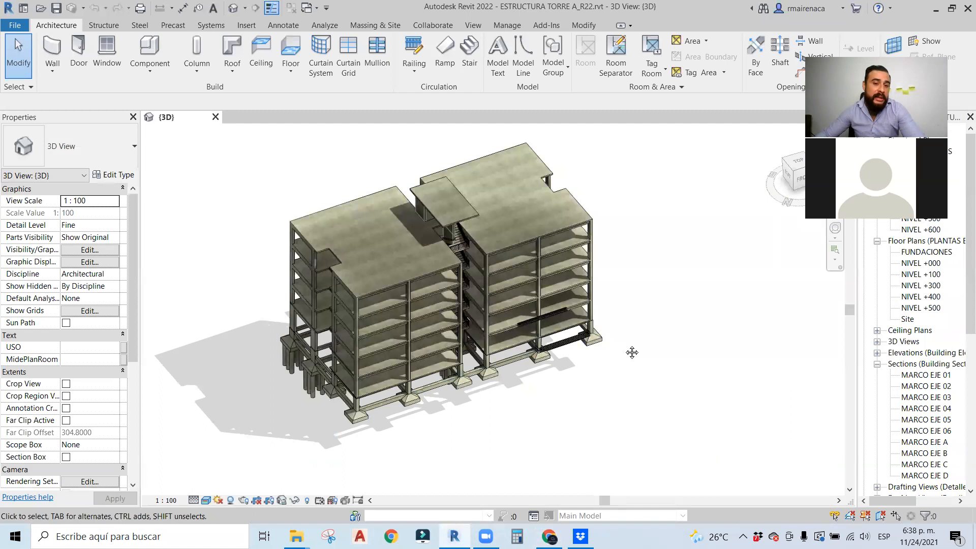
{"action": "middle_click_drag", "start_coordinate": [632, 352], "coordinate": [668, 345]}
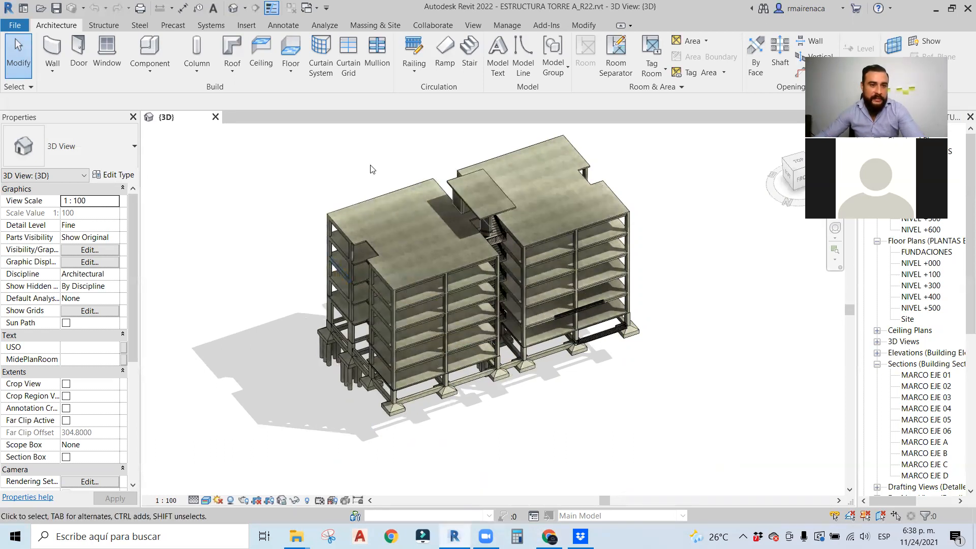
{"action": "scroll", "coordinate": [357, 171], "scroll_direction": "up", "scroll_amount": 4}
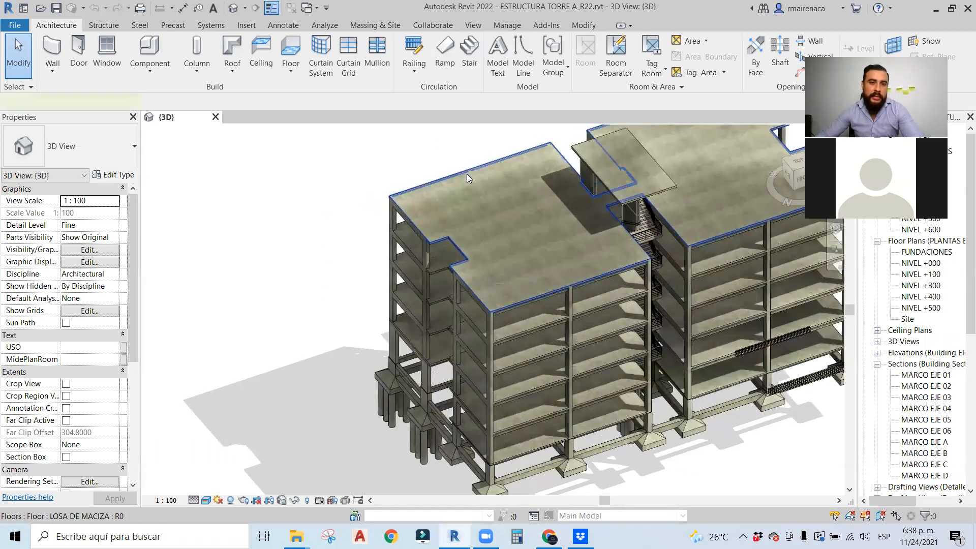
{"action": "scroll", "coordinate": [467, 174], "scroll_direction": "down", "scroll_amount": 2}
{"action": "left_click", "coordinate": [463, 180]}
{"action": "middle_click_drag", "start_coordinate": [563, 256], "coordinate": [461, 281]}
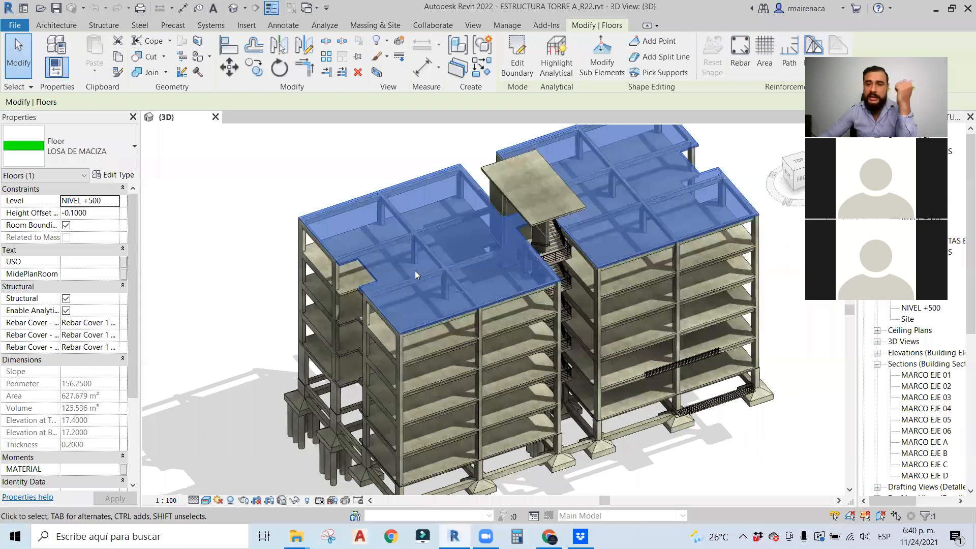
Inspect the truncated-pyramid isolated footing at the front corner of the tower and clear the selection.
{"action": "middle_click_drag", "start_coordinate": [467, 370], "coordinate": [494, 324]}
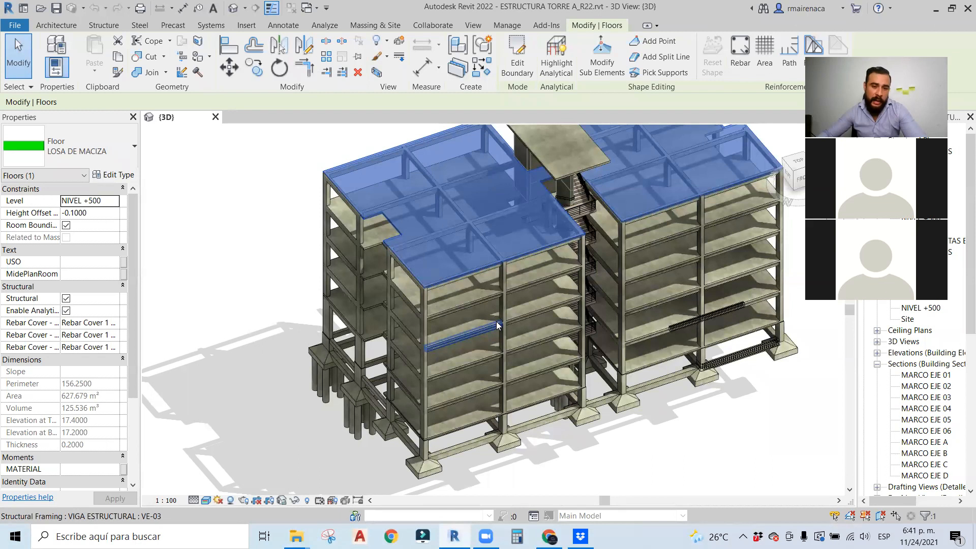
{"action": "left_click", "coordinate": [419, 470]}
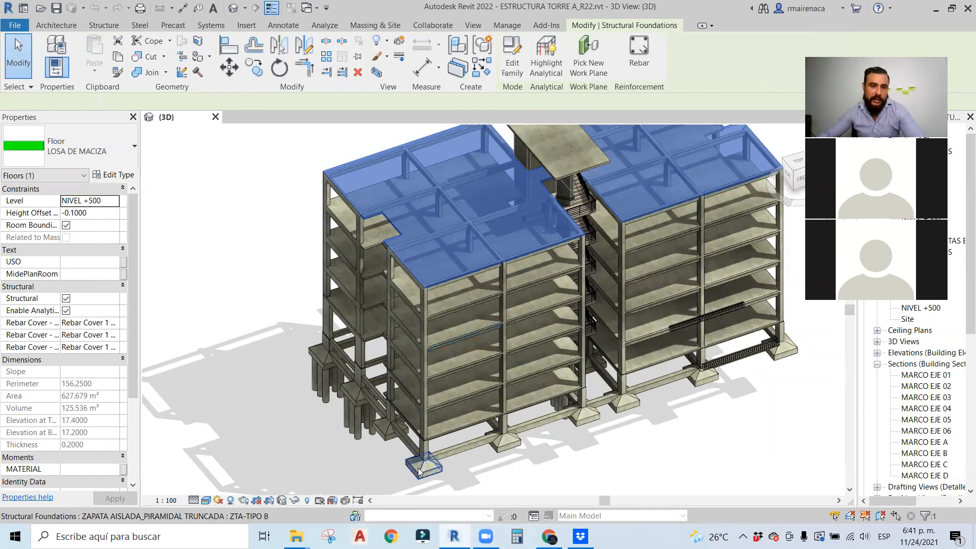
{"action": "scroll", "coordinate": [419, 470], "scroll_direction": "up", "scroll_amount": 6}
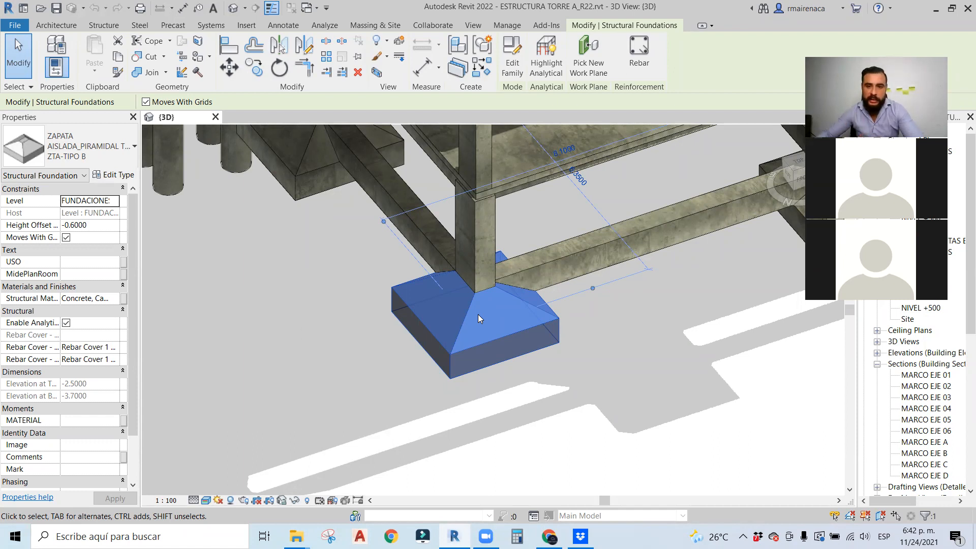
{"action": "left_click", "coordinate": [618, 387]}
{"action": "scroll", "coordinate": [614, 354], "scroll_direction": "down", "scroll_amount": 3}
{"action": "scroll", "coordinate": [633, 351], "scroll_direction": "down", "scroll_amount": 1}
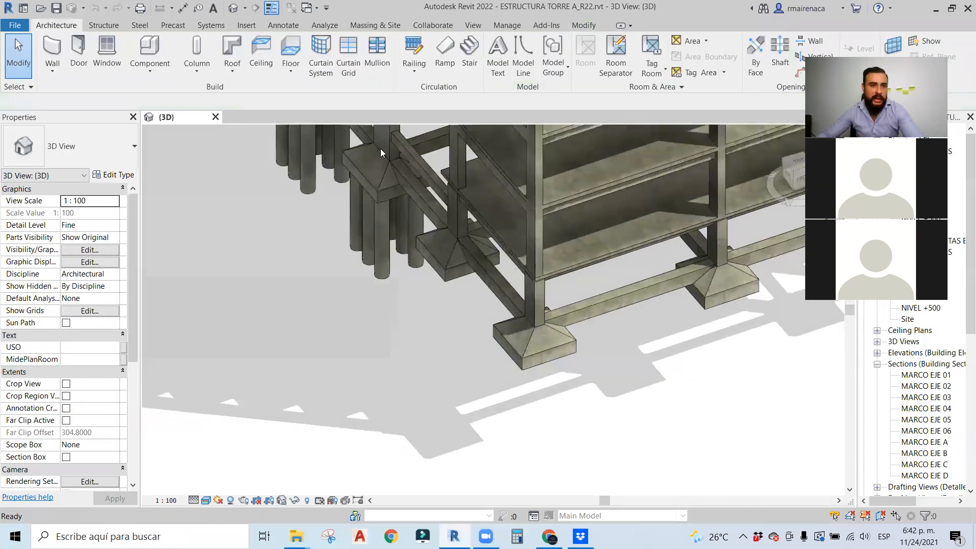
Create a new project from the CASTUDIO_ARQ_2022 template.
{"action": "left_click", "coordinate": [23, 9]}
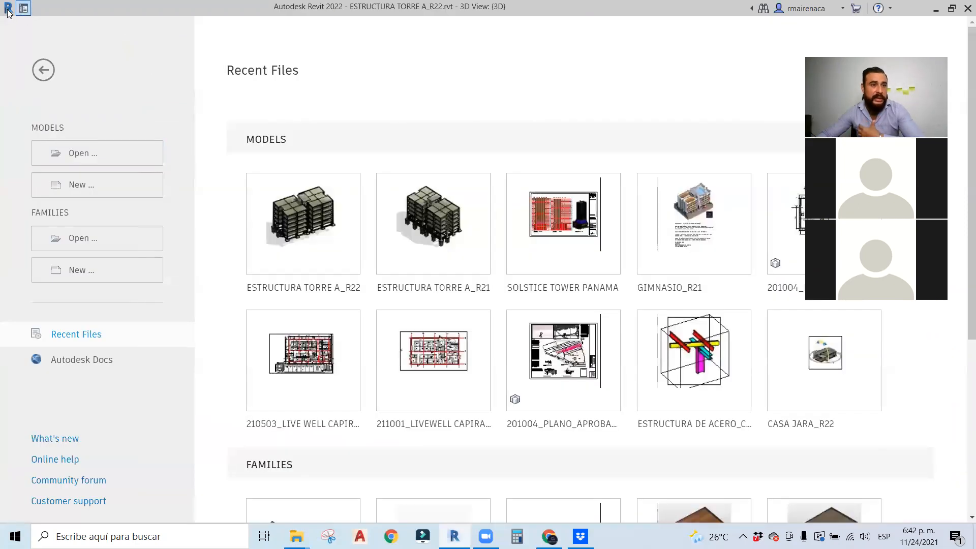
{"action": "left_click", "coordinate": [91, 186]}
{"action": "left_click", "coordinate": [227, 191]}
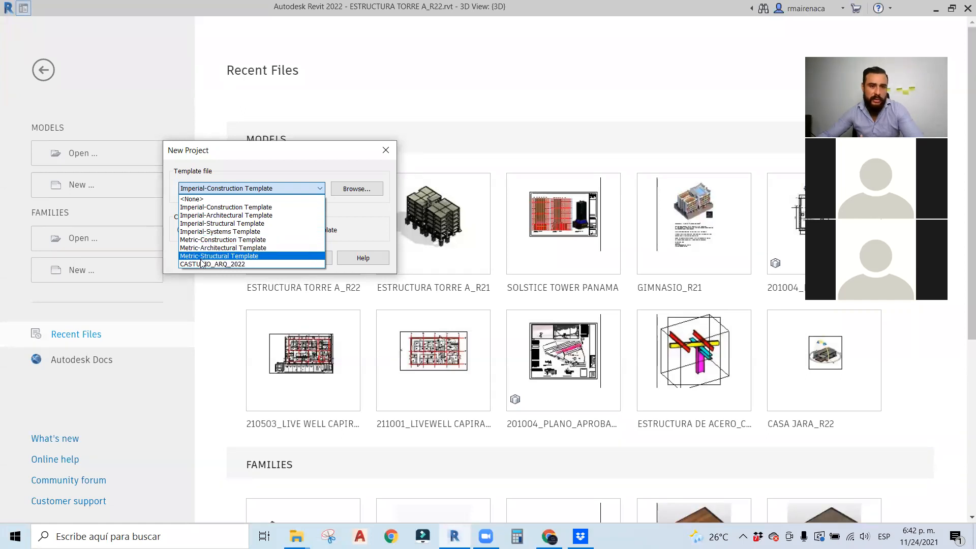
{"action": "left_click", "coordinate": [206, 264]}
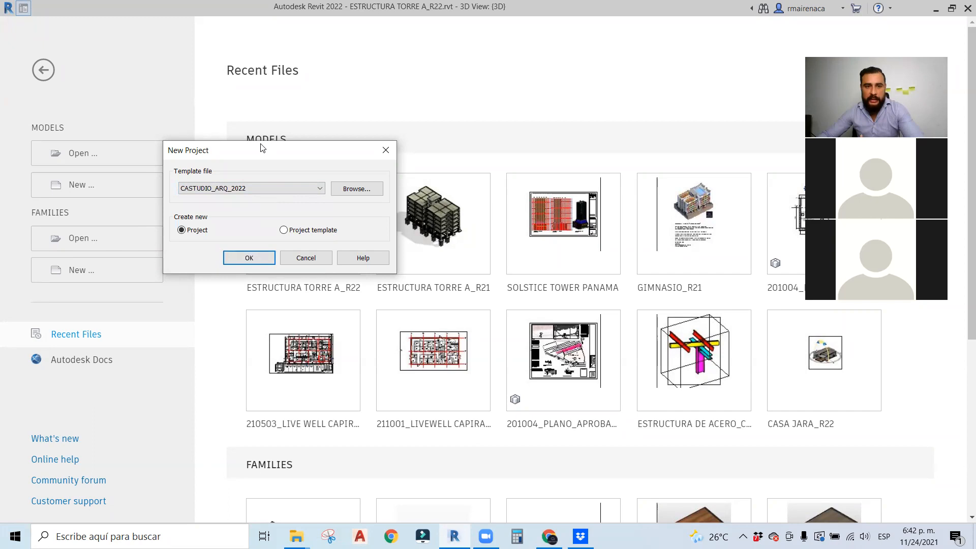
{"action": "left_click_drag", "start_coordinate": [265, 148], "coordinate": [289, 133]}
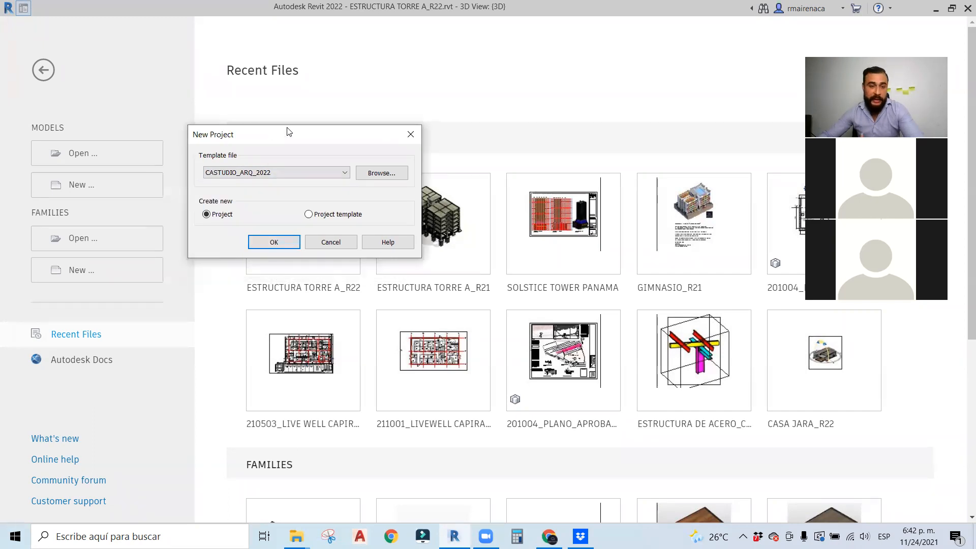
{"action": "left_click", "coordinate": [263, 242]}
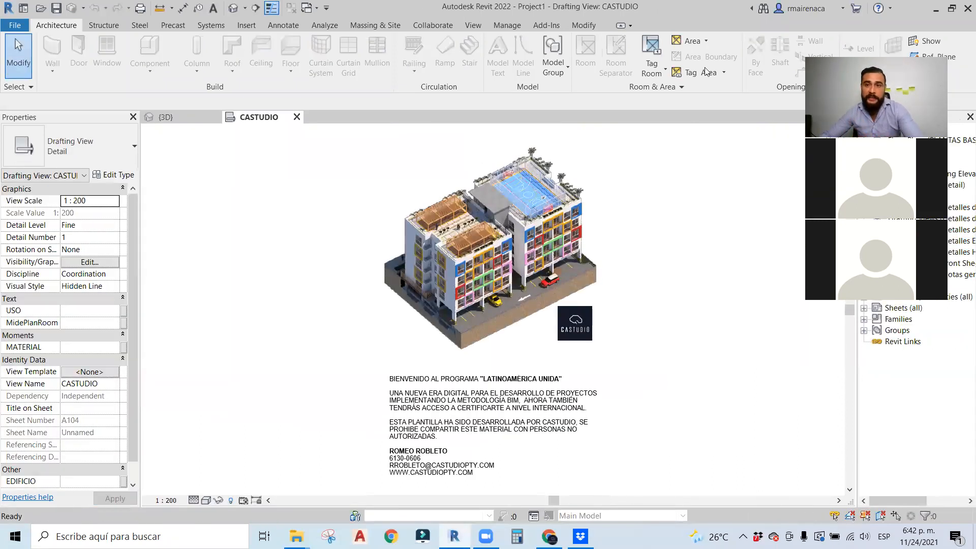
Expand the floor plans in the Project Browser and widen the browser to make its view names readable.
{"action": "middle_click_drag", "start_coordinate": [382, 213], "coordinate": [301, 222]}
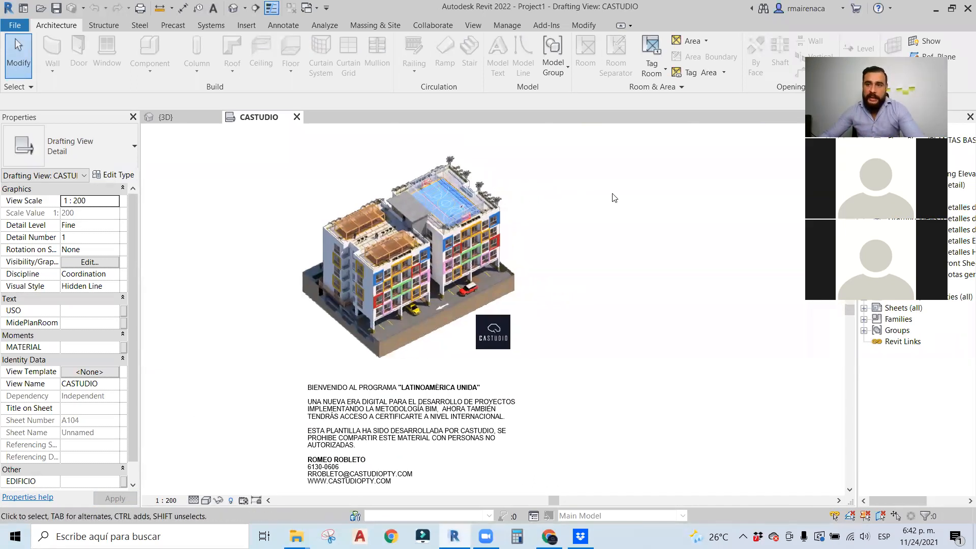
{"action": "double_click", "coordinate": [902, 141]}
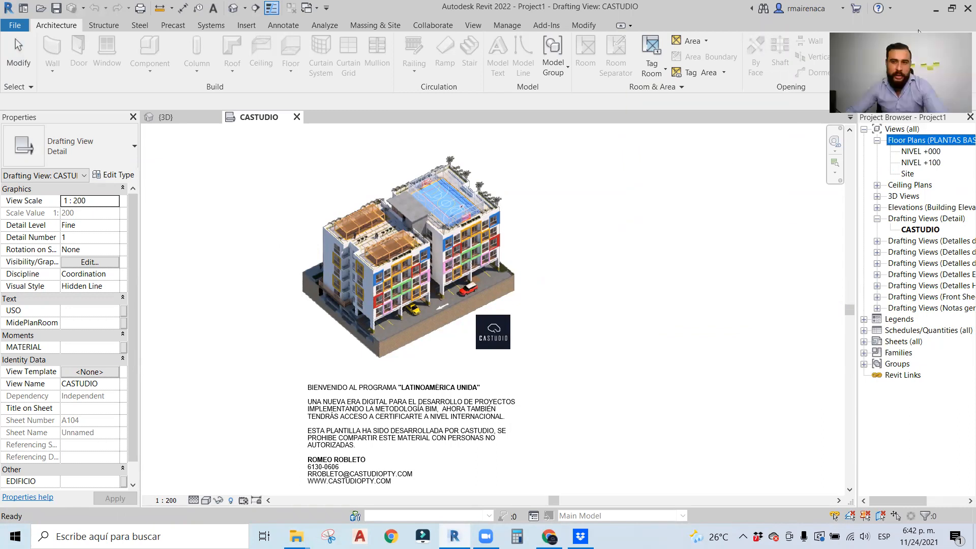
{"action": "left_click_drag", "start_coordinate": [857, 169], "coordinate": [812, 173]}
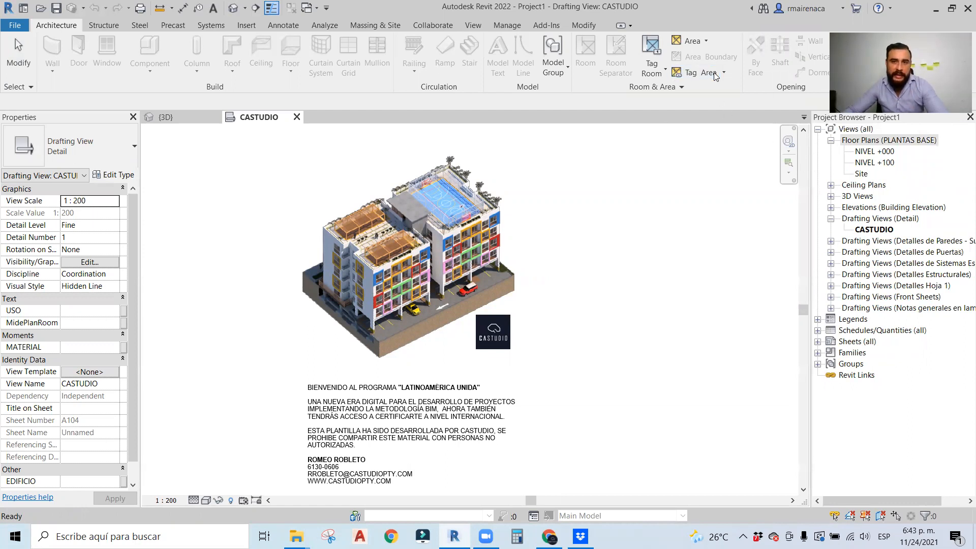
Create structural plan views for levels NIVEL +000, NIVEL +100 and NIVEL +200.
{"action": "left_click", "coordinate": [465, 25]}
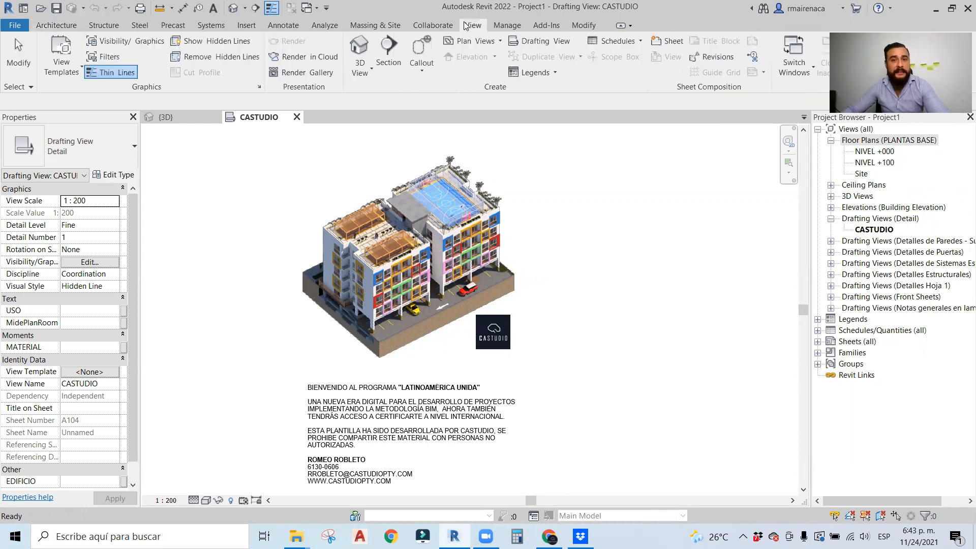
{"action": "left_click", "coordinate": [491, 42]}
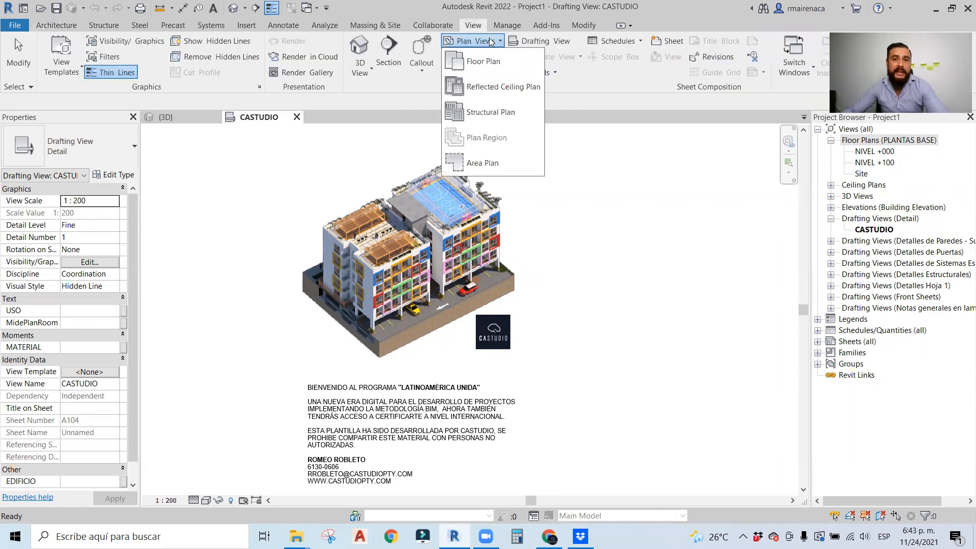
{"action": "left_click", "coordinate": [466, 112]}
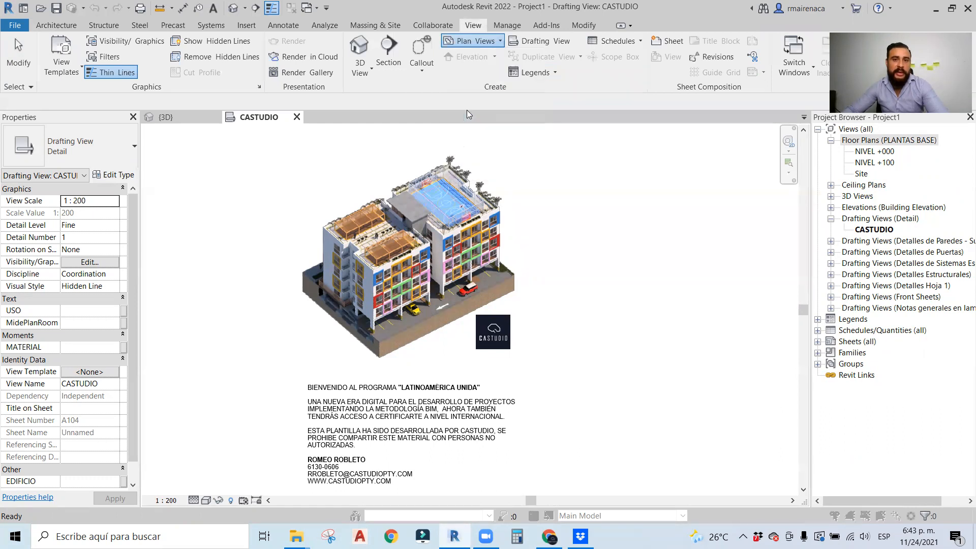
{"action": "left_click", "coordinate": [417, 247]}
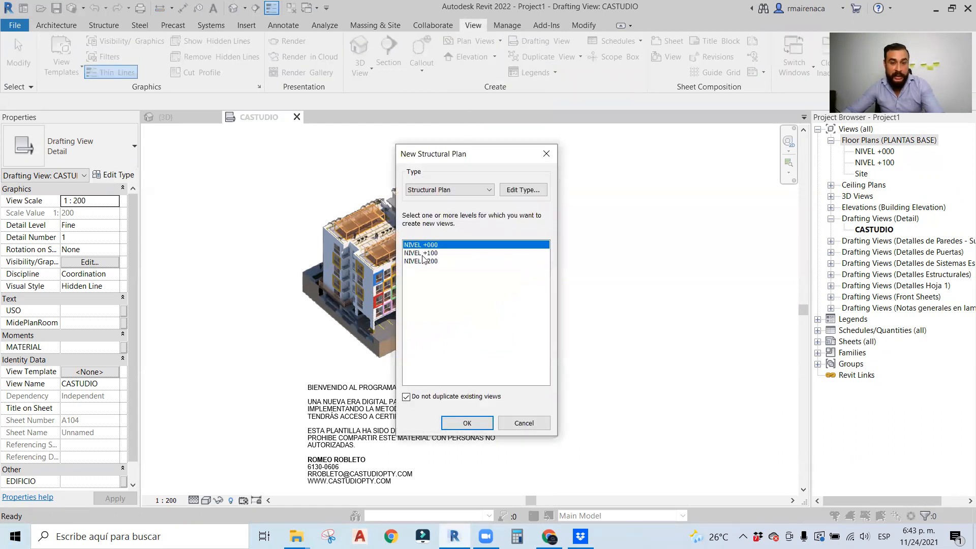
{"action": "left_click", "coordinate": [422, 257], "text": "shift"}
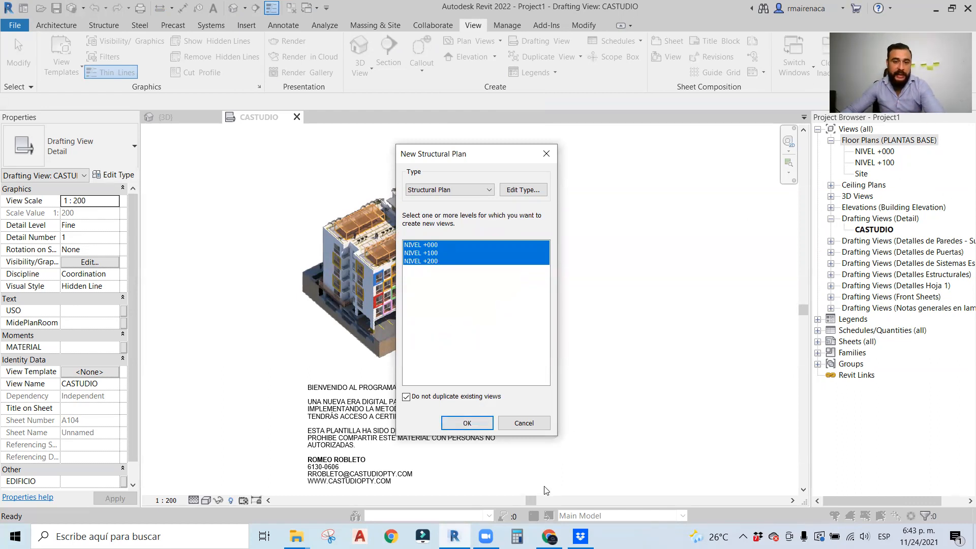
{"action": "left_click", "coordinate": [467, 422]}
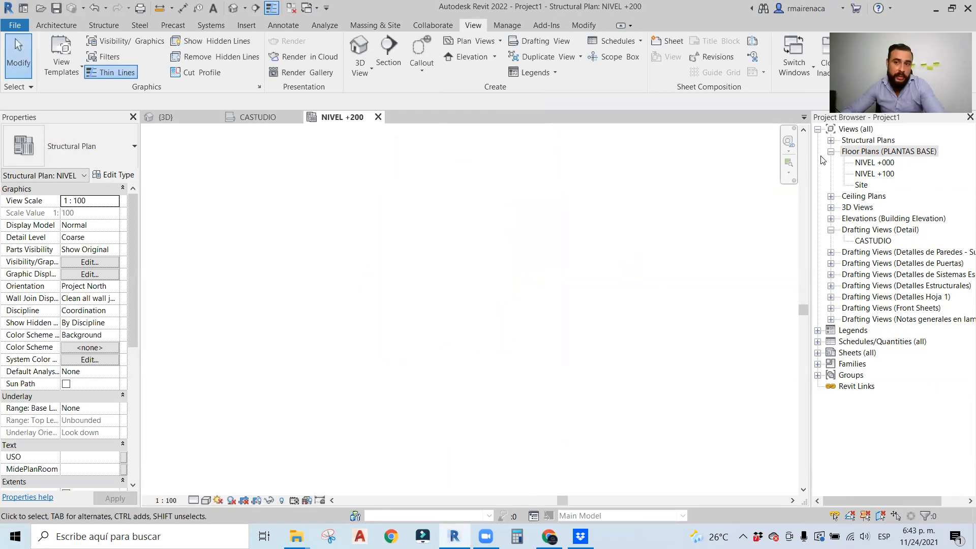
Expand the structural plans in the Project Browser and open the NIVEL +000 structural plan.
{"action": "double_click", "coordinate": [859, 141]}
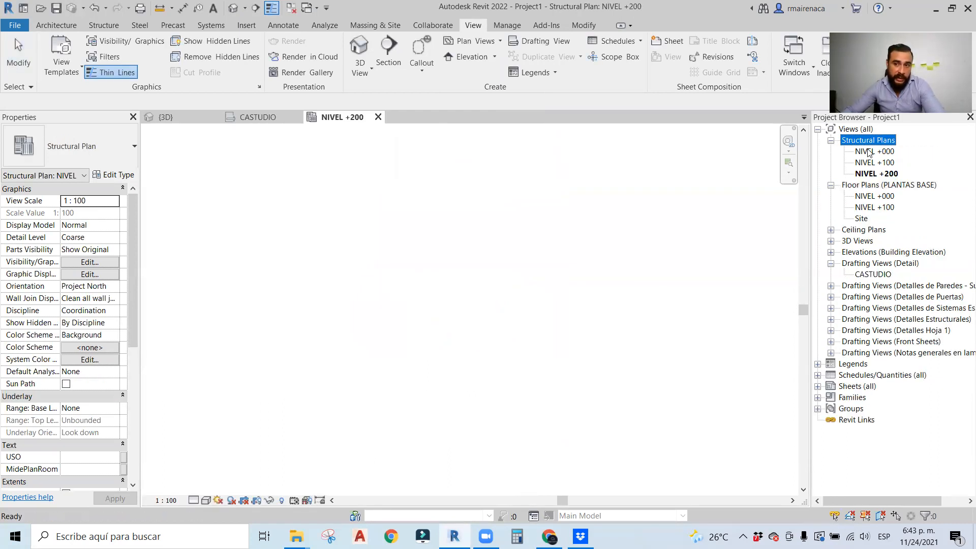
{"action": "double_click", "coordinate": [870, 152]}
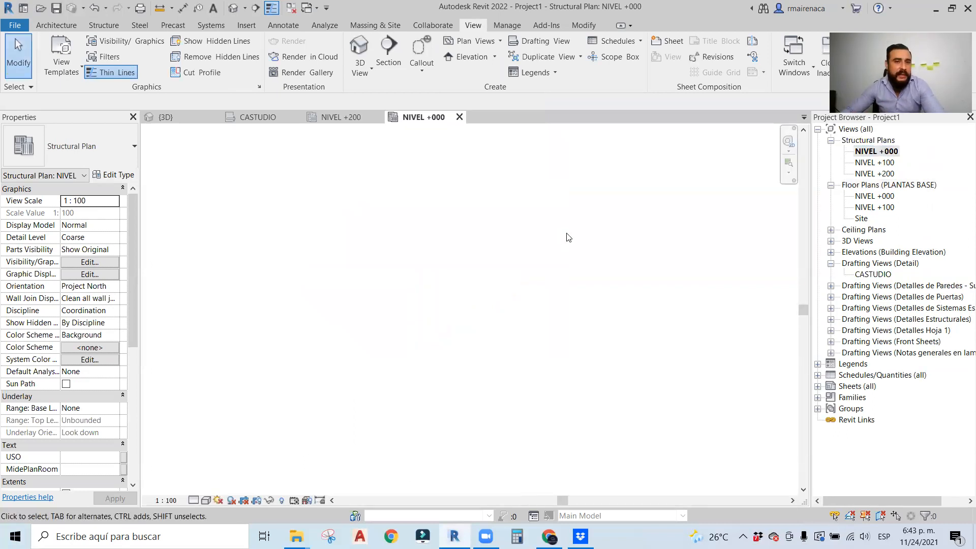
{"action": "left_click", "coordinate": [830, 233]}
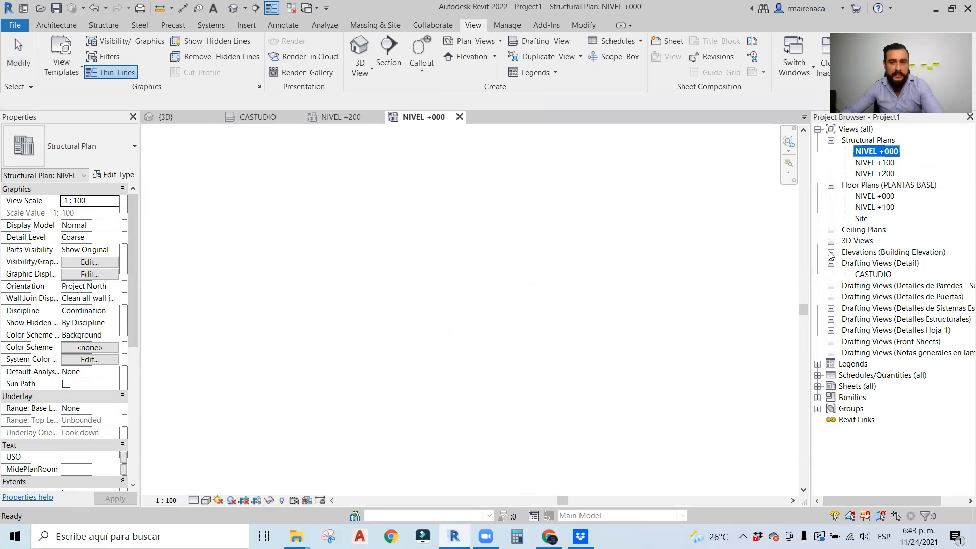
Open the FACHADA FRONTAL elevation and turn off its Crop View.
{"action": "left_click", "coordinate": [831, 252]}
{"action": "double_click", "coordinate": [871, 263]}
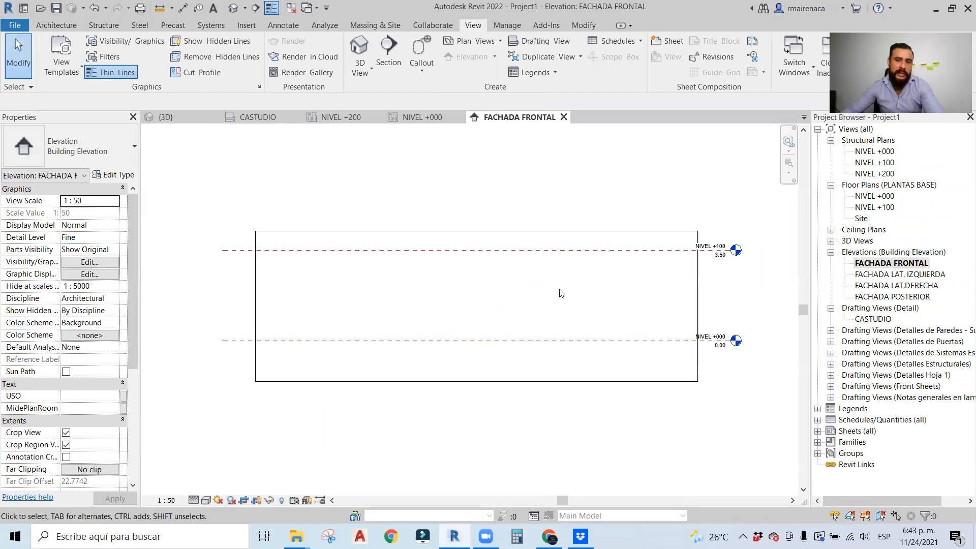
{"action": "scroll", "coordinate": [429, 249], "scroll_direction": "down", "scroll_amount": 1}
{"action": "scroll", "coordinate": [73, 357], "scroll_direction": "down", "scroll_amount": 3}
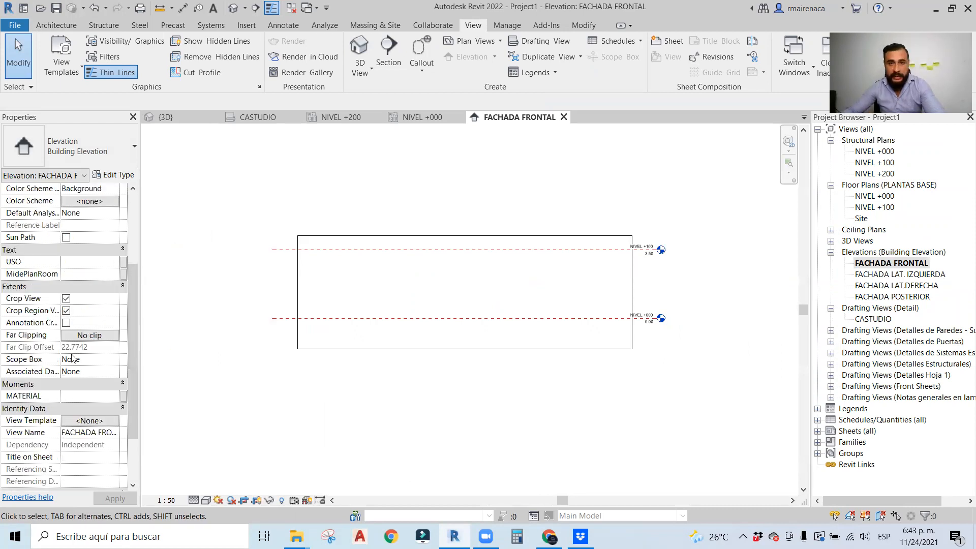
{"action": "left_click", "coordinate": [66, 298]}
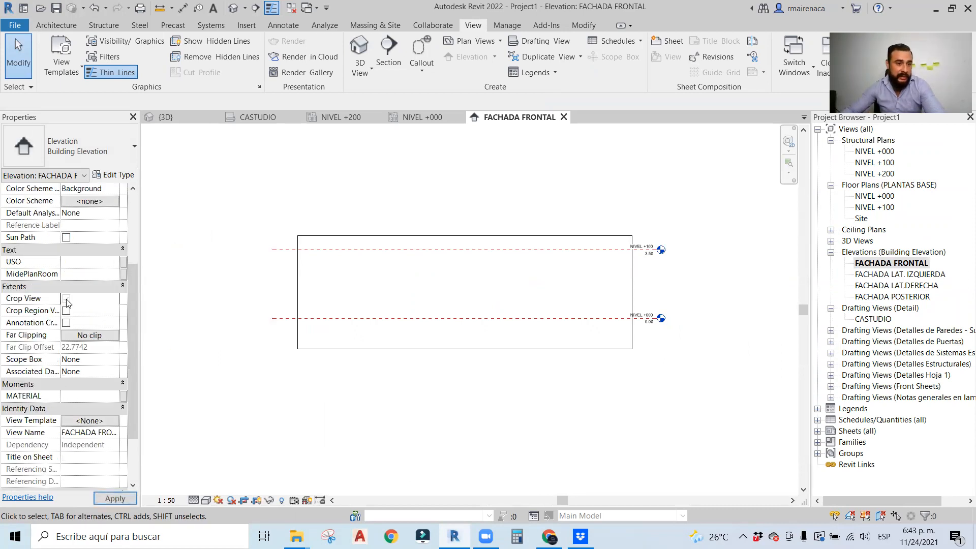
{"action": "scroll", "coordinate": [638, 320], "scroll_direction": "up", "scroll_amount": 2}
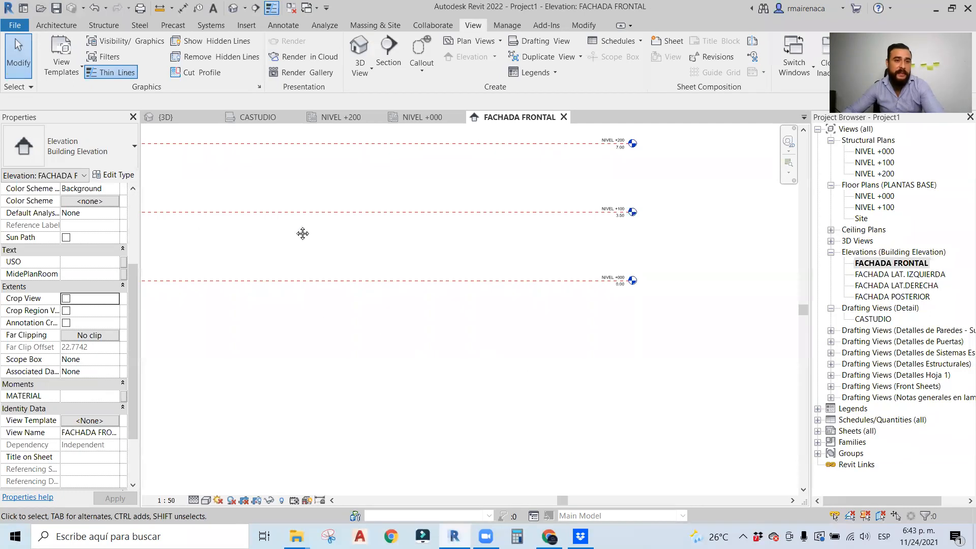
Add a level below NIVEL +000 by picking that level with an offset of 2.
{"action": "left_click", "coordinate": [107, 25]}
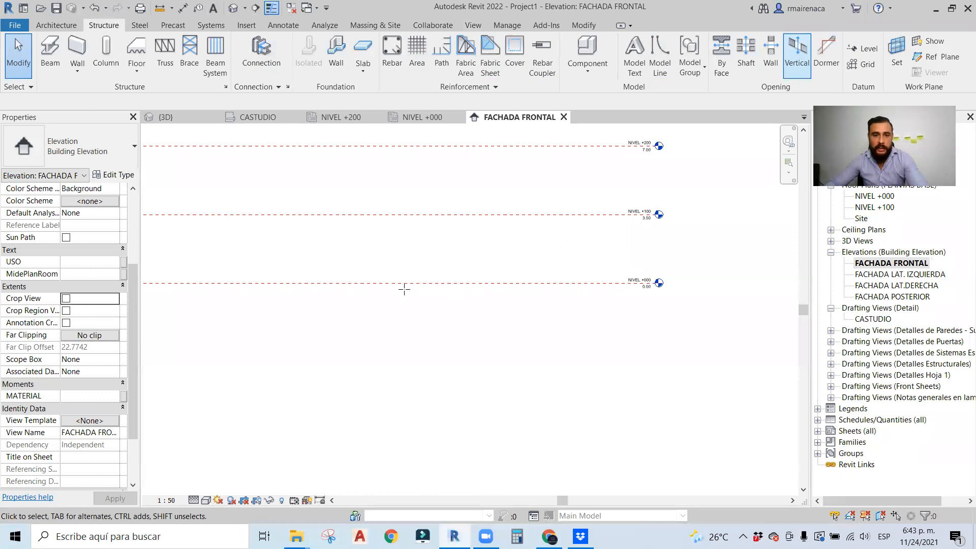
{"action": "left_click", "coordinate": [862, 48]}
{"action": "left_click", "coordinate": [520, 48]}
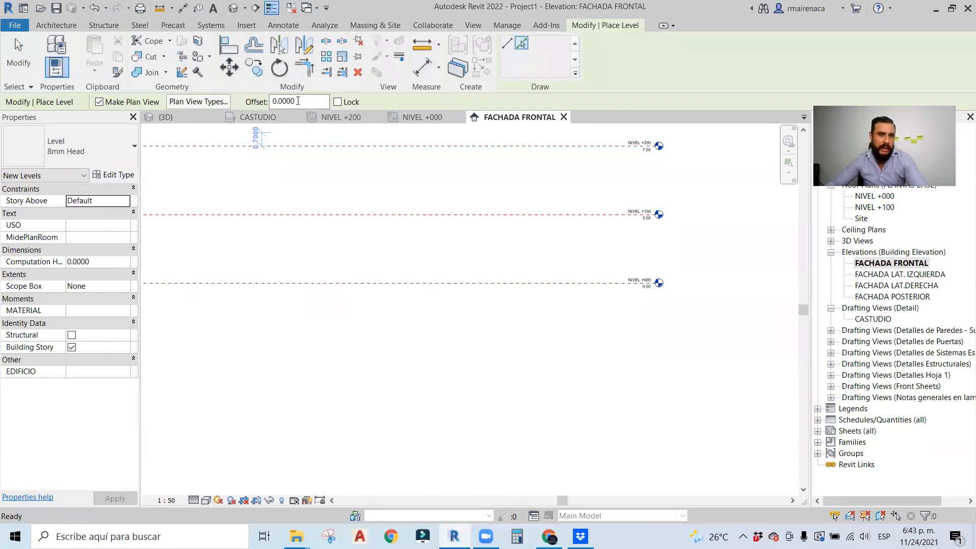
{"action": "left_click_drag", "start_coordinate": [308, 102], "coordinate": [217, 112]}
{"action": "type", "text": "2"}
{"action": "key", "text": "Return"}
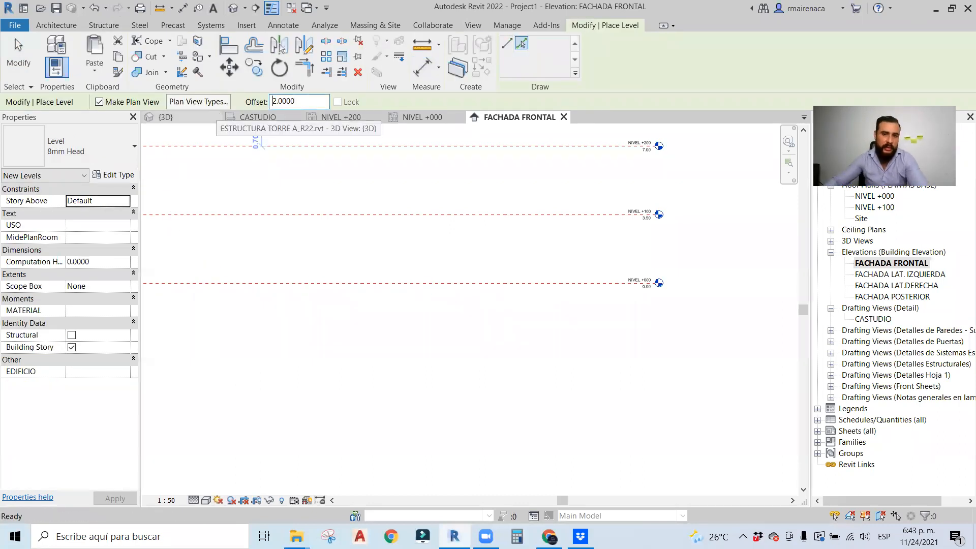
{"action": "left_click", "coordinate": [452, 285]}
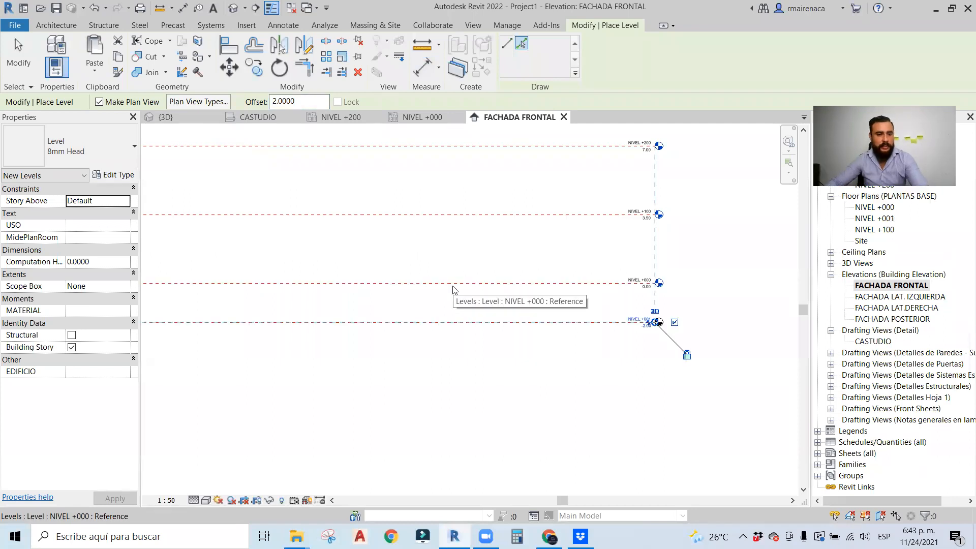
{"action": "key", "text": "Escape"}
{"action": "key", "text": "Escape"}
Rename the new level at -2.00 to FUNDACIONES.
{"action": "scroll", "coordinate": [628, 320], "scroll_direction": "up", "scroll_amount": 2}
{"action": "double_click", "coordinate": [635, 320]}
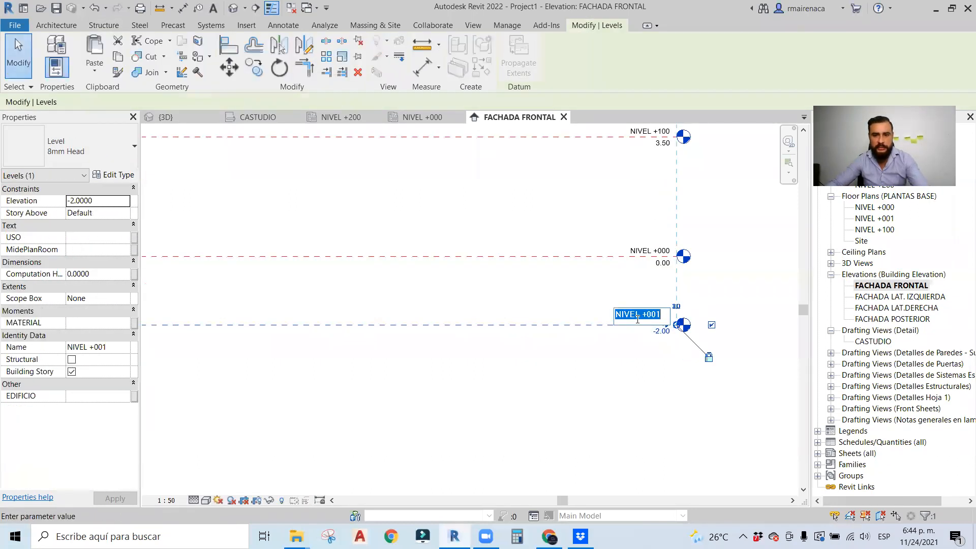
{"action": "type", "text": "FUNDACIONES"}
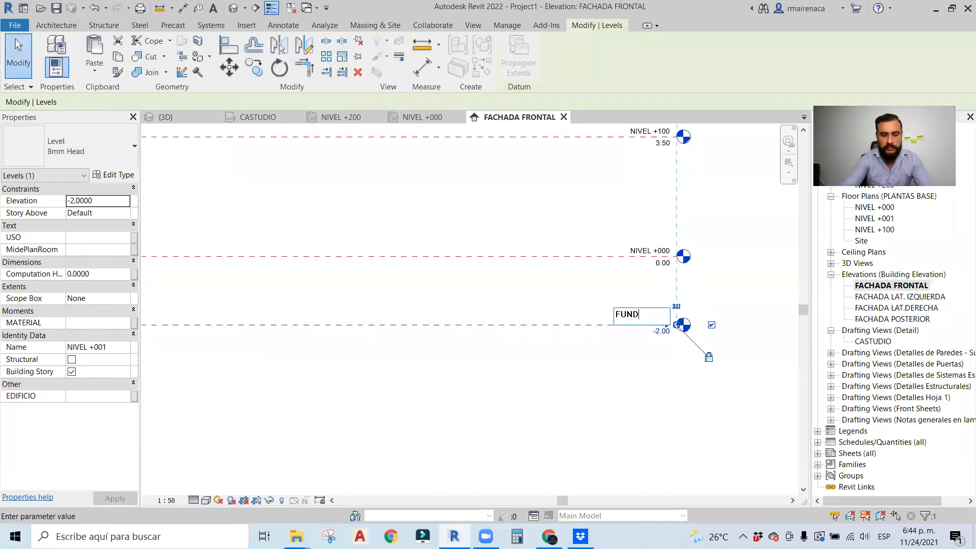
{"action": "key", "text": "Return"}
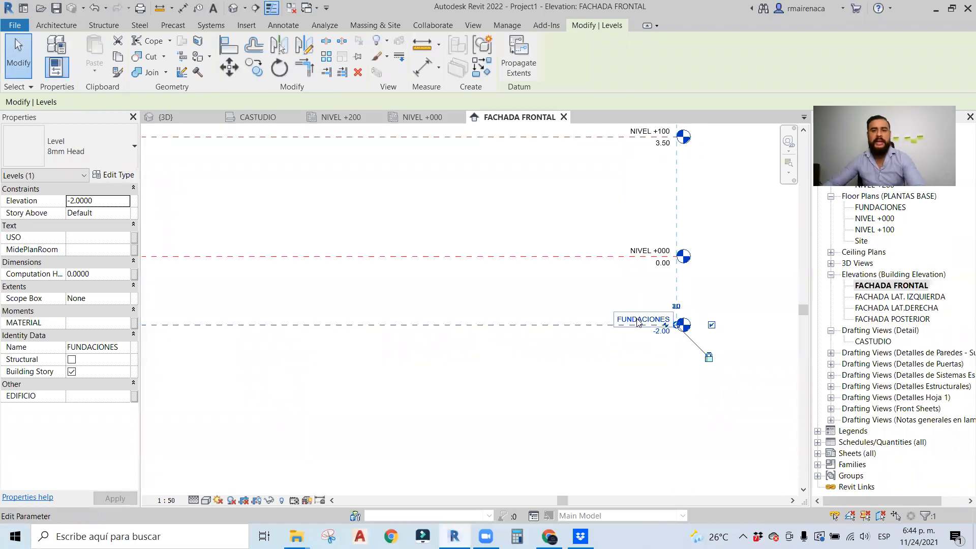
{"action": "key", "text": "Escape"}
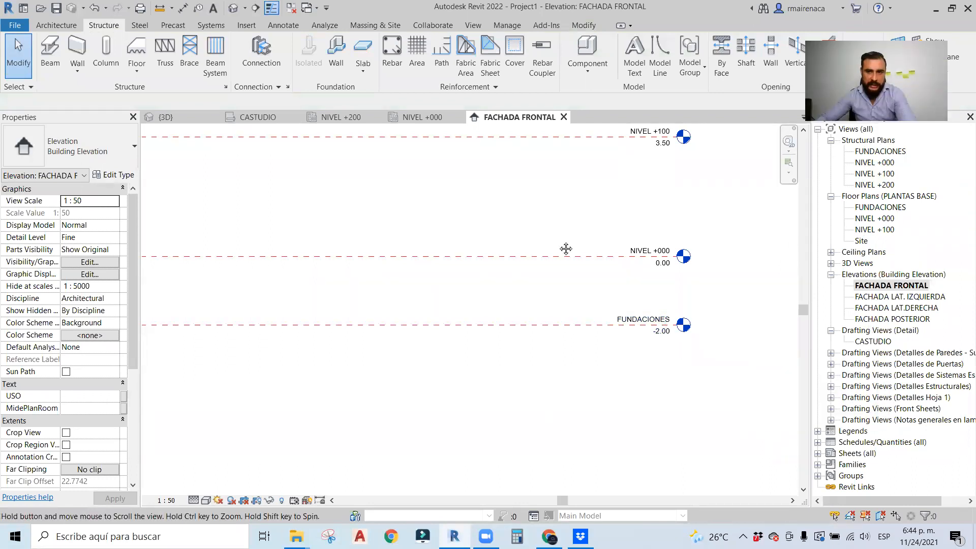
Open the NIVEL +000 floor plan.
{"action": "scroll", "coordinate": [710, 313], "scroll_direction": "down", "scroll_amount": 3}
{"action": "scroll", "coordinate": [710, 315], "scroll_direction": "down", "scroll_amount": 2}
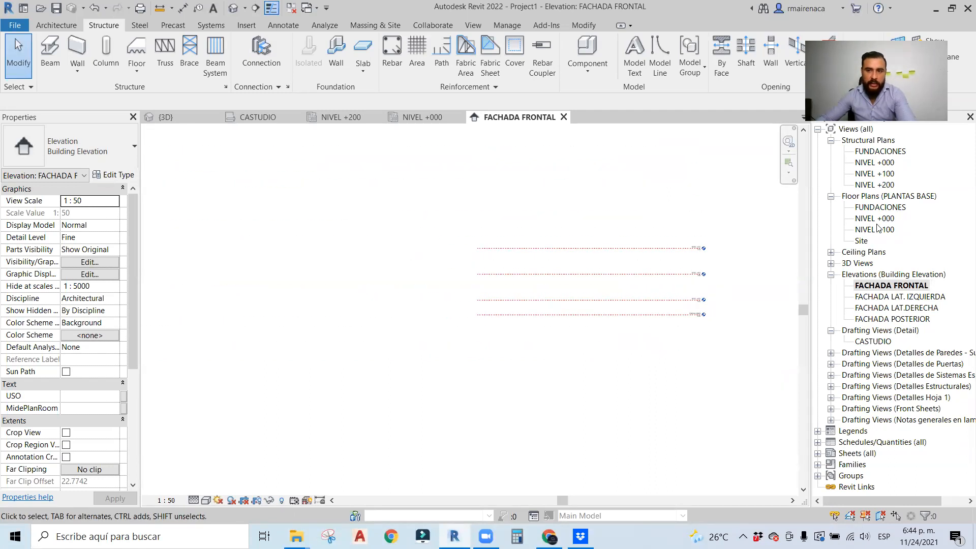
{"action": "middle_click_drag", "start_coordinate": [601, 223], "coordinate": [503, 225]}
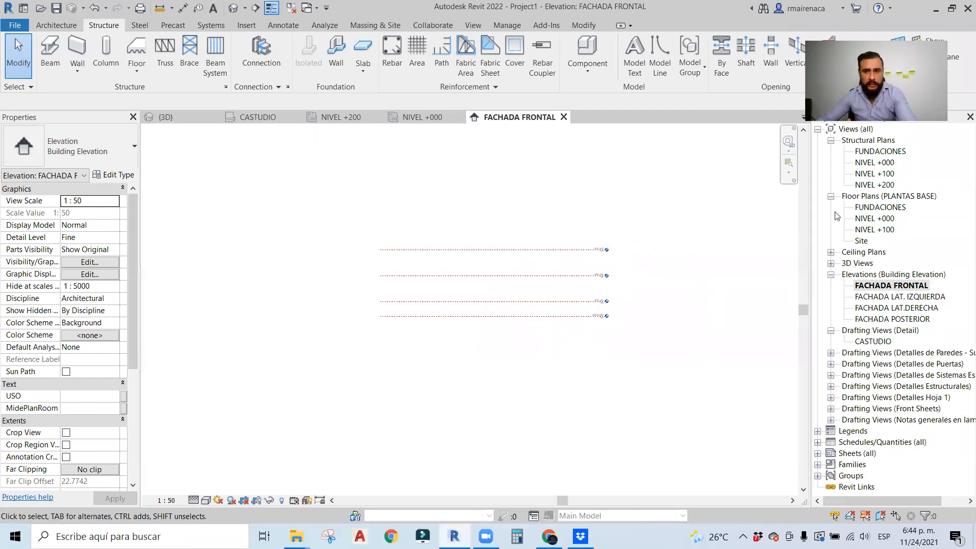
{"action": "left_click", "coordinate": [867, 218]}
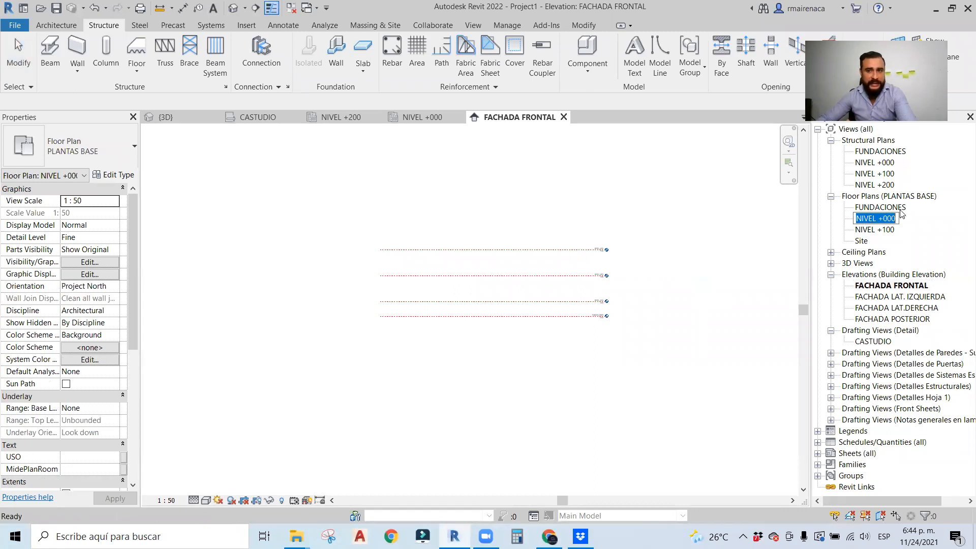
{"action": "double_click", "coordinate": [892, 221]}
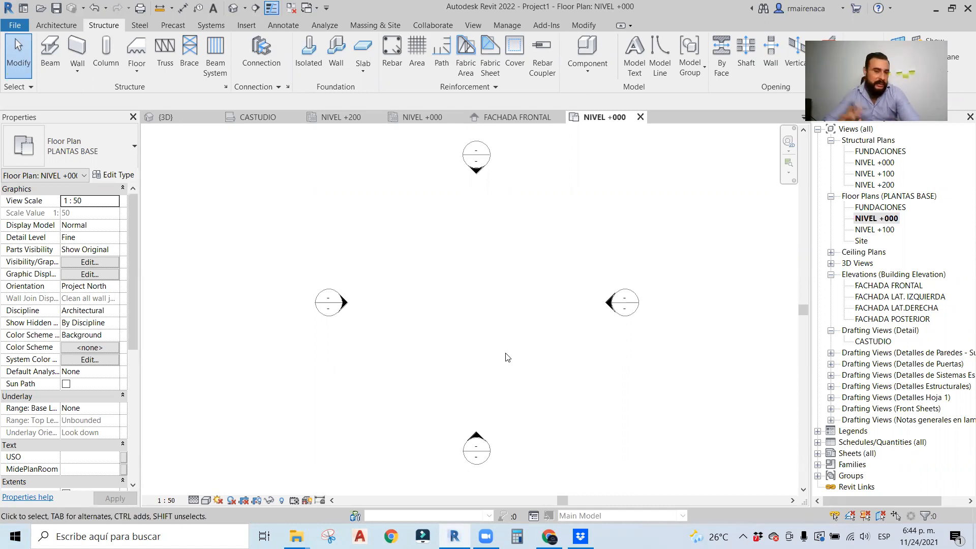
{"action": "scroll", "coordinate": [503, 295], "scroll_direction": "down", "scroll_amount": 1}
{"action": "middle_click_drag", "start_coordinate": [510, 283], "coordinate": [403, 300]}
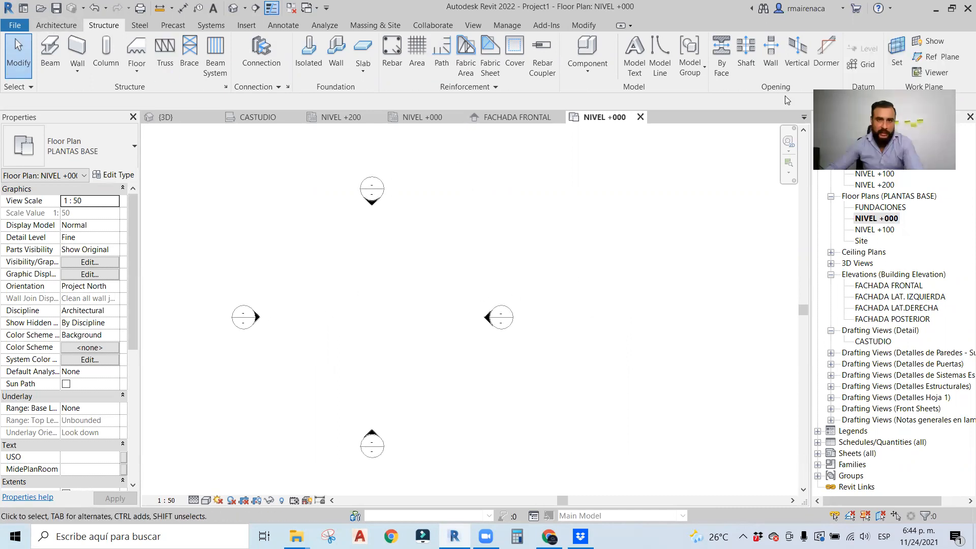
Open the Site floor plan and draw a vertical grid line upward from the project base point.
{"action": "left_click", "coordinate": [852, 64]}
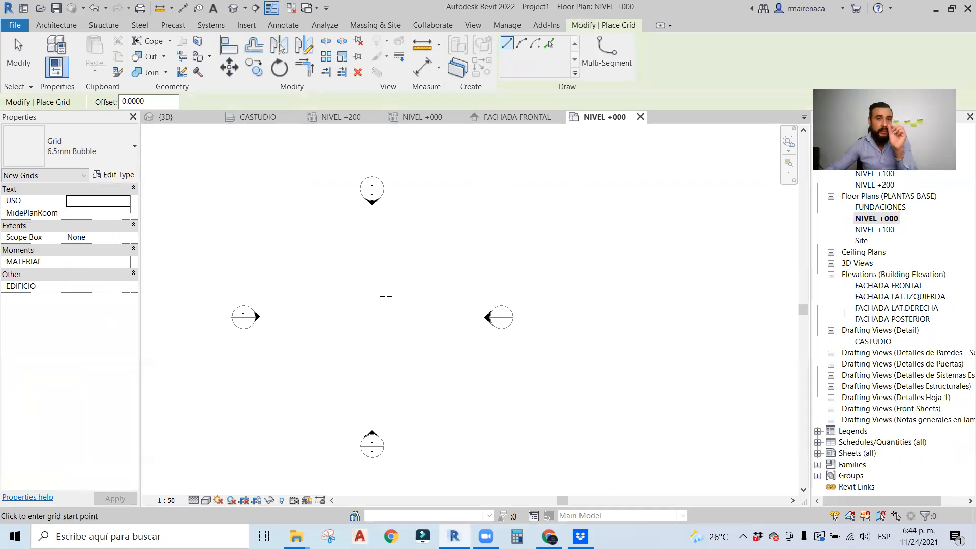
{"action": "double_click", "coordinate": [860, 241]}
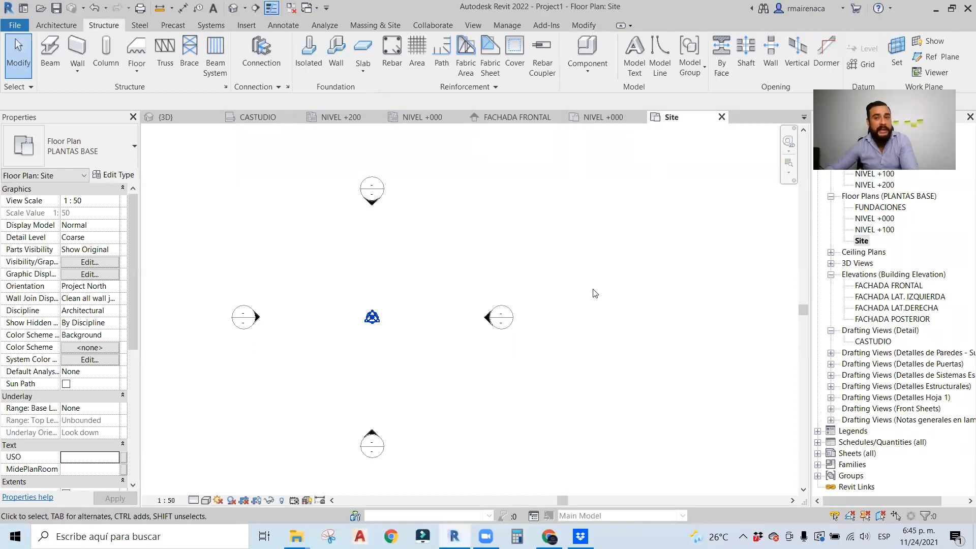
{"action": "left_click", "coordinate": [860, 64]}
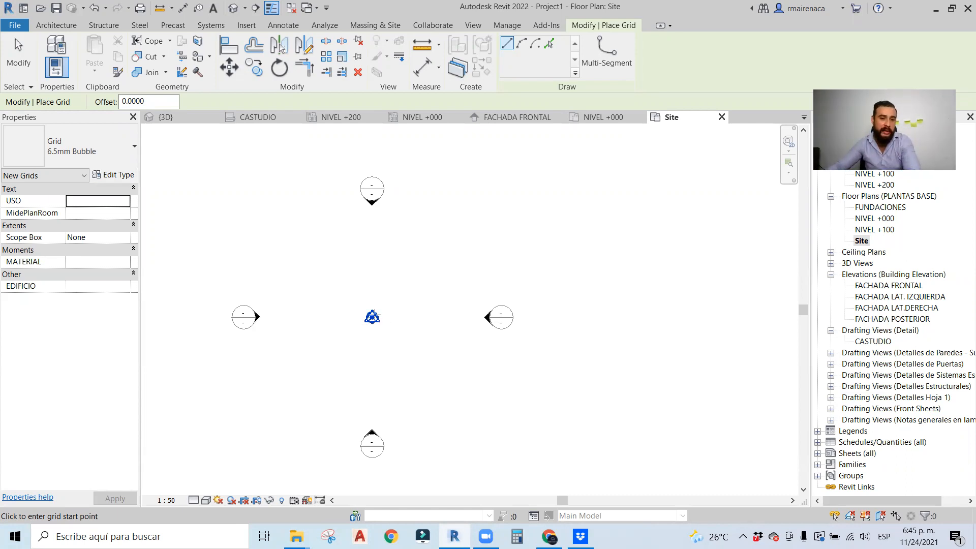
{"action": "left_click", "coordinate": [374, 315]}
{"action": "scroll", "coordinate": [370, 251], "scroll_direction": "down", "scroll_amount": 4}
{"action": "middle_click_drag", "start_coordinate": [394, 218], "coordinate": [392, 324]}
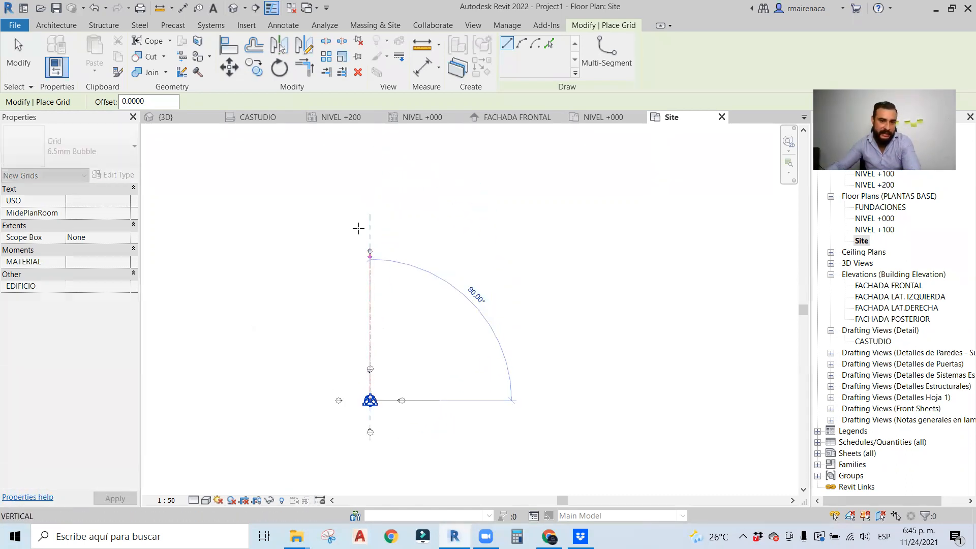
{"action": "left_click", "coordinate": [370, 208]}
{"action": "scroll", "coordinate": [370, 211], "scroll_direction": "up", "scroll_amount": 3}
{"action": "key", "text": "Escape"}
{"action": "key", "text": "Escape"}
Rename the vertical grid line as 01.
{"action": "left_click", "coordinate": [370, 218]}
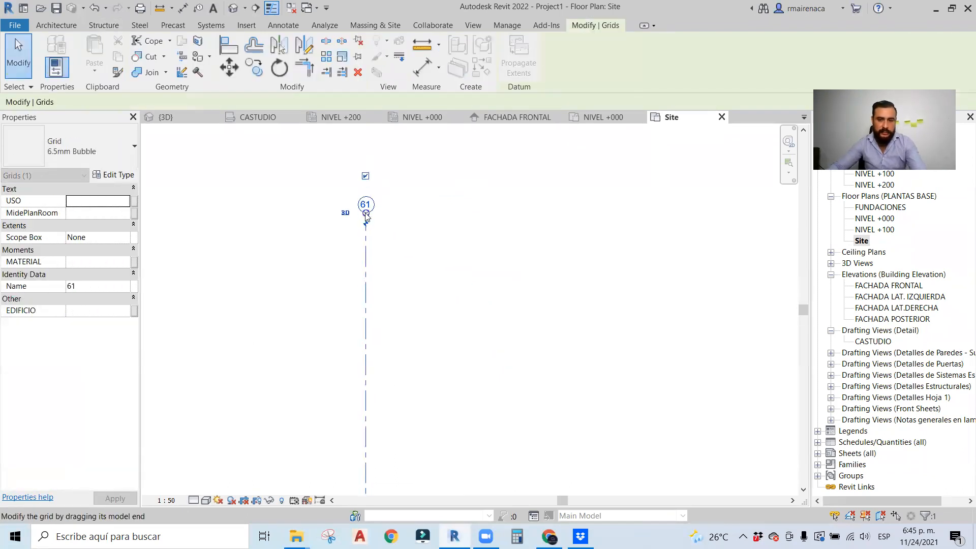
{"action": "left_click", "coordinate": [376, 199]}
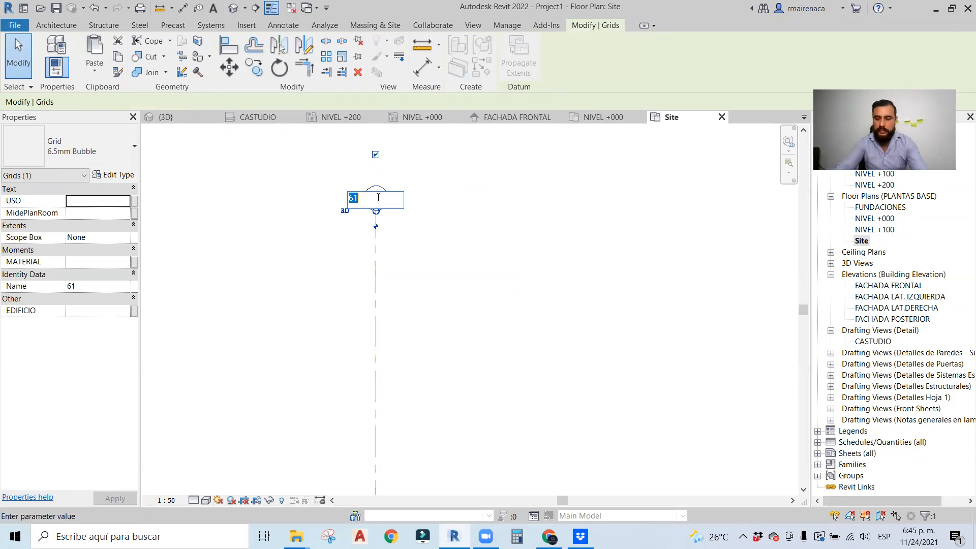
{"action": "type", "text": "01"}
{"action": "key", "text": "Return"}
{"action": "key", "text": "Escape"}
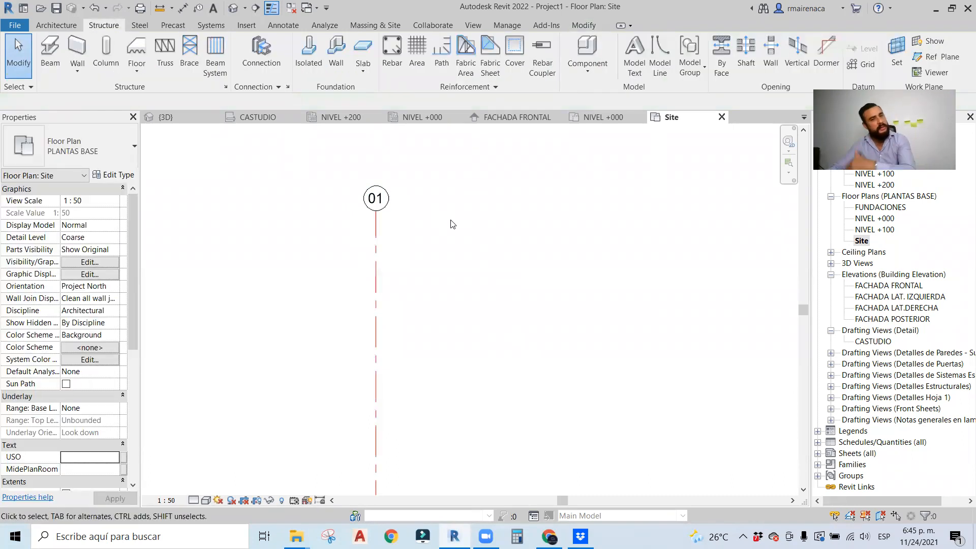
Copy grid 01 horizontally away from the base point four times, each copy spaced 7.2 from the previous one.
{"action": "left_click", "coordinate": [375, 244]}
{"action": "left_click", "coordinate": [254, 67]}
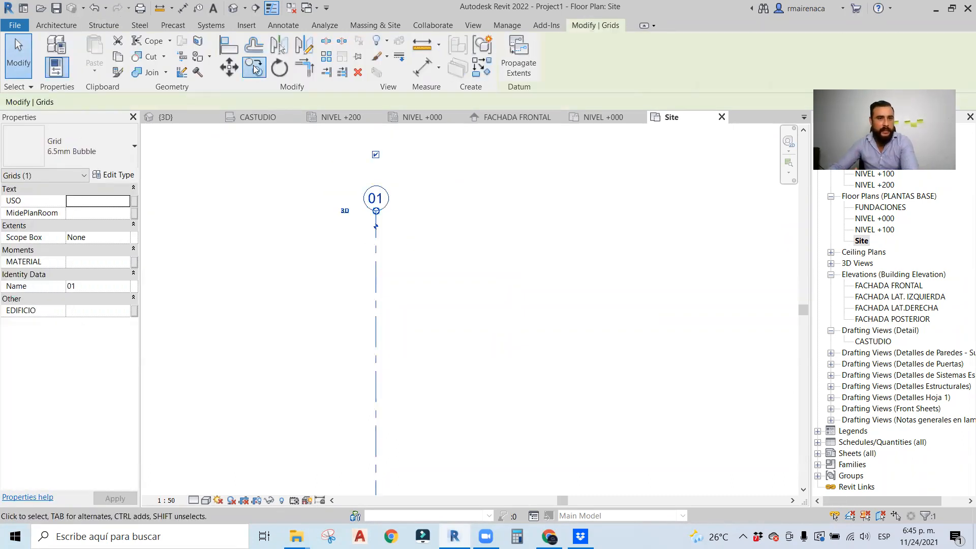
{"action": "left_click", "coordinate": [458, 265]}
{"action": "scroll", "coordinate": [562, 265], "scroll_direction": "down", "scroll_amount": 1}
{"action": "middle_click_drag", "start_coordinate": [621, 269], "coordinate": [216, 264]}
{"action": "scroll", "coordinate": [352, 245], "scroll_direction": "down", "scroll_amount": 1}
{"action": "middle_click_drag", "start_coordinate": [348, 253], "coordinate": [472, 246]}
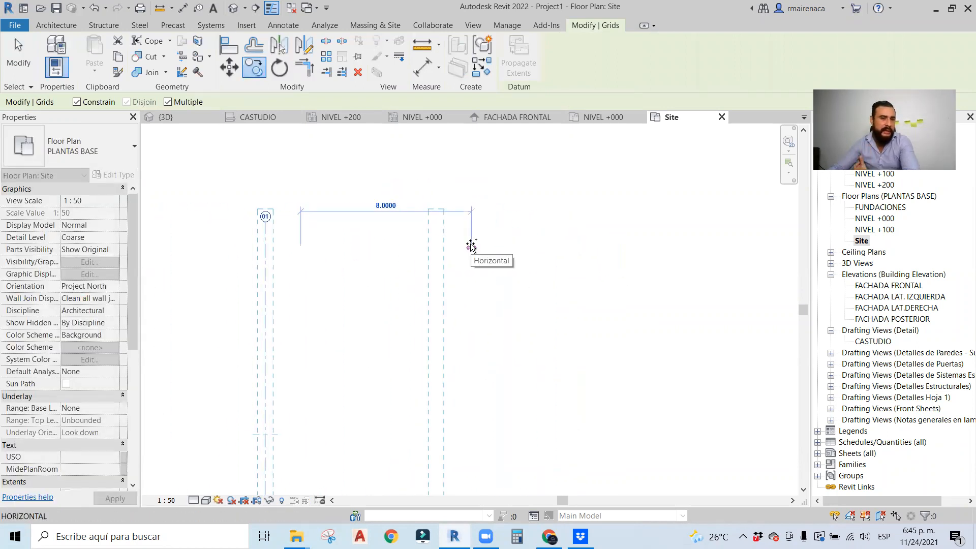
{"action": "scroll", "coordinate": [471, 247], "scroll_direction": "down", "scroll_amount": 1}
{"action": "middle_click_drag", "start_coordinate": [669, 243], "coordinate": [518, 228]}
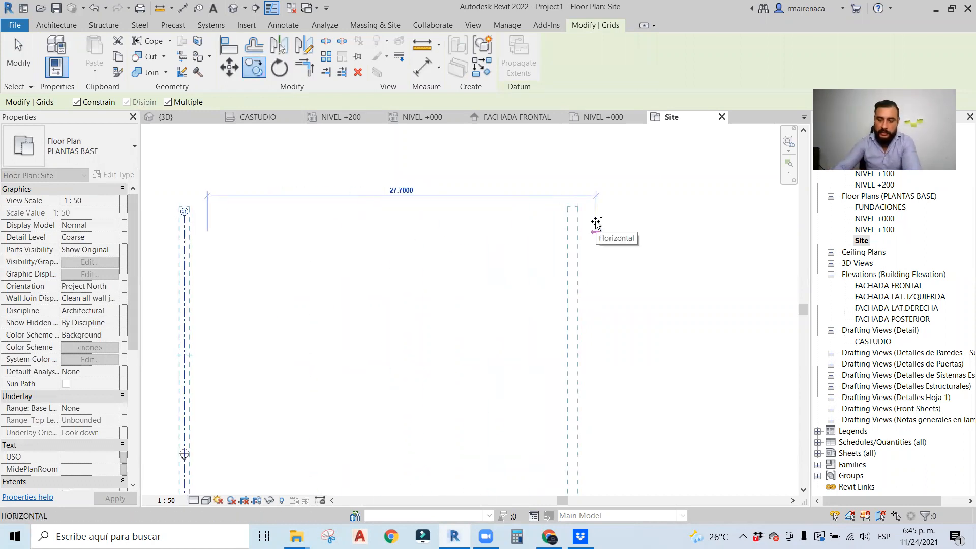
{"action": "key", "text": "Return"}
{"action": "type", "text": "7.2"}
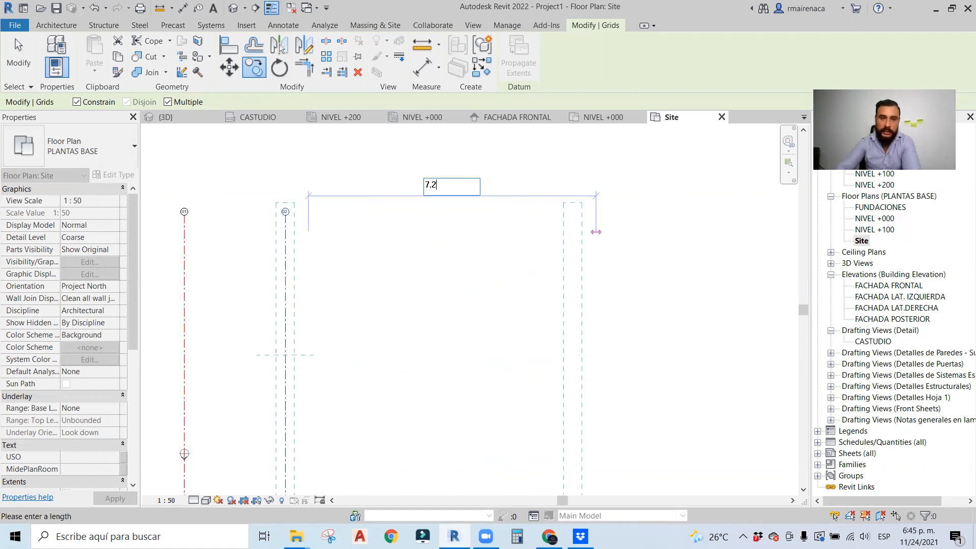
{"action": "key", "text": "Return"}
{"action": "type", "text": "7.2"}
{"action": "key", "text": "Return"}
{"action": "type", "text": "7.2"}
{"action": "key", "text": "Return"}
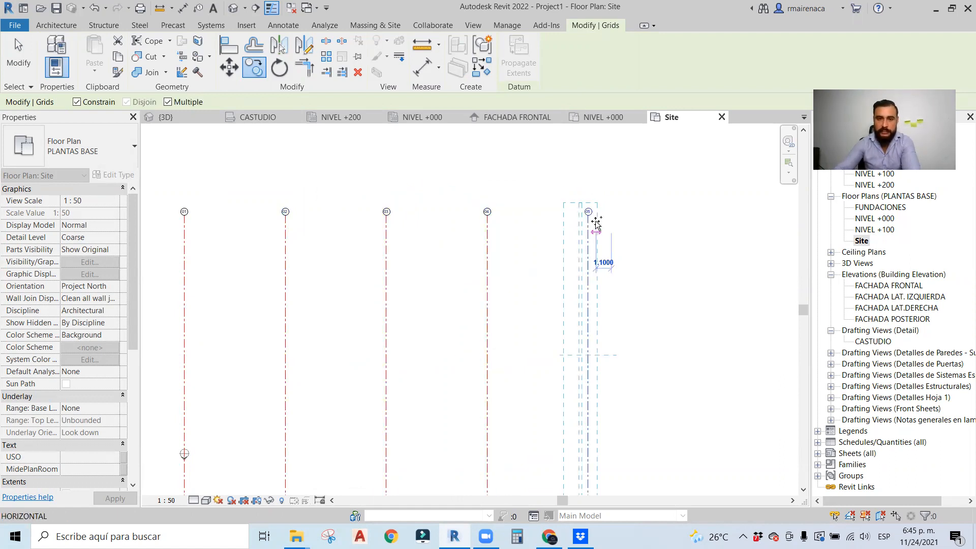
{"action": "scroll", "coordinate": [593, 222], "scroll_direction": "down", "scroll_amount": 2}
{"action": "key", "text": "Escape"}
{"action": "key", "text": "Escape"}
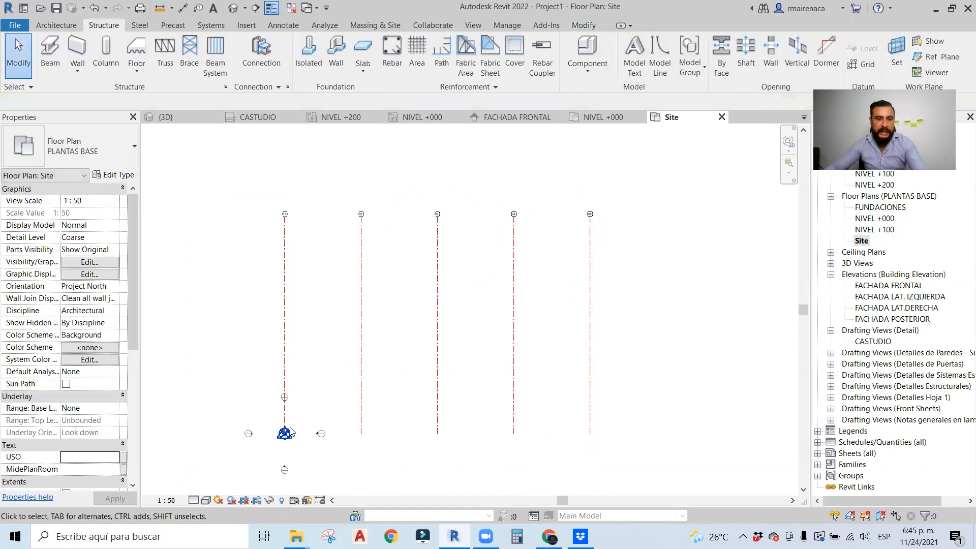
Extend the lower ends of the aligned vertical grid lines below the project base point.
{"action": "middle_click_drag", "start_coordinate": [291, 431], "coordinate": [321, 333]}
{"action": "left_click", "coordinate": [391, 332]}
{"action": "left_click_drag", "start_coordinate": [392, 335], "coordinate": [392, 377]}
{"action": "key", "text": "Escape"}
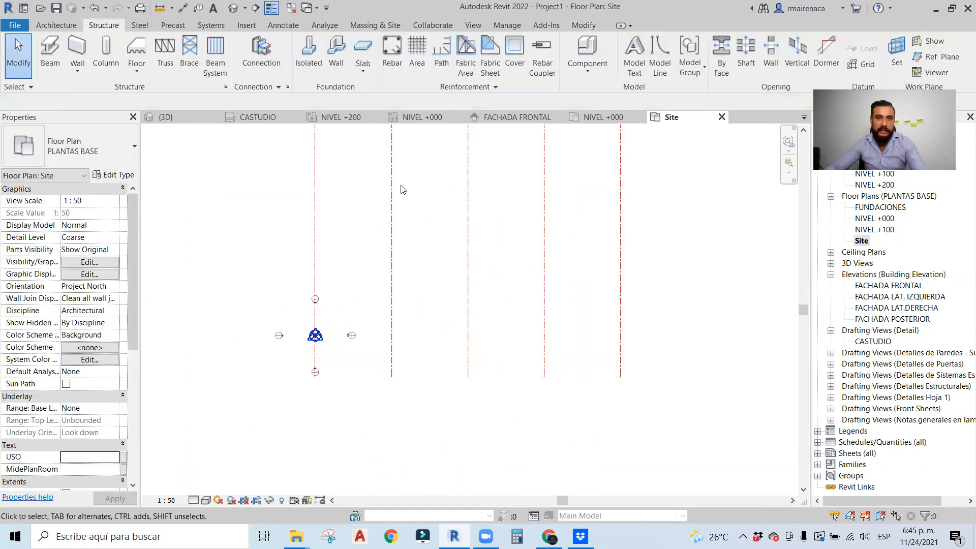
Draw a horizontal grid line from the project base point to just past the last vertical grid.
{"action": "left_click", "coordinate": [861, 65]}
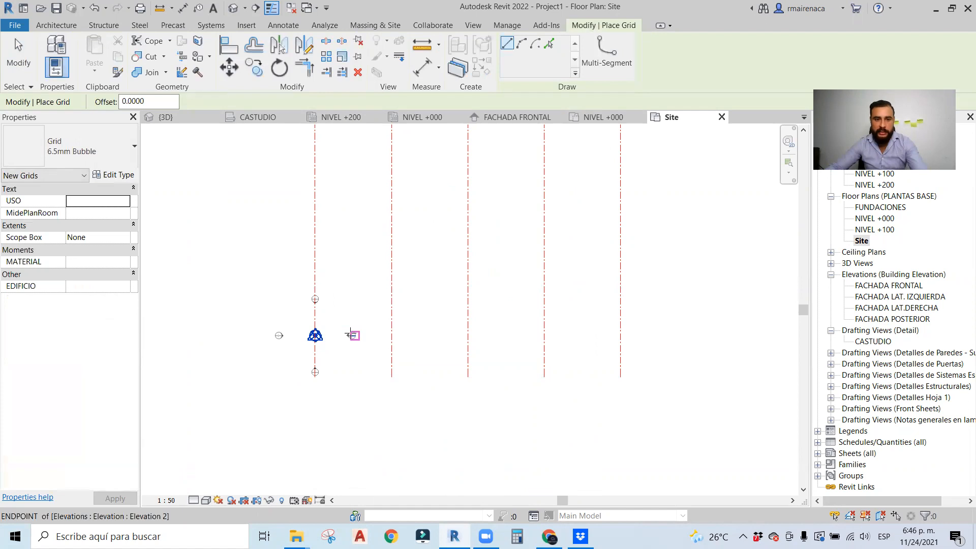
{"action": "left_click", "coordinate": [315, 335]}
{"action": "left_click", "coordinate": [651, 336]}
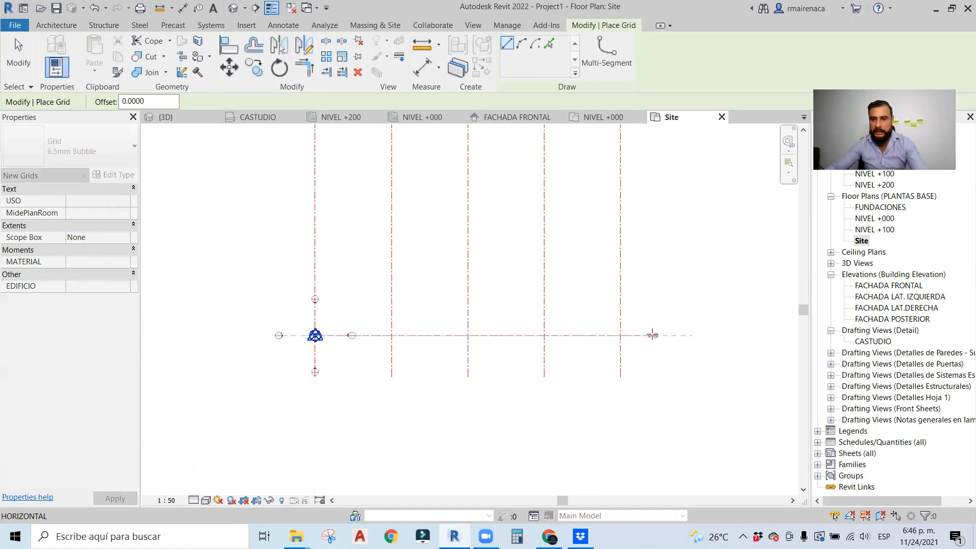
{"action": "key", "text": "Escape"}
Copy the horizontal grid line upward three times from the base point, each copy spaced 7.2 from the previous one.
{"action": "left_click", "coordinate": [644, 336]}
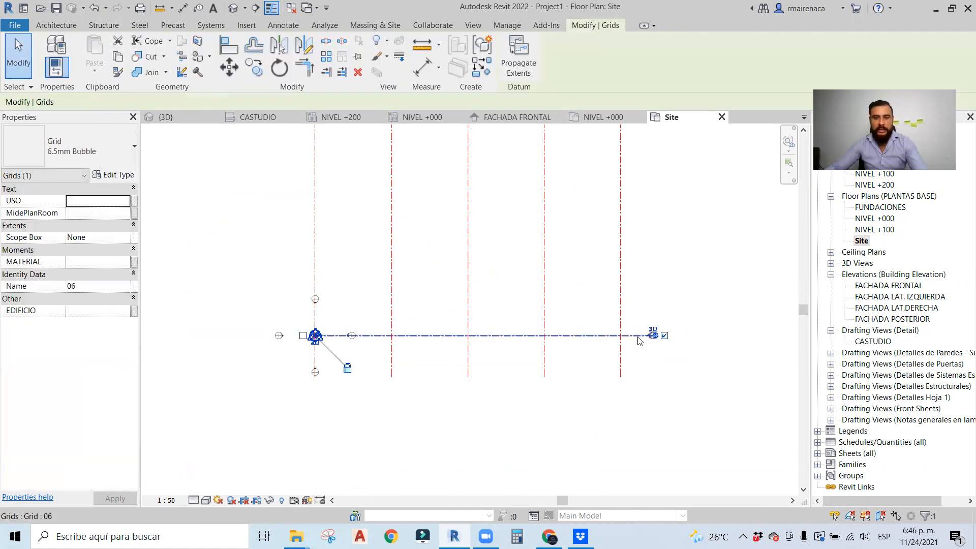
{"action": "left_click", "coordinate": [255, 69]}
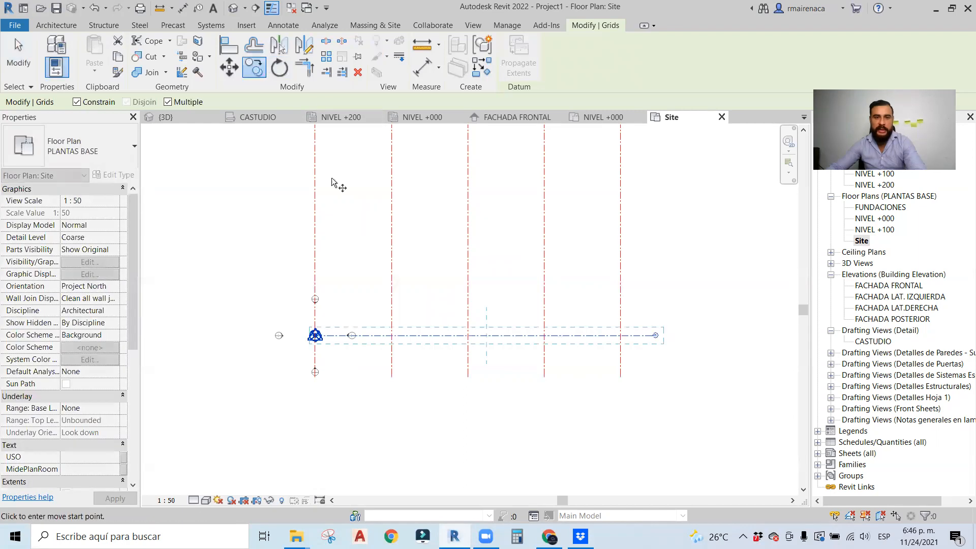
{"action": "left_click", "coordinate": [473, 307]}
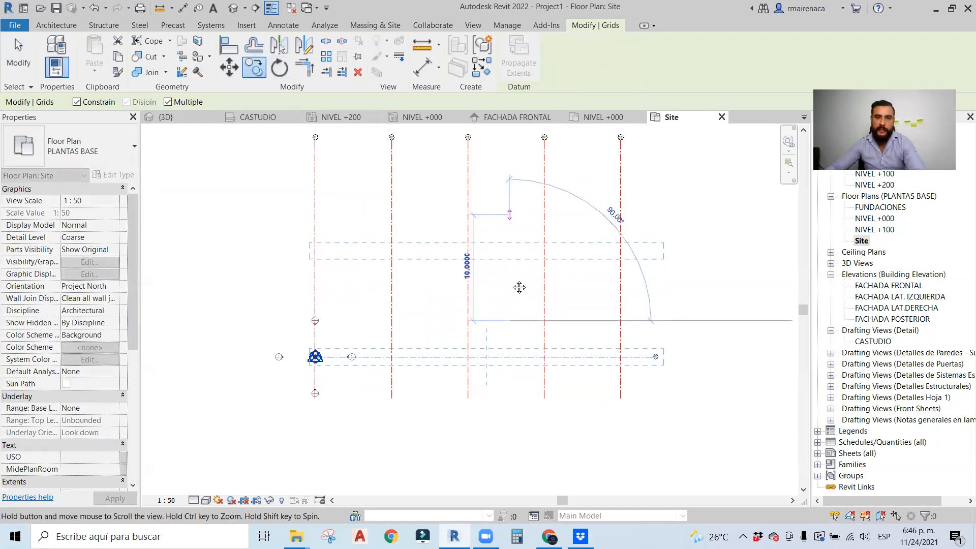
{"action": "type", "text": "7"}
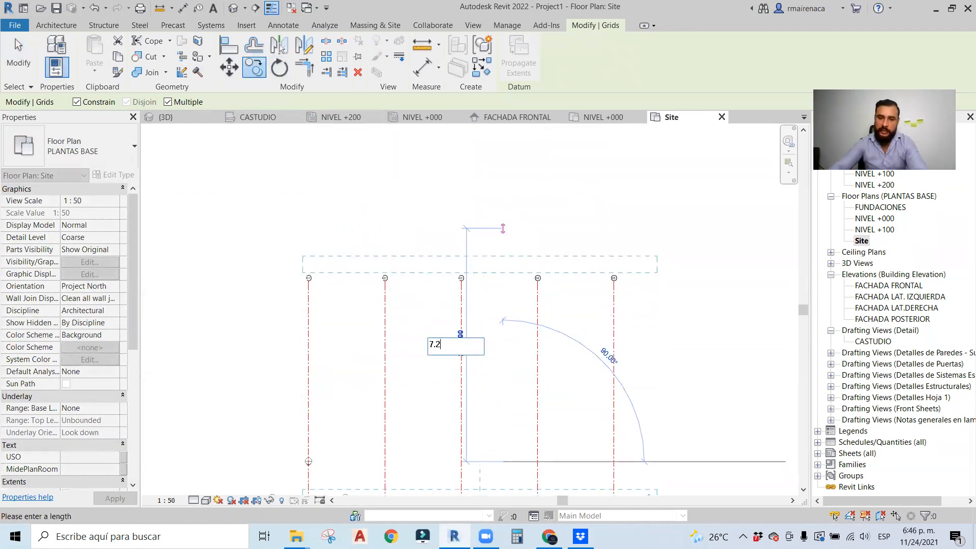
{"action": "type", "text": ".2"}
{"action": "key", "text": "Return"}
{"action": "type", "text": "7.2"}
{"action": "key", "text": "Return"}
{"action": "type", "text": "7"}
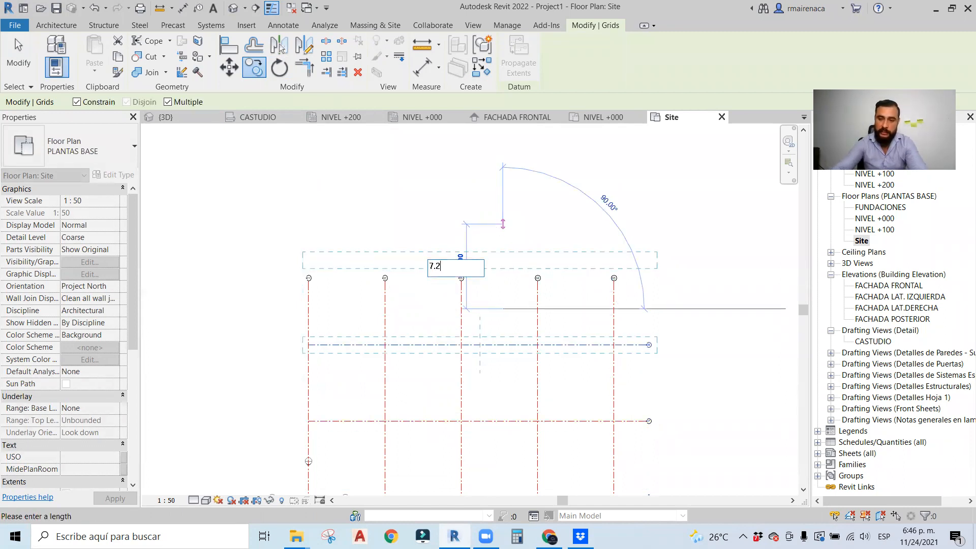
{"action": "key", "text": "Return"}
{"action": "key", "text": "Escape"}
Extend the upper ends of the aligned vertical grid lines well above the topmost horizontal grid line.
{"action": "left_click", "coordinate": [538, 280]}
{"action": "left_click_drag", "start_coordinate": [538, 280], "coordinate": [537, 216]}
{"action": "key", "text": "Escape"}
Extend the left ends of the aligned horizontal grid lines slightly past grid 01.
{"action": "scroll", "coordinate": [634, 283], "scroll_direction": "down", "scroll_amount": 2}
{"action": "middle_click_drag", "start_coordinate": [634, 283], "coordinate": [615, 188]}
{"action": "scroll", "coordinate": [370, 341], "scroll_direction": "up", "scroll_amount": 3}
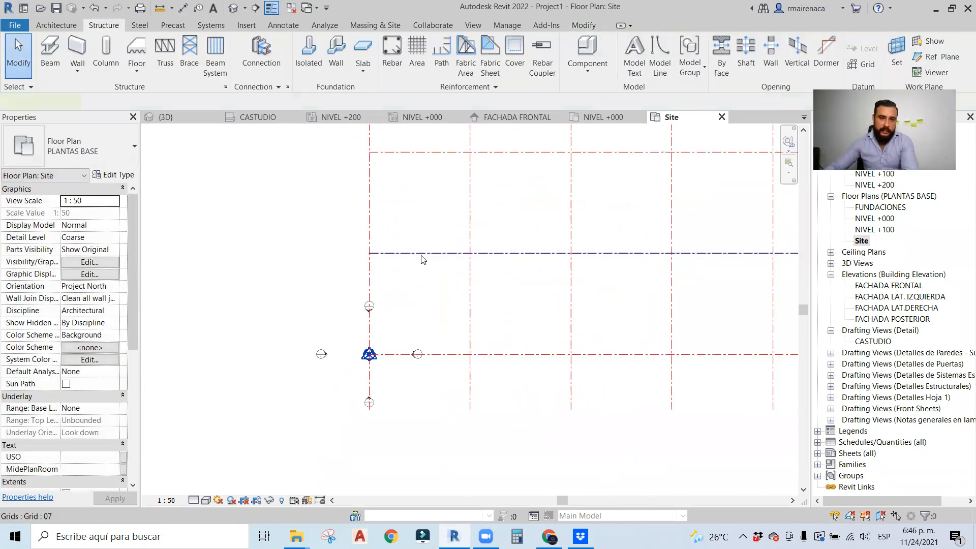
{"action": "left_click", "coordinate": [421, 254]}
{"action": "key", "text": "Escape"}
{"action": "scroll", "coordinate": [269, 319], "scroll_direction": "down", "scroll_amount": 2}
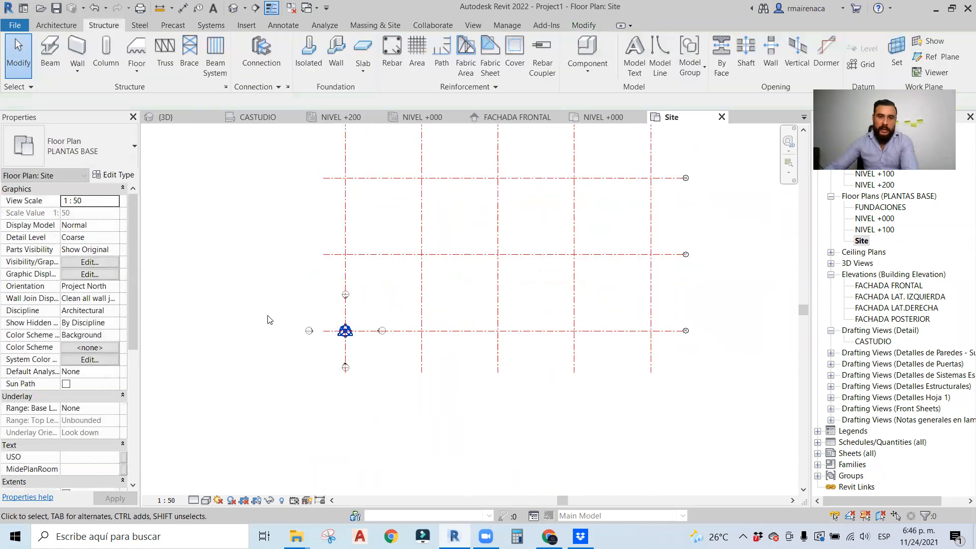
Move the FACHADA LAT. IZQUIERDA elevation marker outside the grid, to the left of grid 01.
{"action": "scroll", "coordinate": [269, 319], "scroll_direction": "down", "scroll_amount": 1}
{"action": "middle_click_drag", "start_coordinate": [270, 319], "coordinate": [346, 326]}
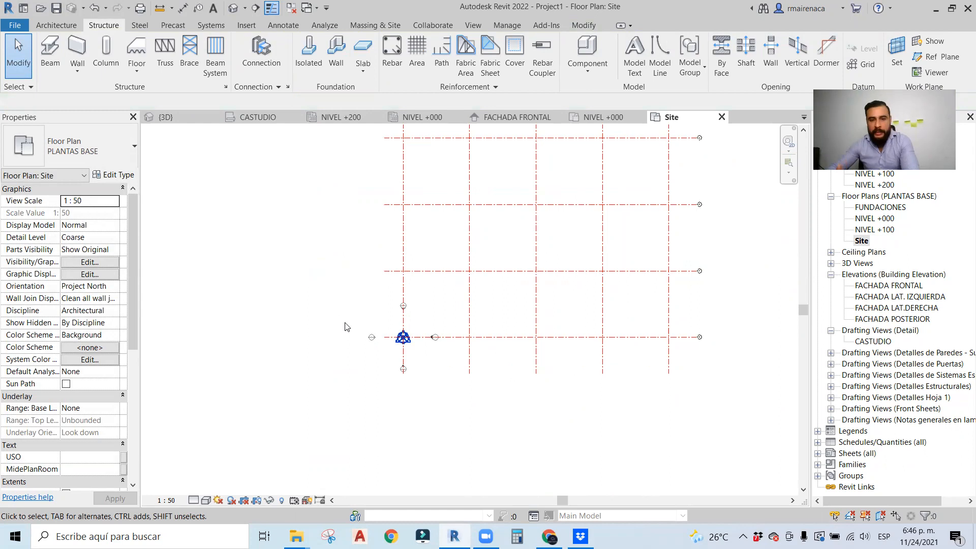
{"action": "mouse_move", "coordinate": [343, 316]}
{"action": "left_mouse_down"}
{"action": "mouse_move", "coordinate": [374, 361]}
{"action": "mouse_move", "coordinate": [330, 315]}
{"action": "mouse_move", "coordinate": [382, 352]}
{"action": "mouse_move", "coordinate": [356, 348]}
{"action": "mouse_move", "coordinate": [376, 360]}
{"action": "mouse_move", "coordinate": [359, 205]}
{"action": "left_mouse_up"}
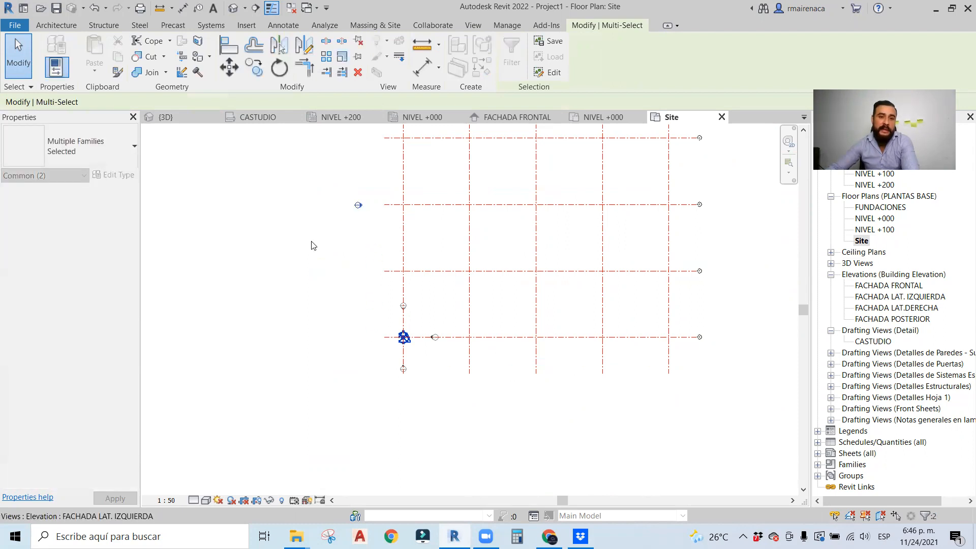
{"action": "left_click", "coordinate": [310, 241]}
{"action": "left_click", "coordinate": [362, 205]}
{"action": "mouse_move", "coordinate": [362, 205]}
{"action": "middle_mouse_down"}
{"action": "mouse_move", "coordinate": [334, 305]}
{"action": "mouse_move", "coordinate": [349, 242]}
{"action": "middle_mouse_up"}
{"action": "left_click", "coordinate": [326, 324]}
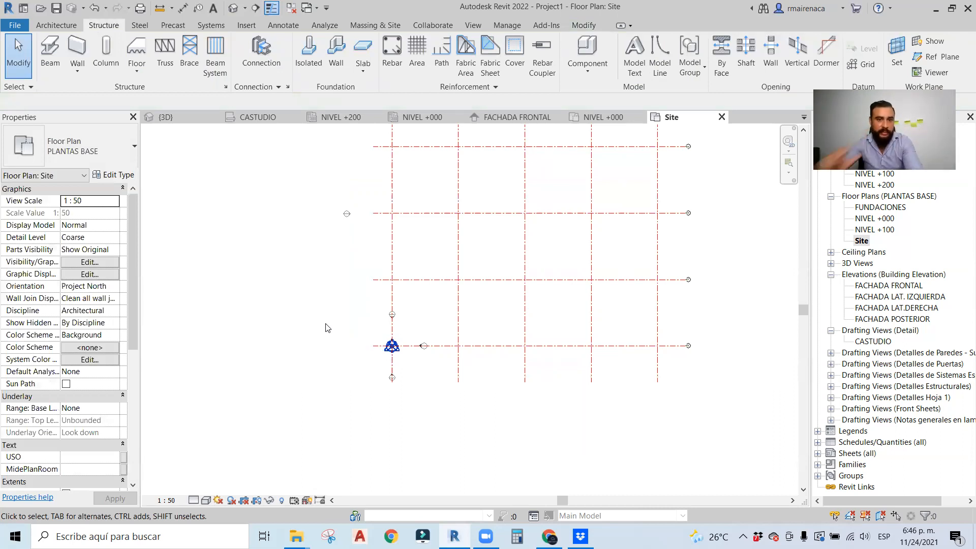
Move the remaining three elevation markers outside the structural grid, one below, one to the right and one above it.
{"action": "left_click_drag", "start_coordinate": [410, 359], "coordinate": [364, 412]}
{"action": "left_click_drag", "start_coordinate": [392, 377], "coordinate": [524, 402]}
{"action": "left_click", "coordinate": [417, 394]}
{"action": "left_click_drag", "start_coordinate": [415, 391], "coordinate": [443, 322]}
{"action": "mouse_move", "coordinate": [423, 345]}
{"action": "left_mouse_down"}
{"action": "mouse_move", "coordinate": [569, 279]}
{"action": "mouse_move", "coordinate": [609, 272]}
{"action": "left_mouse_up"}
{"action": "scroll", "coordinate": [452, 331], "scroll_direction": "down", "scroll_amount": 2}
{"action": "left_click", "coordinate": [452, 405]}
{"action": "scroll", "coordinate": [382, 305], "scroll_direction": "up", "scroll_amount": 1}
{"action": "mouse_move", "coordinate": [387, 290]}
{"action": "left_mouse_down"}
{"action": "mouse_move", "coordinate": [459, 344]}
{"action": "mouse_move", "coordinate": [505, 227]}
{"action": "left_mouse_up"}
{"action": "scroll", "coordinate": [505, 227], "scroll_direction": "down", "scroll_amount": 2}
{"action": "left_click_drag", "start_coordinate": [505, 227], "coordinate": [530, 155]}
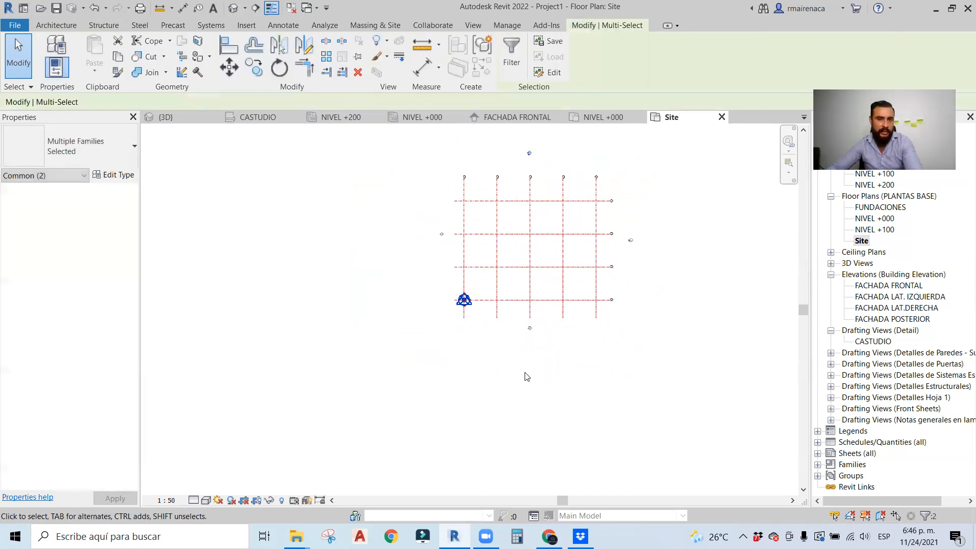
{"action": "left_click", "coordinate": [525, 380]}
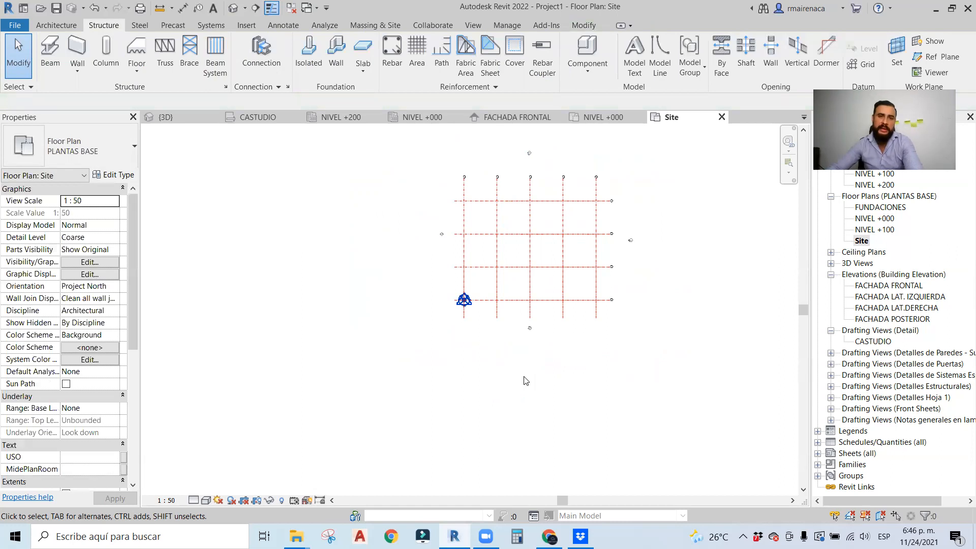
{"action": "scroll", "coordinate": [526, 380], "scroll_direction": "up", "scroll_amount": 3}
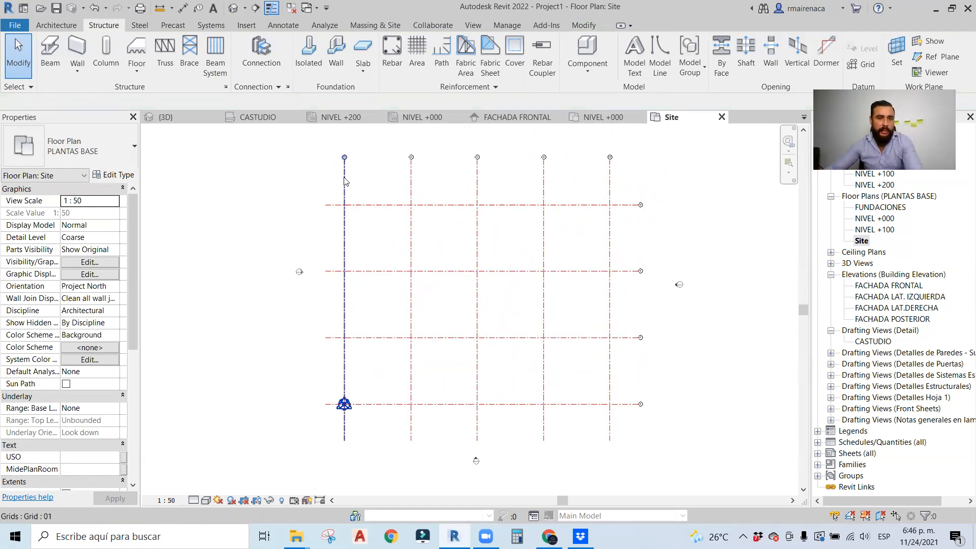
{"action": "left_click", "coordinate": [344, 182]}
{"action": "scroll", "coordinate": [345, 183], "scroll_direction": "up", "scroll_amount": 4}
{"action": "left_click", "coordinate": [389, 192]}
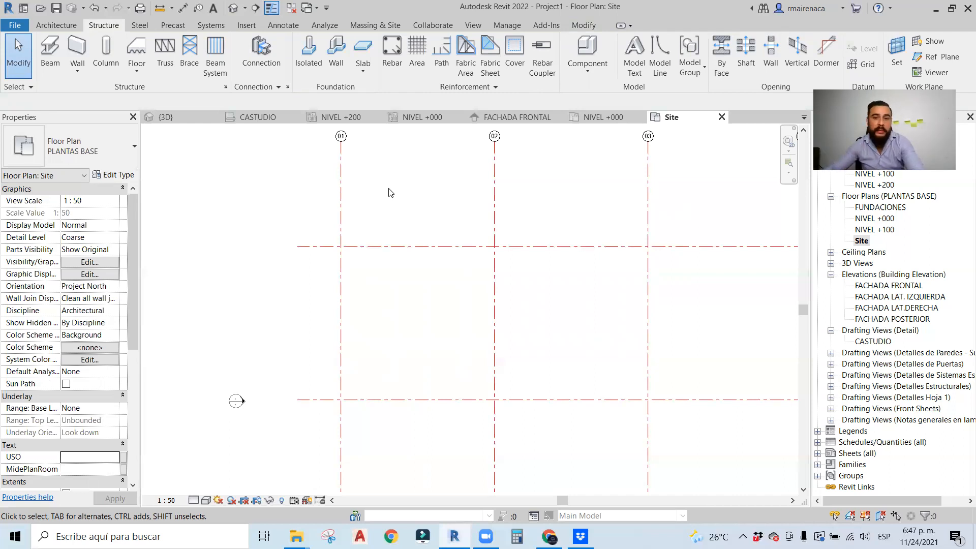
Switch to the FACHADA FRONTAL elevation and close the inactive views.
{"action": "left_click", "coordinate": [513, 117]}
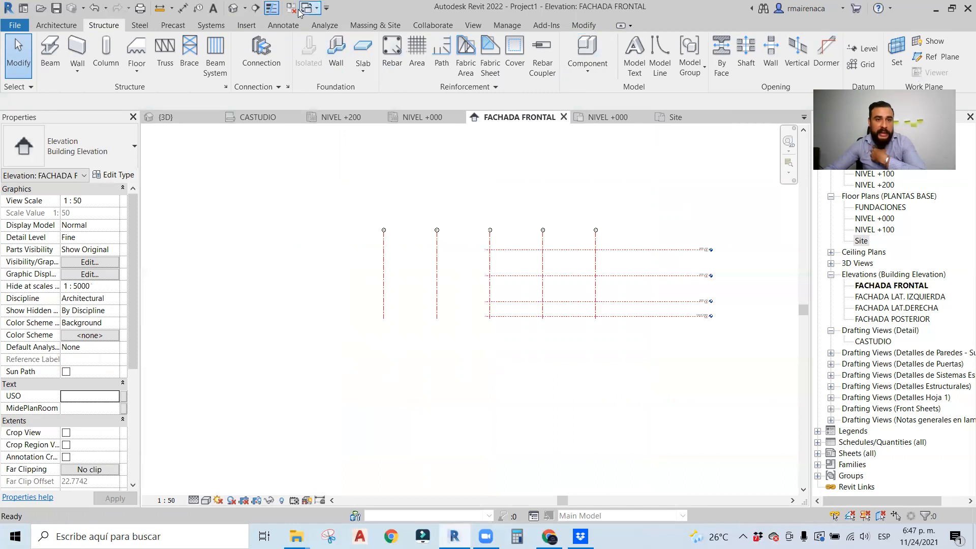
{"action": "left_click", "coordinate": [290, 7]}
Extend the left ends of the aligned level lines past the farthest vertical grid line in the front elevation.
{"action": "left_click", "coordinate": [631, 250]}
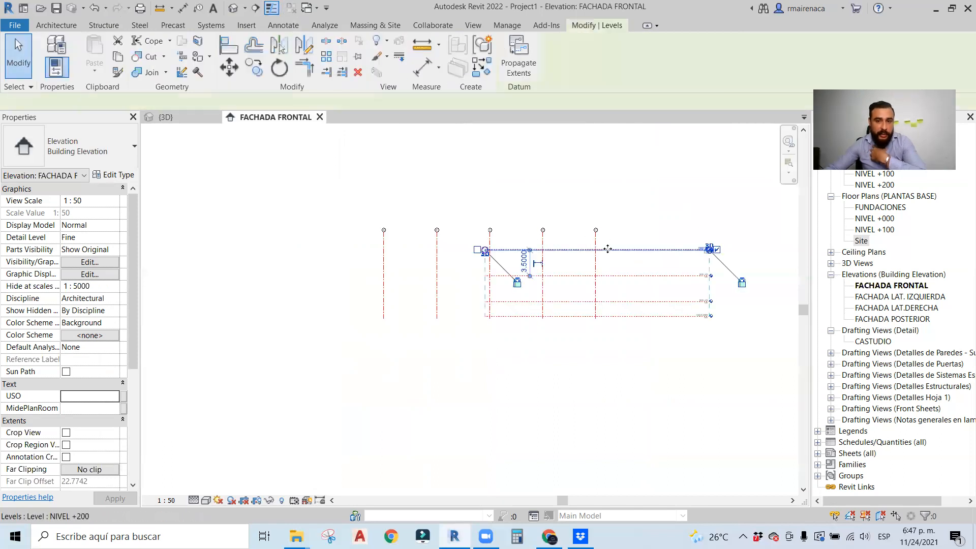
{"action": "left_click", "coordinate": [485, 251]}
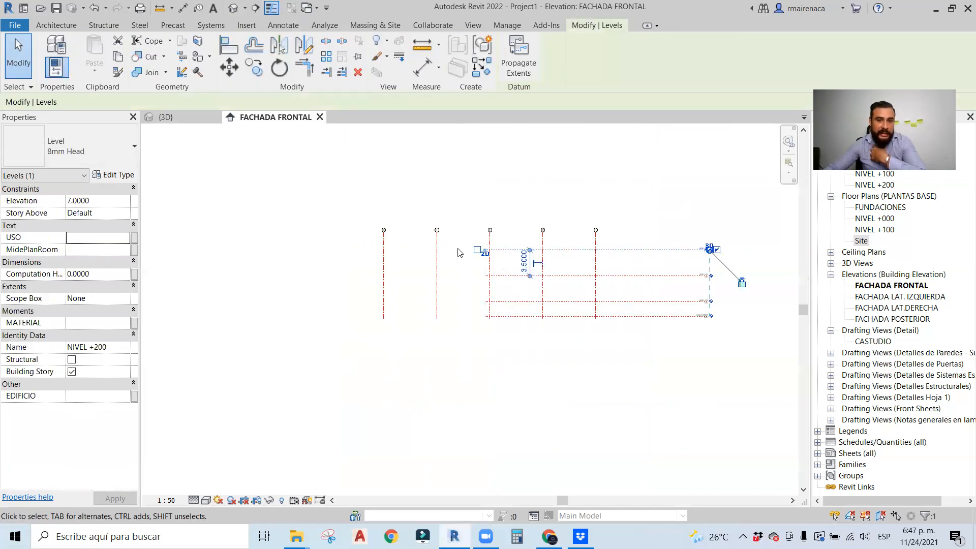
{"action": "key", "text": "ctrl+z"}
{"action": "left_click", "coordinate": [527, 251]}
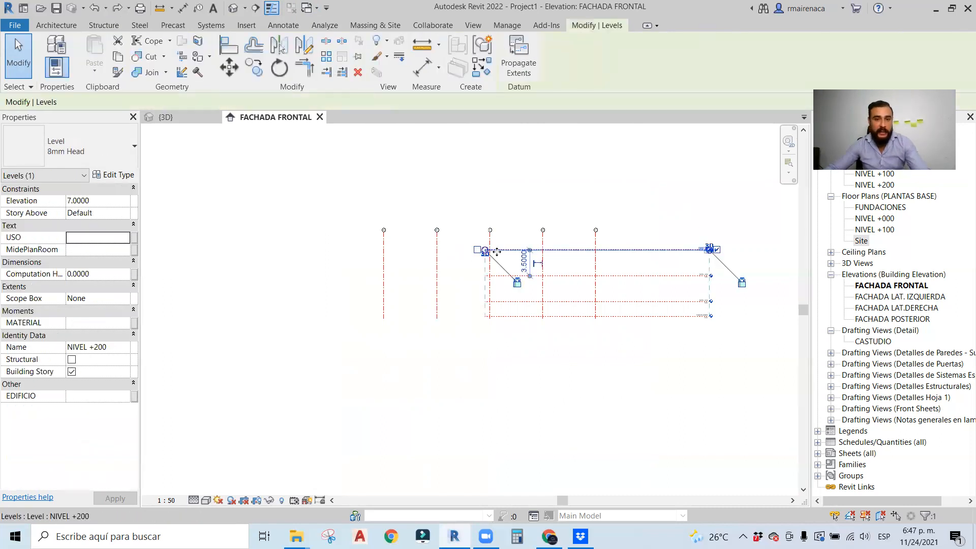
{"action": "scroll", "coordinate": [495, 251], "scroll_direction": "up", "scroll_amount": 3}
{"action": "left_click_drag", "start_coordinate": [474, 248], "coordinate": [283, 249]}
{"action": "scroll", "coordinate": [429, 249], "scroll_direction": "down", "scroll_amount": 3}
{"action": "left_click", "coordinate": [636, 204]}
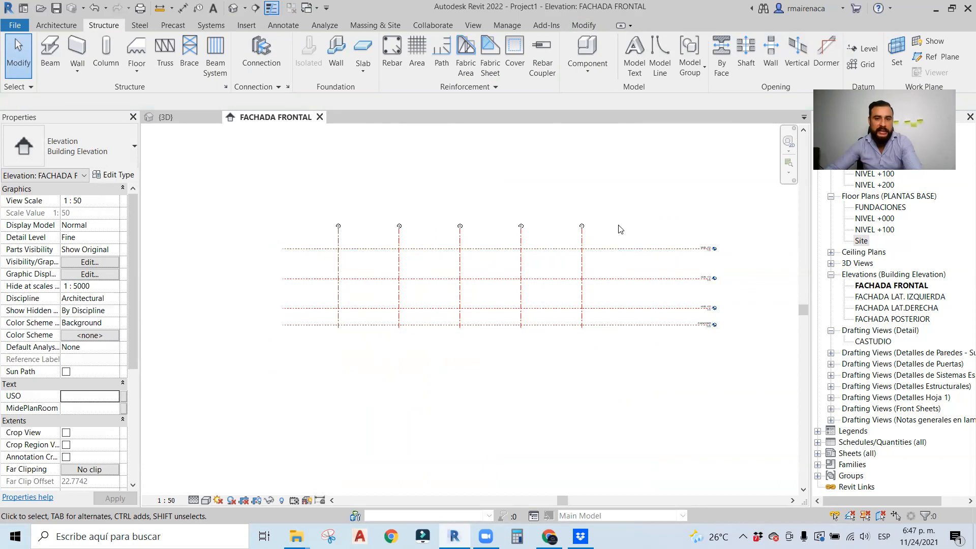
Raise the upper ends of the vertical grid lines well above level NIVEL +200 in the front elevation.
{"action": "scroll", "coordinate": [620, 229], "scroll_direction": "up", "scroll_amount": 2}
{"action": "left_click", "coordinate": [561, 232]}
{"action": "left_click_drag", "start_coordinate": [560, 231], "coordinate": [568, 163]}
{"action": "scroll", "coordinate": [568, 174], "scroll_direction": "down", "scroll_amount": 2}
{"action": "scroll", "coordinate": [650, 183], "scroll_direction": "up", "scroll_amount": 1}
{"action": "scroll", "coordinate": [703, 233], "scroll_direction": "up", "scroll_amount": 1}
{"action": "middle_click_drag", "start_coordinate": [704, 234], "coordinate": [530, 211]}
{"action": "scroll", "coordinate": [475, 292], "scroll_direction": "up", "scroll_amount": 1}
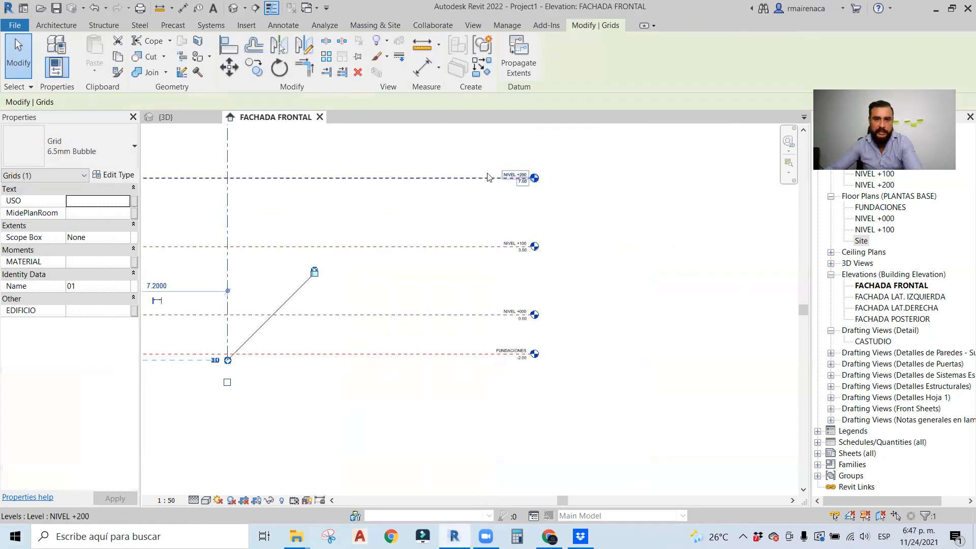
{"action": "middle_click_drag", "start_coordinate": [487, 177], "coordinate": [575, 274]}
{"action": "left_click", "coordinate": [526, 264]}
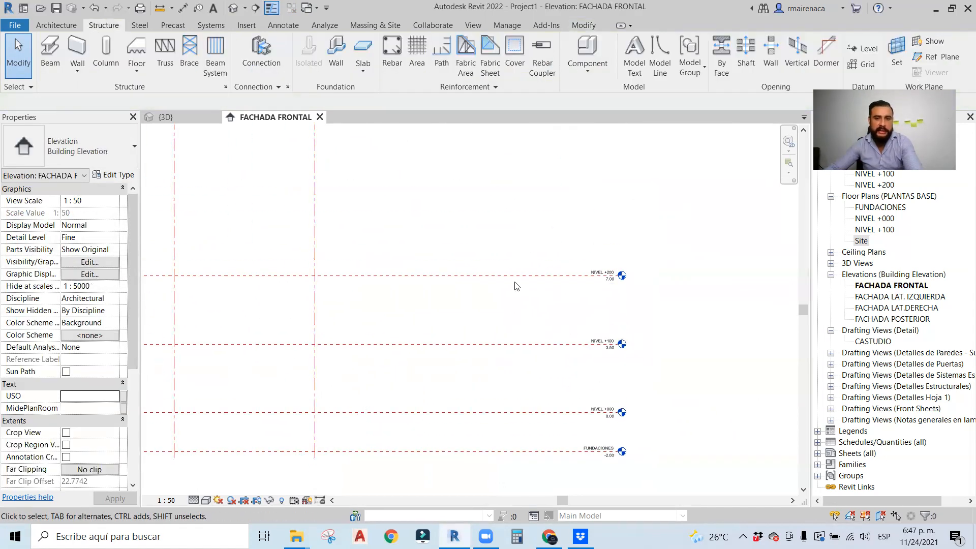
Copy level NIVEL +200 upward twice at the existing storey spacing, placing new levels at elevations 10.50 and 14.00.
{"action": "left_click", "coordinate": [522, 275]}
{"action": "left_click", "coordinate": [254, 68]}
{"action": "left_click", "coordinate": [461, 344]}
{"action": "left_click", "coordinate": [460, 275]}
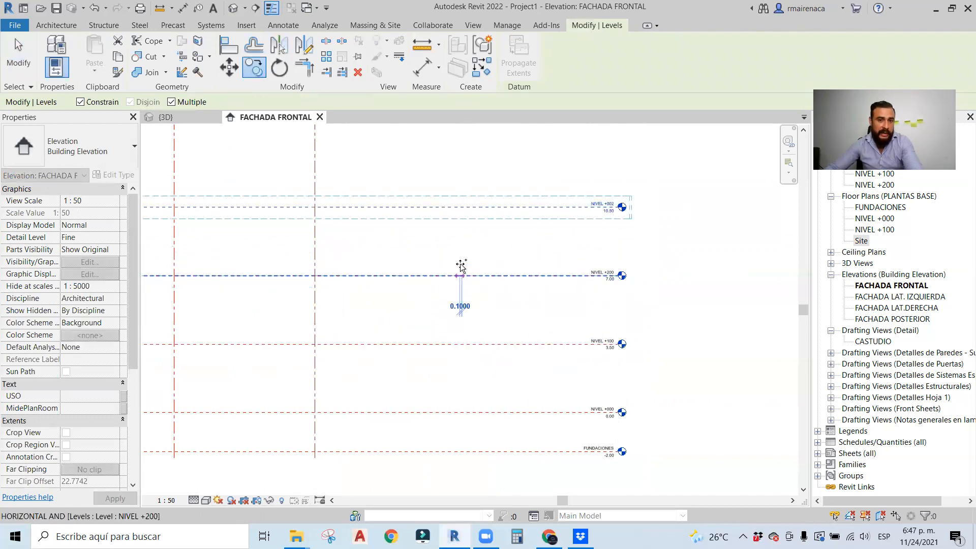
{"action": "left_click", "coordinate": [463, 208]}
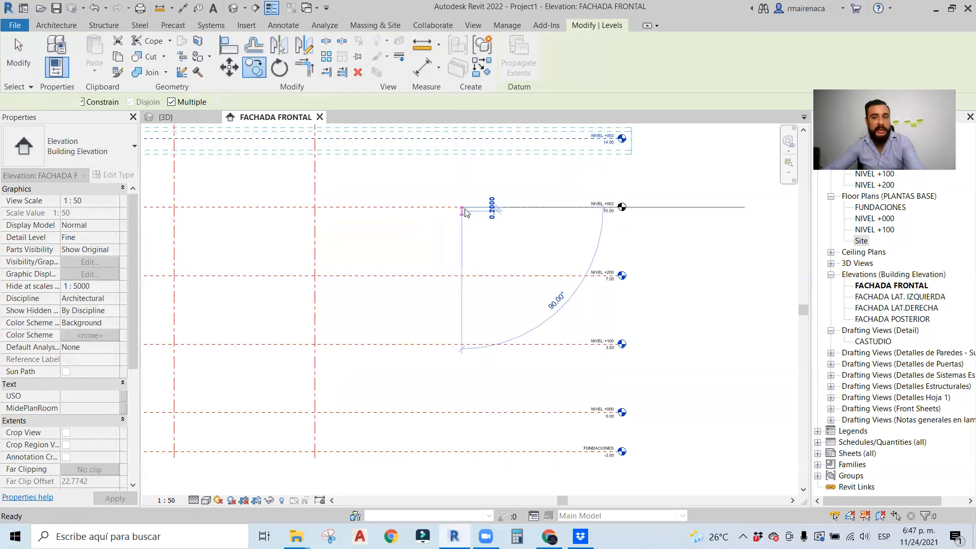
{"action": "key", "text": "Escape"}
{"action": "key", "text": "Escape"}
{"action": "middle_click_drag", "start_coordinate": [598, 165], "coordinate": [480, 241]}
{"action": "left_click_drag", "start_coordinate": [569, 179], "coordinate": [446, 253]}
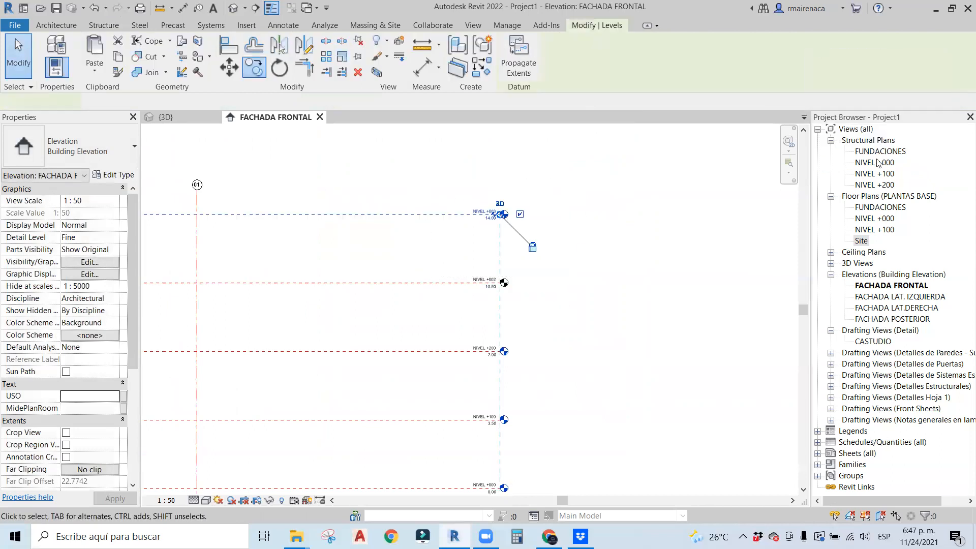
{"action": "left_click", "coordinate": [617, 253]}
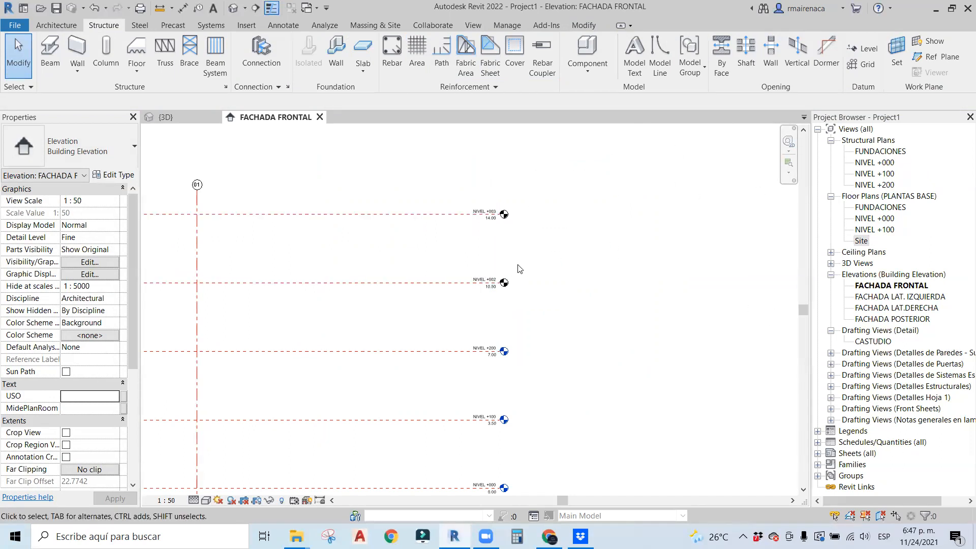
Rename the level at elevation 10.50 as NIVEL +300.
{"action": "scroll", "coordinate": [519, 269], "scroll_direction": "up", "scroll_amount": 5}
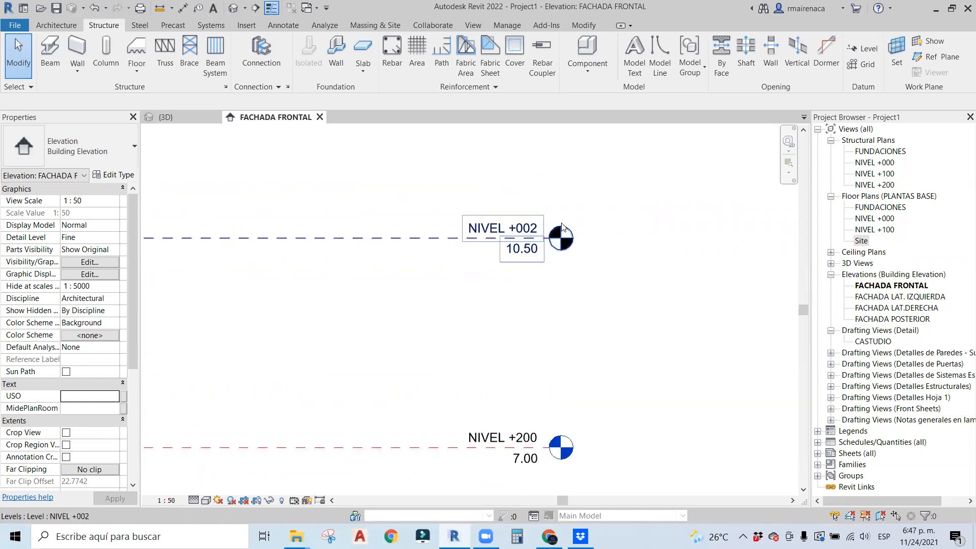
{"action": "double_click", "coordinate": [511, 227]}
{"action": "left_click_drag", "start_coordinate": [530, 229], "coordinate": [519, 232]}
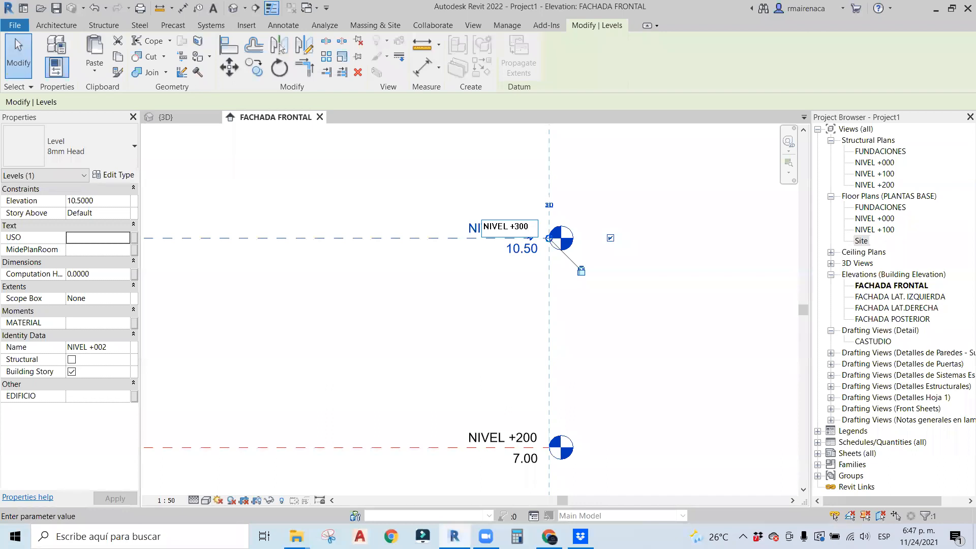
{"action": "key", "text": "Return"}
Rename the level at elevation 14.00 as NIVEL +400.
{"action": "scroll", "coordinate": [492, 298], "scroll_direction": "down", "scroll_amount": 3}
{"action": "middle_click_drag", "start_coordinate": [493, 297], "coordinate": [478, 392]}
{"action": "scroll", "coordinate": [510, 338], "scroll_direction": "up", "scroll_amount": 3}
{"action": "double_click", "coordinate": [501, 309]}
{"action": "left_click_drag", "start_coordinate": [522, 308], "coordinate": [506, 314]}
{"action": "type", "text": "400"}
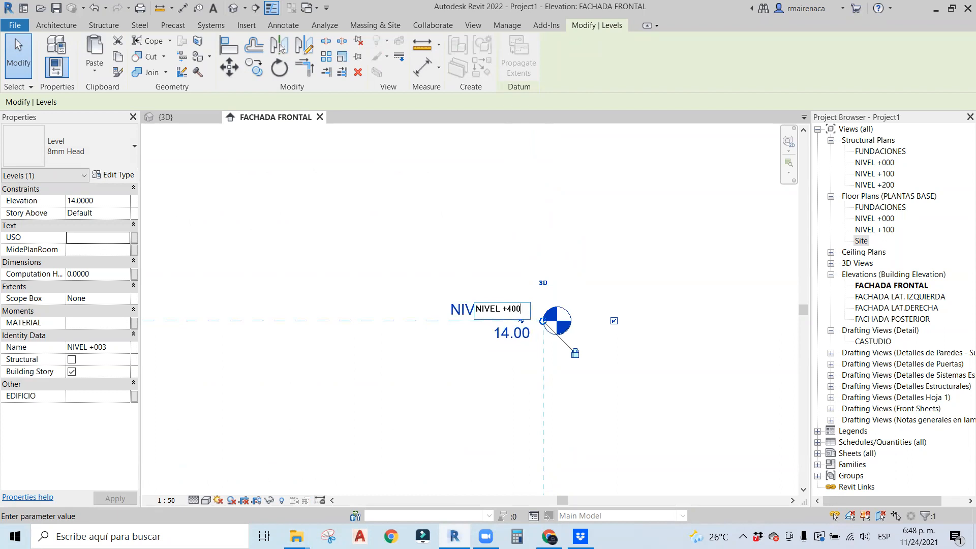
{"action": "key", "text": "Return"}
{"action": "left_click", "coordinate": [664, 245]}
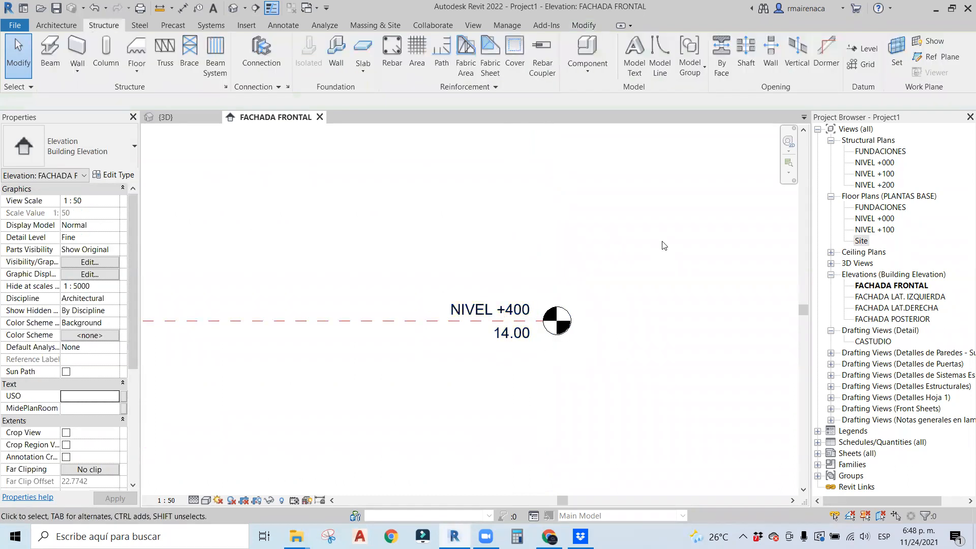
Create structural plan views for the levels NIVEL +300 and NIVEL +400.
{"action": "scroll", "coordinate": [656, 239], "scroll_direction": "down", "scroll_amount": 4}
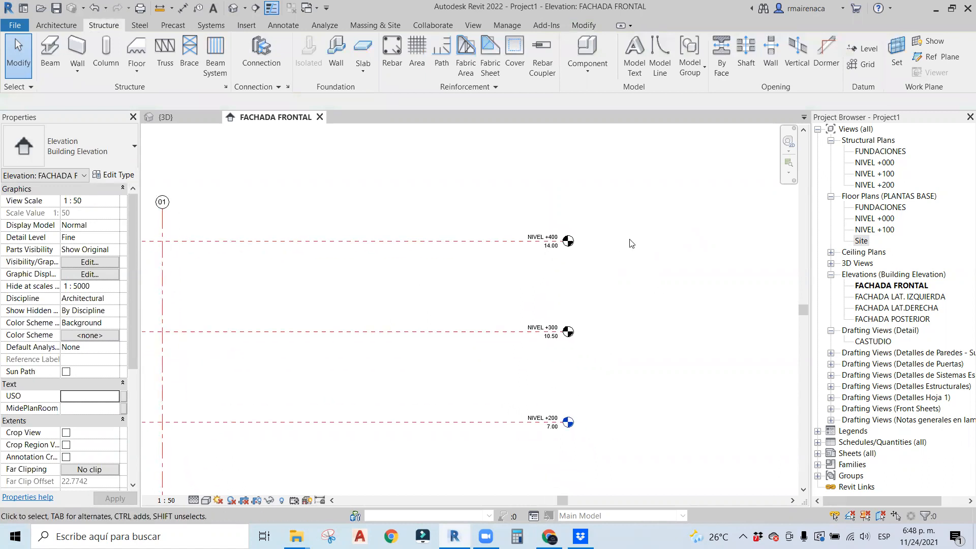
{"action": "scroll", "coordinate": [620, 234], "scroll_direction": "down", "scroll_amount": 3}
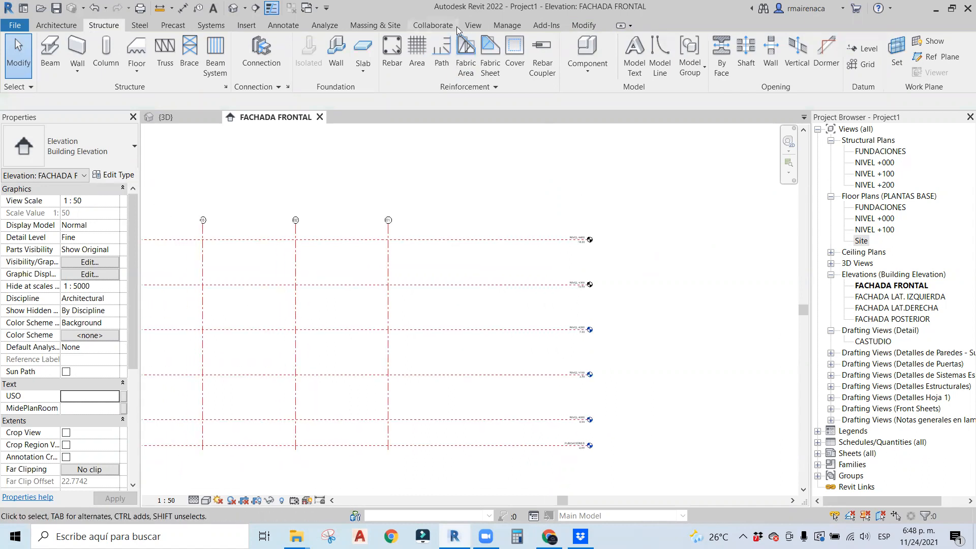
{"action": "left_click", "coordinate": [470, 25]}
{"action": "left_click", "coordinate": [483, 45]}
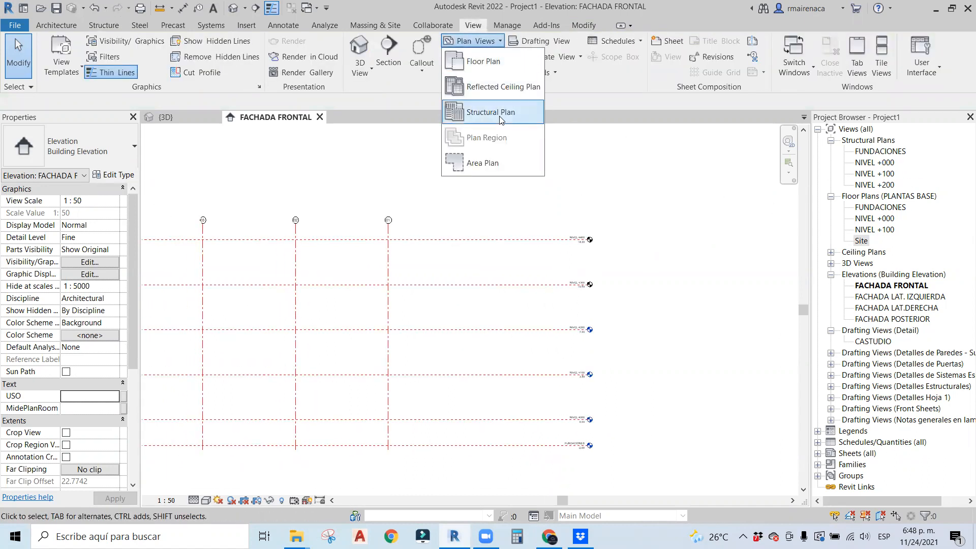
{"action": "left_click", "coordinate": [482, 112]}
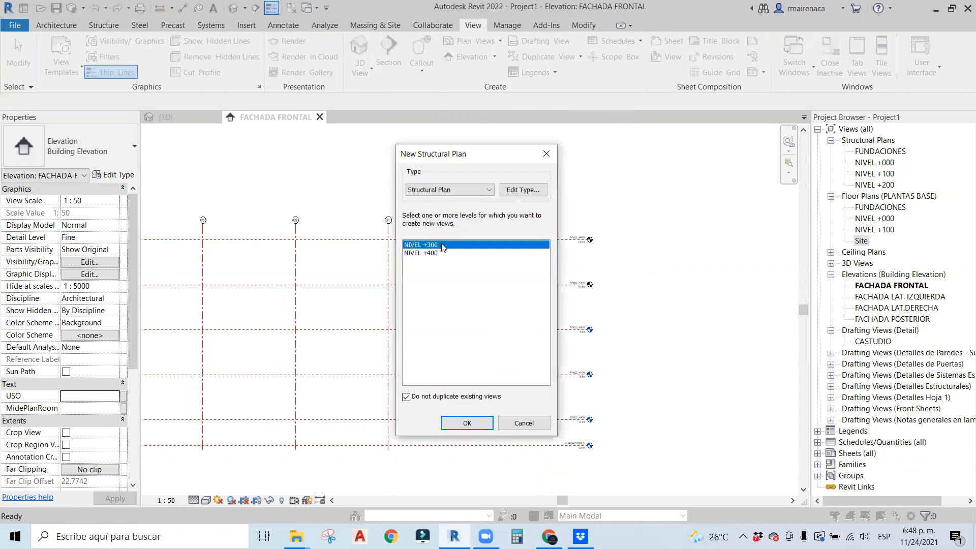
{"action": "left_click", "coordinate": [425, 253], "text": "shift"}
{"action": "left_click", "coordinate": [466, 422]}
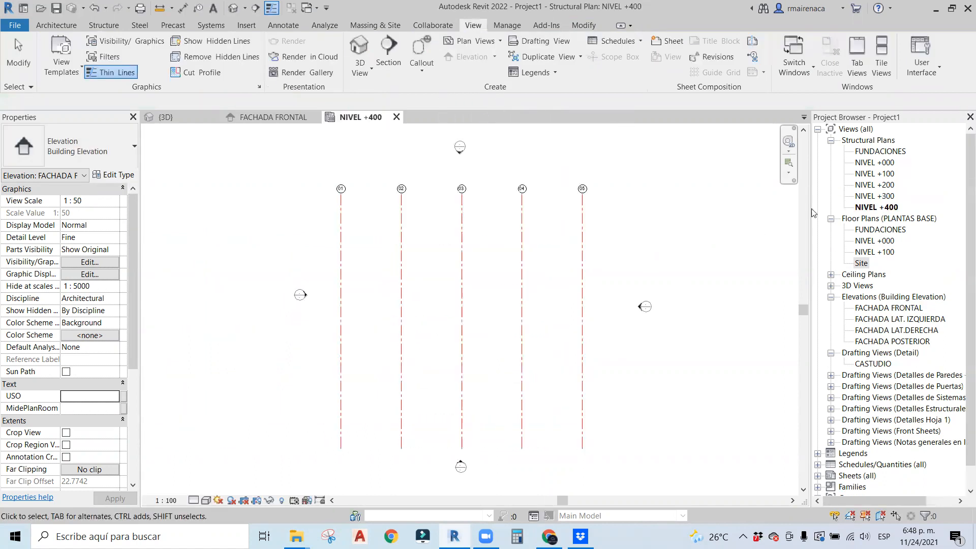
{"action": "scroll", "coordinate": [656, 208], "scroll_direction": "down", "scroll_amount": 1}
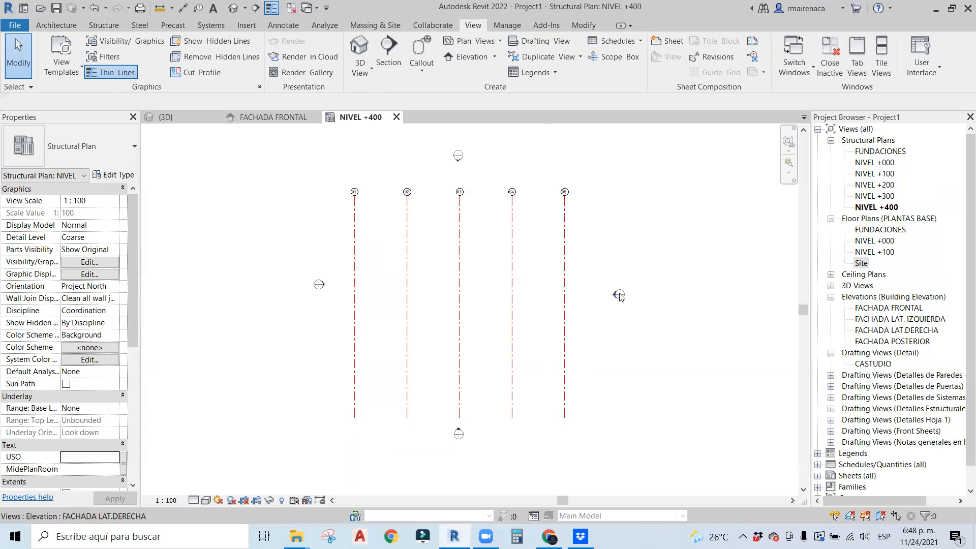
Lower the grids' upper ends below NIVEL +400 in the FACHADA FRONTAL elevation and check the NIVEL +400 plan.
{"action": "left_click", "coordinate": [259, 118]}
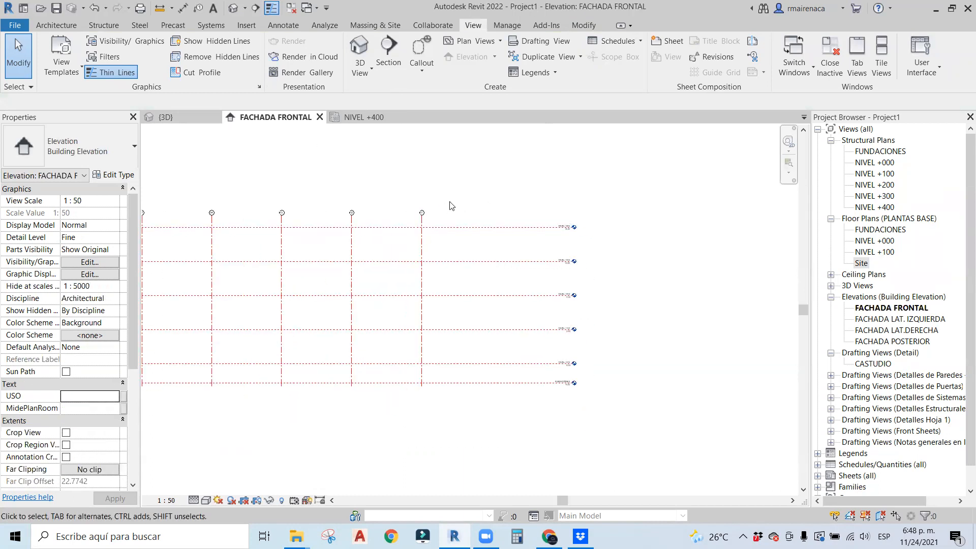
{"action": "left_click", "coordinate": [422, 231]}
{"action": "scroll", "coordinate": [423, 231], "scroll_direction": "up", "scroll_amount": 5}
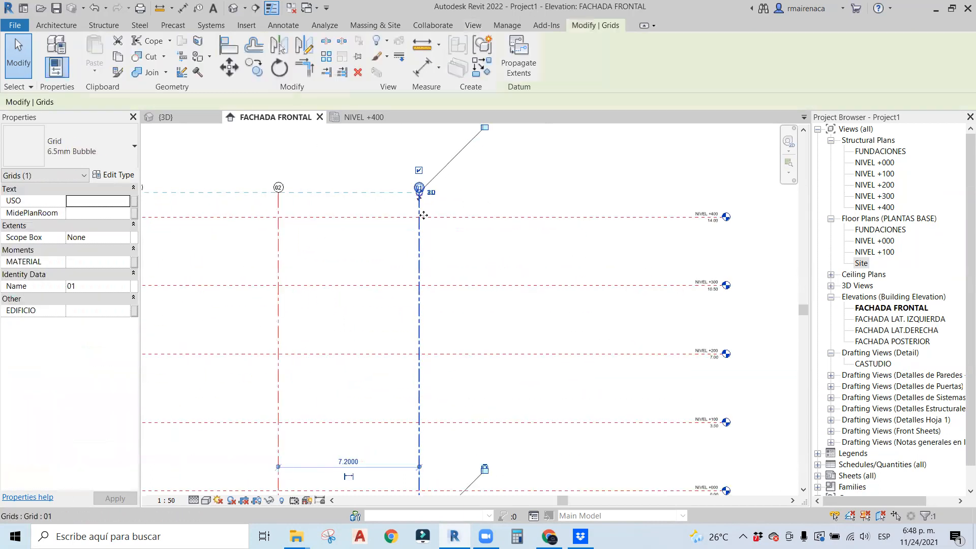
{"action": "left_click_drag", "start_coordinate": [416, 182], "coordinate": [416, 249]}
{"action": "left_click", "coordinate": [612, 173]}
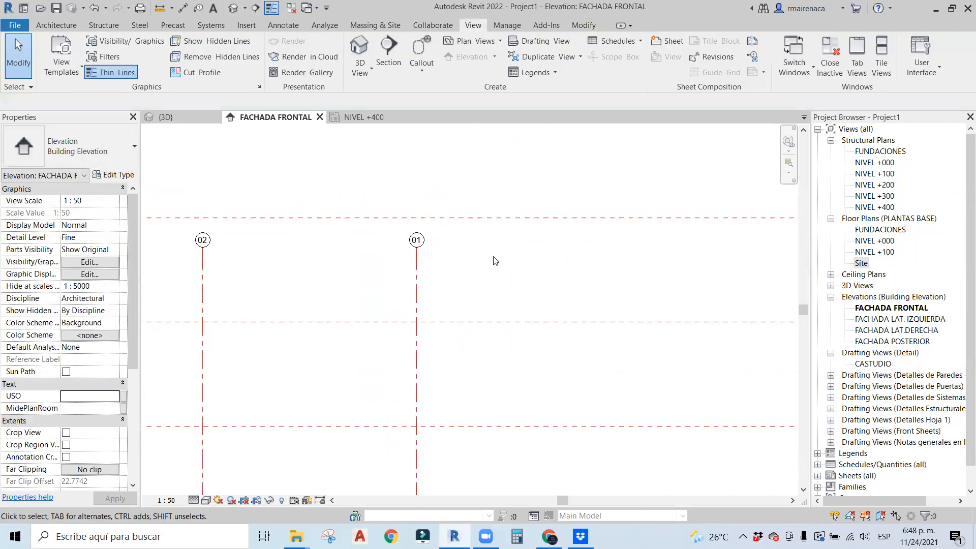
{"action": "scroll", "coordinate": [574, 238], "scroll_direction": "down", "scroll_amount": 2}
{"action": "middle_click_drag", "start_coordinate": [648, 246], "coordinate": [375, 247]}
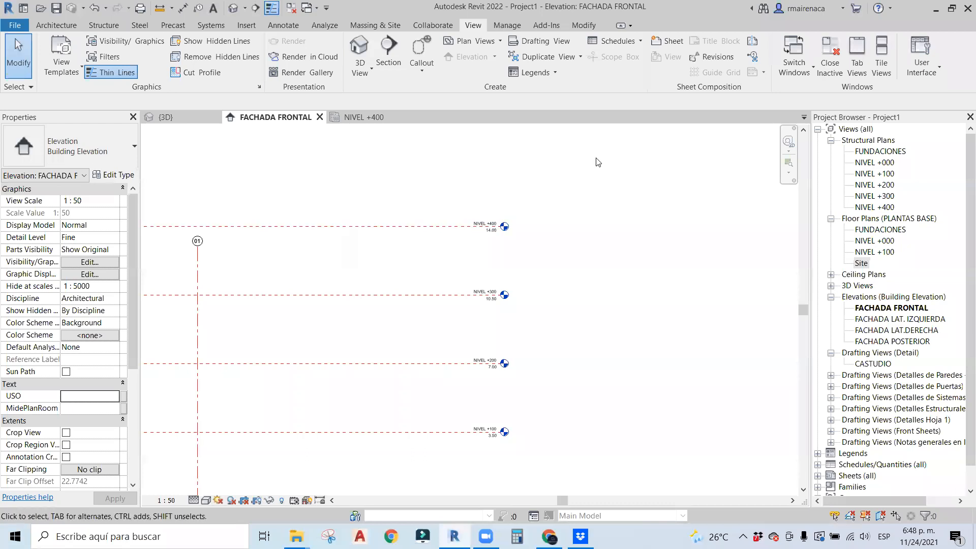
{"action": "left_click", "coordinate": [377, 118]}
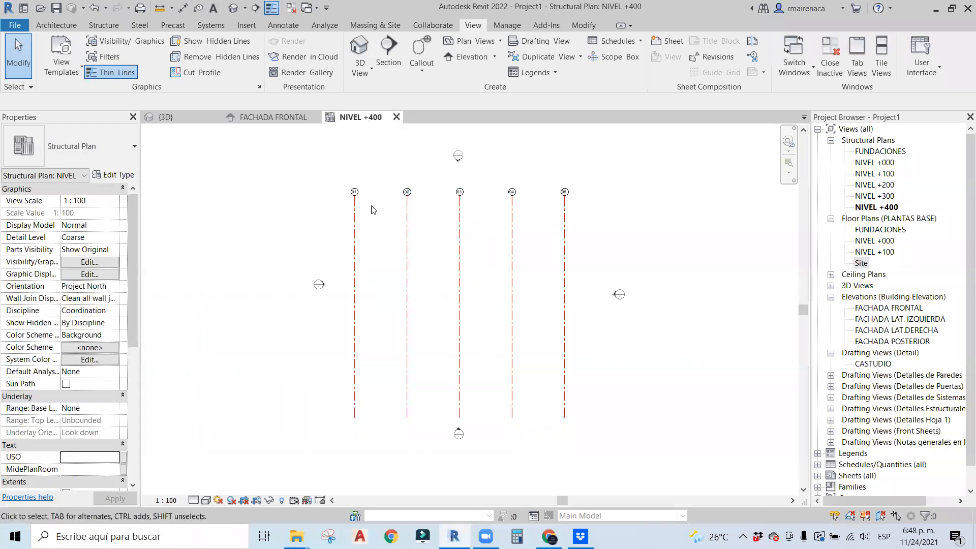
Raise the grids' upper ends back above NIVEL +400 in the FACHADA FRONTAL elevation, then return to the NIVEL +400 plan.
{"action": "left_click", "coordinate": [270, 117]}
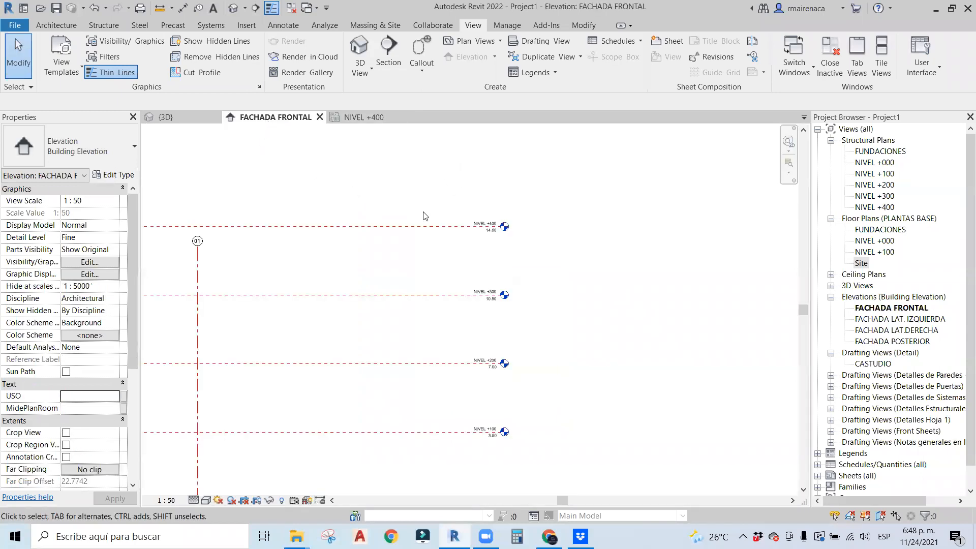
{"action": "left_click", "coordinate": [197, 252]}
{"action": "left_click", "coordinate": [197, 241]}
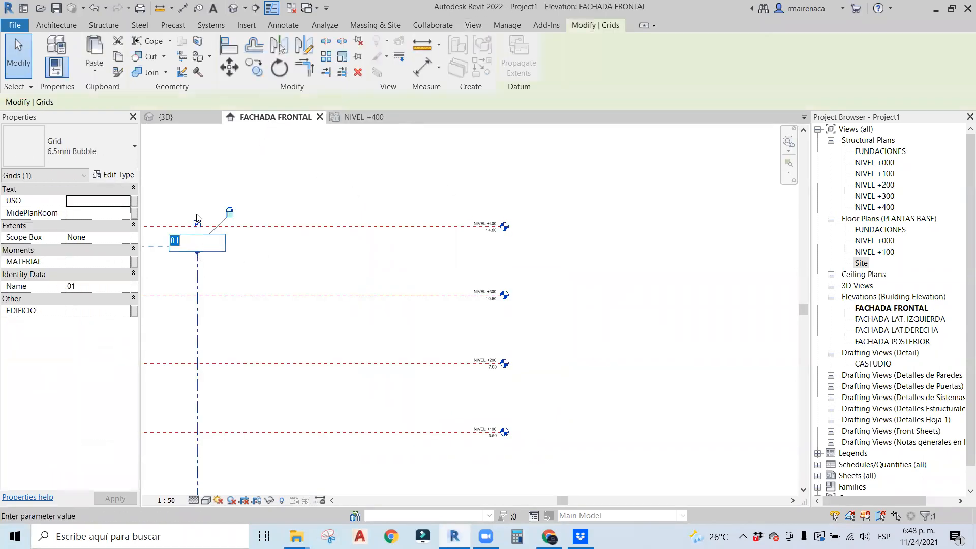
{"action": "left_click", "coordinate": [276, 173]}
{"action": "middle_click_drag", "start_coordinate": [301, 211], "coordinate": [575, 237]}
{"action": "scroll", "coordinate": [530, 291], "scroll_direction": "up", "scroll_amount": 2}
{"action": "left_click_drag", "start_coordinate": [440, 263], "coordinate": [436, 188]}
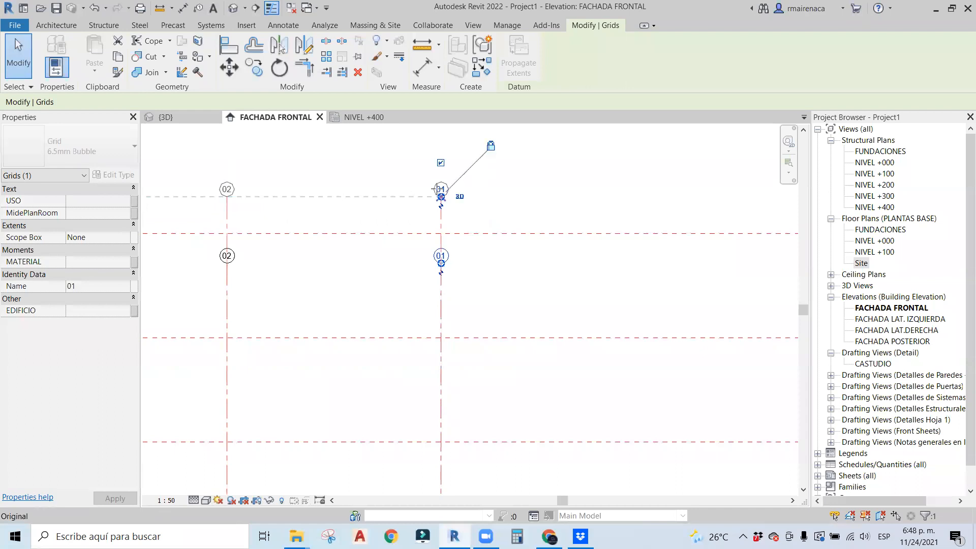
{"action": "scroll", "coordinate": [443, 187], "scroll_direction": "down", "scroll_amount": 3}
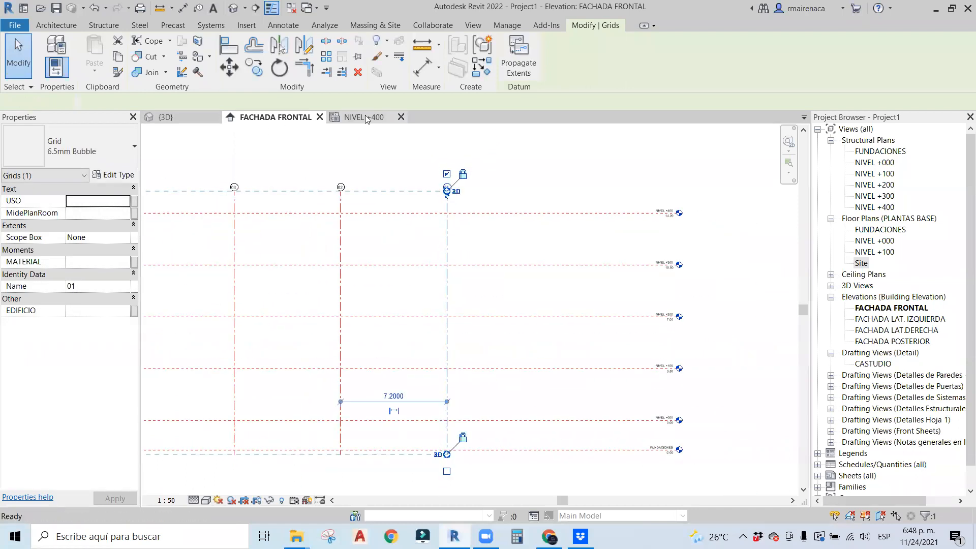
{"action": "left_click", "coordinate": [365, 118]}
{"action": "key", "text": "Escape"}
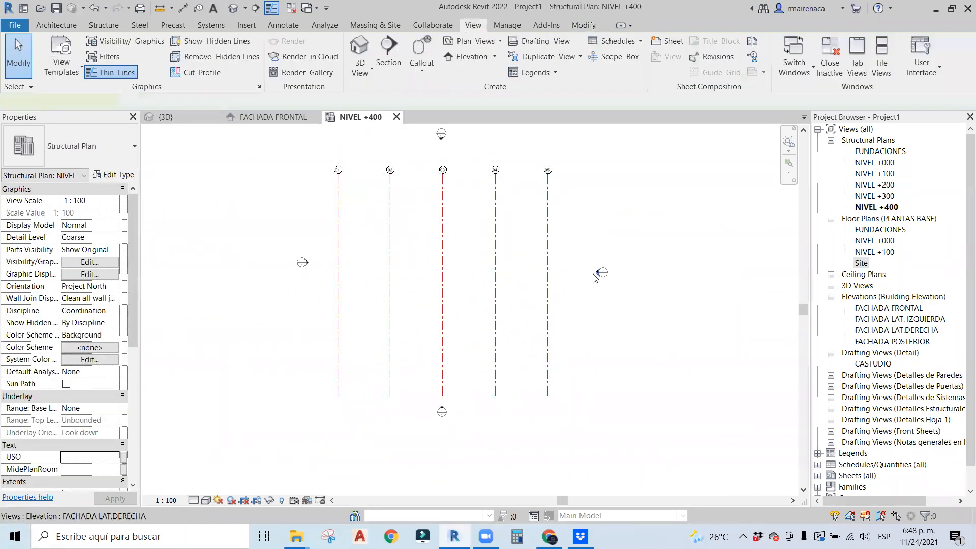
Open the FACHADA LAT.DERECHA elevation and extend the upper ends of grids 06 to 09 above NIVEL +400.
{"action": "double_click", "coordinate": [595, 275]}
{"action": "scroll", "coordinate": [508, 263], "scroll_direction": "down", "scroll_amount": 2}
{"action": "left_click", "coordinate": [420, 256]}
{"action": "left_click_drag", "start_coordinate": [420, 256], "coordinate": [419, 159]}
{"action": "left_click", "coordinate": [361, 167]}
Extend the level lines' head ends past grid 09 in the FACHADA LAT.DERECHA elevation.
{"action": "left_click", "coordinate": [409, 194]}
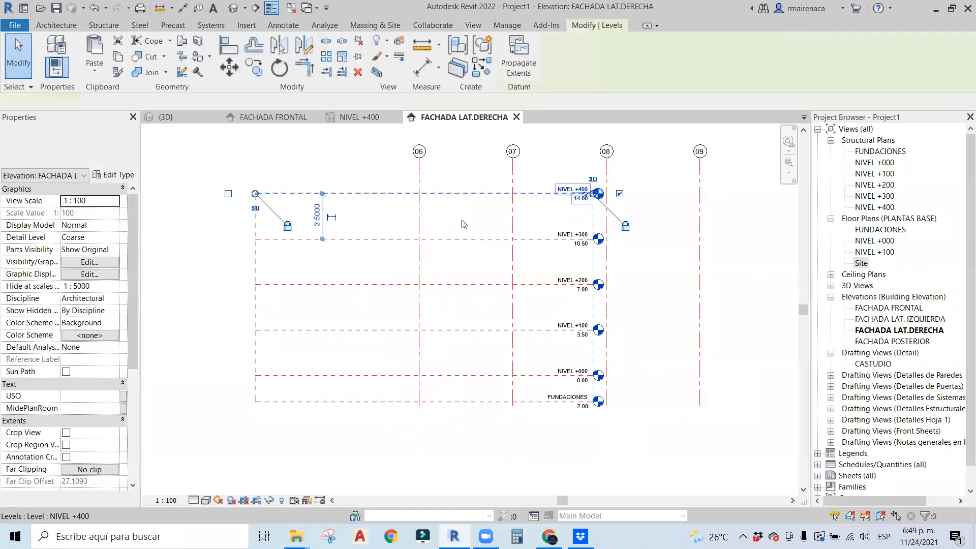
{"action": "middle_click_drag", "start_coordinate": [641, 232], "coordinate": [437, 236]}
{"action": "scroll", "coordinate": [401, 207], "scroll_direction": "up", "scroll_amount": 2}
{"action": "left_click_drag", "start_coordinate": [384, 193], "coordinate": [667, 194]}
{"action": "scroll", "coordinate": [667, 195], "scroll_direction": "down", "scroll_amount": 1}
{"action": "left_click", "coordinate": [709, 229]}
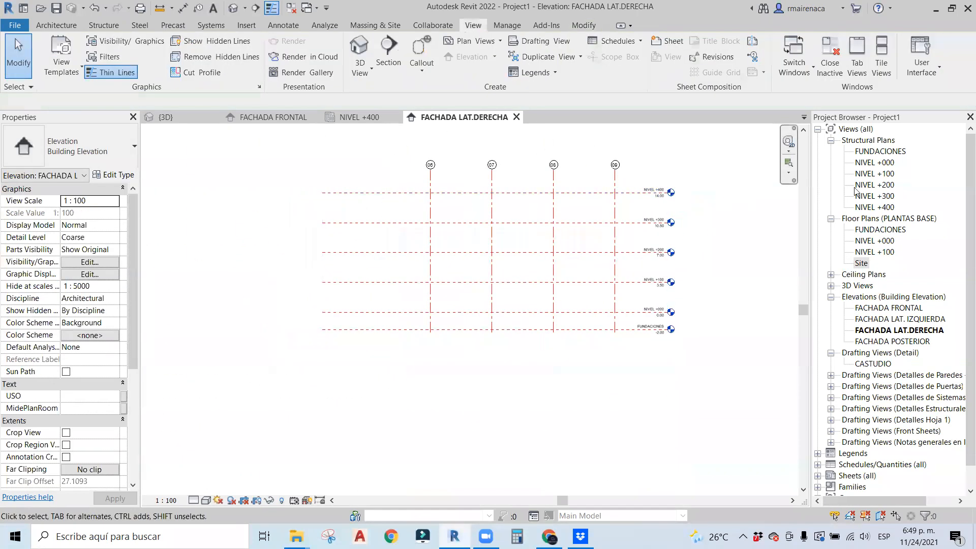
Open the NIVEL +000 structural plan and close the inactive views.
{"action": "double_click", "coordinate": [879, 163]}
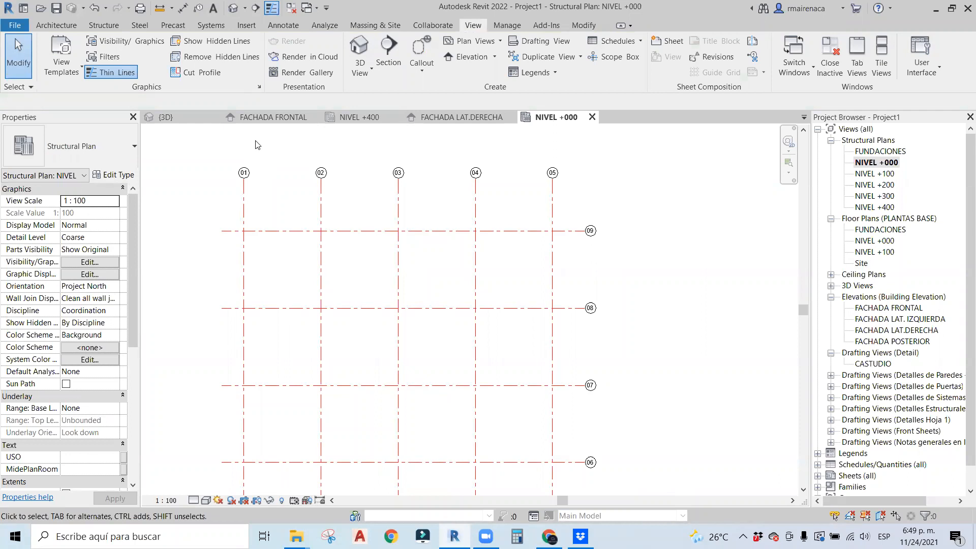
{"action": "left_click", "coordinate": [291, 9]}
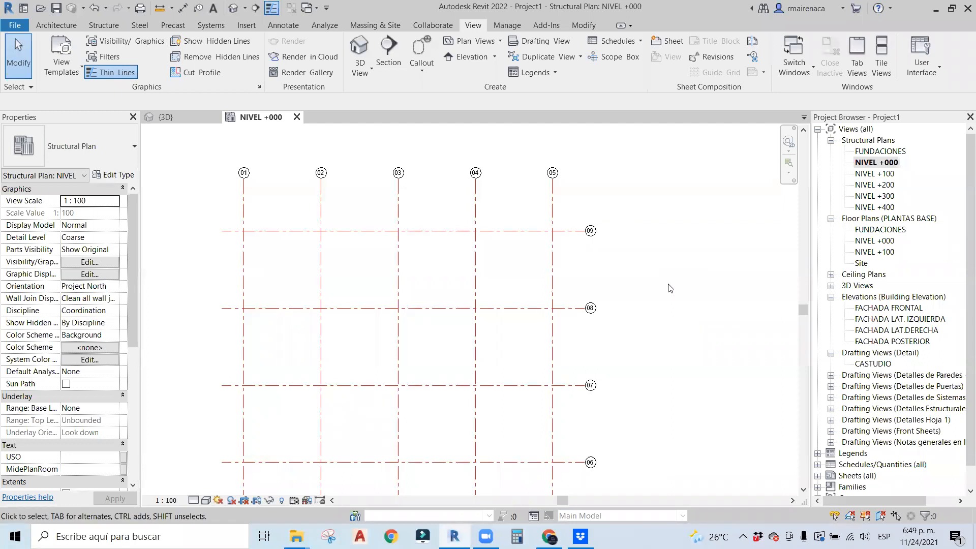
{"action": "middle_click_drag", "start_coordinate": [638, 348], "coordinate": [643, 312]}
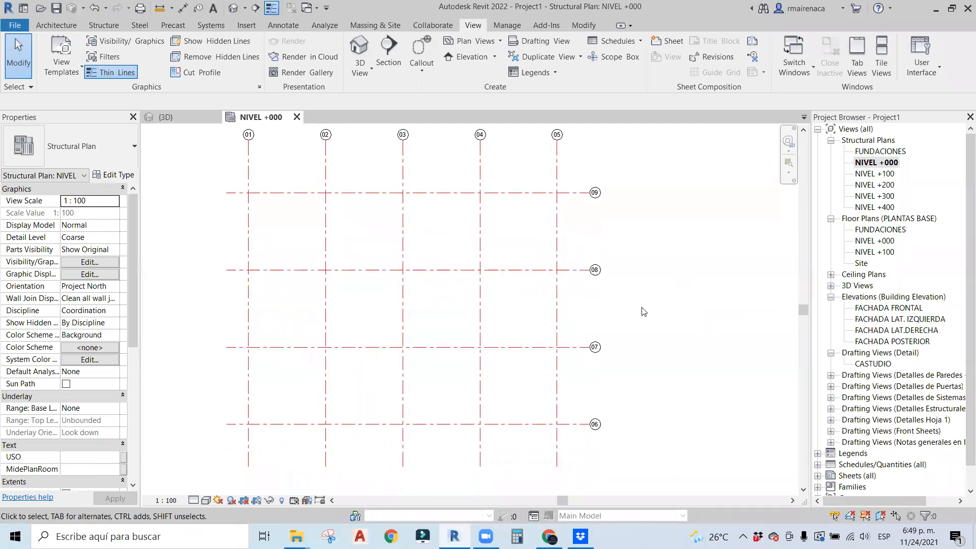
{"action": "scroll", "coordinate": [643, 312], "scroll_direction": "down", "scroll_amount": 1}
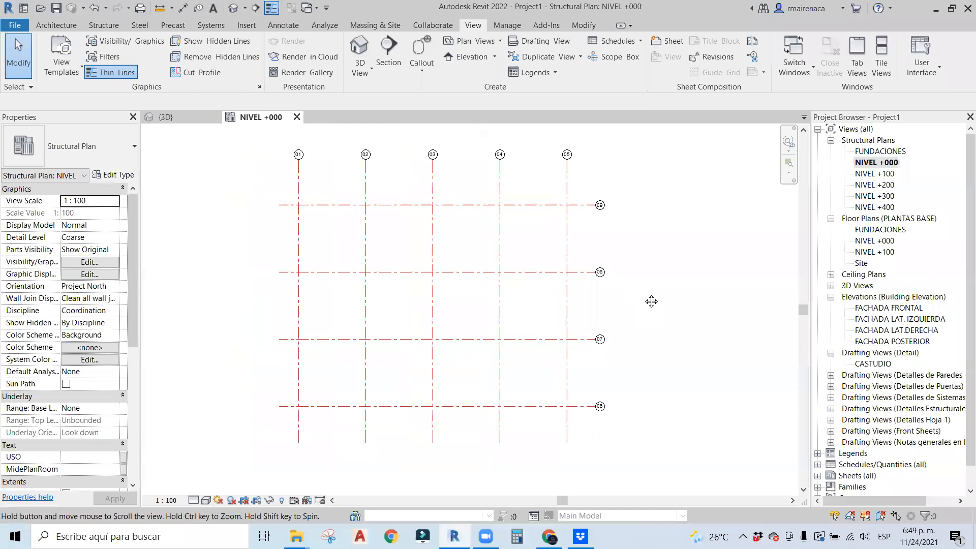
{"action": "middle_click_drag", "start_coordinate": [647, 307], "coordinate": [664, 315]}
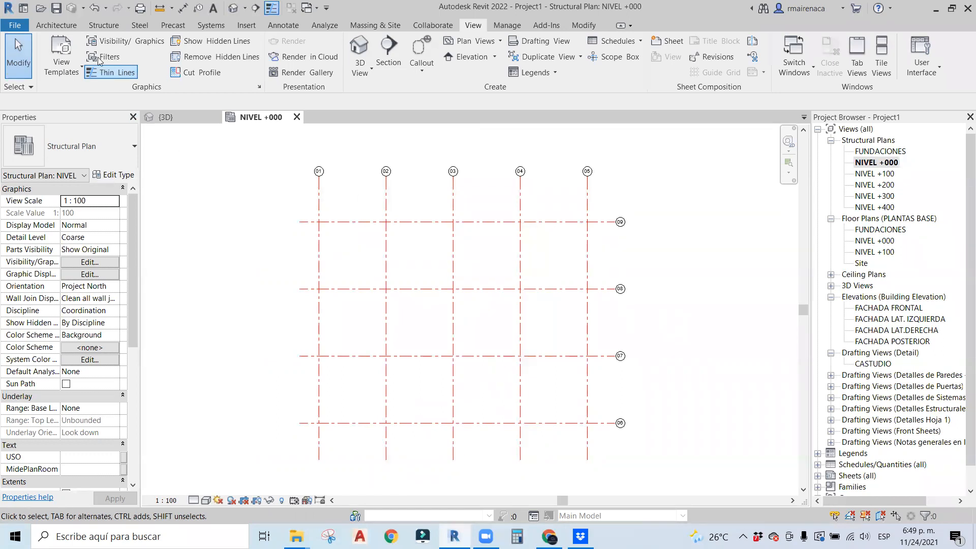
{"action": "left_click", "coordinate": [102, 27]}
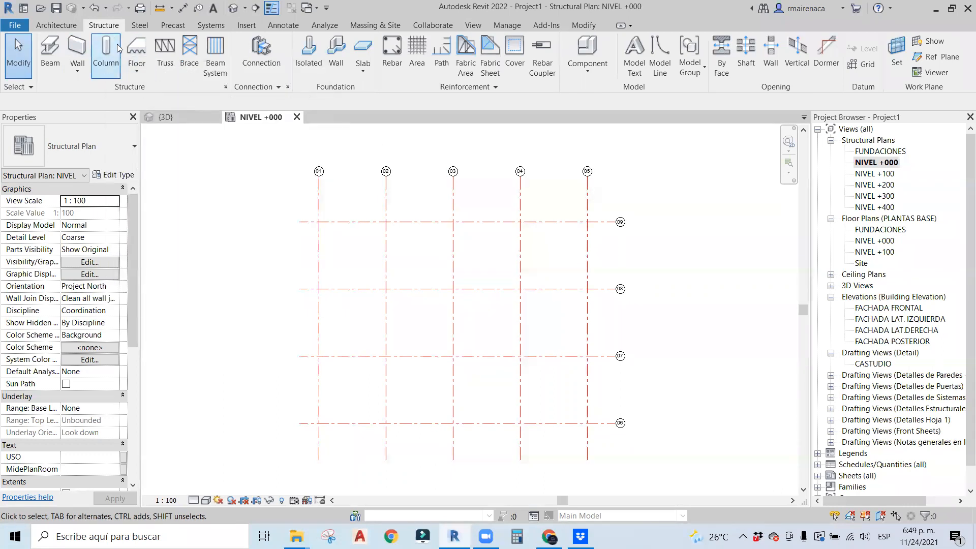
{"action": "left_click", "coordinate": [107, 54]}
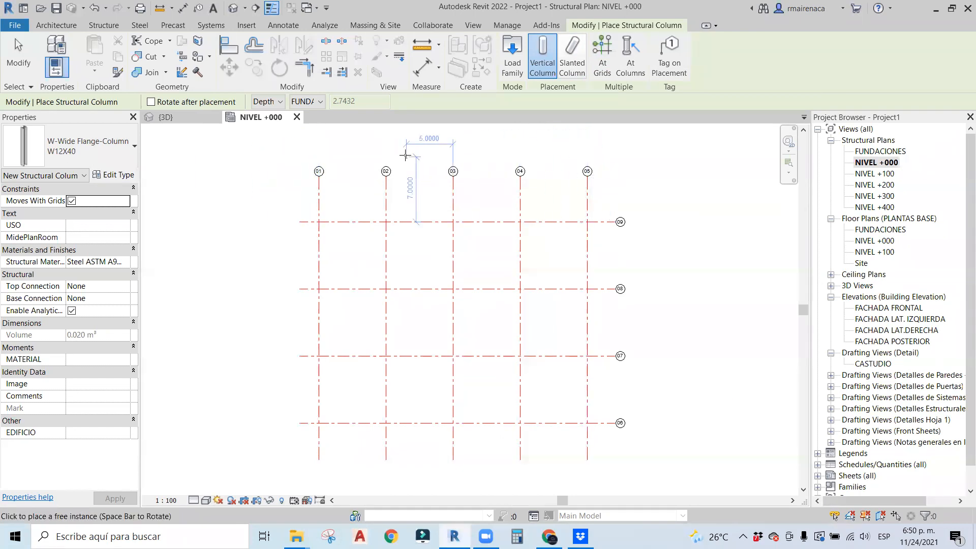
{"action": "key", "text": "Escape"}
{"action": "key", "text": "Escape"}
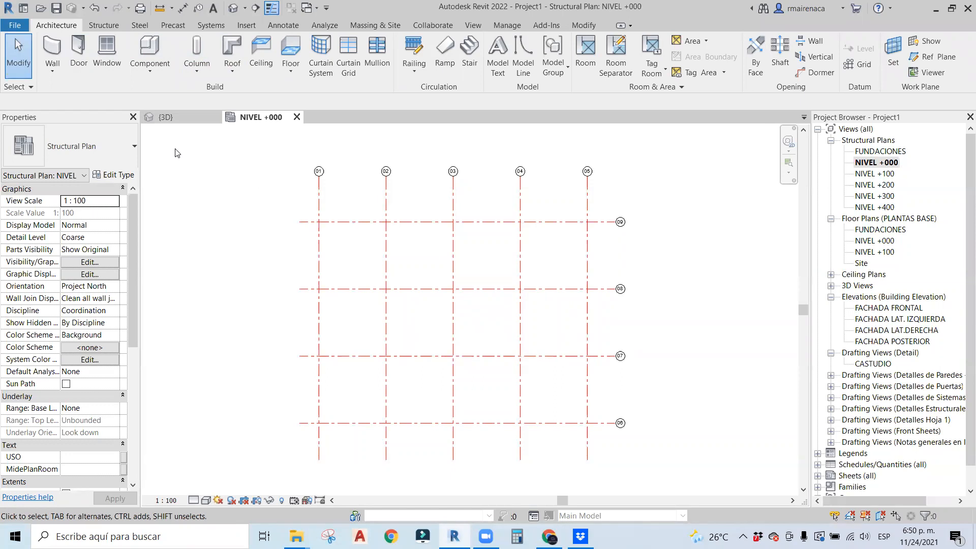
Start placing a structural column and choose the COLUMNA ESTRUCTURAL type COL.0.30X0.30.
{"action": "left_click", "coordinate": [104, 26]}
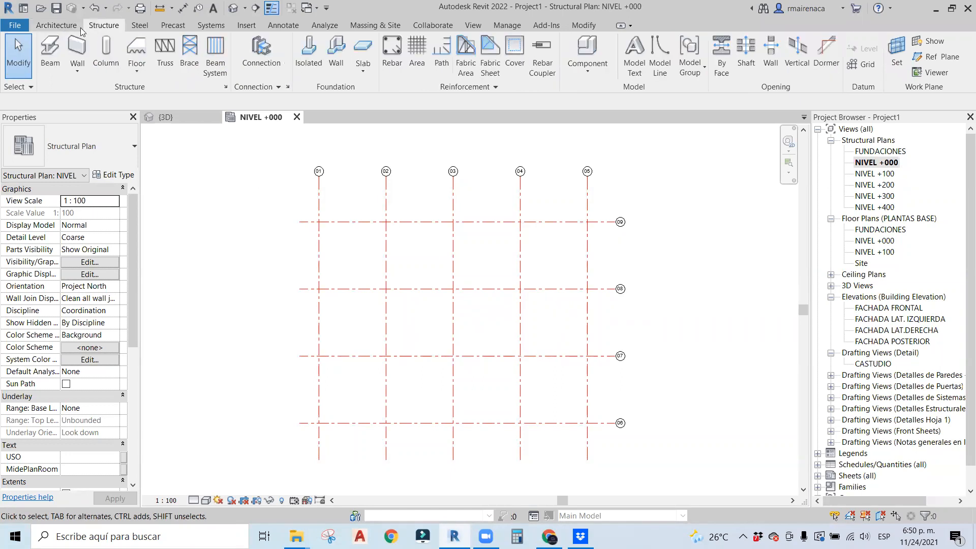
{"action": "left_click", "coordinate": [108, 50]}
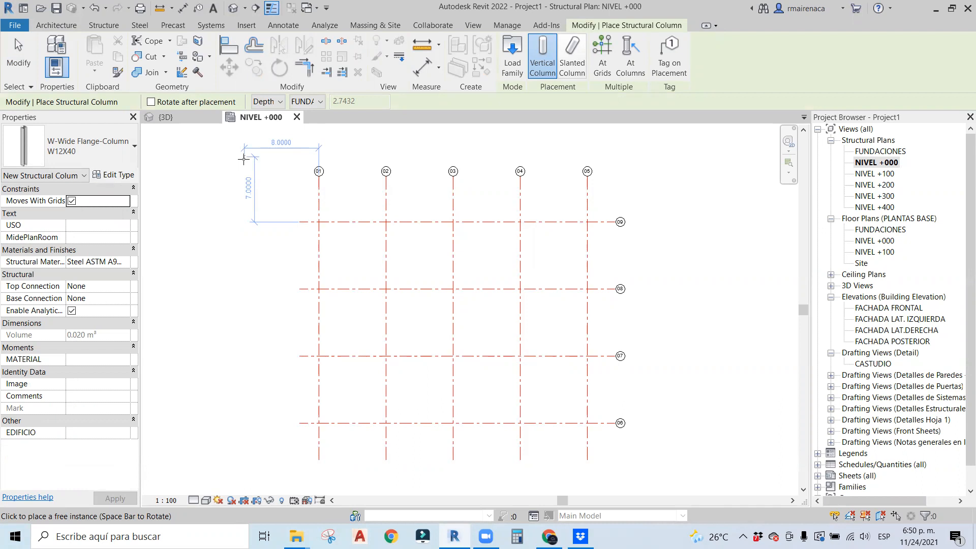
{"action": "scroll", "coordinate": [293, 192], "scroll_direction": "up", "scroll_amount": 4}
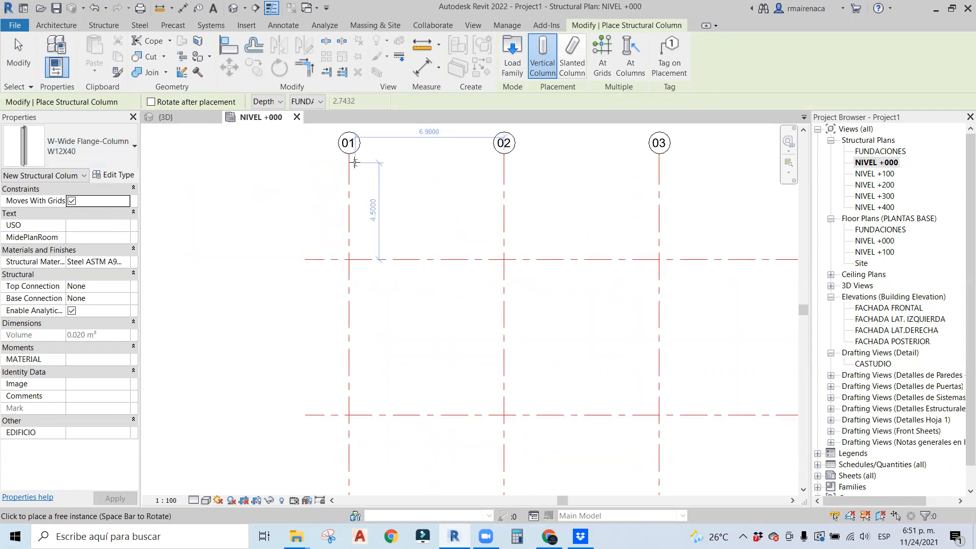
{"action": "left_click", "coordinate": [85, 152]}
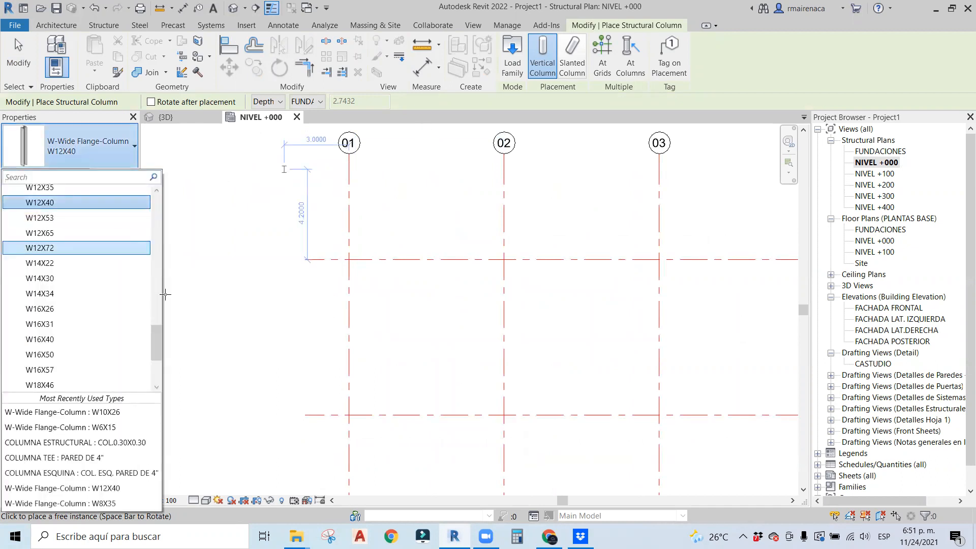
{"action": "left_click_drag", "start_coordinate": [153, 335], "coordinate": [157, 203]}
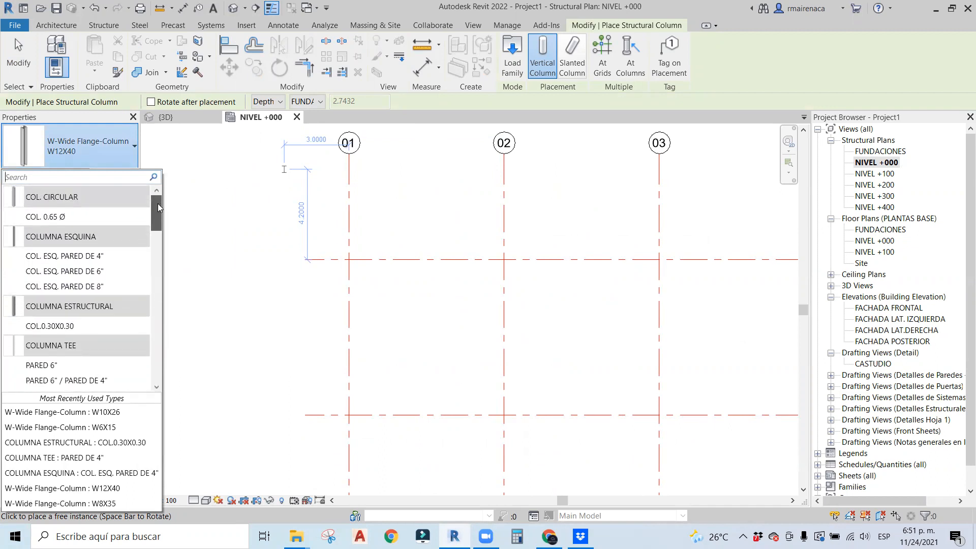
{"action": "scroll", "coordinate": [158, 203], "scroll_direction": "down", "scroll_amount": 1}
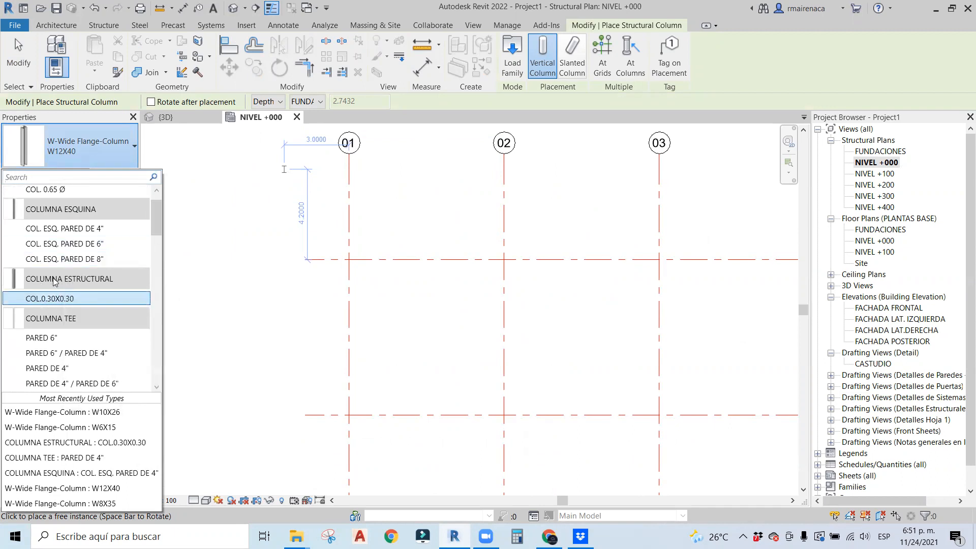
{"action": "mouse_move", "coordinate": [61, 304]}
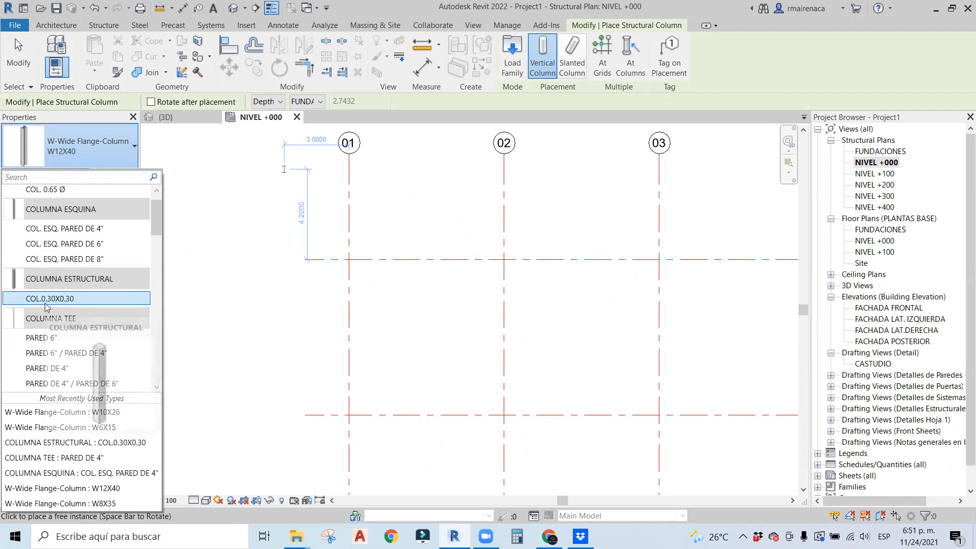
{"action": "left_click", "coordinate": [64, 304]}
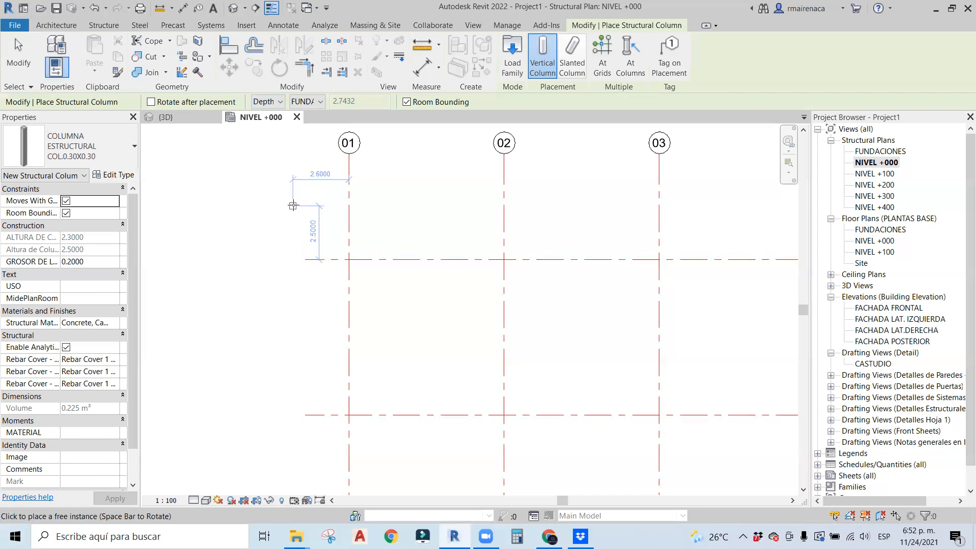
Place a column at the intersection of grids 01 and 09 in the structural plan, then delete it.
{"action": "left_click", "coordinate": [348, 260]}
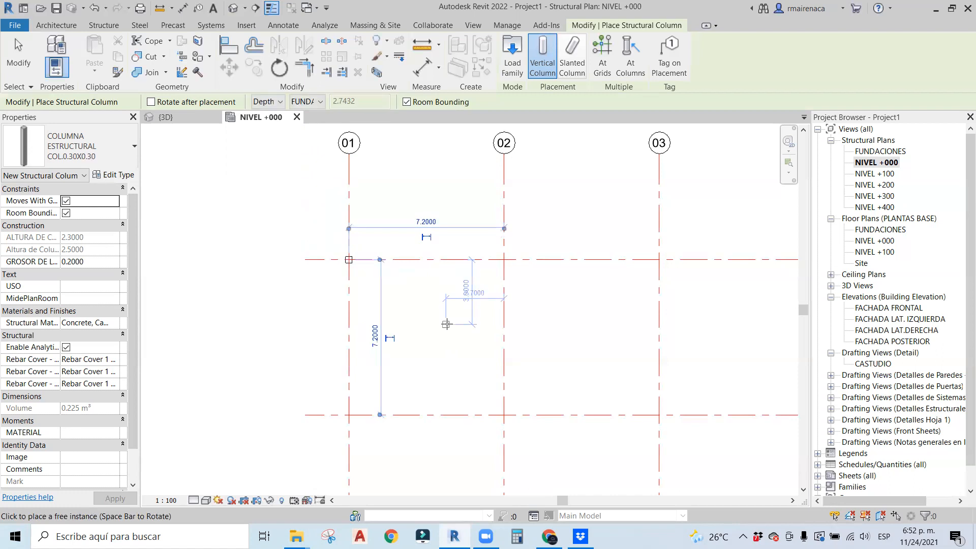
{"action": "key", "text": "Escape"}
{"action": "key", "text": "Escape"}
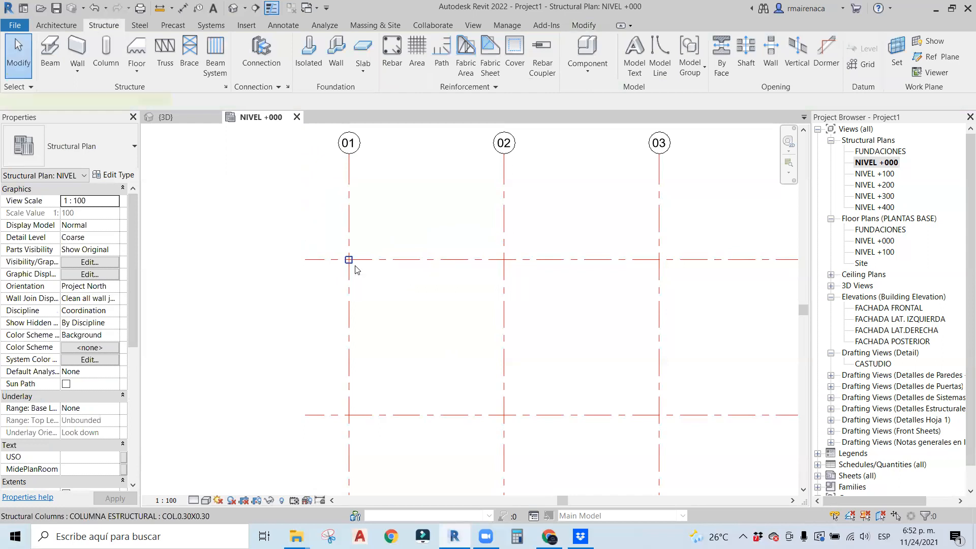
{"action": "left_click", "coordinate": [350, 262]}
{"action": "key", "text": "Delete"}
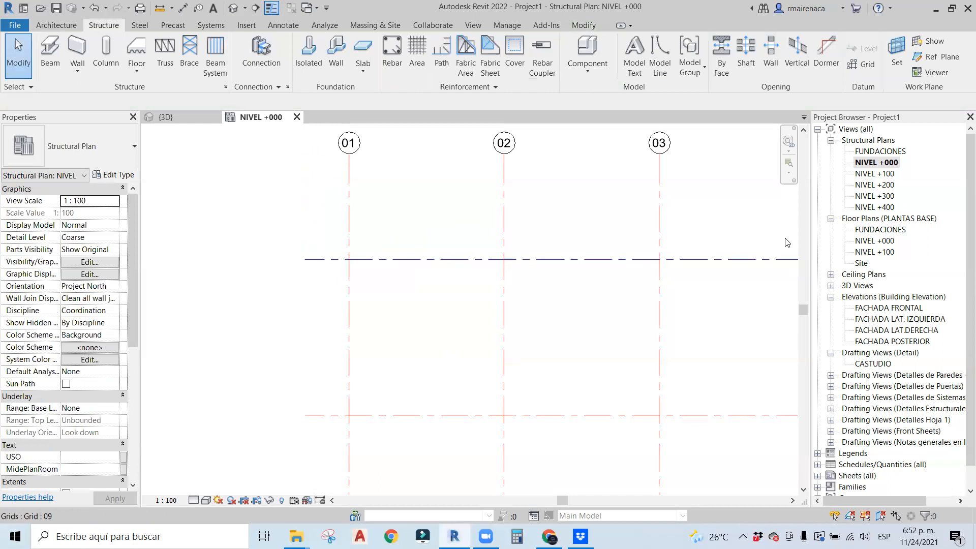
Open the NIVEL +000 floor plan and place a COL.0.30X0.30 structural column at the intersection of grids 01 and 09.
{"action": "double_click", "coordinate": [870, 240]}
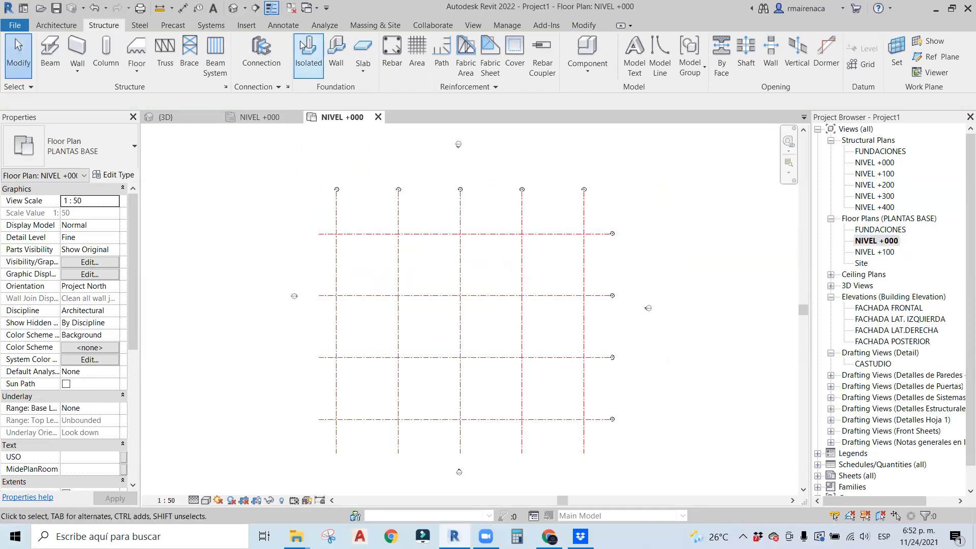
{"action": "left_click", "coordinate": [106, 54]}
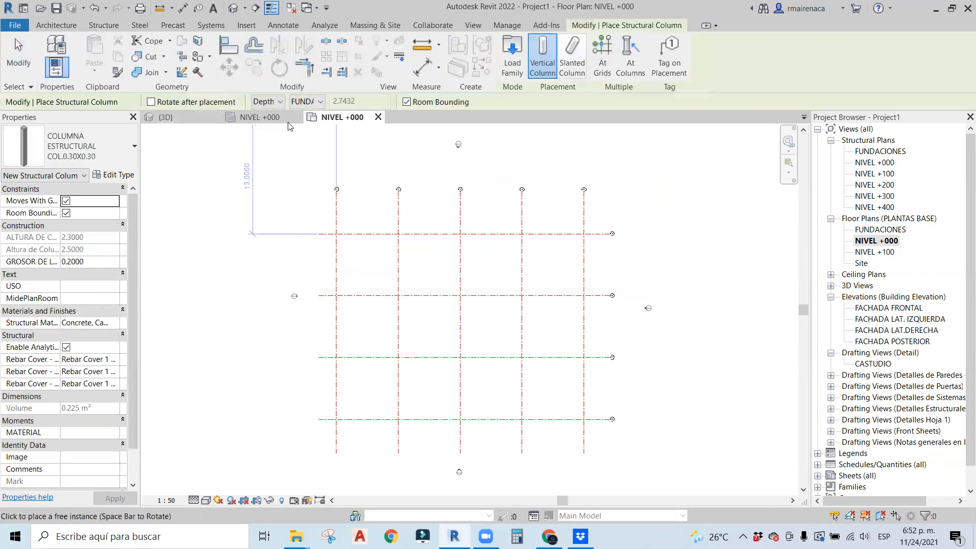
{"action": "left_click", "coordinate": [335, 234]}
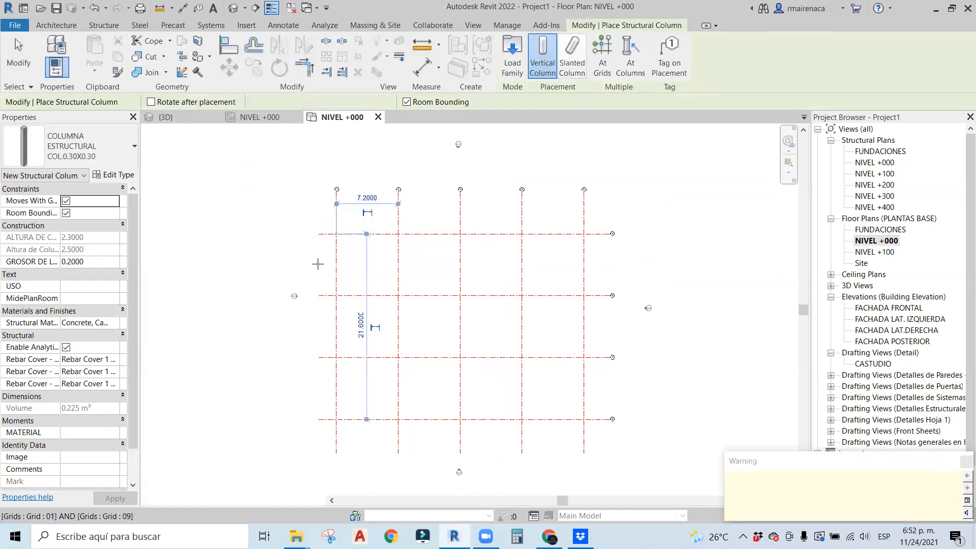
{"action": "scroll", "coordinate": [317, 264], "scroll_direction": "up", "scroll_amount": 3}
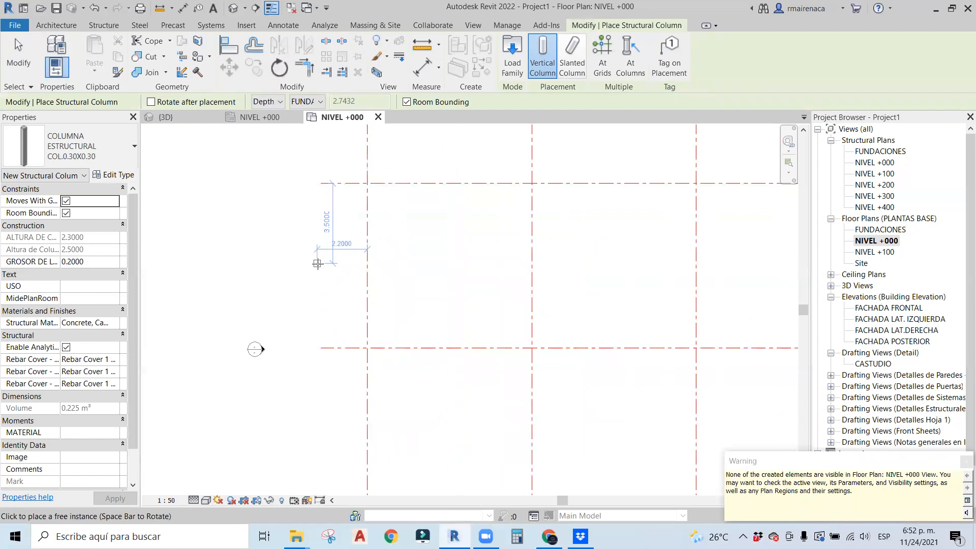
Return to the NIVEL +000 structural plan and delete the column at the intersection of grids 01 and 09.
{"action": "key", "text": "Escape"}
{"action": "left_click_drag", "start_coordinate": [354, 167], "coordinate": [405, 232]}
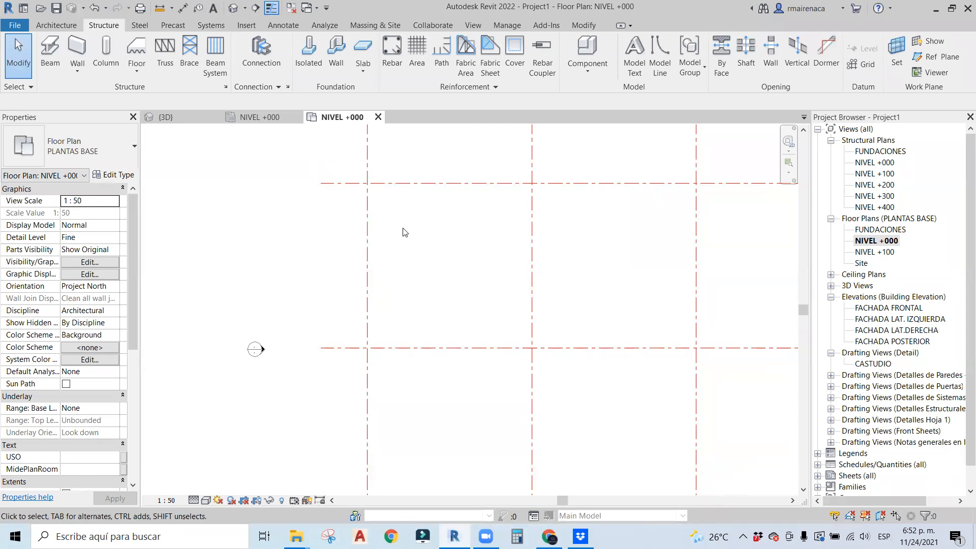
{"action": "left_click", "coordinate": [259, 119]}
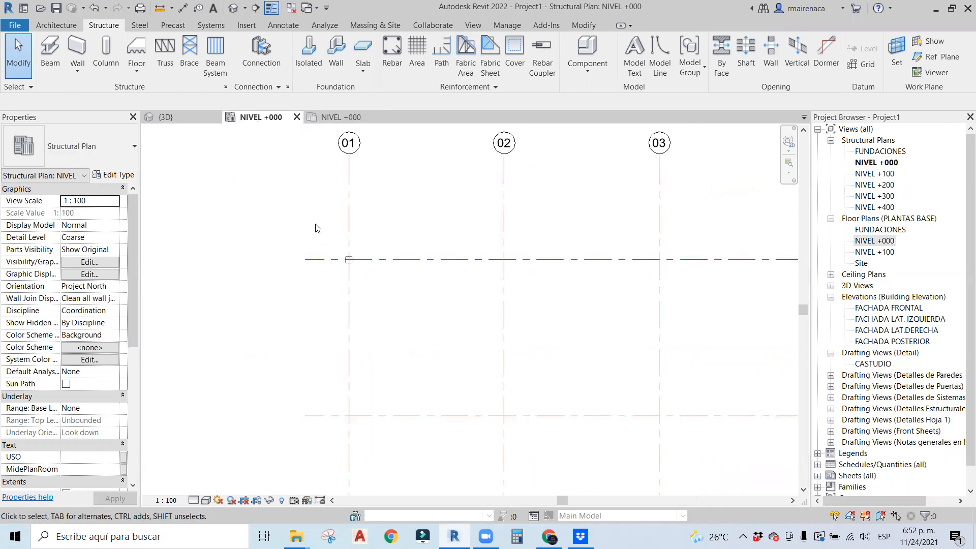
{"action": "scroll", "coordinate": [376, 277], "scroll_direction": "up", "scroll_amount": 3}
{"action": "left_click", "coordinate": [327, 253]}
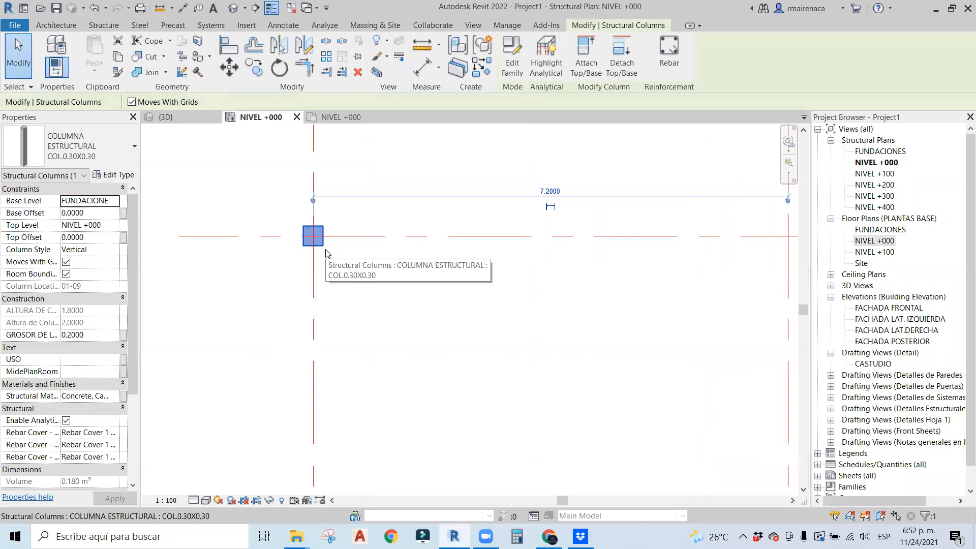
{"action": "key", "text": "Escape"}
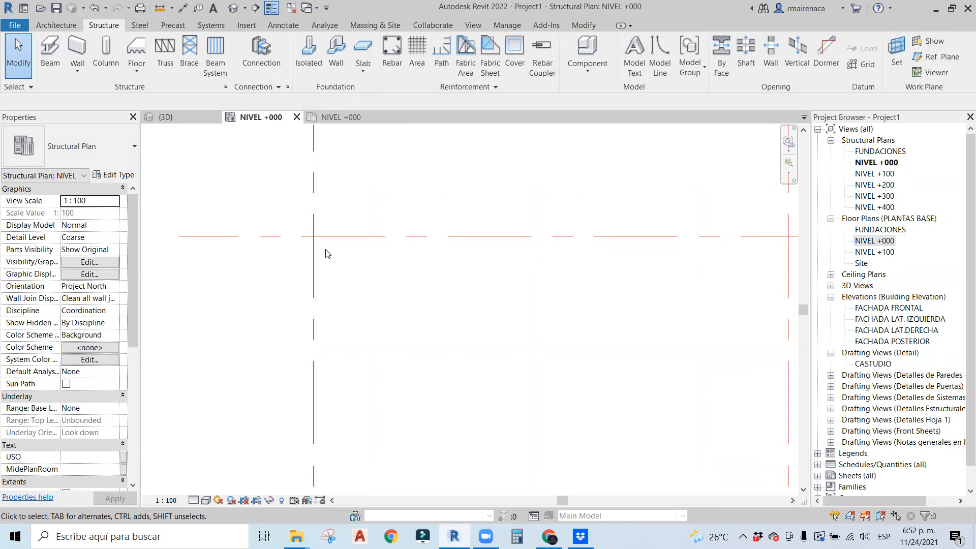
Start a vertical COL.0.30X0.30 structural column defined by Height, with its top at NIVEL +100.
{"action": "left_click", "coordinate": [106, 51]}
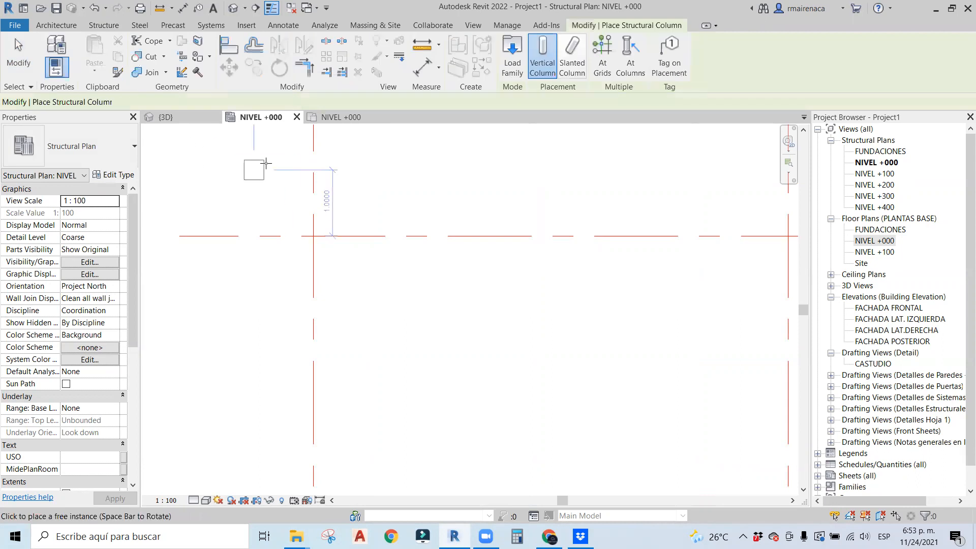
{"action": "left_click", "coordinate": [279, 103]}
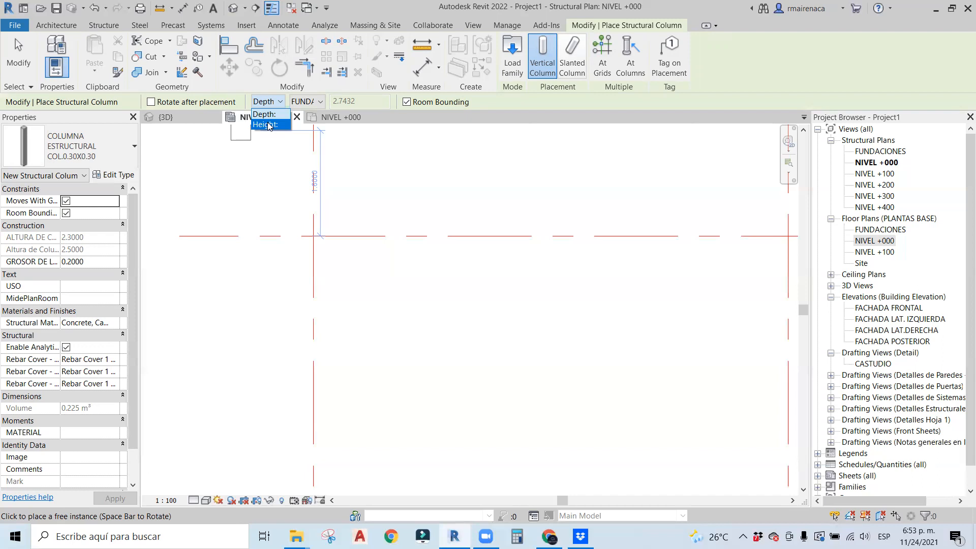
{"action": "left_click", "coordinate": [269, 125]}
{"action": "left_click", "coordinate": [304, 104]}
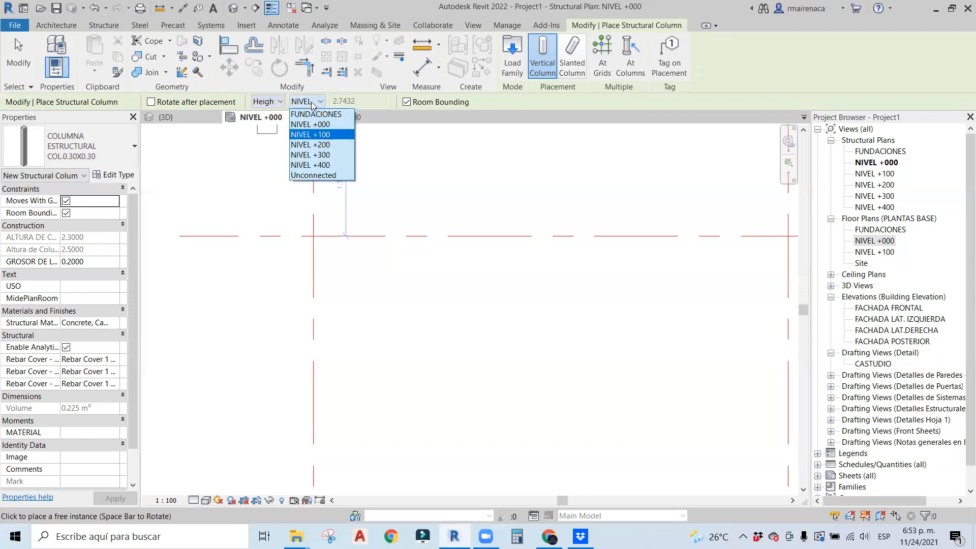
{"action": "left_click", "coordinate": [326, 135]}
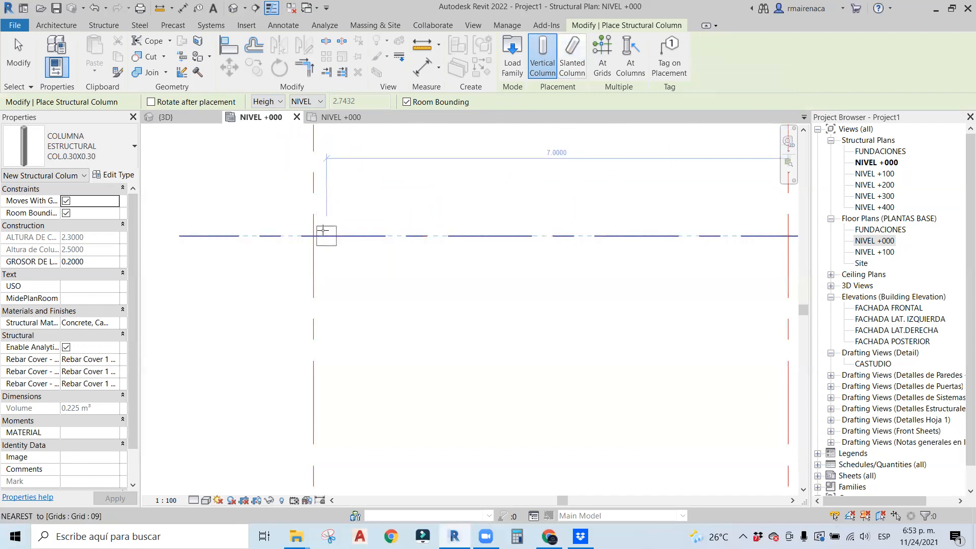
Place the column at the intersection of grids 01 and 09 and end column placement.
{"action": "scroll", "coordinate": [523, 207], "scroll_direction": "down", "scroll_amount": 2}
{"action": "scroll", "coordinate": [523, 207], "scroll_direction": "down", "scroll_amount": 2}
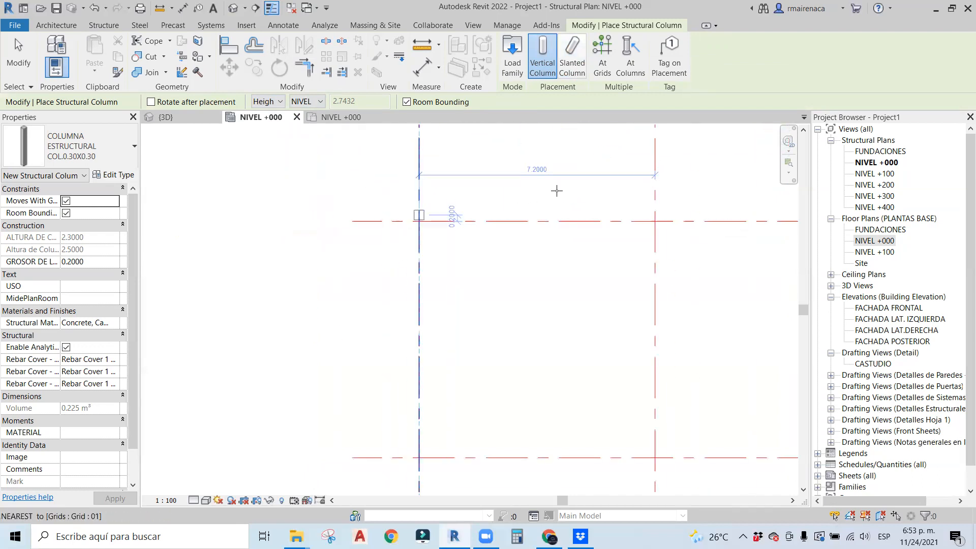
{"action": "scroll", "coordinate": [691, 248], "scroll_direction": "down", "scroll_amount": 3}
{"action": "middle_click_drag", "start_coordinate": [690, 250], "coordinate": [568, 247]}
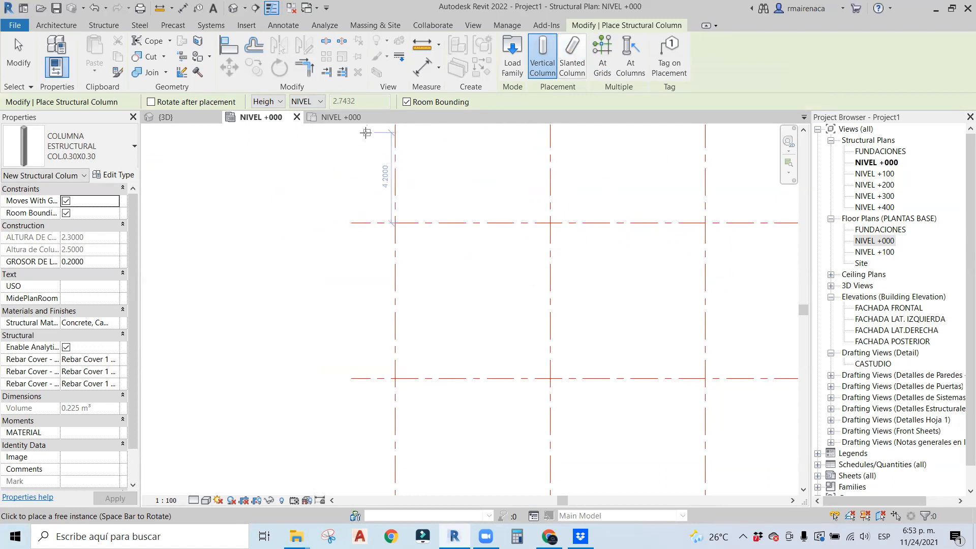
{"action": "mouse_move", "coordinate": [131, 207]}
{"action": "left_mouse_down"}
{"action": "mouse_move", "coordinate": [135, 268]}
{"action": "mouse_move", "coordinate": [138, 189]}
{"action": "left_mouse_up"}
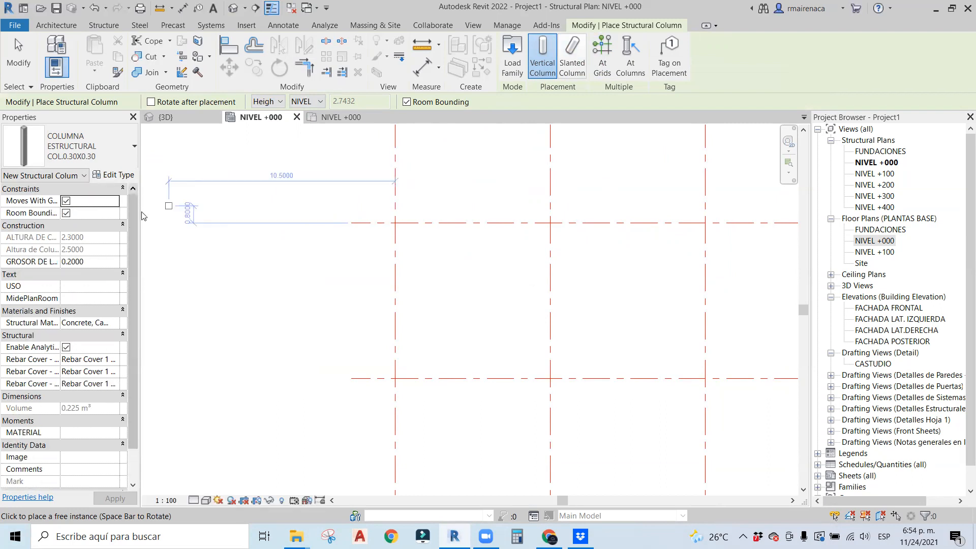
{"action": "left_click", "coordinate": [396, 223]}
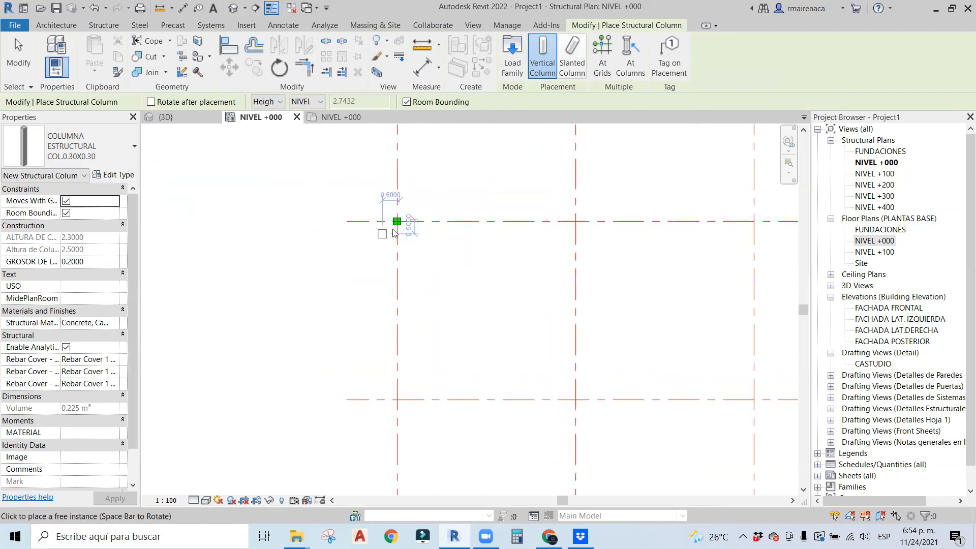
{"action": "key", "text": "Escape"}
{"action": "key", "text": "Escape"}
Select the placed column and widen the Properties palette and its value column so the parameter names and values are readable.
{"action": "scroll", "coordinate": [381, 234], "scroll_direction": "up", "scroll_amount": 2}
{"action": "left_click", "coordinate": [395, 224]}
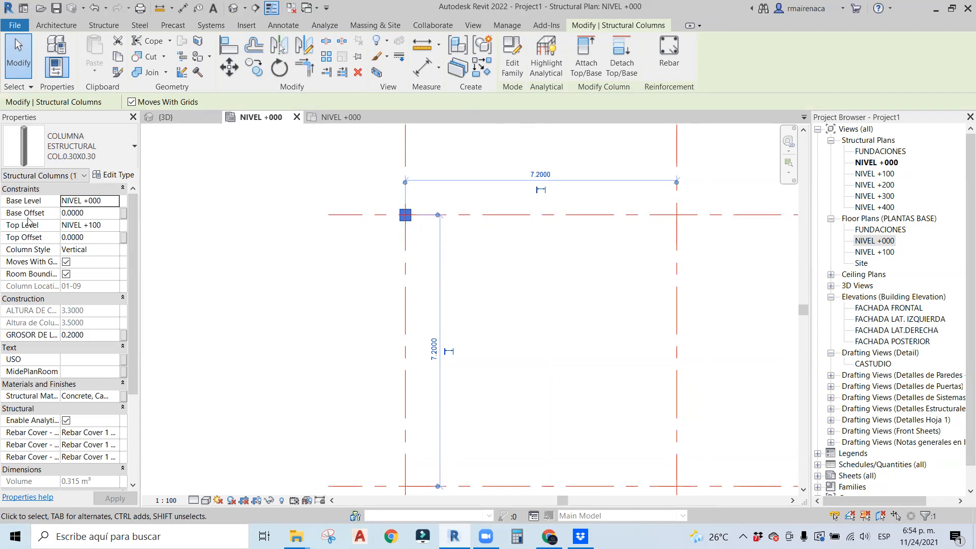
{"action": "left_click_drag", "start_coordinate": [134, 309], "coordinate": [130, 368]}
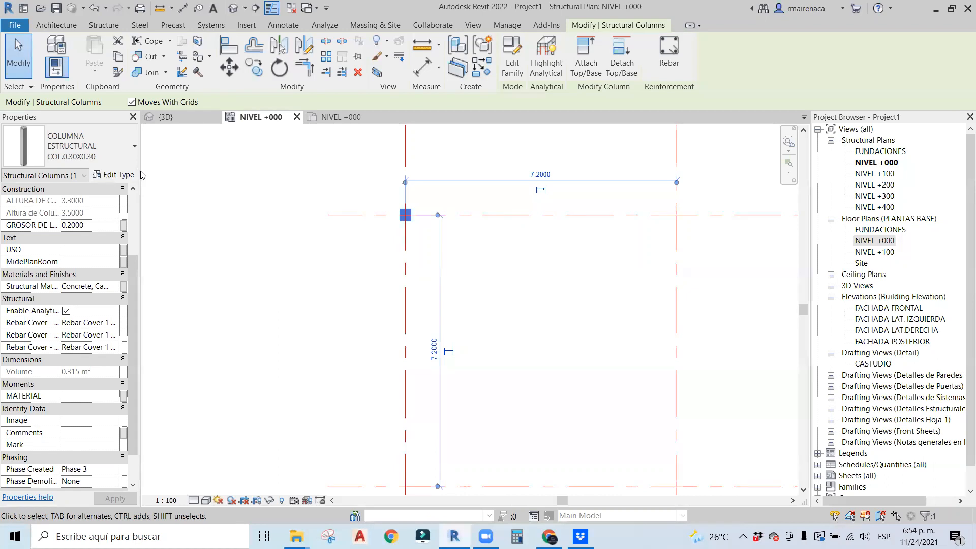
{"action": "left_click_drag", "start_coordinate": [140, 170], "coordinate": [218, 168]}
{"action": "left_click_drag", "start_coordinate": [99, 196], "coordinate": [146, 196]}
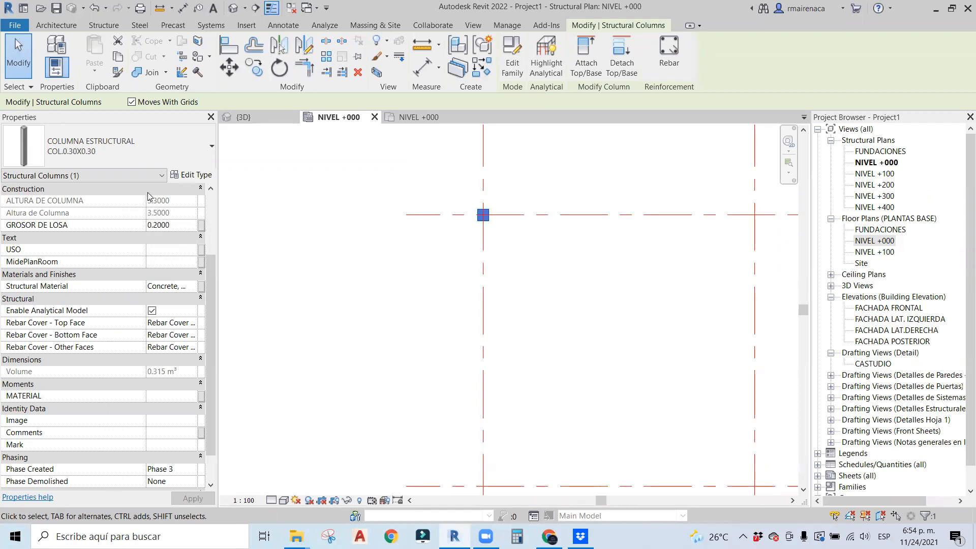
{"action": "left_click_drag", "start_coordinate": [146, 196], "coordinate": [106, 203]}
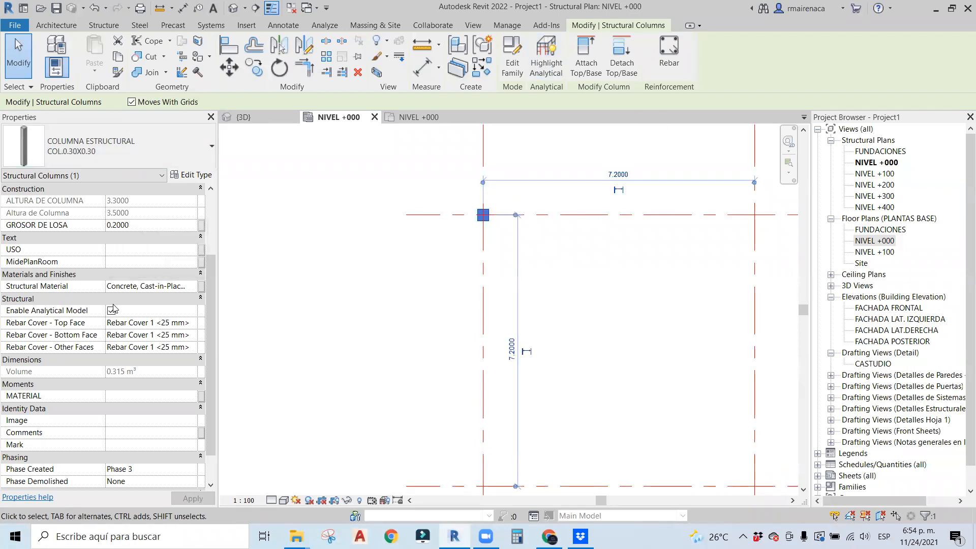
{"action": "scroll", "coordinate": [211, 288], "scroll_direction": "up", "scroll_amount": 3}
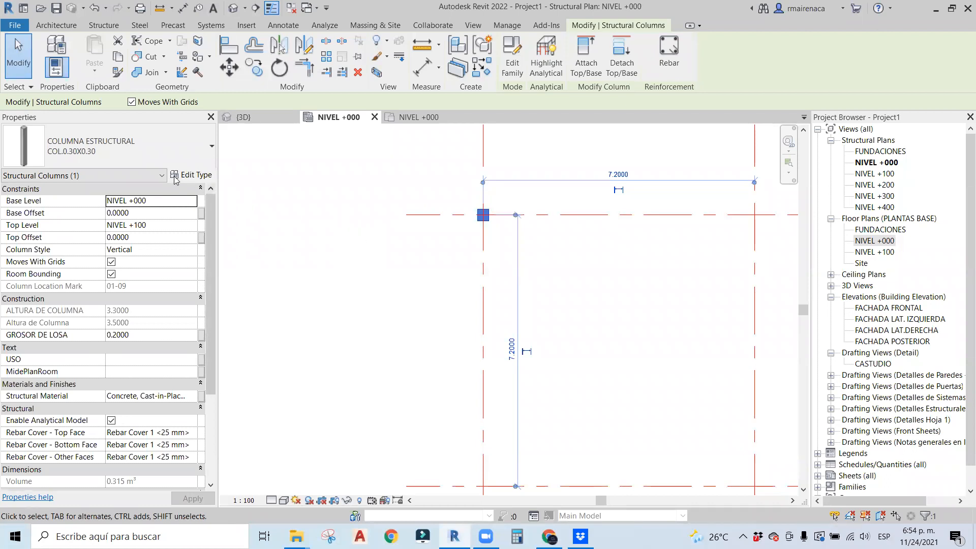
Review the type parameters of COL.0.30X0.30, then close them without changes and deselect the column.
{"action": "left_click", "coordinate": [201, 176]}
{"action": "left_click_drag", "start_coordinate": [627, 189], "coordinate": [630, 218]}
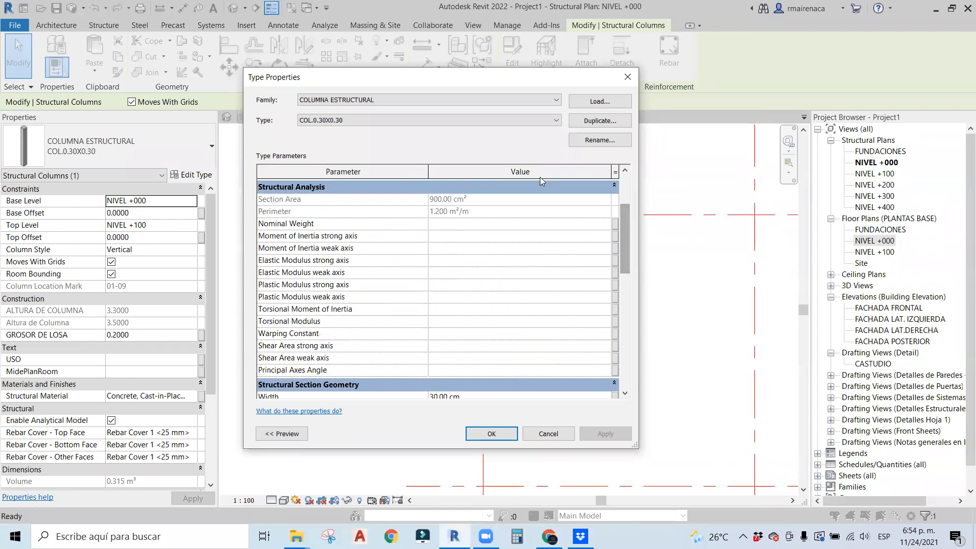
{"action": "left_click", "coordinate": [626, 77]}
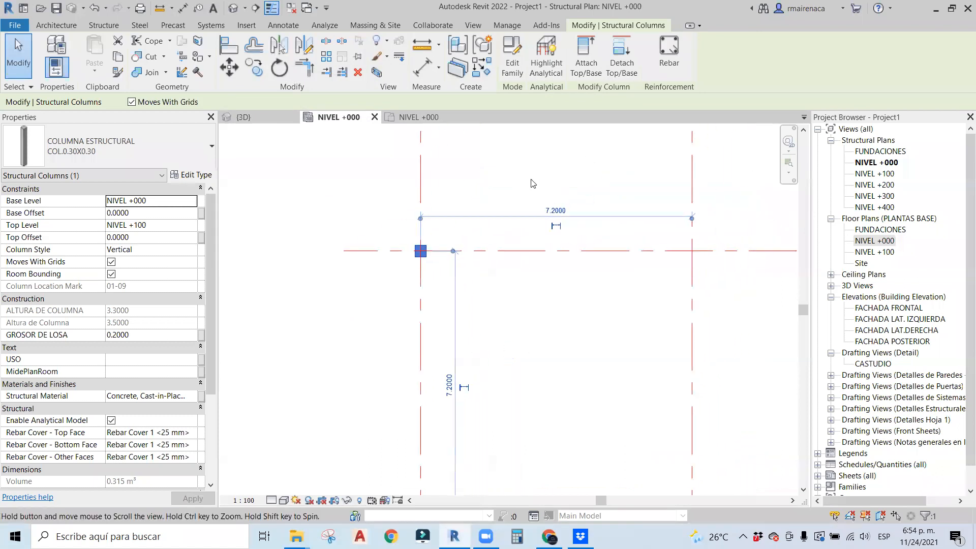
{"action": "key", "text": "Escape"}
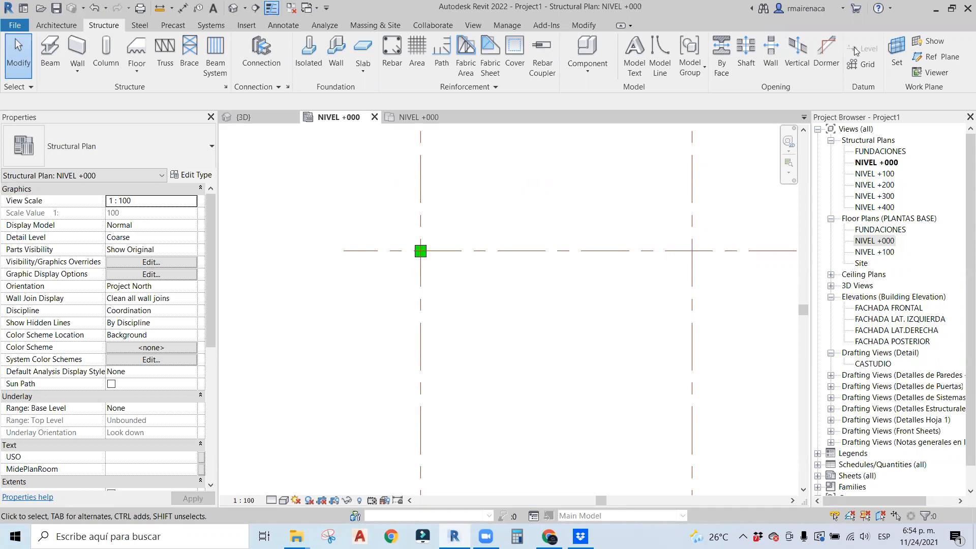
{"action": "middle_click_drag", "start_coordinate": [487, 219], "coordinate": [469, 211]}
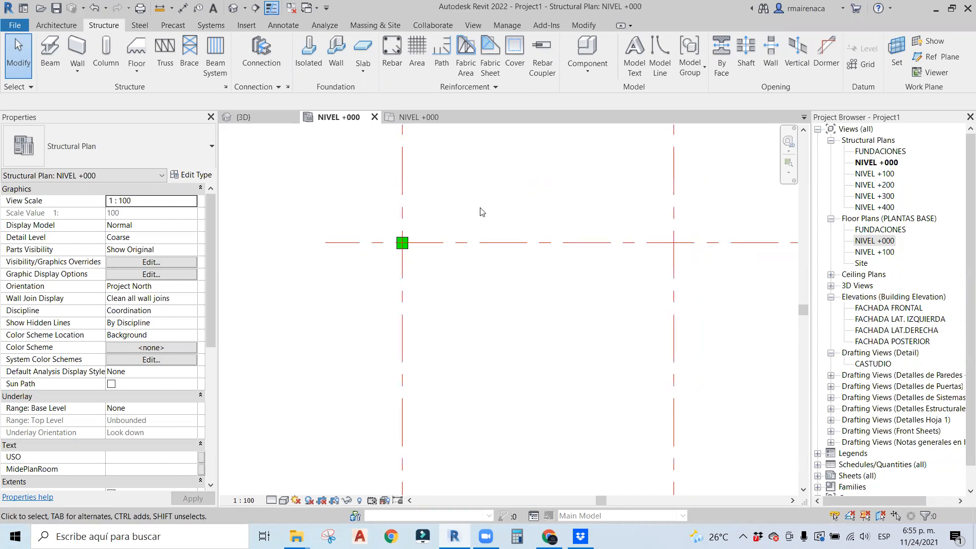
Duplicate the selected column's type and change the dimensions in the new type name to 0.60X0.60.
{"action": "left_click", "coordinate": [402, 241]}
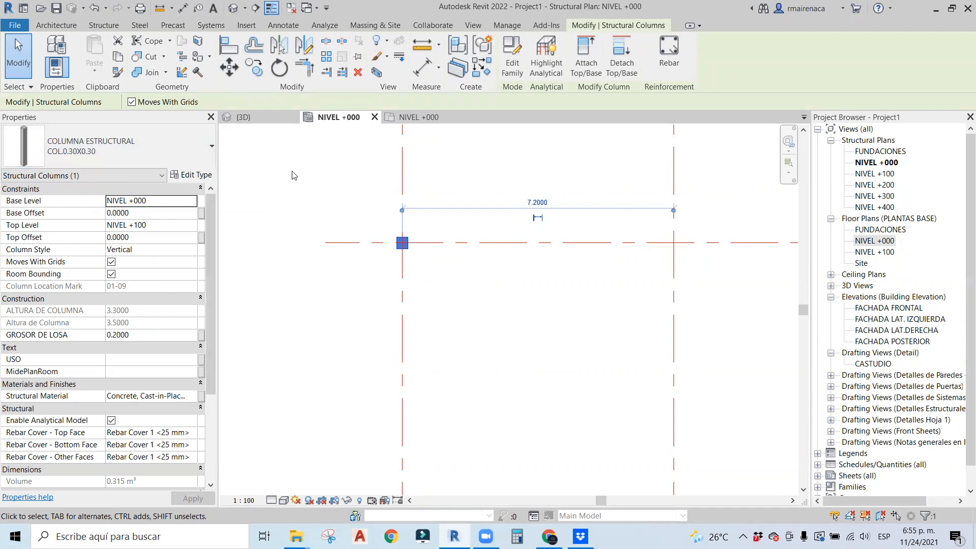
{"action": "left_click", "coordinate": [192, 174]}
{"action": "left_click", "coordinate": [599, 121]}
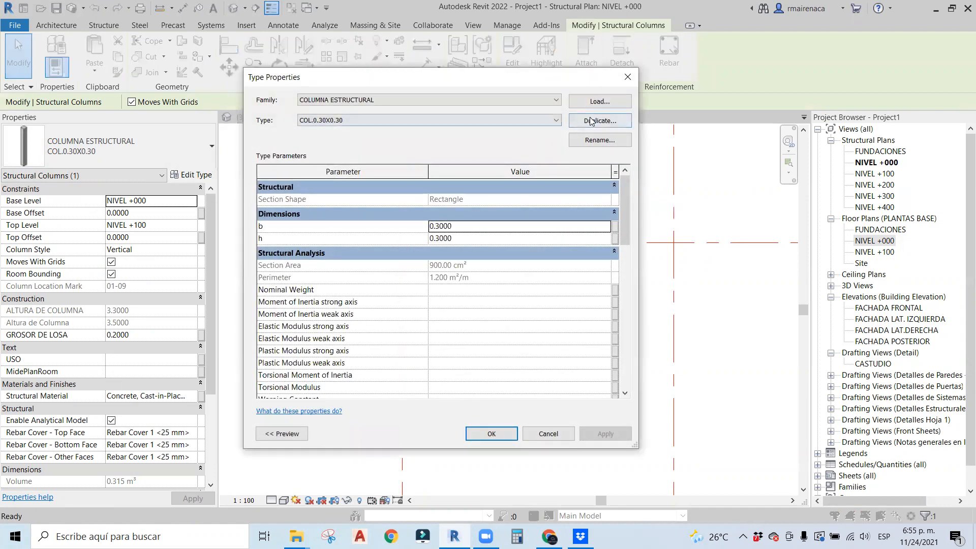
{"action": "left_click", "coordinate": [325, 242]}
{"action": "key", "text": "BackSpace"}
{"action": "key", "text": "BackSpace"}
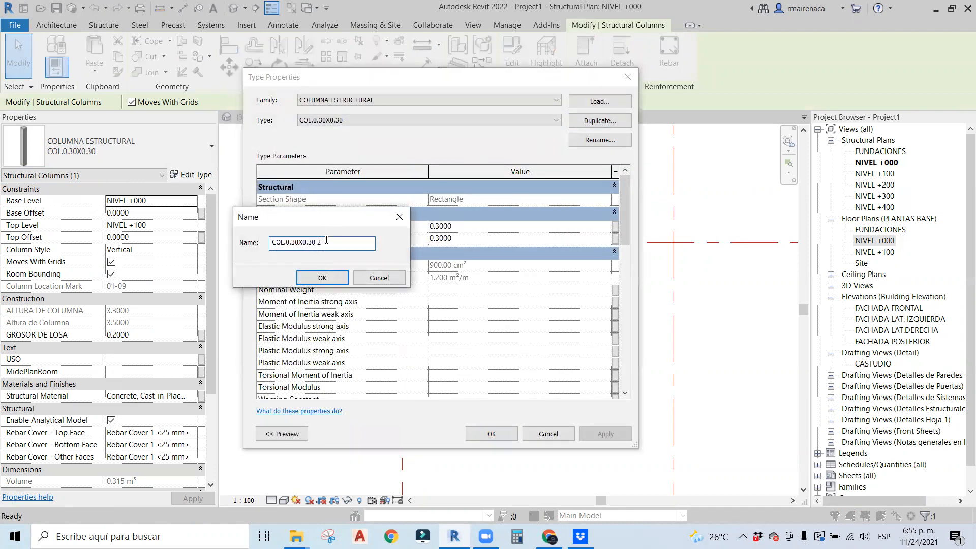
{"action": "key", "text": "BackSpace"}
{"action": "key", "text": "BackSpace"}
{"action": "type", "text": "60"}
{"action": "left_click", "coordinate": [297, 243]}
{"action": "key", "text": "BackSpace"}
{"action": "key", "text": "BackSpace"}
{"action": "type", "text": "60"}
Change the new type name's prefix to COL_CON_ and confirm it as COL_CON_0.60X0.60.
{"action": "left_click", "coordinate": [283, 243]}
{"action": "key", "text": "BackSpace"}
{"action": "type", "text": "_"}
{"action": "type", "text": "c"}
{"action": "key", "text": "BackSpace"}
{"action": "type", "text": "CON"}
{"action": "mouse_move", "coordinate": [358, 242]}
{"action": "left_mouse_down"}
{"action": "mouse_move", "coordinate": [304, 242]}
{"action": "mouse_move", "coordinate": [345, 239]}
{"action": "left_mouse_up"}
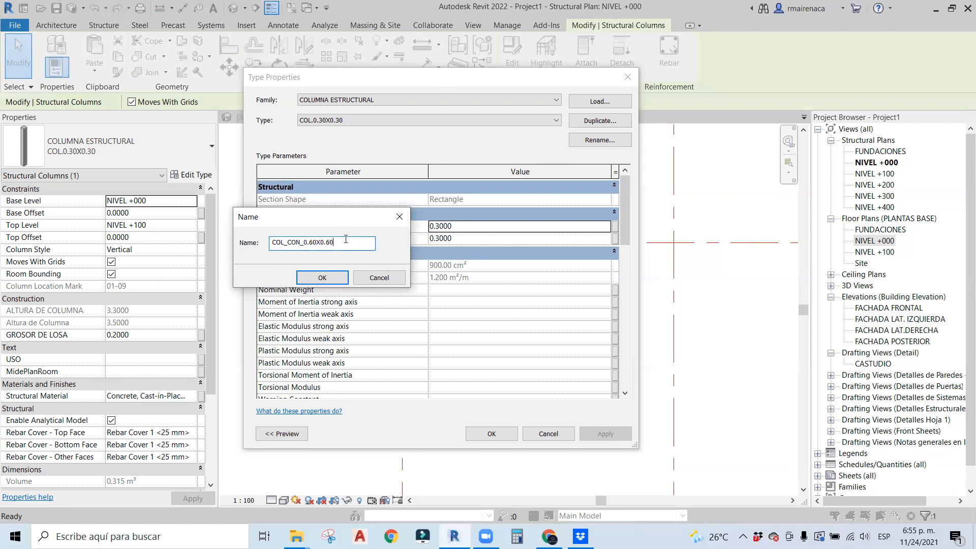
{"action": "left_click", "coordinate": [319, 243]}
{"action": "left_click", "coordinate": [318, 244]}
{"action": "key", "text": "BackSpace"}
{"action": "left_click", "coordinate": [318, 244]}
{"action": "key", "text": "BackSpace"}
{"action": "left_click", "coordinate": [315, 277]}
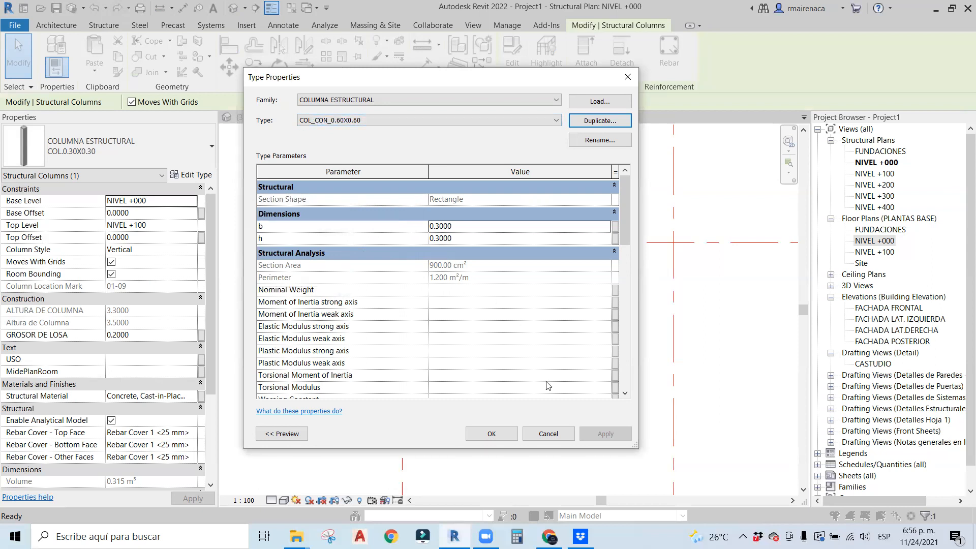
Set the COL_CON_0.60X0.60 type's dimensions to b = 0.60 and h = 0.90.
{"action": "left_click", "coordinate": [270, 227]}
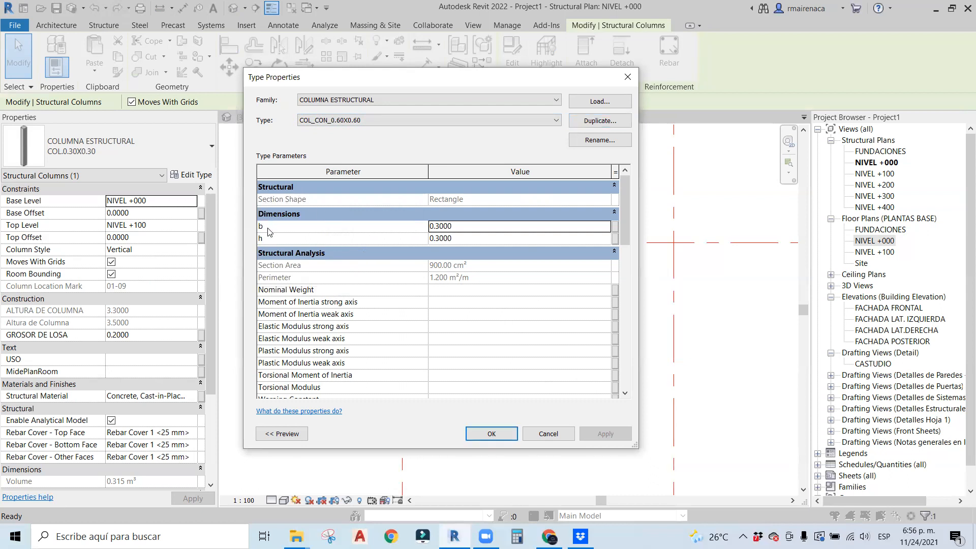
{"action": "left_click", "coordinate": [466, 226]}
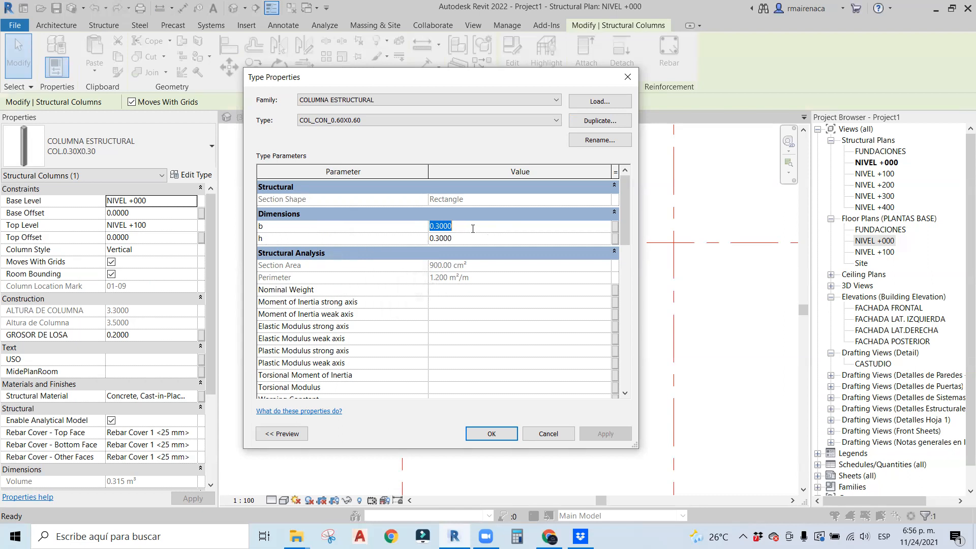
{"action": "type", "text": "0.60"}
{"action": "left_click", "coordinate": [473, 240]}
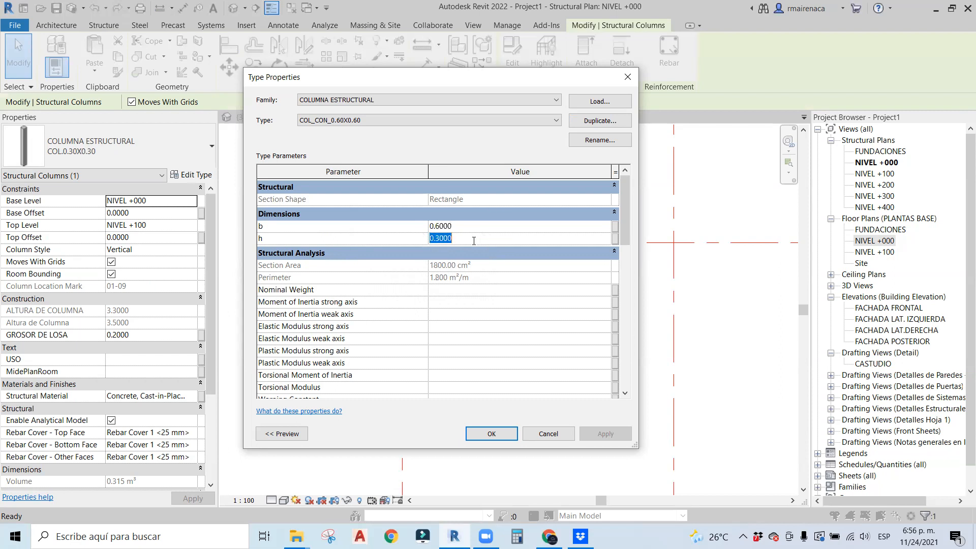
{"action": "type", "text": "0.90"}
{"action": "scroll", "coordinate": [623, 241], "scroll_direction": "down", "scroll_amount": 3}
{"action": "left_click_drag", "start_coordinate": [623, 241], "coordinate": [623, 248]}
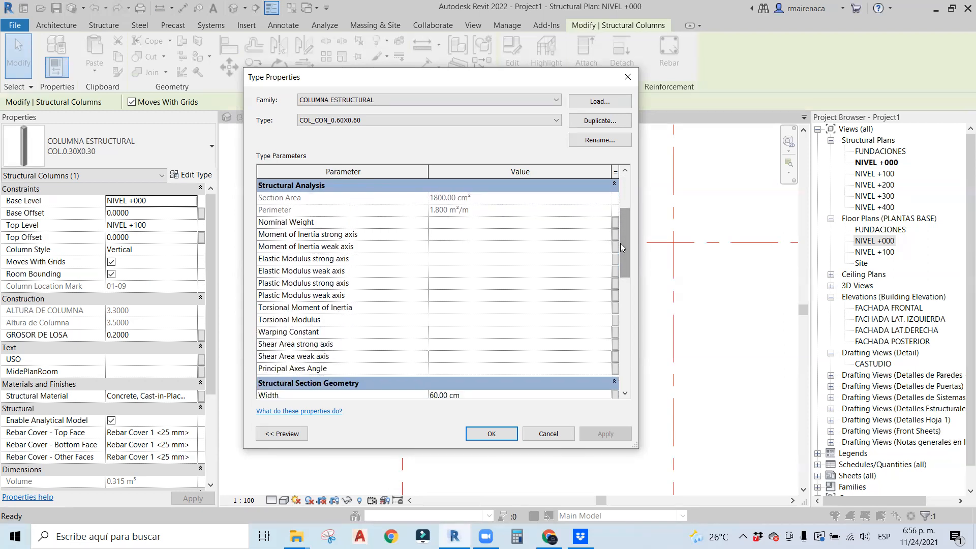
{"action": "left_click", "coordinate": [520, 221]}
Enter COL-01 as the Model in the column type's identity data.
{"action": "left_click_drag", "start_coordinate": [626, 230], "coordinate": [625, 237]}
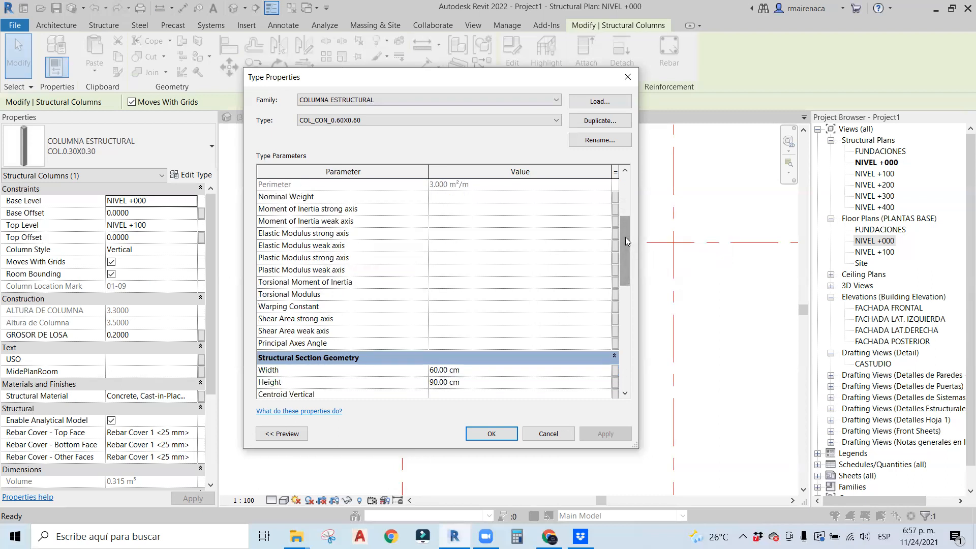
{"action": "left_click_drag", "start_coordinate": [625, 240], "coordinate": [619, 313]}
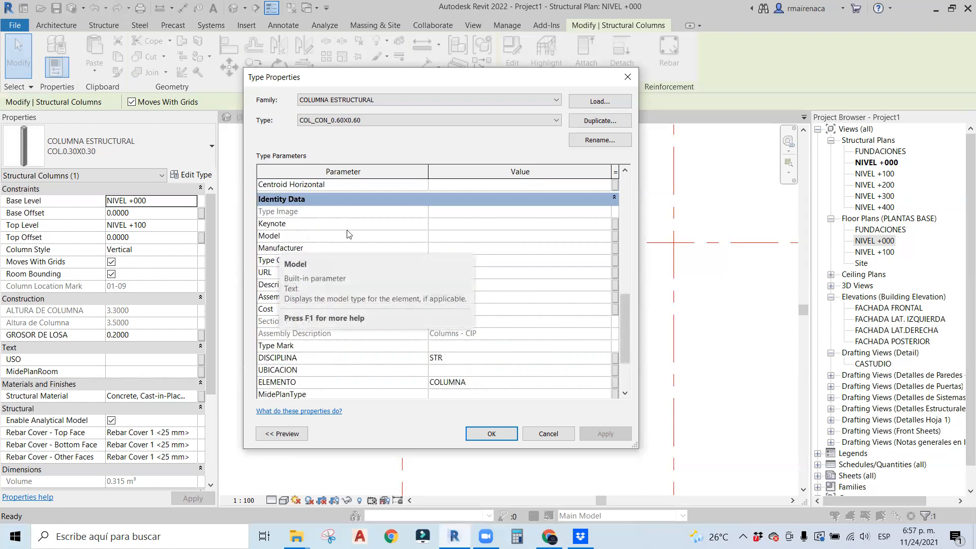
{"action": "left_click", "coordinate": [443, 236]}
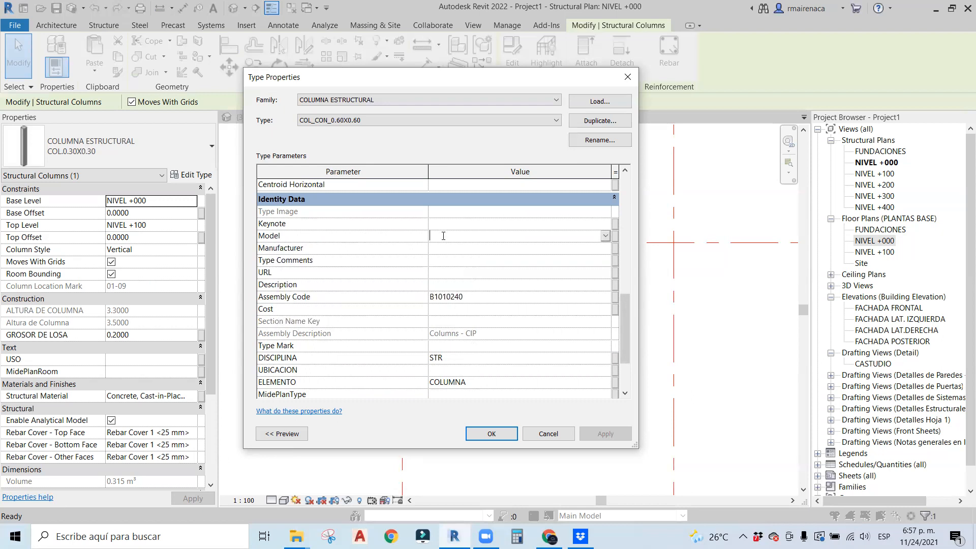
{"action": "type", "text": "COL-01"}
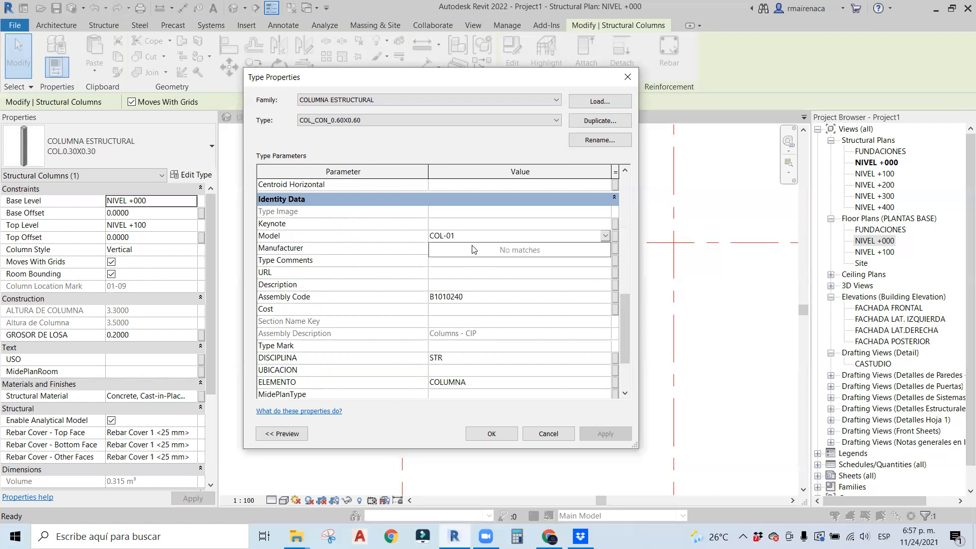
{"action": "left_click", "coordinate": [626, 312]}
{"action": "scroll", "coordinate": [621, 320], "scroll_direction": "down", "scroll_amount": 2}
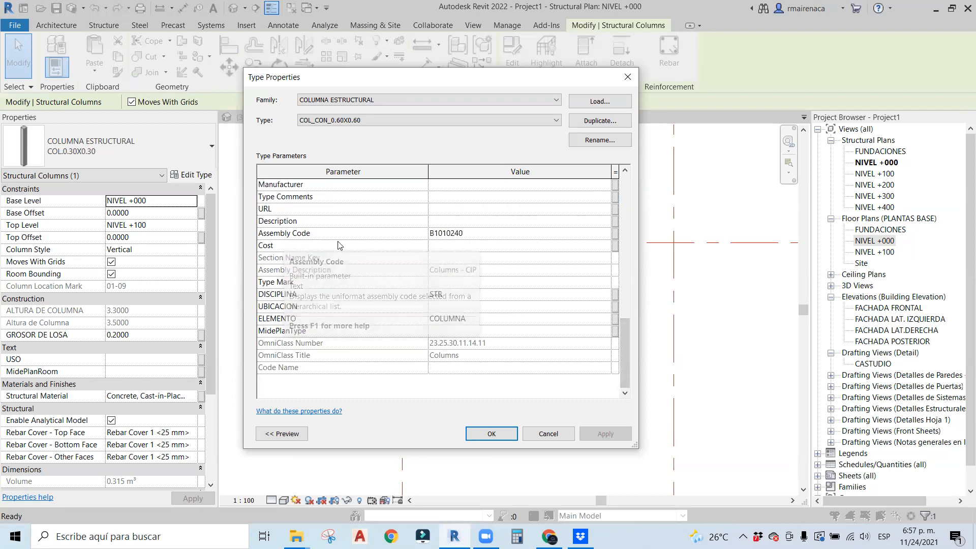
Review the column type's identity data and apply the COL_CON_0.60X0.60 type to the selected column.
{"action": "scroll", "coordinate": [376, 250], "scroll_direction": "up", "scroll_amount": 2}
{"action": "scroll", "coordinate": [376, 250], "scroll_direction": "up", "scroll_amount": 1}
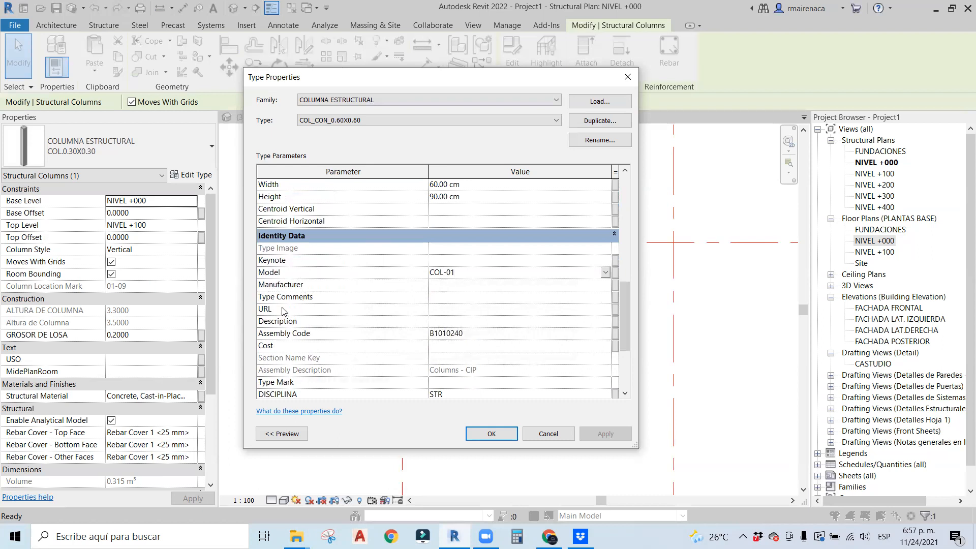
{"action": "scroll", "coordinate": [421, 325], "scroll_direction": "down", "scroll_amount": 2}
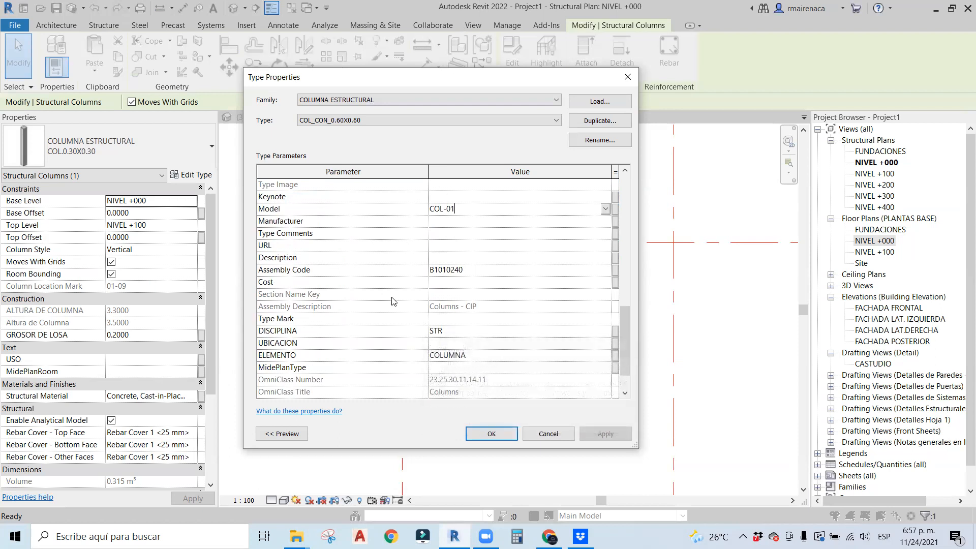
{"action": "scroll", "coordinate": [628, 320], "scroll_direction": "down", "scroll_amount": 1}
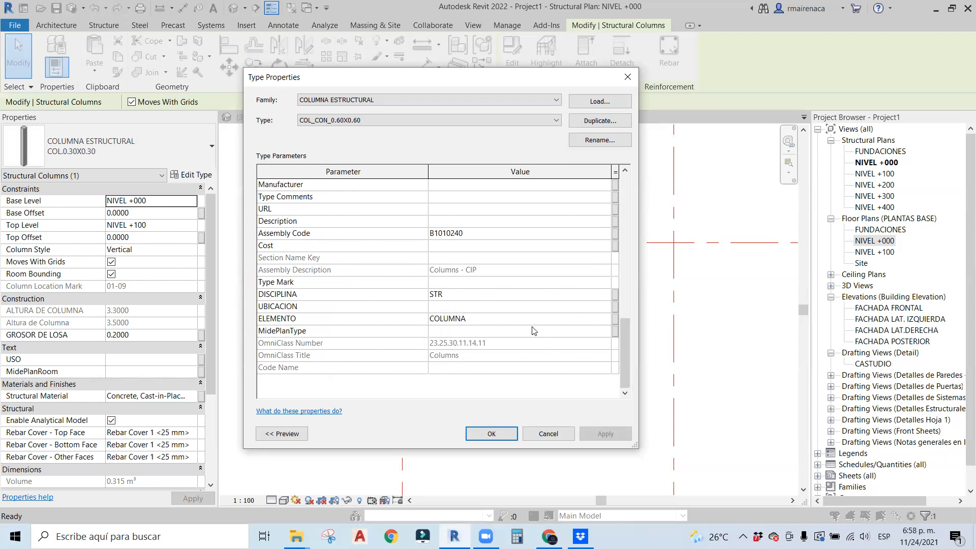
{"action": "left_click_drag", "start_coordinate": [628, 344], "coordinate": [602, 264]}
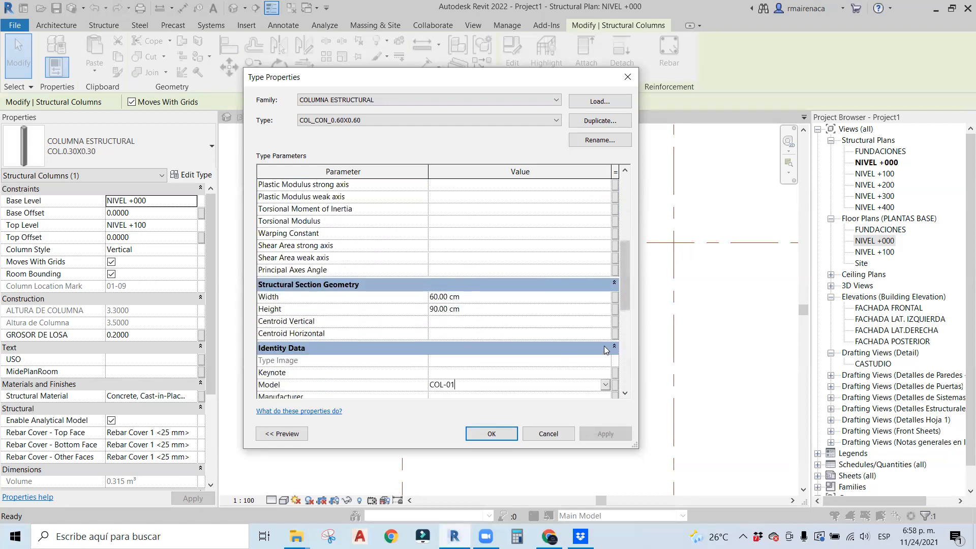
{"action": "left_click", "coordinate": [457, 386]}
{"action": "left_click_drag", "start_coordinate": [456, 386], "coordinate": [420, 388]}
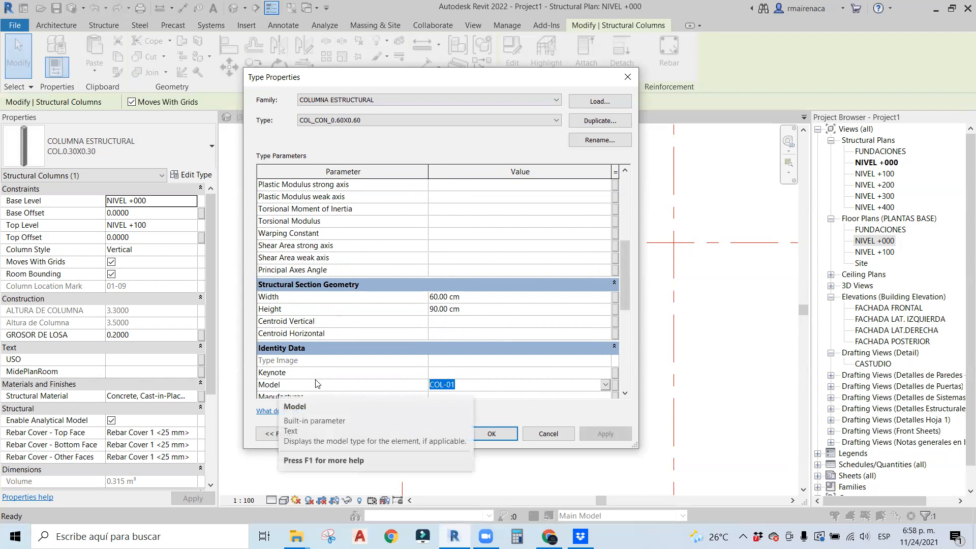
{"action": "left_click", "coordinate": [491, 433]}
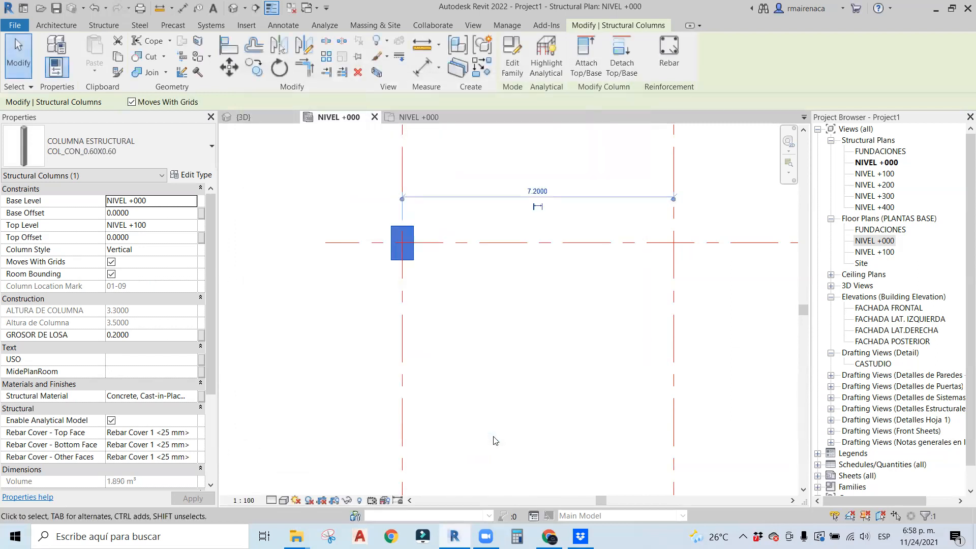
Create a similar COL_CON_0.60X0.60 column at the intersection of grids 02 and 09.
{"action": "left_click", "coordinate": [509, 318]}
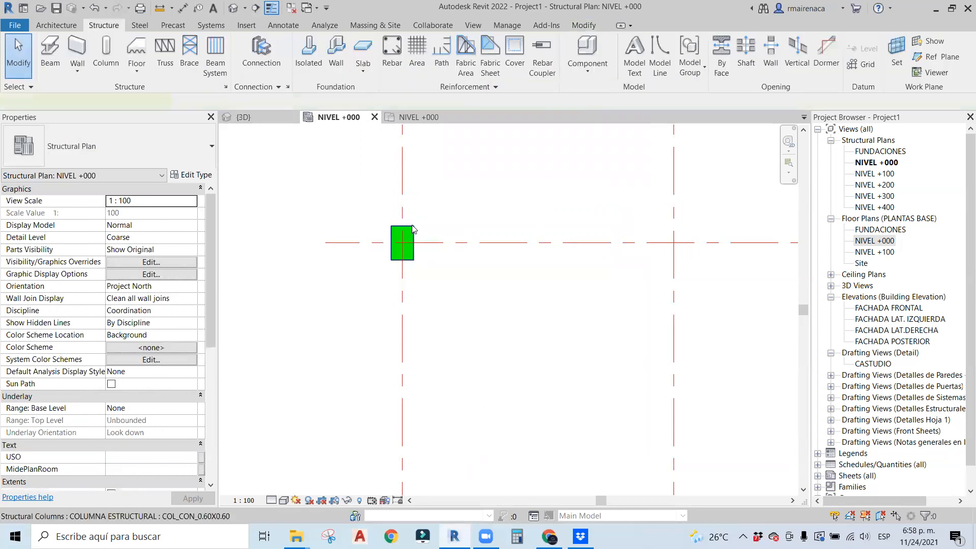
{"action": "left_click", "coordinate": [412, 229]}
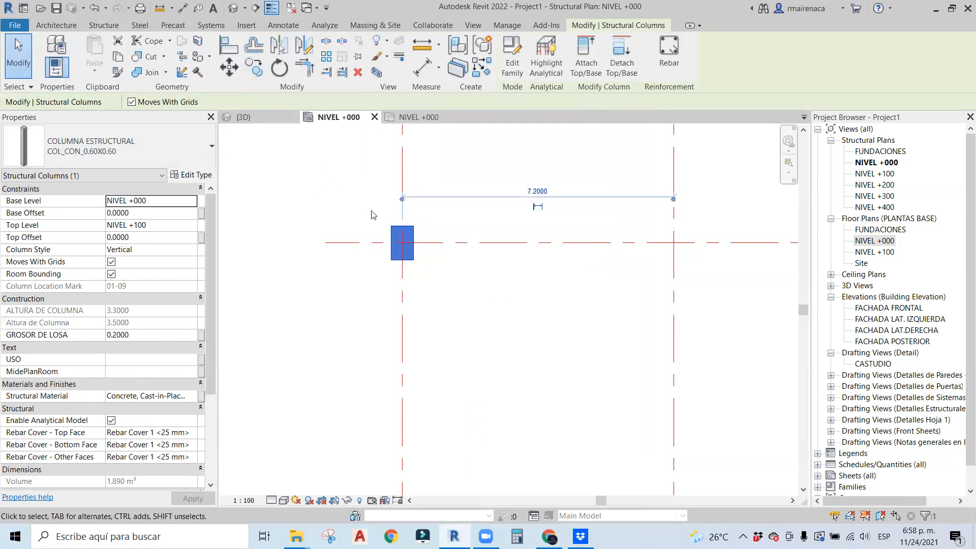
{"action": "right_click", "coordinate": [415, 232]}
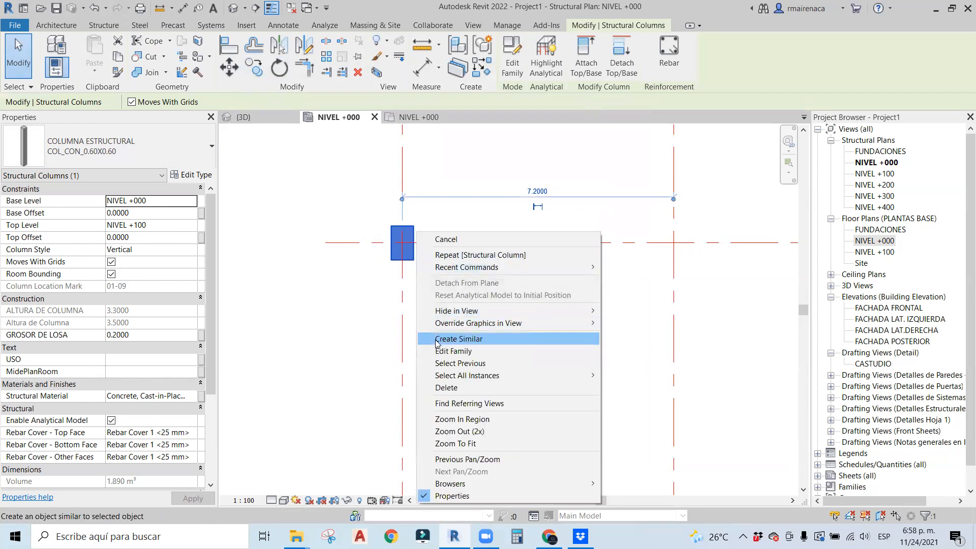
{"action": "left_click", "coordinate": [454, 341]}
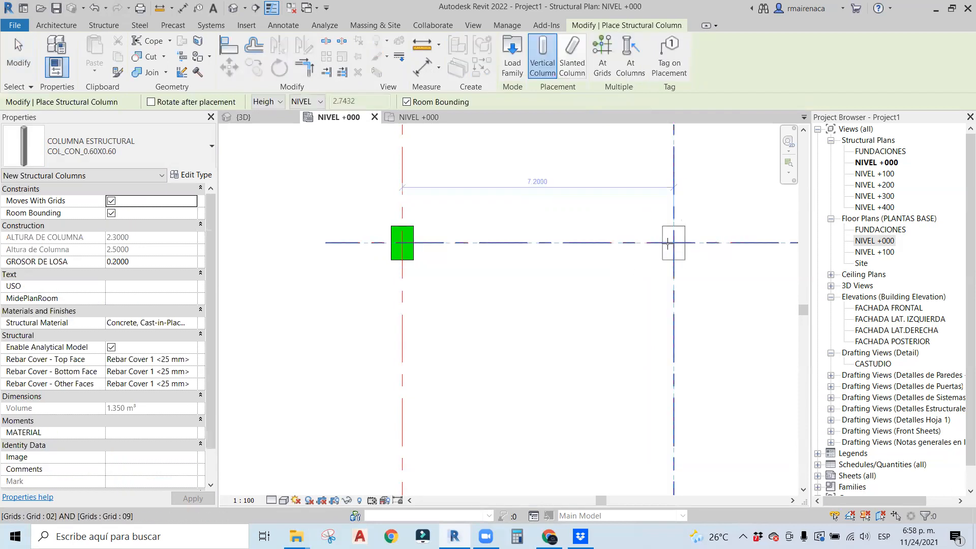
{"action": "scroll", "coordinate": [655, 244], "scroll_direction": "down", "scroll_amount": 2}
{"action": "scroll", "coordinate": [684, 238], "scroll_direction": "down", "scroll_amount": 2}
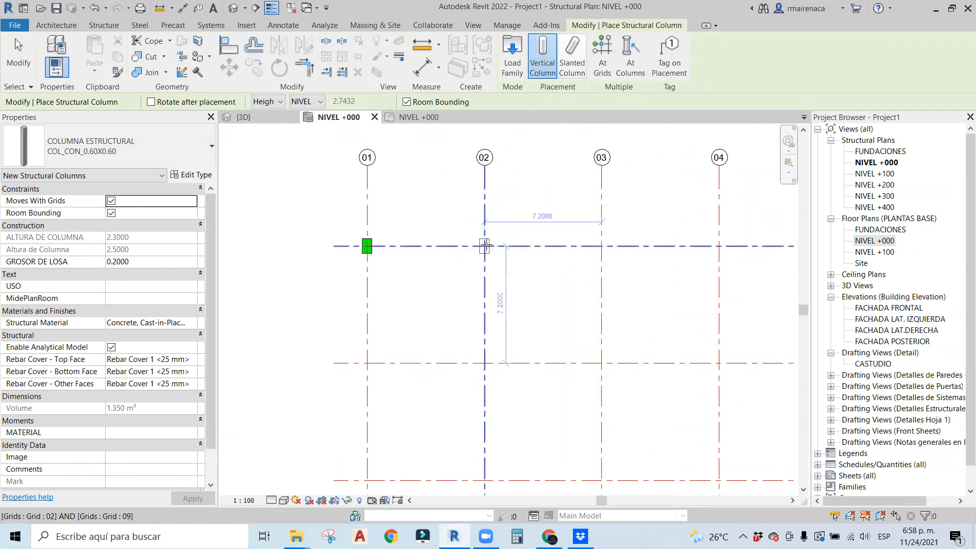
{"action": "scroll", "coordinate": [484, 246], "scroll_direction": "up", "scroll_amount": 2}
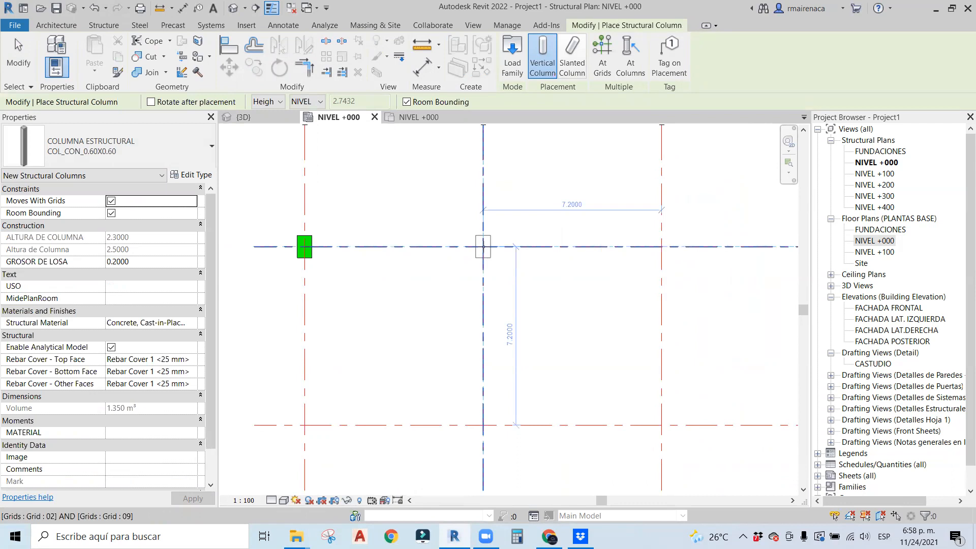
{"action": "left_click", "coordinate": [483, 247]}
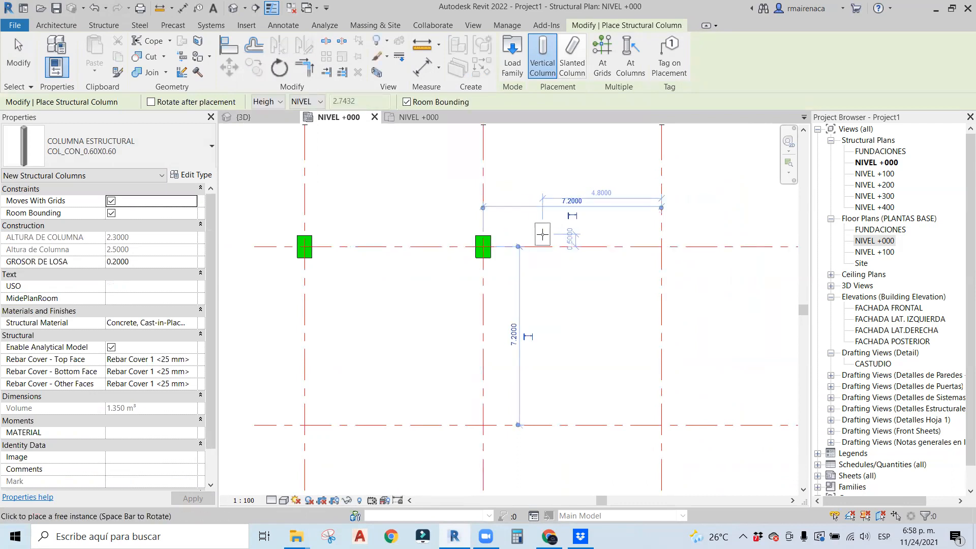
{"action": "key", "text": "Escape"}
{"action": "key", "text": "Escape"}
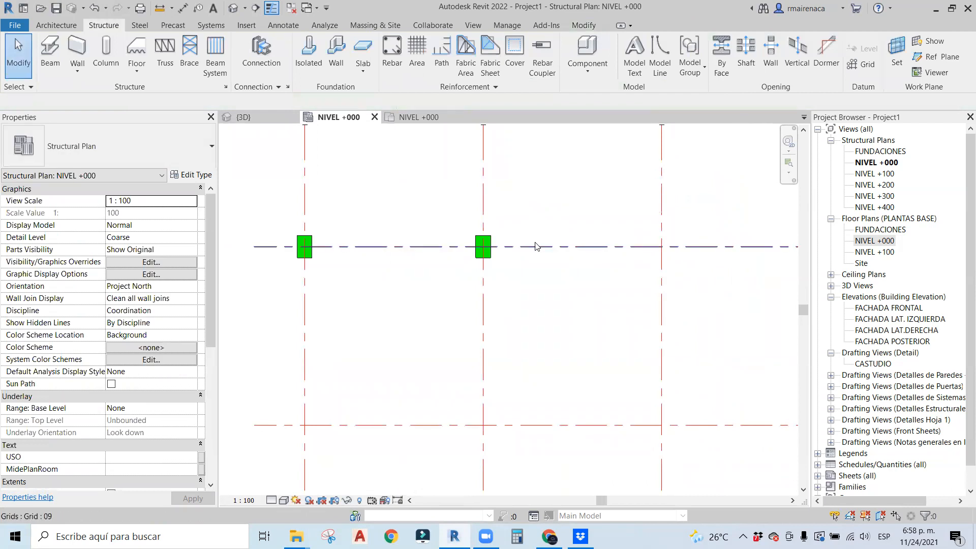
Try moving grid 09 away from the neighbouring grid with its columns attached, and undo the move.
{"action": "left_click_drag", "start_coordinate": [542, 247], "coordinate": [544, 192]}
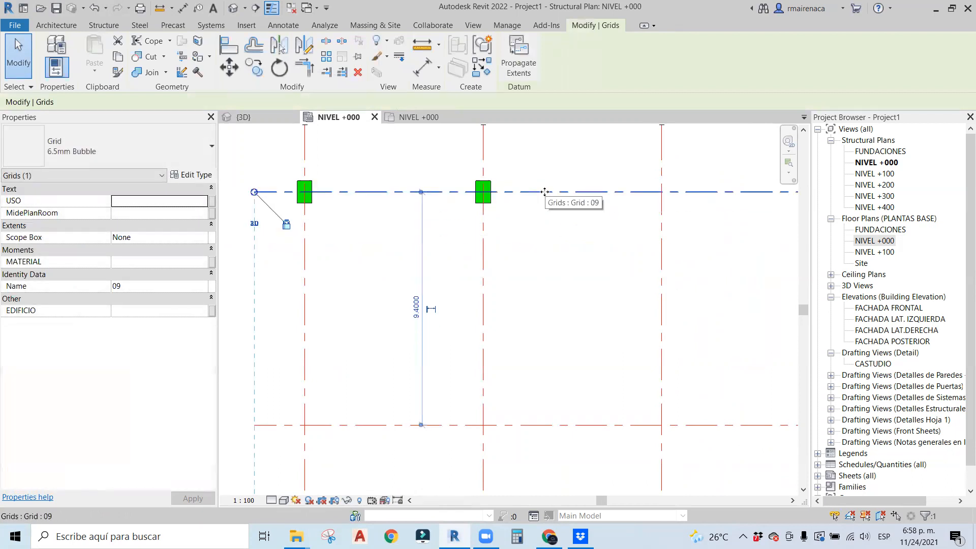
{"action": "key", "text": "ctrl+z"}
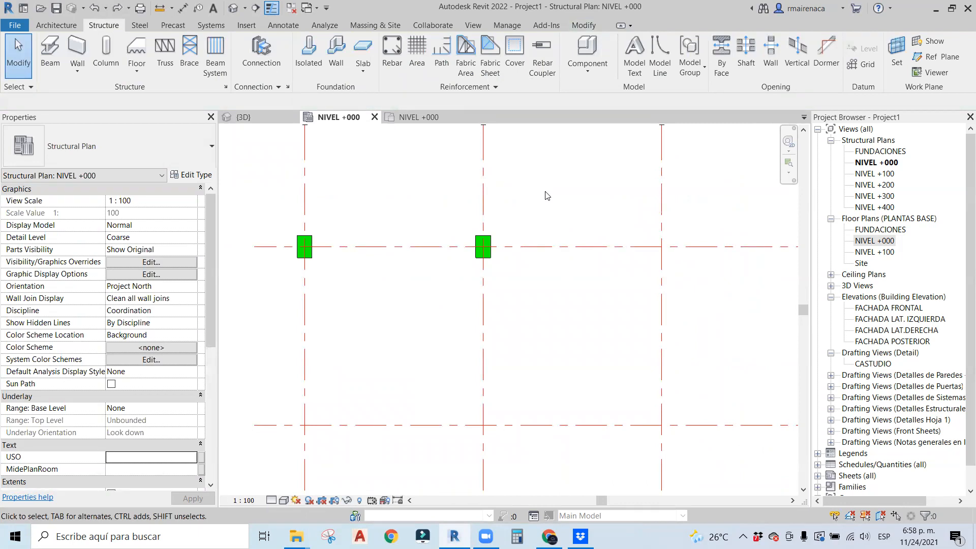
Delete the two columns on grid 09 at grids 01 and 02.
{"action": "scroll", "coordinate": [376, 222], "scroll_direction": "down", "scroll_amount": 1}
{"action": "left_click_drag", "start_coordinate": [256, 198], "coordinate": [503, 304]}
{"action": "key", "text": "Delete"}
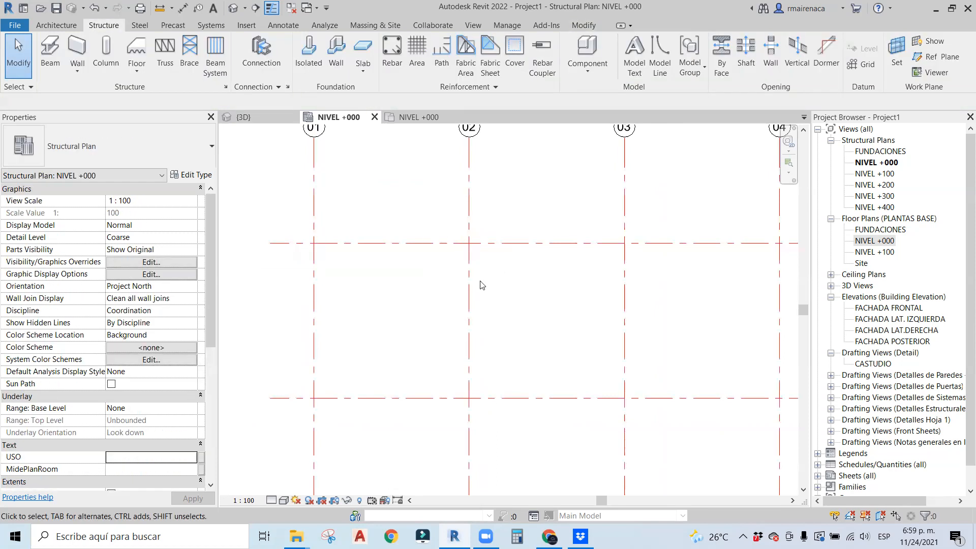
Start a structural column with the COL_CON_0.60X0.60 type and rename that type COL_CON_0.60X0.90.
{"action": "left_click", "coordinate": [110, 61]}
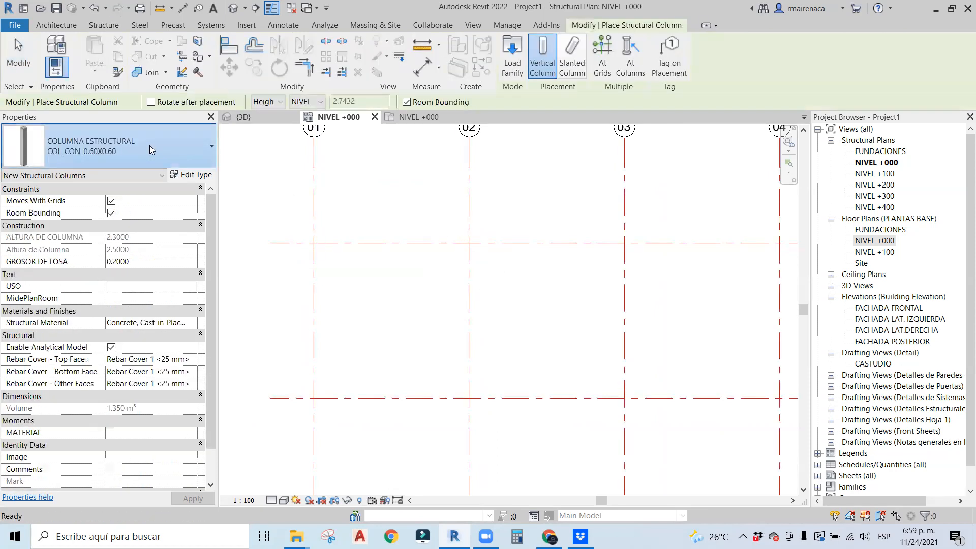
{"action": "left_click", "coordinate": [149, 145]}
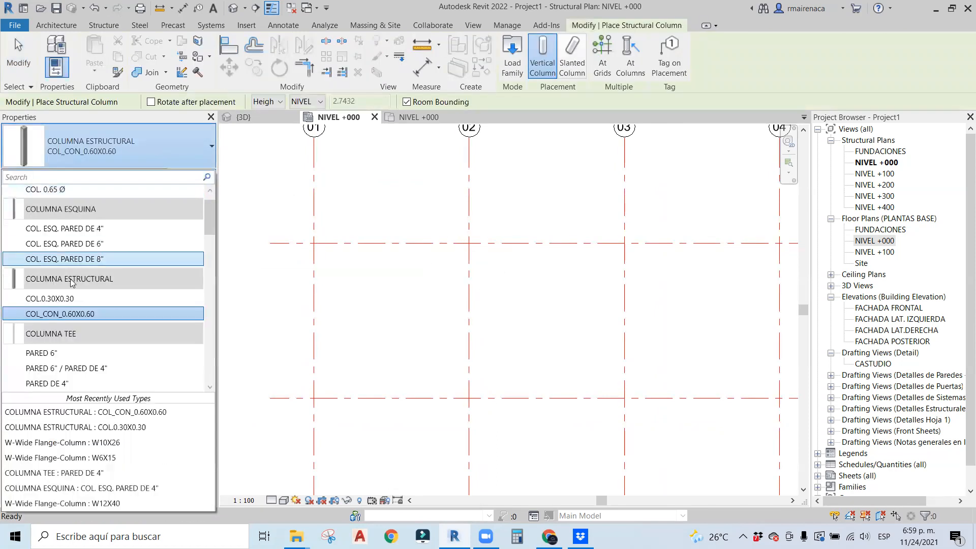
{"action": "left_click", "coordinate": [60, 314]}
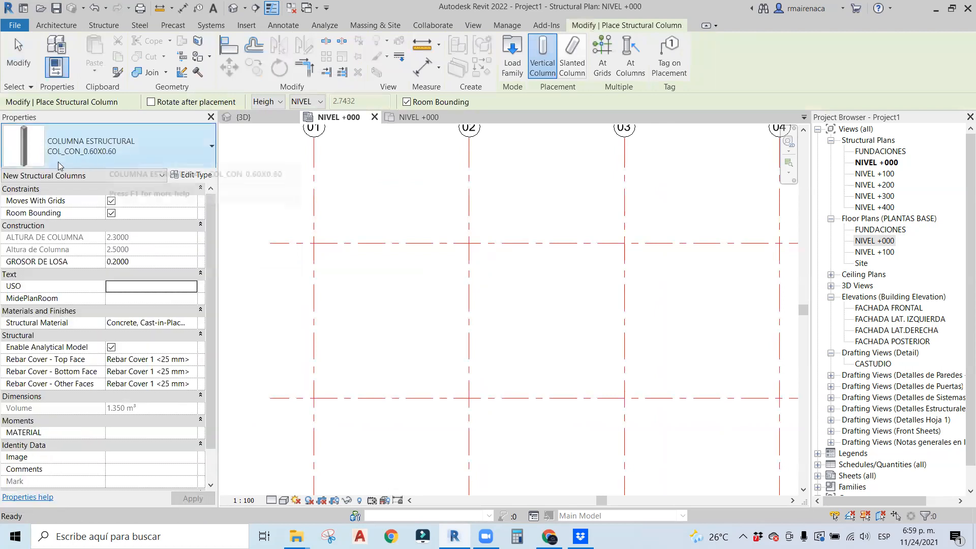
{"action": "left_click", "coordinate": [195, 175]}
{"action": "left_click", "coordinate": [595, 139]}
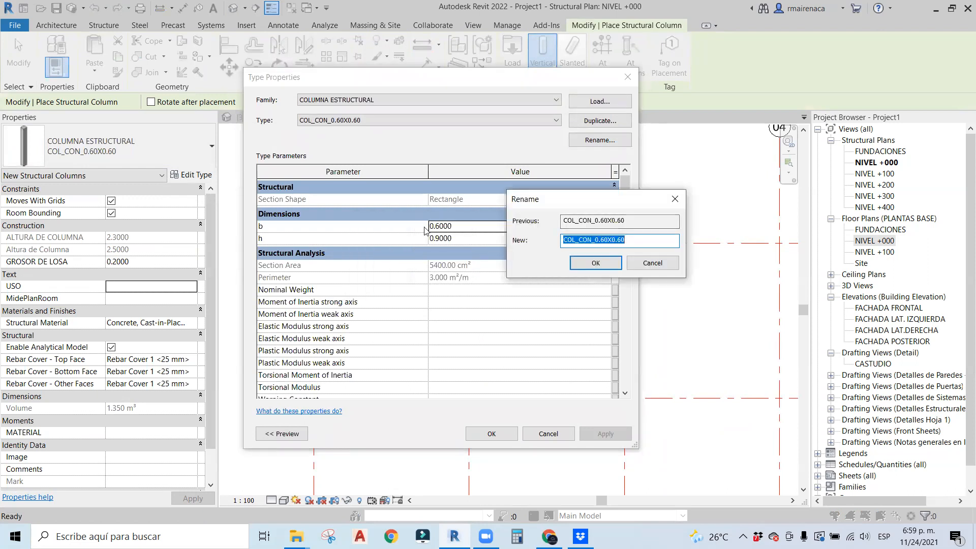
{"action": "left_click", "coordinate": [606, 239]}
{"action": "left_click_drag", "start_coordinate": [627, 240], "coordinate": [616, 241]}
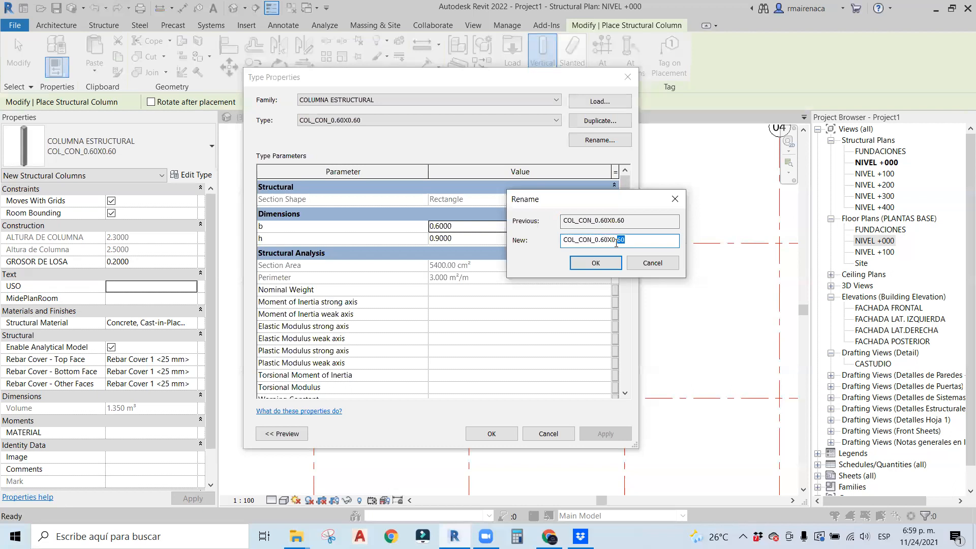
{"action": "left_click", "coordinate": [609, 262]}
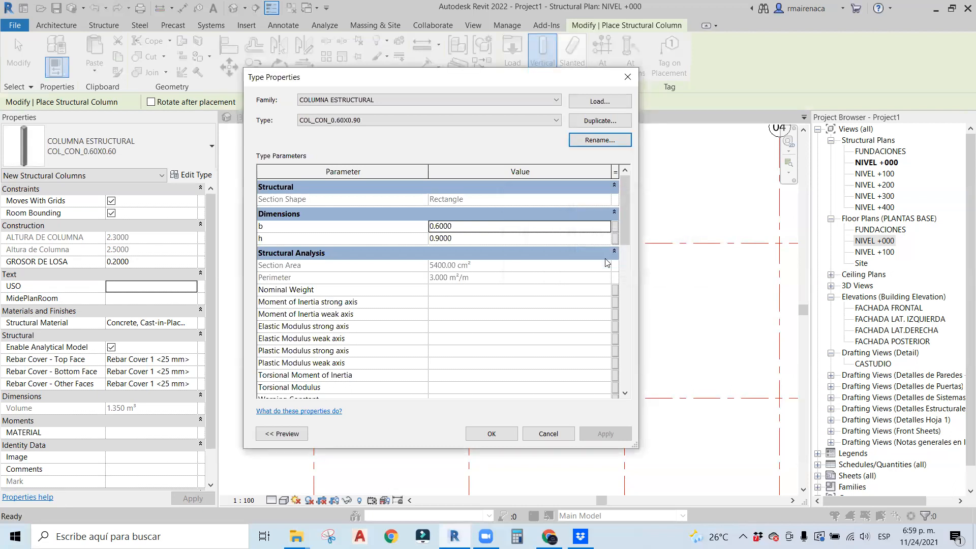
{"action": "left_click", "coordinate": [491, 434]}
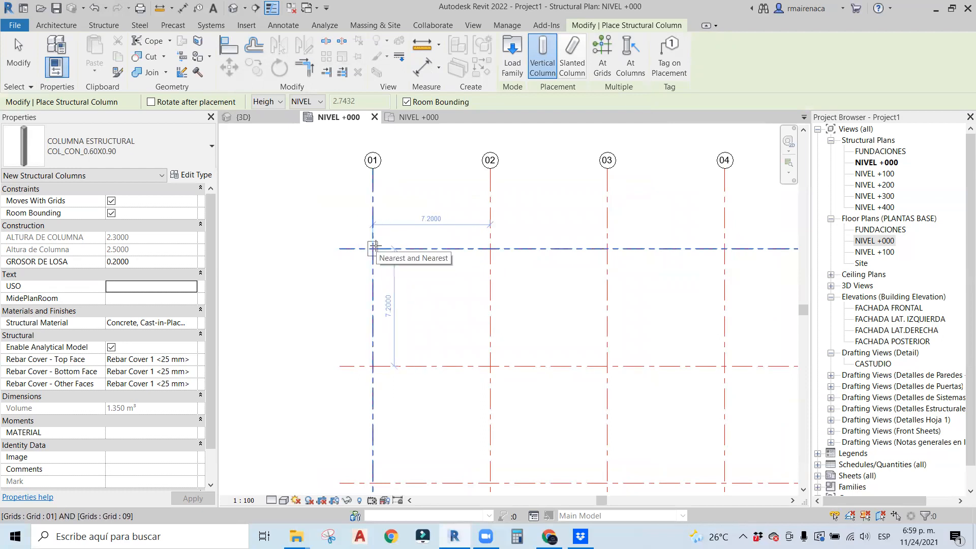
Place COL_CON_0.60X0.90 columns at all intersections of grids 01–05 and 06–09 using At Grids.
{"action": "middle_click_drag", "start_coordinate": [426, 201], "coordinate": [370, 195]}
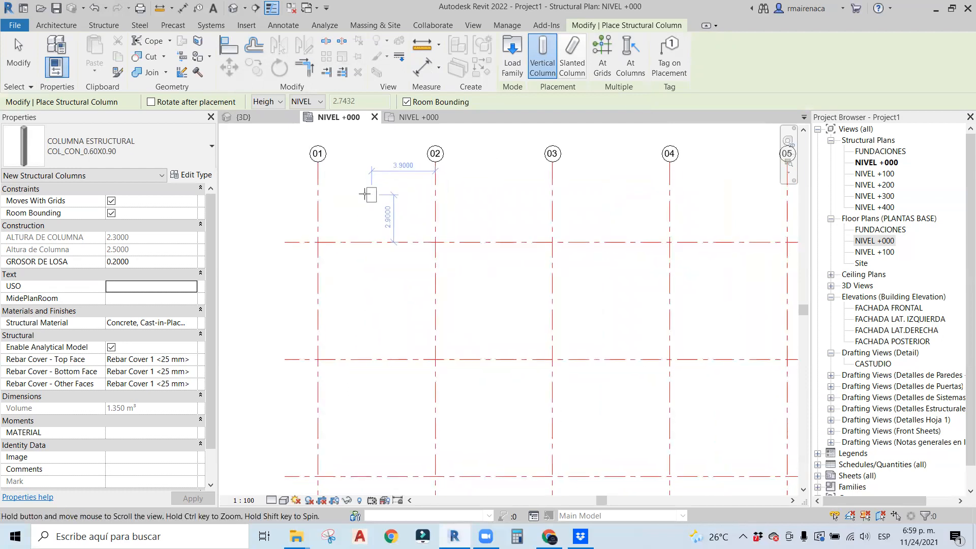
{"action": "left_click", "coordinate": [602, 51]}
{"action": "scroll", "coordinate": [601, 288], "scroll_direction": "down", "scroll_amount": 2}
{"action": "scroll", "coordinate": [600, 288], "scroll_direction": "down", "scroll_amount": 2}
{"action": "left_click_drag", "start_coordinate": [661, 161], "coordinate": [384, 366]}
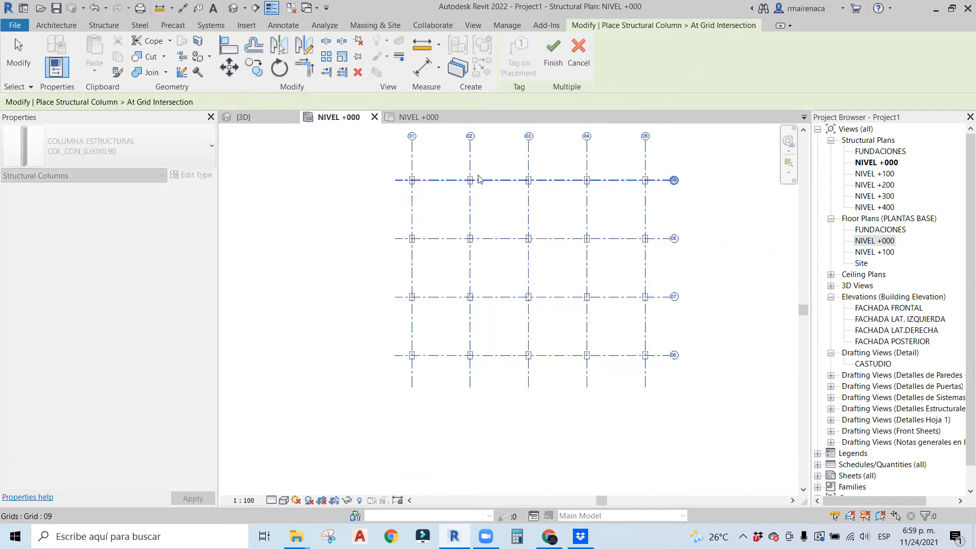
{"action": "scroll", "coordinate": [478, 179], "scroll_direction": "up", "scroll_amount": 2}
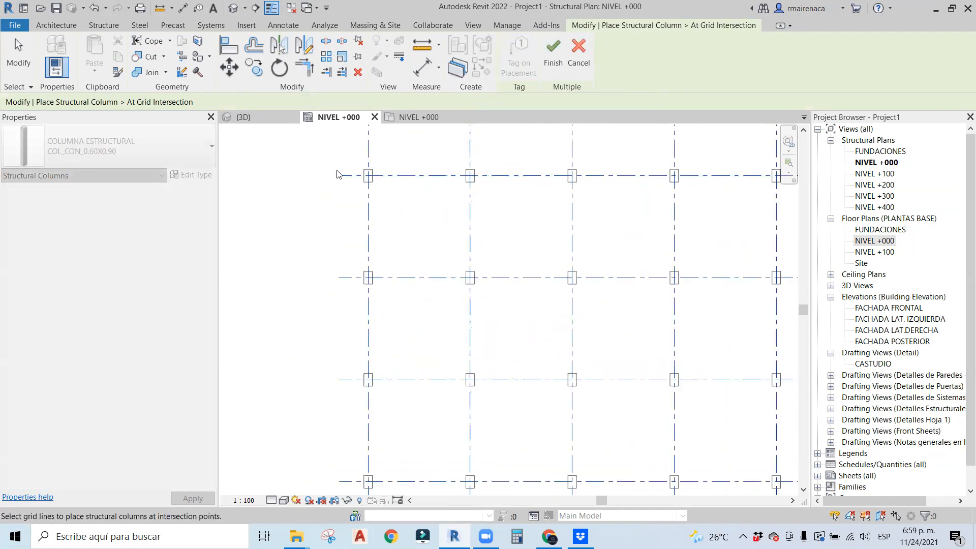
{"action": "scroll", "coordinate": [336, 174], "scroll_direction": "down", "scroll_amount": 2}
{"action": "middle_click_drag", "start_coordinate": [310, 218], "coordinate": [357, 234]}
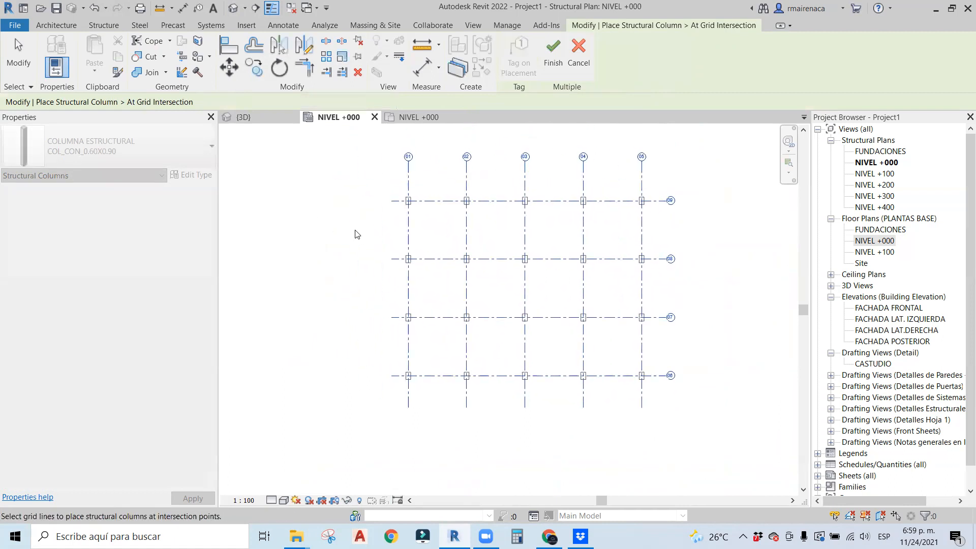
{"action": "left_click", "coordinate": [553, 53]}
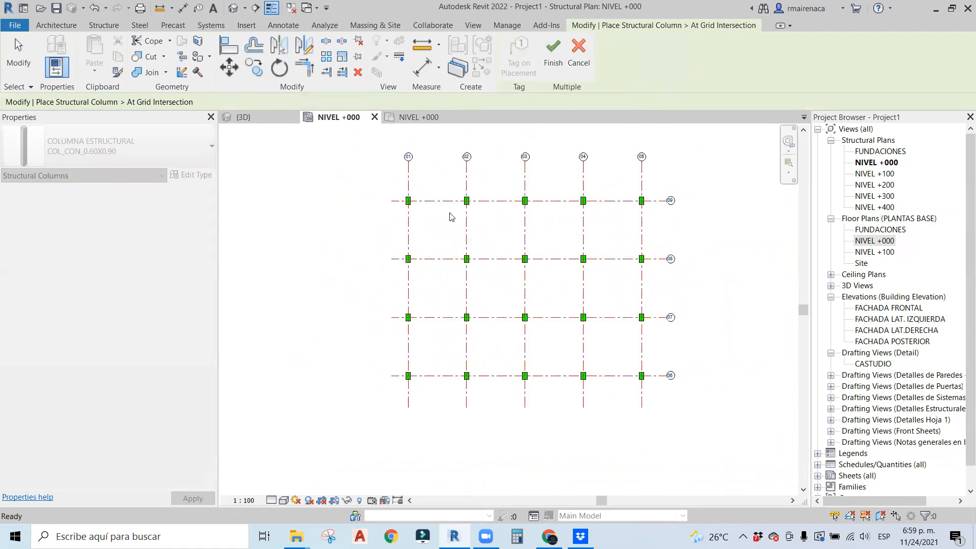
{"action": "key", "text": "Escape"}
{"action": "key", "text": "Escape"}
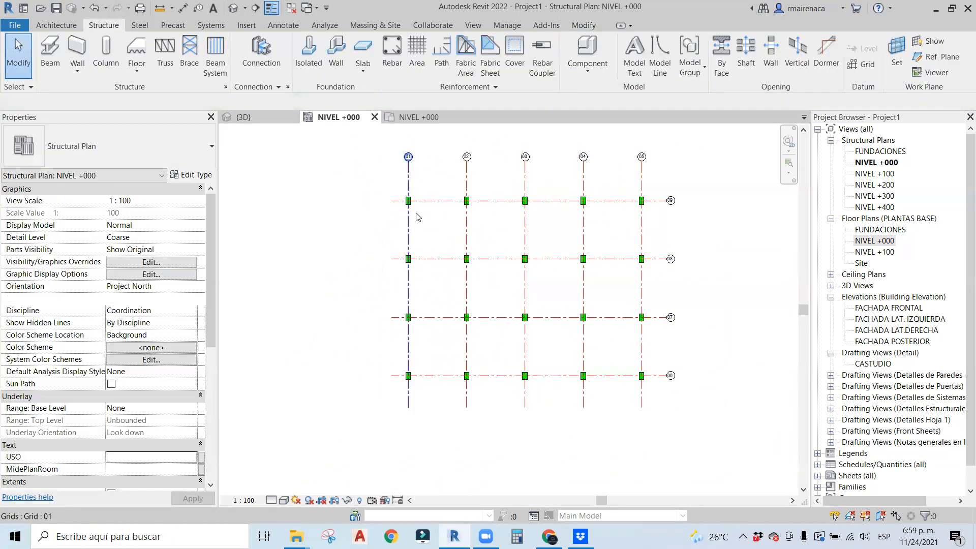
Delete the column at the intersection of grids 02 and 09.
{"action": "scroll", "coordinate": [413, 212], "scroll_direction": "up", "scroll_amount": 5}
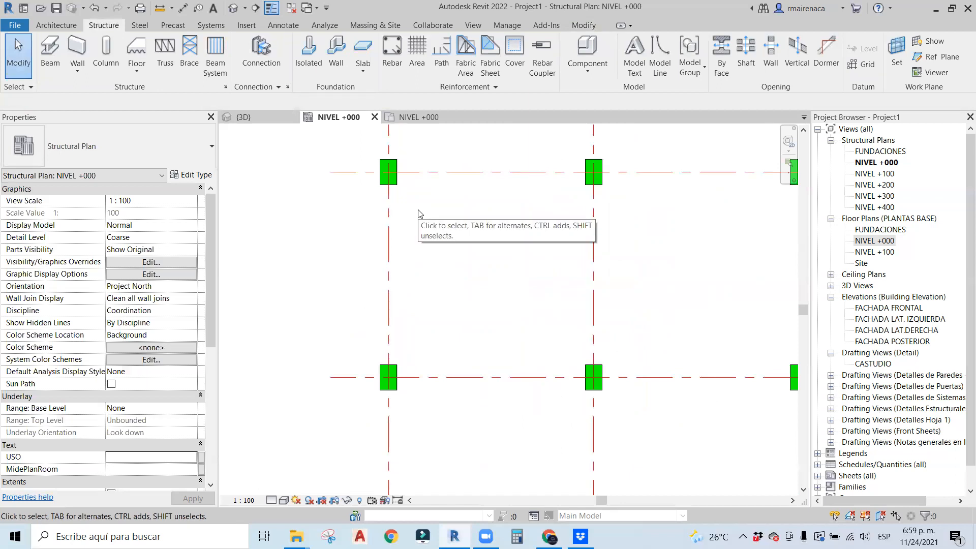
{"action": "left_click", "coordinate": [589, 168]}
{"action": "key", "text": "Escape"}
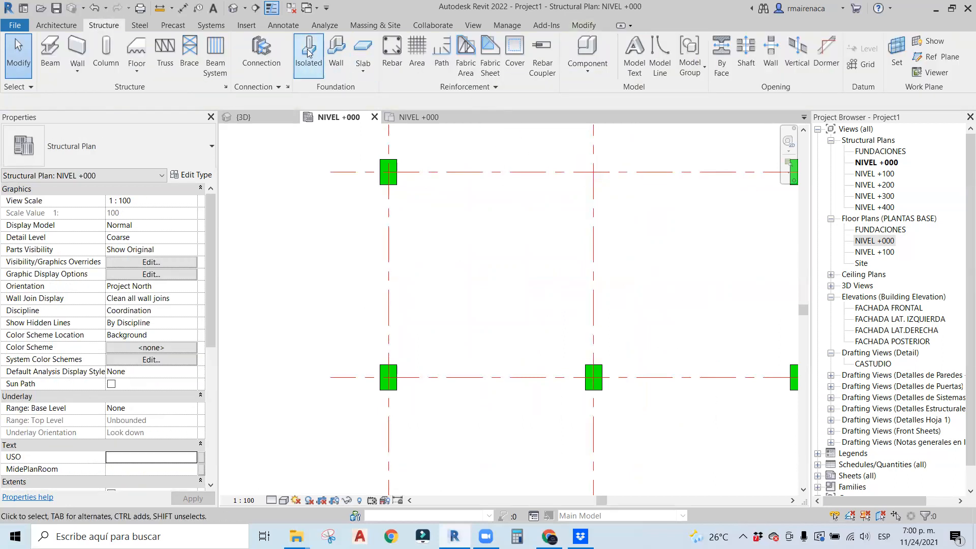
Place a COL_CON_0.60X0.90 column at grids 02 and 09 using Depth down to the FUNDACIONES level.
{"action": "left_click", "coordinate": [100, 48]}
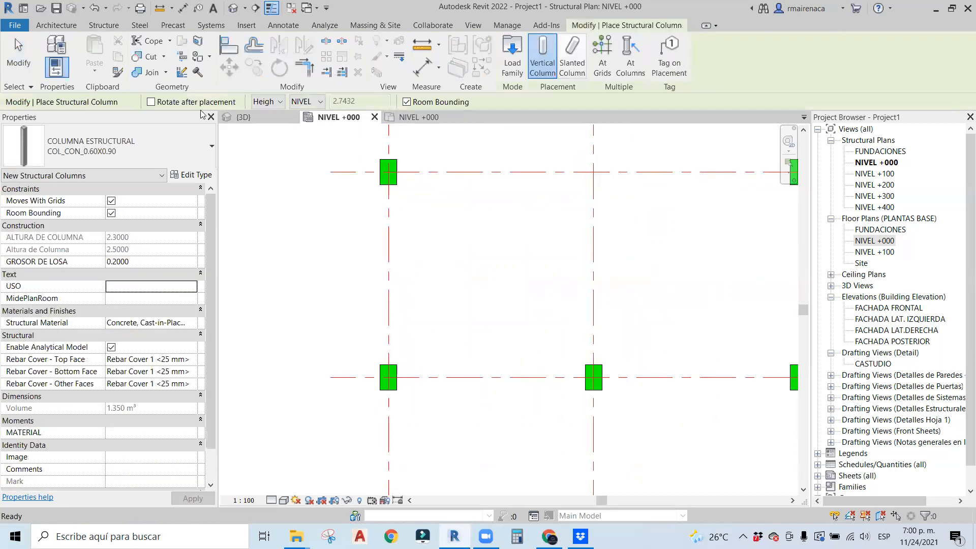
{"action": "left_click", "coordinate": [265, 101]}
{"action": "left_click", "coordinate": [264, 114]}
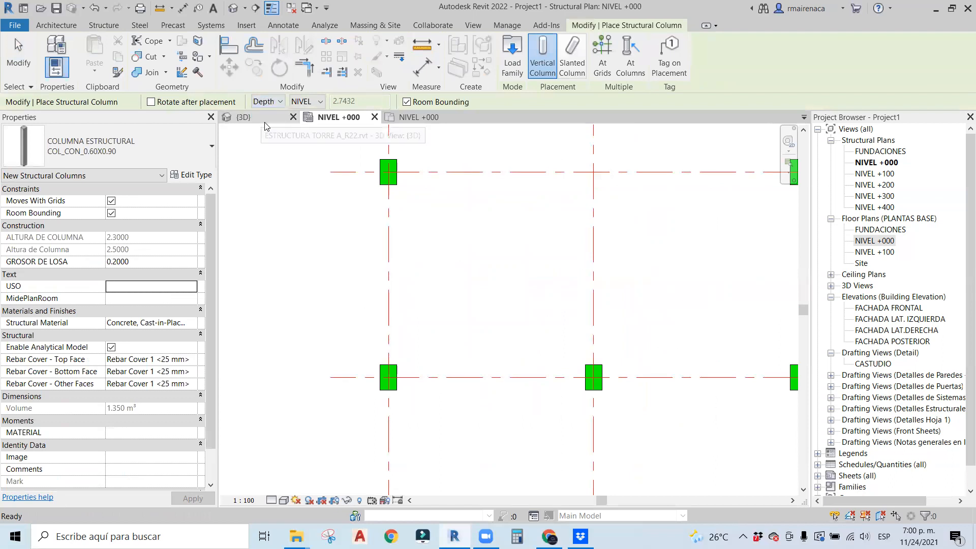
{"action": "left_click", "coordinate": [595, 170]}
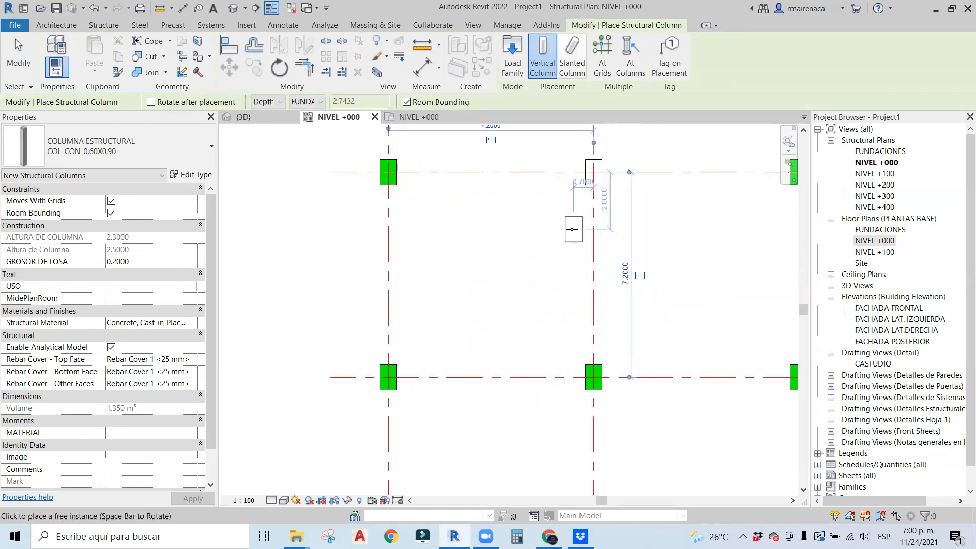
Examine the column at grids 02 and 09, including its base and top levels, against the neighbouring columns.
{"action": "key", "text": "Escape"}
{"action": "key", "text": "Escape"}
{"action": "left_click", "coordinate": [392, 181]}
{"action": "left_click", "coordinate": [559, 185]}
{"action": "left_click", "coordinate": [594, 172]}
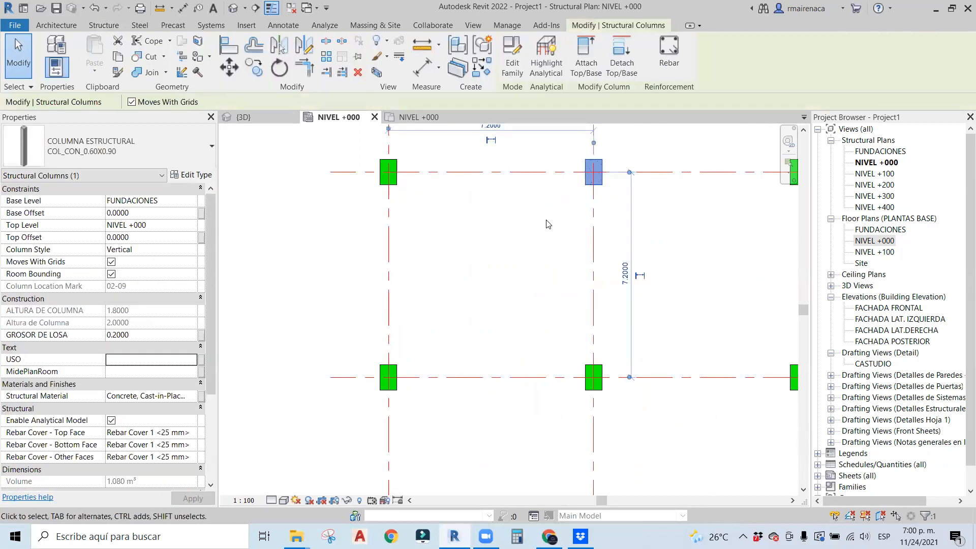
{"action": "left_click", "coordinate": [546, 220]}
{"action": "middle_click_drag", "start_coordinate": [534, 240], "coordinate": [456, 256]}
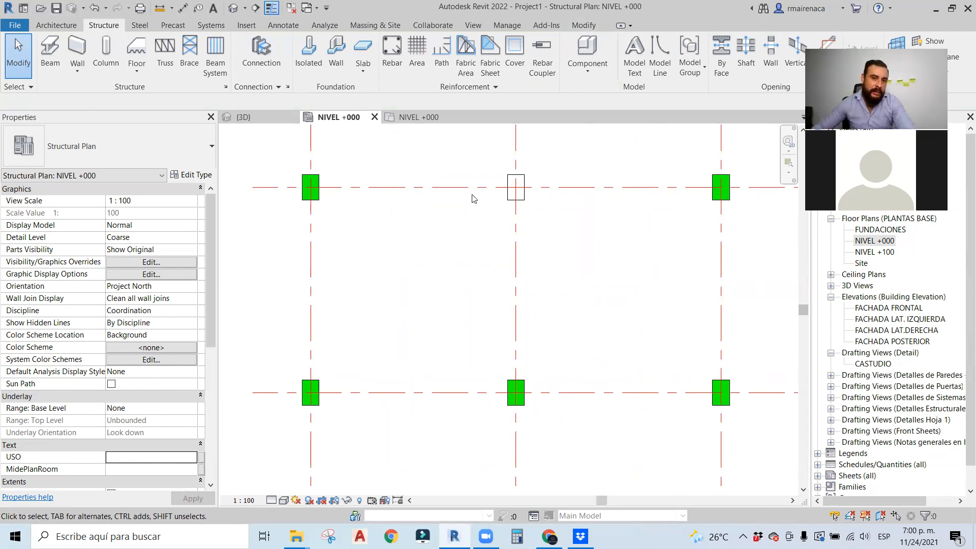
{"action": "left_click", "coordinate": [507, 202]}
{"action": "scroll", "coordinate": [398, 254], "scroll_direction": "down", "scroll_amount": 5}
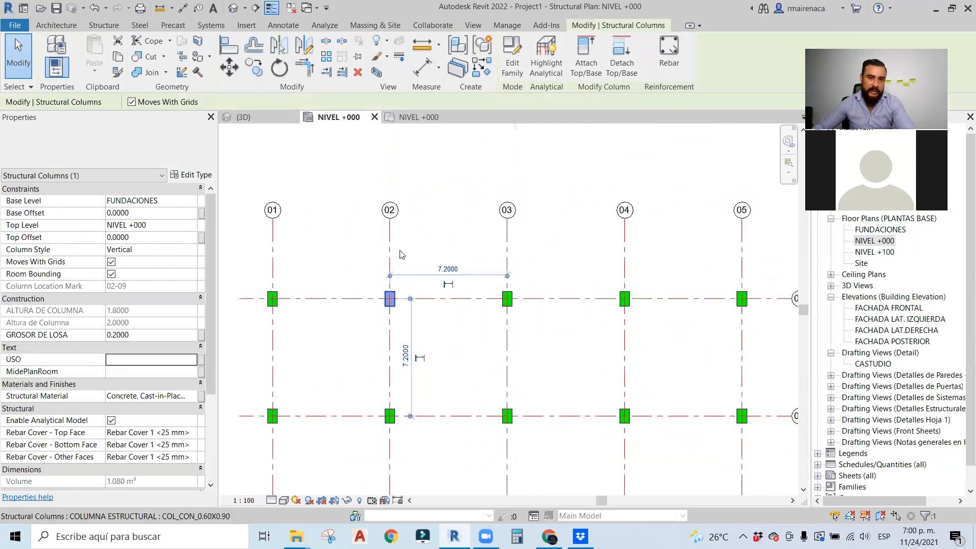
{"action": "scroll", "coordinate": [369, 254], "scroll_direction": "up", "scroll_amount": 3}
{"action": "middle_click_drag", "start_coordinate": [353, 255], "coordinate": [477, 218]}
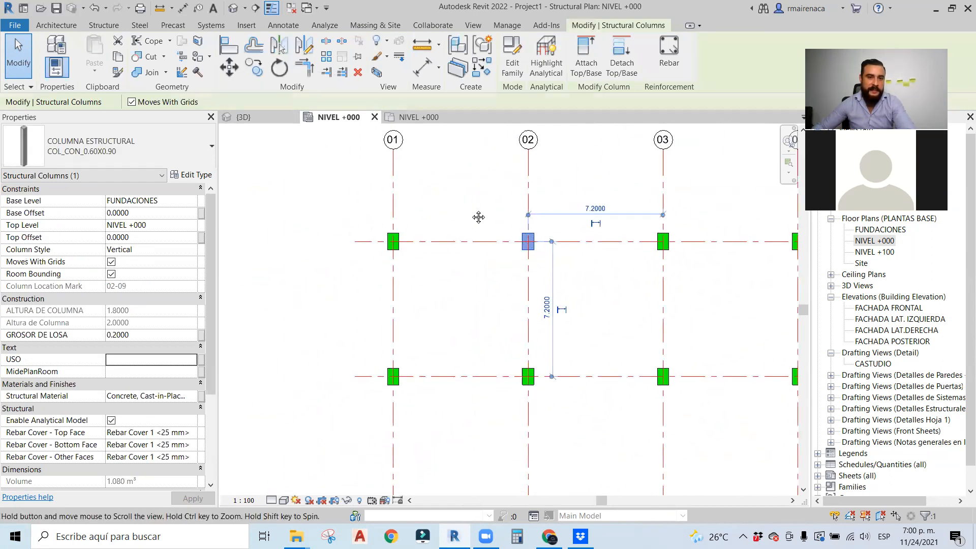
{"action": "key", "text": "Escape"}
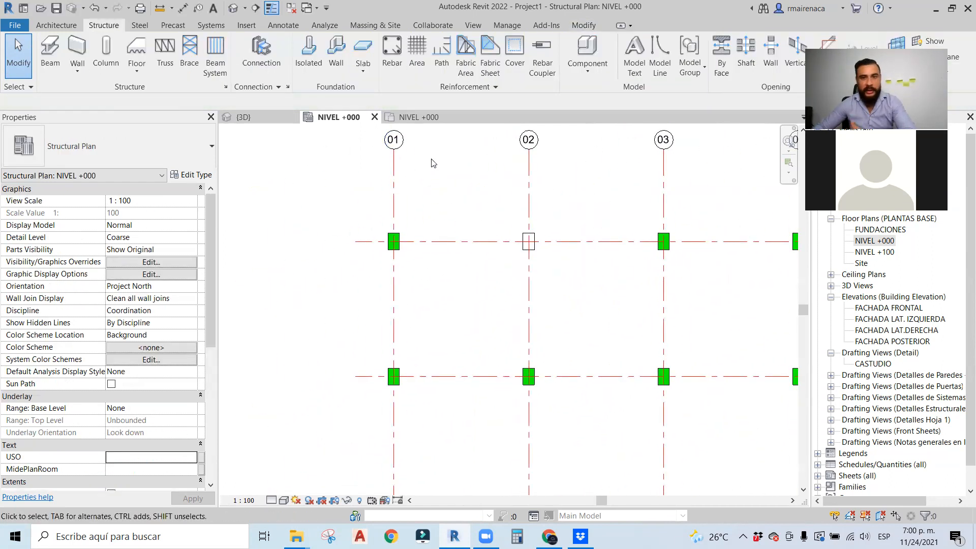
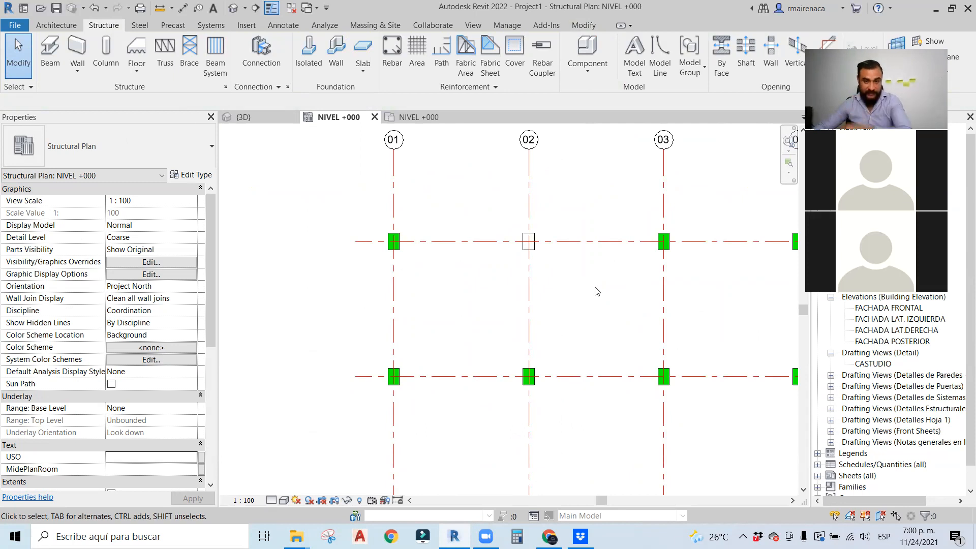
{"action": "middle_click_drag", "start_coordinate": [584, 307], "coordinate": [483, 273]}
{"action": "scroll", "coordinate": [543, 319], "scroll_direction": "down", "scroll_amount": 1}
{"action": "scroll", "coordinate": [496, 281], "scroll_direction": "down", "scroll_amount": 1}
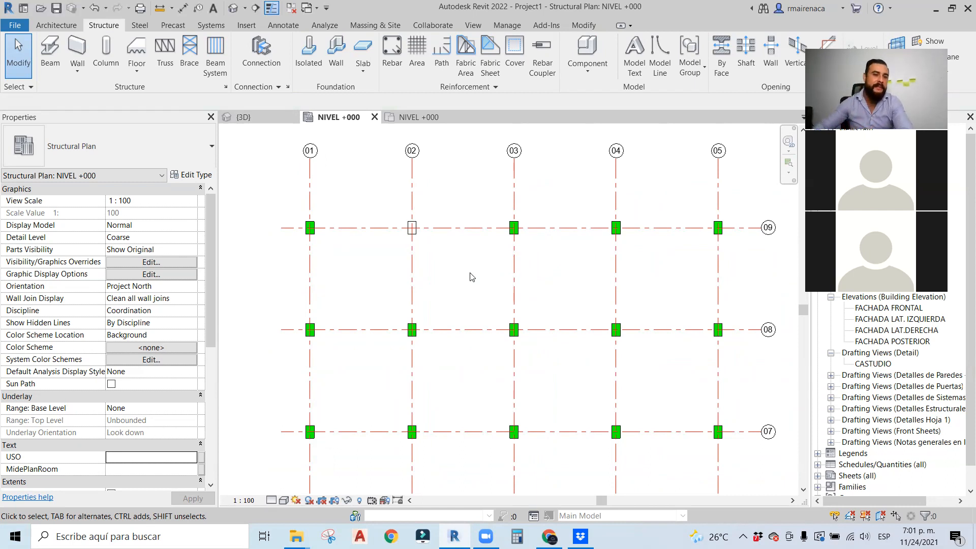
{"action": "mouse_move", "coordinate": [289, 205]}
{"action": "left_mouse_down"}
{"action": "mouse_move", "coordinate": [381, 257]}
{"action": "mouse_move", "coordinate": [288, 204]}
{"action": "left_mouse_up"}
{"action": "mouse_move", "coordinate": [367, 185]}
{"action": "left_mouse_down"}
{"action": "mouse_move", "coordinate": [441, 254]}
{"action": "mouse_move", "coordinate": [362, 191]}
{"action": "left_mouse_up"}
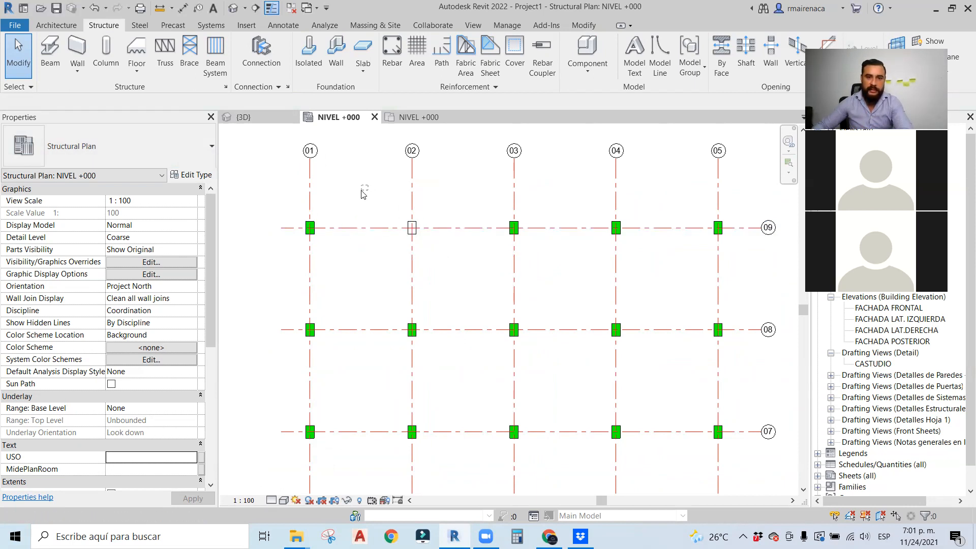
Open the default 3D view and set its Phase Filter to Show All.
{"action": "left_click", "coordinate": [233, 8]}
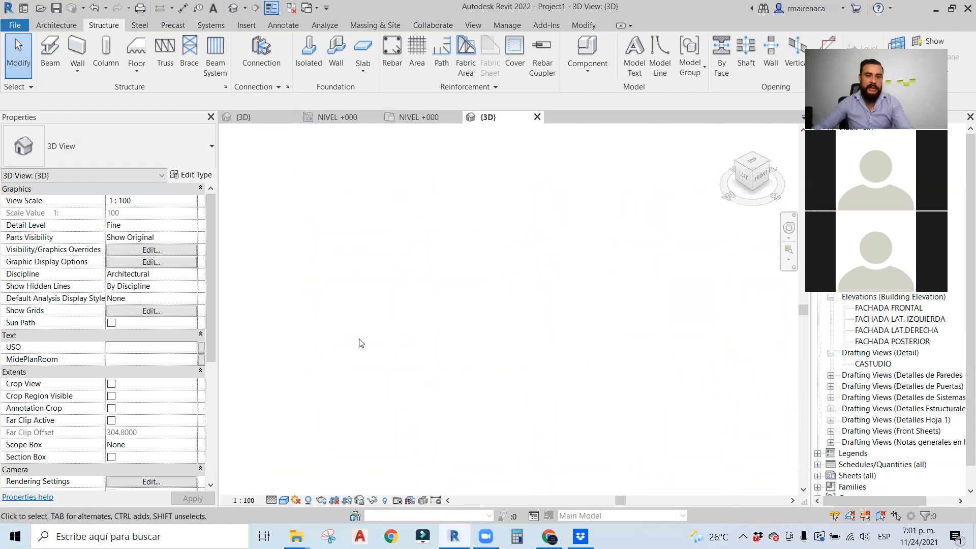
{"action": "scroll", "coordinate": [158, 407], "scroll_direction": "down", "scroll_amount": 6}
{"action": "left_click", "coordinate": [191, 432]}
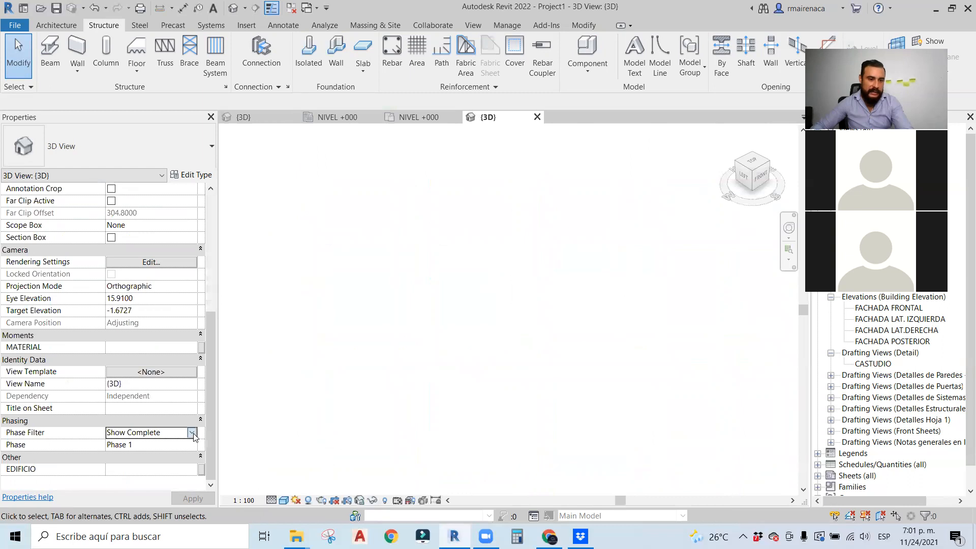
{"action": "left_click", "coordinate": [122, 445]}
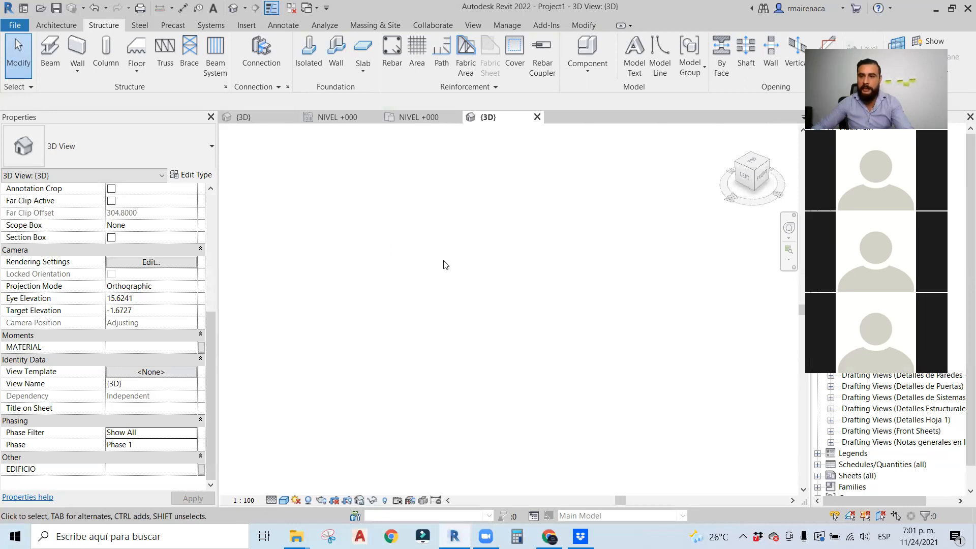
Compare the NIVEL +000 floor plan with the NIVEL +000 structural plan for column visibility.
{"action": "left_click", "coordinate": [419, 118]}
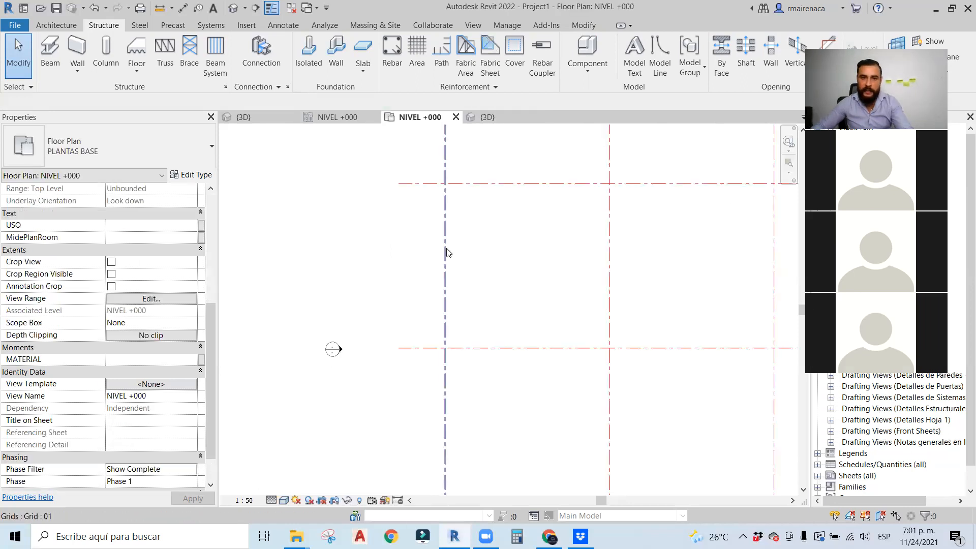
{"action": "scroll", "coordinate": [483, 262], "scroll_direction": "down", "scroll_amount": 3}
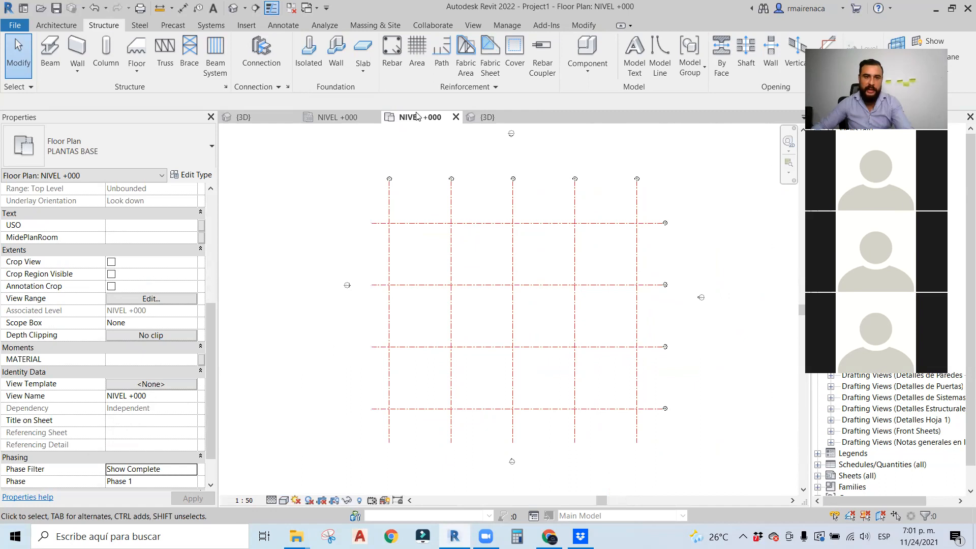
{"action": "left_click", "coordinate": [349, 116]}
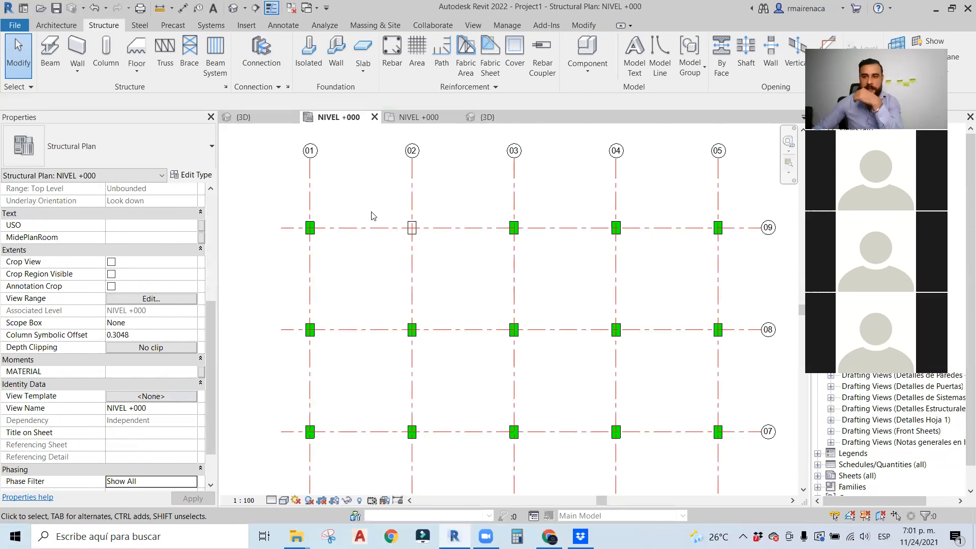
Isolate the column at grids 02 and 09 in 3D with Selection Box and review its Phase Created options.
{"action": "scroll", "coordinate": [328, 224], "scroll_direction": "up", "scroll_amount": 2}
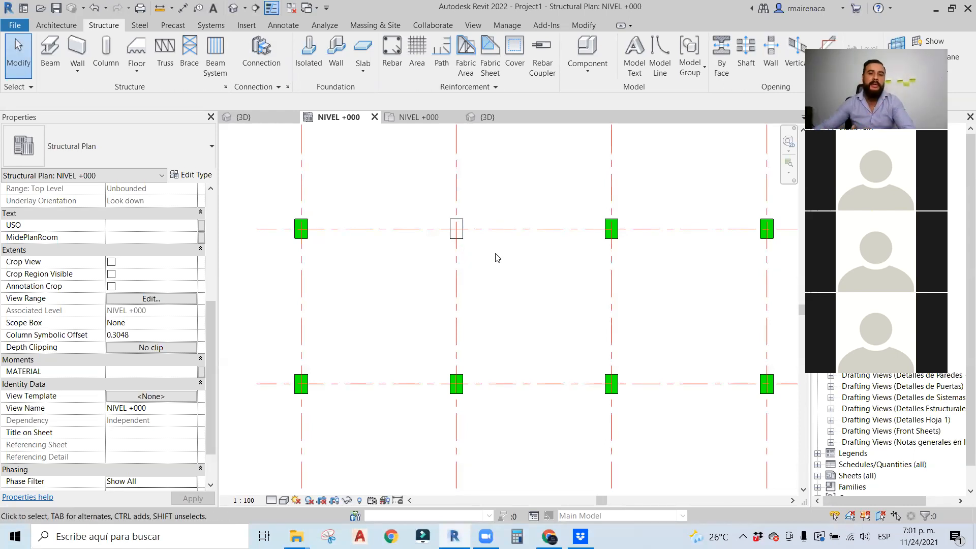
{"action": "scroll", "coordinate": [457, 245], "scroll_direction": "up", "scroll_amount": 1}
{"action": "left_click_drag", "start_coordinate": [416, 195], "coordinate": [492, 262]}
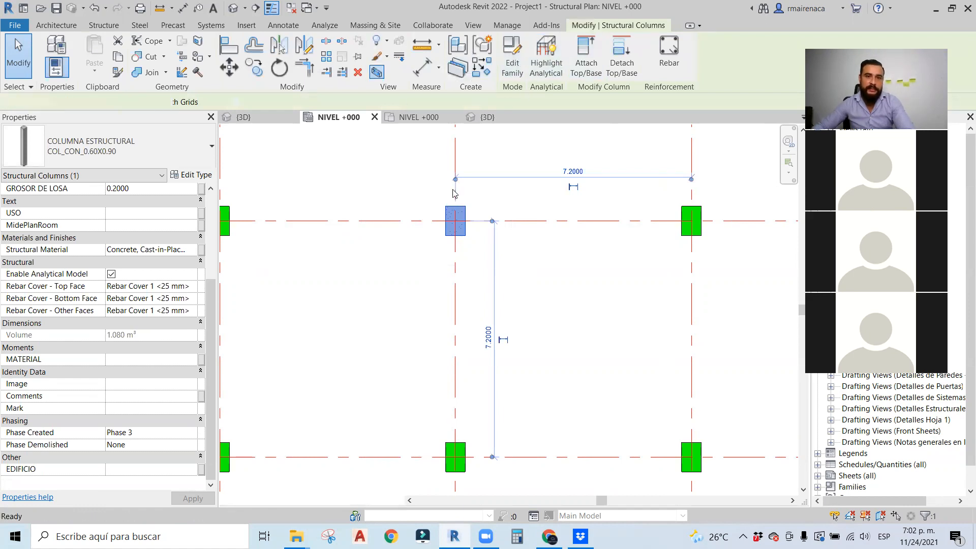
{"action": "left_click", "coordinate": [486, 116]}
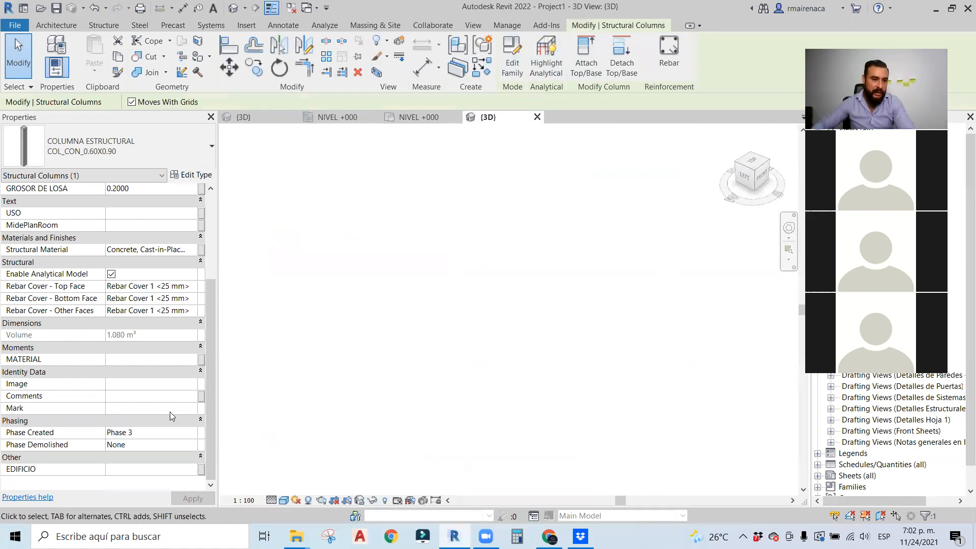
{"action": "left_click", "coordinate": [192, 433]}
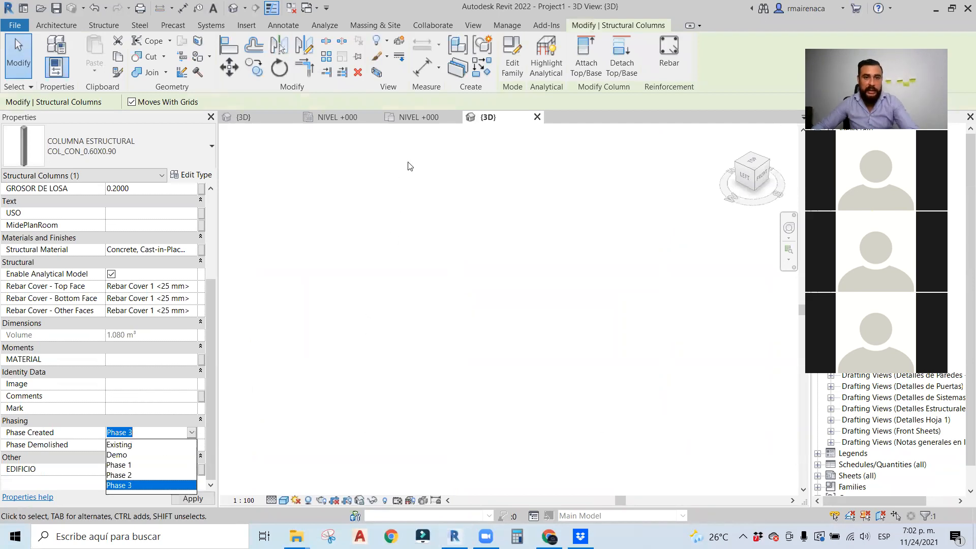
{"action": "left_click", "coordinate": [409, 165]}
Select all columns in the NIVEL +000 structural plan and set their Phase Created to Phase 1.
{"action": "left_click", "coordinate": [340, 117]}
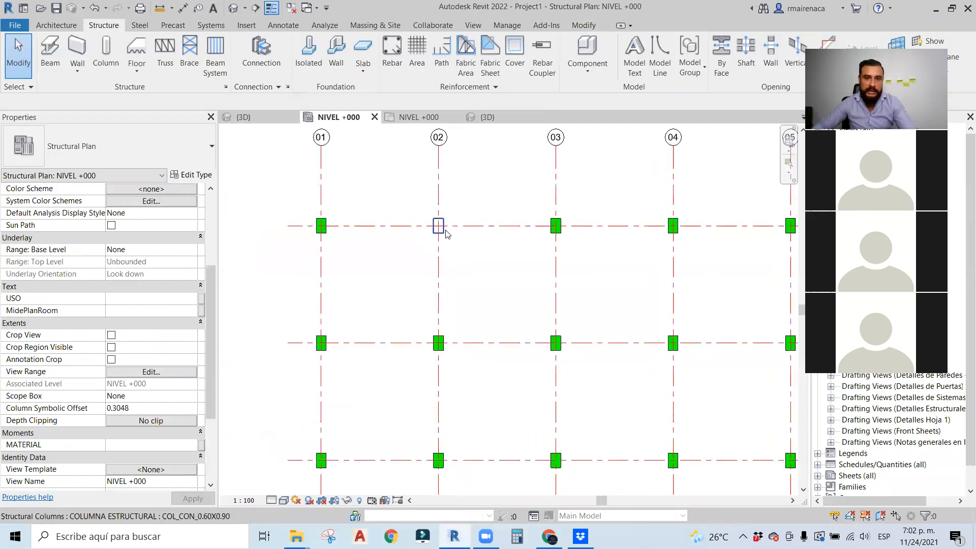
{"action": "left_click_drag", "start_coordinate": [663, 430], "coordinate": [663, 448]}
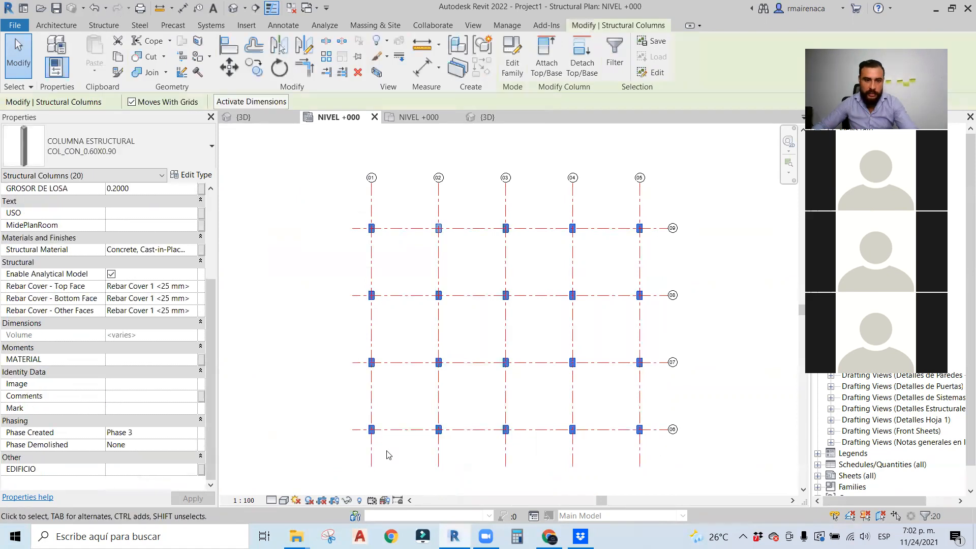
{"action": "left_click", "coordinate": [200, 439]}
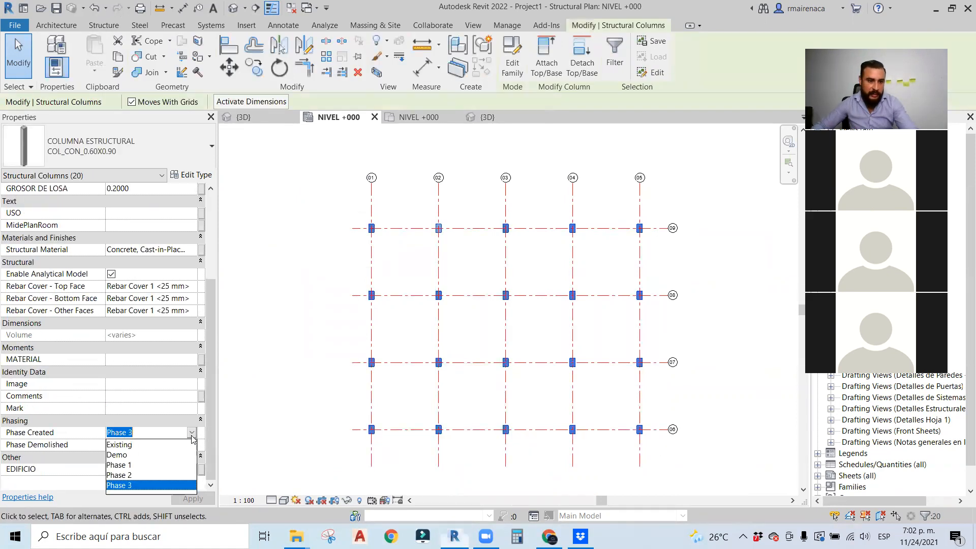
{"action": "left_click", "coordinate": [137, 463]}
Set the 3D view's Phase Filter to None and turn off its Section Box.
{"action": "left_click", "coordinate": [487, 118]}
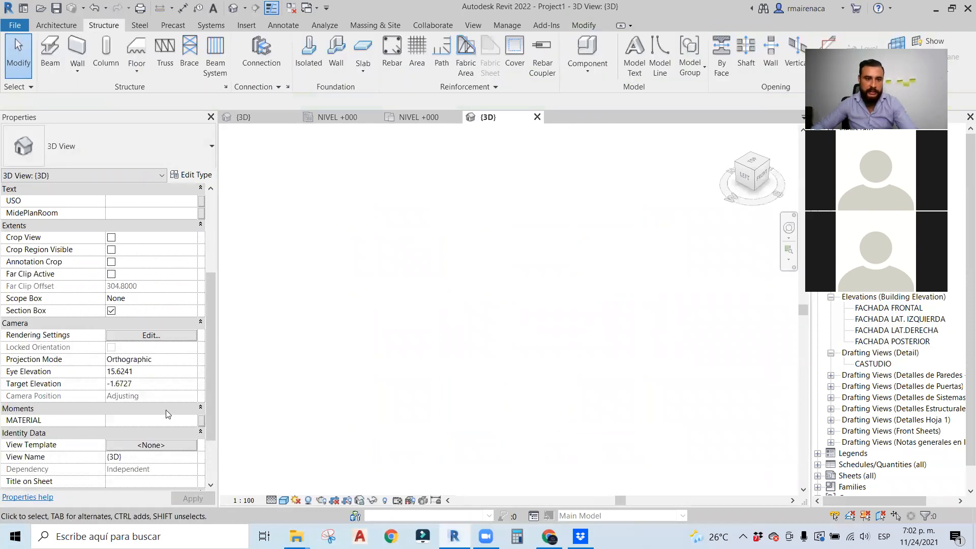
{"action": "scroll", "coordinate": [166, 428], "scroll_direction": "down", "scroll_amount": 3}
{"action": "left_click", "coordinate": [188, 433]}
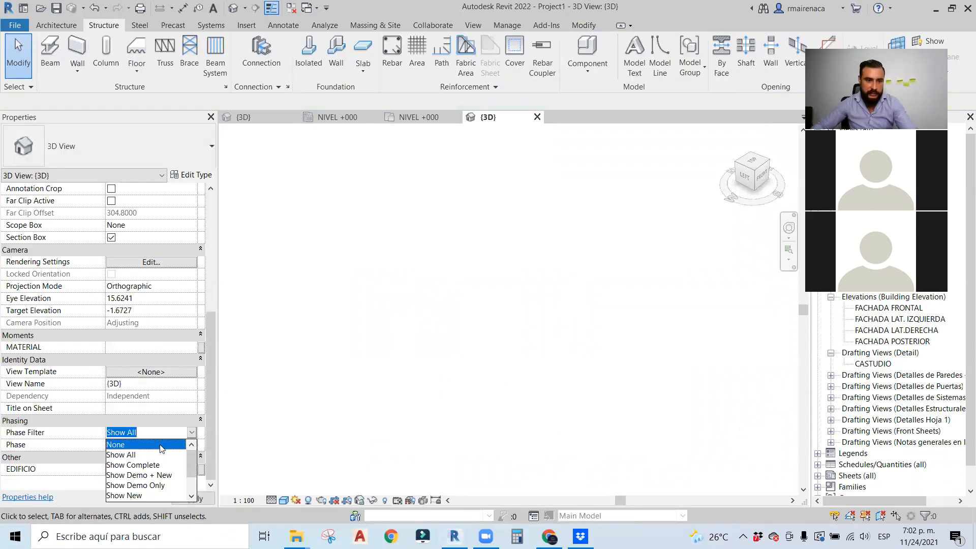
{"action": "left_click", "coordinate": [127, 443]}
{"action": "scroll", "coordinate": [494, 282], "scroll_direction": "down", "scroll_amount": 3}
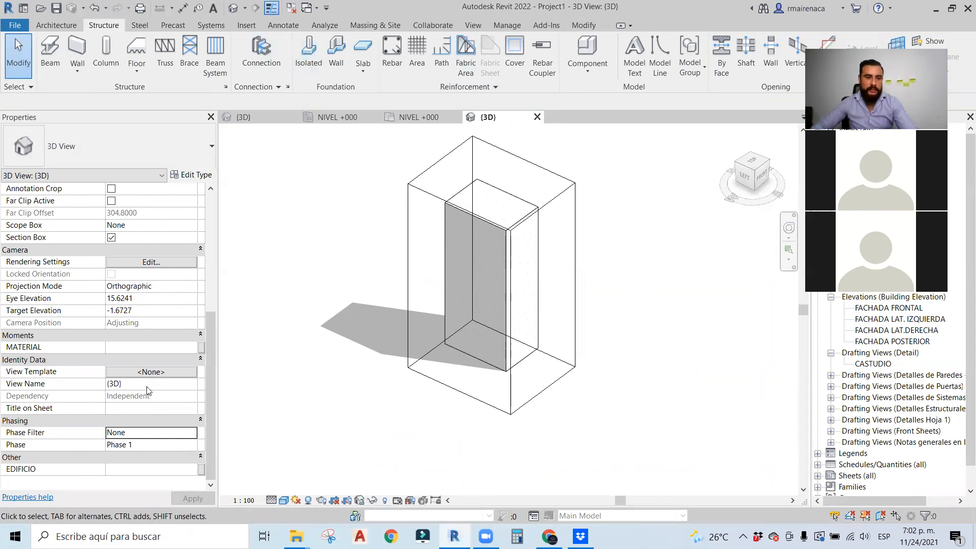
{"action": "scroll", "coordinate": [106, 271], "scroll_direction": "up", "scroll_amount": 1}
{"action": "left_click", "coordinate": [111, 273]}
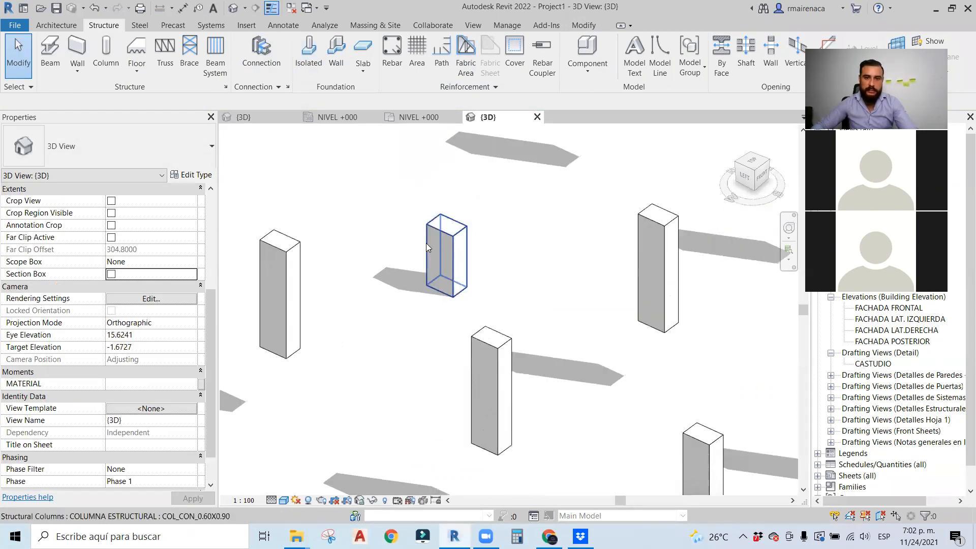
Examine the columns in 3D from the back, comparing the vertical position of the one at grids 02 and 09 with the rest.
{"action": "middle_click_drag", "start_coordinate": [534, 354], "coordinate": [585, 299], "text": "shift"}
{"action": "middle_click_drag", "start_coordinate": [304, 279], "coordinate": [330, 265], "text": "shift"}
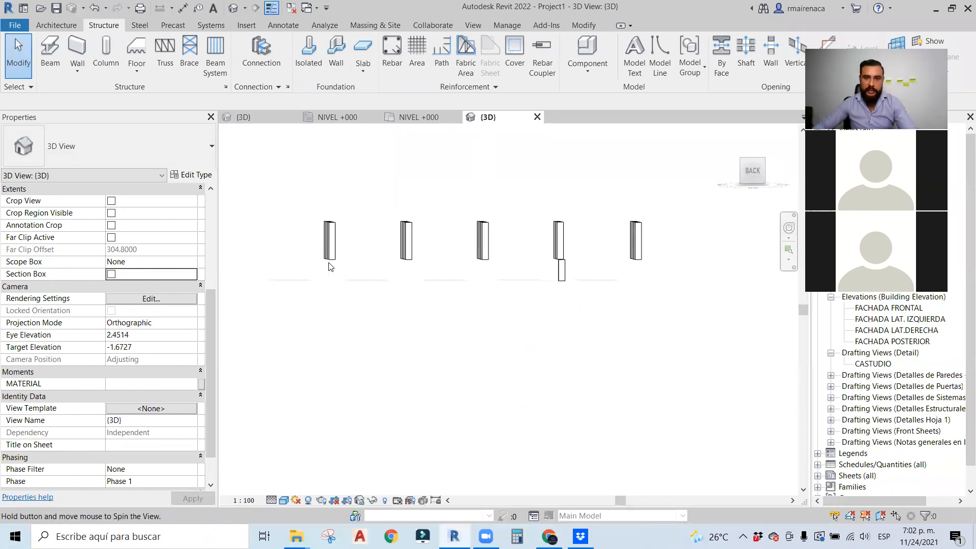
{"action": "left_click", "coordinate": [751, 170]}
{"action": "left_click_drag", "start_coordinate": [328, 300], "coordinate": [671, 303]}
{"action": "left_click_drag", "start_coordinate": [609, 220], "coordinate": [613, 306]}
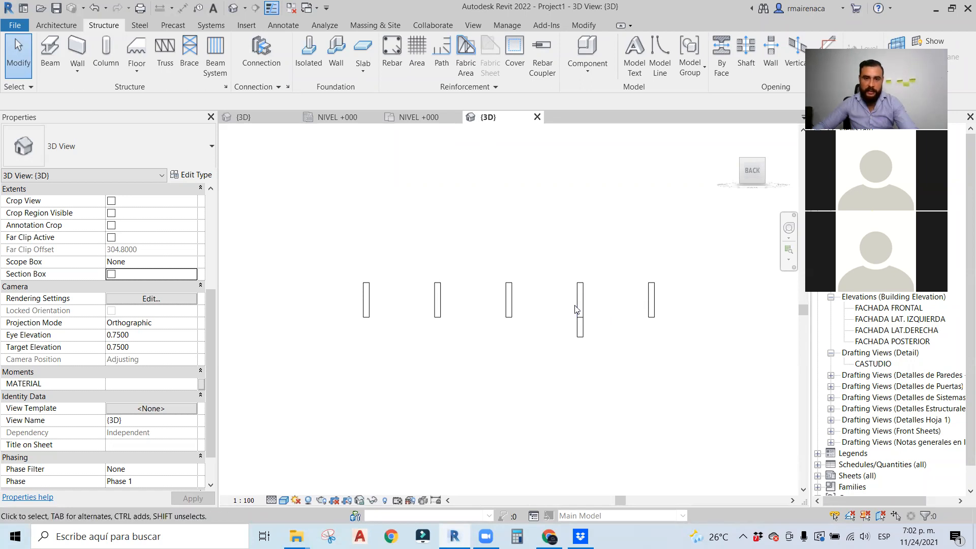
{"action": "middle_click_drag", "start_coordinate": [689, 301], "coordinate": [540, 328], "text": "shift"}
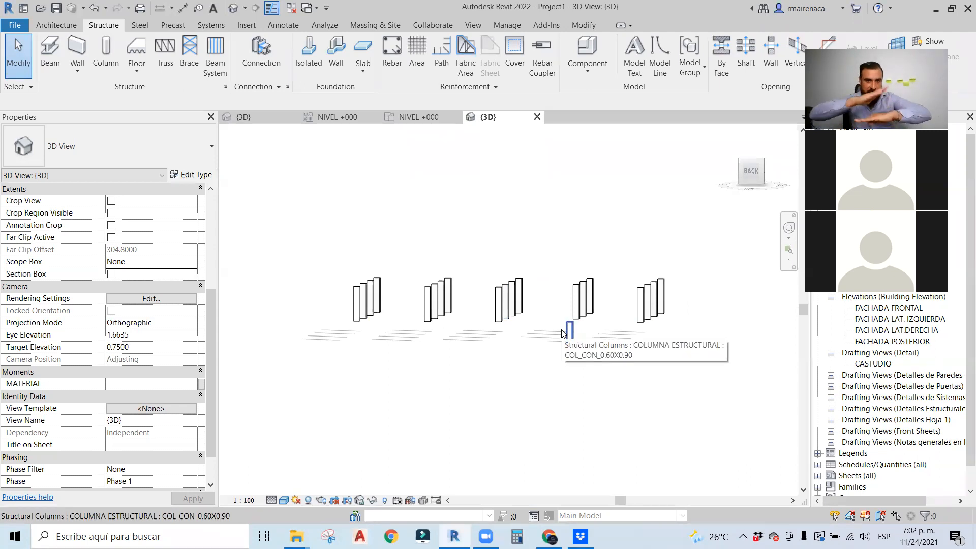
{"action": "left_click", "coordinate": [344, 116]}
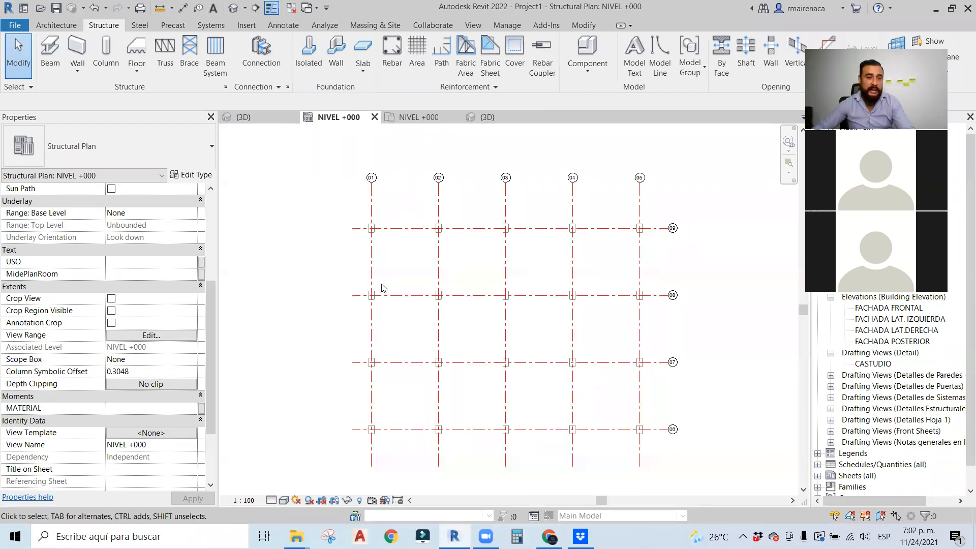
{"action": "scroll", "coordinate": [330, 246], "scroll_direction": "down", "scroll_amount": 2}
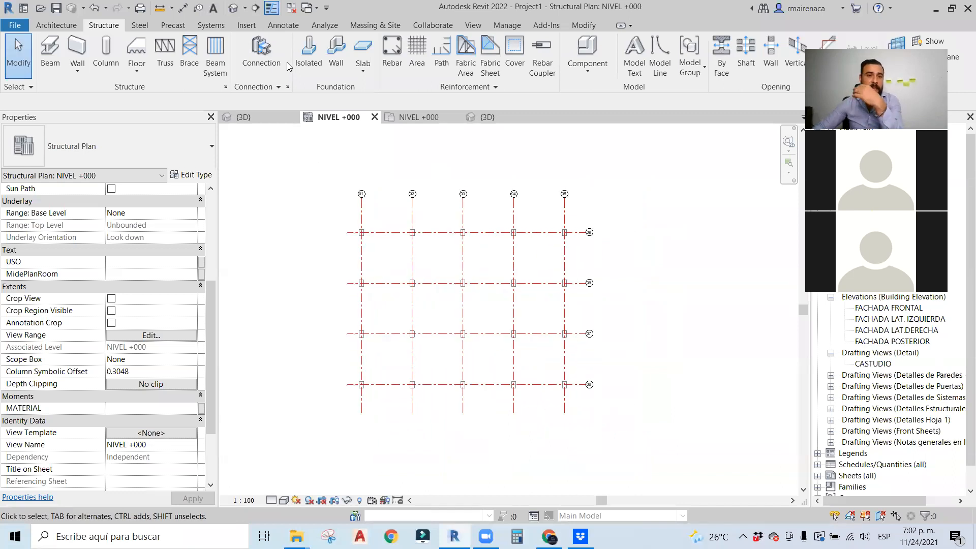
{"action": "left_click", "coordinate": [235, 8]}
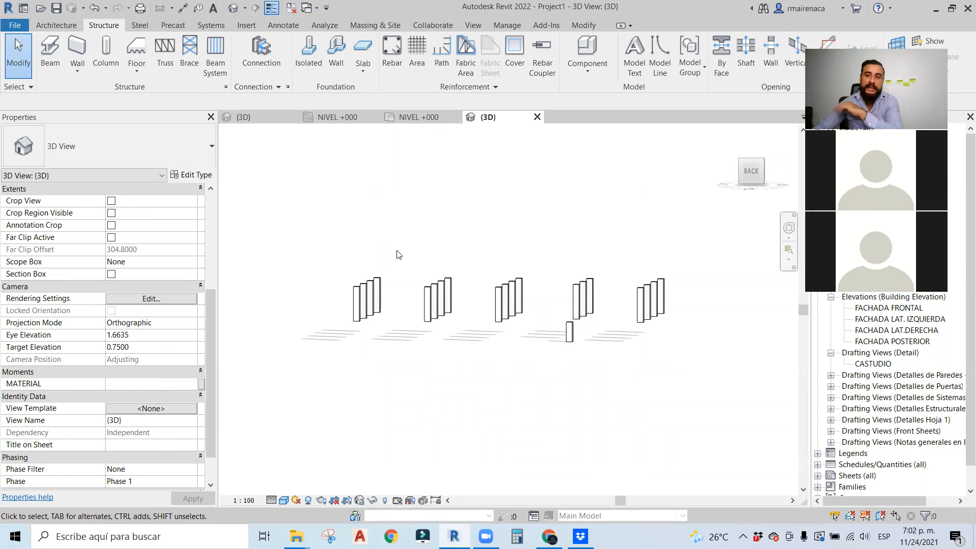
{"action": "left_click", "coordinate": [843, 46]}
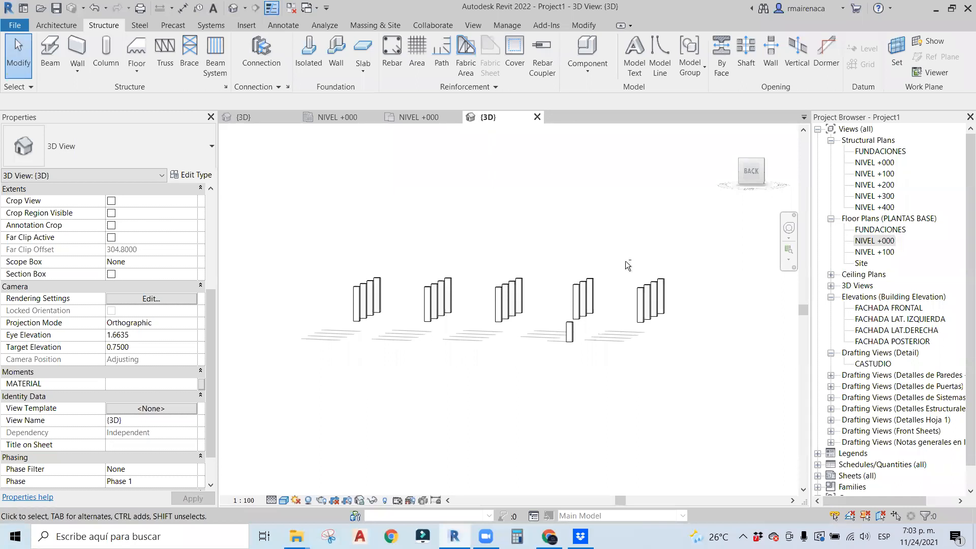
{"action": "middle_click_drag", "start_coordinate": [625, 261], "coordinate": [590, 292], "text": "shift"}
Open the NIVEL +000 structural plan and check the Phase Created of a column on grid 01.
{"action": "double_click", "coordinate": [875, 163]}
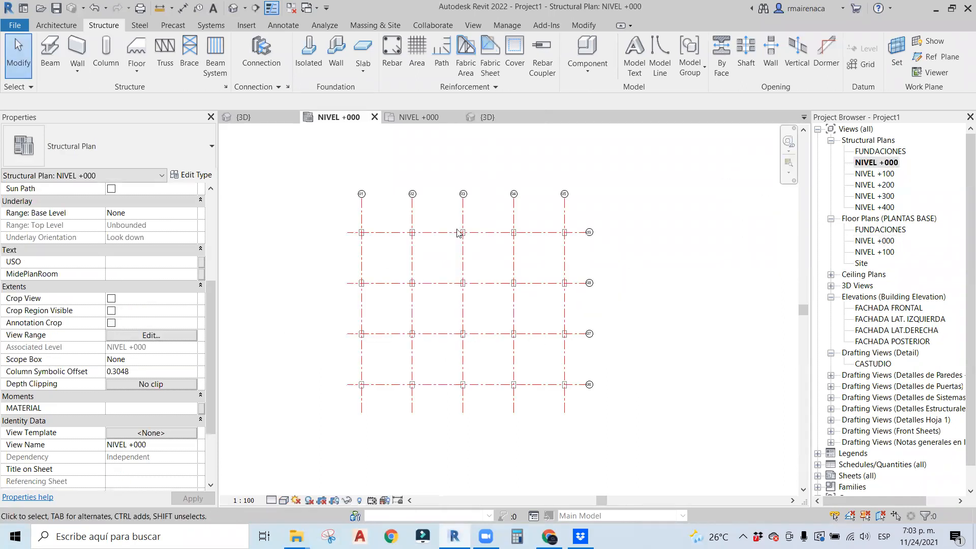
{"action": "scroll", "coordinate": [458, 233], "scroll_direction": "up", "scroll_amount": 5}
{"action": "left_click", "coordinate": [334, 153]}
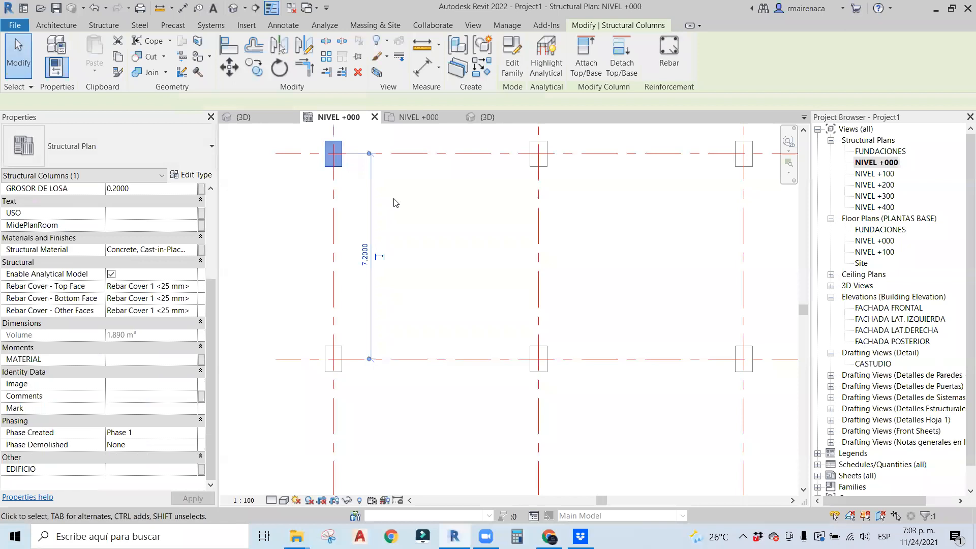
{"action": "left_click", "coordinate": [261, 340]}
{"action": "scroll", "coordinate": [226, 310], "scroll_direction": "down", "scroll_amount": 2}
{"action": "scroll", "coordinate": [136, 319], "scroll_direction": "down", "scroll_amount": 4}
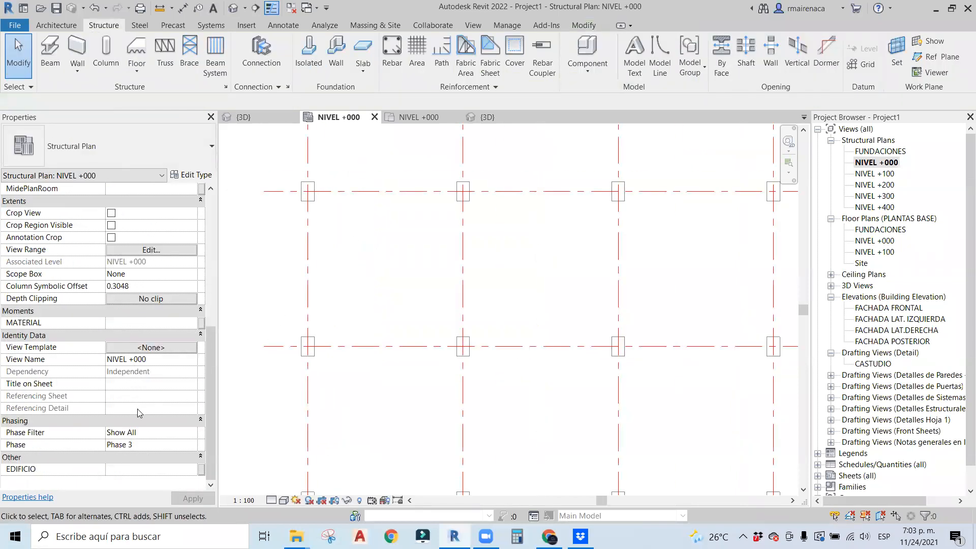
Set the NIVEL +000 structural plan's Phase to Phase 1 and change its Phase Filter.
{"action": "scroll", "coordinate": [305, 351], "scroll_direction": "down", "scroll_amount": 3}
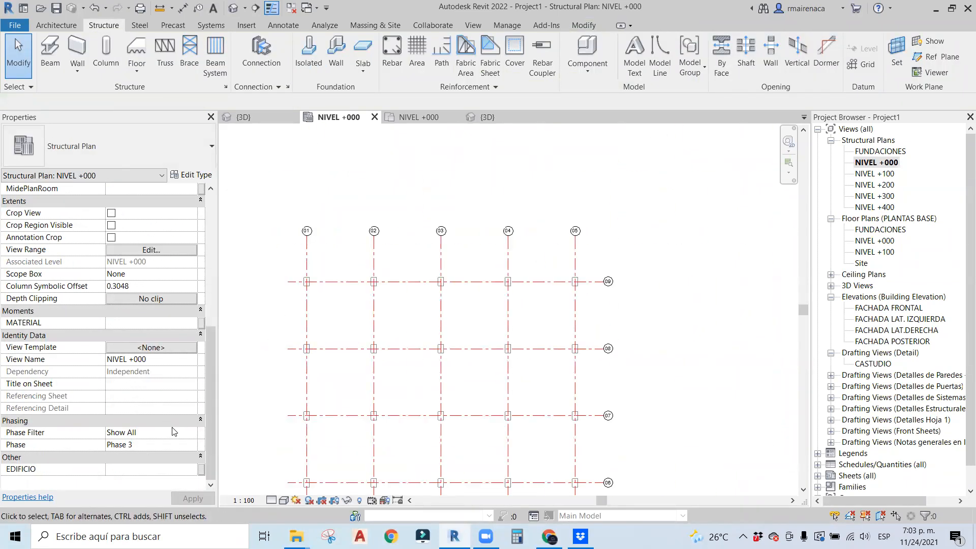
{"action": "left_click", "coordinate": [189, 445]}
{"action": "left_click", "coordinate": [191, 445]}
{"action": "left_click", "coordinate": [126, 476]}
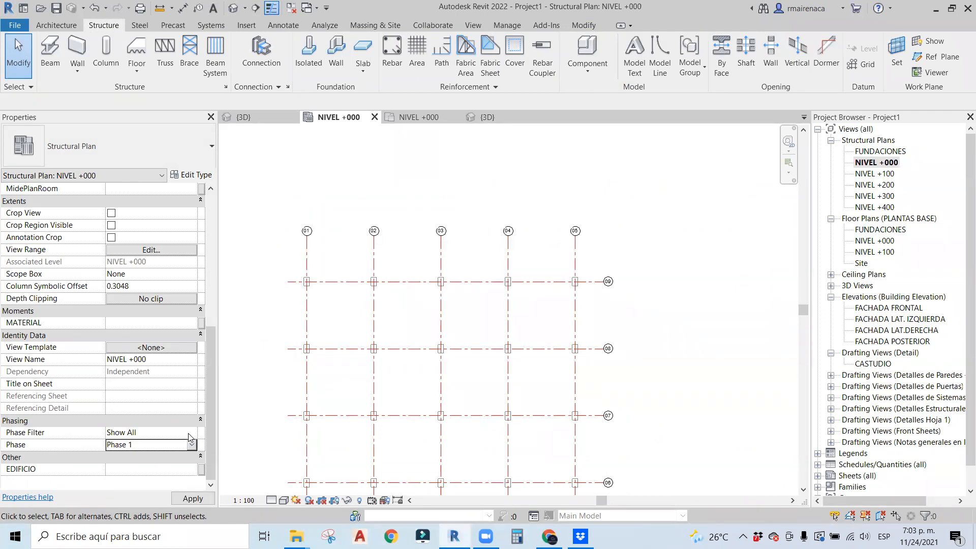
{"action": "left_click", "coordinate": [191, 432]}
{"action": "left_click", "coordinate": [125, 443]}
{"action": "scroll", "coordinate": [300, 275], "scroll_direction": "down", "scroll_amount": 1}
Delete the column at grids 02 and 09 and replace it with a copy of the column at grids 01 and 09.
{"action": "middle_click_drag", "start_coordinate": [359, 332], "coordinate": [469, 241]}
{"action": "scroll", "coordinate": [467, 176], "scroll_direction": "up", "scroll_amount": 3}
{"action": "left_click", "coordinate": [422, 216]}
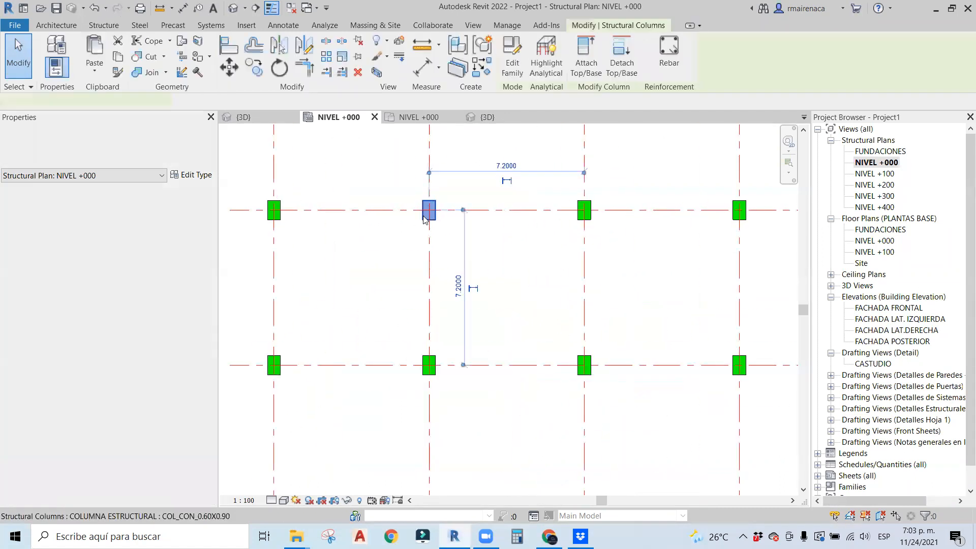
{"action": "key", "text": "Delete"}
{"action": "left_click", "coordinate": [268, 208]}
{"action": "left_click", "coordinate": [255, 67]}
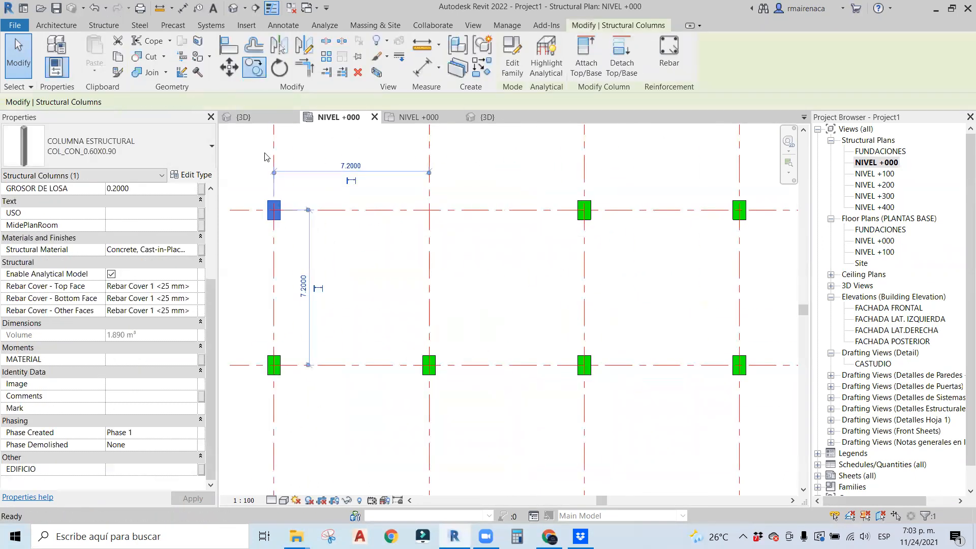
{"action": "left_click", "coordinate": [274, 173]}
{"action": "left_click", "coordinate": [428, 173]}
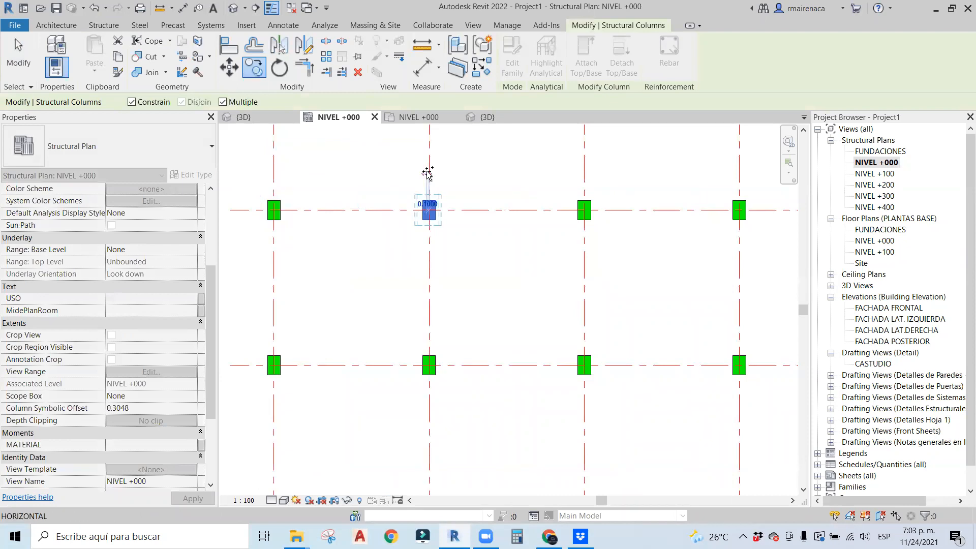
{"action": "key", "text": "Escape"}
Review the instance properties of the column at grids 01 and 09, including its levels, offsets and structural material.
{"action": "middle_click_drag", "start_coordinate": [303, 212], "coordinate": [382, 208]}
{"action": "scroll", "coordinate": [382, 208], "scroll_direction": "down", "scroll_amount": 1}
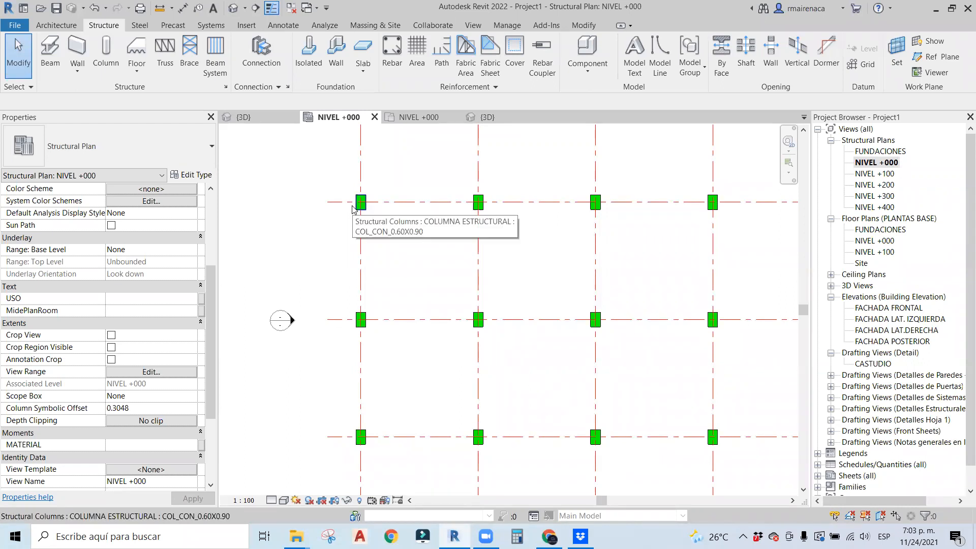
{"action": "left_click", "coordinate": [355, 208]}
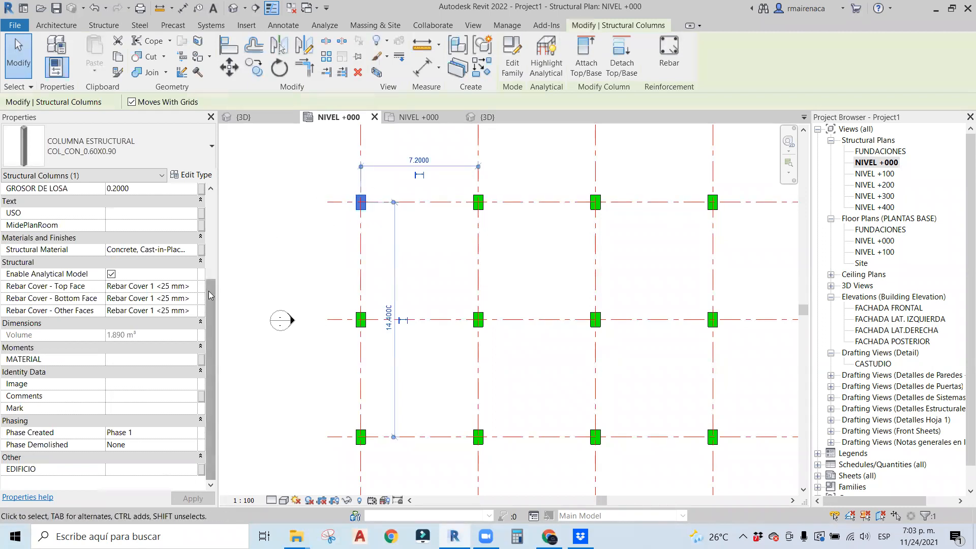
{"action": "scroll", "coordinate": [212, 278], "scroll_direction": "up", "scroll_amount": 1}
{"action": "scroll", "coordinate": [213, 279], "scroll_direction": "up", "scroll_amount": 5}
{"action": "scroll", "coordinate": [212, 304], "scroll_direction": "down", "scroll_amount": 6}
{"action": "scroll", "coordinate": [208, 345], "scroll_direction": "up", "scroll_amount": 6}
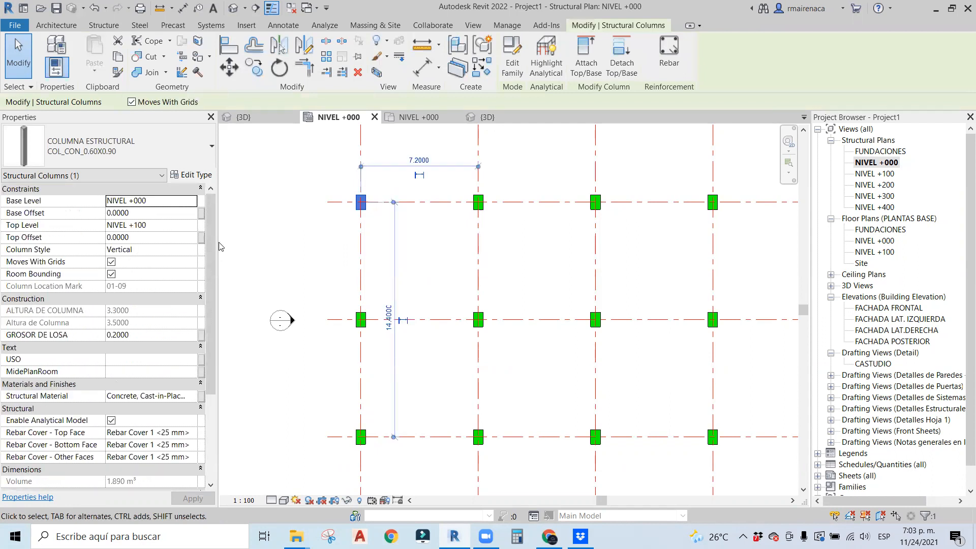
{"action": "scroll", "coordinate": [81, 322], "scroll_direction": "down", "scroll_amount": 5}
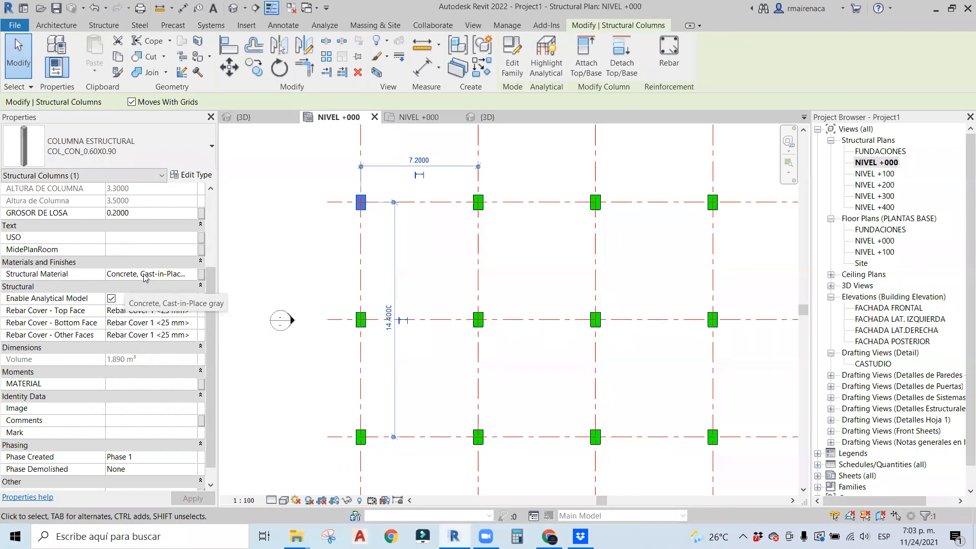
Inspect the structural material assigned to the column at grids 01 and 09, then close the Material Browser without changes.
{"action": "left_click", "coordinate": [361, 226]}
{"action": "scroll", "coordinate": [371, 215], "scroll_direction": "up", "scroll_amount": 3}
{"action": "left_click", "coordinate": [364, 202]}
{"action": "left_click", "coordinate": [355, 199]}
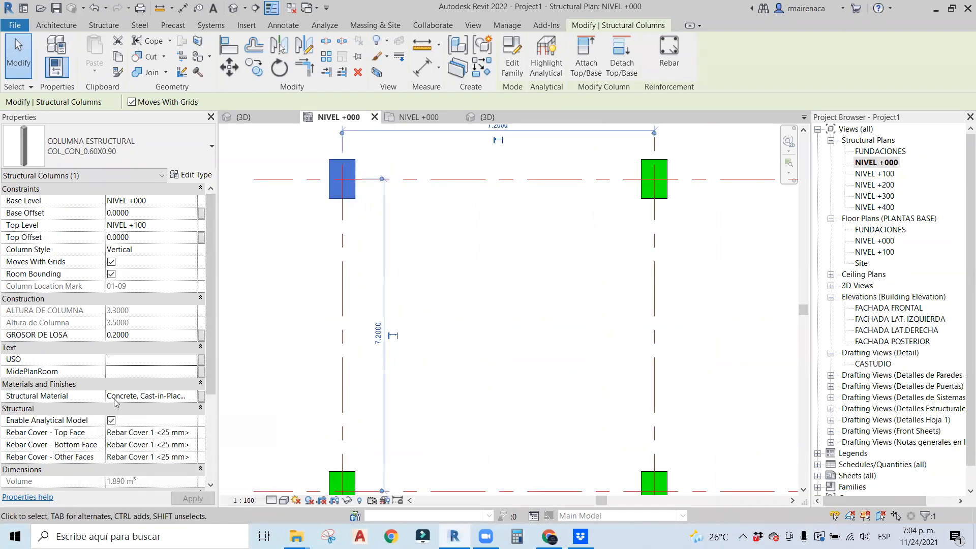
{"action": "left_click", "coordinate": [195, 400]}
{"action": "left_click", "coordinate": [194, 397]}
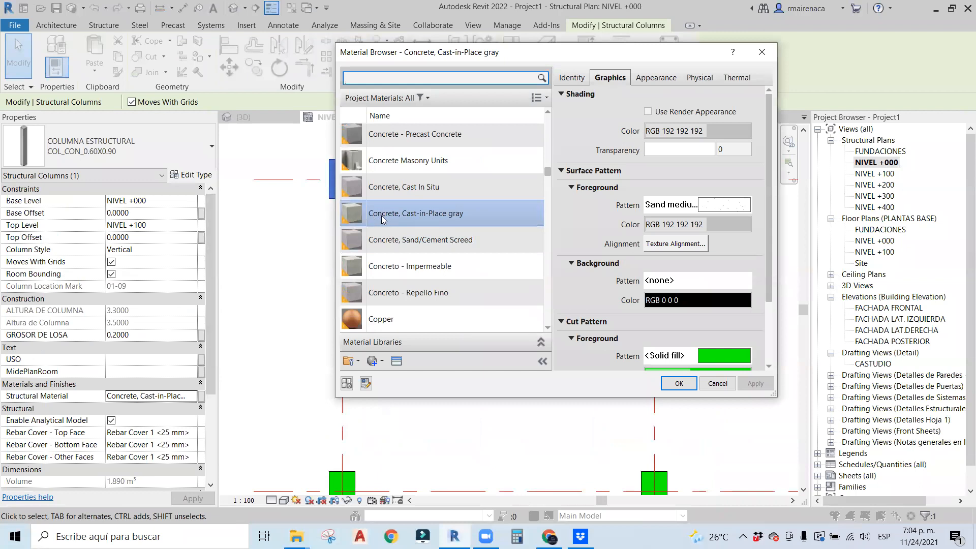
{"action": "key", "text": "Escape"}
{"action": "key", "text": "Escape"}
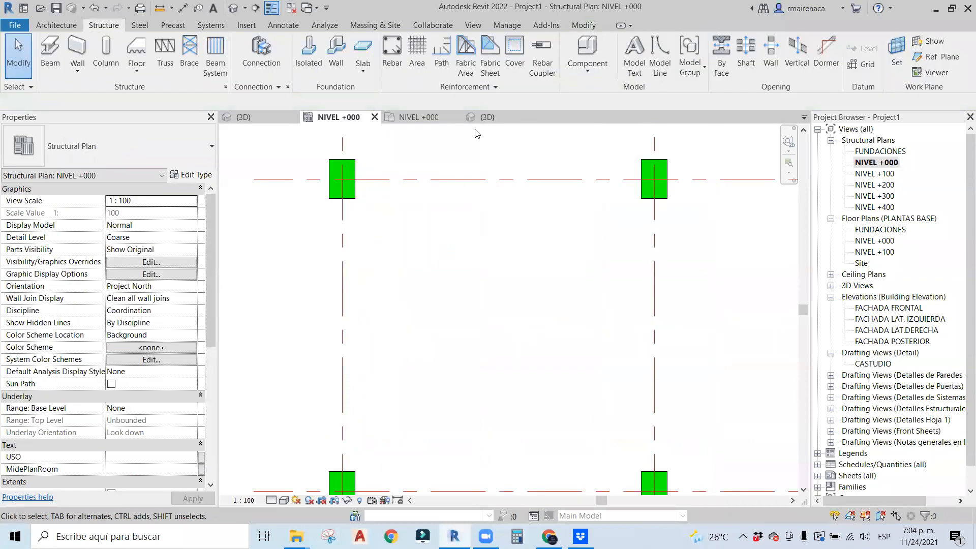
Open the project's materials, search for CON and select Concrete, Cast-in-Place gray.
{"action": "left_click", "coordinate": [506, 25]}
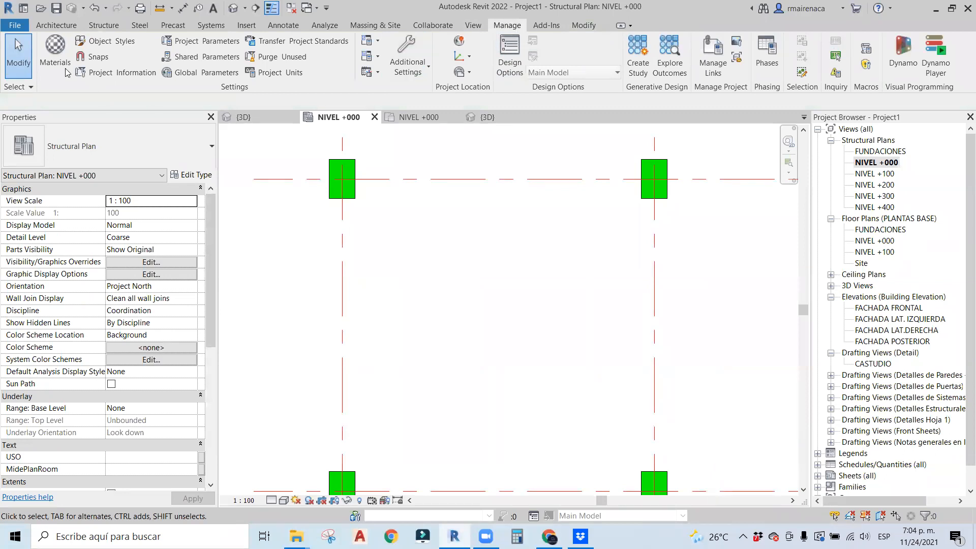
{"action": "left_click", "coordinate": [56, 49]}
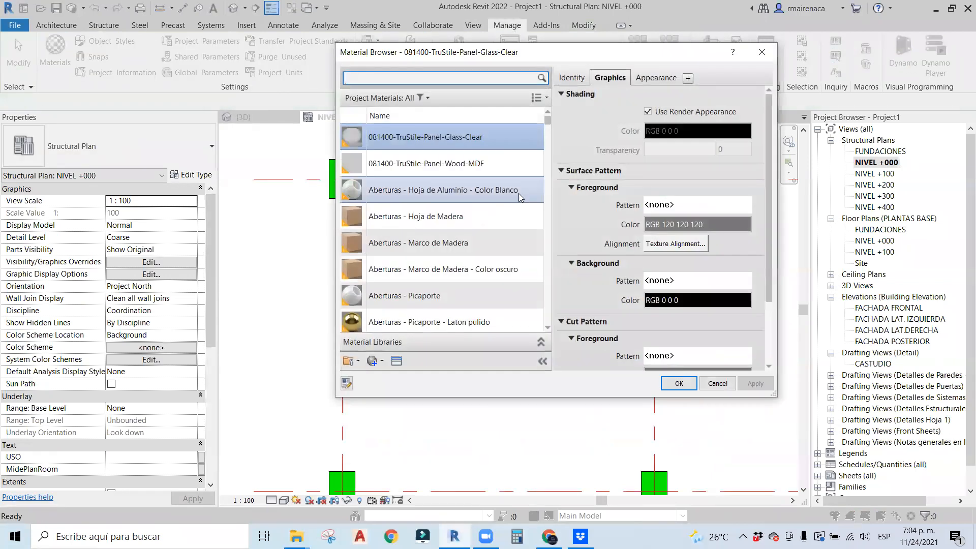
{"action": "left_click", "coordinate": [381, 84]}
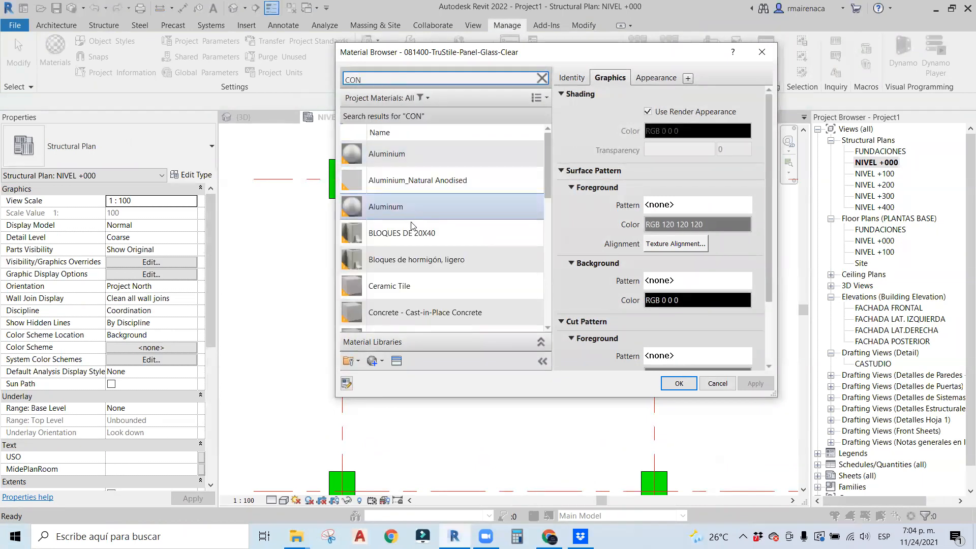
{"action": "scroll", "coordinate": [412, 225], "scroll_direction": "down", "scroll_amount": 5}
{"action": "left_click", "coordinate": [445, 206]}
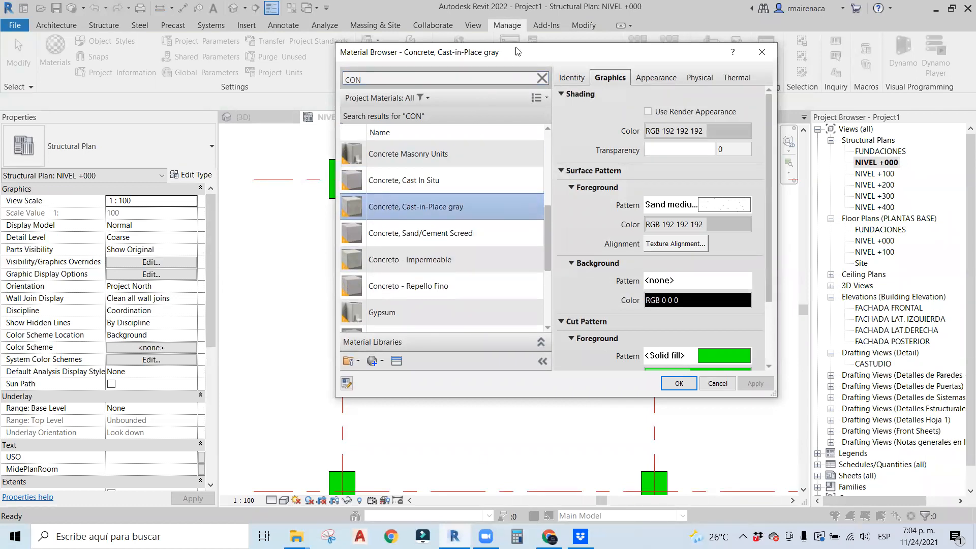
Examine the Shading, Surface Pattern and Cut Pattern graphics settings of Concrete, Cast-in-Place gray.
{"action": "left_click_drag", "start_coordinate": [495, 56], "coordinate": [221, 56]}
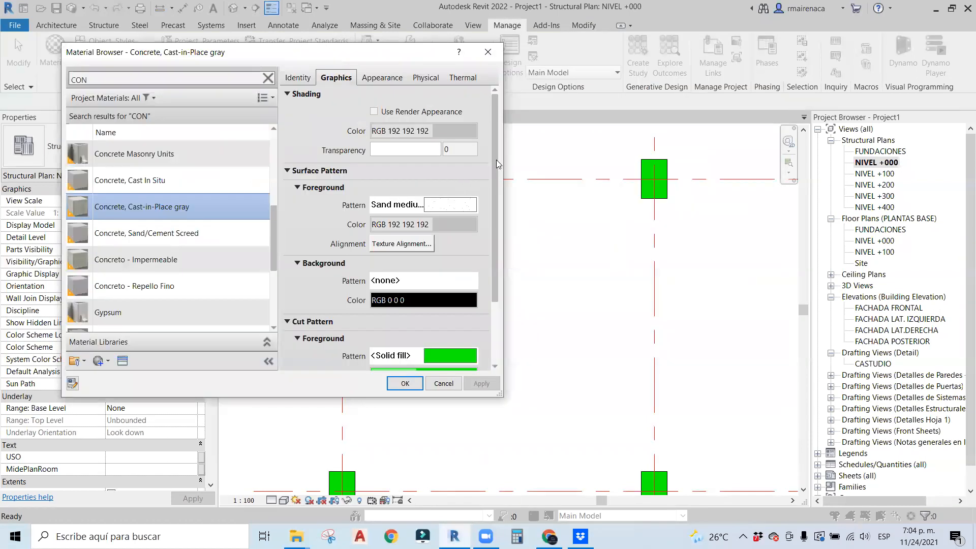
{"action": "left_click_drag", "start_coordinate": [497, 160], "coordinate": [489, 239]}
{"action": "left_click", "coordinate": [288, 237]}
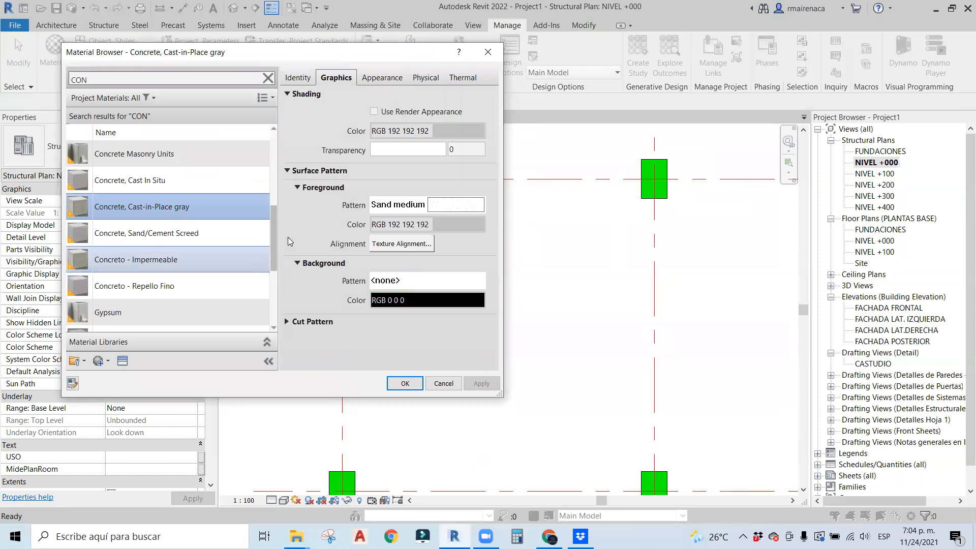
{"action": "left_click", "coordinate": [287, 94]}
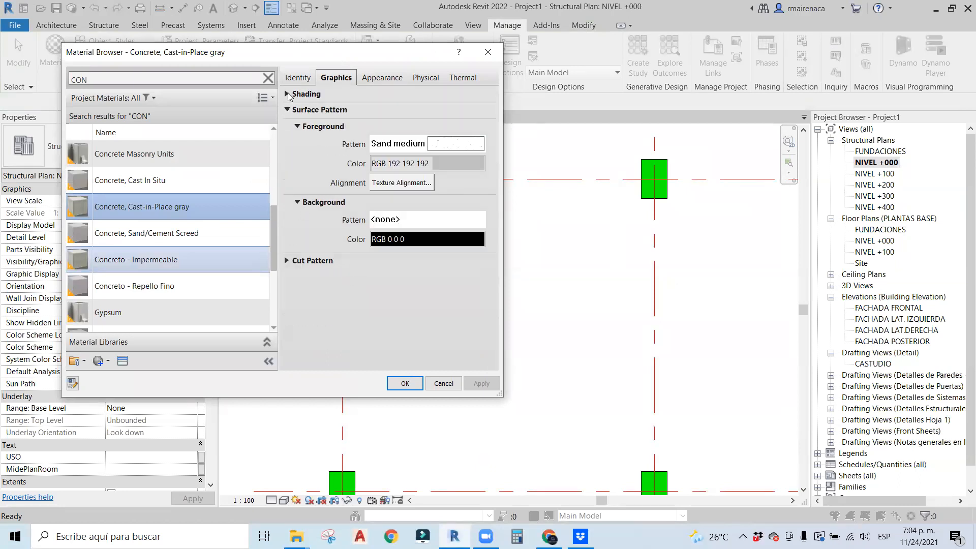
{"action": "left_click", "coordinate": [287, 94]}
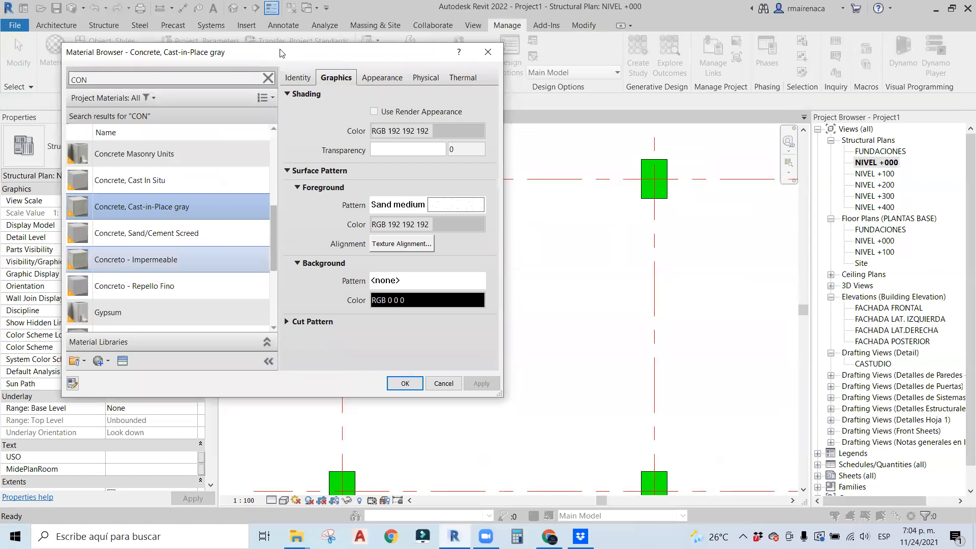
{"action": "left_click_drag", "start_coordinate": [280, 53], "coordinate": [428, 65]}
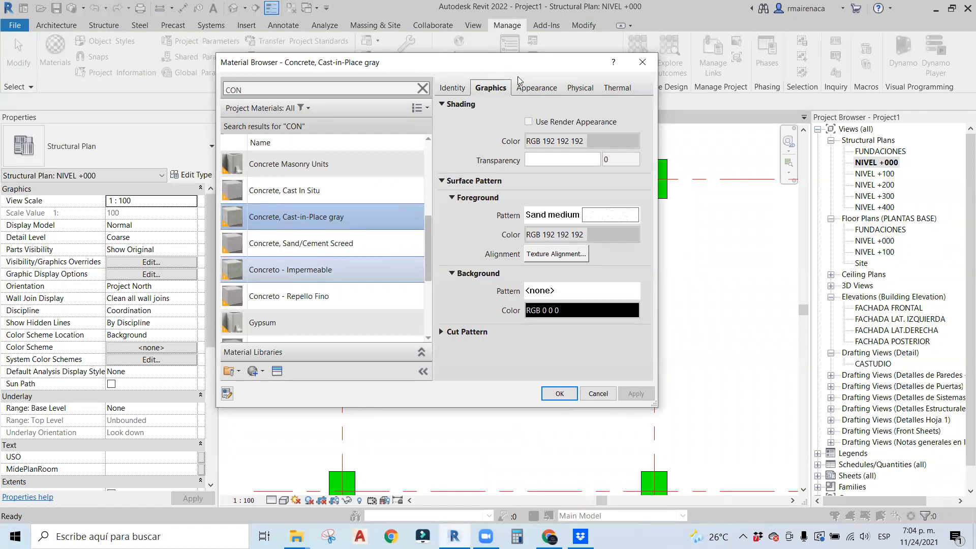
{"action": "left_click_drag", "start_coordinate": [517, 66], "coordinate": [434, 66]}
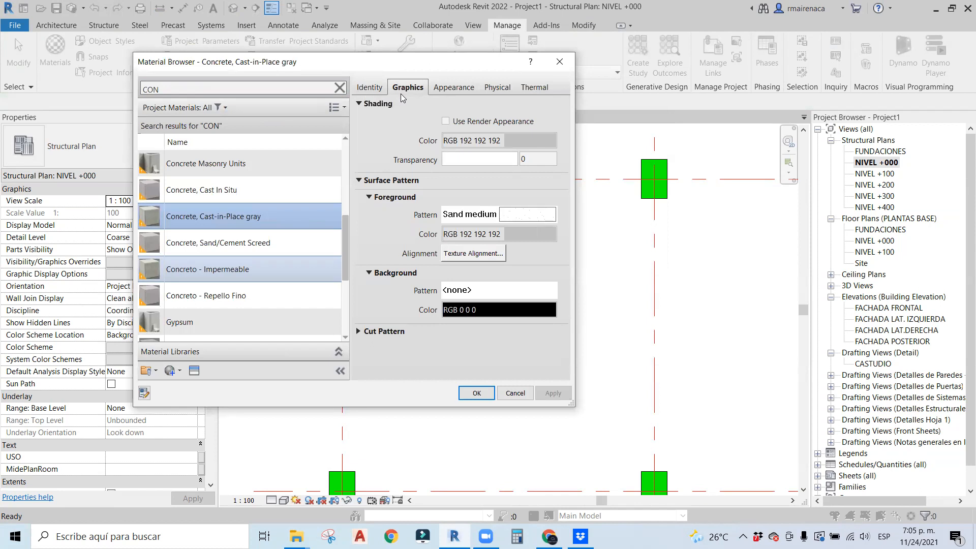
Review the Appearance, Physical and Thermal properties of Concrete, Cast-in-Place gray.
{"action": "left_click", "coordinate": [455, 90]}
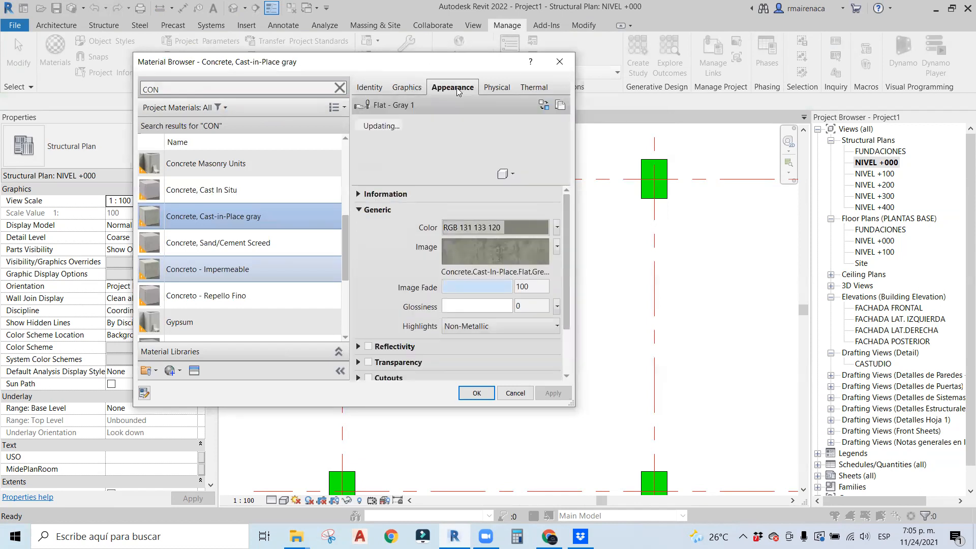
{"action": "left_click", "coordinate": [498, 88]}
{"action": "left_click", "coordinate": [534, 89]}
{"action": "left_click", "coordinate": [497, 88]}
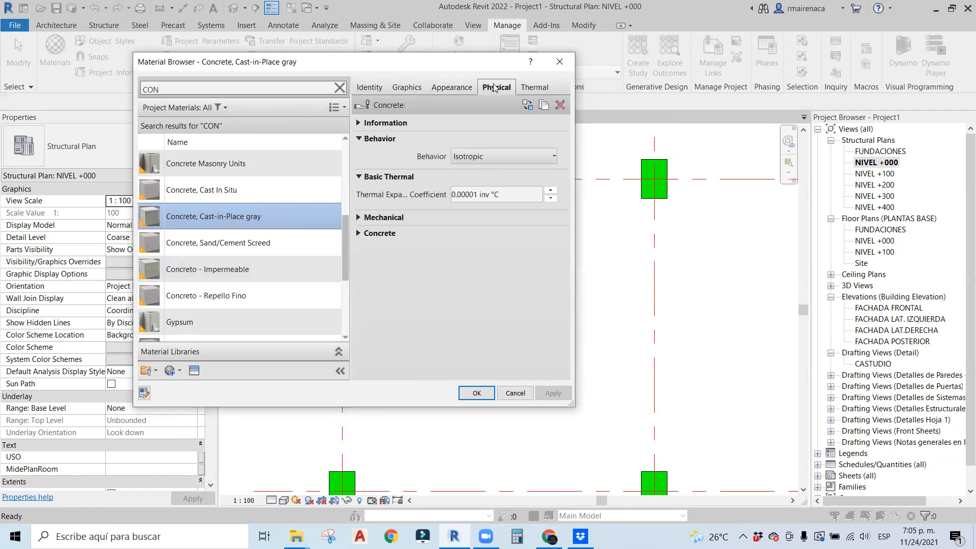
{"action": "left_click", "coordinate": [450, 90]}
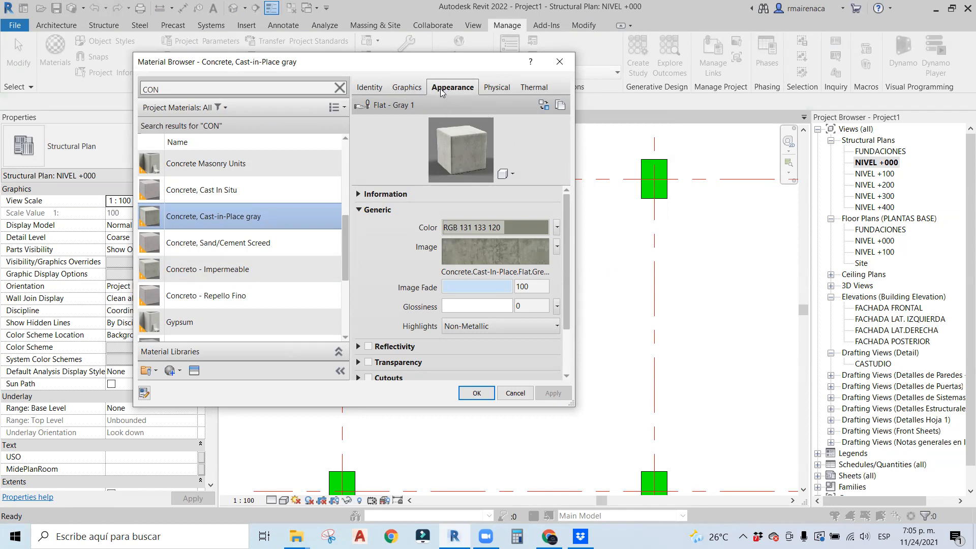
Return to the material's graphics settings and compare its surface pattern with its cut pattern.
{"action": "left_click", "coordinate": [397, 94]}
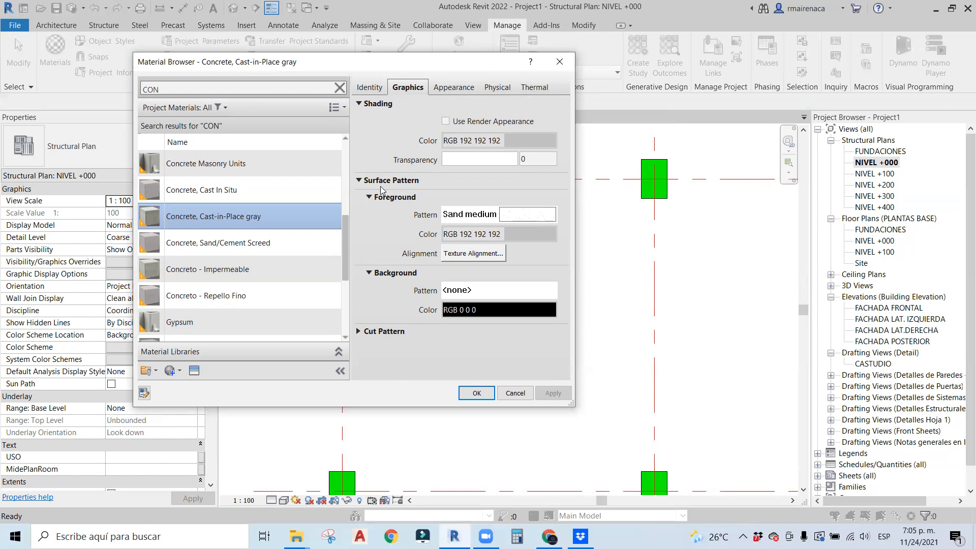
{"action": "left_click", "coordinate": [359, 181]}
{"action": "left_click", "coordinate": [358, 107]}
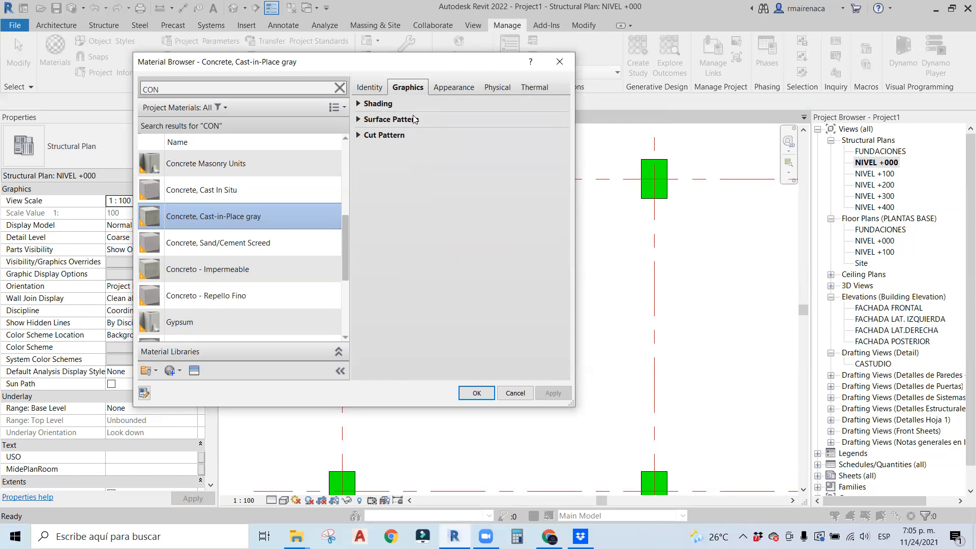
{"action": "left_click", "coordinate": [359, 120]}
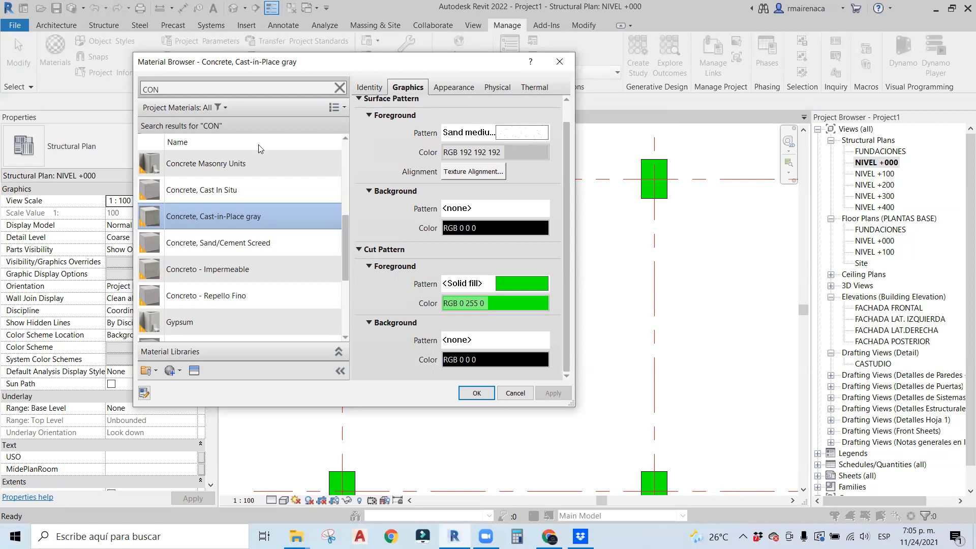
Browse the drafting fill patterns available for the cut pattern foreground of Concrete, Cast-in-Place gray.
{"action": "left_click_drag", "start_coordinate": [478, 67], "coordinate": [235, 79]}
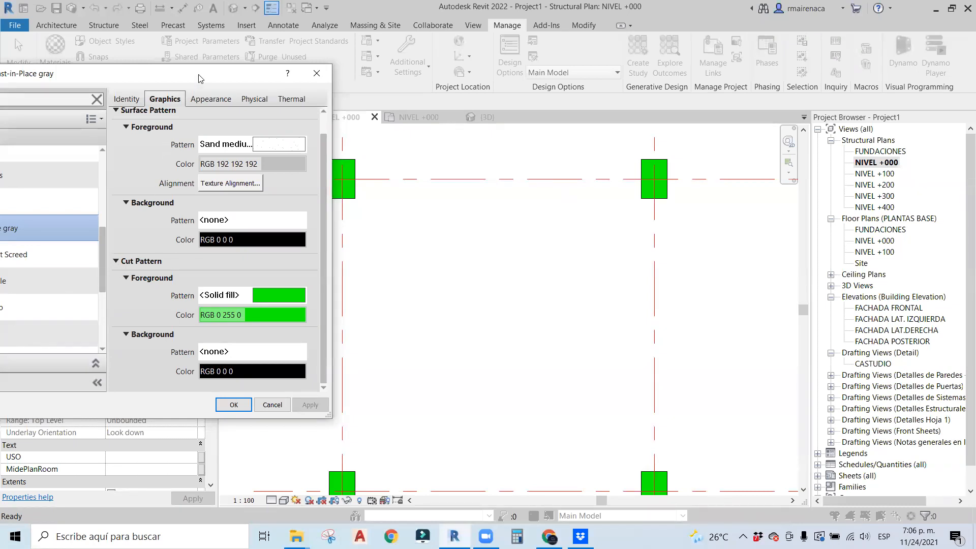
{"action": "left_click_drag", "start_coordinate": [202, 76], "coordinate": [281, 48]}
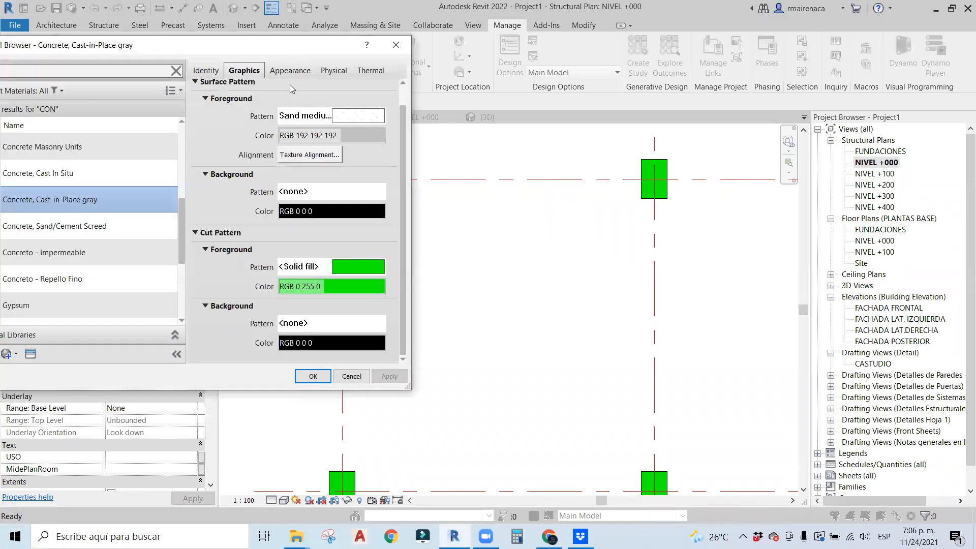
{"action": "left_click", "coordinate": [339, 267]}
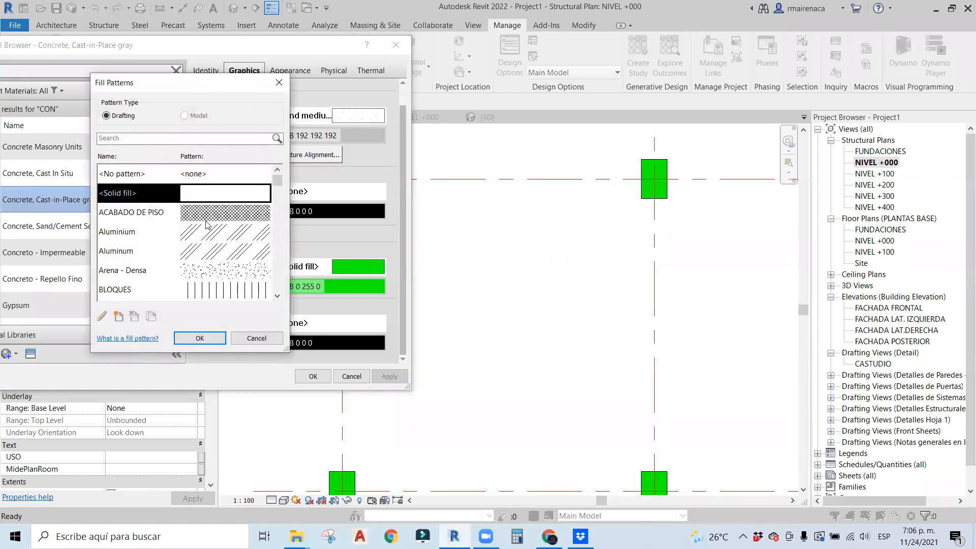
{"action": "scroll", "coordinate": [204, 238], "scroll_direction": "down", "scroll_amount": 3}
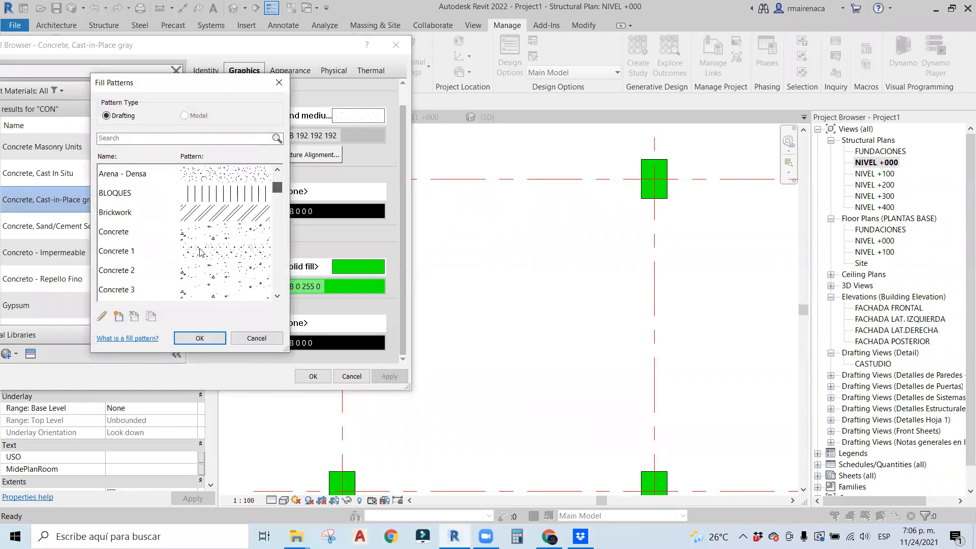
{"action": "left_click", "coordinate": [279, 82]}
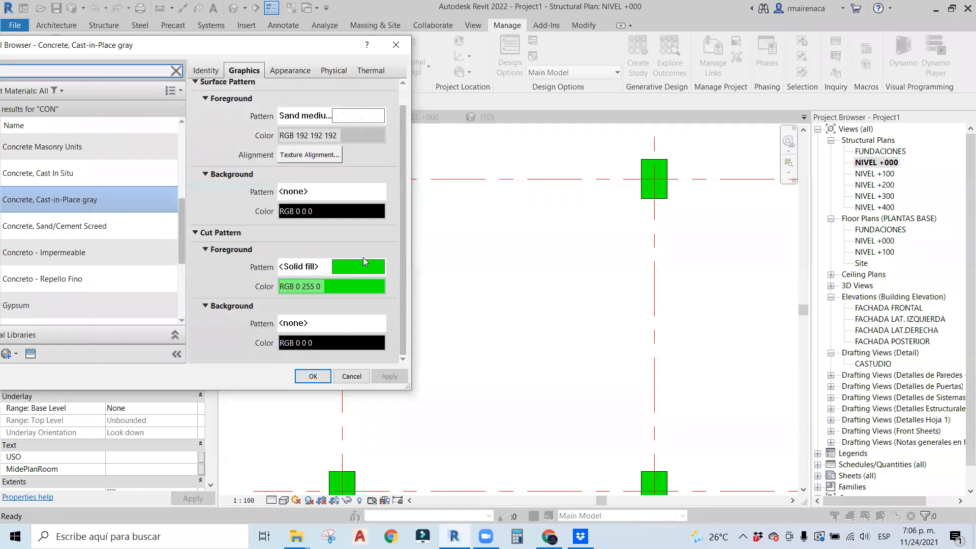
Change the cut pattern foreground color of Concrete, Cast-in-Place gray to RGB 128 128 128 and check the columns in plan.
{"action": "left_click", "coordinate": [311, 286]}
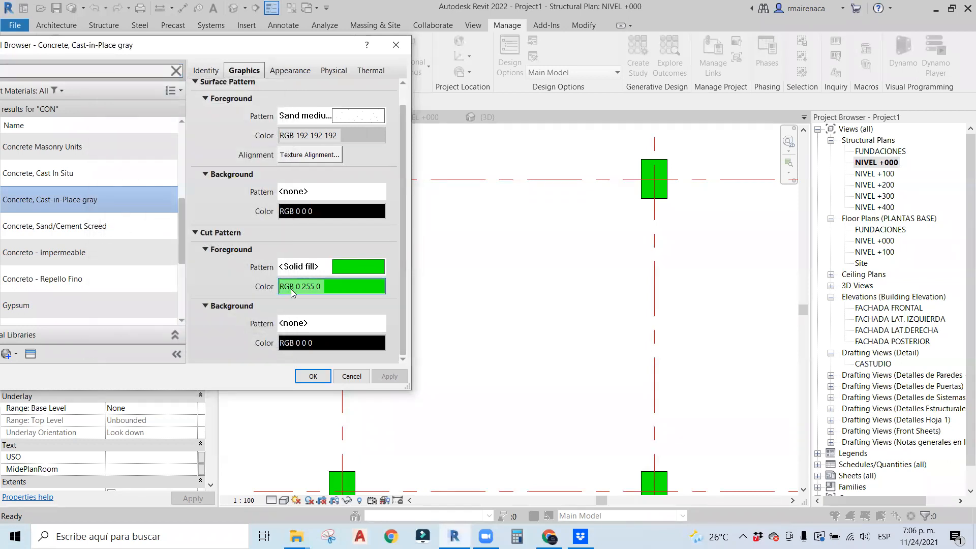
{"action": "left_click", "coordinate": [112, 196]}
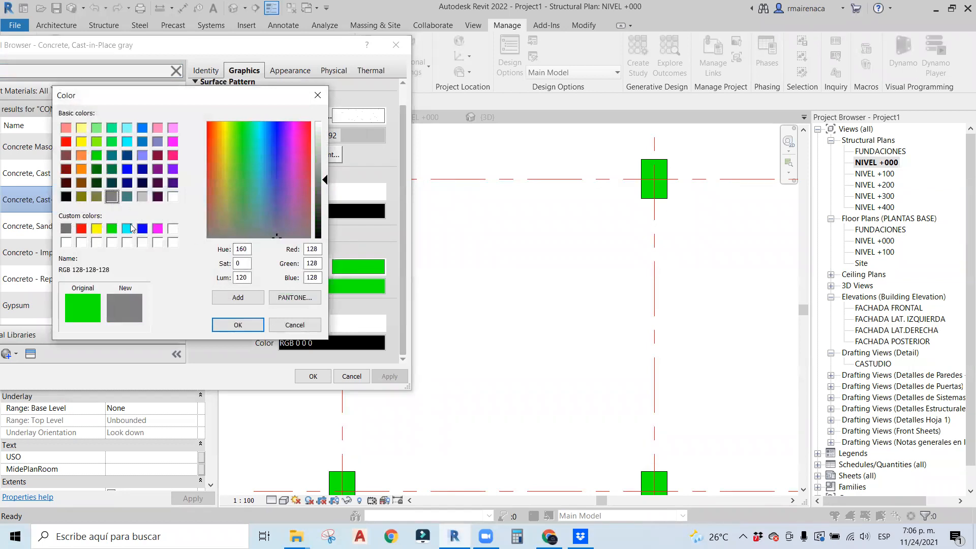
{"action": "left_click", "coordinate": [238, 324]}
{"action": "left_click", "coordinate": [316, 375]}
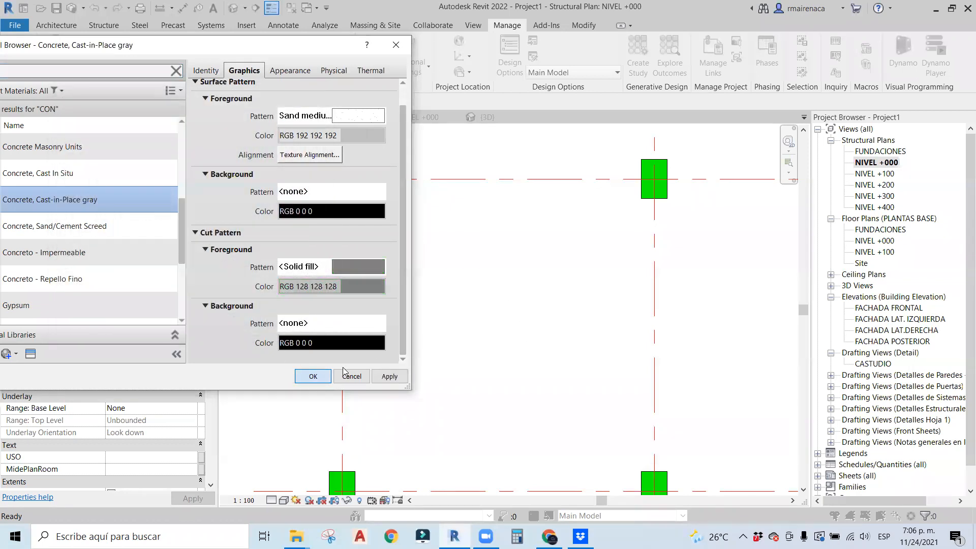
{"action": "scroll", "coordinate": [490, 266], "scroll_direction": "down", "scroll_amount": 5}
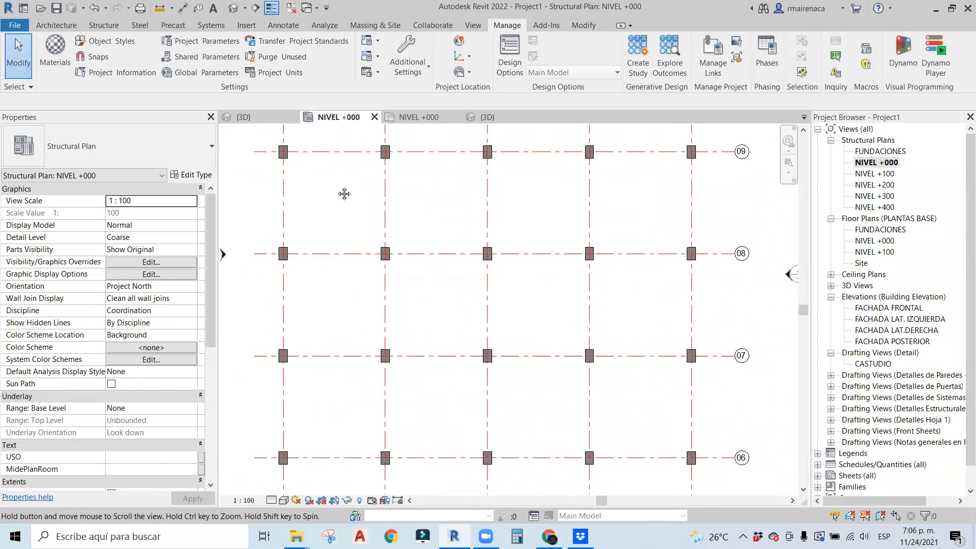
{"action": "middle_click_drag", "start_coordinate": [496, 283], "coordinate": [529, 299]}
{"action": "scroll", "coordinate": [474, 211], "scroll_direction": "up", "scroll_amount": 4}
{"action": "middle_click_drag", "start_coordinate": [473, 212], "coordinate": [509, 253]}
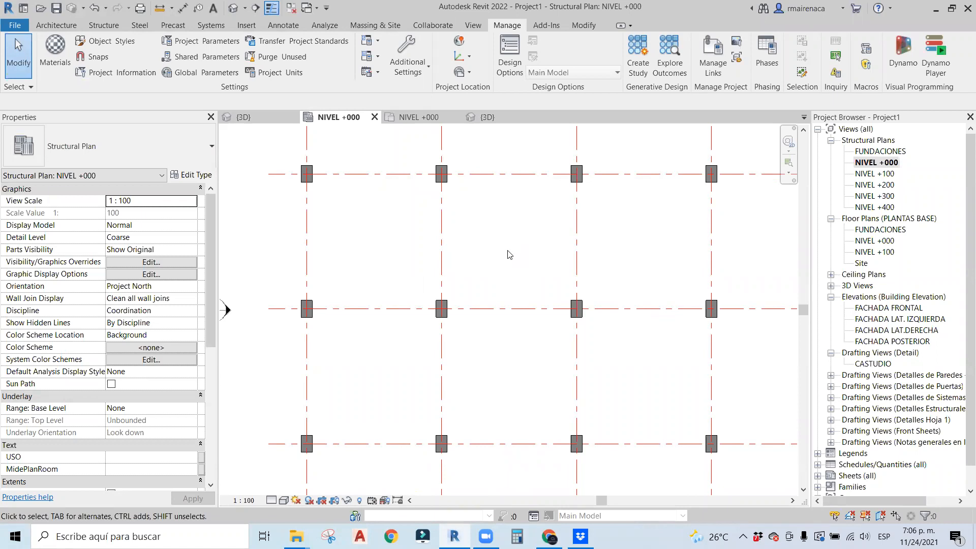
Open the structural material of the column at grids 01 and 09 for editing.
{"action": "left_click", "coordinate": [313, 182]}
{"action": "scroll", "coordinate": [170, 366], "scroll_direction": "down", "scroll_amount": 5}
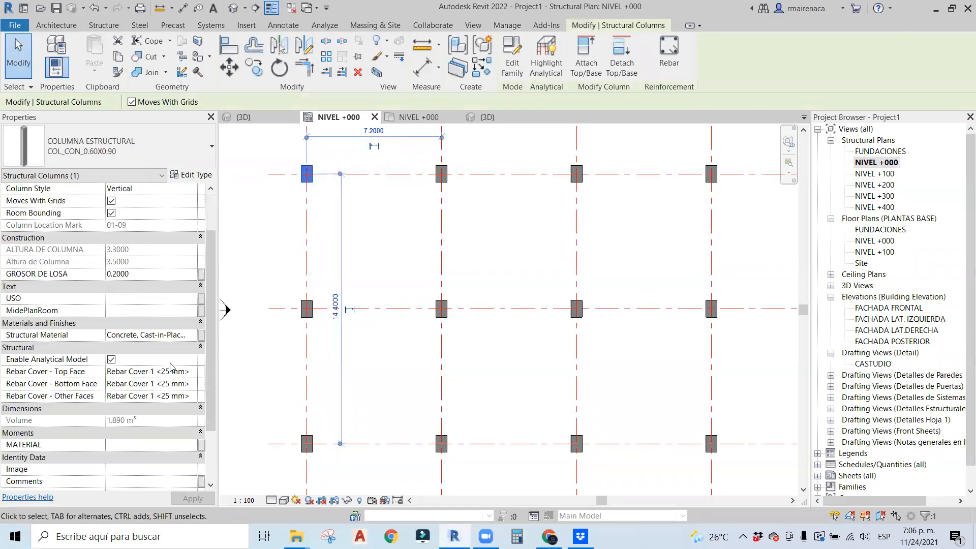
{"action": "scroll", "coordinate": [172, 356], "scroll_direction": "down", "scroll_amount": 3}
{"action": "left_click", "coordinate": [192, 298]}
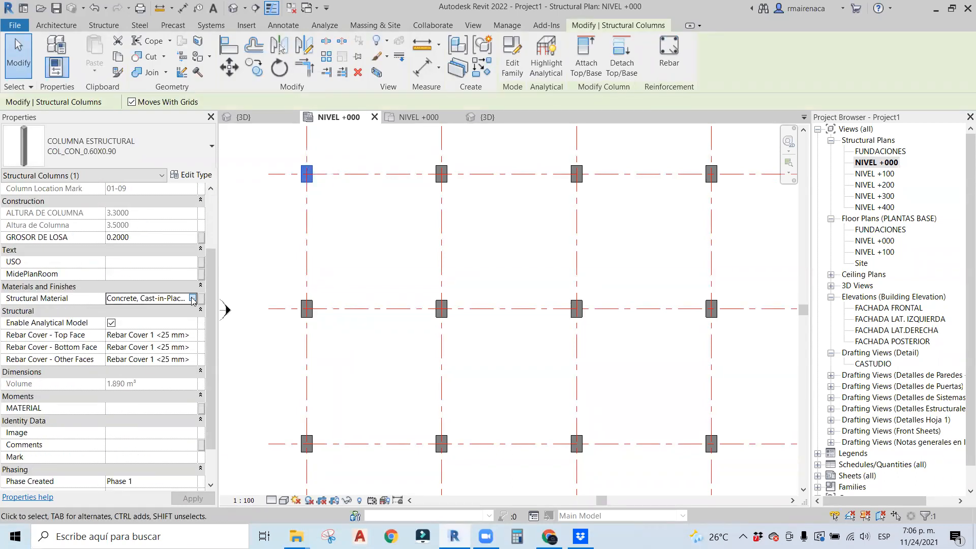
{"action": "left_click", "coordinate": [192, 299]}
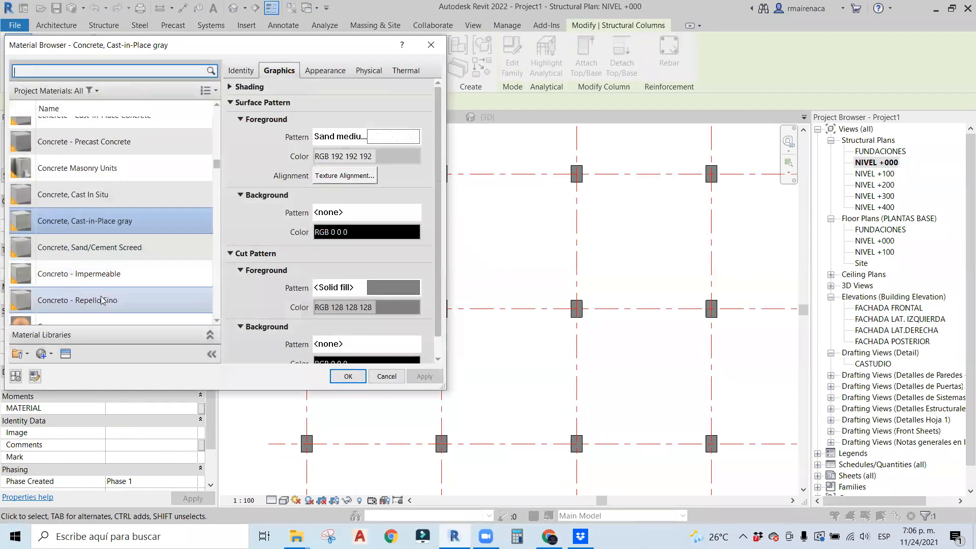
Duplicate Concrete, Cast-in-Place gray and name the copy Concrete, Cast-in-Place gray 02.
{"action": "right_click", "coordinate": [99, 226]}
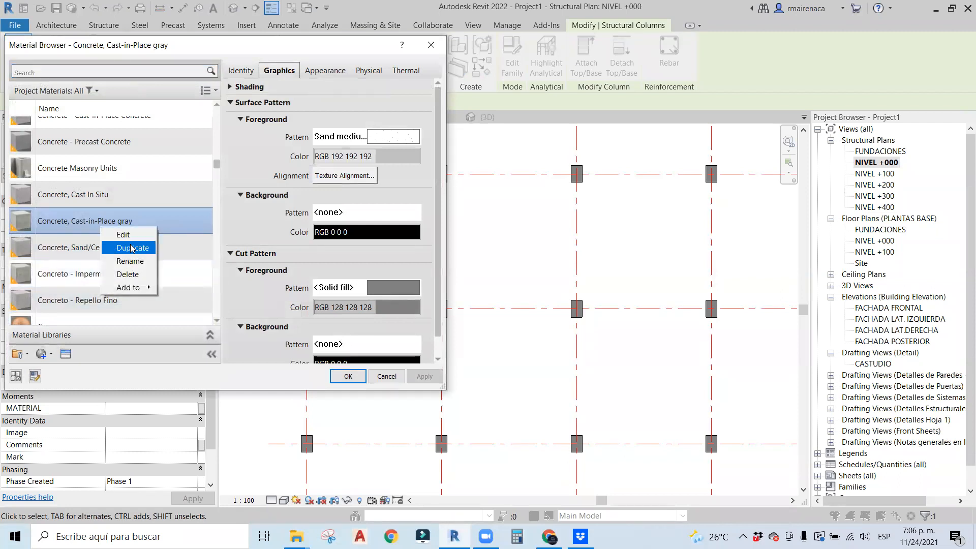
{"action": "left_click", "coordinate": [127, 245]}
{"action": "mouse_move", "coordinate": [144, 220]}
{"action": "left_mouse_down"}
{"action": "mouse_move", "coordinate": [124, 229]}
{"action": "mouse_move", "coordinate": [135, 221]}
{"action": "left_mouse_up"}
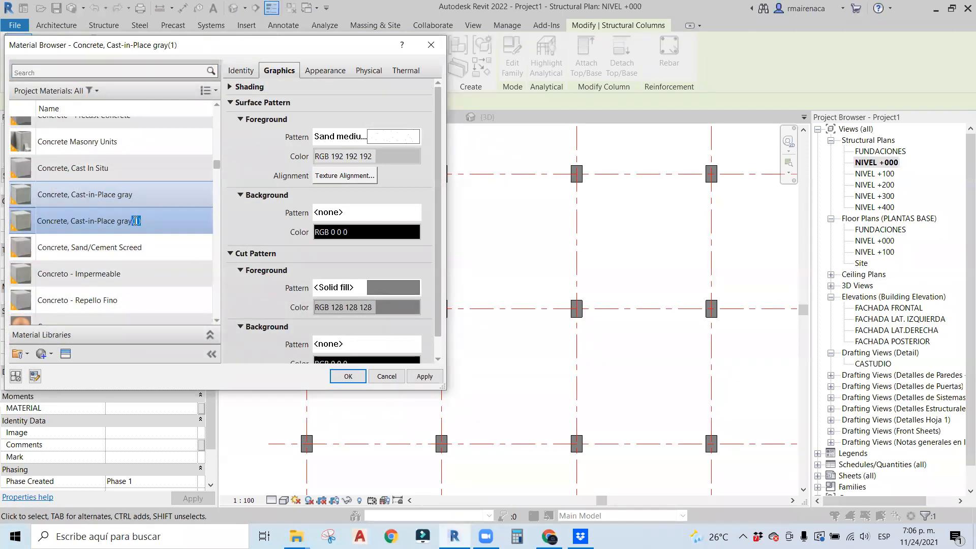
{"action": "key", "text": "BackSpace"}
{"action": "key", "text": "BackSpace"}
{"action": "type", "text": "y 02"}
{"action": "key", "text": "Return"}
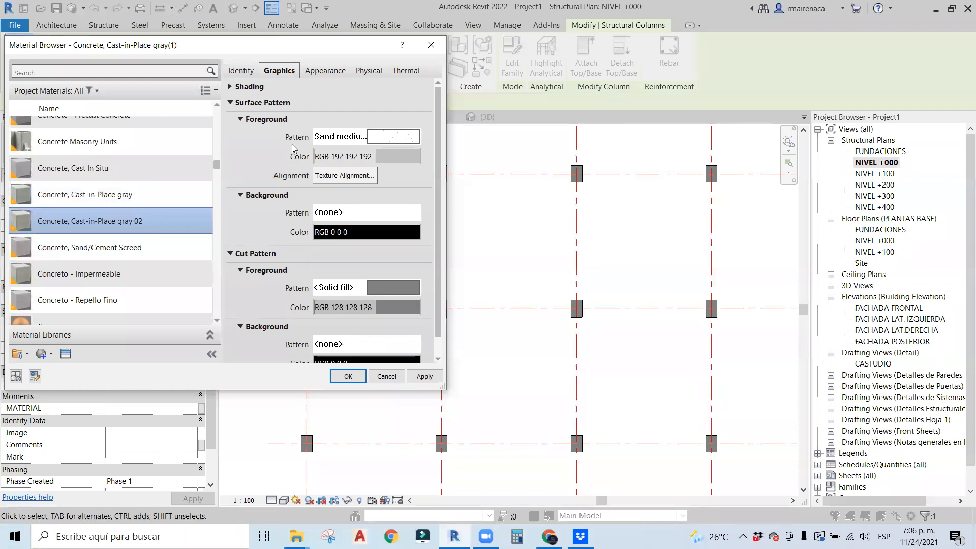
Set the cut pattern foreground color of Concrete, Cast-in-Place gray 02 to green and assign the material to the selected column.
{"action": "left_click", "coordinate": [322, 72]}
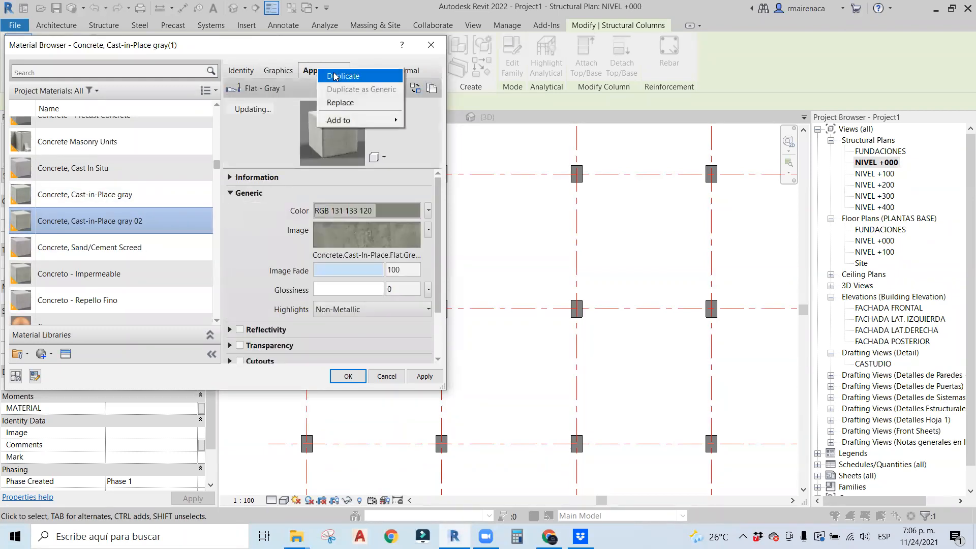
{"action": "left_click", "coordinate": [279, 73]}
{"action": "left_click", "coordinate": [378, 311]}
{"action": "left_click", "coordinate": [133, 156]}
{"action": "left_click", "coordinate": [272, 323]}
{"action": "left_click", "coordinate": [348, 376]}
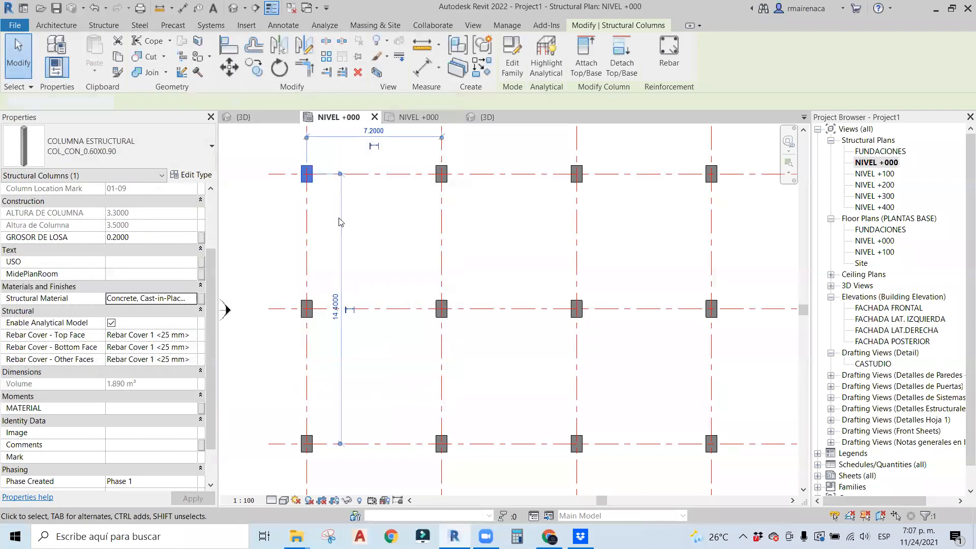
Compare the cut fill of the column at grids 01 and 09 with the neighbouring columns in plan.
{"action": "left_click", "coordinate": [275, 157]}
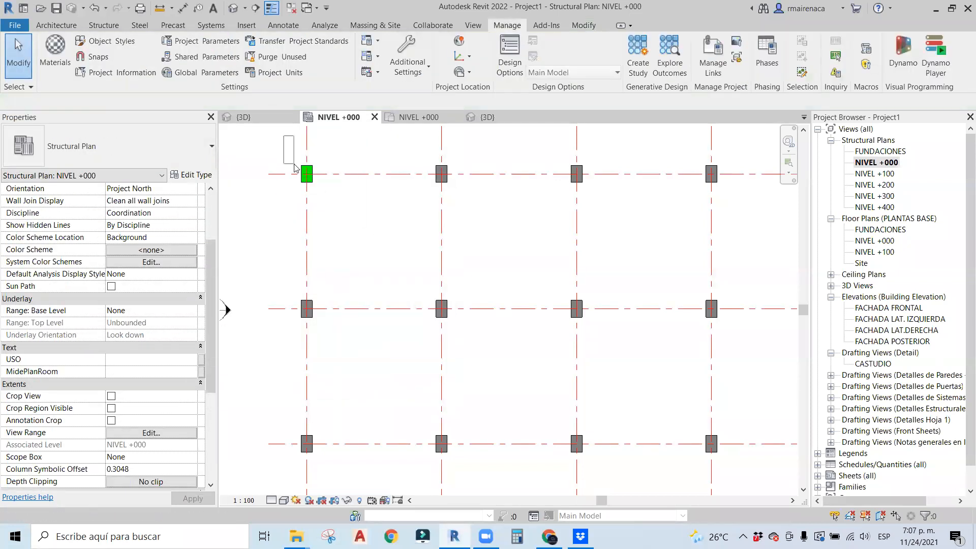
{"action": "left_click", "coordinate": [298, 179]}
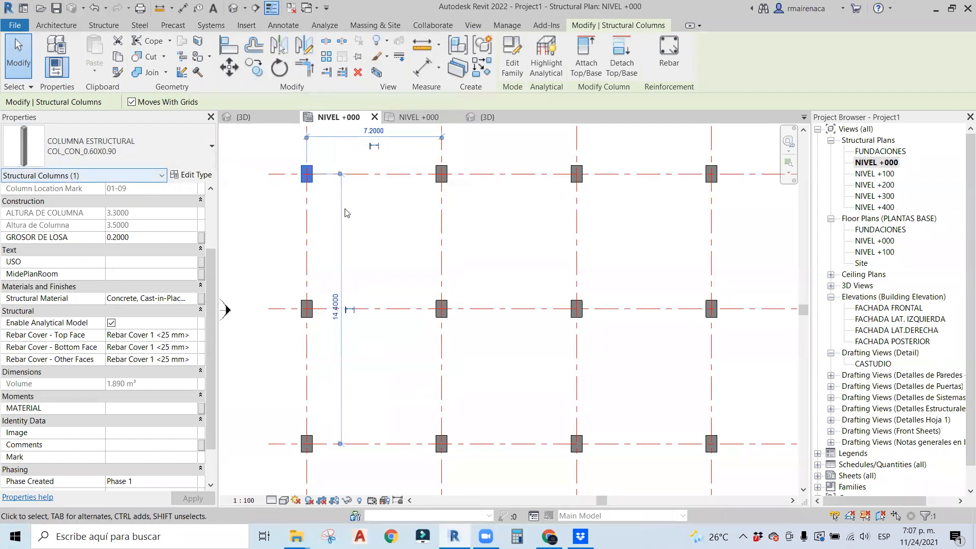
{"action": "left_click", "coordinate": [391, 219]}
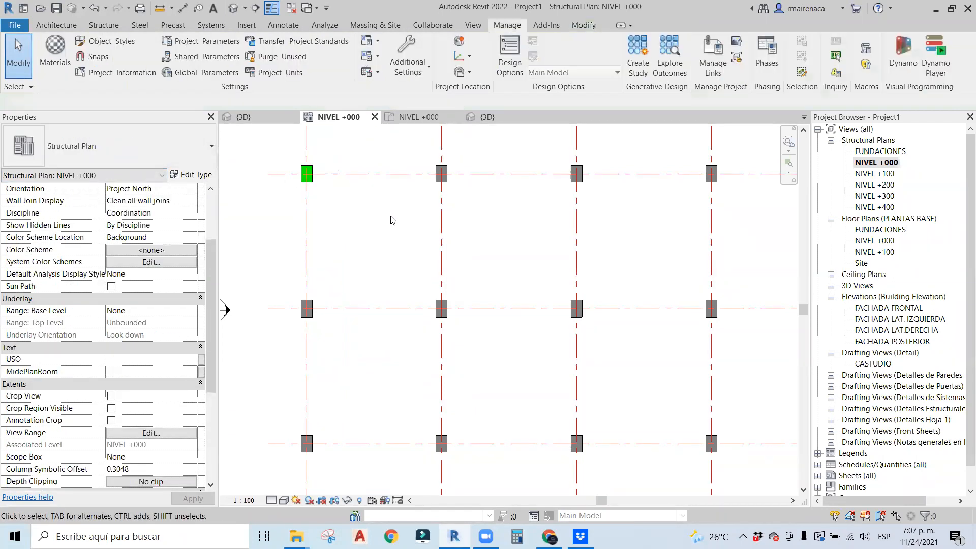
{"action": "middle_click_drag", "start_coordinate": [391, 220], "coordinate": [453, 224]}
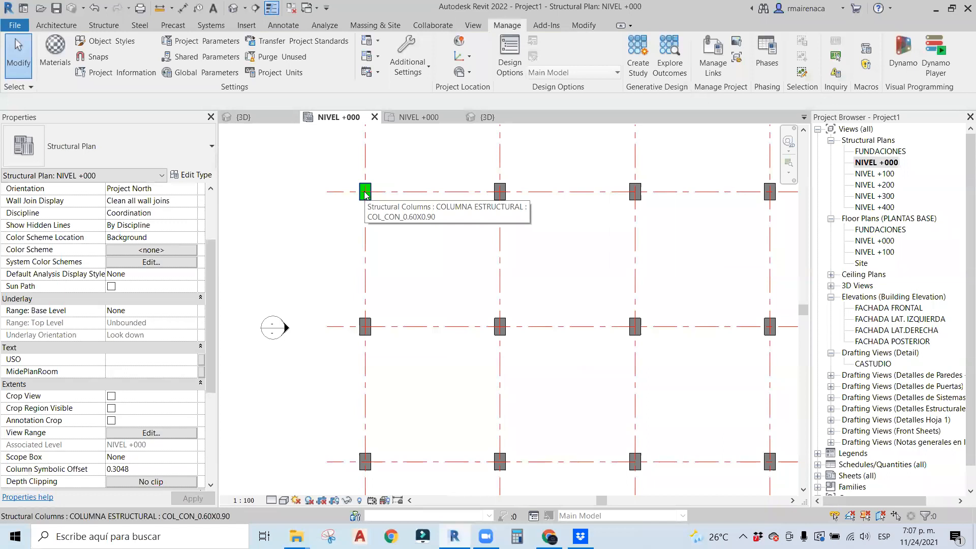
{"action": "left_click_drag", "start_coordinate": [317, 164], "coordinate": [333, 178]}
{"action": "scroll", "coordinate": [347, 176], "scroll_direction": "up", "scroll_amount": 2}
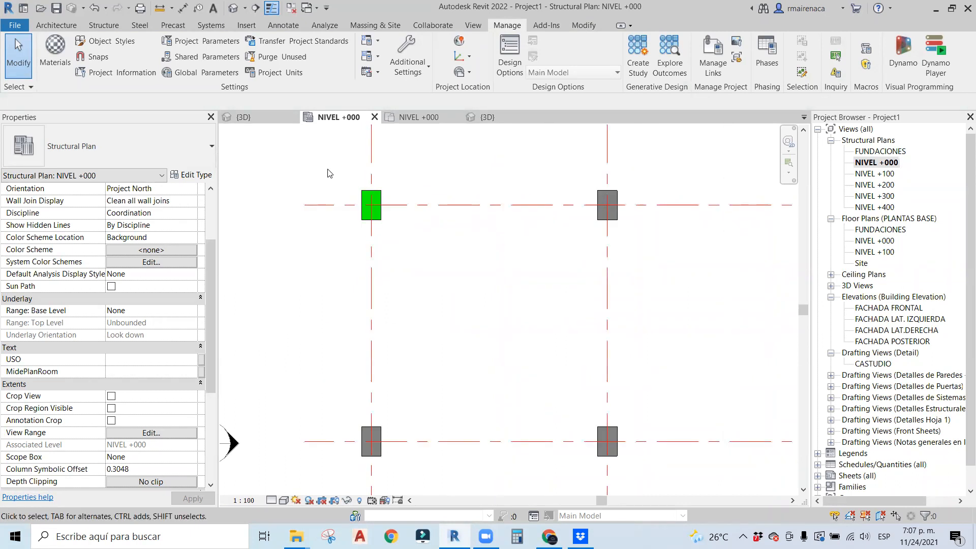
{"action": "mouse_move", "coordinate": [335, 163]}
{"action": "left_mouse_down"}
{"action": "mouse_move", "coordinate": [634, 271]}
{"action": "mouse_move", "coordinate": [338, 192]}
{"action": "mouse_move", "coordinate": [343, 174]}
{"action": "mouse_move", "coordinate": [434, 261]}
{"action": "mouse_move", "coordinate": [326, 163]}
{"action": "left_mouse_up"}
{"action": "scroll", "coordinate": [402, 193], "scroll_direction": "up", "scroll_amount": 3}
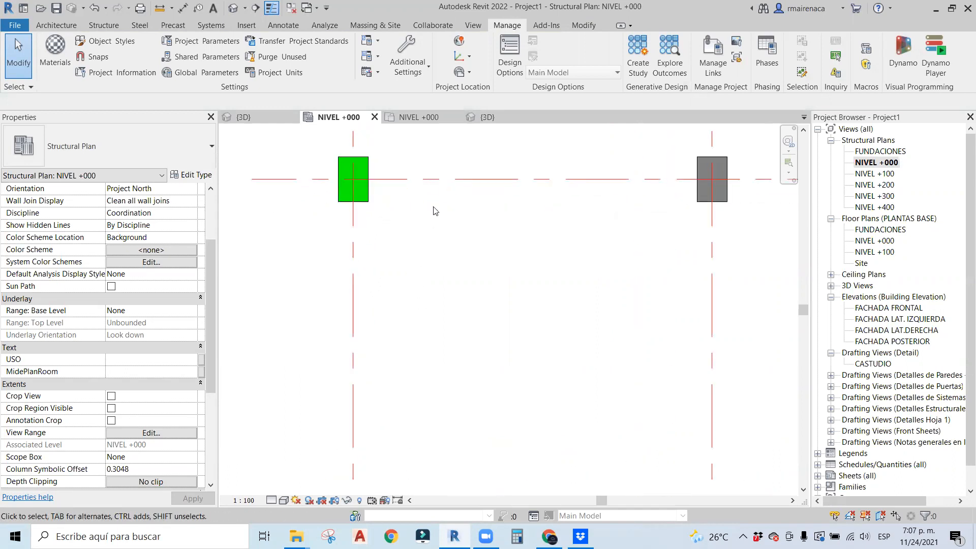
Copy the structural material Concrete, Cast-in-Place gray from the column at grids 02 and 09 to the green column at 01 and 09.
{"action": "left_click", "coordinate": [703, 205]}
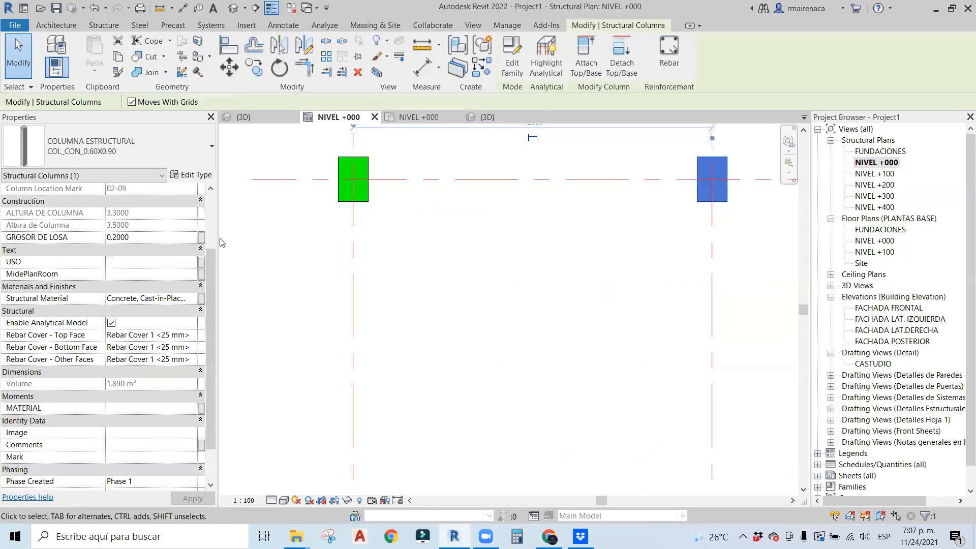
{"action": "left_click_drag", "start_coordinate": [223, 243], "coordinate": [339, 244]}
{"action": "left_click", "coordinate": [285, 299]}
{"action": "left_click_drag", "start_coordinate": [293, 301], "coordinate": [166, 307]}
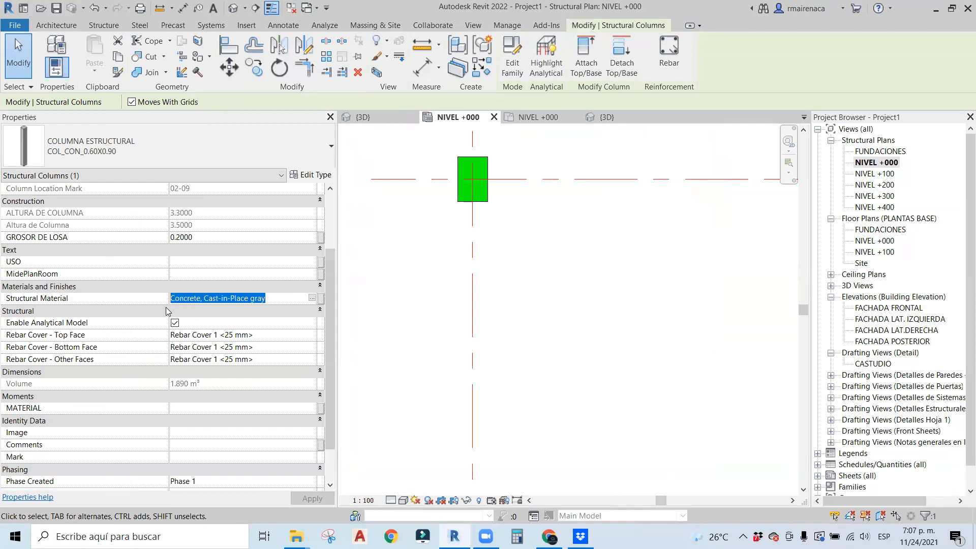
{"action": "left_click", "coordinate": [399, 262]}
{"action": "left_click", "coordinate": [485, 201]}
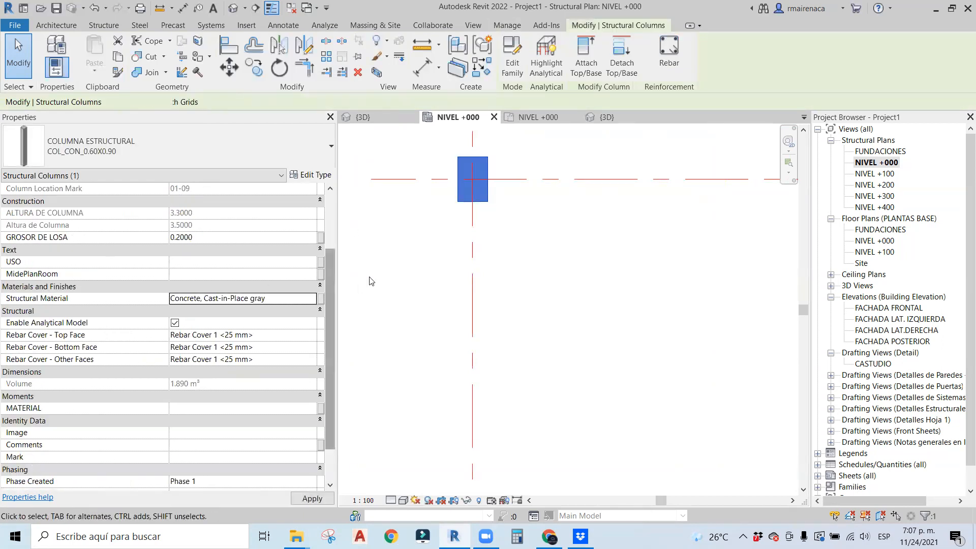
{"action": "left_click", "coordinate": [396, 266]}
{"action": "scroll", "coordinate": [425, 255], "scroll_direction": "down", "scroll_amount": 1}
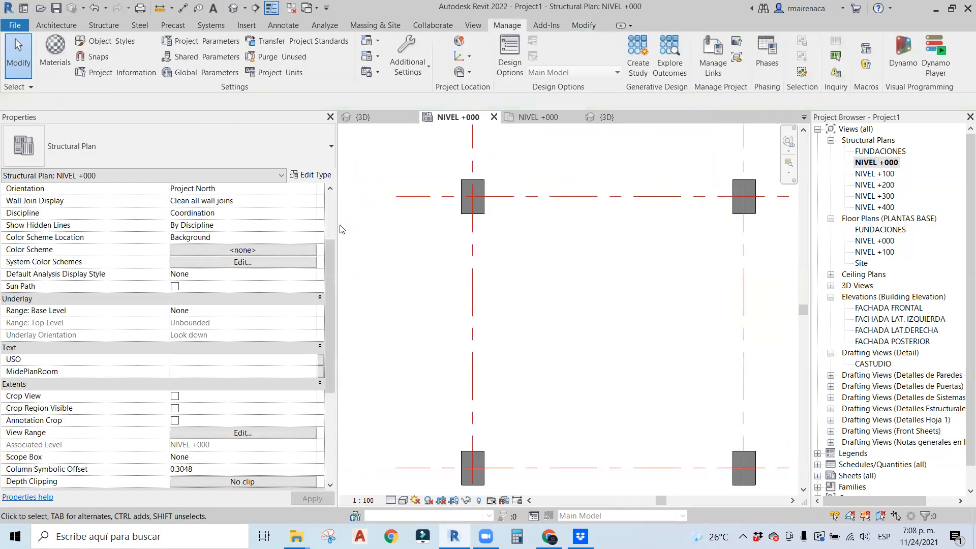
{"action": "left_click_drag", "start_coordinate": [339, 229], "coordinate": [198, 230]}
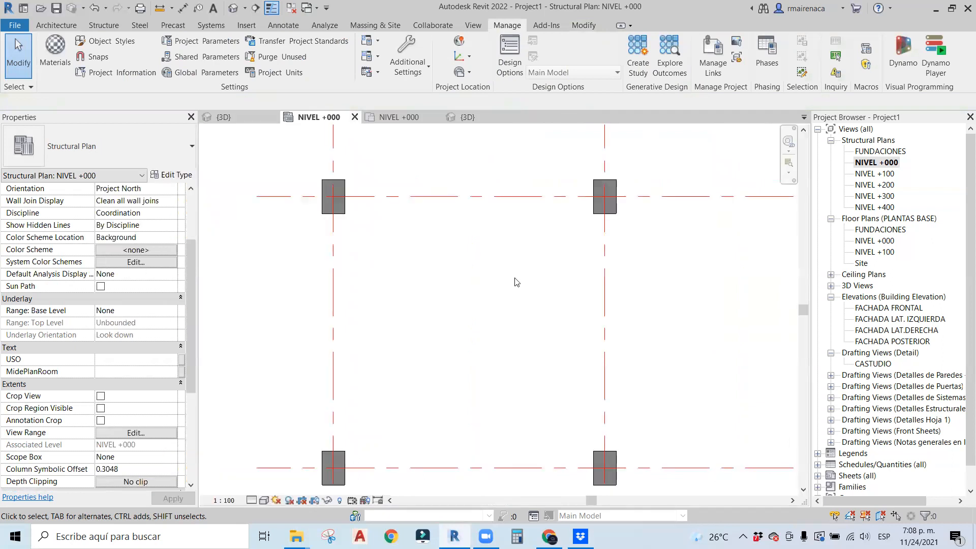
Open the FACHADA LAT. IZQUIERDA elevation from its marker in plan and inspect the columns between NIVEL +000 and NIVEL +100.
{"action": "scroll", "coordinate": [516, 282], "scroll_direction": "down", "scroll_amount": 2}
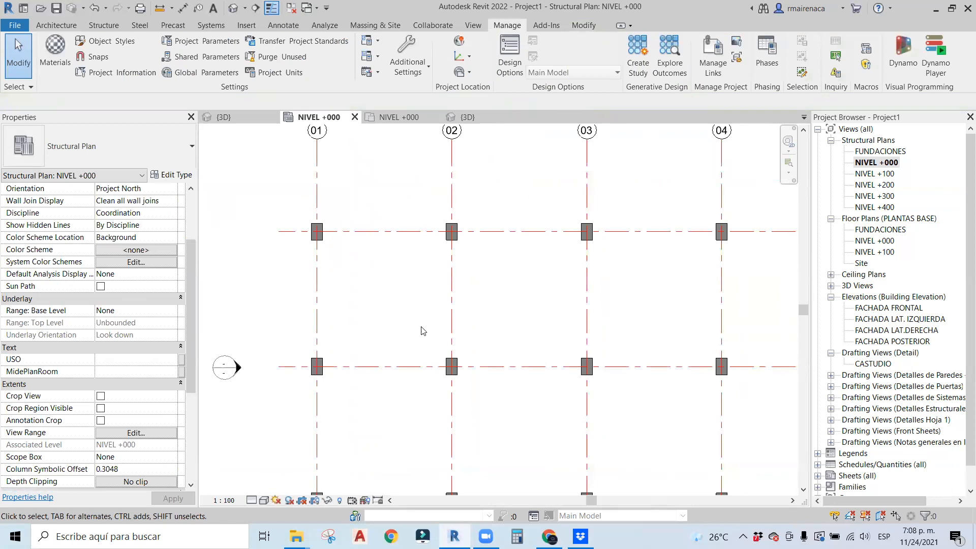
{"action": "scroll", "coordinate": [424, 331], "scroll_direction": "down", "scroll_amount": 2}
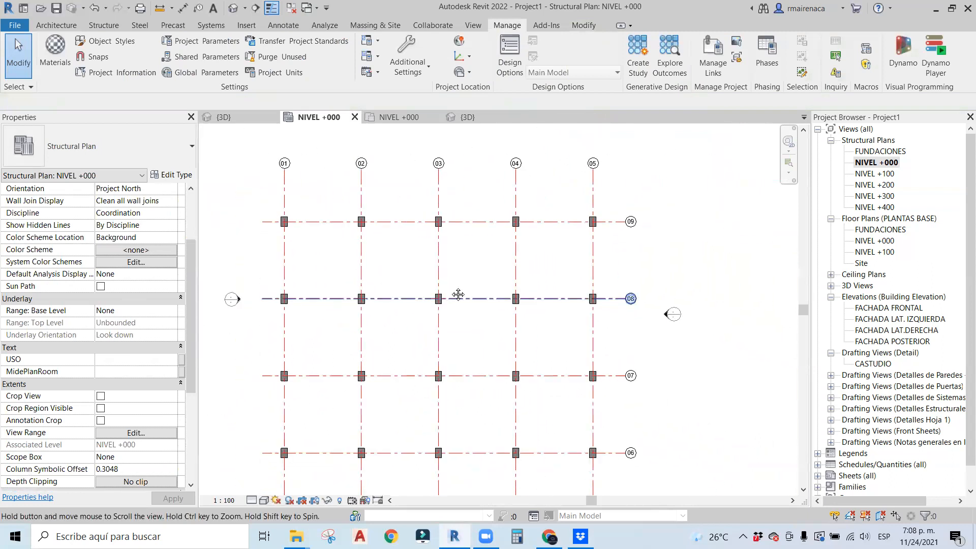
{"action": "scroll", "coordinate": [446, 272], "scroll_direction": "down", "scroll_amount": 1}
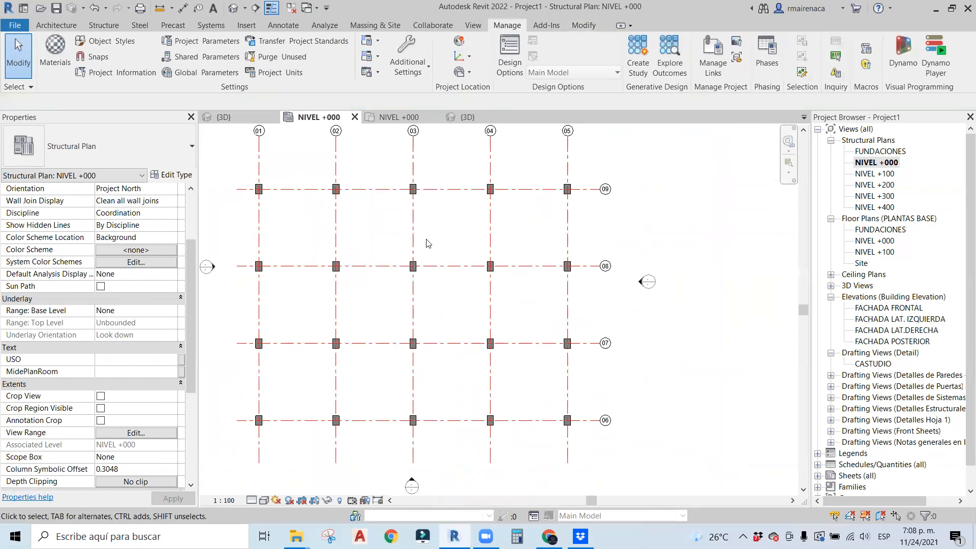
{"action": "middle_click_drag", "start_coordinate": [249, 295], "coordinate": [456, 282]}
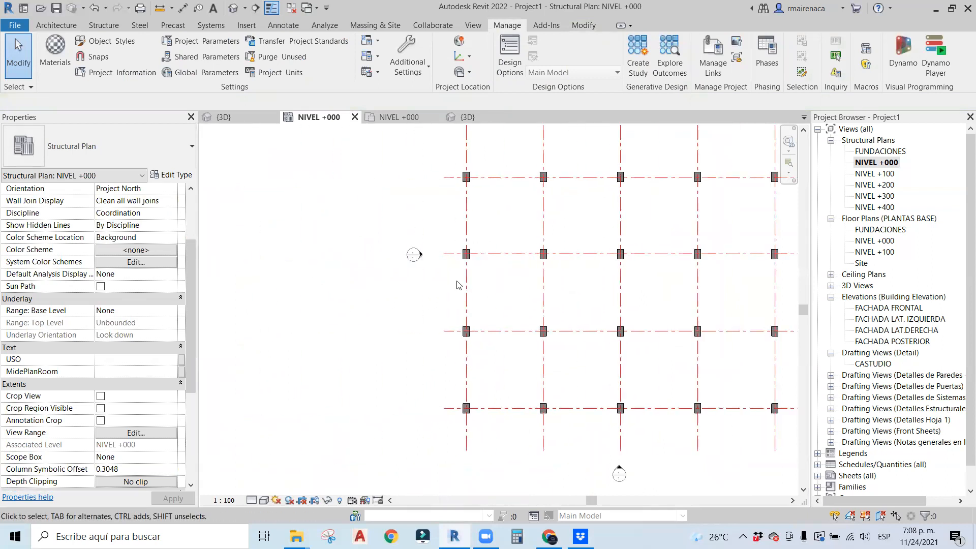
{"action": "double_click", "coordinate": [419, 254]}
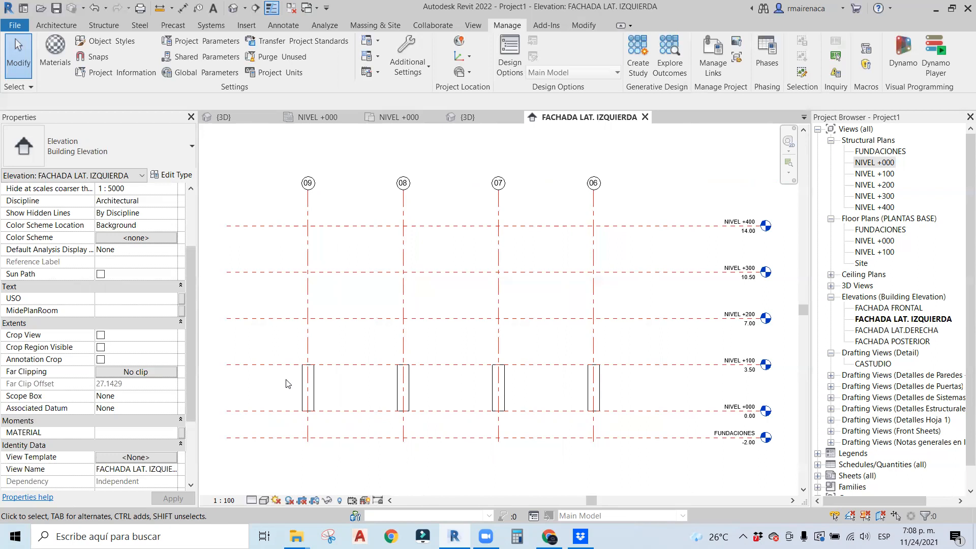
{"action": "scroll", "coordinate": [661, 392], "scroll_direction": "up", "scroll_amount": 5}
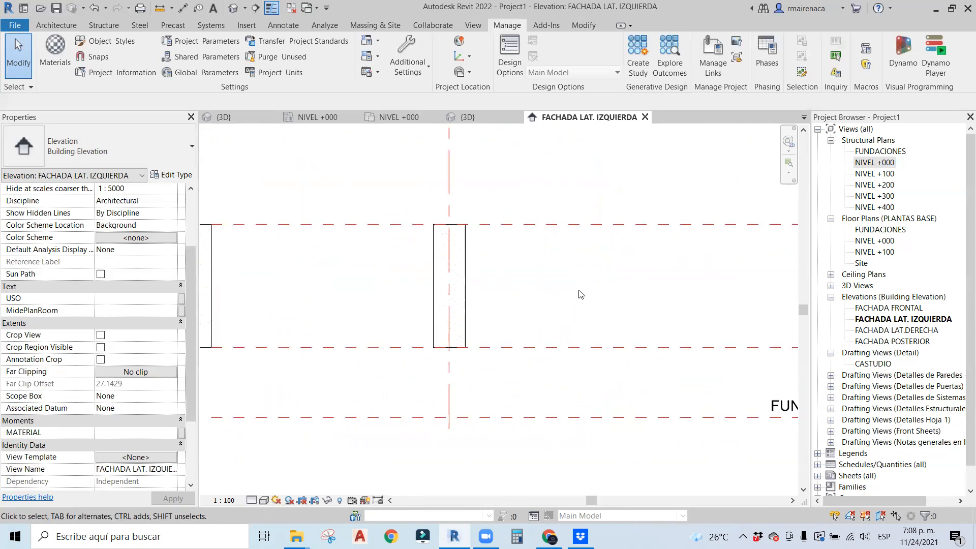
Draw a Diagonal Crosshatch filled region about 4.20 by 0.30 m across the top of the grid 06 column, directly below NIVEL +100.
{"action": "left_click", "coordinate": [434, 260]}
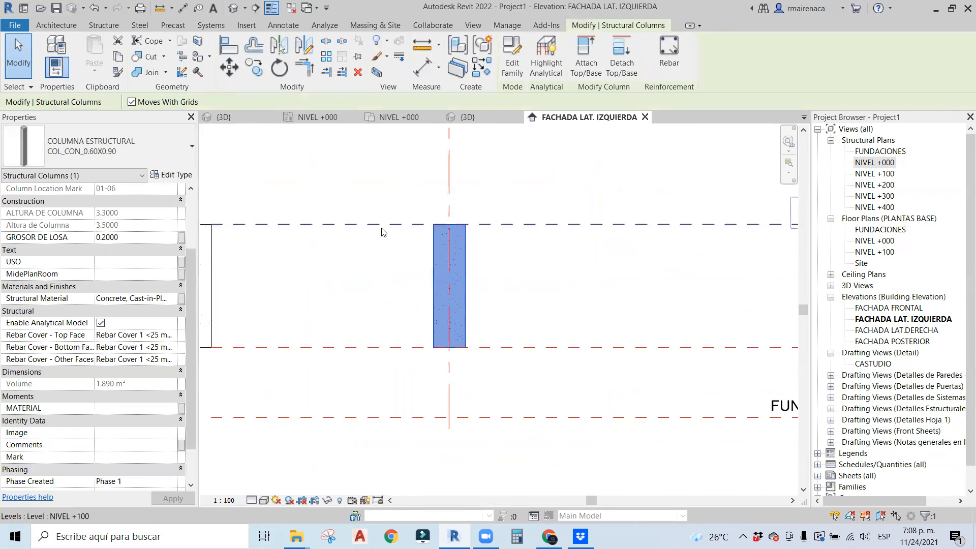
{"action": "left_click", "coordinate": [387, 175]}
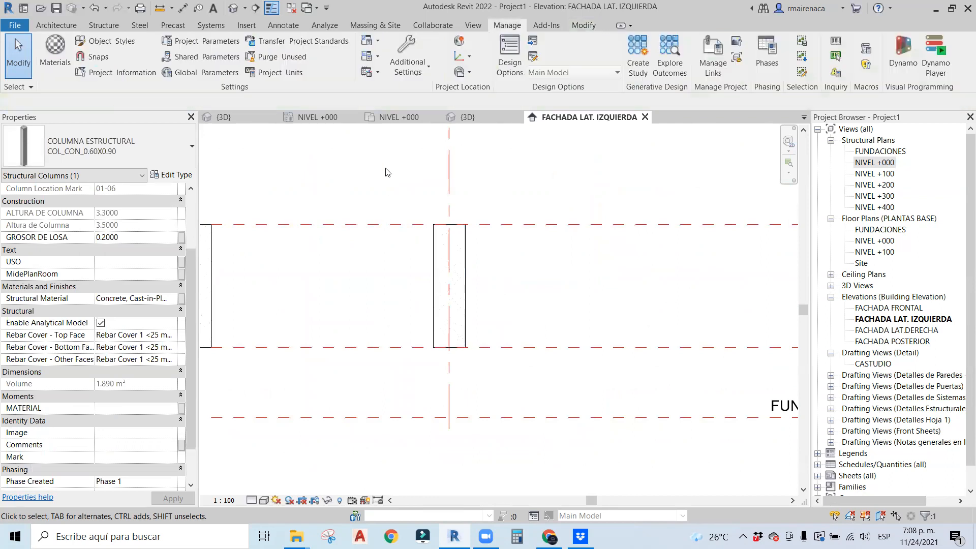
{"action": "scroll", "coordinate": [423, 244], "scroll_direction": "up", "scroll_amount": 3}
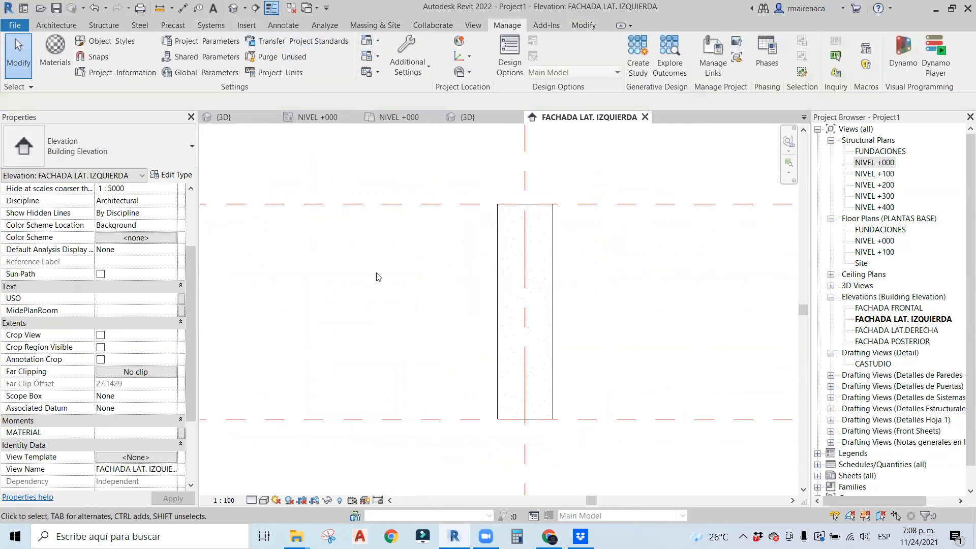
{"action": "left_click", "coordinate": [283, 25]}
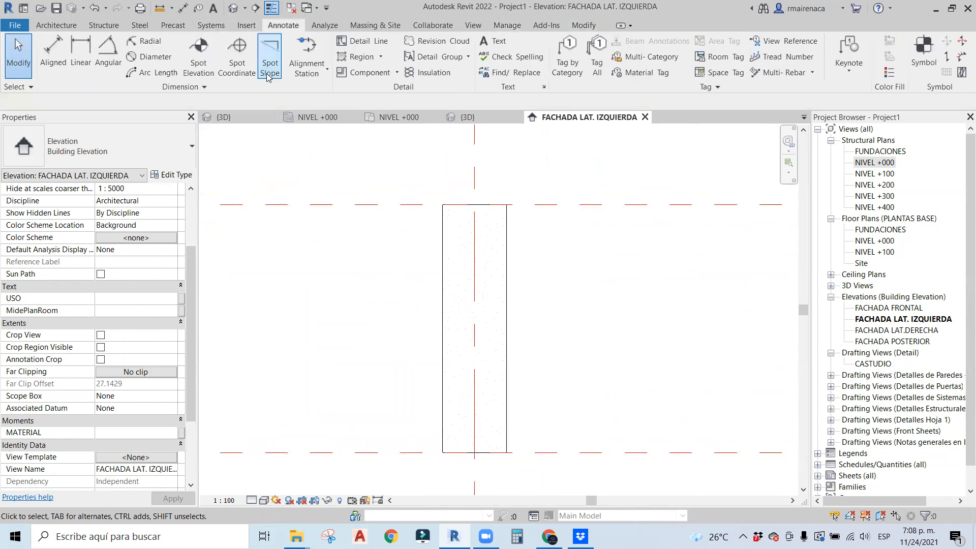
{"action": "left_click", "coordinate": [366, 54]}
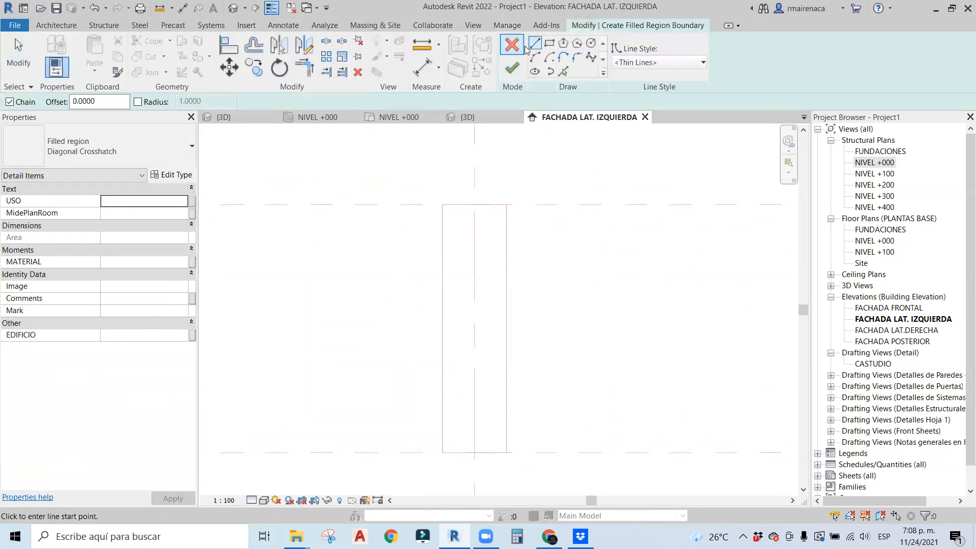
{"action": "left_click", "coordinate": [324, 205]}
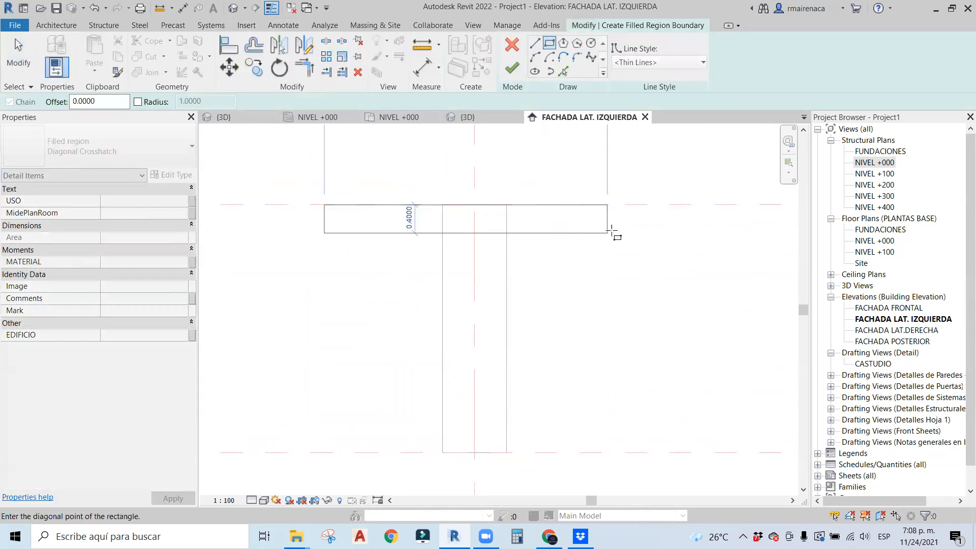
{"action": "left_click", "coordinate": [622, 226]}
{"action": "scroll", "coordinate": [631, 224], "scroll_direction": "down", "scroll_amount": 2}
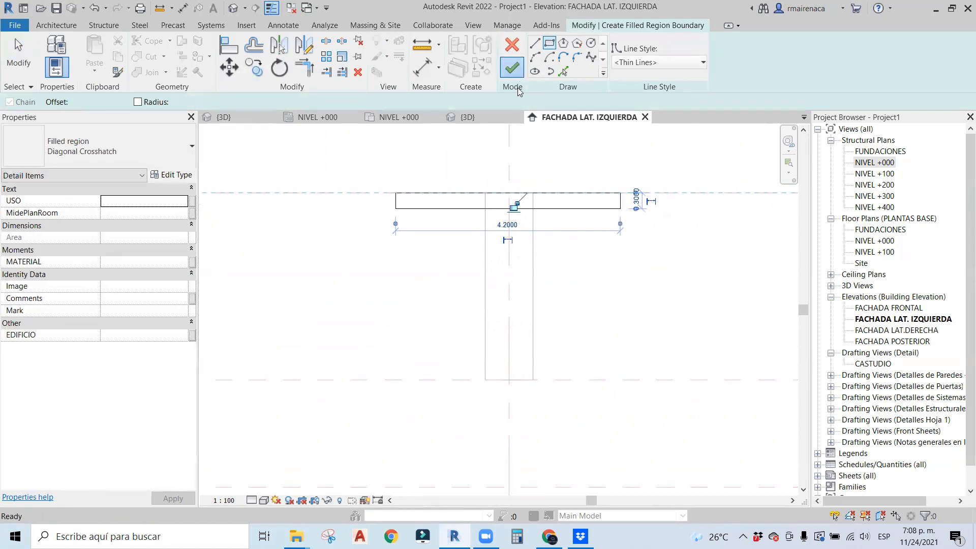
{"action": "left_click", "coordinate": [511, 68]}
Stretch the filled region farther past the grid 06 column on its right side, and delete the region after comparing it with the column.
{"action": "scroll", "coordinate": [619, 220], "scroll_direction": "up", "scroll_amount": 2}
{"action": "left_click_drag", "start_coordinate": [619, 220], "coordinate": [651, 220]}
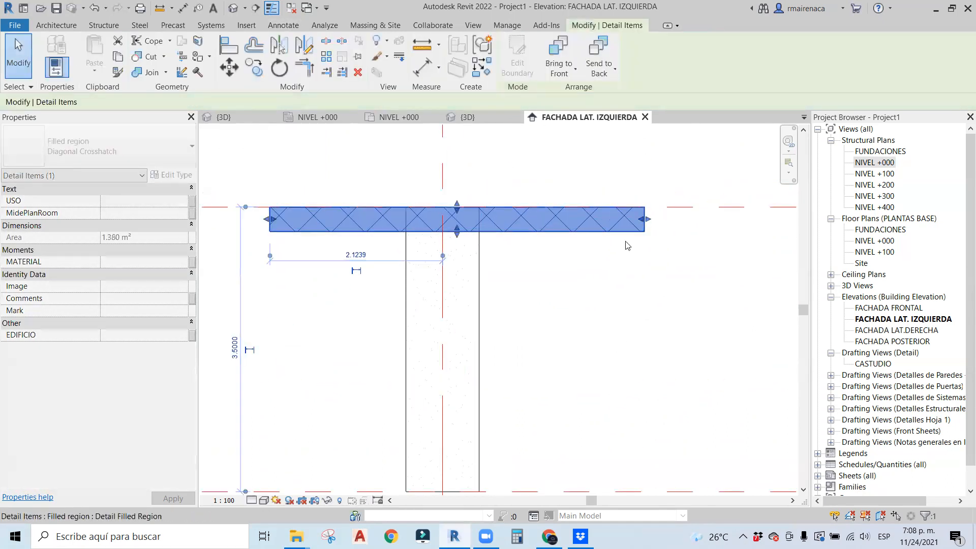
{"action": "key", "text": "Escape"}
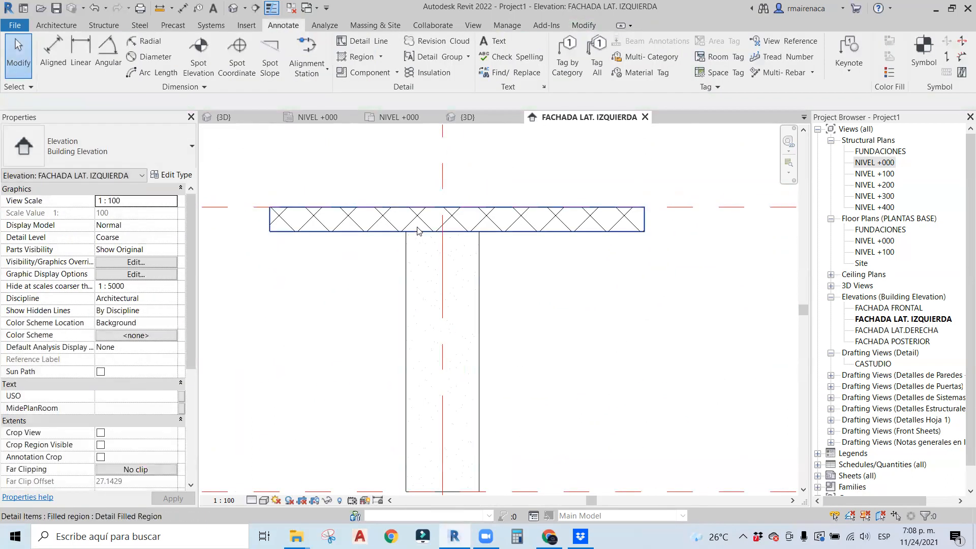
{"action": "left_click", "coordinate": [475, 248]}
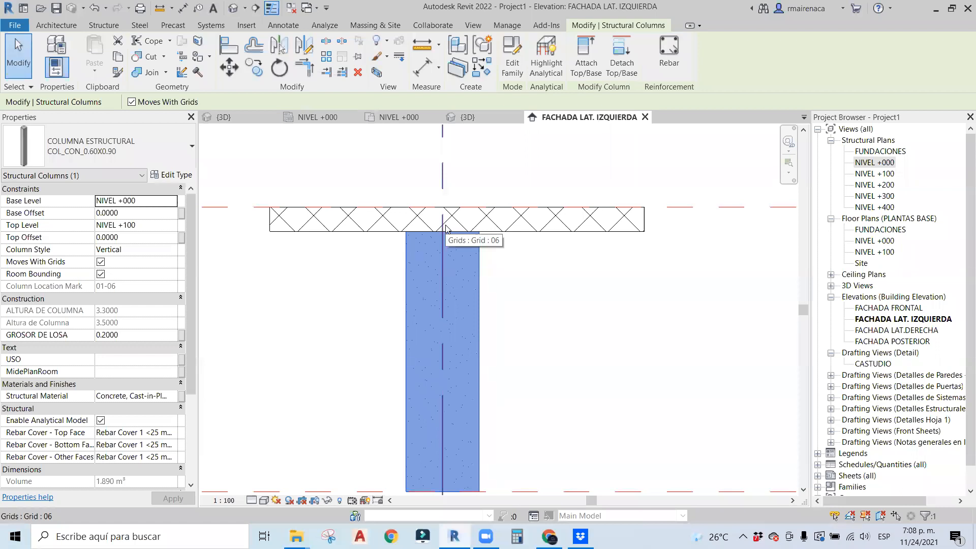
{"action": "left_click", "coordinate": [523, 230]}
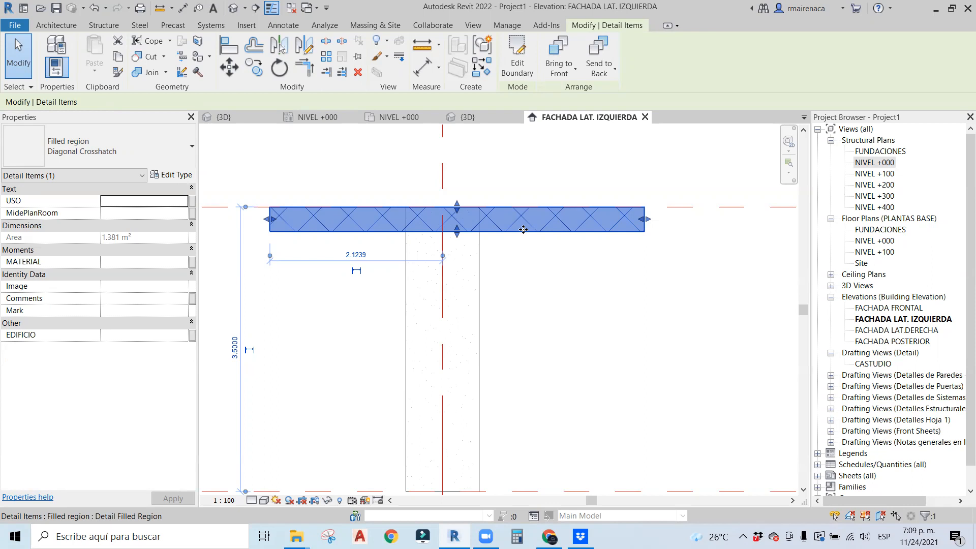
{"action": "key", "text": "Delete"}
Try extending the column at grid 06 up to Top Level NIVEL +400 and undo the change.
{"action": "scroll", "coordinate": [501, 328], "scroll_direction": "down", "scroll_amount": 2}
{"action": "scroll", "coordinate": [501, 285], "scroll_direction": "down", "scroll_amount": 2}
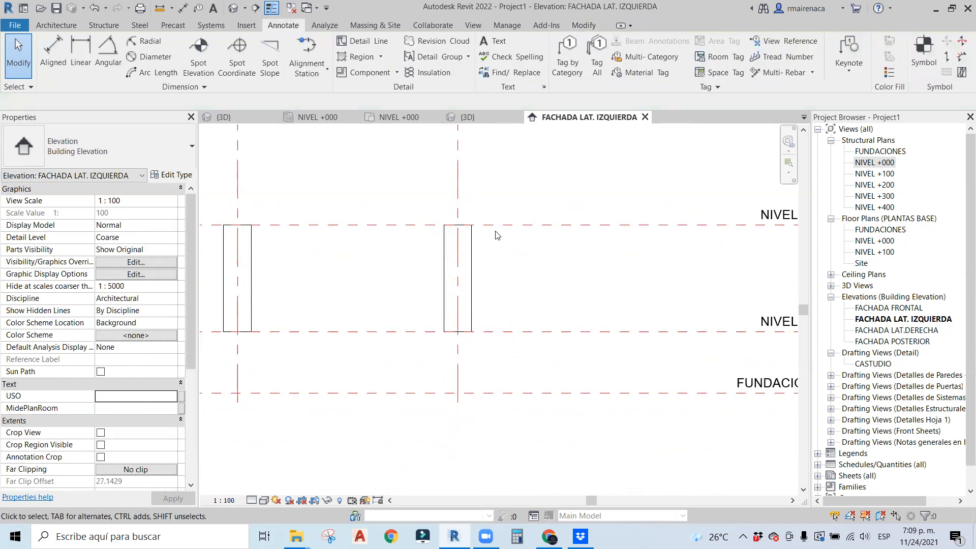
{"action": "scroll", "coordinate": [645, 326], "scroll_direction": "down", "scroll_amount": 2}
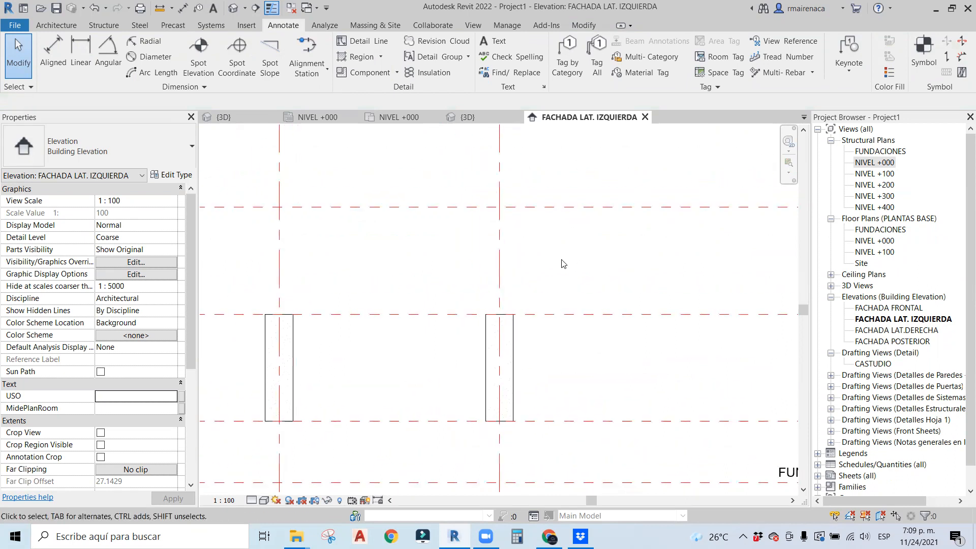
{"action": "left_click", "coordinate": [520, 330]}
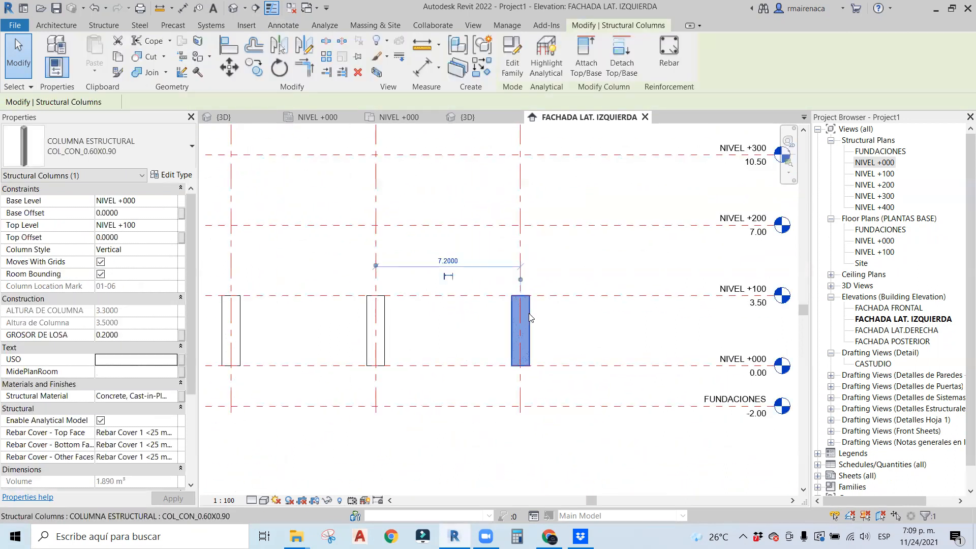
{"action": "left_click", "coordinate": [170, 226]}
{"action": "left_click", "coordinate": [115, 287]}
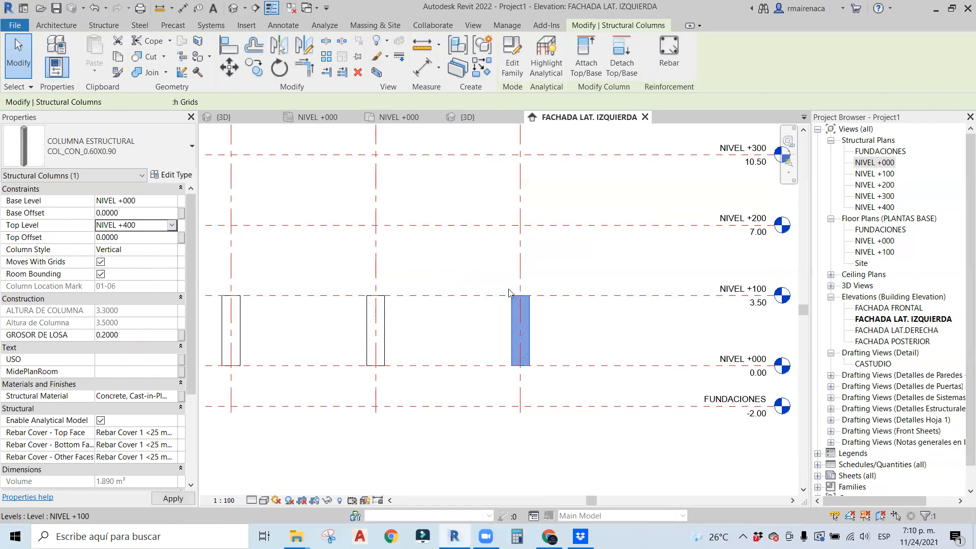
{"action": "left_click", "coordinate": [554, 368]}
{"action": "scroll", "coordinate": [554, 368], "scroll_direction": "down", "scroll_amount": 2}
{"action": "middle_click_drag", "start_coordinate": [554, 368], "coordinate": [541, 385]}
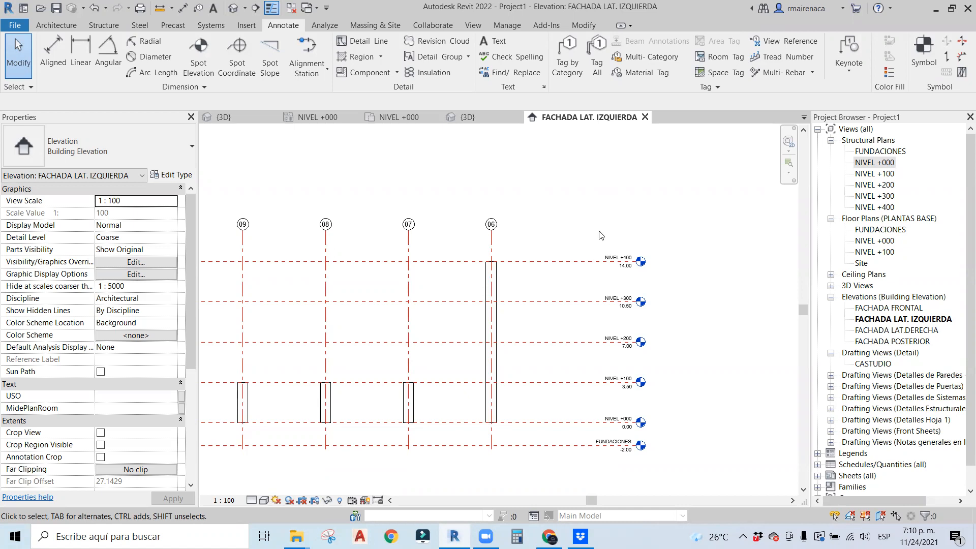
{"action": "key", "text": "ctrl+z"}
{"action": "middle_click_drag", "start_coordinate": [434, 408], "coordinate": [517, 365]}
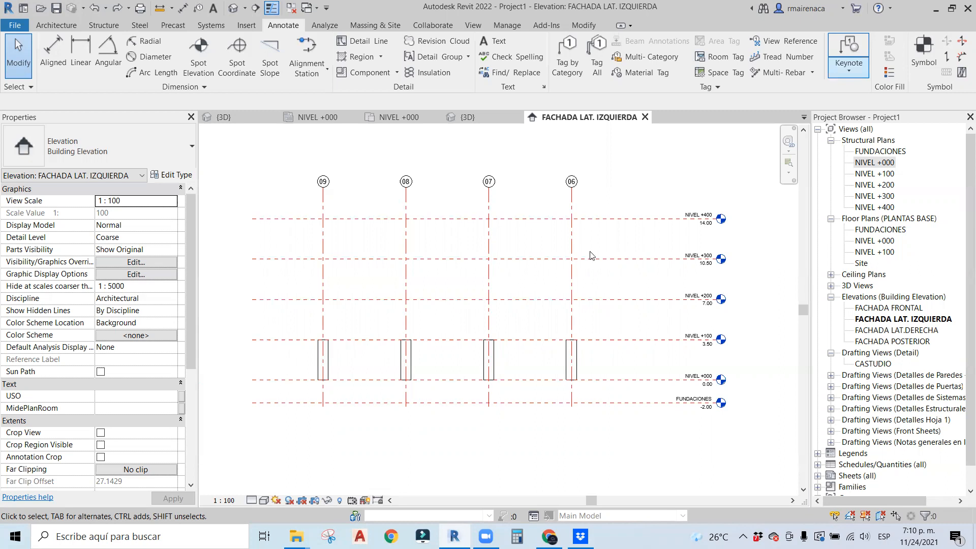
Set the Base Offset of the column at grid 09 to 0.2.
{"action": "middle_click_drag", "start_coordinate": [333, 356], "coordinate": [404, 264]}
{"action": "left_click", "coordinate": [394, 264]}
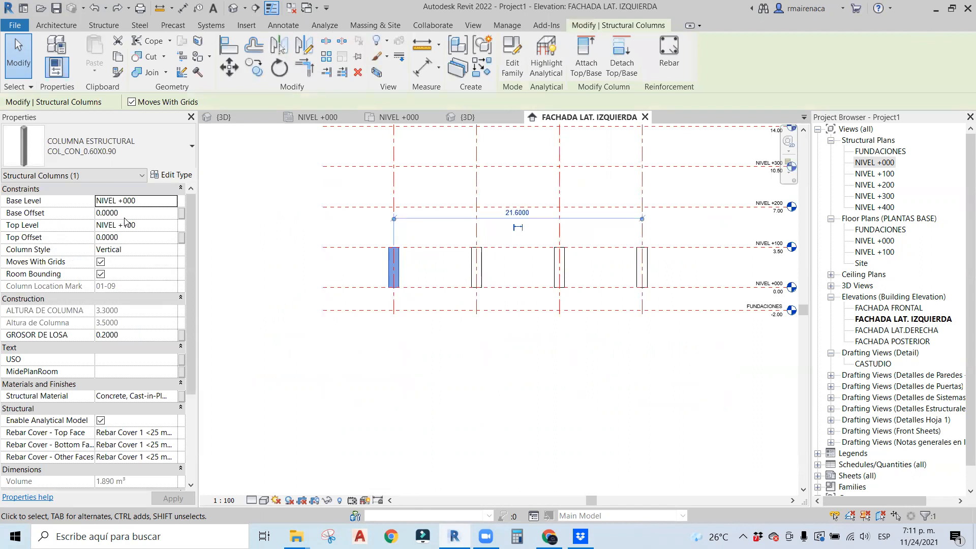
{"action": "scroll", "coordinate": [381, 279], "scroll_direction": "up", "scroll_amount": 5}
{"action": "scroll", "coordinate": [385, 283], "scroll_direction": "up", "scroll_amount": 1}
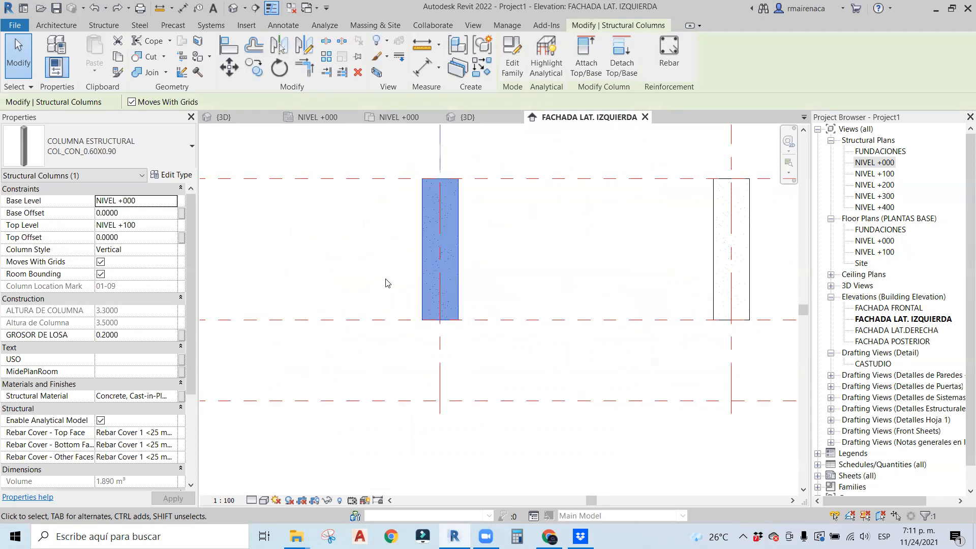
{"action": "scroll", "coordinate": [386, 283], "scroll_direction": "up", "scroll_amount": 1}
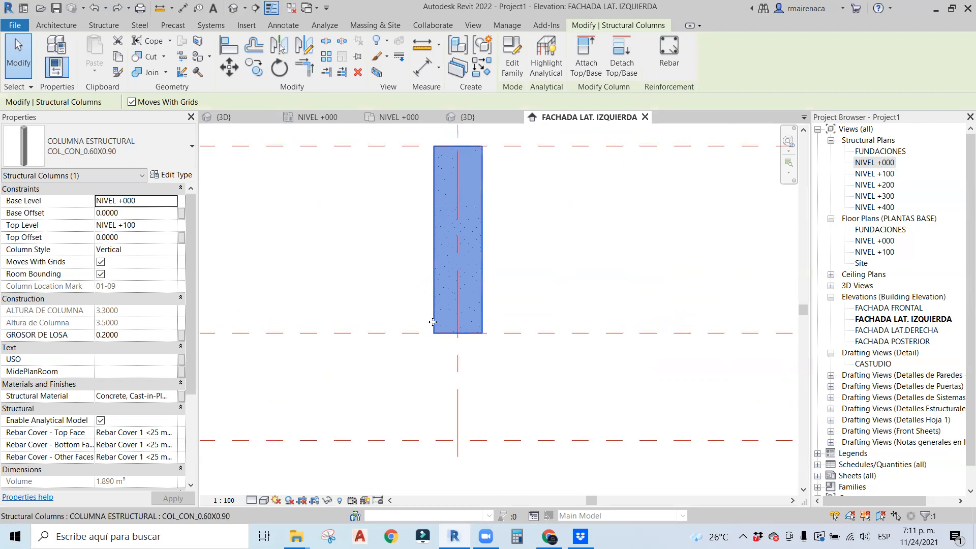
{"action": "left_click", "coordinate": [151, 212]}
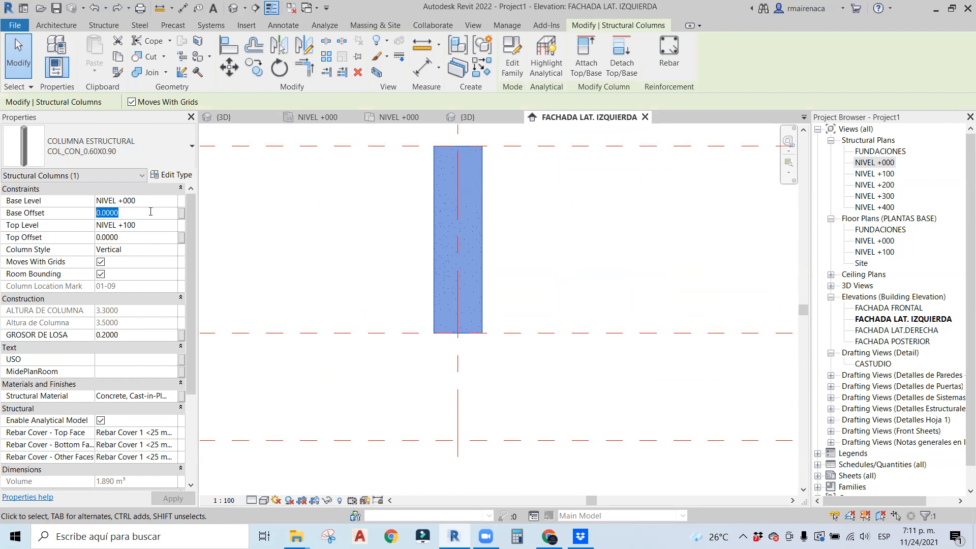
{"action": "type", "text": "0.2"}
{"action": "key", "text": "Return"}
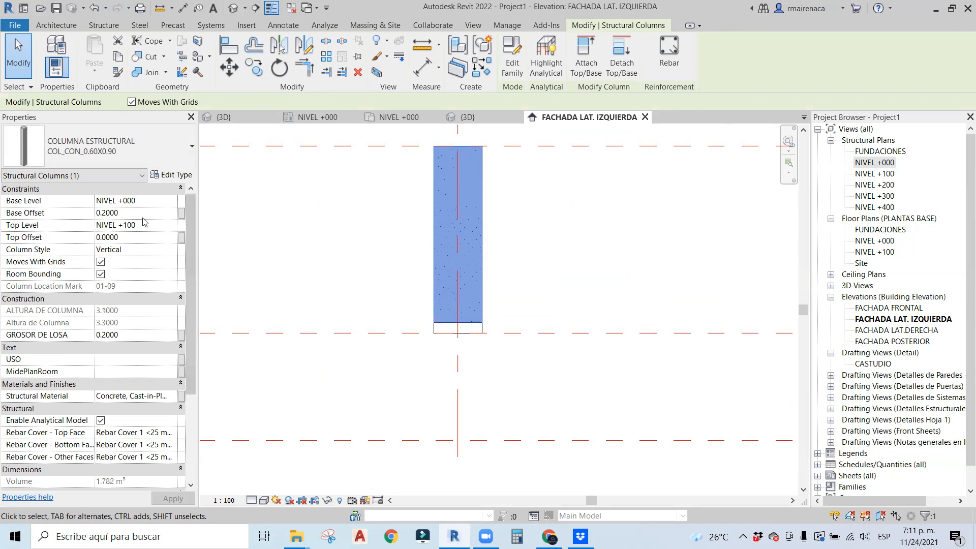
Try a Base Offset of -0.2 on the grid 09 column and reset it to 0.
{"action": "left_click", "coordinate": [97, 213]}
{"action": "type", "text": "-"}
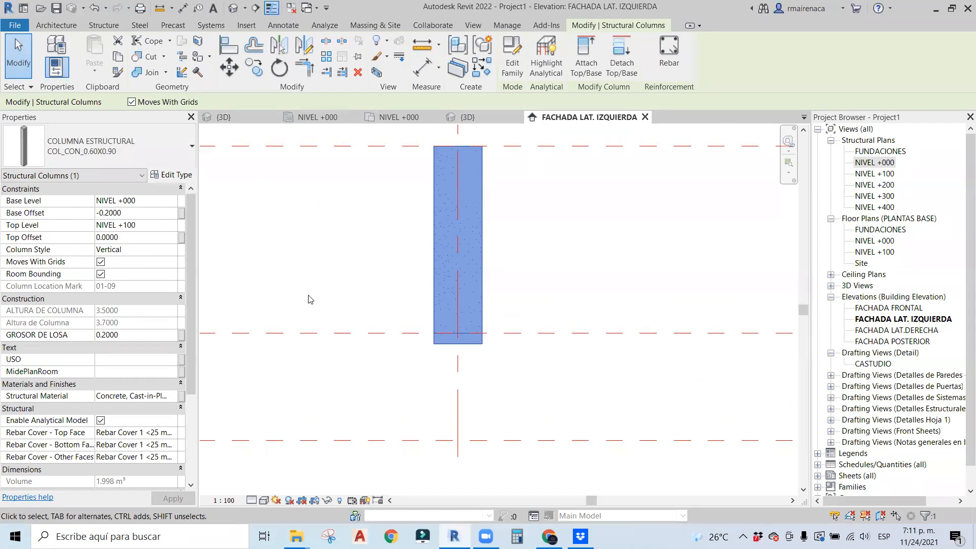
{"action": "left_click_drag", "start_coordinate": [132, 213], "coordinate": [81, 220]}
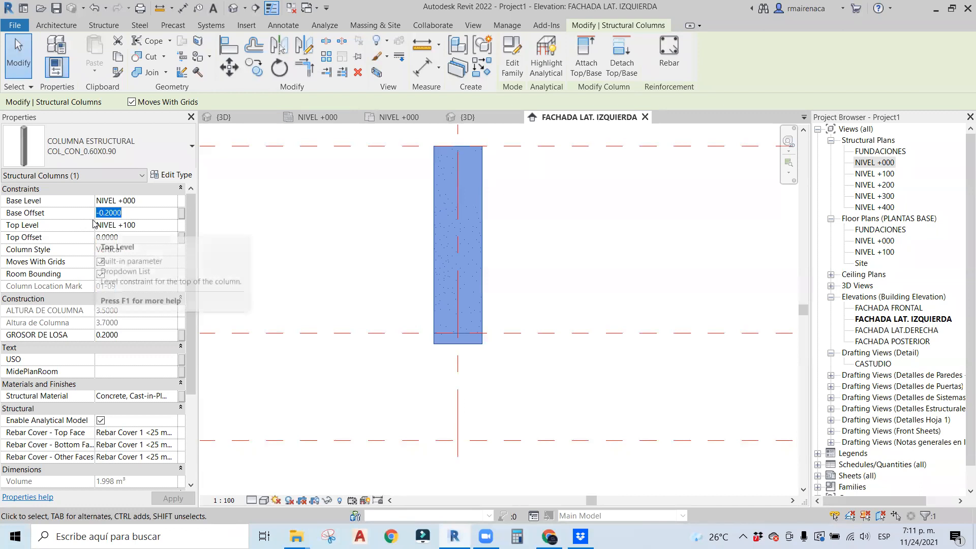
{"action": "type", "text": "0"}
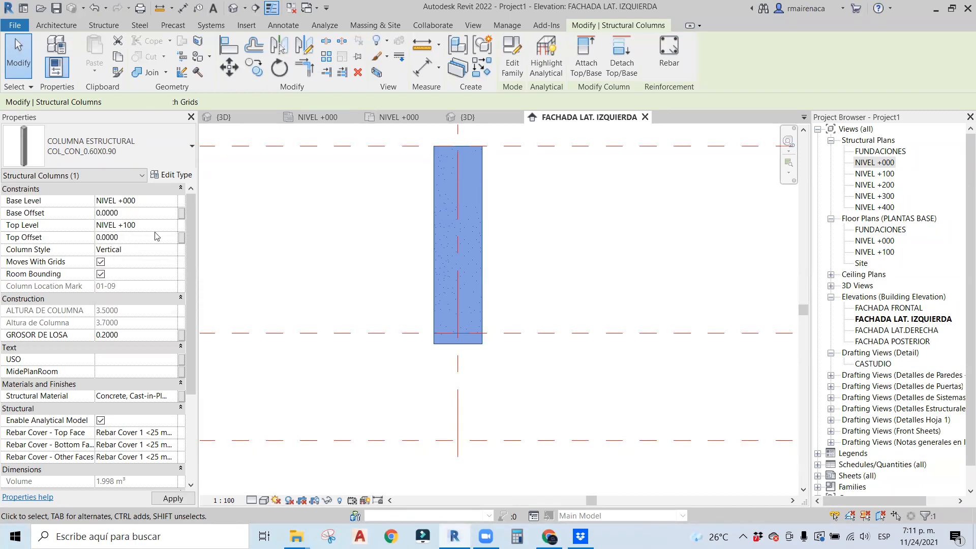
Try Top Offsets of -0.2 and 0.5 on the grid 09 column and reset the value to 0.
{"action": "left_click", "coordinate": [131, 238]}
{"action": "double_click", "coordinate": [131, 237]}
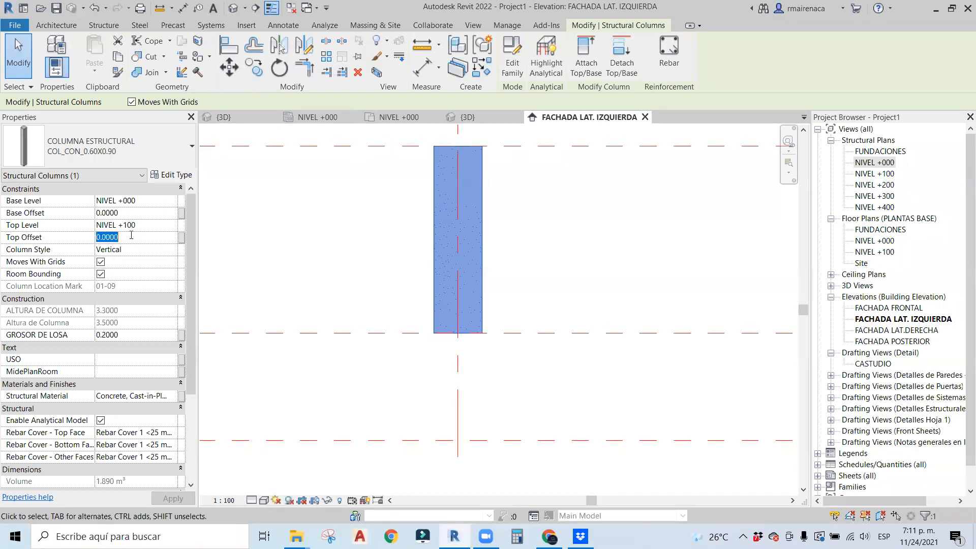
{"action": "type", "text": "-0.2"}
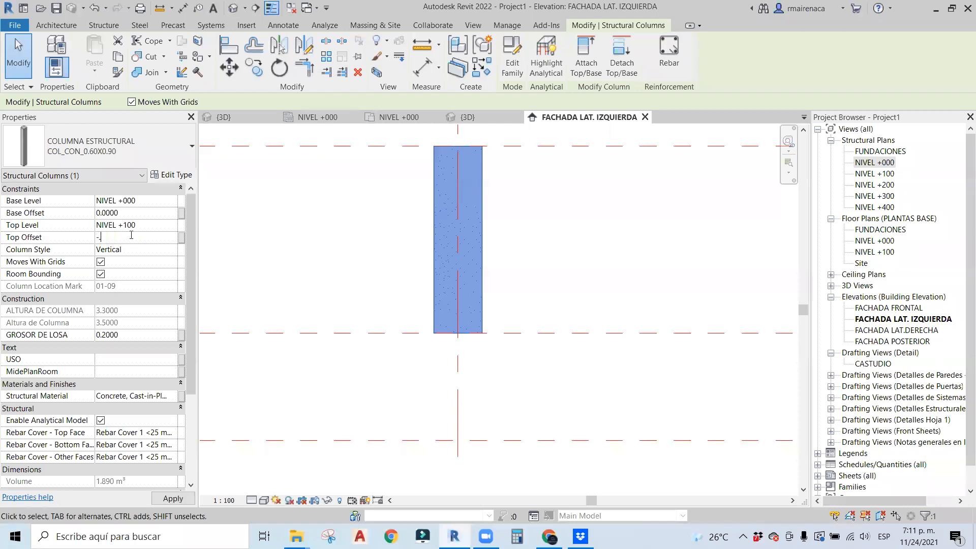
{"action": "double_click", "coordinate": [147, 241]}
{"action": "type", "text": "0.5"}
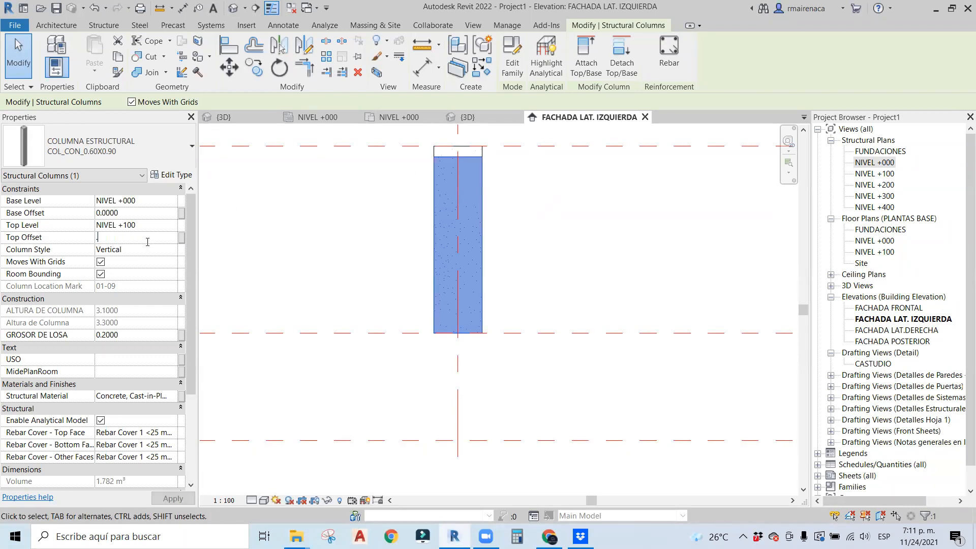
{"action": "middle_click_drag", "start_coordinate": [588, 200], "coordinate": [573, 271]}
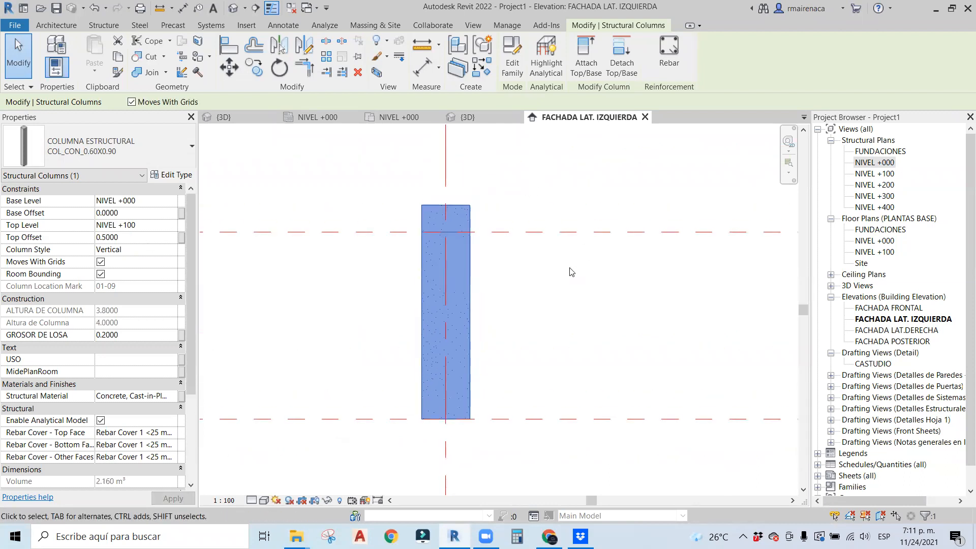
{"action": "left_click", "coordinate": [134, 238]}
{"action": "type", "text": "0"}
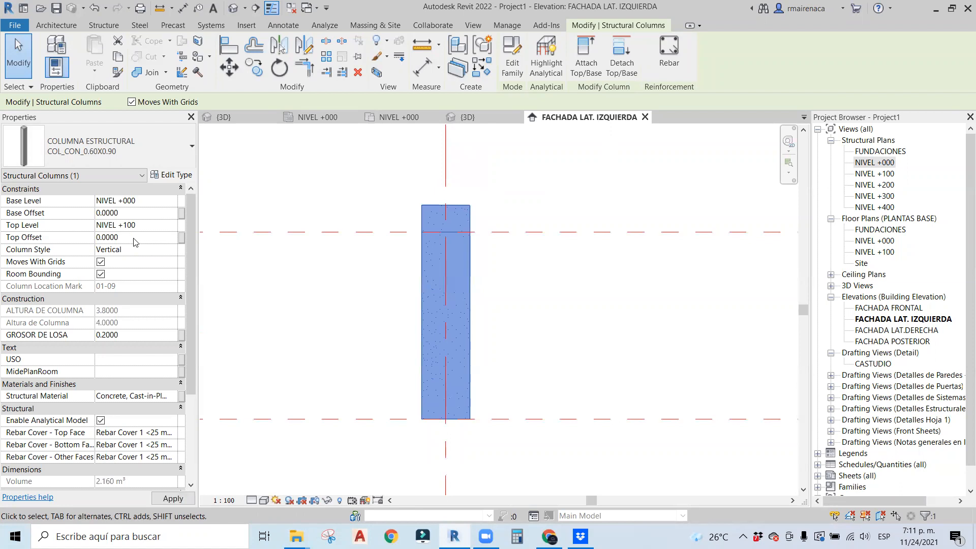
{"action": "middle_click_drag", "start_coordinate": [516, 307], "coordinate": [503, 270]}
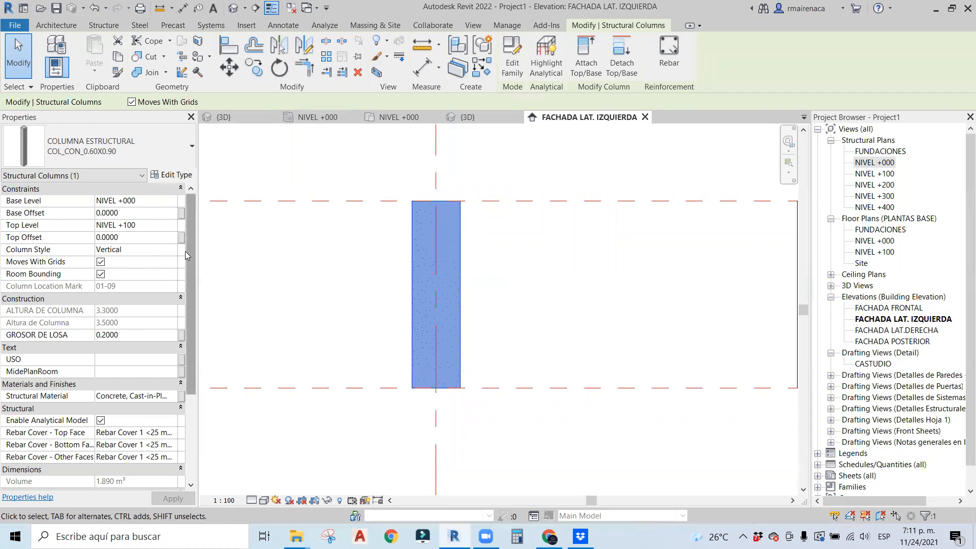
Open the NIVEL +000 structural plan, try moving grid 09 toward the neighbouring row of columns, and undo the move.
{"action": "left_click", "coordinate": [317, 117]}
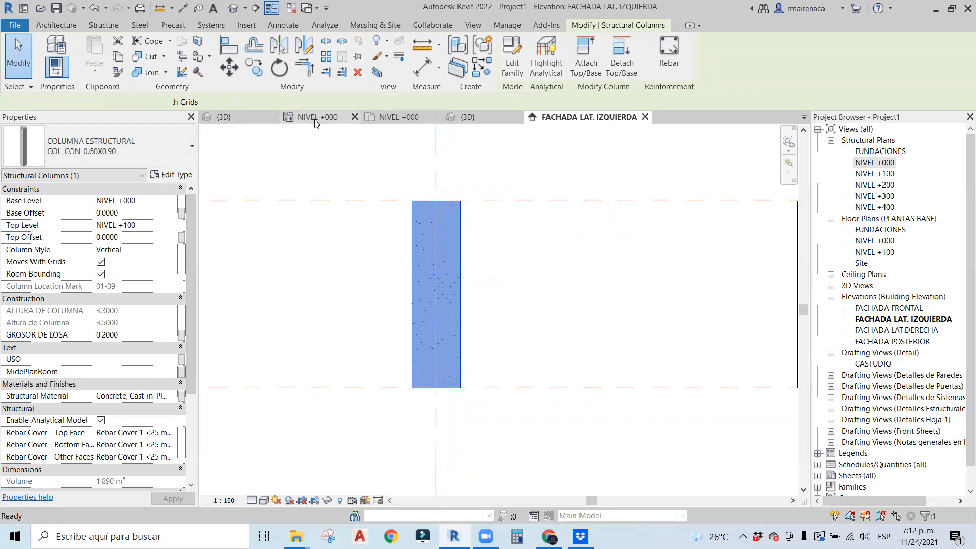
{"action": "scroll", "coordinate": [463, 193], "scroll_direction": "up", "scroll_amount": 5}
{"action": "left_click_drag", "start_coordinate": [506, 180], "coordinate": [506, 230]}
{"action": "key", "text": "ctrl+z"}
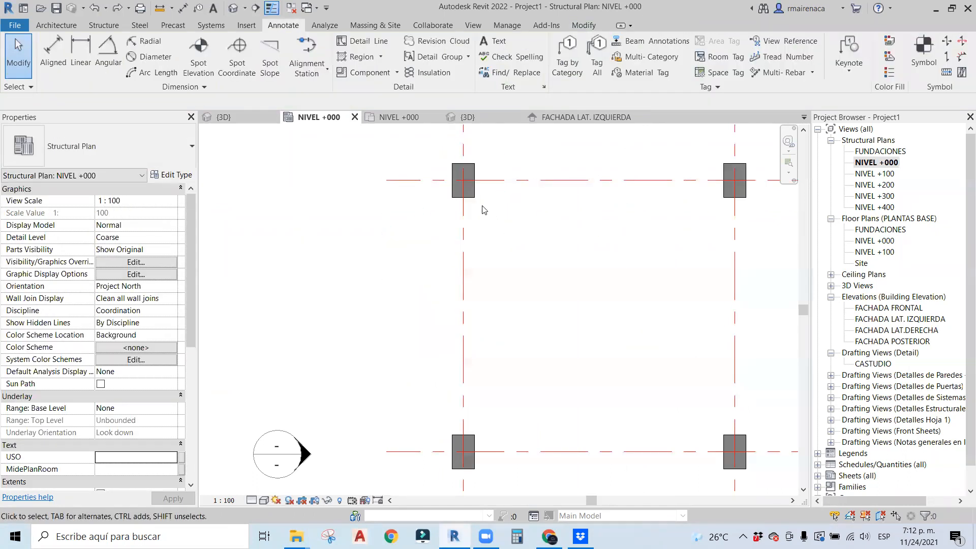
Check the Moves With Grids option of the column at grids 01 and 09, try shifting grid 09 outward, and undo the shift.
{"action": "left_click", "coordinate": [480, 198]}
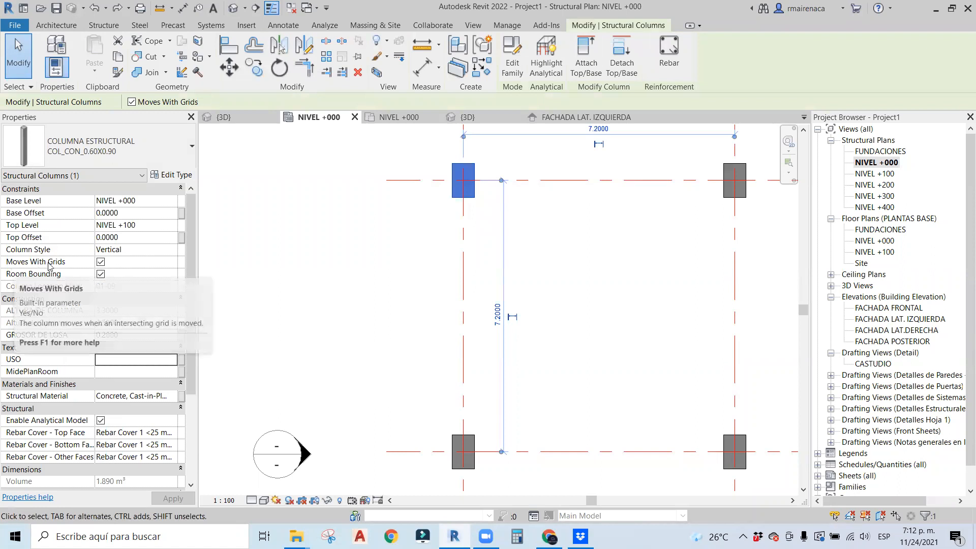
{"action": "key", "text": "Escape"}
{"action": "left_click_drag", "start_coordinate": [540, 181], "coordinate": [548, 152]}
{"action": "key", "text": "ctrl+z"}
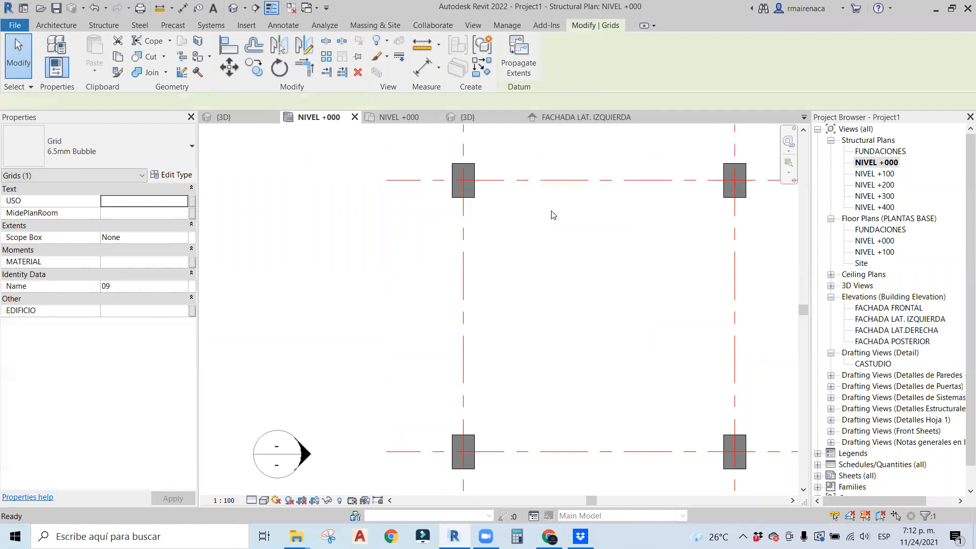
Try turning off Room Bounding for the column at grids 01 and 09.
{"action": "left_click", "coordinate": [468, 196]}
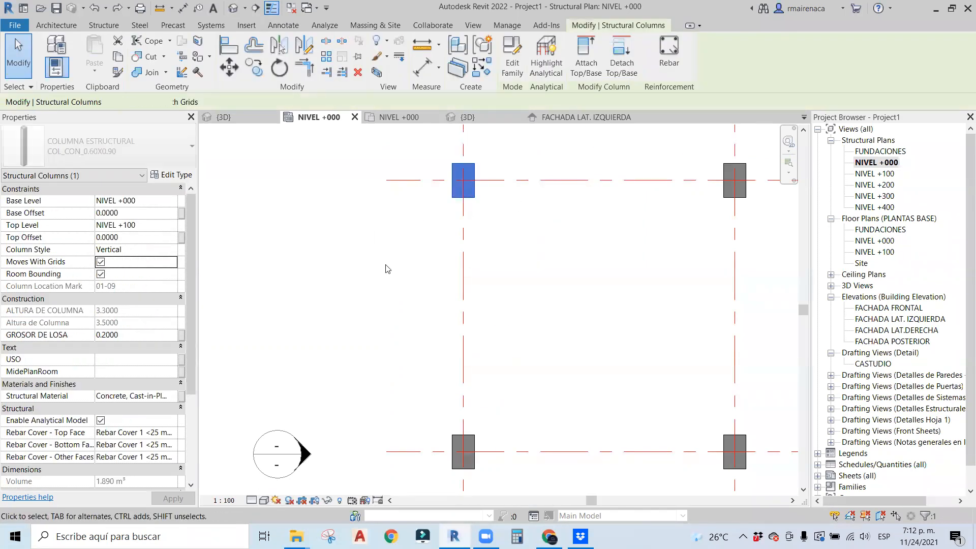
{"action": "left_click", "coordinate": [594, 267]}
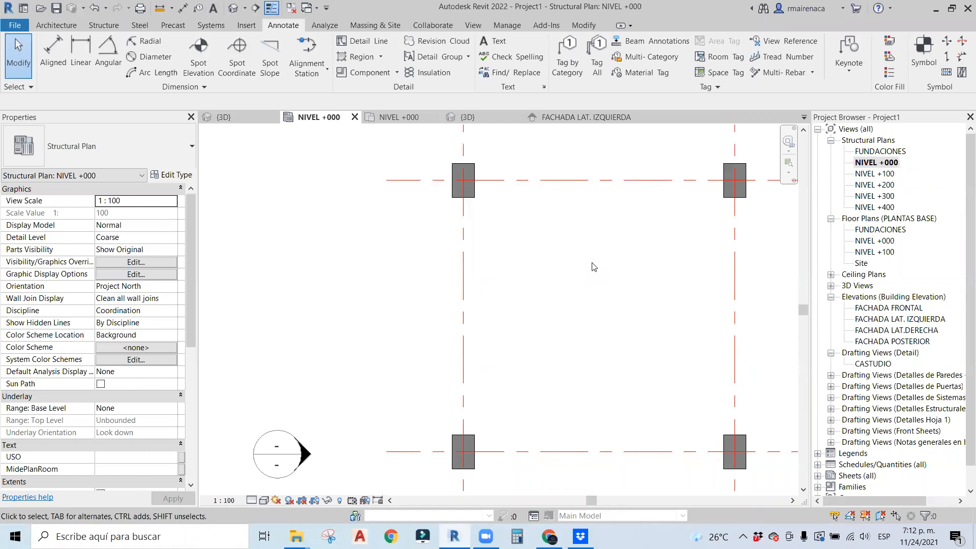
{"action": "left_click", "coordinate": [474, 196]}
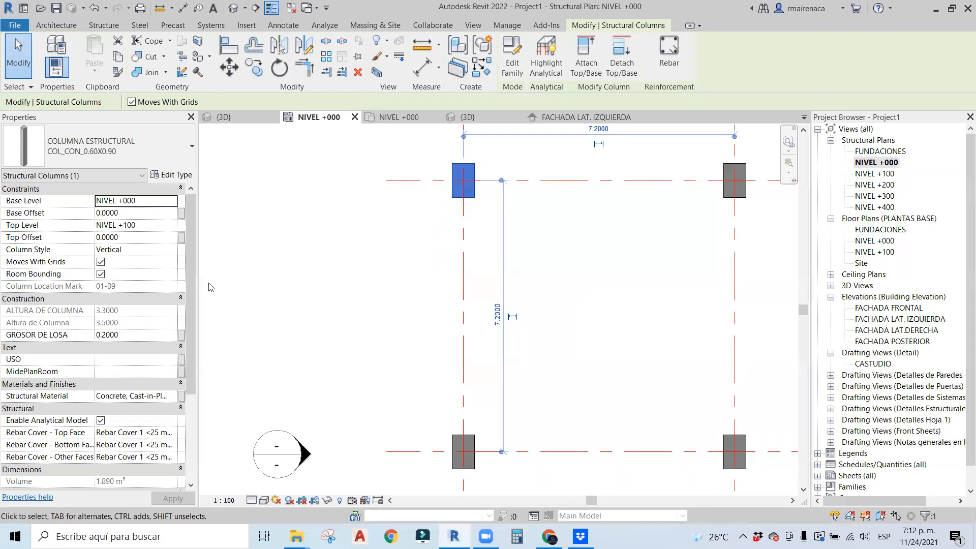
{"action": "left_click", "coordinate": [101, 274]}
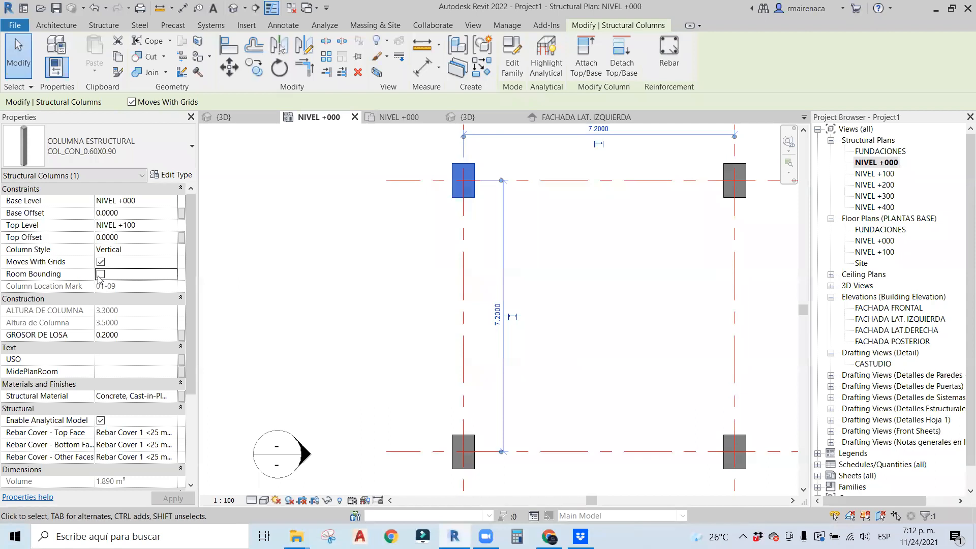
{"action": "left_click", "coordinate": [425, 228]}
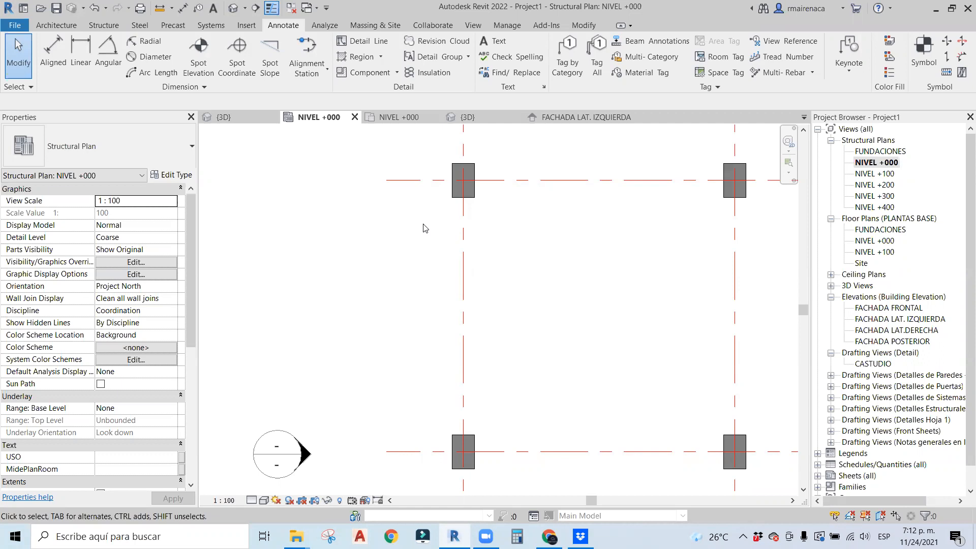
Examine the column at grids 01 and 09 up close together with its Room Bounding setting.
{"action": "scroll", "coordinate": [492, 236], "scroll_direction": "up", "scroll_amount": 2}
{"action": "middle_click_drag", "start_coordinate": [448, 187], "coordinate": [421, 253]}
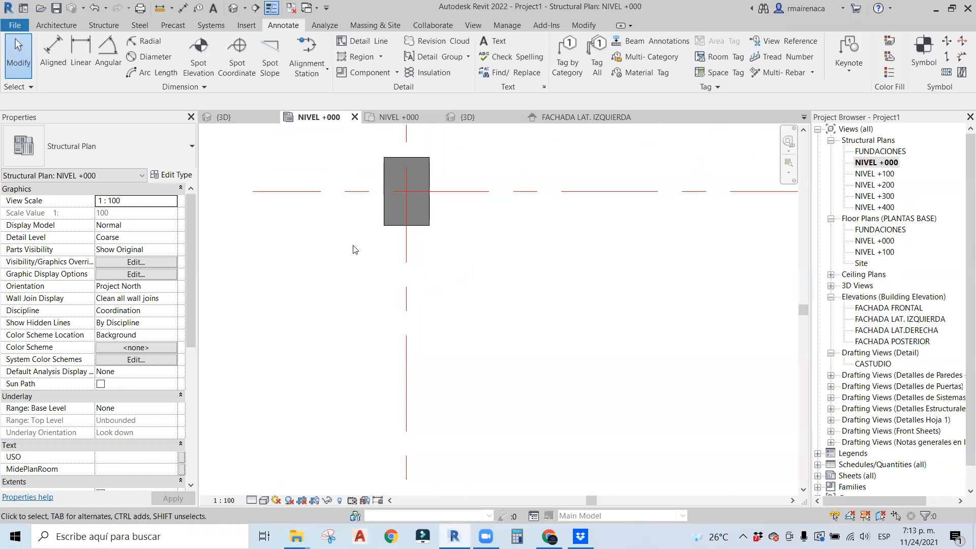
{"action": "left_click_drag", "start_coordinate": [446, 172], "coordinate": [729, 233]}
{"action": "left_click", "coordinate": [416, 224]}
{"action": "left_click", "coordinate": [527, 253]}
{"action": "left_click", "coordinate": [426, 220]}
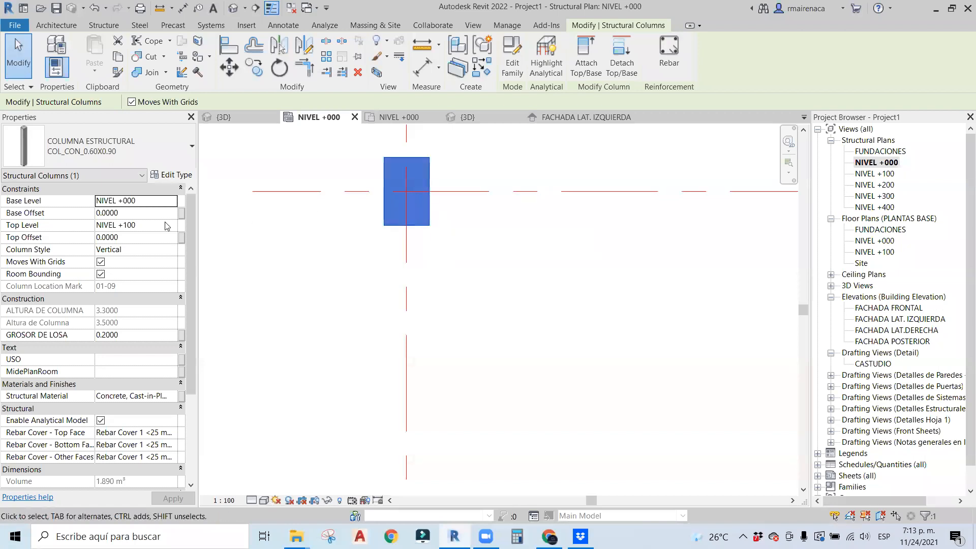
{"action": "left_click", "coordinate": [610, 292]}
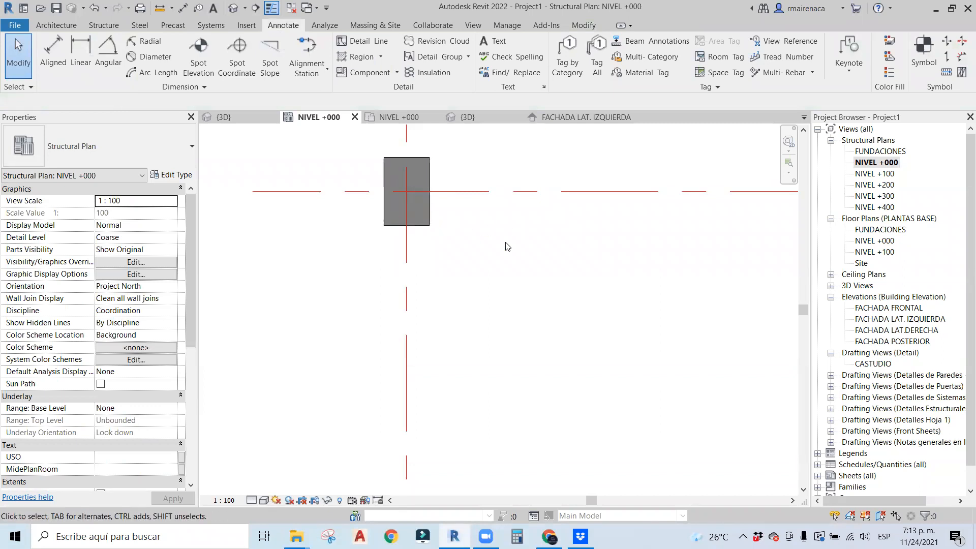
{"action": "left_click", "coordinate": [428, 225]}
{"action": "left_click", "coordinate": [523, 214]}
{"action": "scroll", "coordinate": [501, 310], "scroll_direction": "down", "scroll_amount": 2}
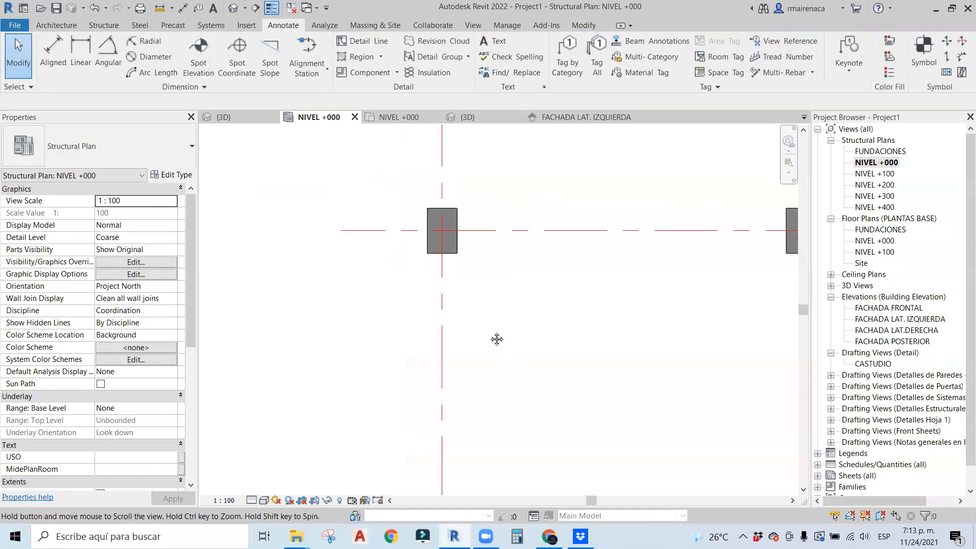
Review the column's Column Location Mark and compare it with the grid labels in the NIVEL +000 plan.
{"action": "left_click", "coordinate": [414, 175]}
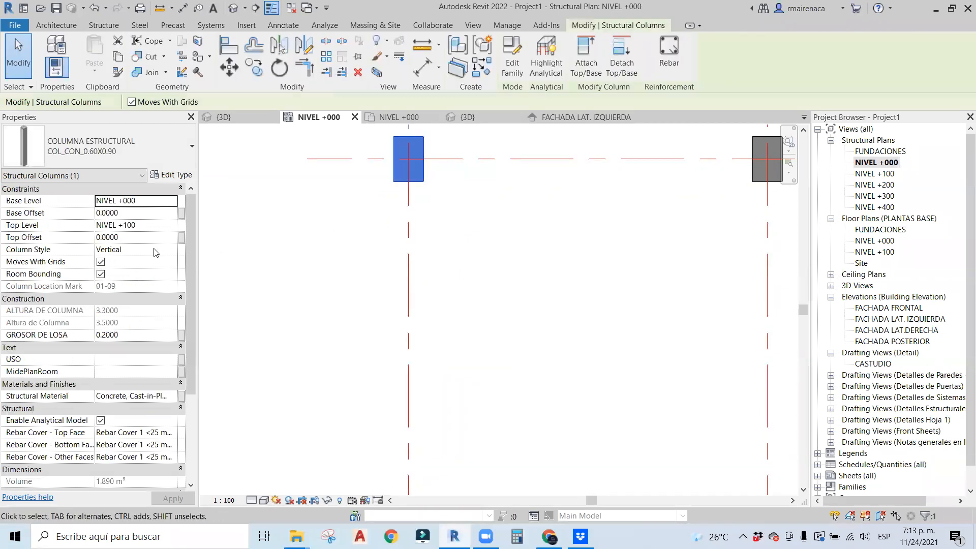
{"action": "scroll", "coordinate": [142, 254], "scroll_direction": "down", "scroll_amount": 2}
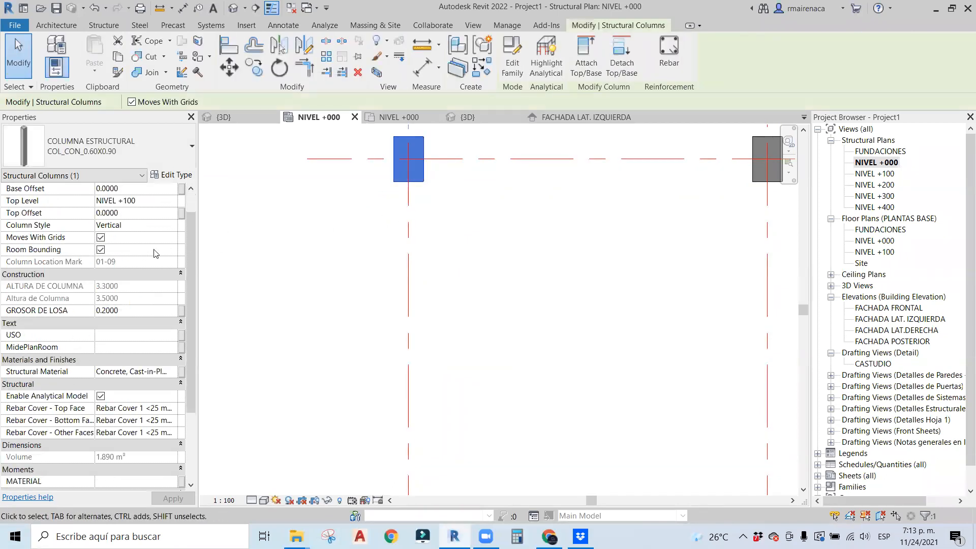
{"action": "scroll", "coordinate": [191, 224], "scroll_direction": "down", "scroll_amount": 2}
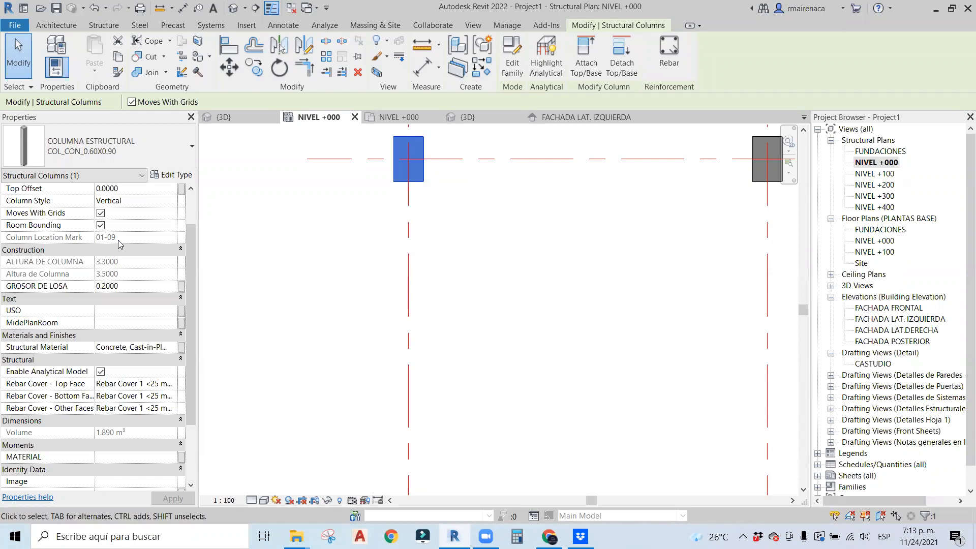
{"action": "scroll", "coordinate": [376, 261], "scroll_direction": "down", "scroll_amount": 1}
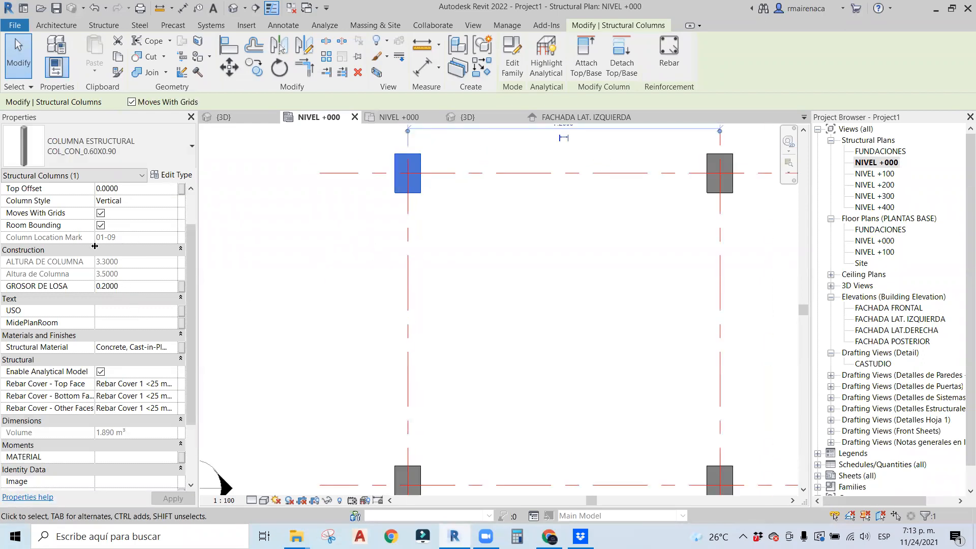
{"action": "scroll", "coordinate": [508, 229], "scroll_direction": "down", "scroll_amount": 5}
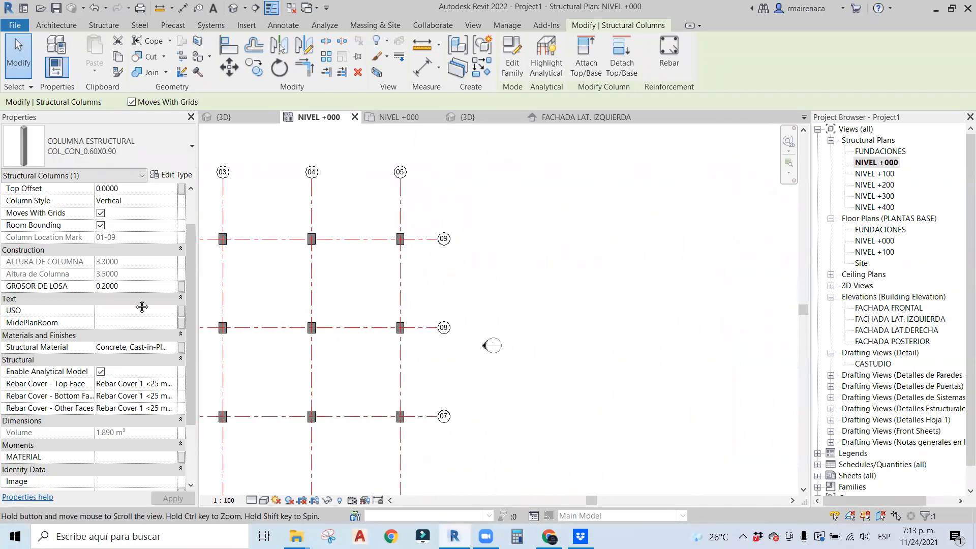
{"action": "left_click", "coordinate": [212, 238]}
{"action": "scroll", "coordinate": [386, 247], "scroll_direction": "up", "scroll_amount": 6}
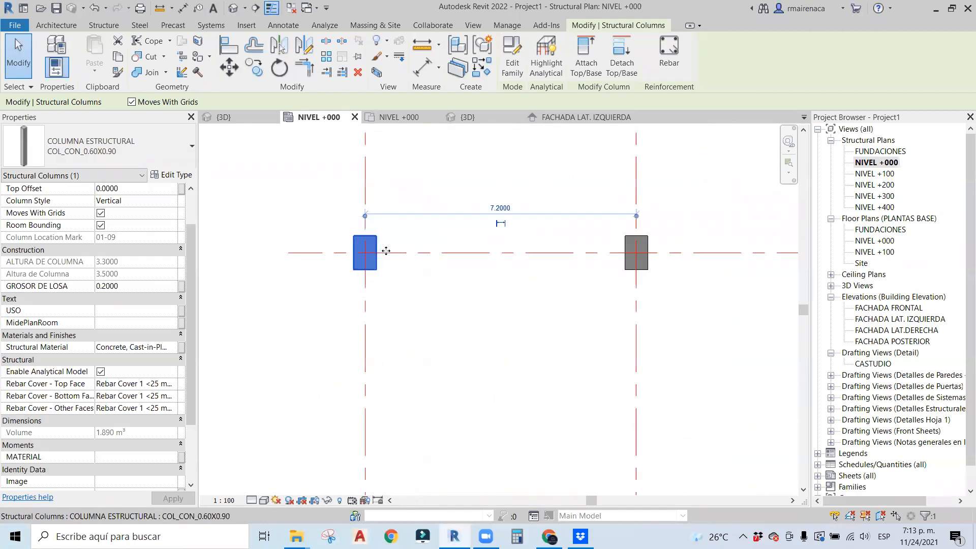
Dismiss the save reminder and tag the column at grids 01 and 09, with an elbowed leader running up to the tag.
{"action": "left_click", "coordinate": [474, 164]}
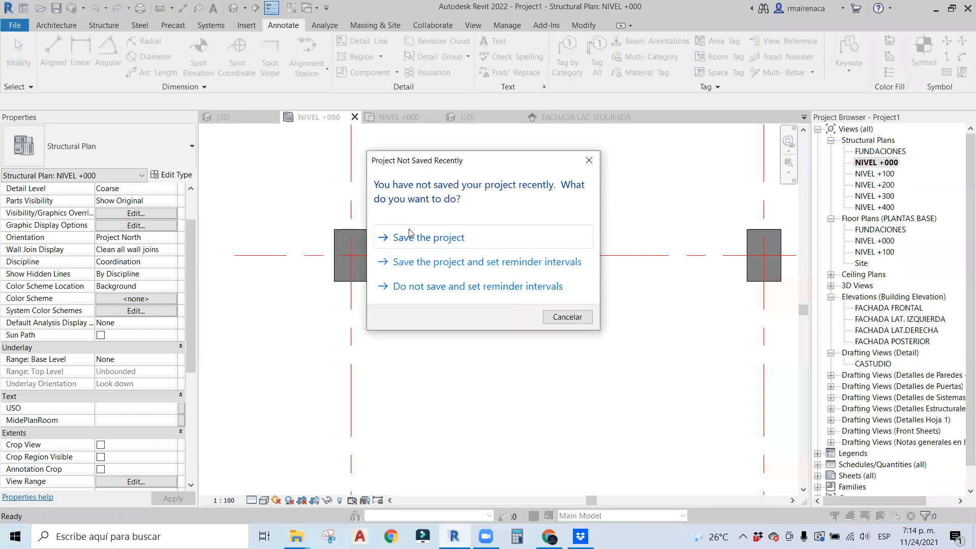
{"action": "left_click", "coordinate": [588, 161]}
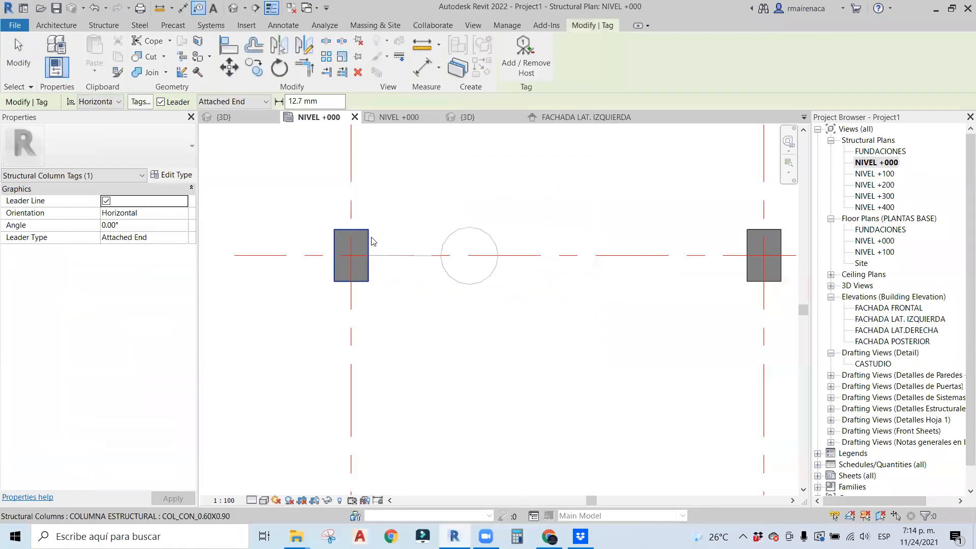
{"action": "left_click", "coordinate": [372, 242]}
{"action": "left_click_drag", "start_coordinate": [469, 284], "coordinate": [469, 201]}
{"action": "left_click_drag", "start_coordinate": [404, 218], "coordinate": [390, 173]}
{"action": "left_click", "coordinate": [479, 173]}
{"action": "key", "text": "Escape"}
{"action": "key", "text": "Escape"}
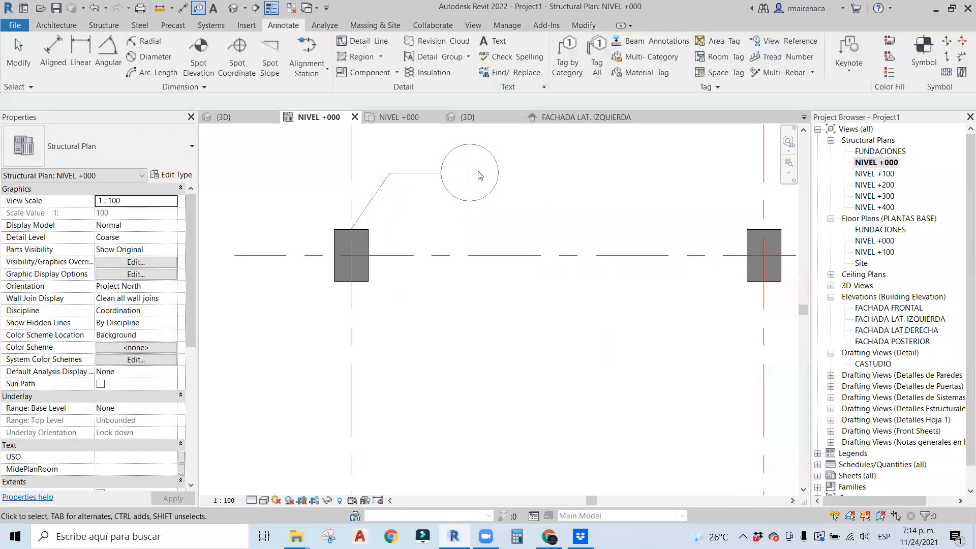
Enter c-x as the mark value in the new column tag.
{"action": "left_click", "coordinate": [475, 178]}
{"action": "left_click", "coordinate": [477, 178]}
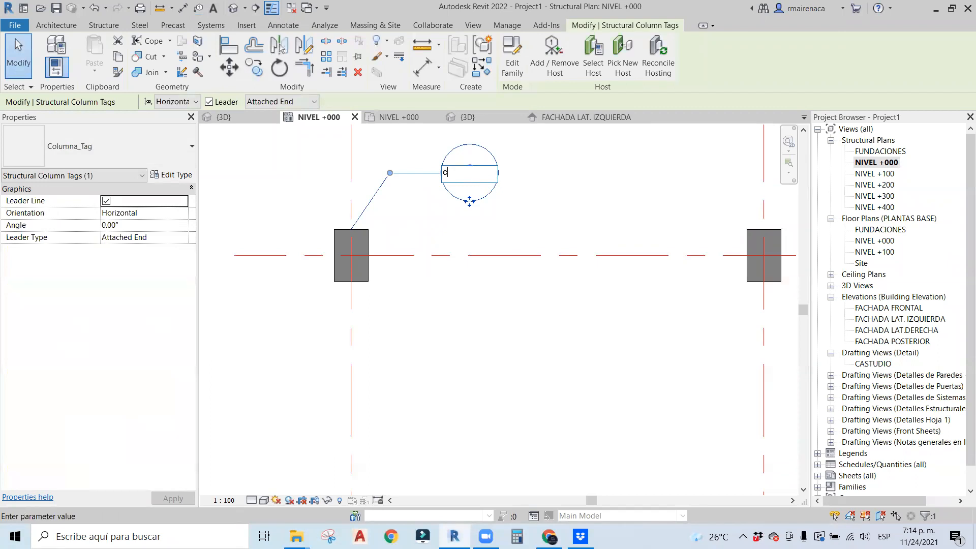
{"action": "left_click", "coordinate": [598, 228]}
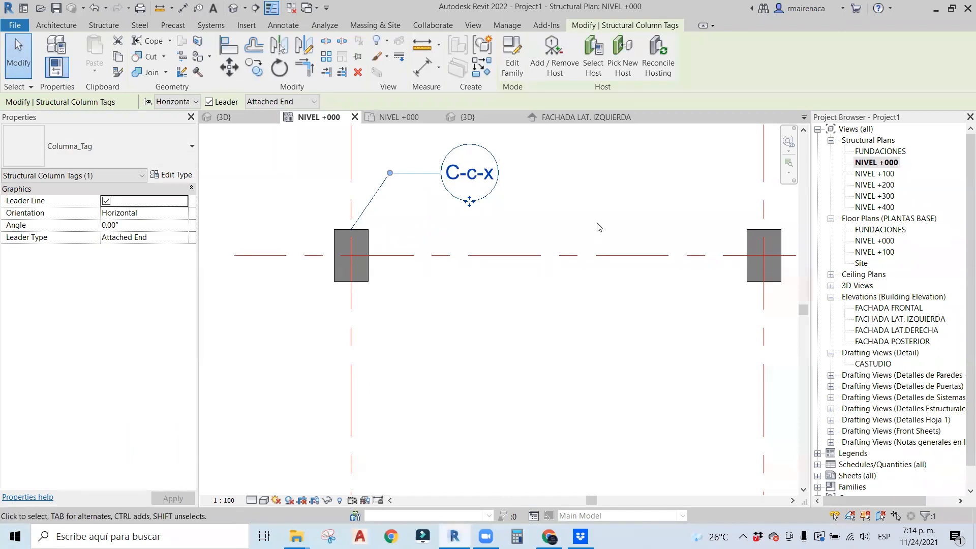
{"action": "left_click", "coordinate": [503, 196]}
{"action": "left_click", "coordinate": [468, 177]}
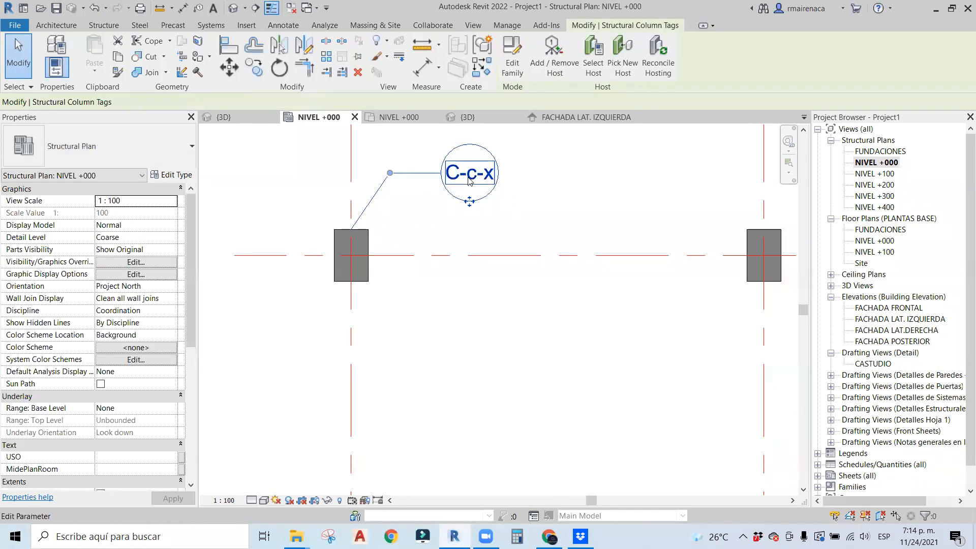
{"action": "left_click", "coordinate": [469, 177]}
{"action": "type", "text": "c"}
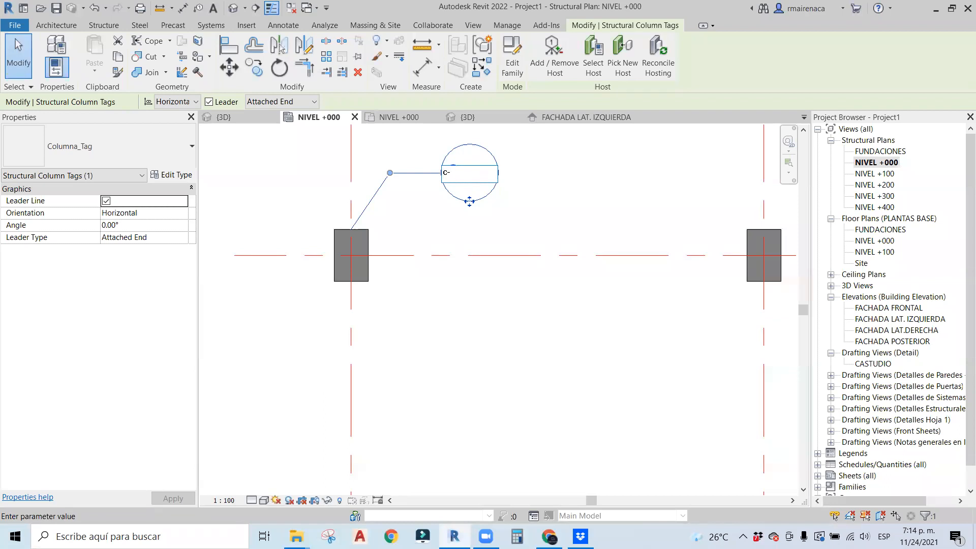
{"action": "left_click", "coordinate": [519, 225]}
{"action": "left_click", "coordinate": [576, 214]}
Check the Mark in the column's Identity Data against the text shown in its tag.
{"action": "scroll", "coordinate": [505, 205], "scroll_direction": "up", "scroll_amount": 2}
{"action": "middle_click_drag", "start_coordinate": [377, 198], "coordinate": [470, 230]}
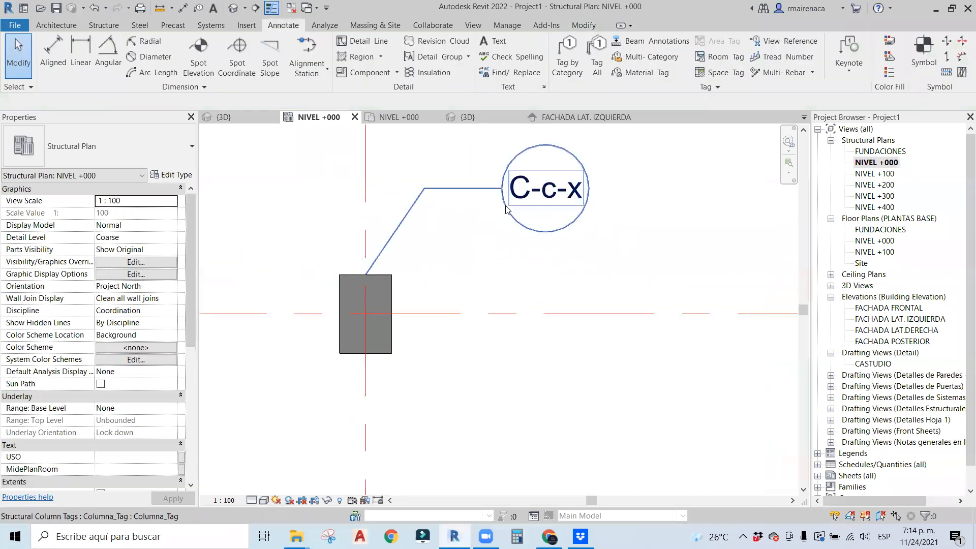
{"action": "left_click", "coordinate": [509, 212]}
{"action": "left_click", "coordinate": [306, 217]}
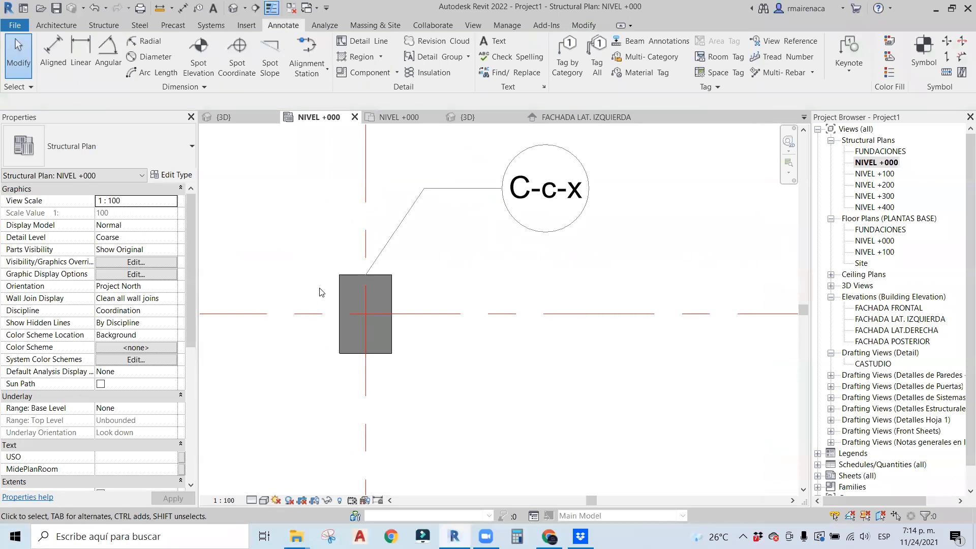
{"action": "left_click", "coordinate": [340, 285]}
{"action": "scroll", "coordinate": [125, 402], "scroll_direction": "down", "scroll_amount": 5}
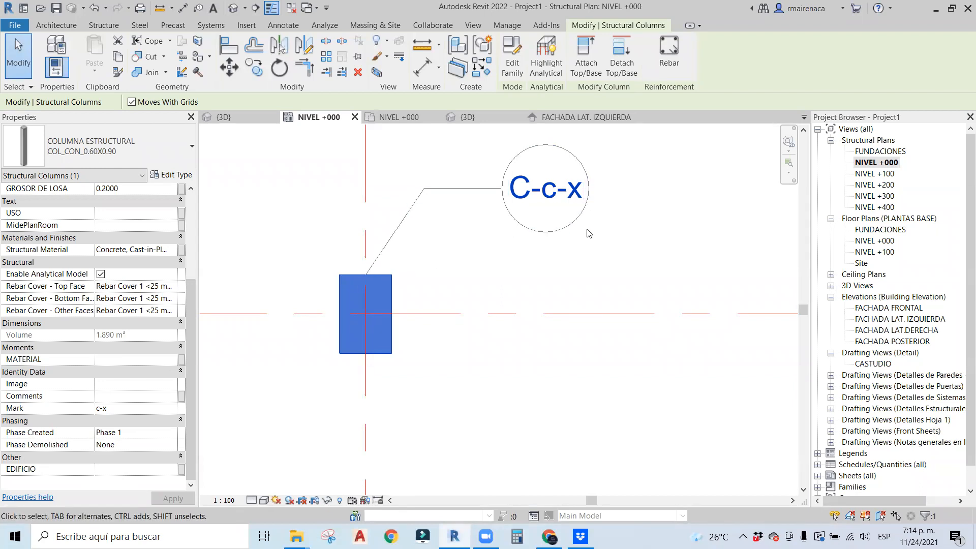
{"action": "scroll", "coordinate": [442, 351], "scroll_direction": "down", "scroll_amount": 5}
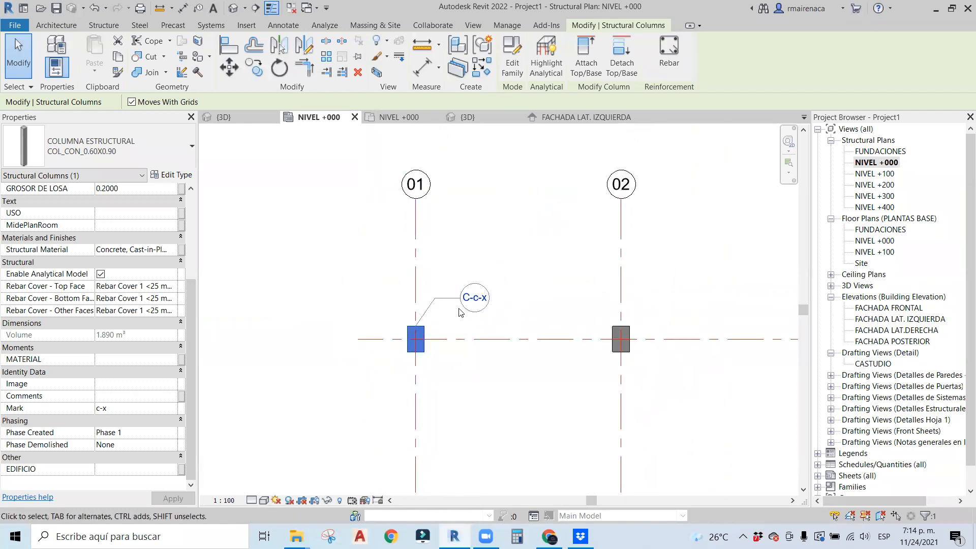
{"action": "scroll", "coordinate": [494, 321], "scroll_direction": "up", "scroll_amount": 4}
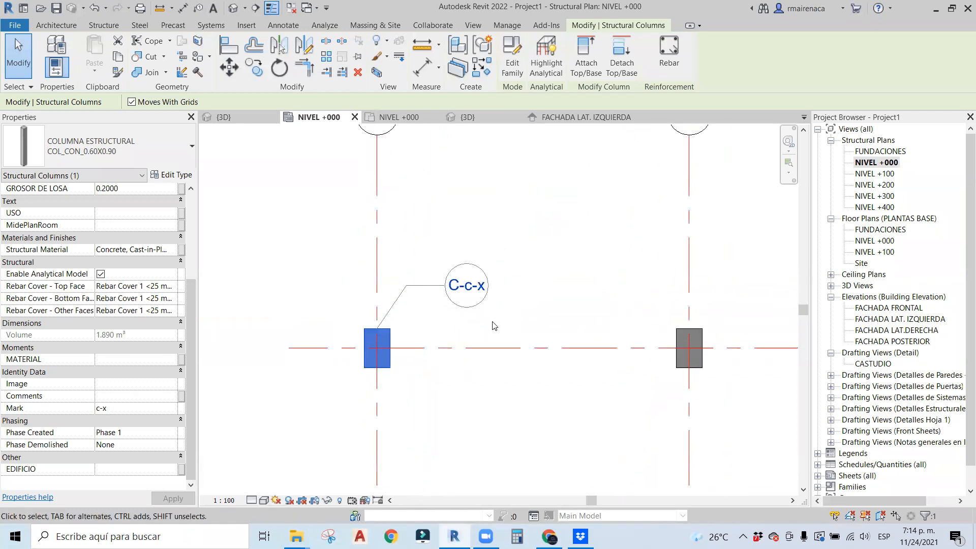
{"action": "left_click", "coordinate": [487, 198]}
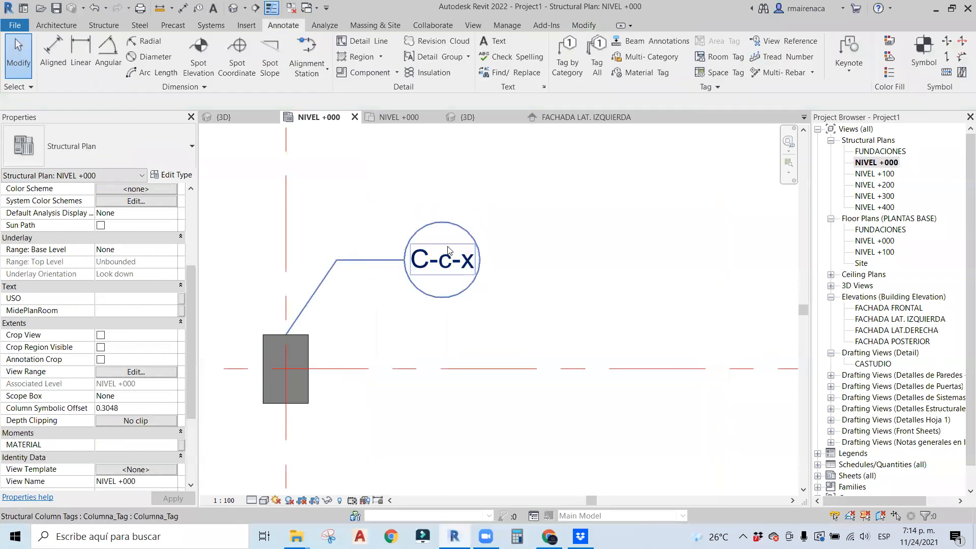
Inspect the COL_CON_0.60X0.90 type's section geometry and identity parameters, and close the type properties without changes.
{"action": "left_click", "coordinate": [448, 250]}
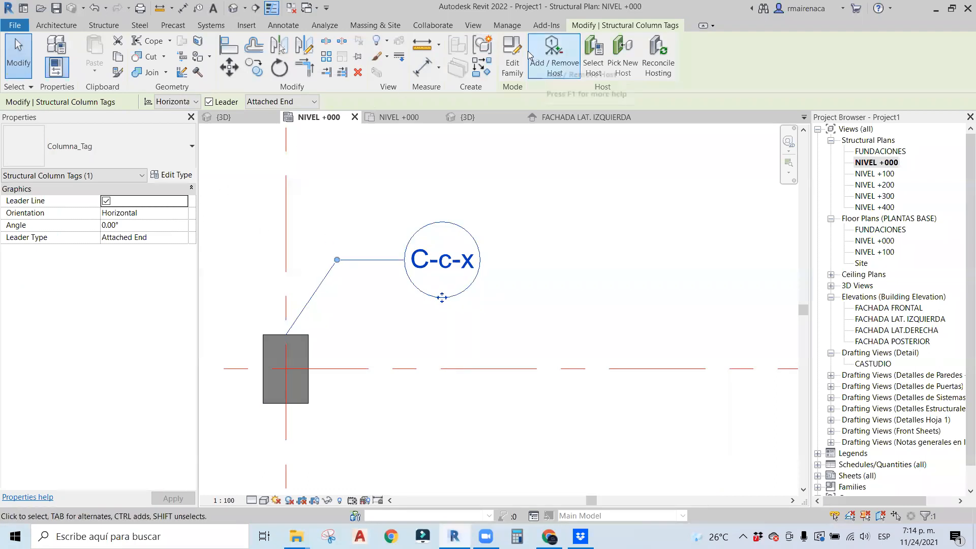
{"action": "left_click", "coordinate": [402, 226]}
{"action": "left_click", "coordinate": [306, 351]}
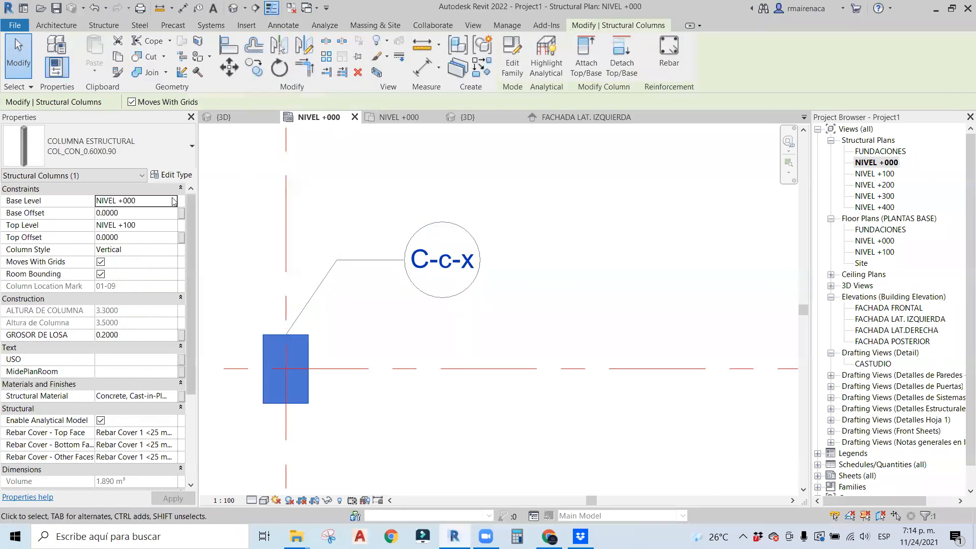
{"action": "left_click", "coordinate": [170, 175]}
{"action": "scroll", "coordinate": [417, 288], "scroll_direction": "down", "scroll_amount": 3}
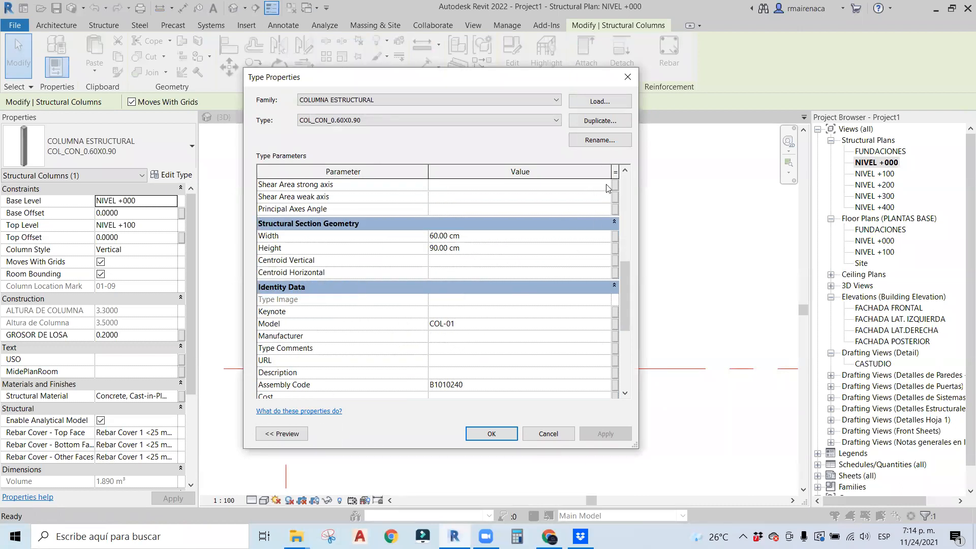
{"action": "left_click", "coordinate": [627, 79]}
{"action": "left_click", "coordinate": [426, 310]}
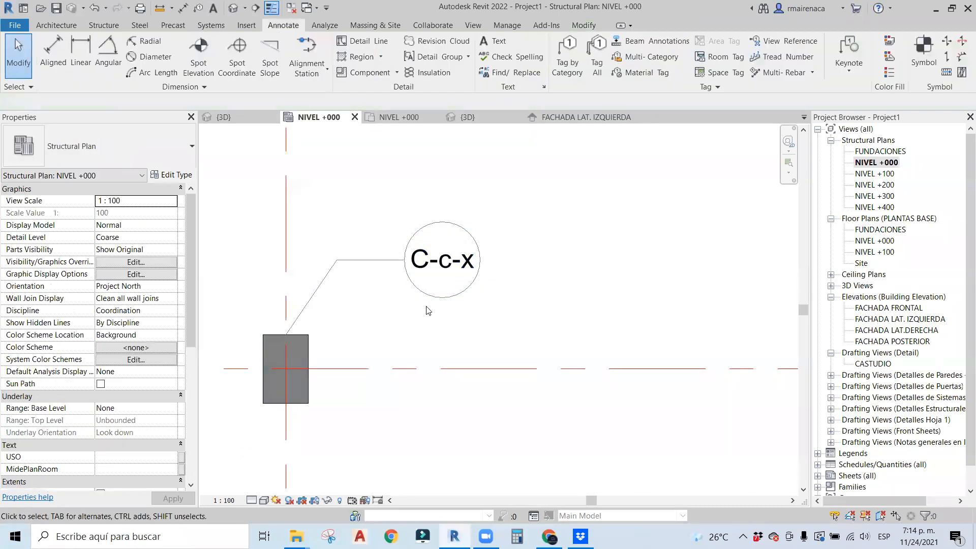
Open the Columna_Tag family of the column's tag for editing and bring up the parameter settings of its C-55 label.
{"action": "left_click", "coordinate": [300, 356]}
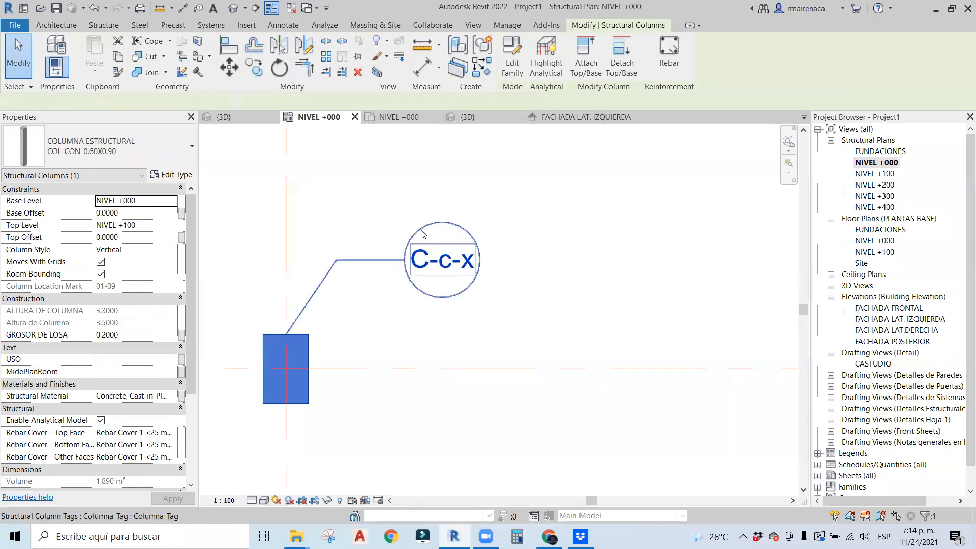
{"action": "left_click", "coordinate": [423, 237]}
{"action": "left_click", "coordinate": [512, 56]}
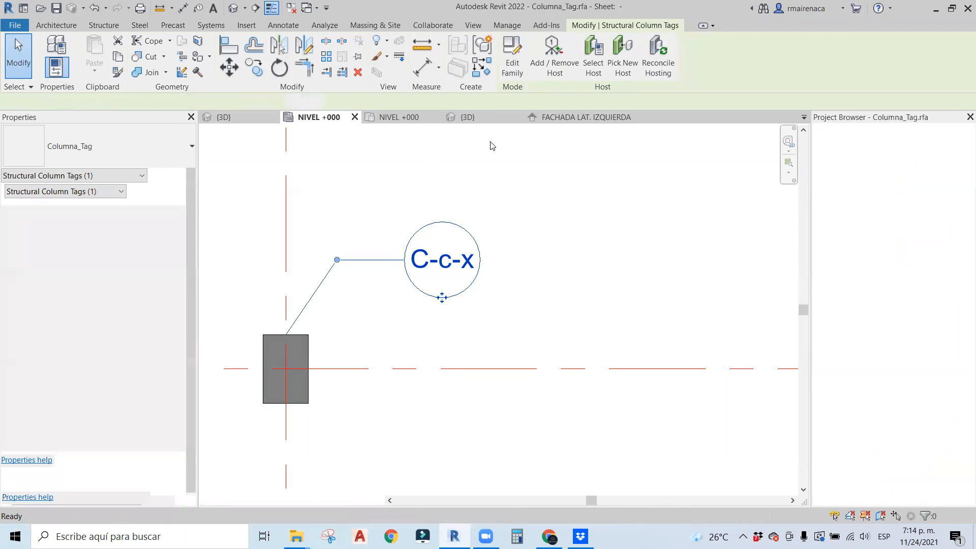
{"action": "left_click", "coordinate": [490, 289]}
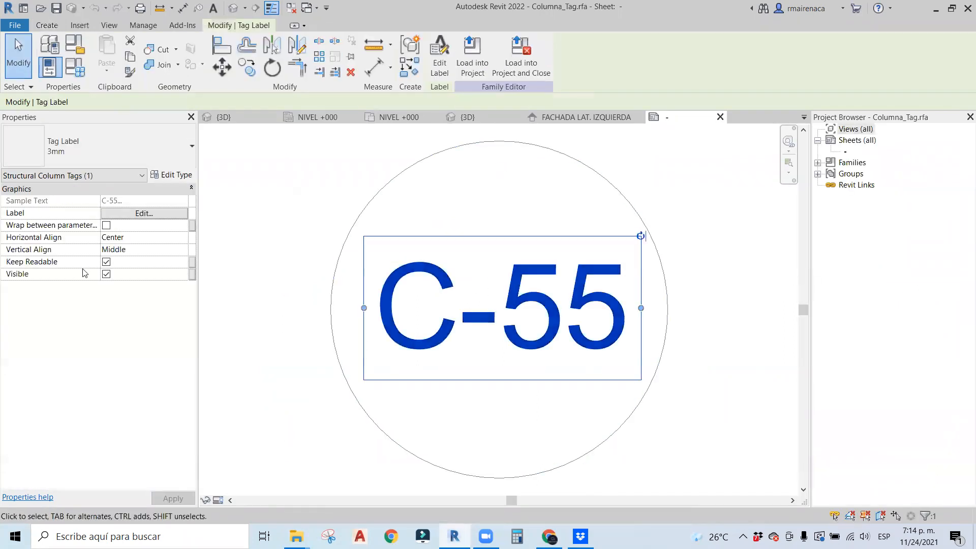
{"action": "left_click", "coordinate": [156, 213]}
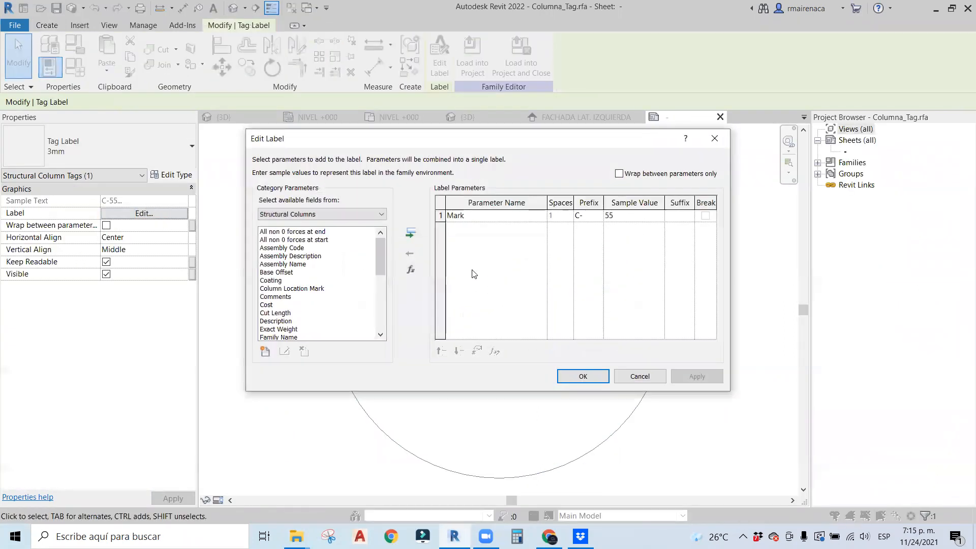
Replace the Mark parameter in the tag label with Column Location Mark.
{"action": "left_click", "coordinate": [459, 216]}
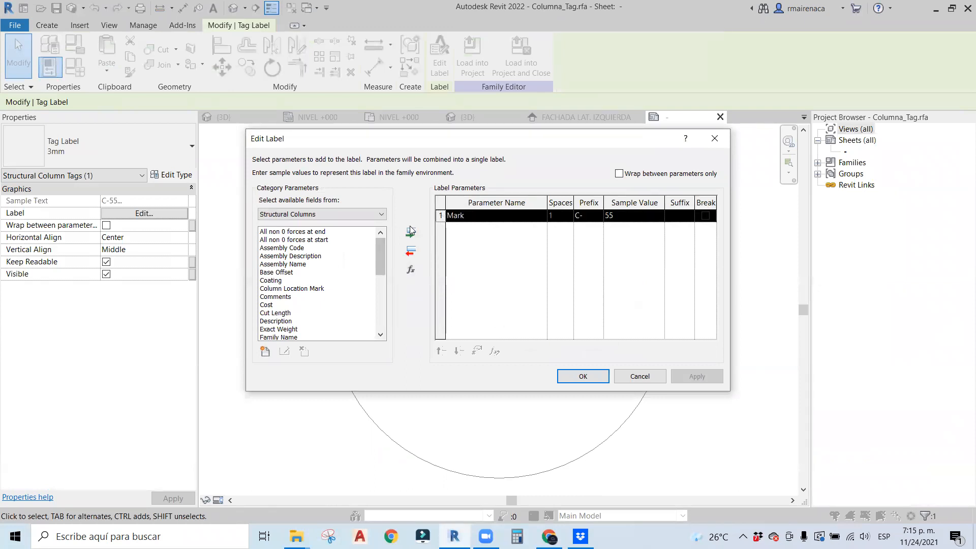
{"action": "left_click", "coordinate": [411, 253]}
{"action": "scroll", "coordinate": [277, 275], "scroll_direction": "down", "scroll_amount": 2}
{"action": "scroll", "coordinate": [293, 290], "scroll_direction": "up", "scroll_amount": 2}
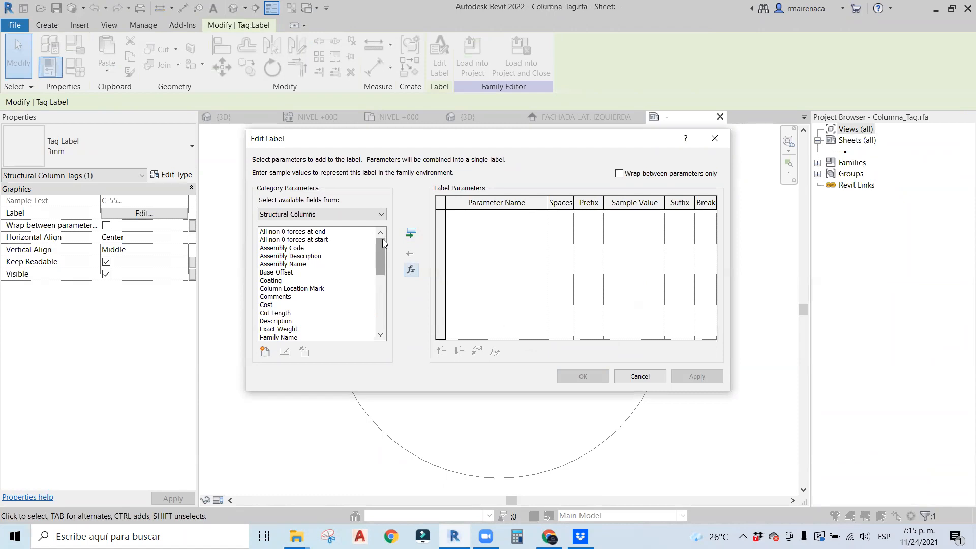
{"action": "mouse_move", "coordinate": [377, 254]}
{"action": "left_mouse_down"}
{"action": "mouse_move", "coordinate": [374, 309]}
{"action": "mouse_move", "coordinate": [373, 268]}
{"action": "left_mouse_up"}
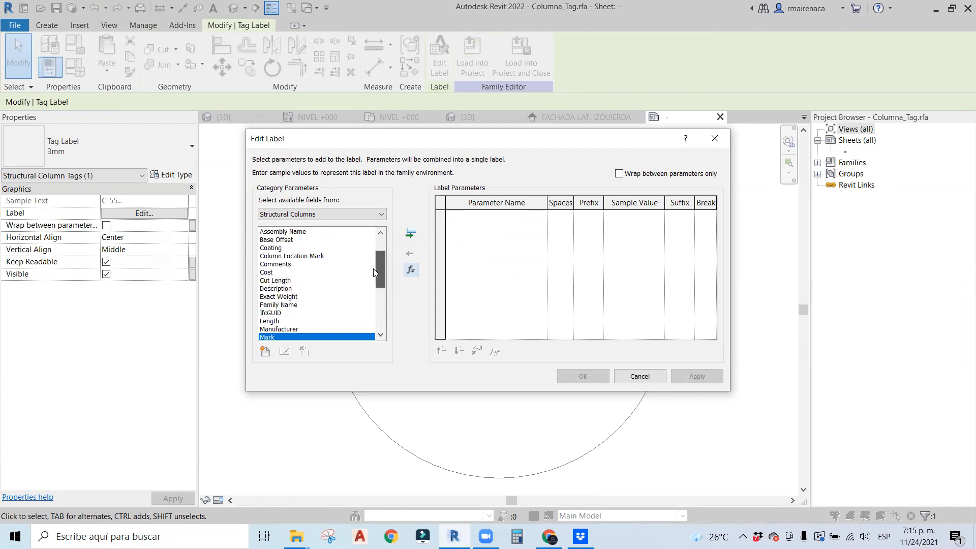
{"action": "left_click", "coordinate": [278, 257]}
{"action": "left_click", "coordinate": [410, 233]}
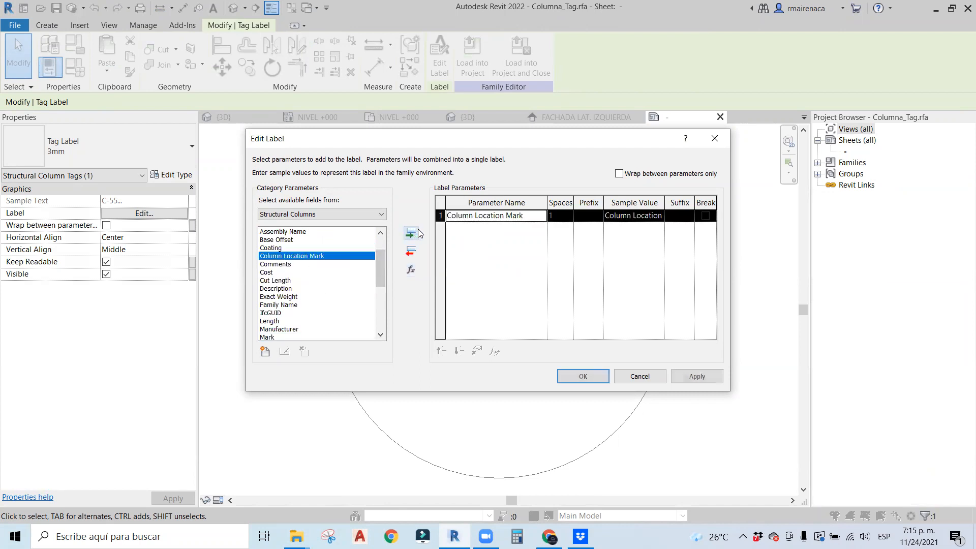
{"action": "scroll", "coordinate": [301, 287], "scroll_direction": "down", "scroll_amount": 5}
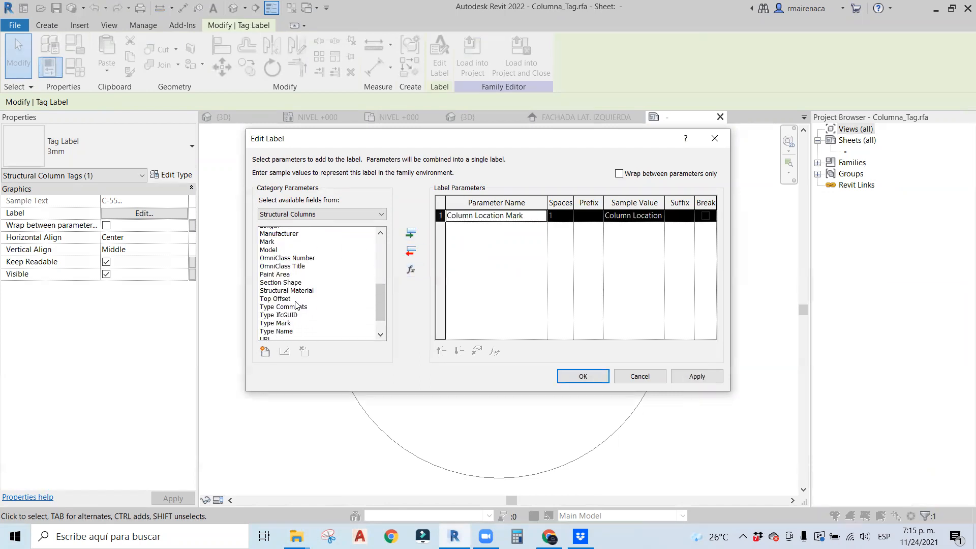
{"action": "scroll", "coordinate": [281, 311], "scroll_direction": "up", "scroll_amount": 2}
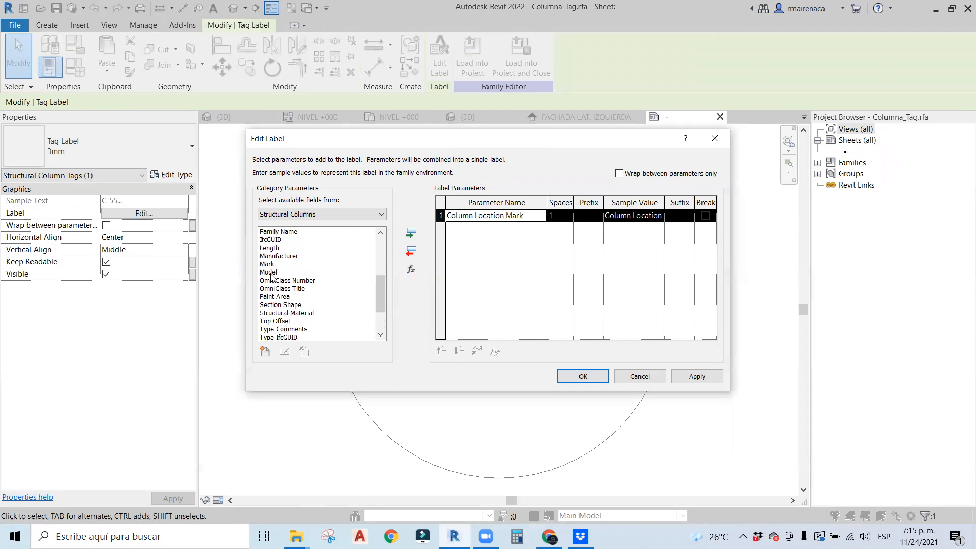
{"action": "left_click", "coordinate": [270, 273]}
{"action": "left_click", "coordinate": [411, 232]}
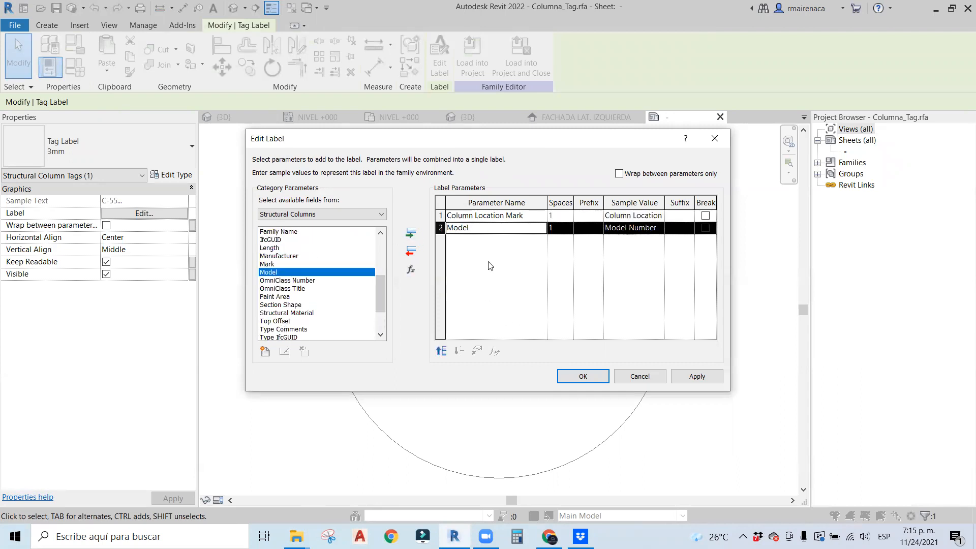
{"action": "left_click", "coordinate": [411, 250]}
Accept the tag label showing Column Location Mark, load the family into Project1 and close it without saving its file.
{"action": "left_click", "coordinate": [580, 375]}
{"action": "scroll", "coordinate": [559, 310], "scroll_direction": "down", "scroll_amount": 2}
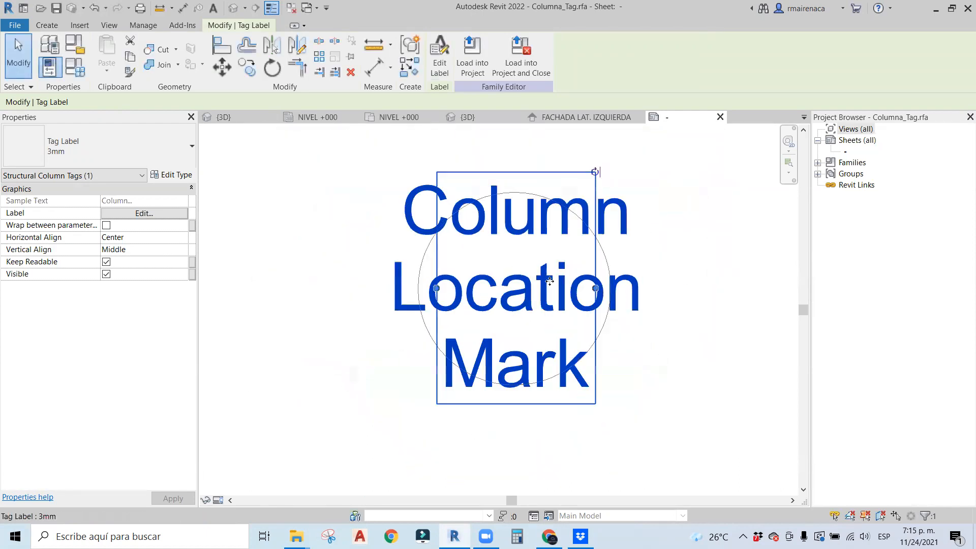
{"action": "left_click", "coordinate": [524, 56]}
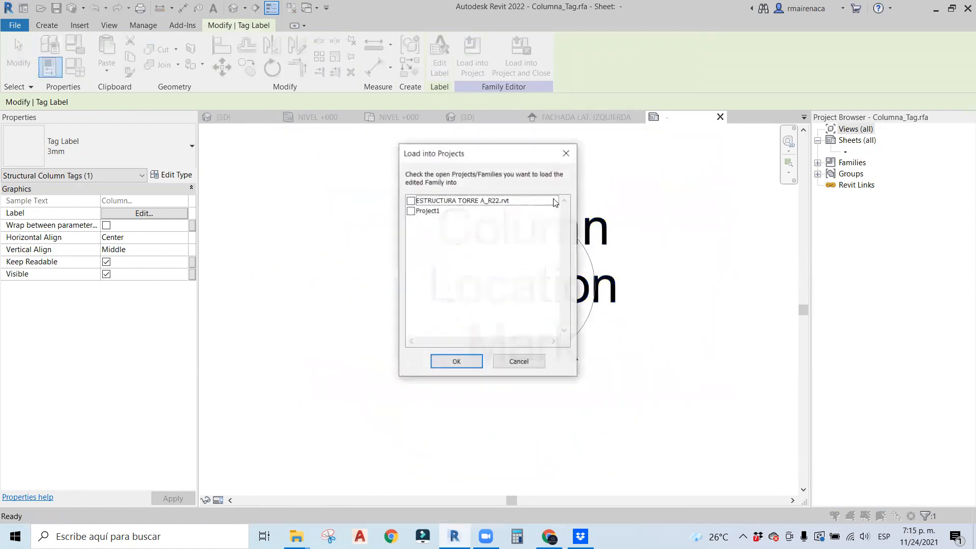
{"action": "left_click", "coordinate": [421, 212]}
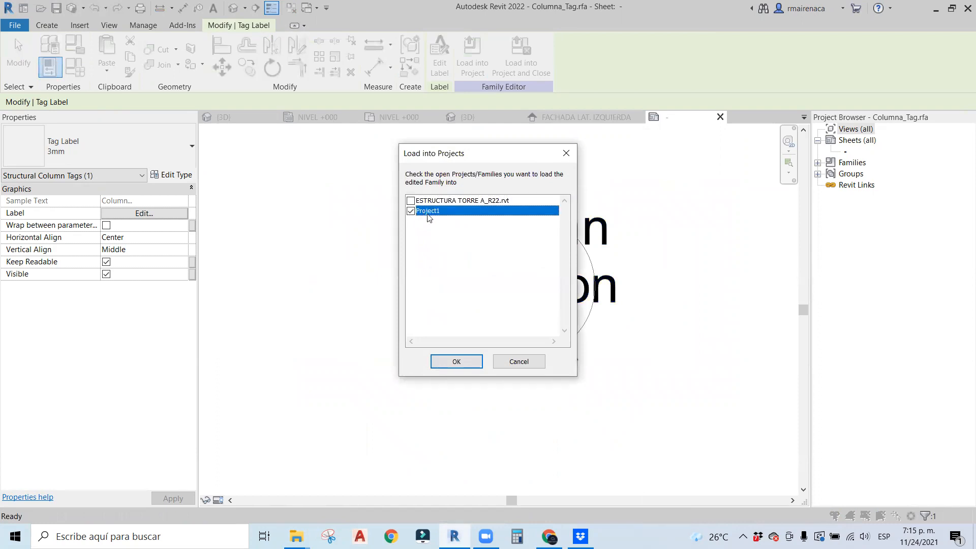
{"action": "left_click", "coordinate": [463, 360]}
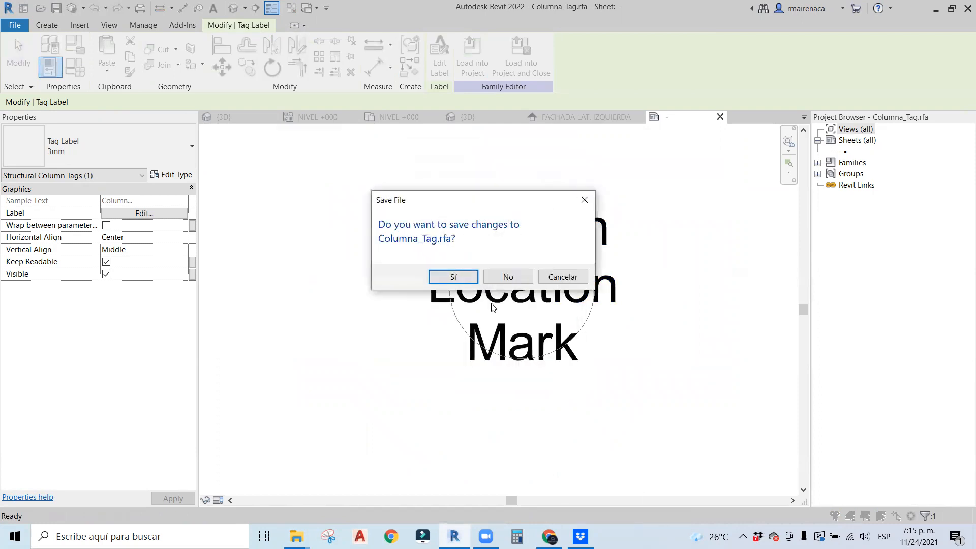
{"action": "left_click", "coordinate": [496, 277]}
{"action": "left_click", "coordinate": [419, 262]}
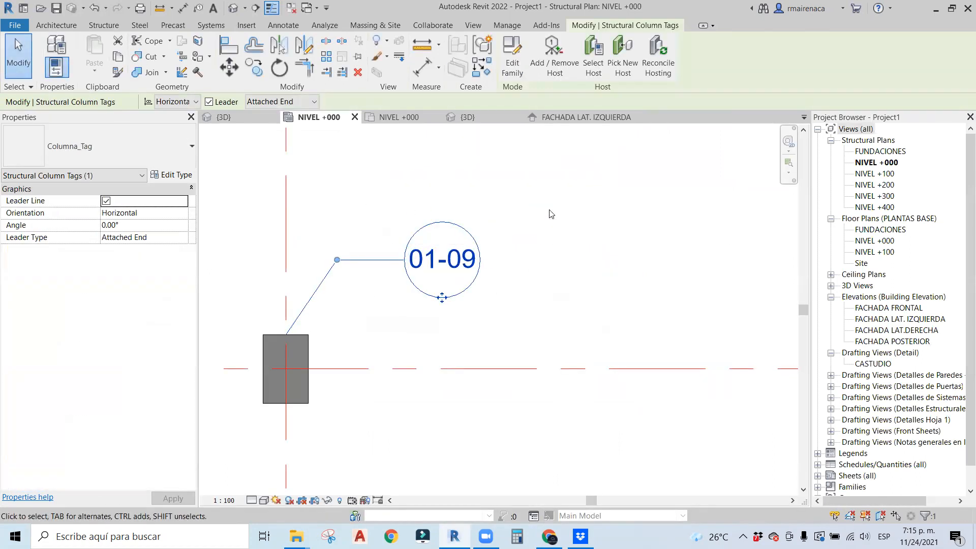
Delete the 01-09 column tag with its leader from the NIVEL +000 structural plan.
{"action": "left_click", "coordinate": [533, 229]}
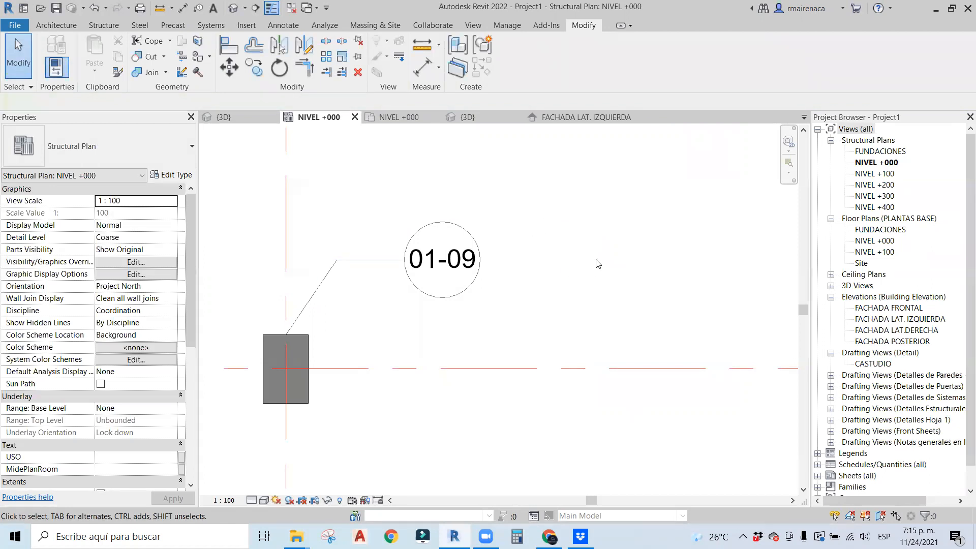
{"action": "left_click", "coordinate": [389, 258]}
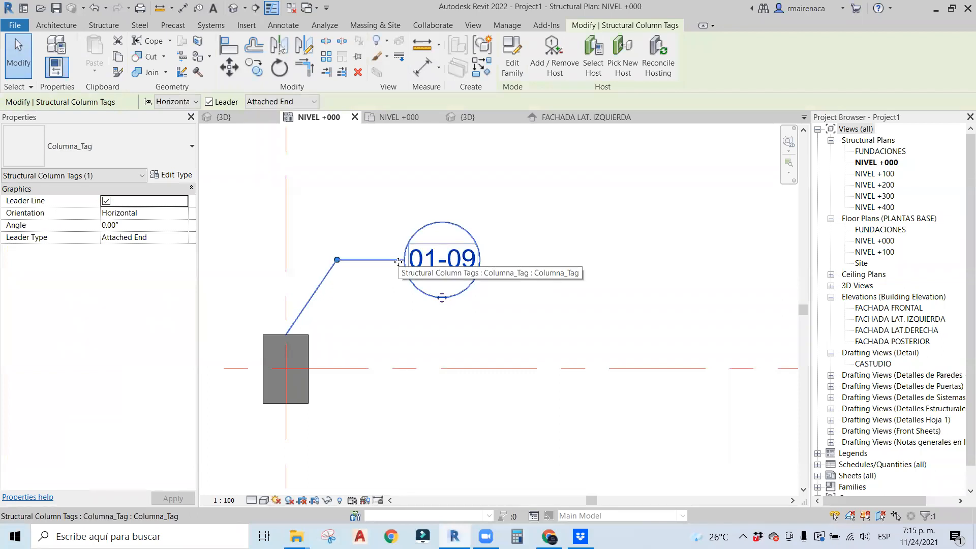
{"action": "left_click", "coordinate": [302, 230]}
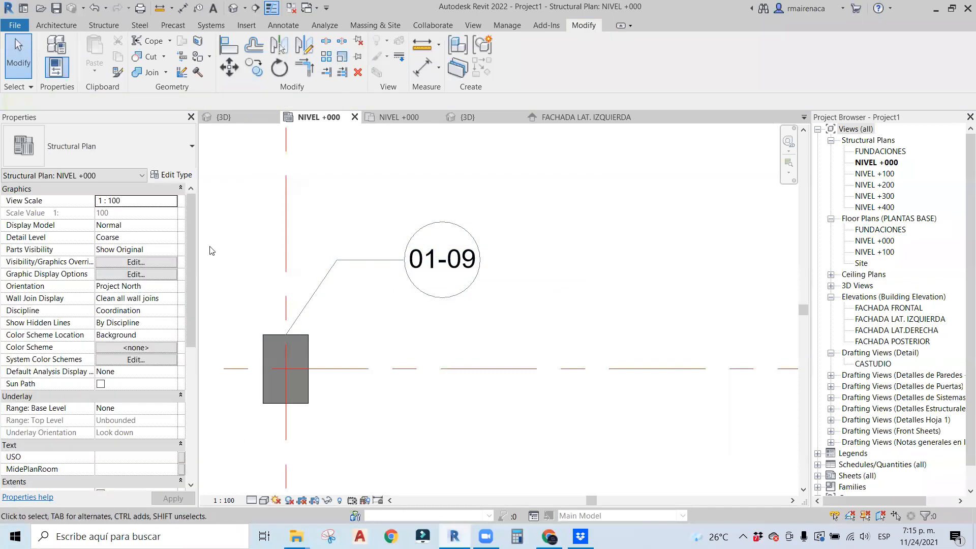
{"action": "left_click", "coordinate": [261, 348]}
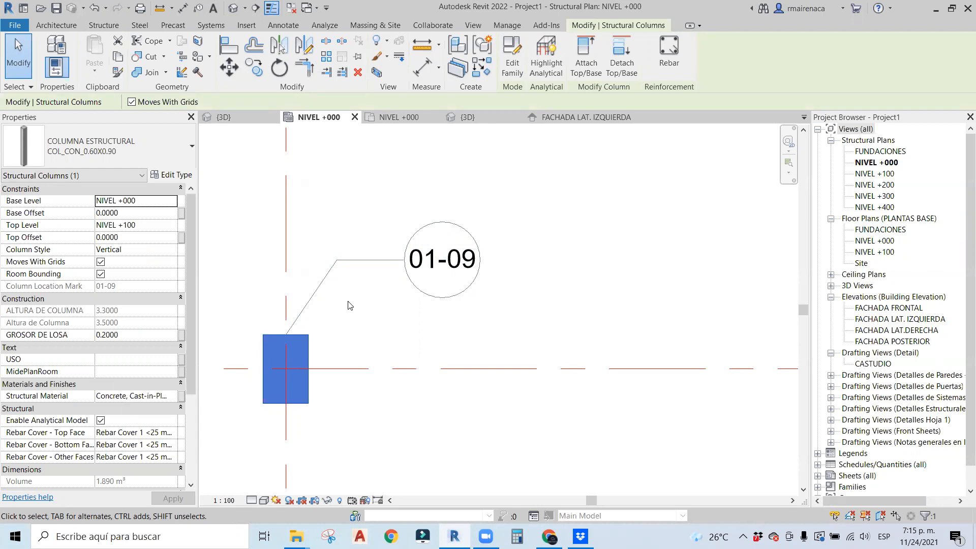
{"action": "left_click", "coordinate": [472, 246]}
{"action": "key", "text": "Delete"}
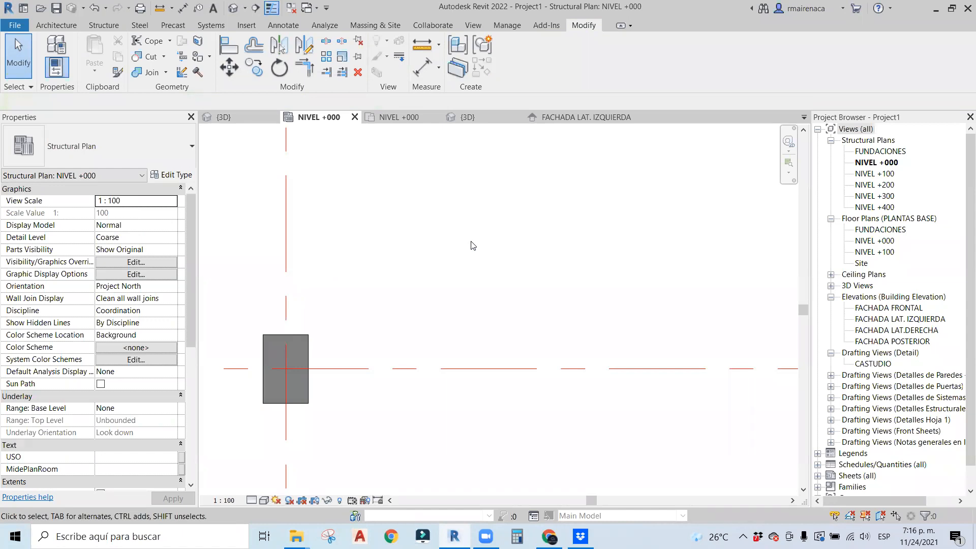
Examine the instance properties of the formerly tagged column, from its construction values down to its Mark.
{"action": "middle_click_drag", "start_coordinate": [552, 327], "coordinate": [522, 209]}
{"action": "scroll", "coordinate": [398, 225], "scroll_direction": "down", "scroll_amount": 1}
{"action": "left_click", "coordinate": [306, 255]}
{"action": "scroll", "coordinate": [91, 255], "scroll_direction": "down", "scroll_amount": 1}
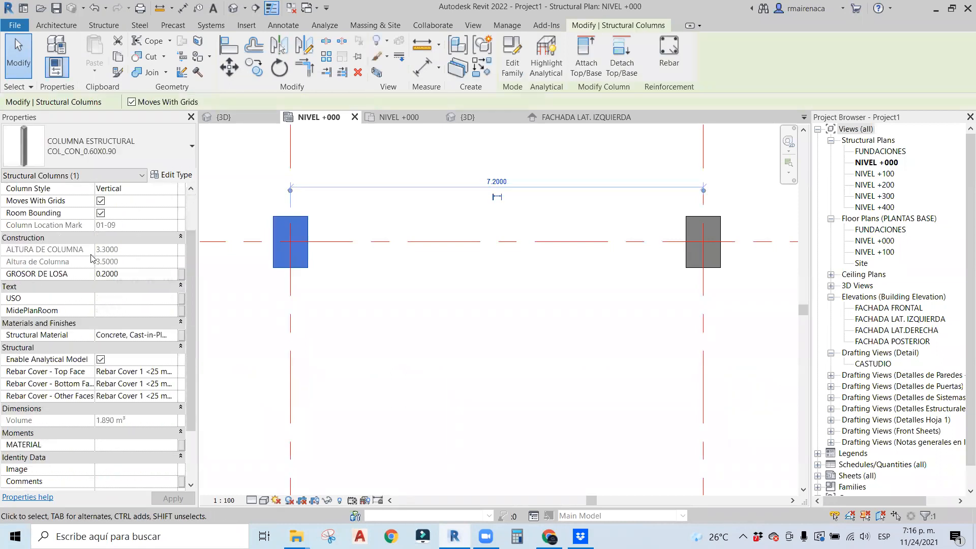
{"action": "scroll", "coordinate": [122, 313], "scroll_direction": "down", "scroll_amount": 1}
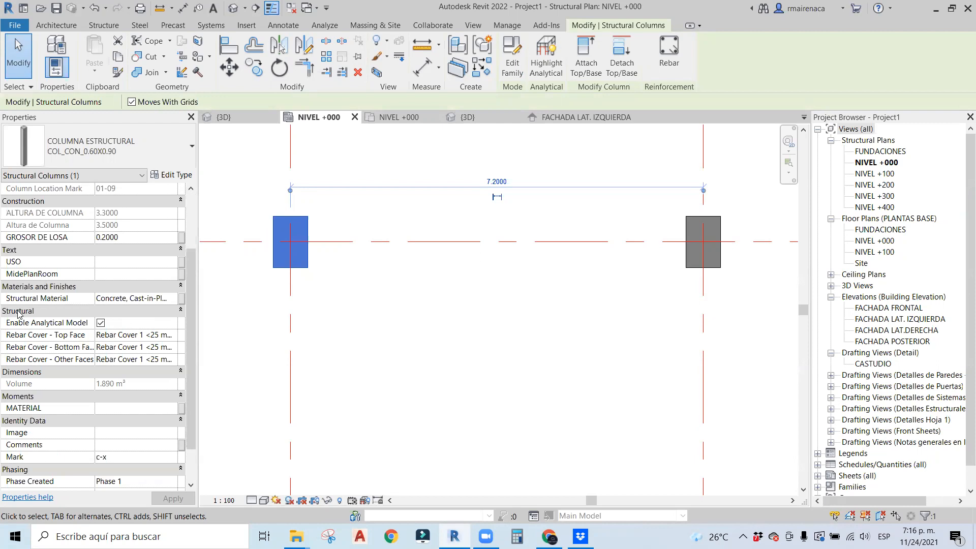
{"action": "left_click", "coordinate": [377, 287]}
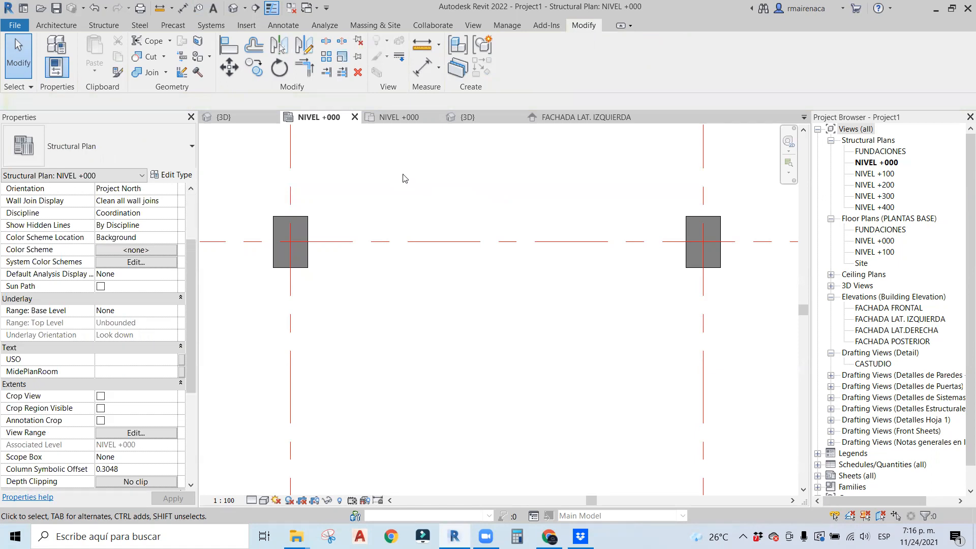
{"action": "left_click", "coordinate": [295, 234]}
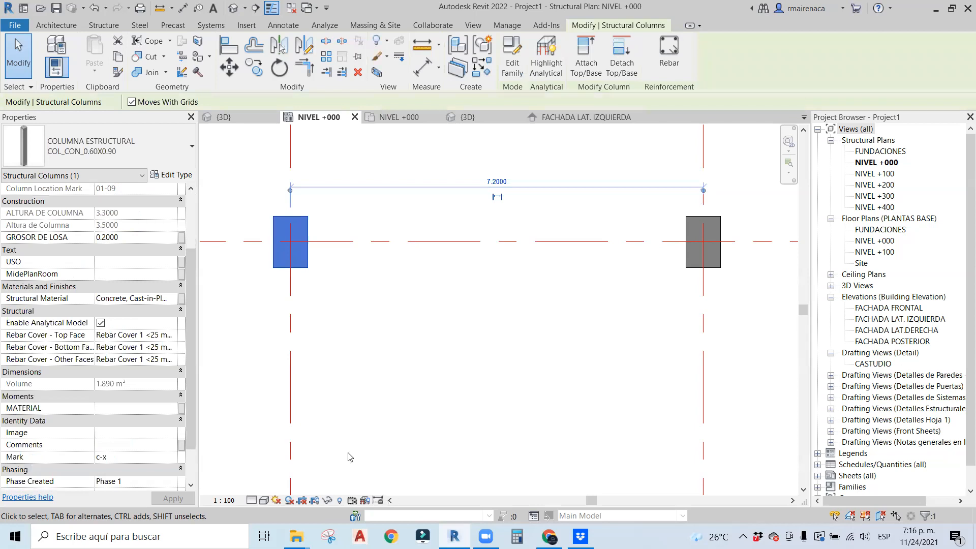
{"action": "scroll", "coordinate": [474, 290], "scroll_direction": "down", "scroll_amount": 8}
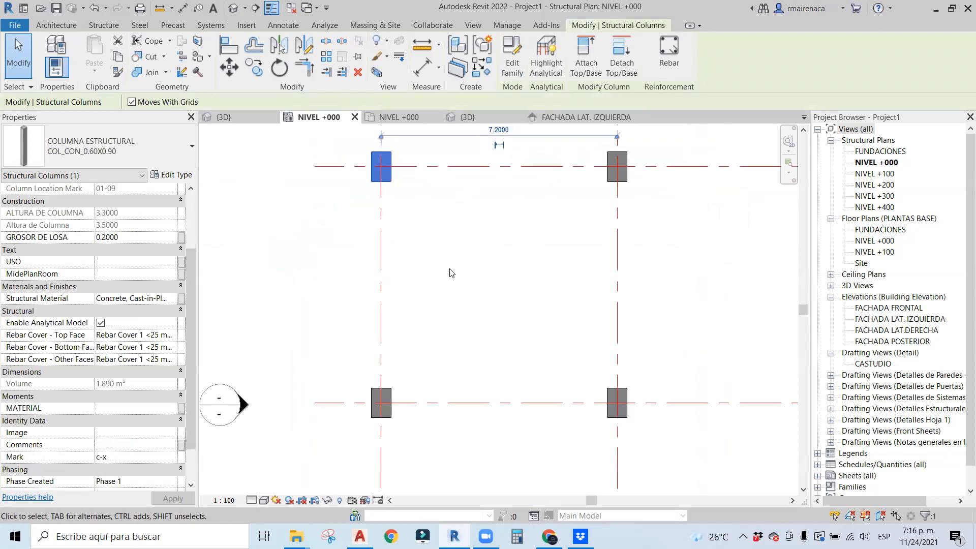
Open the FACHADA LAT. IZQUIERDA elevation and examine the space between the column bases and the lowest level.
{"action": "double_click", "coordinate": [410, 293]}
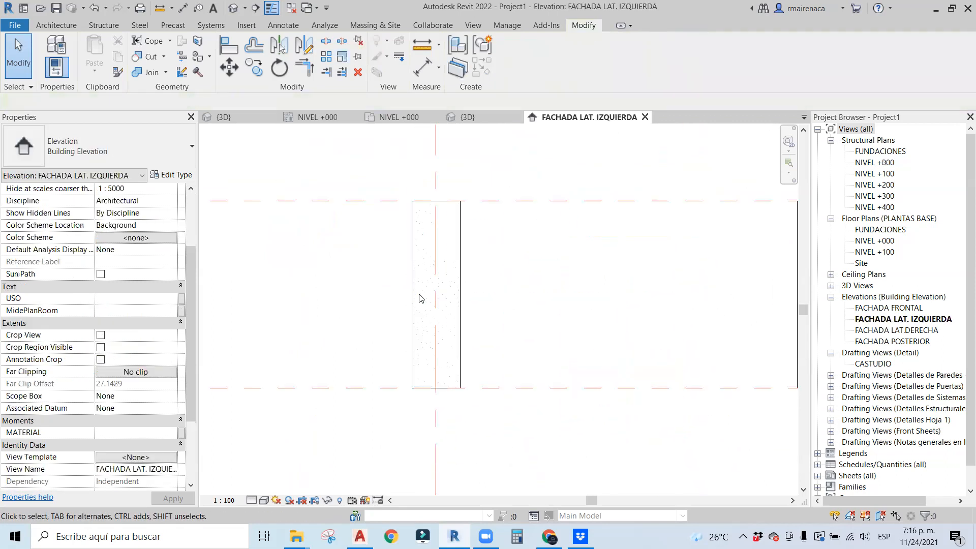
{"action": "scroll", "coordinate": [472, 325], "scroll_direction": "up", "scroll_amount": 5}
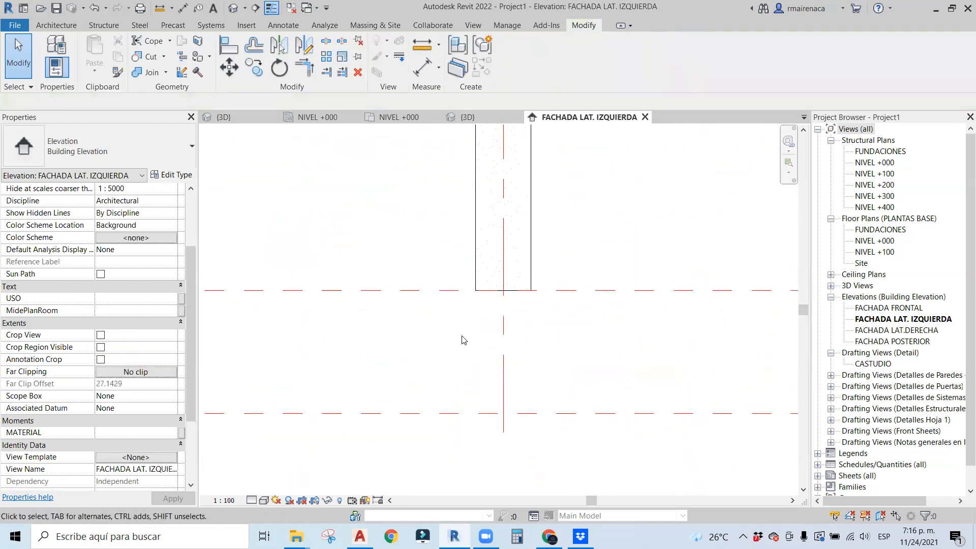
{"action": "scroll", "coordinate": [421, 267], "scroll_direction": "down", "scroll_amount": 2}
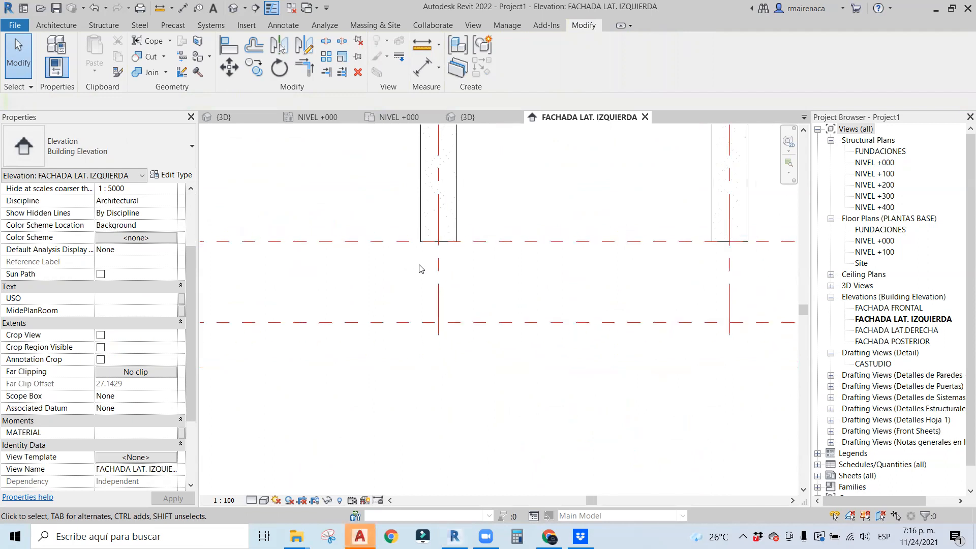
{"action": "left_click_drag", "start_coordinate": [441, 283], "coordinate": [488, 326]}
{"action": "left_click_drag", "start_coordinate": [326, 370], "coordinate": [542, 326]}
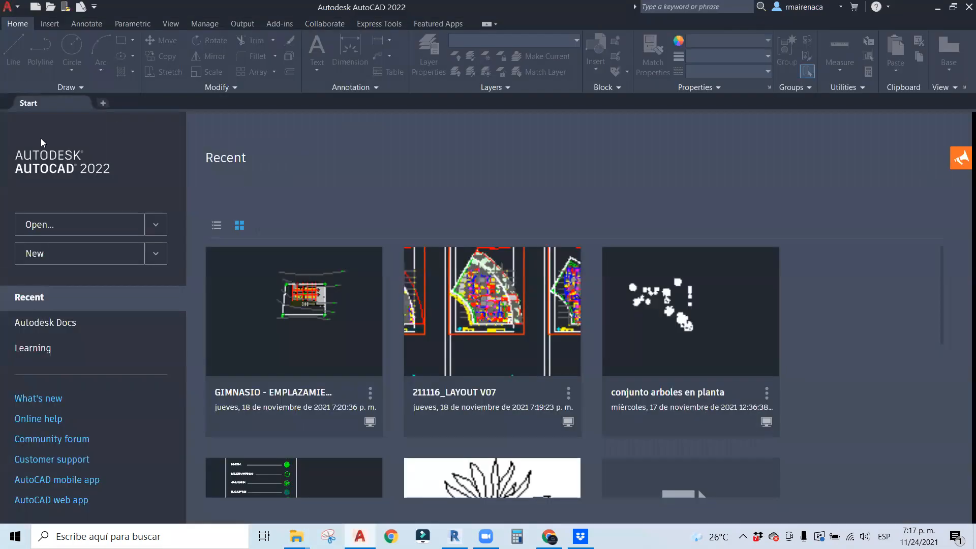
In AutoCAD, start a new drawing from the acadiso.dwt template and draw a tall, narrow rectangle for the column.
{"action": "left_click", "coordinate": [35, 5]}
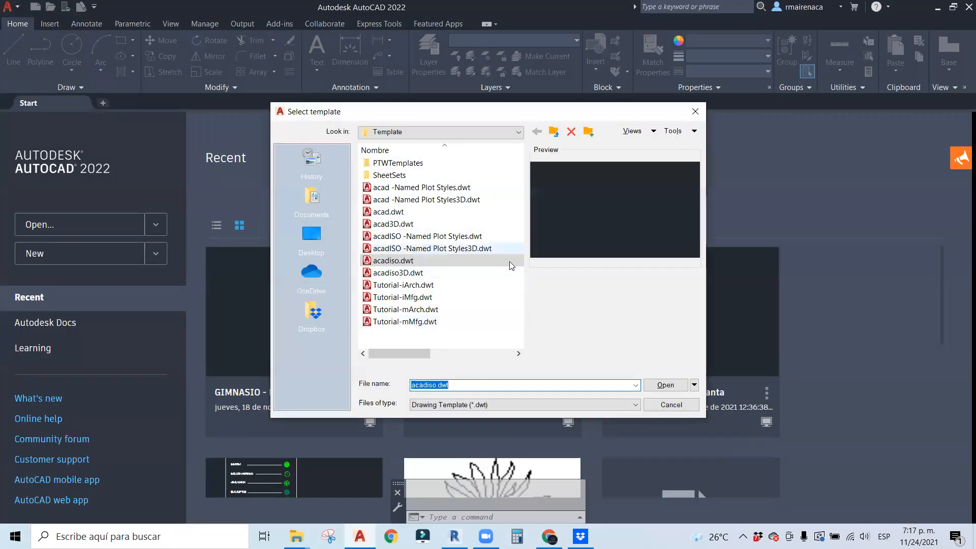
{"action": "left_click", "coordinate": [664, 385]}
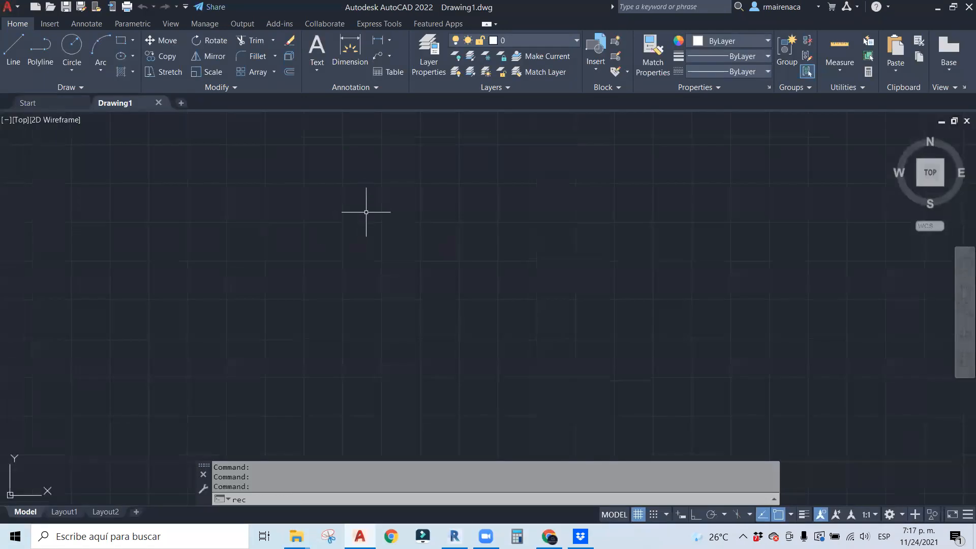
{"action": "type", "text": "rec"}
{"action": "key", "text": "Return"}
{"action": "left_click", "coordinate": [404, 221]}
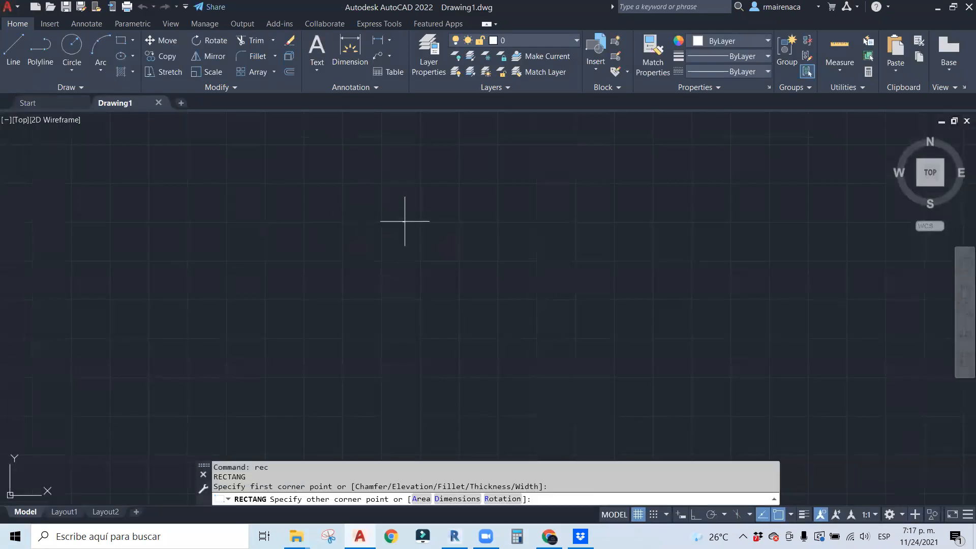
{"action": "left_click", "coordinate": [421, 317]}
Draw a wider rectangle for the pedestal directly beneath the column rectangle.
{"action": "key", "text": "Return"}
{"action": "scroll", "coordinate": [397, 337], "scroll_direction": "up", "scroll_amount": 4}
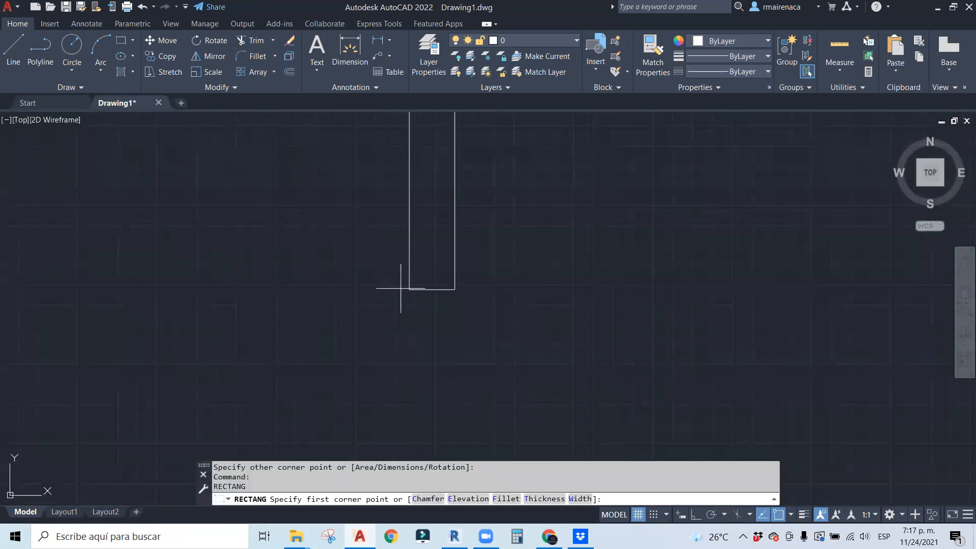
{"action": "left_click", "coordinate": [390, 290]}
{"action": "middle_click_drag", "start_coordinate": [473, 360], "coordinate": [478, 222]}
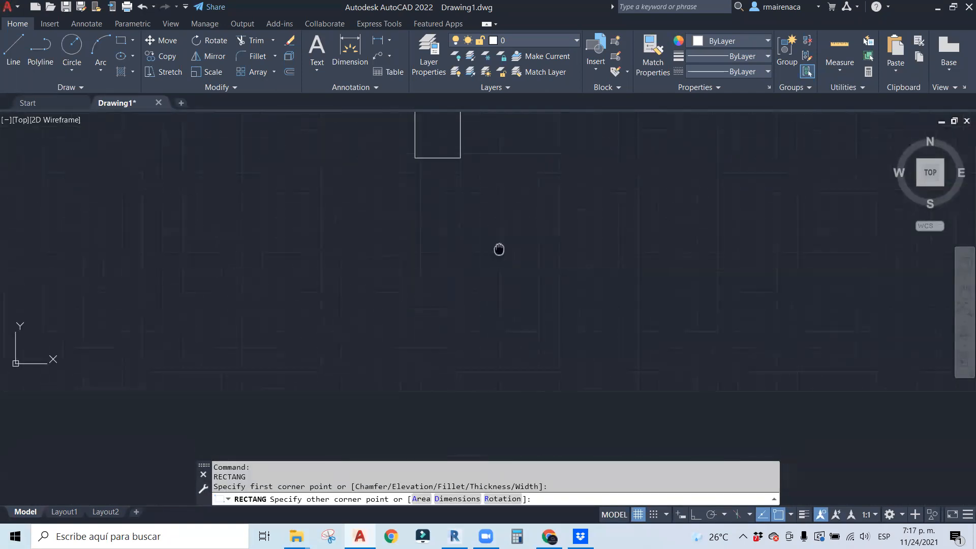
{"action": "left_click", "coordinate": [475, 304]}
Draw a wide, flat rectangle for the footing directly beneath the pedestal rectangle.
{"action": "key", "text": "Return"}
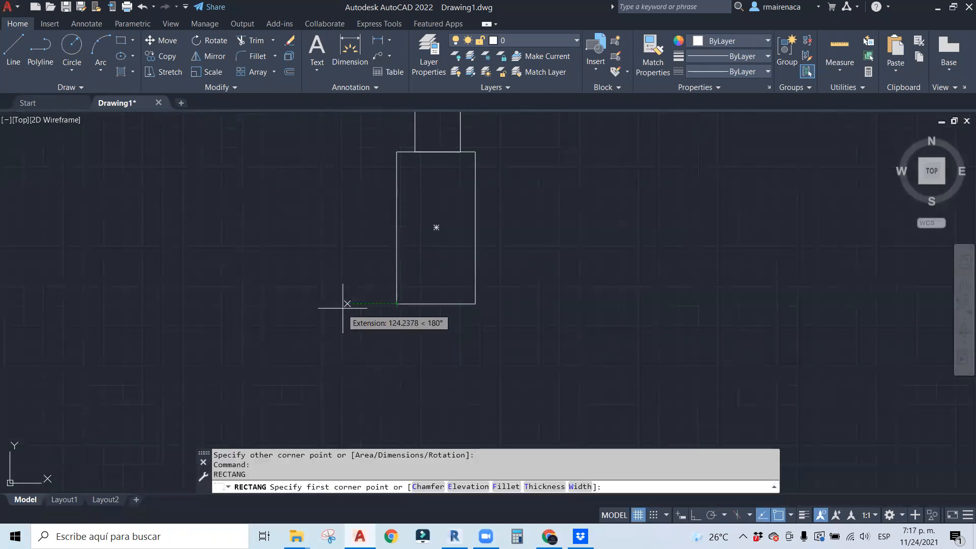
{"action": "left_click", "coordinate": [326, 304]}
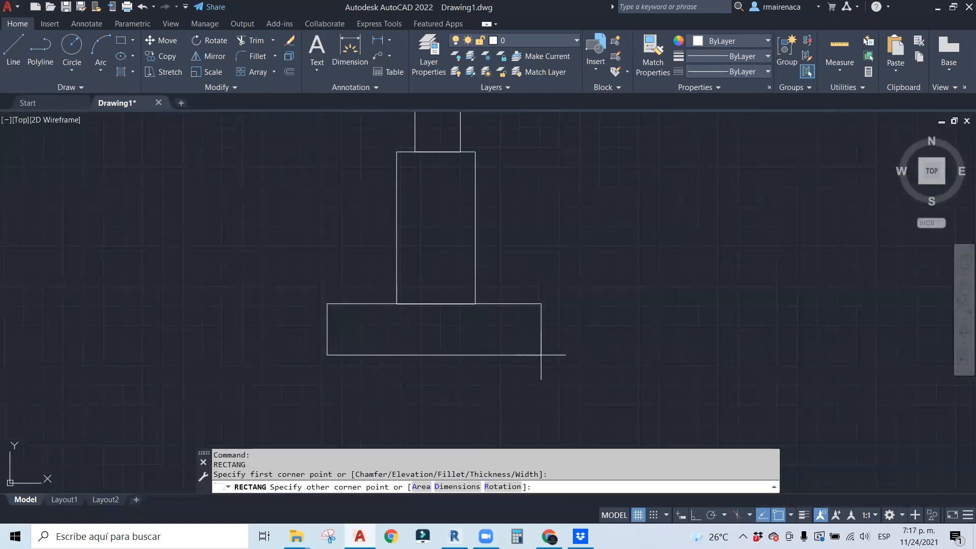
{"action": "left_click", "coordinate": [540, 355]}
{"action": "left_click", "coordinate": [317, 290]}
{"action": "left_click", "coordinate": [326, 320]}
{"action": "key", "text": "Escape"}
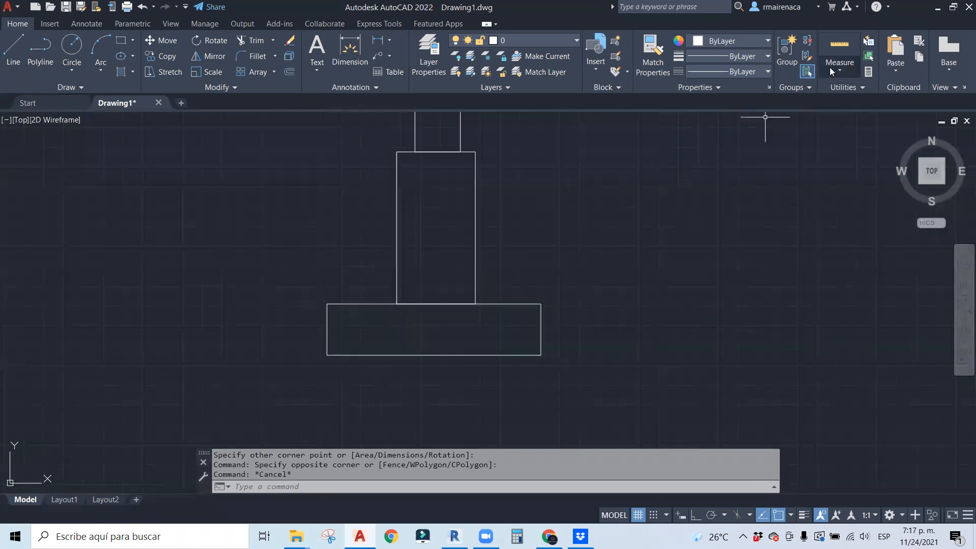
Switch back to Revit and browse the structural column types available for the left column in the elevation, including the pedestal family.
{"action": "left_click", "coordinate": [938, 9]}
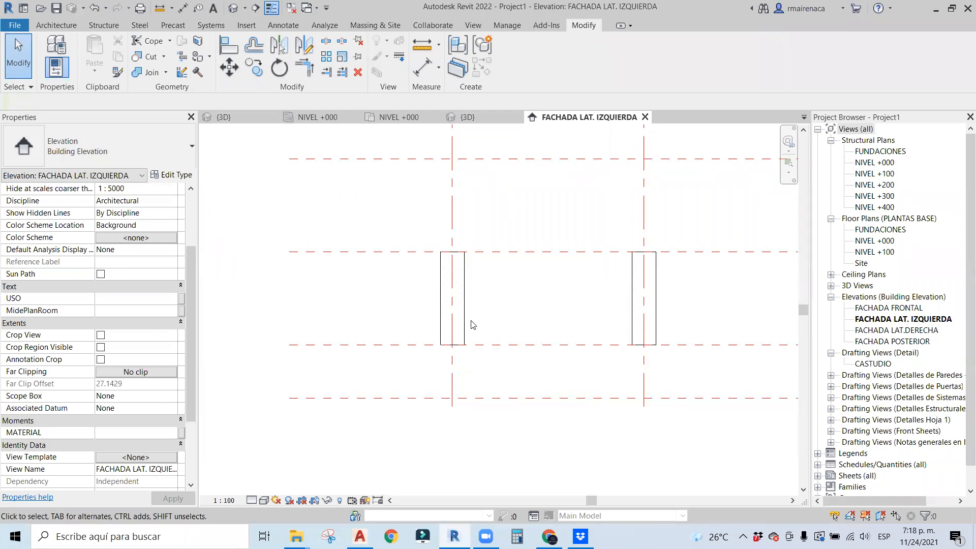
{"action": "left_click", "coordinate": [449, 293]}
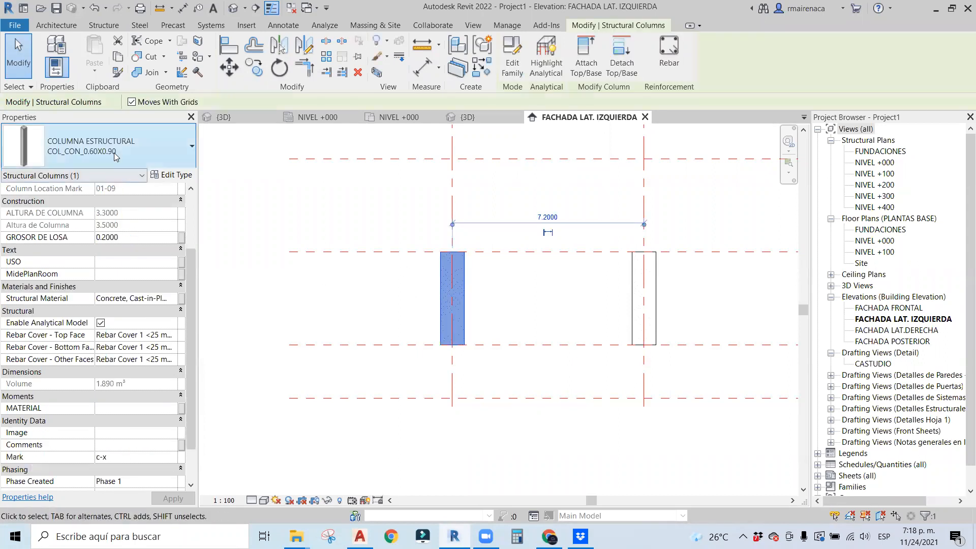
{"action": "left_click", "coordinate": [116, 133]}
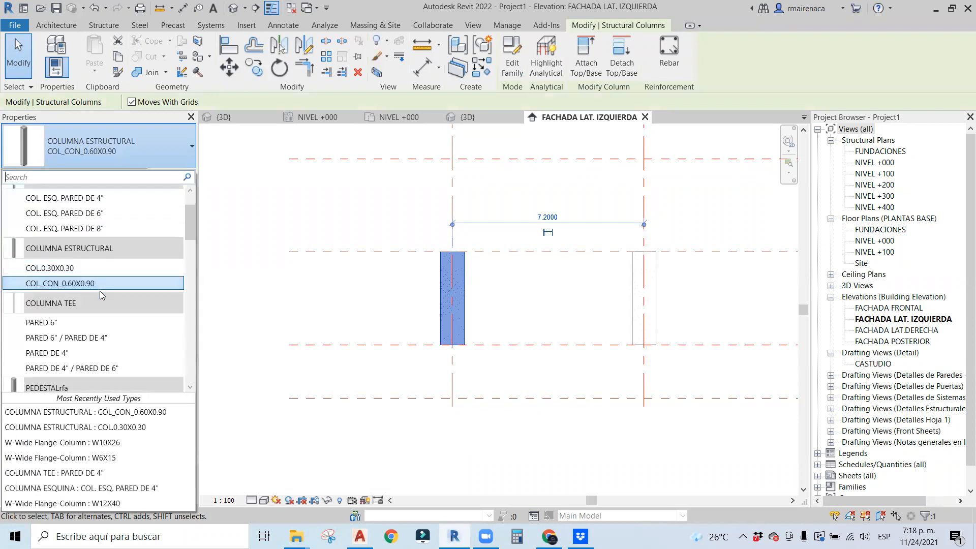
{"action": "scroll", "coordinate": [100, 293], "scroll_direction": "up", "scroll_amount": 2}
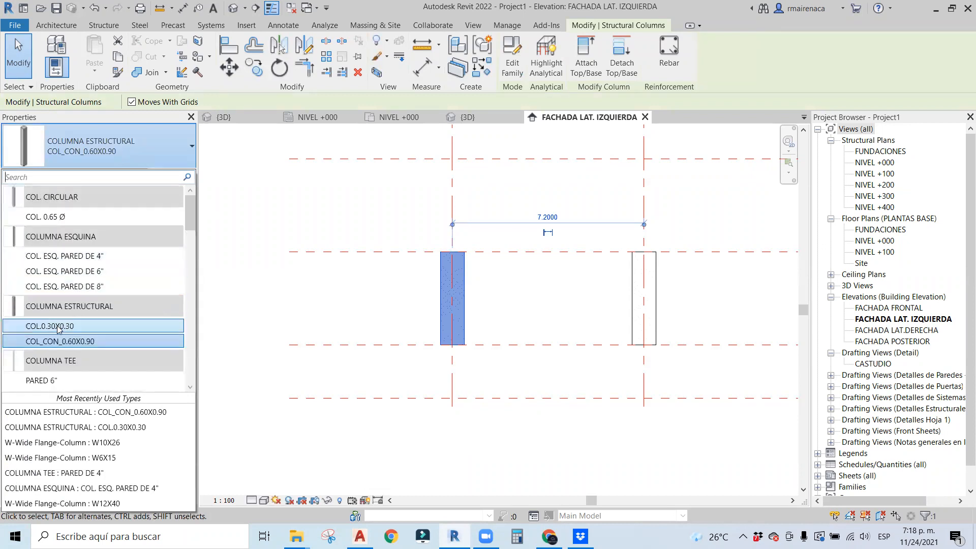
{"action": "scroll", "coordinate": [70, 320], "scroll_direction": "down", "scroll_amount": 5}
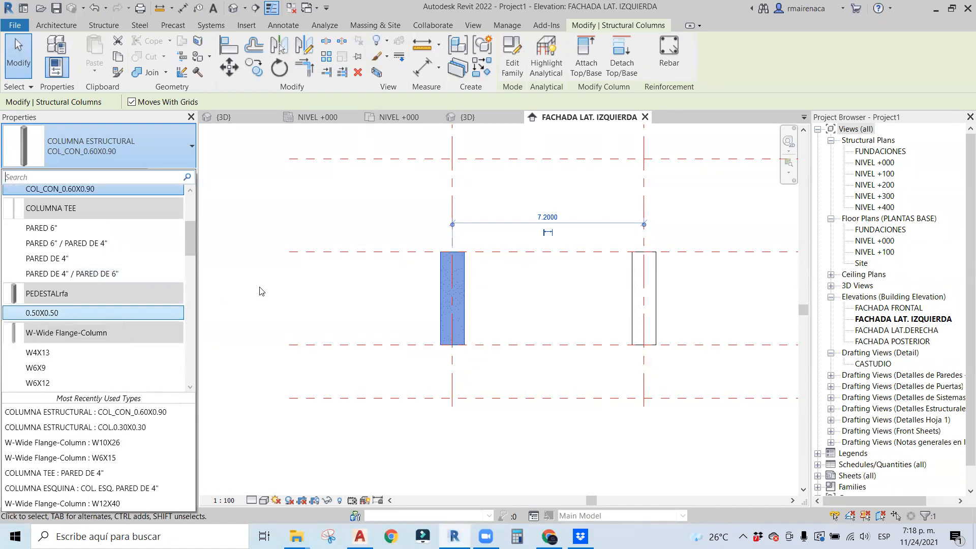
{"action": "left_click", "coordinate": [381, 289]}
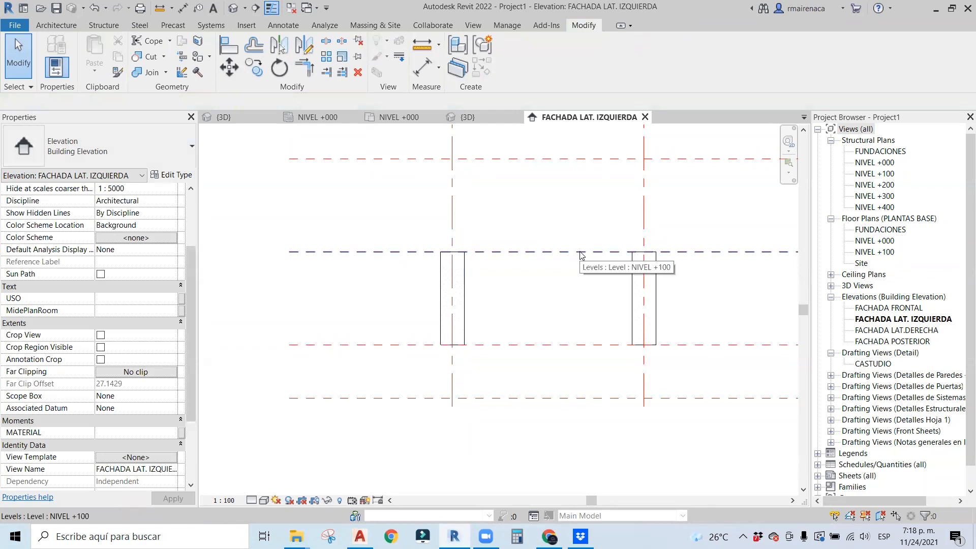
{"action": "left_click", "coordinate": [964, 159]}
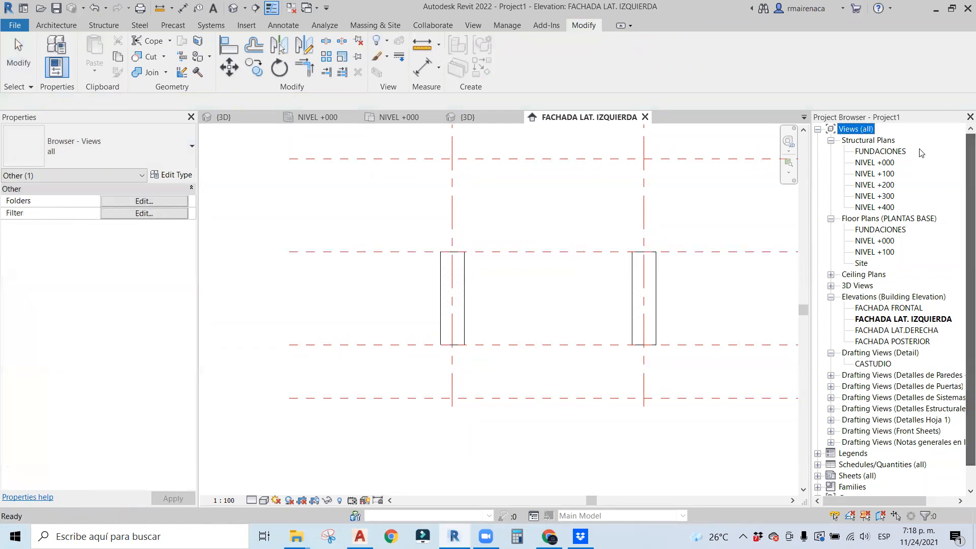
Open the NIVEL +000 structural plan and start a structural column with the PEDESTALrfa 0.50X0.50 type.
{"action": "double_click", "coordinate": [870, 162]}
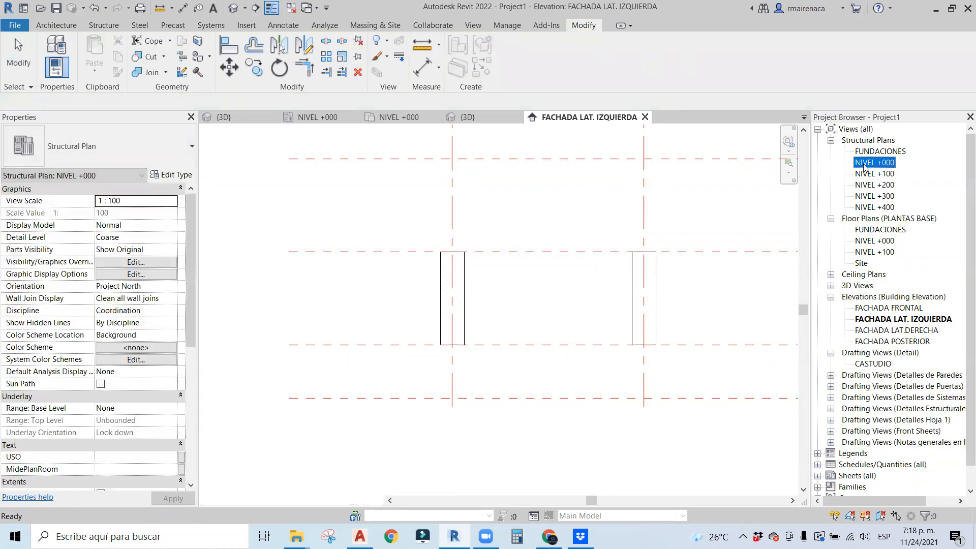
{"action": "scroll", "coordinate": [343, 210], "scroll_direction": "up", "scroll_amount": 1}
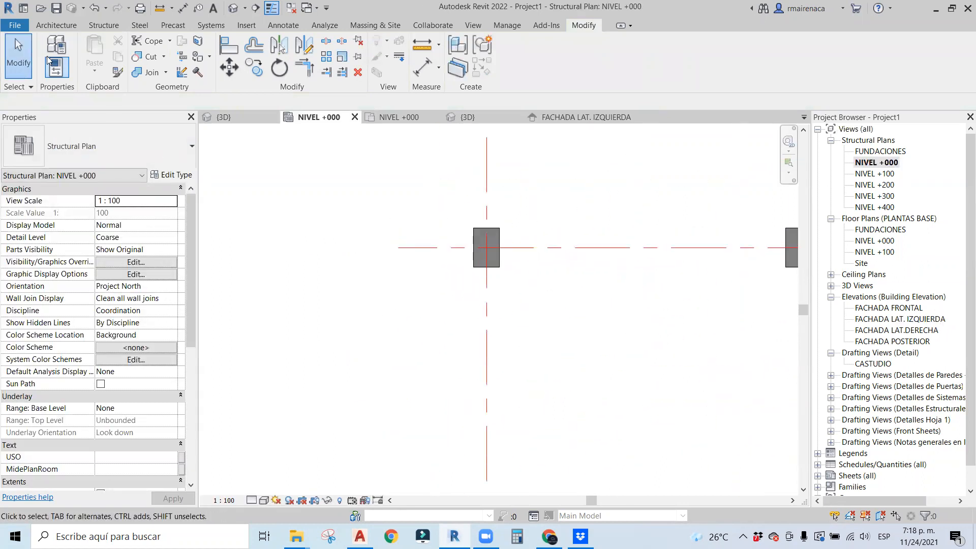
{"action": "left_click", "coordinate": [103, 25]}
{"action": "left_click", "coordinate": [106, 53]}
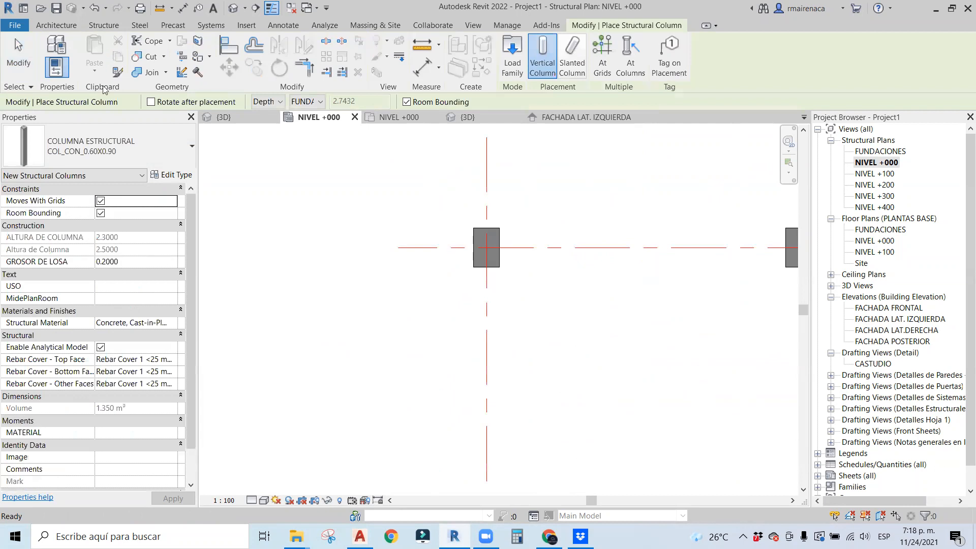
{"action": "left_click", "coordinate": [103, 154]}
{"action": "scroll", "coordinate": [102, 284], "scroll_direction": "down", "scroll_amount": 1}
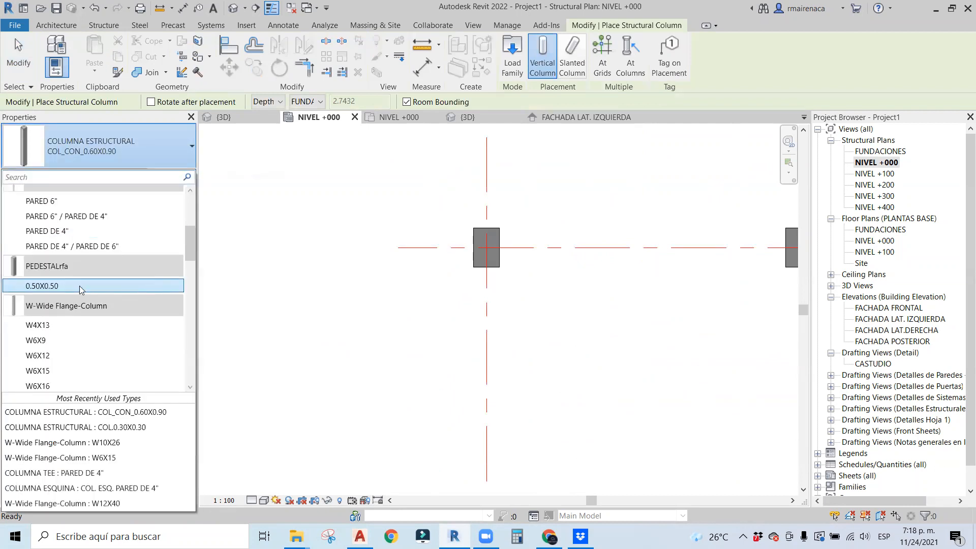
{"action": "left_click", "coordinate": [79, 287]}
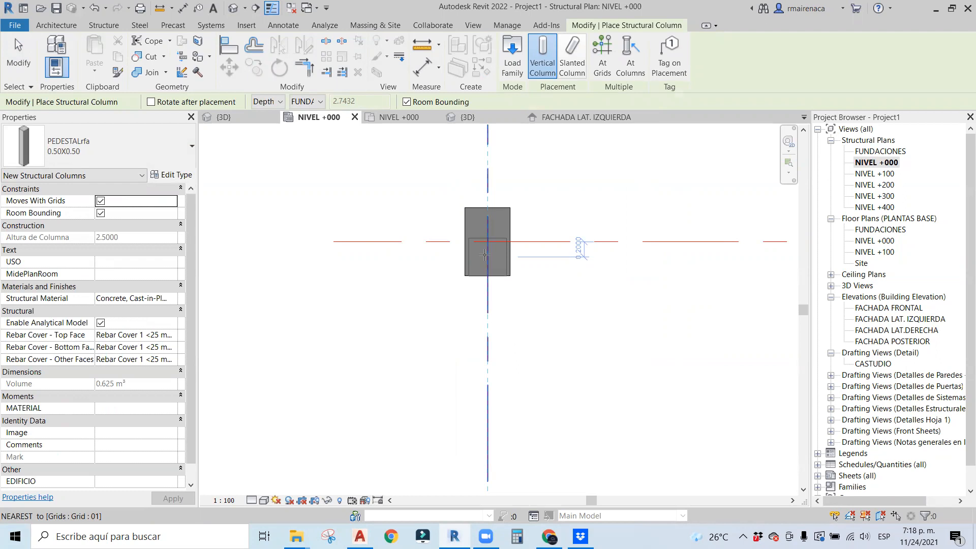
Duplicate the 0.50X0.50 pedestal type under the name P_CON_0.70X1.00.
{"action": "left_click", "coordinate": [172, 175]}
{"action": "left_click", "coordinate": [592, 120]}
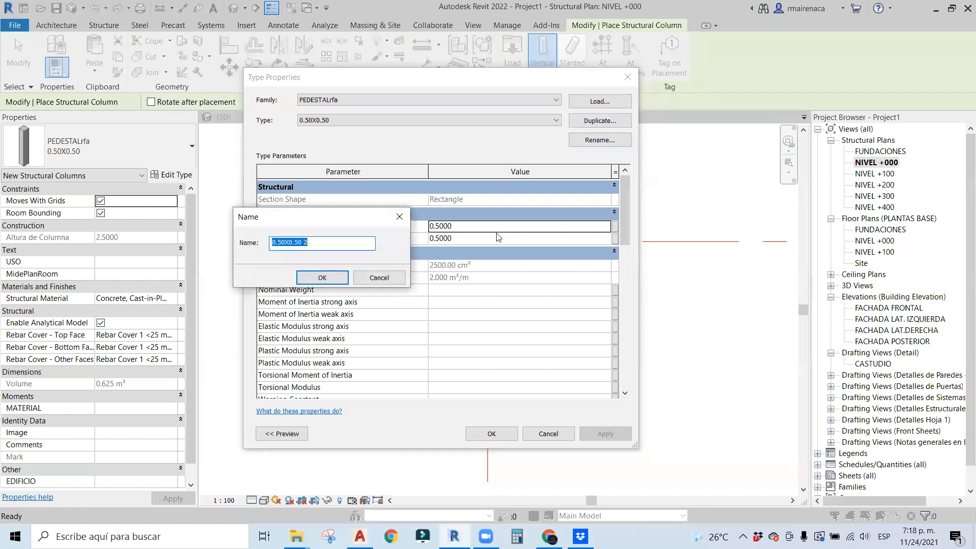
{"action": "type", "text": "p"}
{"action": "key", "text": "BackSpace"}
{"action": "type", "text": "P"}
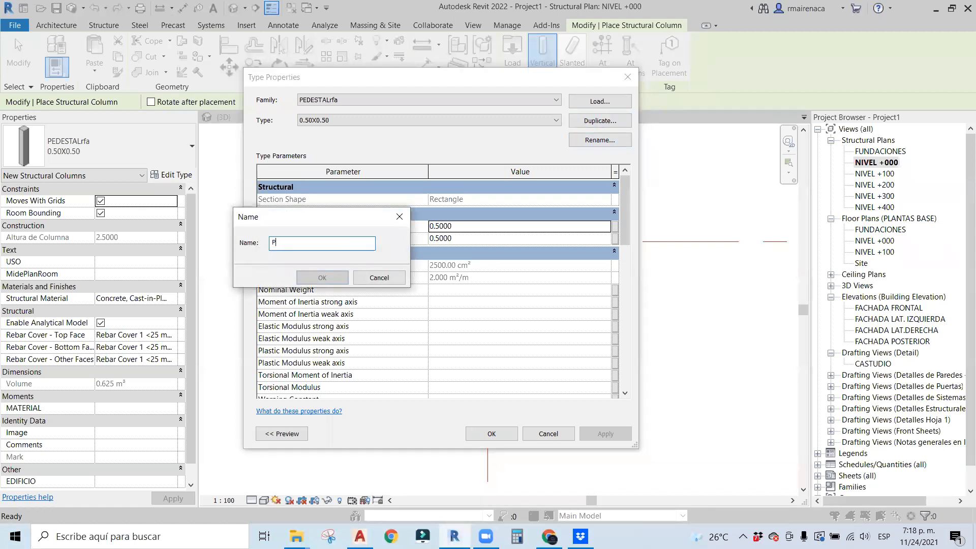
{"action": "type", "text": "_CON_0.70X1.00"}
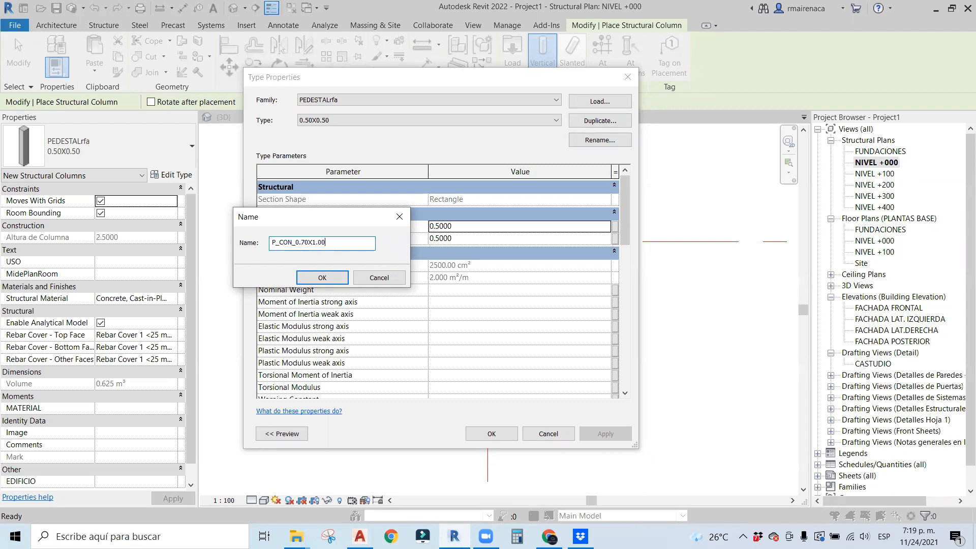
{"action": "left_click_drag", "start_coordinate": [315, 216], "coordinate": [355, 207]}
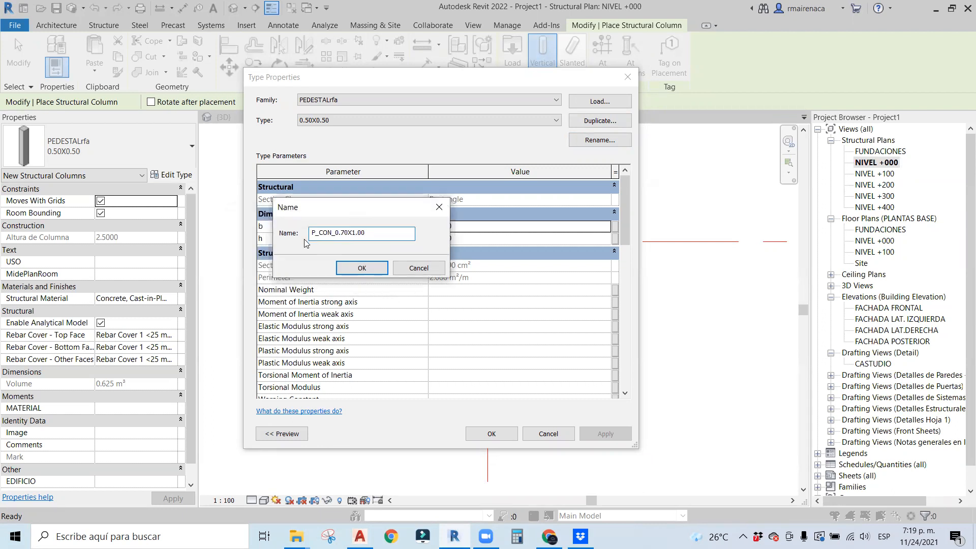
{"action": "left_click", "coordinate": [364, 269]}
Set the new pedestal type's b dimension to 0.70 and its h dimension to 1.00.
{"action": "left_click", "coordinate": [476, 232]}
{"action": "type", "text": "0.70"}
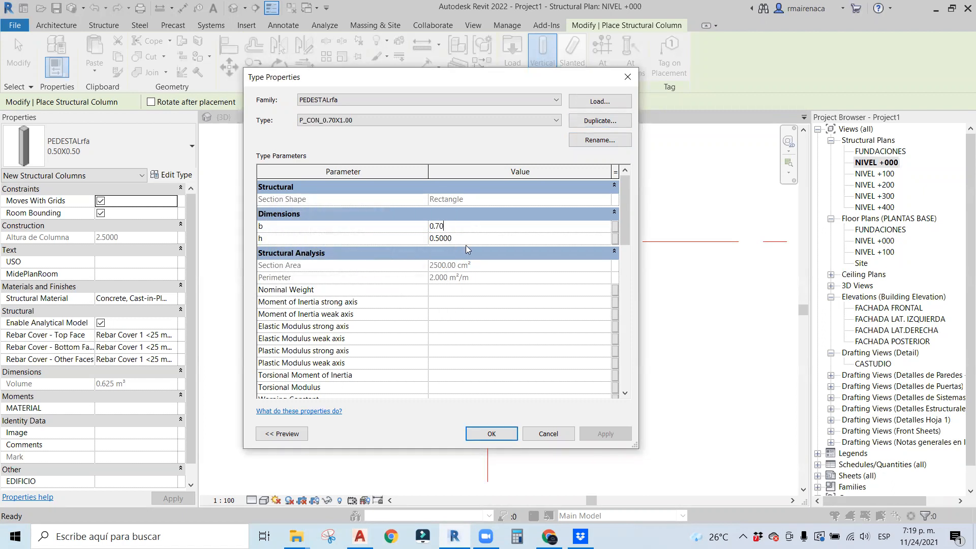
{"action": "left_click", "coordinate": [467, 239]}
{"action": "type", "text": "1.00"}
{"action": "left_click_drag", "start_coordinate": [626, 219], "coordinate": [632, 325]}
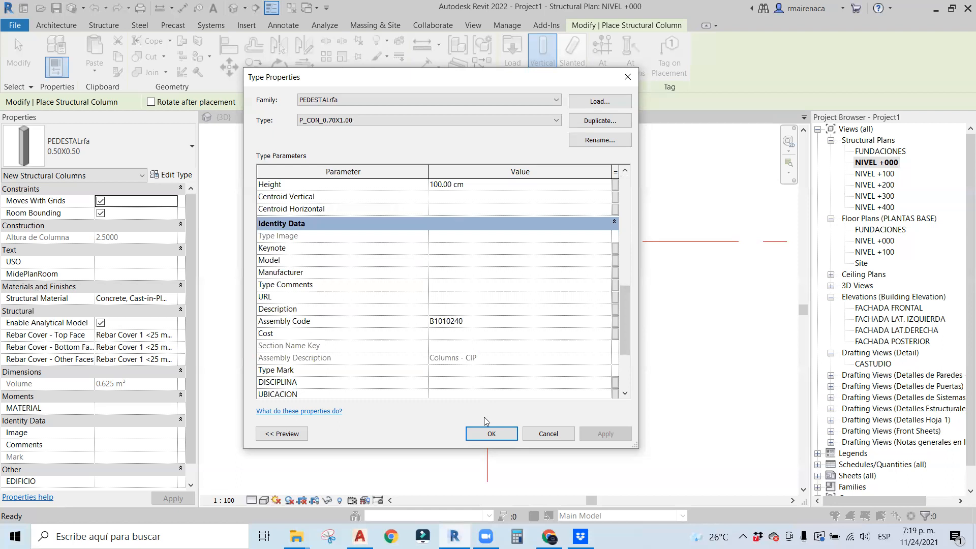
{"action": "left_click", "coordinate": [492, 433]}
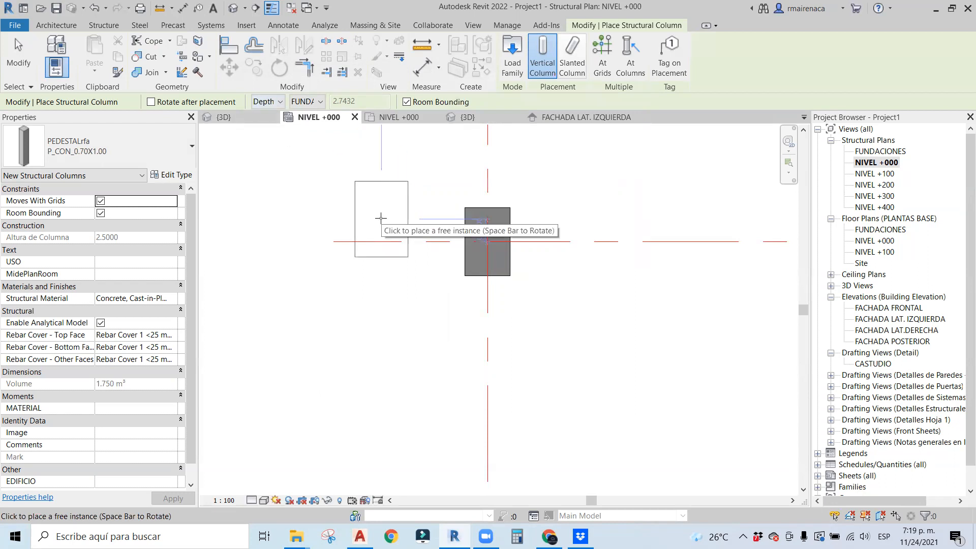
Place one pedestal at the intersection of grids 01 and 09, with its depth down to the FUNDACIONES level.
{"action": "left_click", "coordinate": [319, 101]}
{"action": "left_click", "coordinate": [319, 112]}
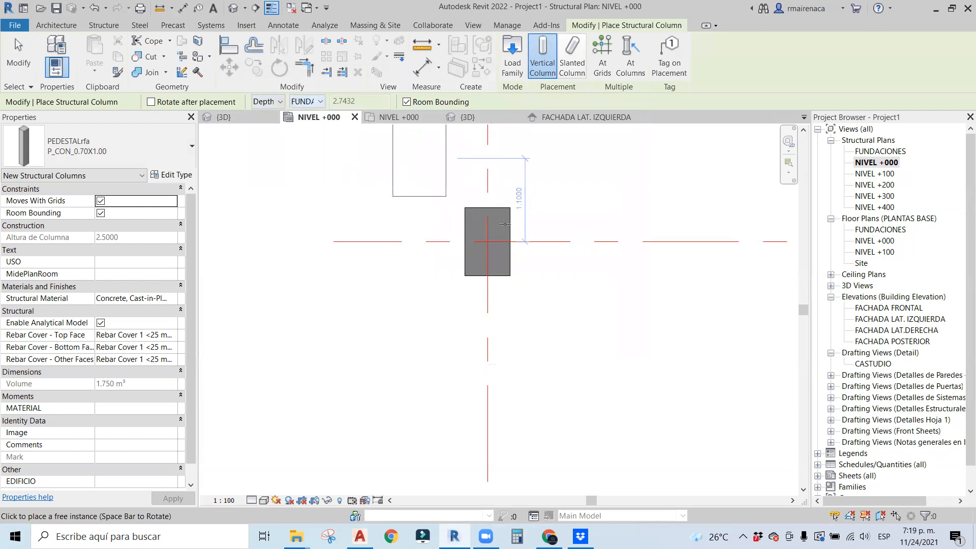
{"action": "left_click", "coordinate": [493, 237]}
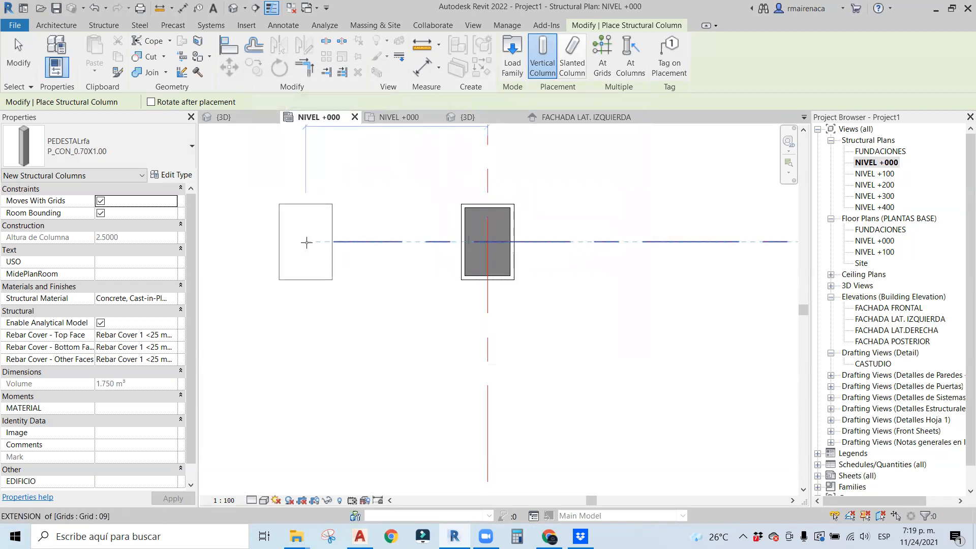
{"action": "key", "text": "Escape"}
{"action": "key", "text": "Escape"}
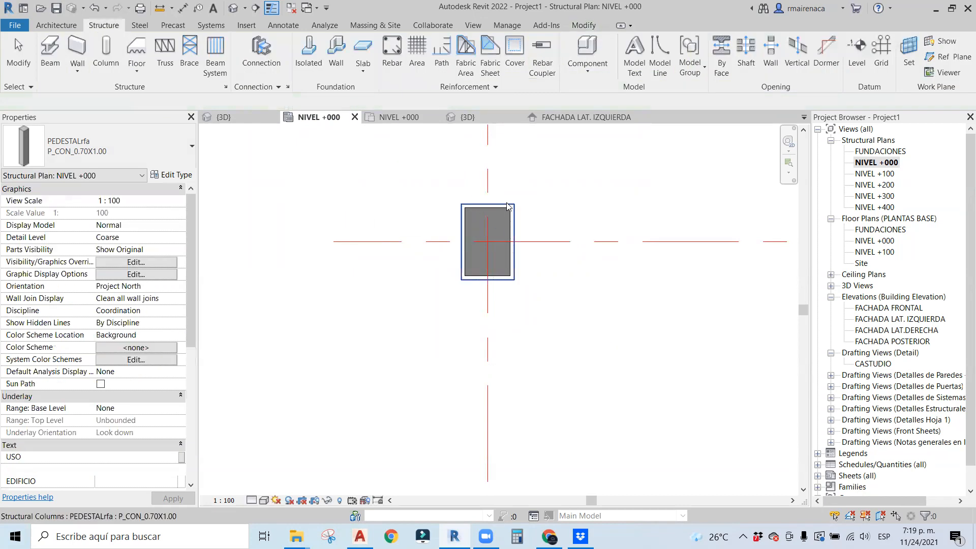
Select the placed pedestal and examine in the 3D view how it sits beneath its column.
{"action": "scroll", "coordinate": [538, 225], "scroll_direction": "up", "scroll_amount": 1}
{"action": "scroll", "coordinate": [458, 207], "scroll_direction": "up", "scroll_amount": 2}
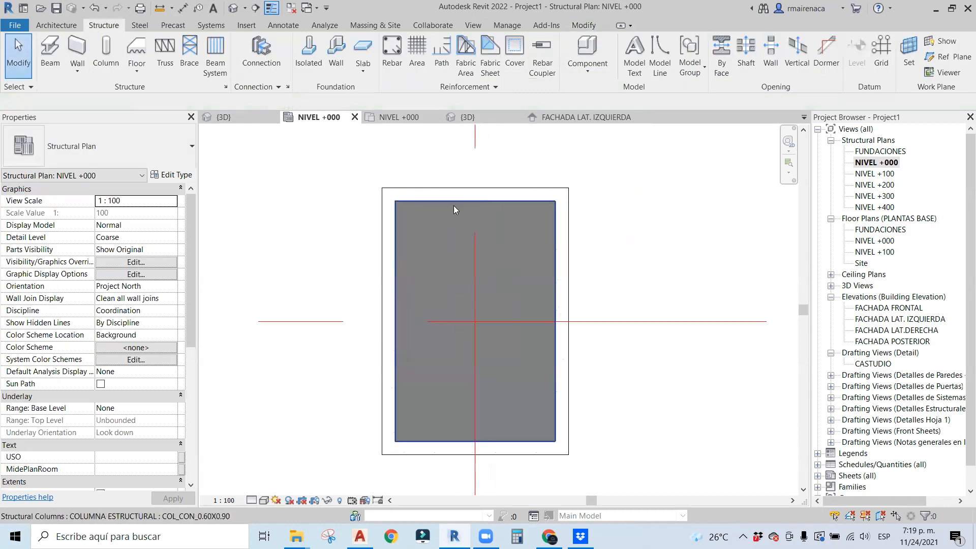
{"action": "left_click", "coordinate": [417, 201]}
{"action": "left_click", "coordinate": [421, 191]}
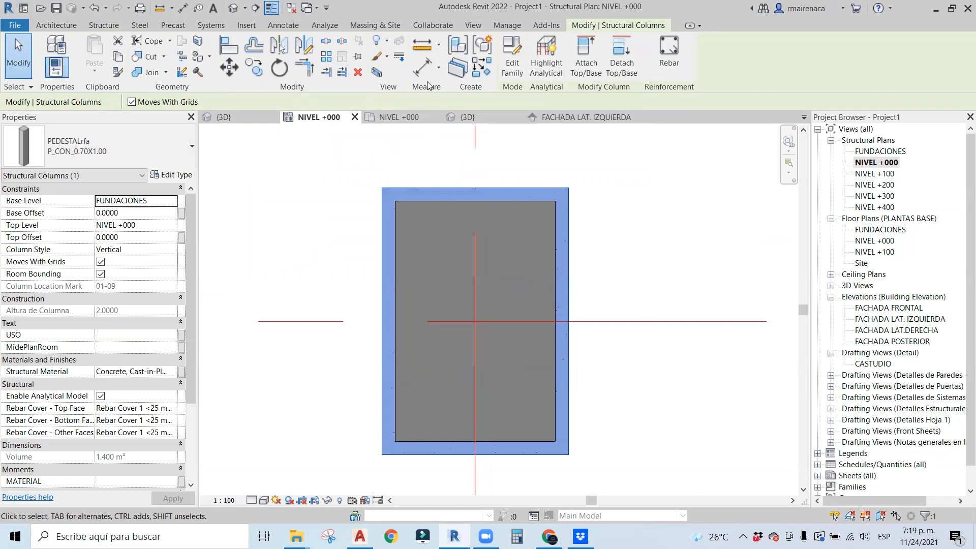
{"action": "left_click", "coordinate": [471, 117]}
{"action": "scroll", "coordinate": [585, 284], "scroll_direction": "up", "scroll_amount": 5}
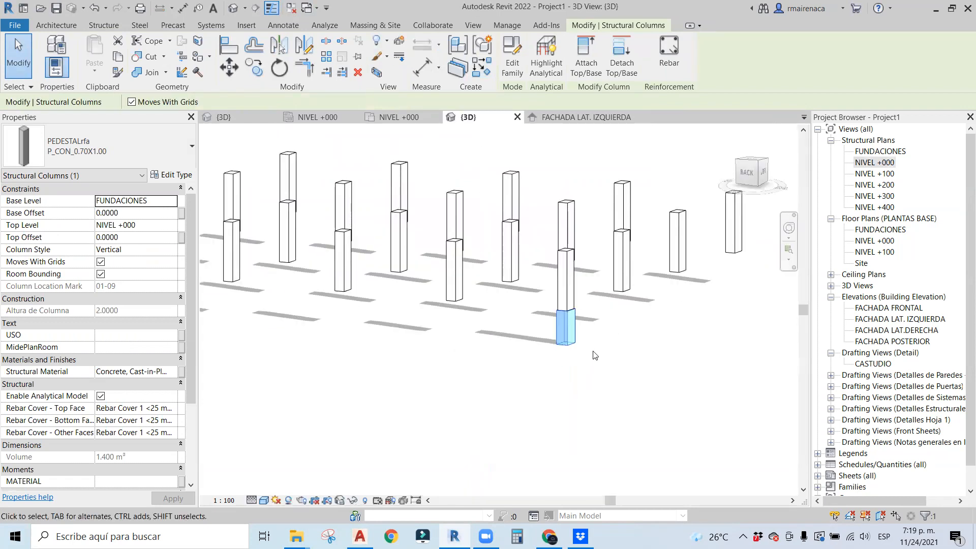
{"action": "middle_click_drag", "start_coordinate": [586, 284], "coordinate": [276, 284], "text": "shift"}
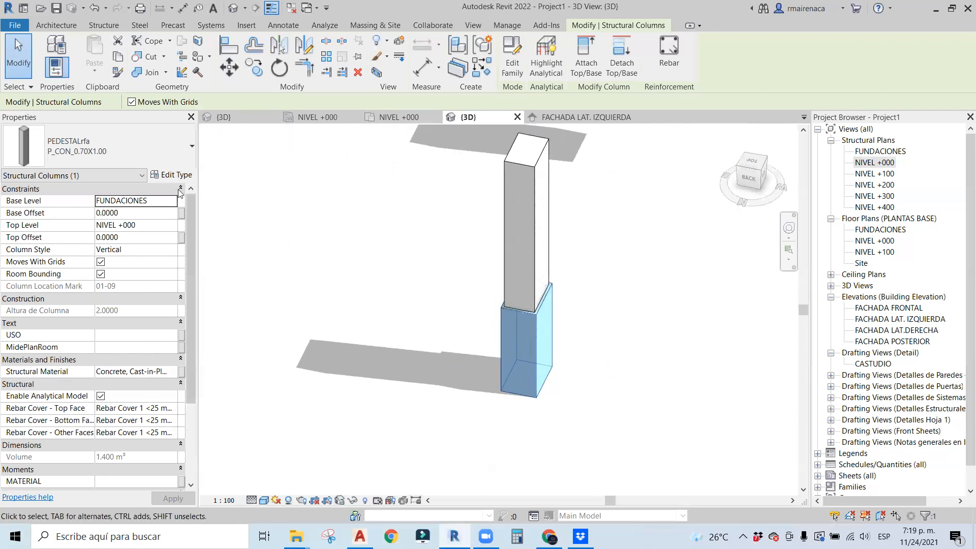
Set the selected pedestal type's b dimension to 0.80 and its h dimension to 1.20.
{"action": "left_click", "coordinate": [166, 179]}
{"action": "left_click", "coordinate": [481, 227]}
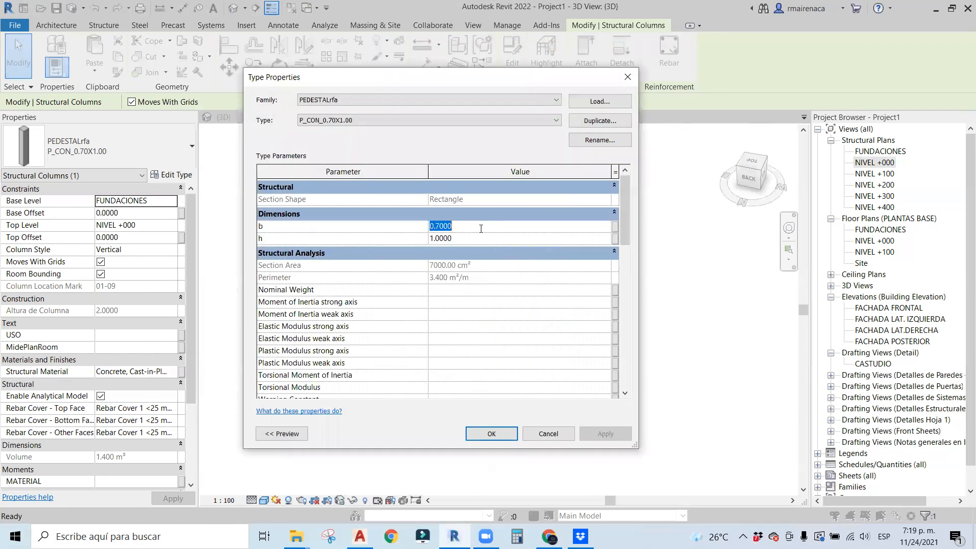
{"action": "type", "text": "0.80"}
{"action": "left_click", "coordinate": [487, 236]}
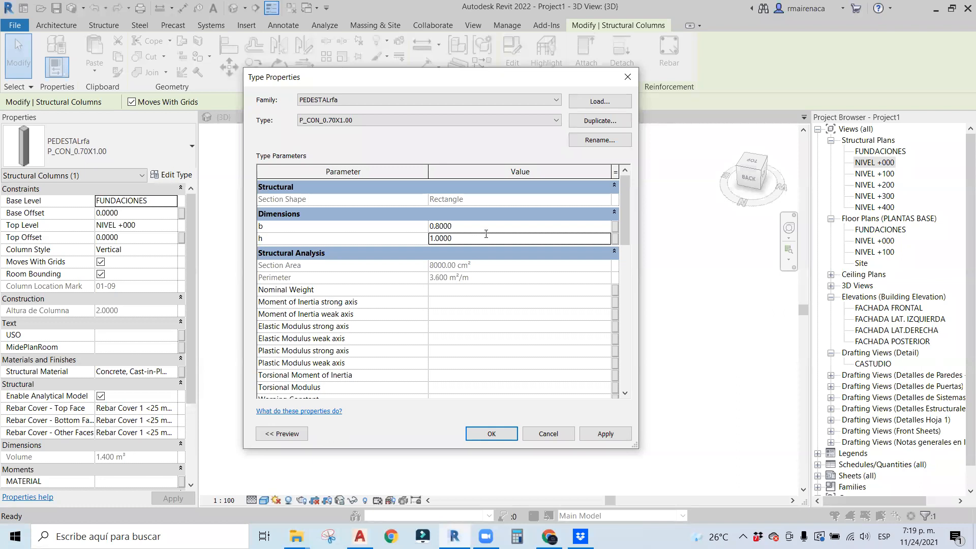
{"action": "type", "text": "1."}
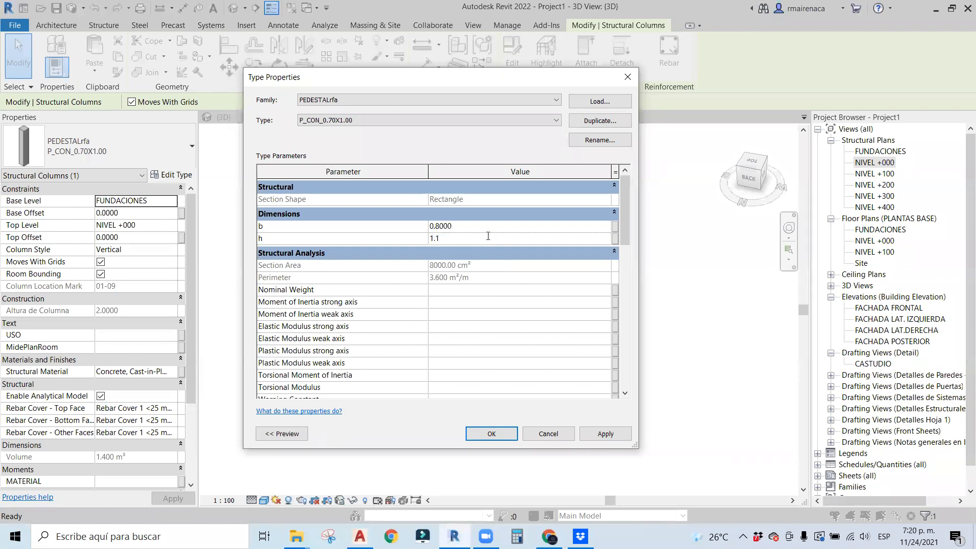
{"action": "type", "text": "20"}
Rename the pedestal type as P_CON_0.80X1.20 and apply the type changes.
{"action": "left_click", "coordinate": [598, 140]}
{"action": "left_click", "coordinate": [601, 240]}
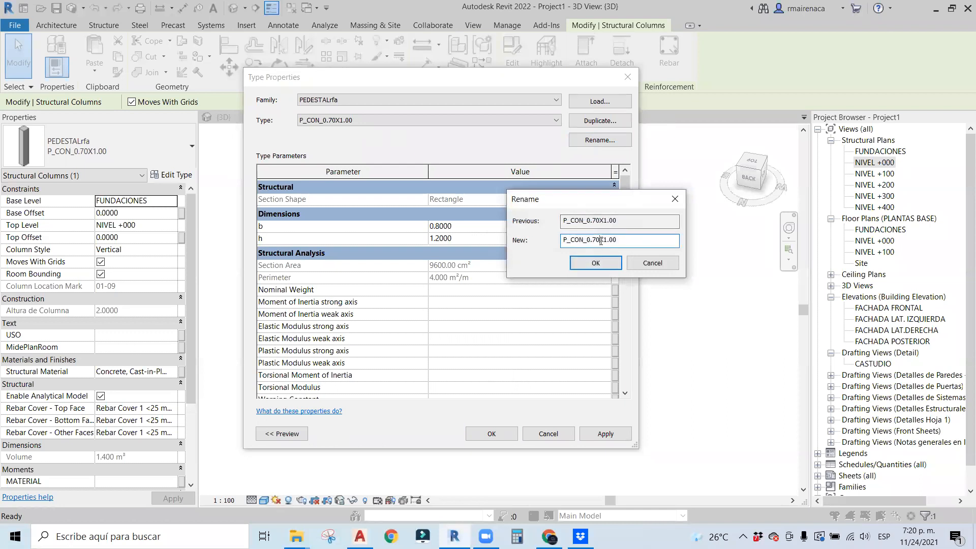
{"action": "type", "text": "80"}
{"action": "left_click", "coordinate": [594, 262]}
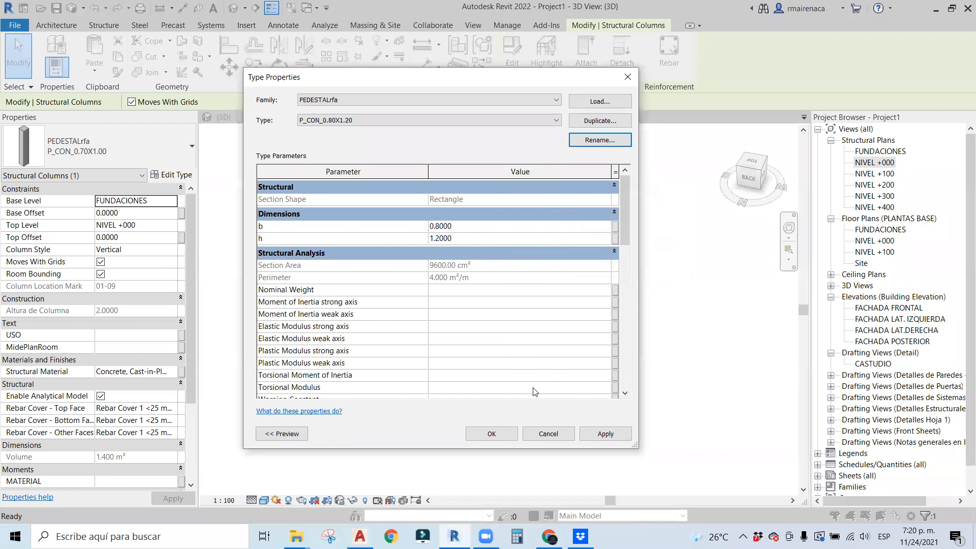
{"action": "left_click", "coordinate": [491, 433]}
{"action": "left_click", "coordinate": [667, 335]}
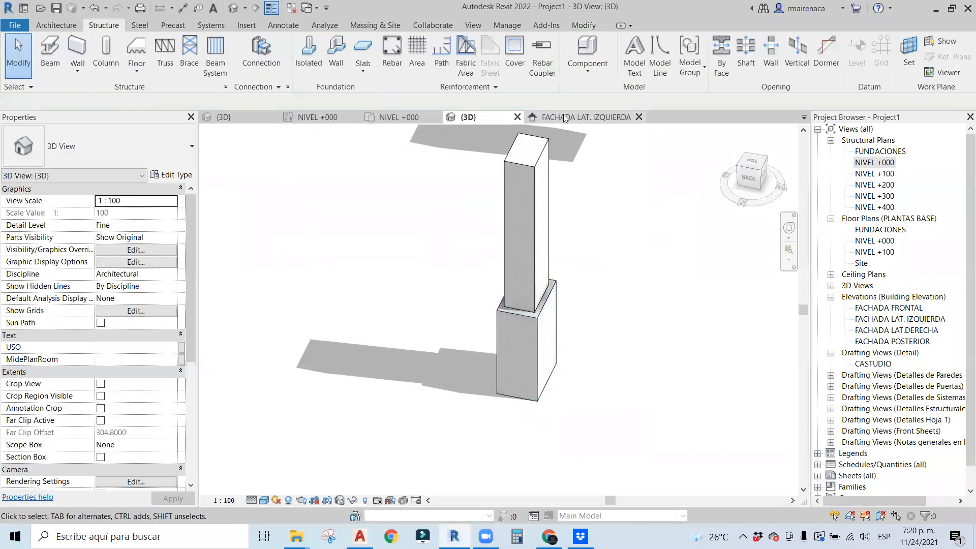
Return to the NIVEL +000 structural plan, close the inactive views and bring the column grid into view.
{"action": "left_click", "coordinate": [406, 117]}
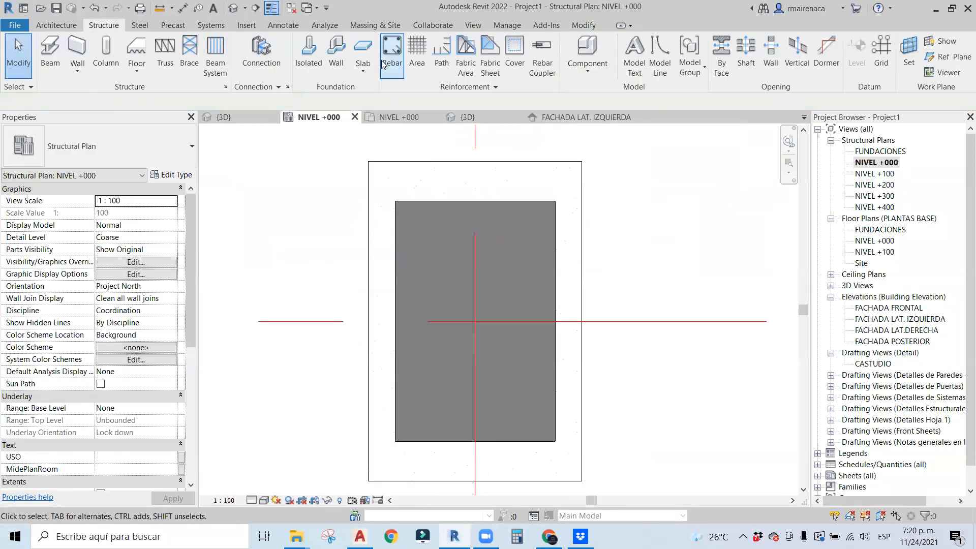
{"action": "left_click", "coordinate": [291, 8]}
{"action": "scroll", "coordinate": [313, 249], "scroll_direction": "down", "scroll_amount": 2}
{"action": "scroll", "coordinate": [261, 223], "scroll_direction": "down", "scroll_amount": 3}
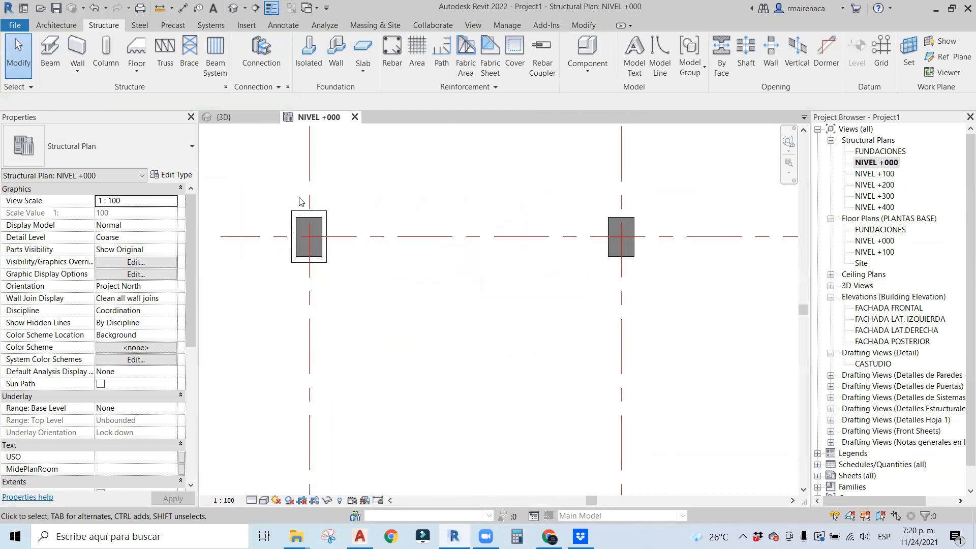
{"action": "middle_click_drag", "start_coordinate": [262, 222], "coordinate": [381, 250]}
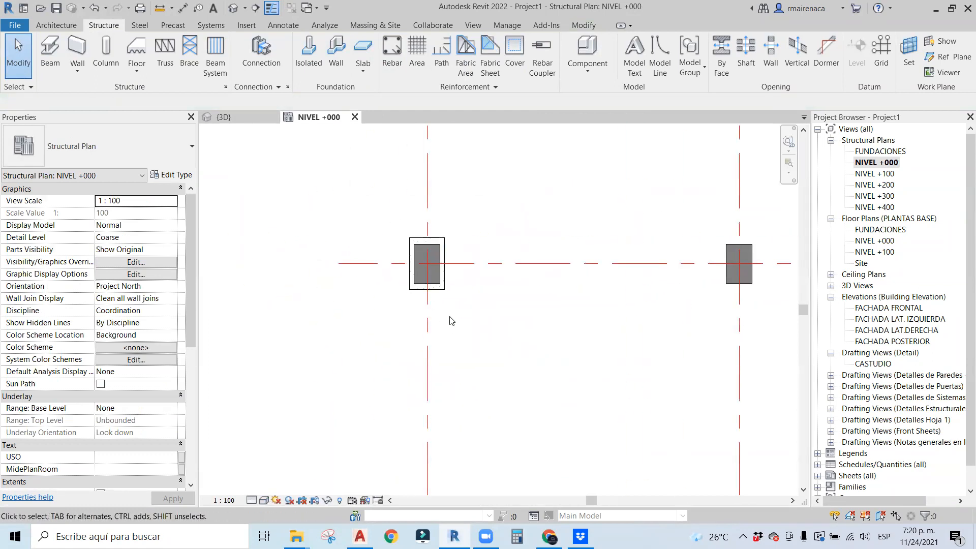
{"action": "scroll", "coordinate": [482, 231], "scroll_direction": "down", "scroll_amount": 3}
{"action": "middle_click_drag", "start_coordinate": [501, 327], "coordinate": [372, 246]}
{"action": "scroll", "coordinate": [372, 247], "scroll_direction": "down", "scroll_amount": 1}
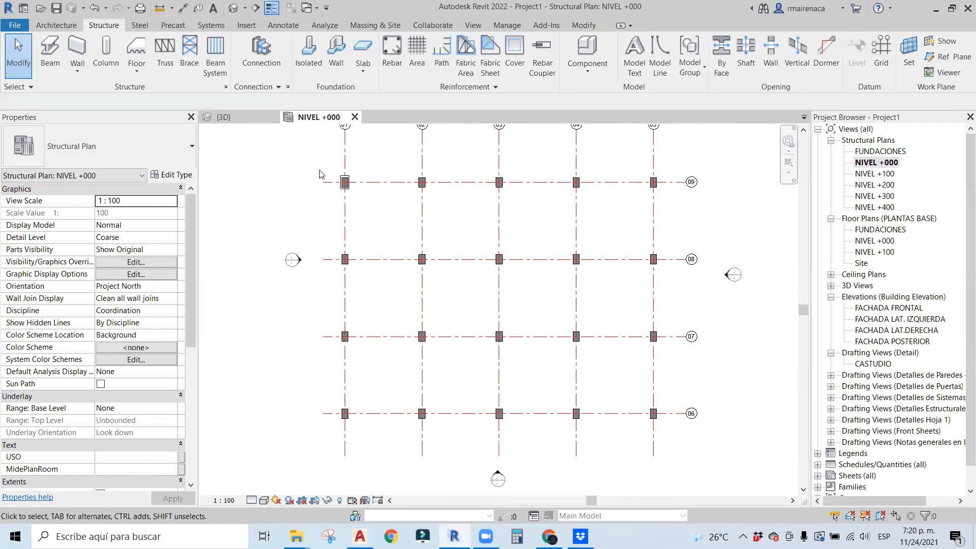
Delete the single pedestal at the intersection of grids 01 and 09.
{"action": "left_click", "coordinate": [348, 188]}
{"action": "scroll", "coordinate": [351, 192], "scroll_direction": "up", "scroll_amount": 2}
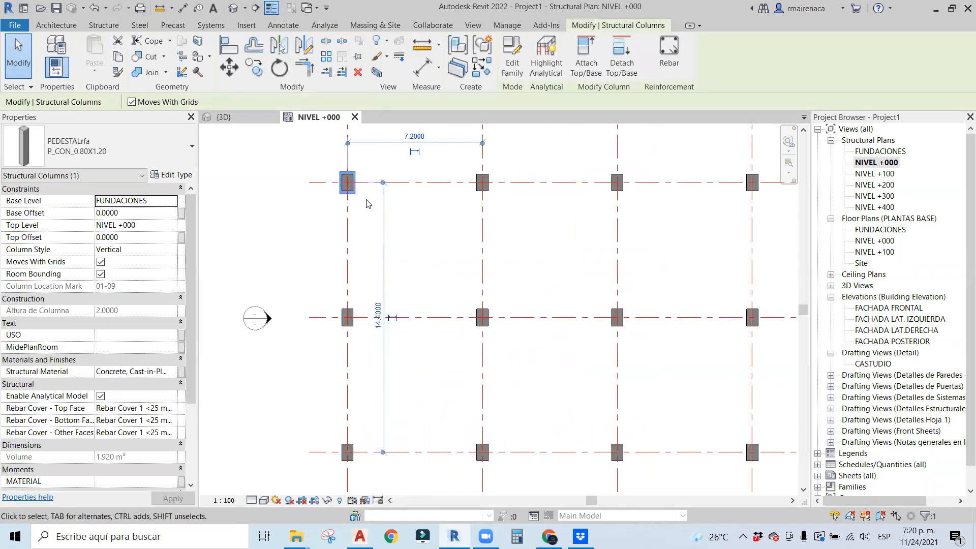
{"action": "left_click", "coordinate": [368, 203]}
{"action": "scroll", "coordinate": [366, 203], "scroll_direction": "down", "scroll_amount": 3}
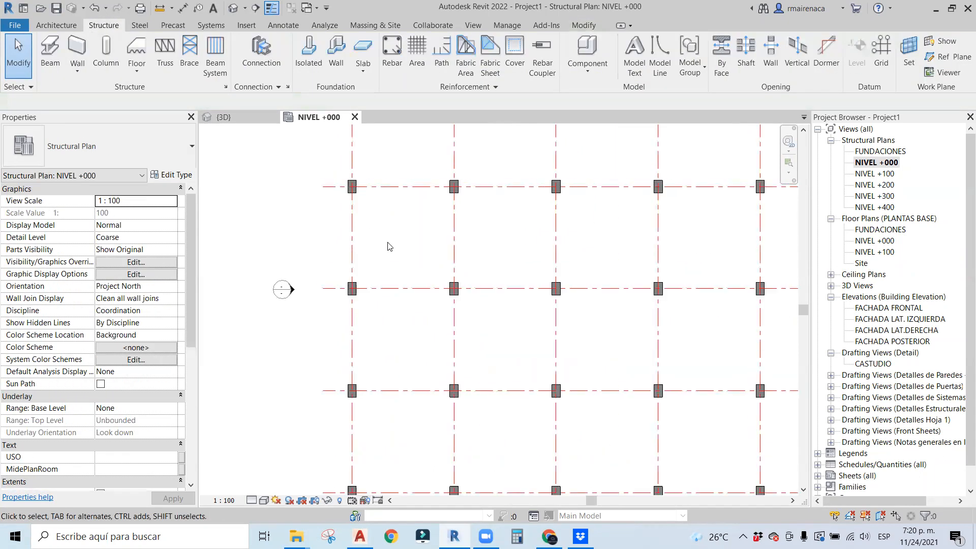
Place P_CON_0.80X1.20 pedestals at all intersections of grids 01–05 and 06–09, with depth down to FUNDACIONES.
{"action": "left_click", "coordinate": [103, 50]}
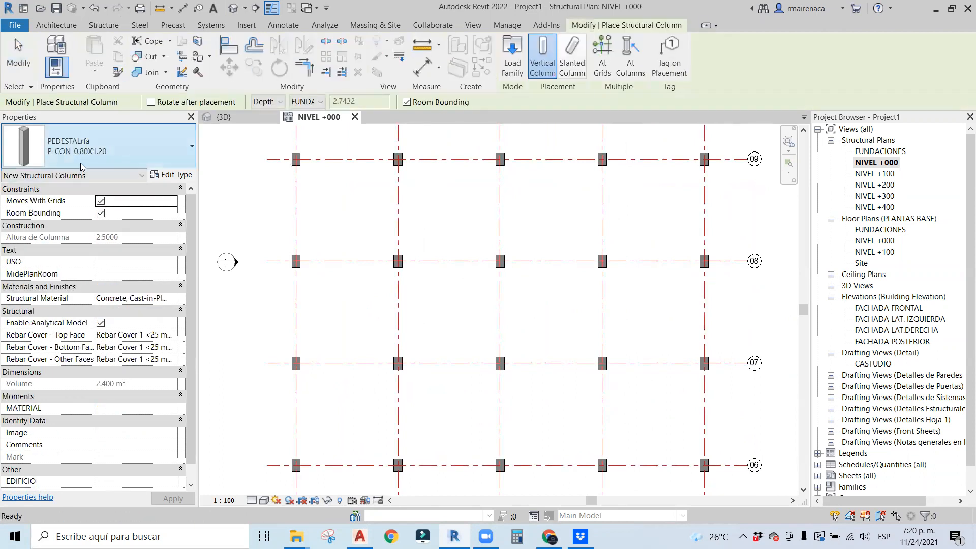
{"action": "left_click", "coordinate": [603, 55]}
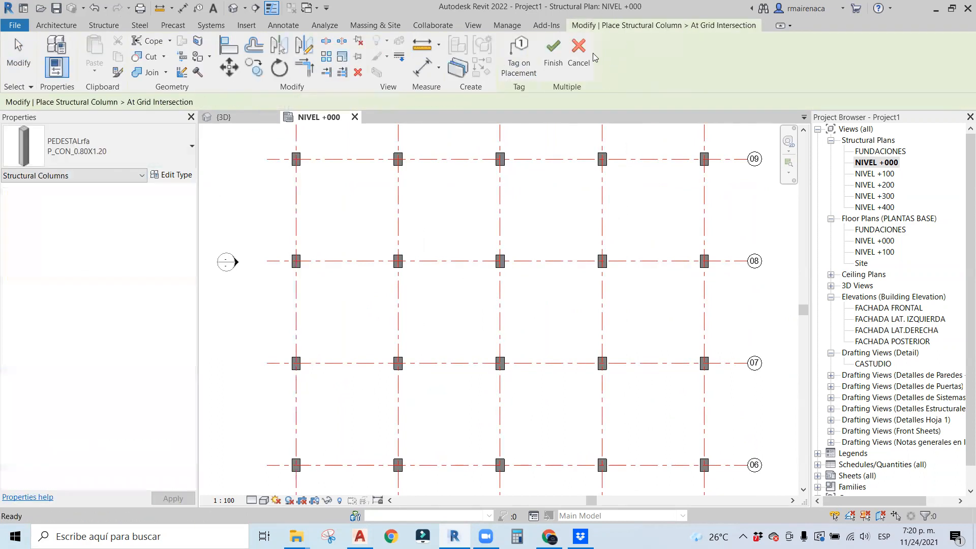
{"action": "scroll", "coordinate": [314, 181], "scroll_direction": "down", "scroll_amount": 2}
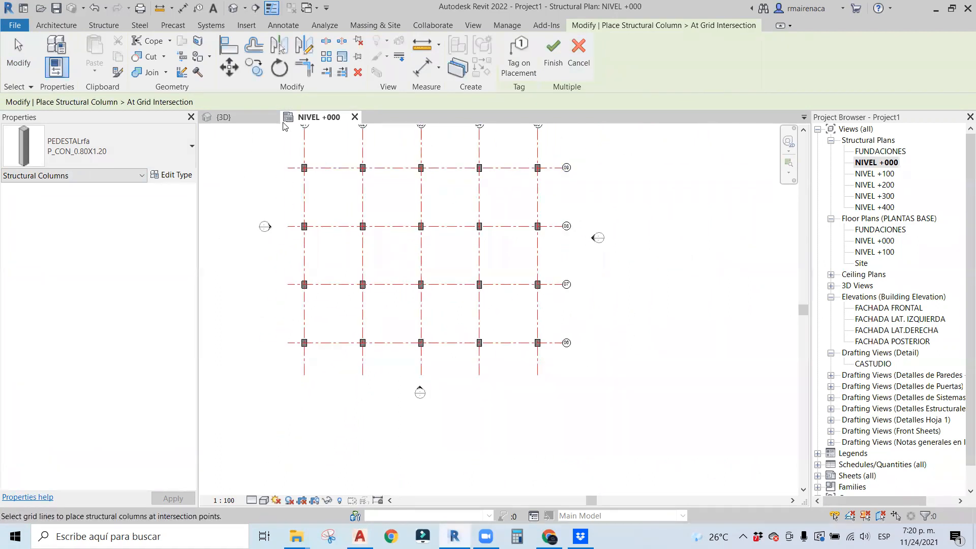
{"action": "left_click_drag", "start_coordinate": [557, 144], "coordinate": [293, 354]}
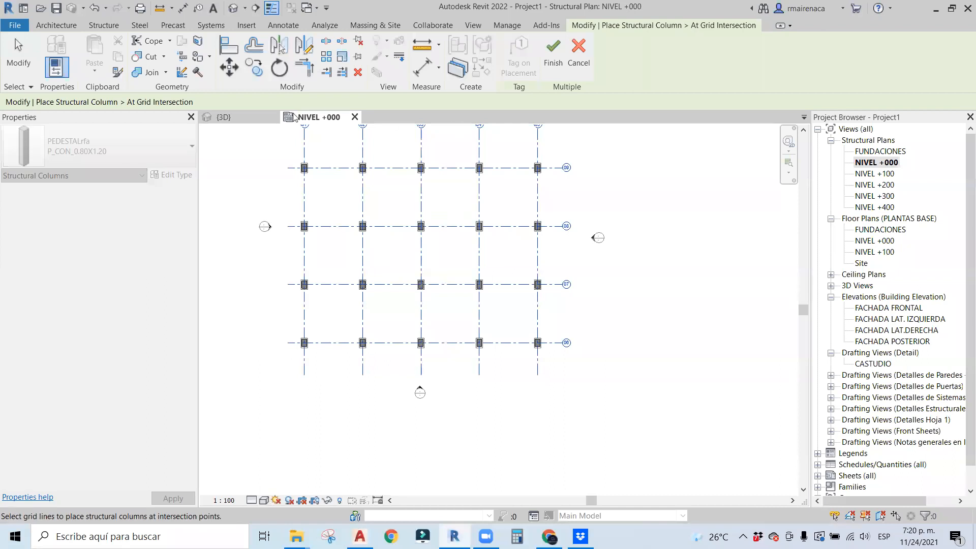
{"action": "left_click", "coordinate": [552, 54]}
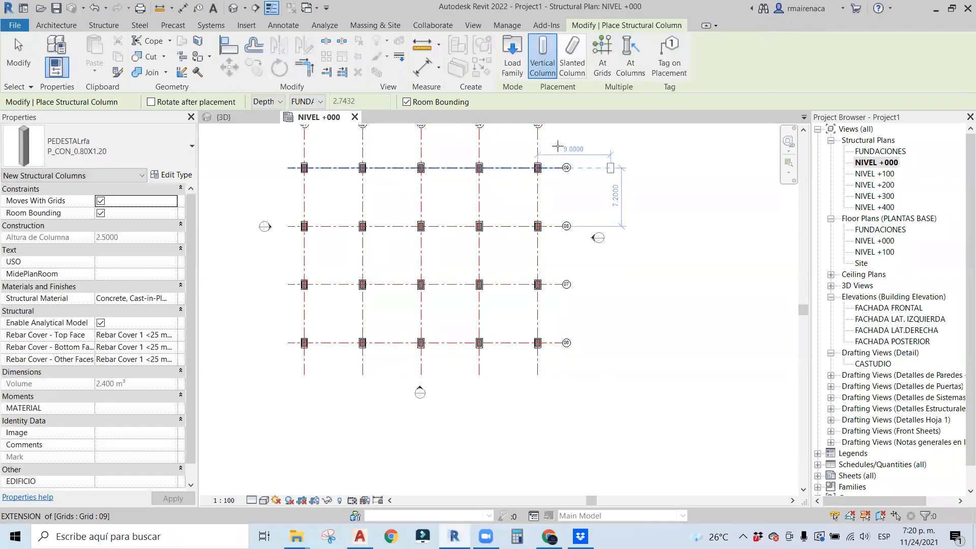
Examine the placed pedestals beneath the columns in the 3D view, checking the front corner pedestal's properties.
{"action": "left_click", "coordinate": [233, 8]}
{"action": "middle_click_drag", "start_coordinate": [508, 193], "coordinate": [740, 332], "text": "shift"}
{"action": "scroll", "coordinate": [494, 362], "scroll_direction": "up", "scroll_amount": 5}
{"action": "left_click", "coordinate": [496, 356]}
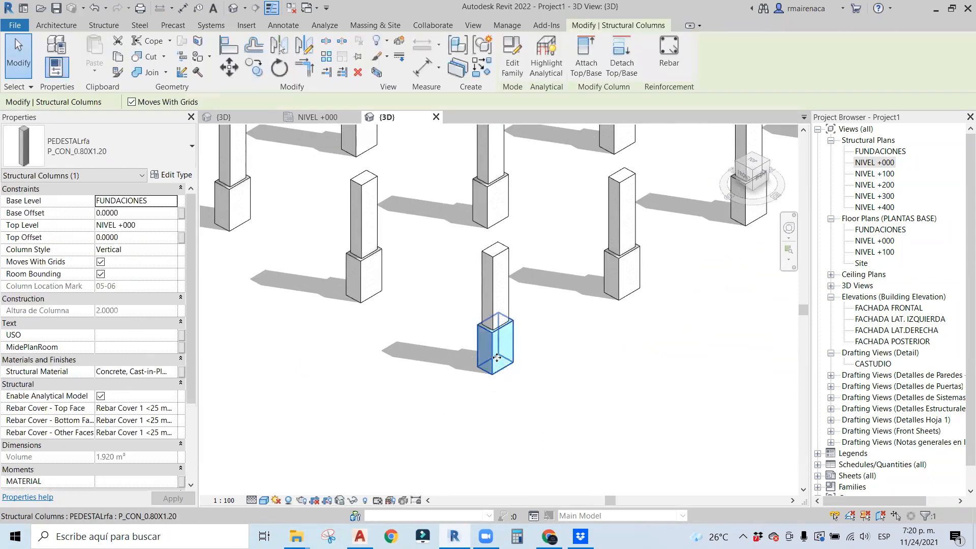
{"action": "key", "text": "Escape"}
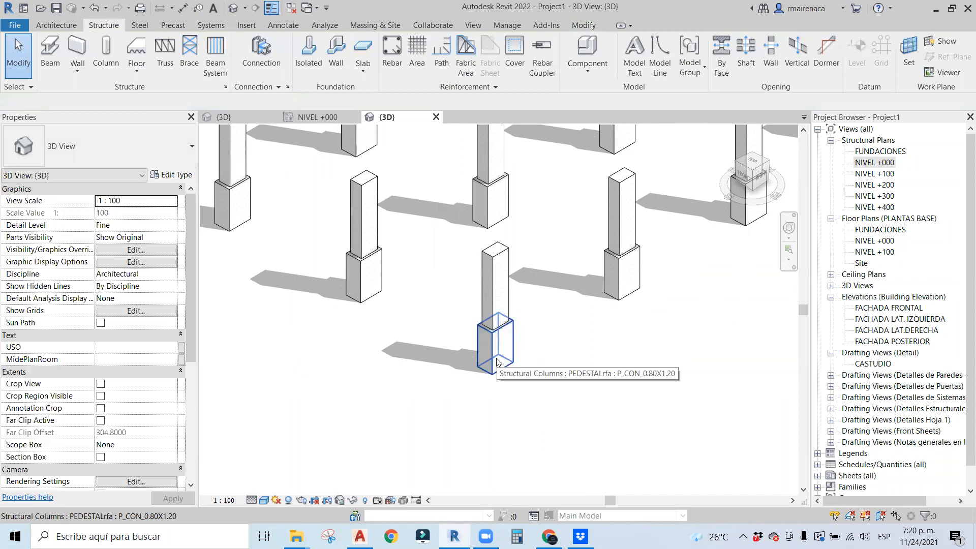
{"action": "scroll", "coordinate": [498, 371], "scroll_direction": "down", "scroll_amount": 3}
{"action": "middle_click_drag", "start_coordinate": [505, 394], "coordinate": [250, 333]}
{"action": "scroll", "coordinate": [375, 313], "scroll_direction": "down", "scroll_amount": 2}
{"action": "middle_click_drag", "start_coordinate": [375, 313], "coordinate": [421, 359], "text": "shift"}
{"action": "middle_click_drag", "start_coordinate": [362, 341], "coordinate": [345, 350]}
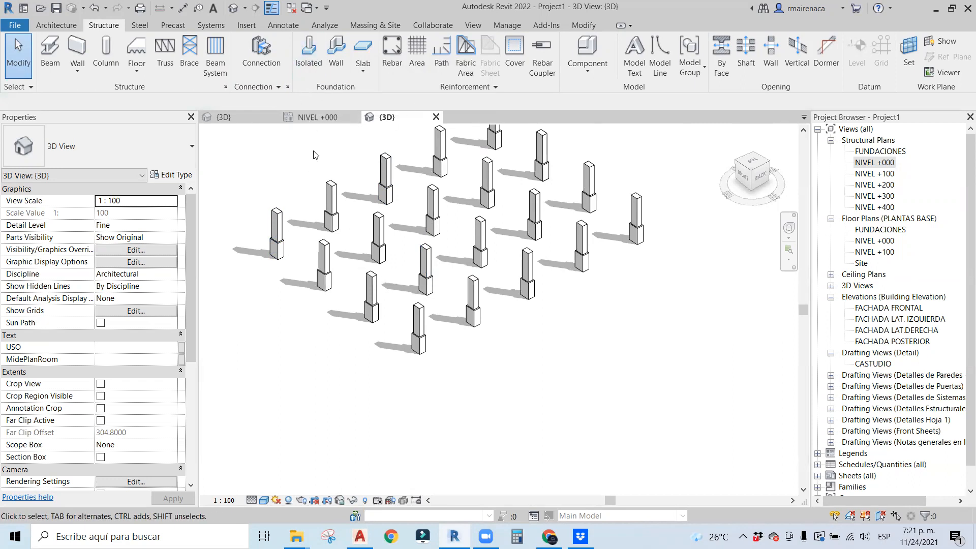
{"action": "scroll", "coordinate": [225, 225], "scroll_direction": "up", "scroll_amount": 3}
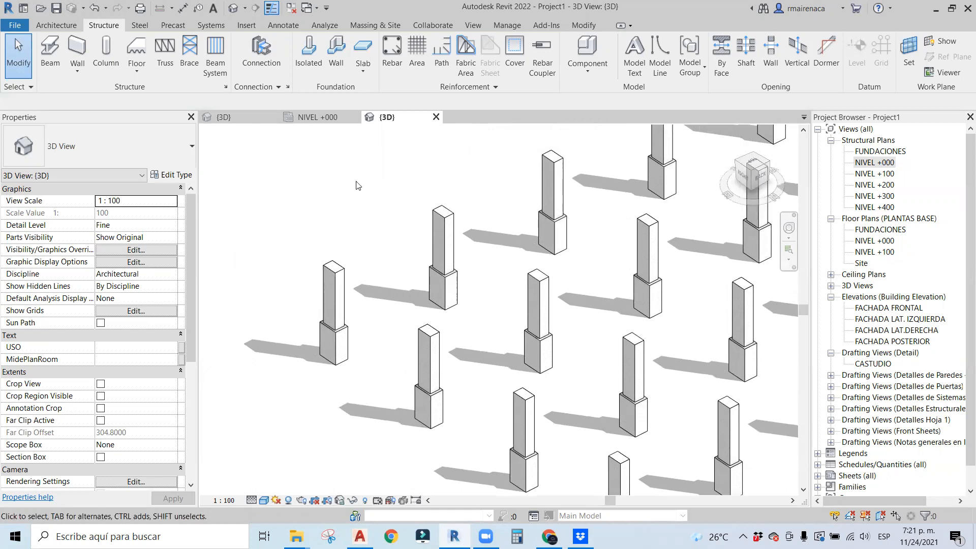
{"action": "left_click", "coordinate": [337, 56]}
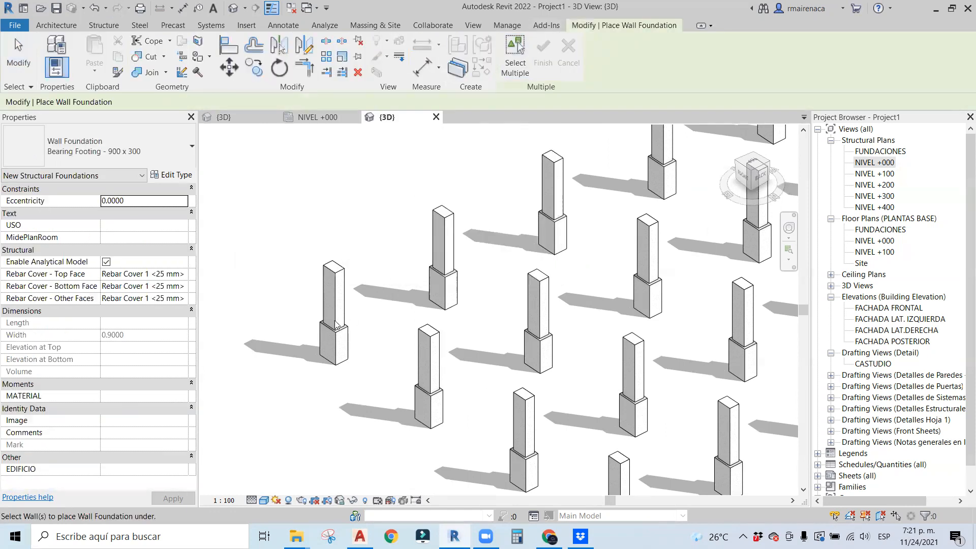
{"action": "scroll", "coordinate": [480, 262], "scroll_direction": "down", "scroll_amount": 3}
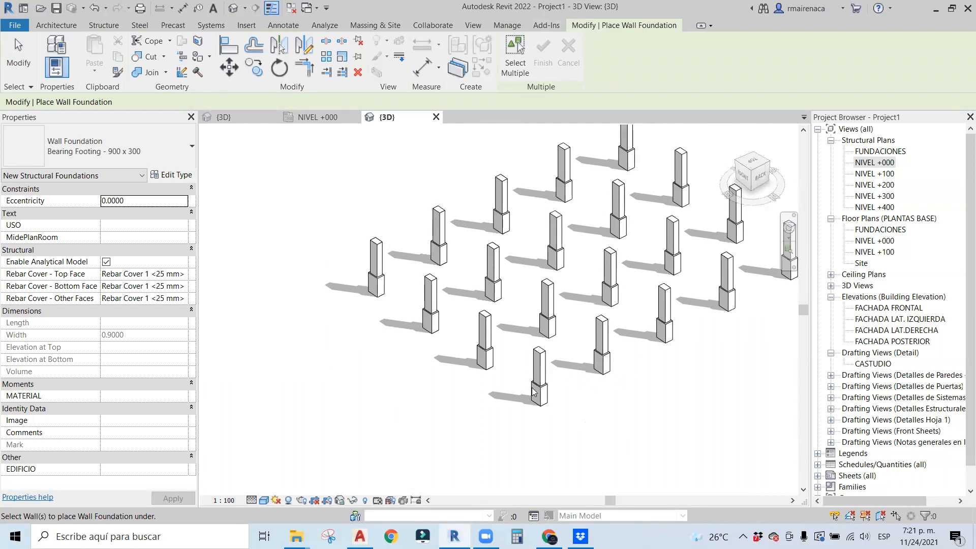
{"action": "scroll", "coordinate": [497, 239], "scroll_direction": "down", "scroll_amount": 2}
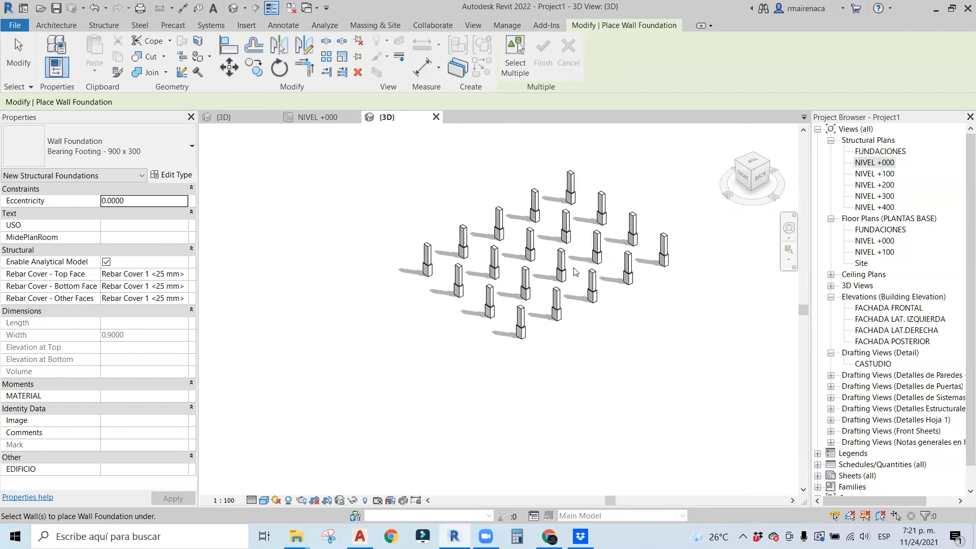
{"action": "key", "text": "Escape"}
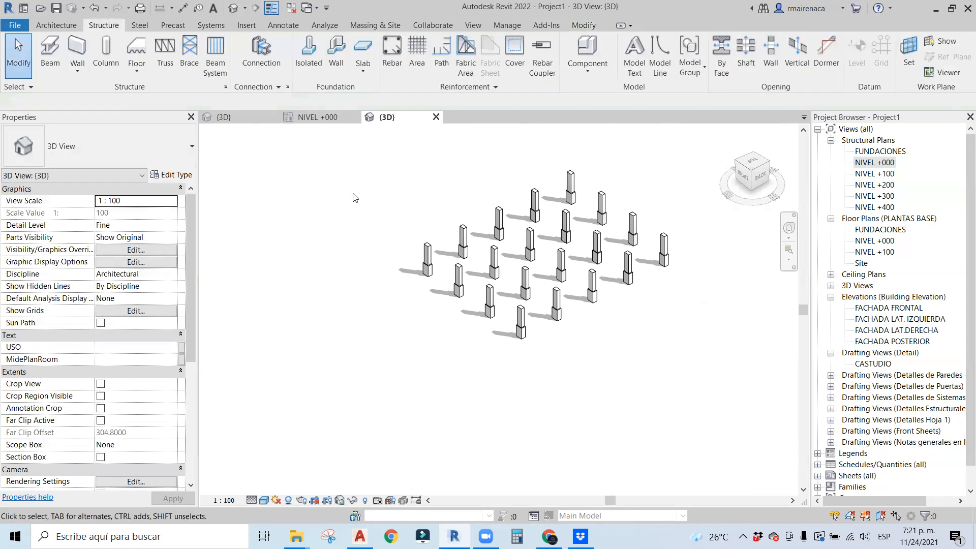
{"action": "left_click", "coordinate": [309, 50]}
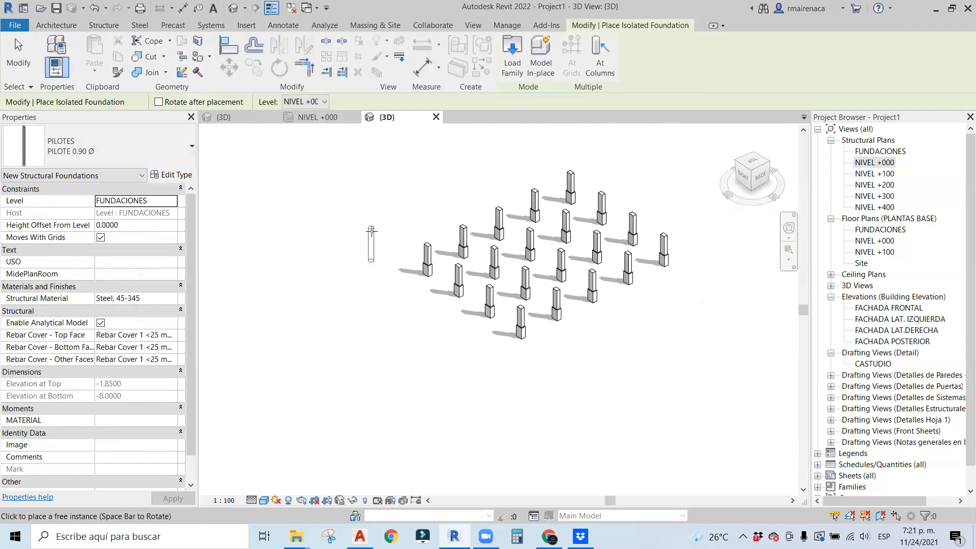
{"action": "scroll", "coordinate": [422, 237], "scroll_direction": "up", "scroll_amount": 3}
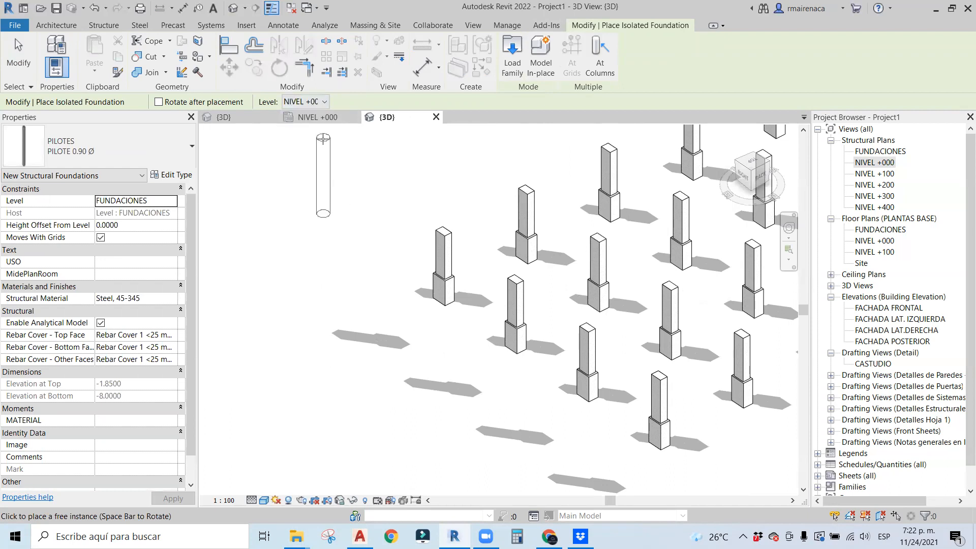
{"action": "key", "text": "Escape"}
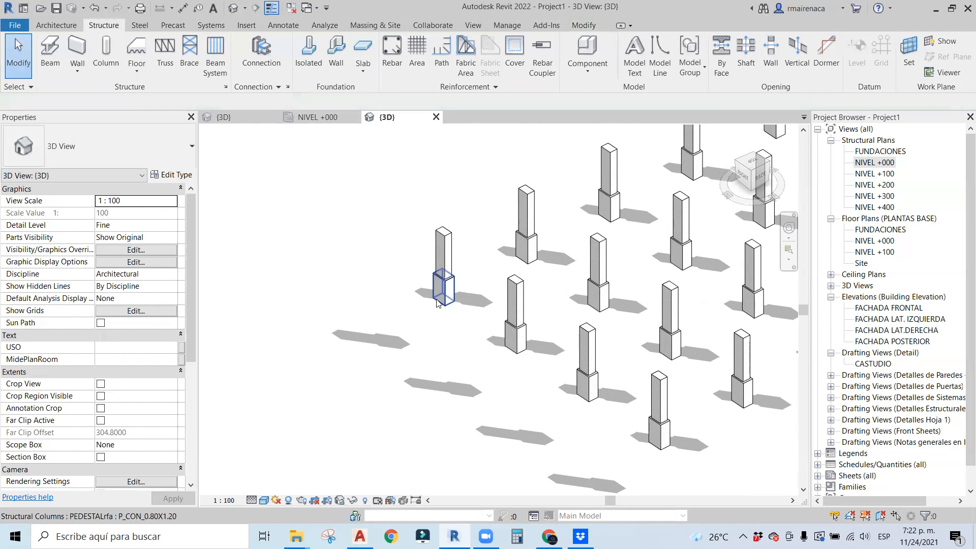
Set the 3D view's work plane to Level : FUNDACIONES.
{"action": "middle_click_drag", "start_coordinate": [338, 303], "coordinate": [282, 284]}
{"action": "scroll", "coordinate": [284, 281], "scroll_direction": "down", "scroll_amount": 2}
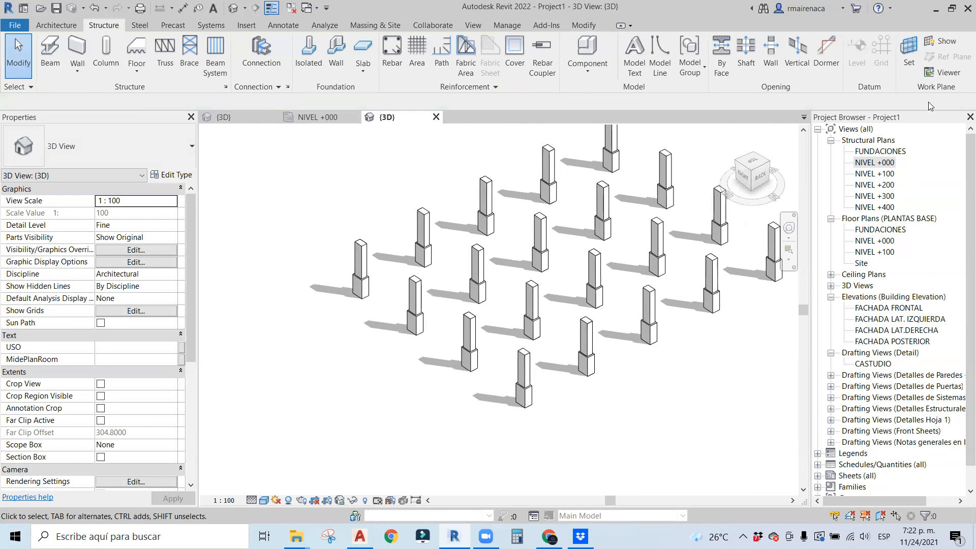
{"action": "left_click", "coordinate": [908, 51]}
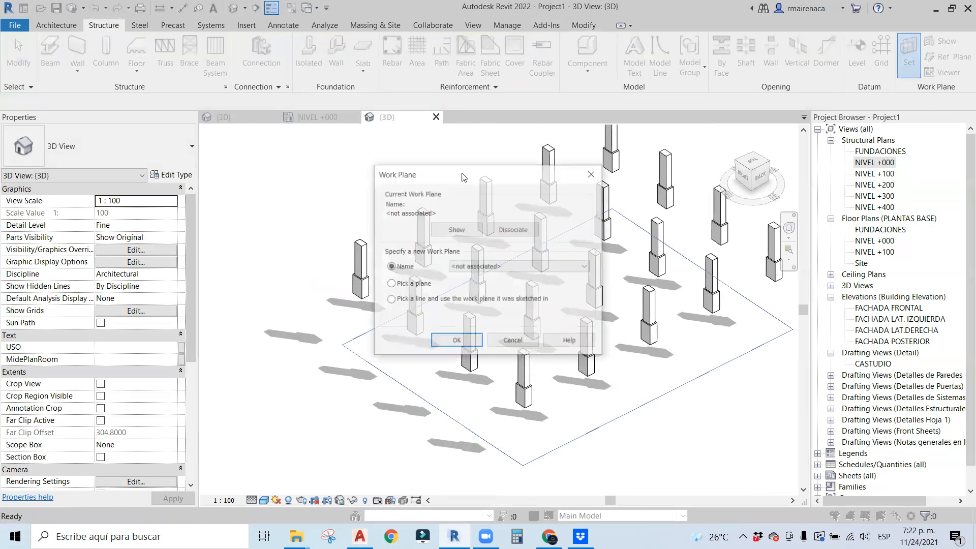
{"action": "left_click", "coordinate": [498, 267]}
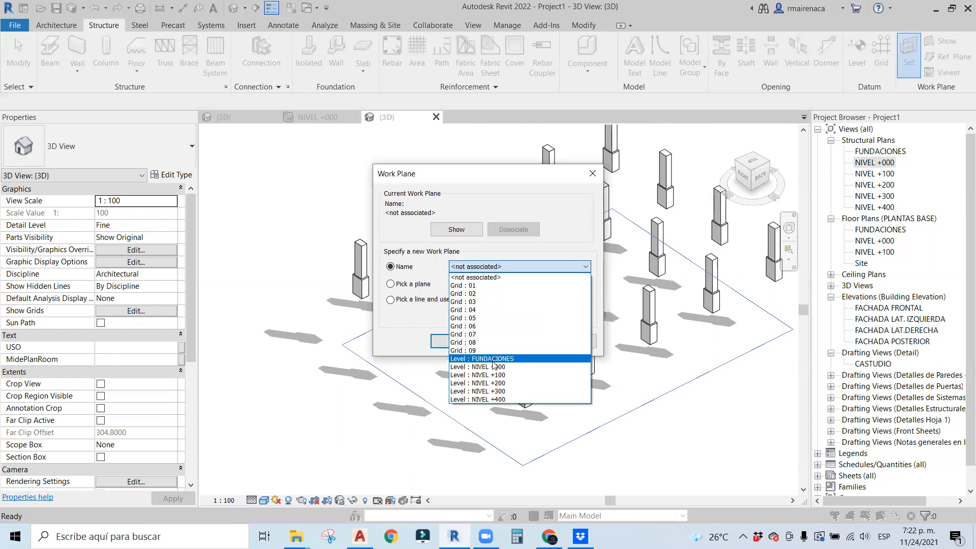
{"action": "left_click", "coordinate": [460, 358]}
{"action": "left_click", "coordinate": [453, 341]}
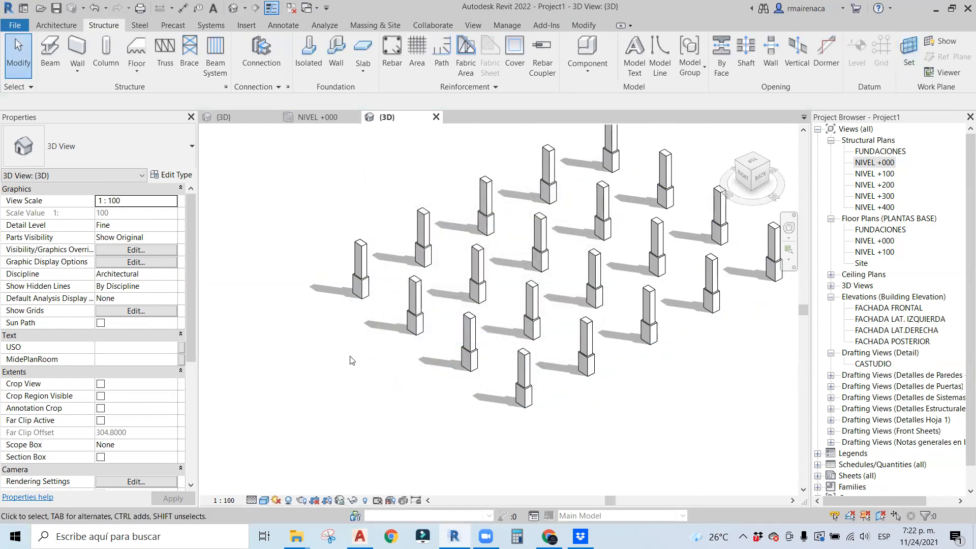
Try to place a PILOTE 0.90 Ø isolated foundation beneath a corner pedestal with the At Columns option on level FUNDACIONES.
{"action": "mouse_move", "coordinate": [329, 322]}
{"action": "middle_mouse_down"}
{"action": "mouse_move", "coordinate": [352, 318]}
{"action": "mouse_move", "coordinate": [344, 315]}
{"action": "middle_mouse_up"}
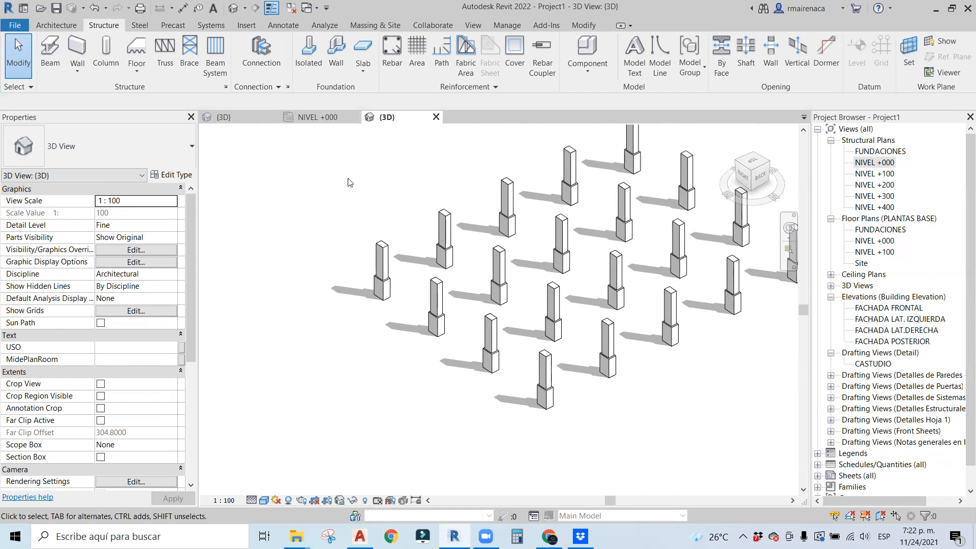
{"action": "scroll", "coordinate": [364, 328], "scroll_direction": "up", "scroll_amount": 2}
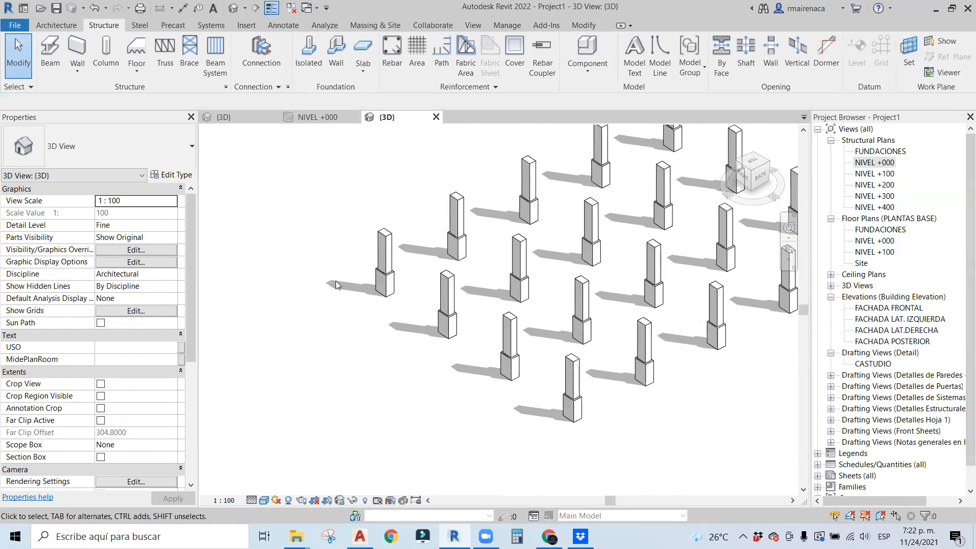
{"action": "left_click", "coordinate": [309, 56]}
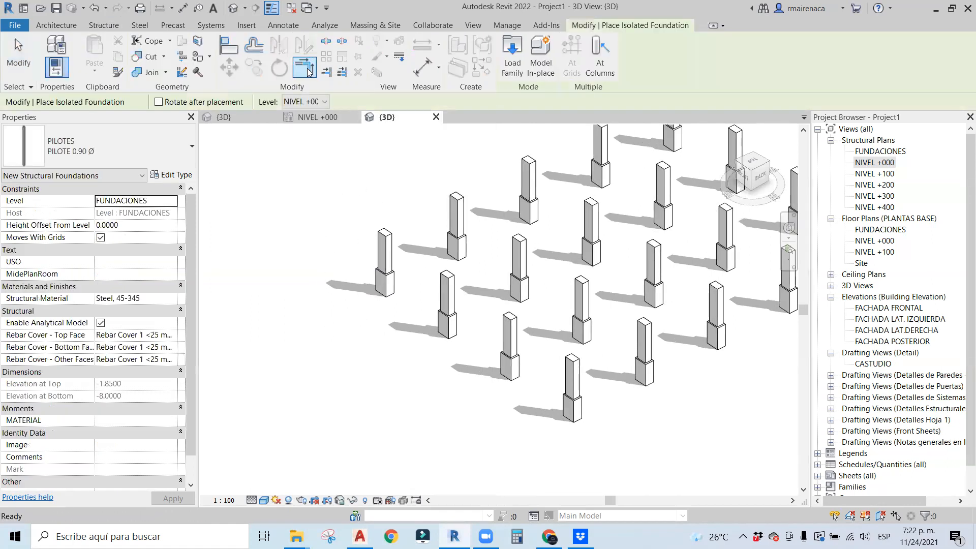
{"action": "left_click", "coordinate": [94, 155]}
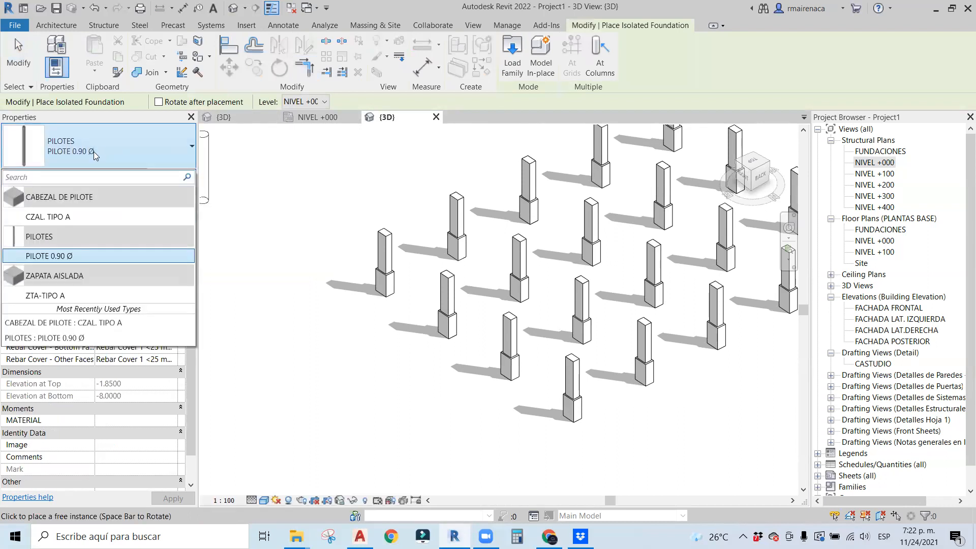
{"action": "left_click", "coordinate": [95, 156]}
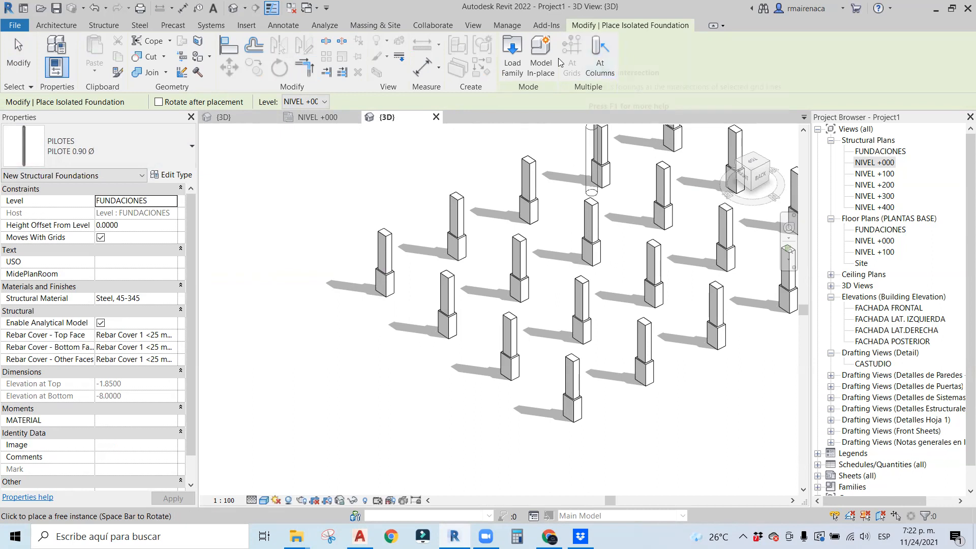
{"action": "left_click", "coordinate": [599, 65]}
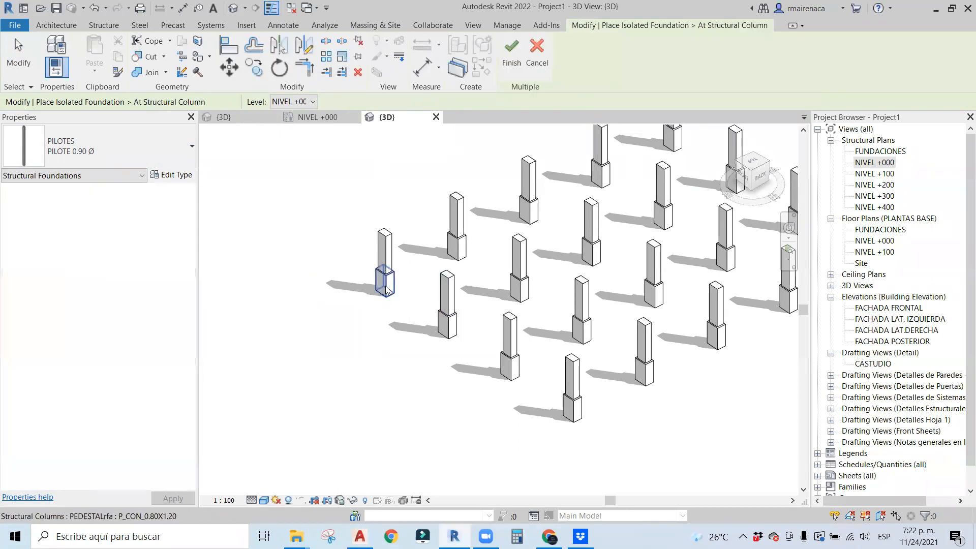
{"action": "left_click", "coordinate": [305, 104]}
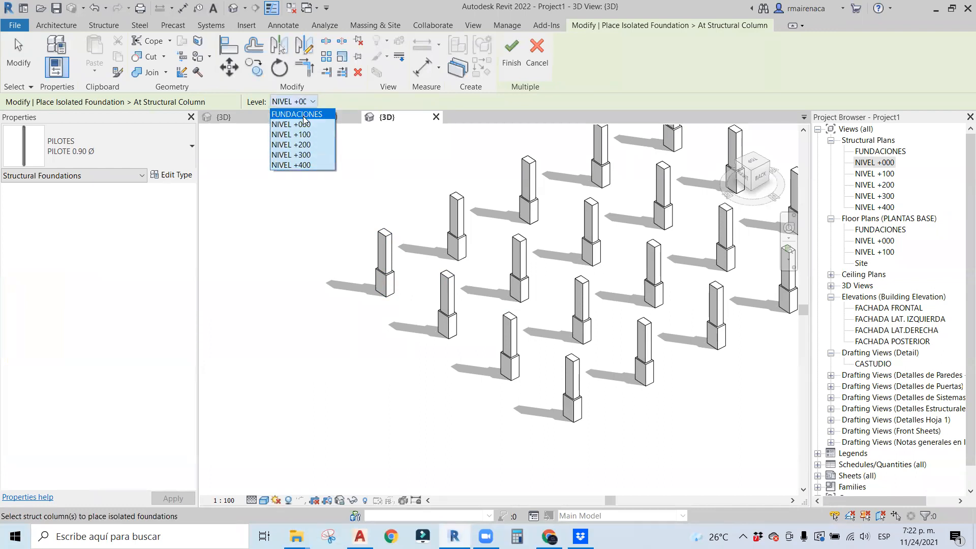
{"action": "left_click", "coordinate": [300, 114]}
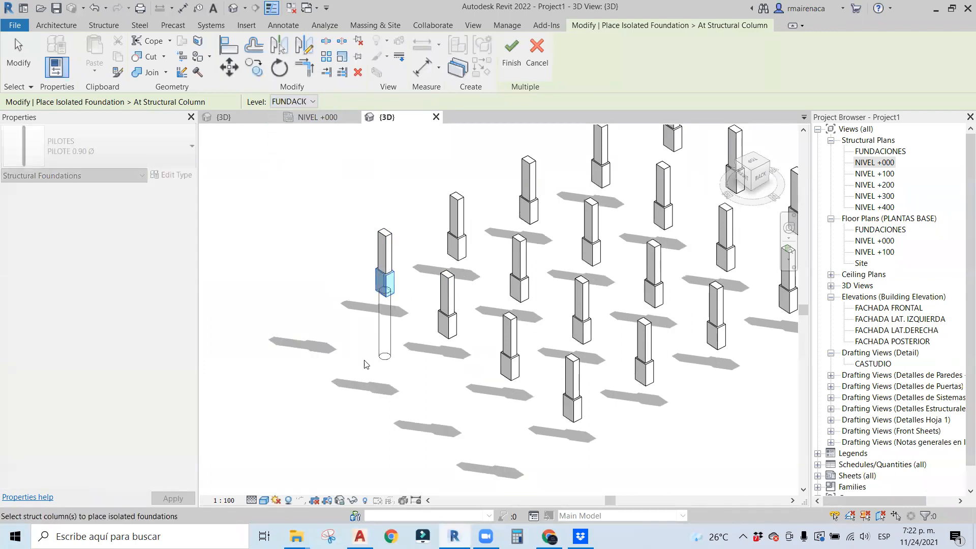
{"action": "scroll", "coordinate": [400, 288], "scroll_direction": "up", "scroll_amount": 5}
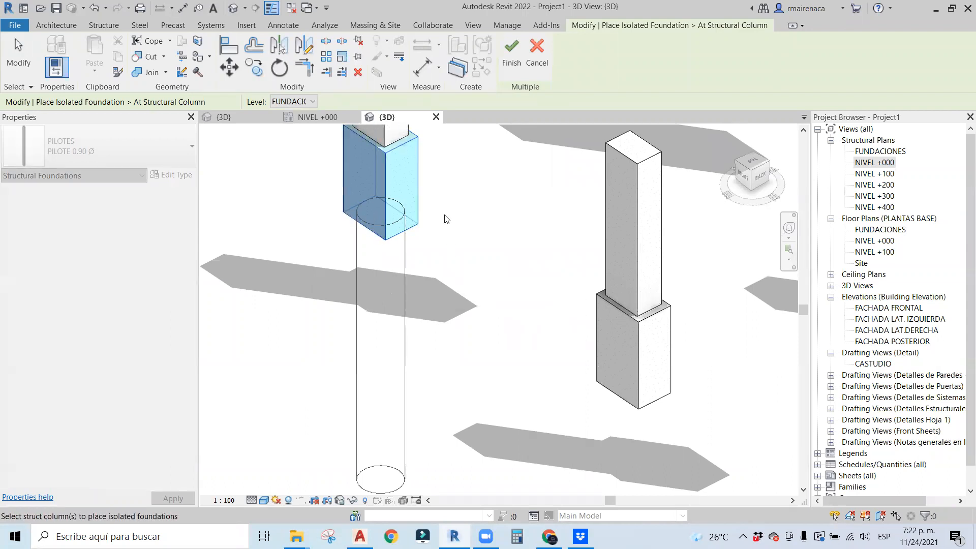
{"action": "scroll", "coordinate": [427, 266], "scroll_direction": "down", "scroll_amount": 2}
{"action": "scroll", "coordinate": [428, 266], "scroll_direction": "down", "scroll_amount": 3}
{"action": "key", "text": "Escape"}
{"action": "key", "text": "Escape"}
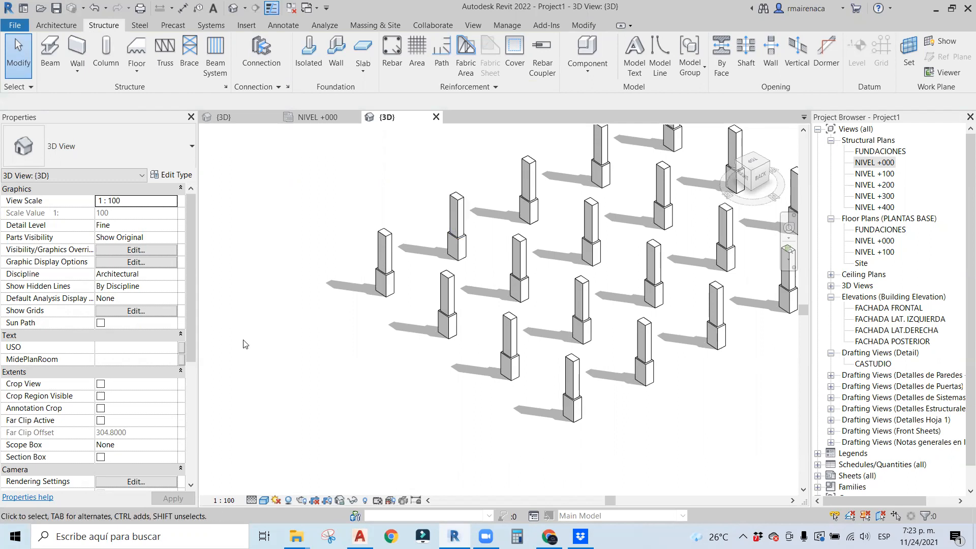
Duplicate the ZAPATA AISLADA isolated foundation type ZTA-TIPO A as ZTA-TIPO B_1.20X1.20X0.50.
{"action": "left_click", "coordinate": [308, 54]}
{"action": "left_click", "coordinate": [97, 151]}
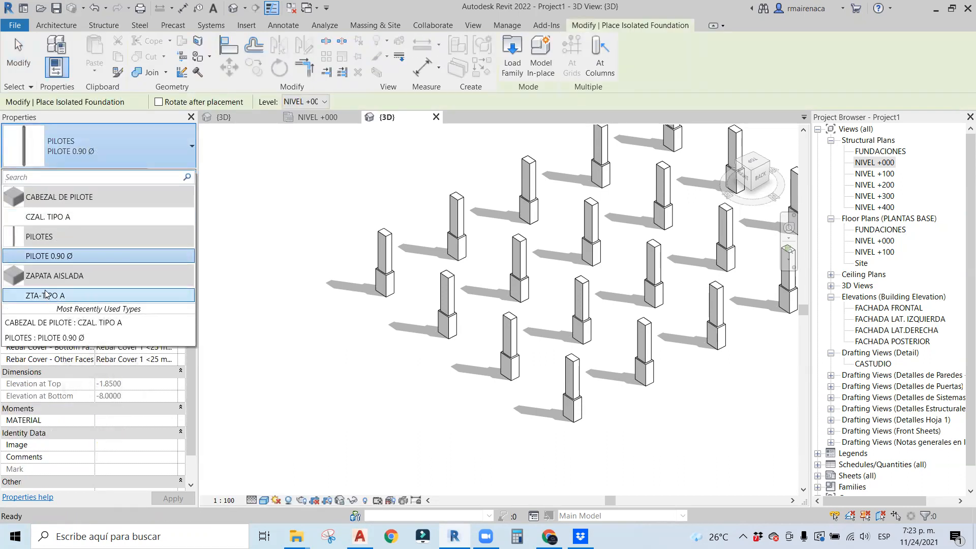
{"action": "left_click", "coordinate": [64, 295]}
{"action": "left_click", "coordinate": [173, 175]}
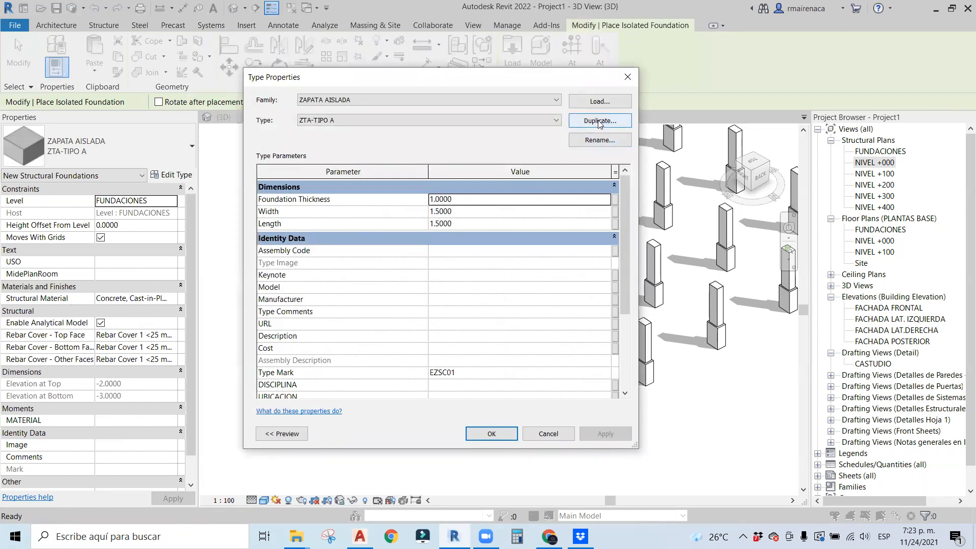
{"action": "left_click", "coordinate": [600, 121]}
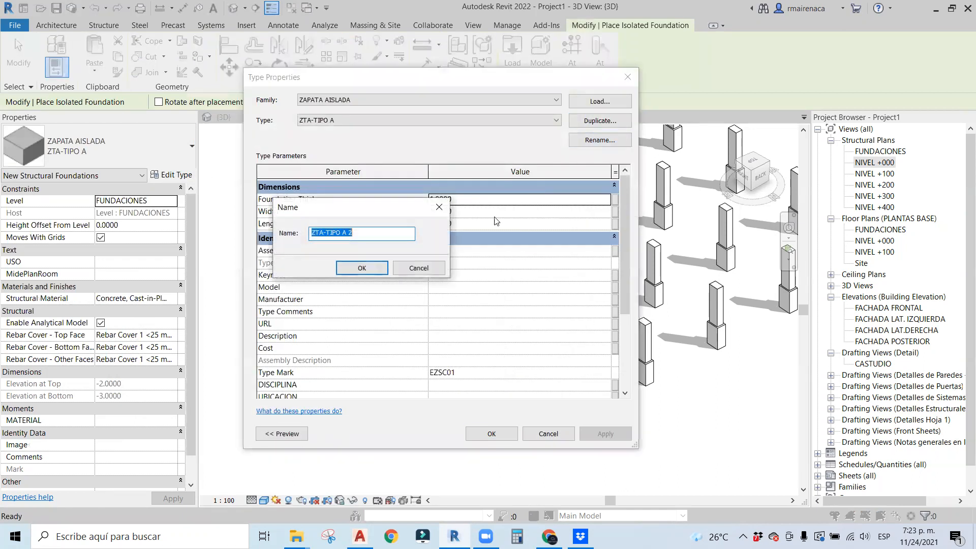
{"action": "left_click", "coordinate": [363, 230]}
{"action": "type", "text": "20X1.20X"}
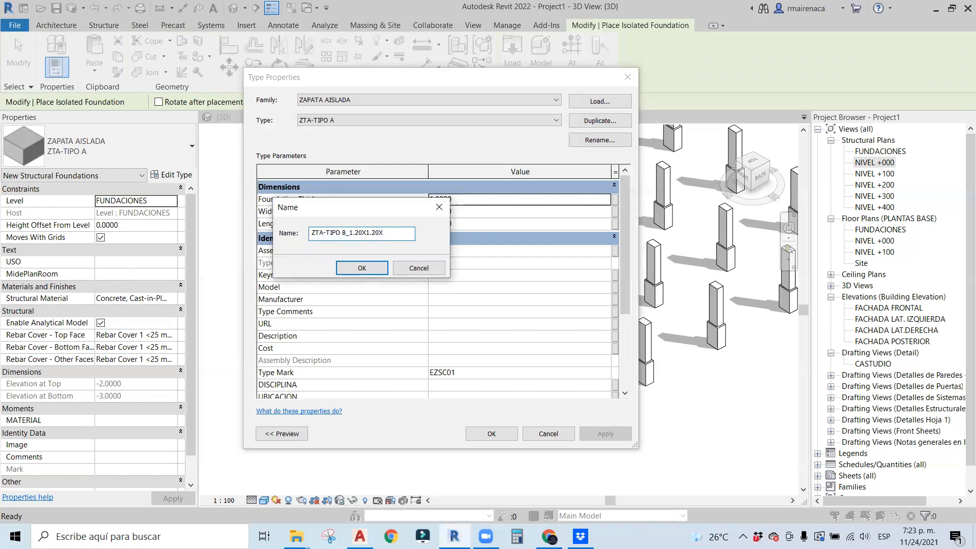
{"action": "type", "text": "0.50"}
{"action": "left_click", "coordinate": [360, 268]}
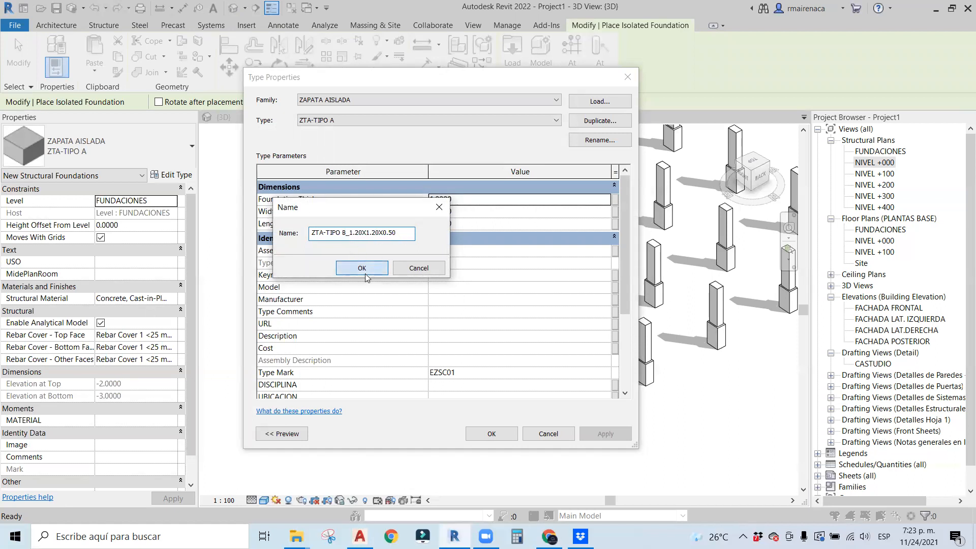
Set the new footing type's width and length to 1.2 and its foundation thickness to 0.50.
{"action": "left_click", "coordinate": [480, 212]}
{"action": "type", "text": "1.2"}
{"action": "left_click", "coordinate": [482, 223]}
{"action": "type", "text": "1.2"}
{"action": "left_click", "coordinate": [477, 211]}
{"action": "left_click", "coordinate": [478, 200]}
{"action": "type", "text": "0.50"}
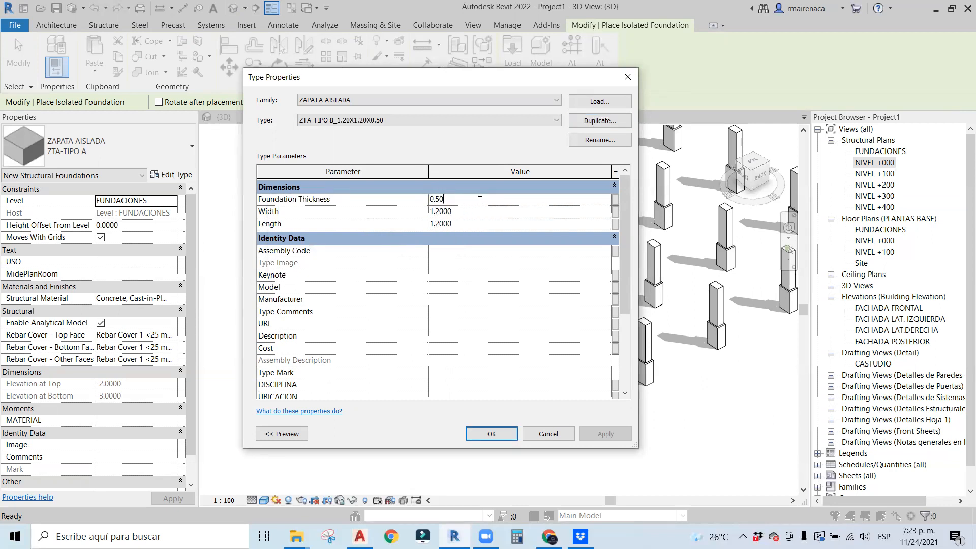
{"action": "left_click_drag", "start_coordinate": [623, 210], "coordinate": [624, 283]}
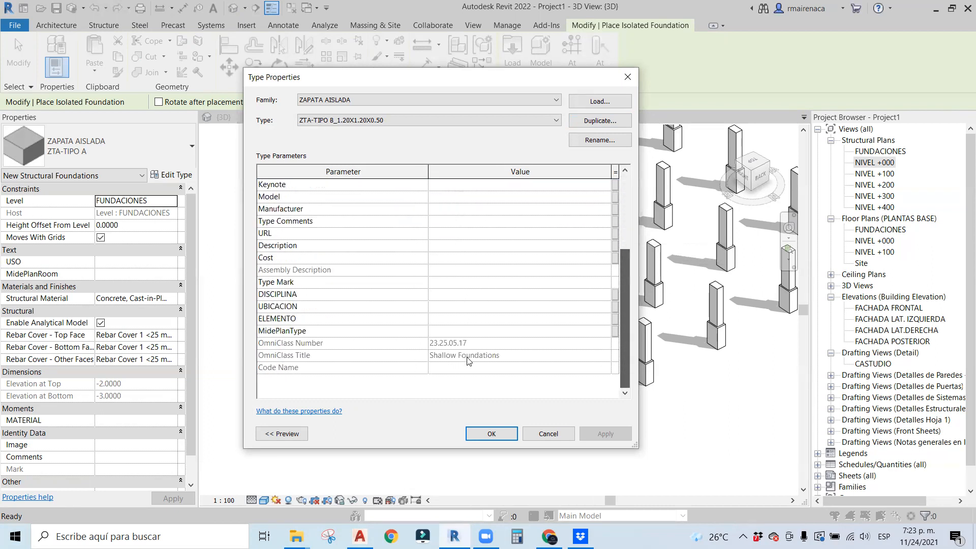
{"action": "scroll", "coordinate": [421, 308], "scroll_direction": "up", "scroll_amount": 3}
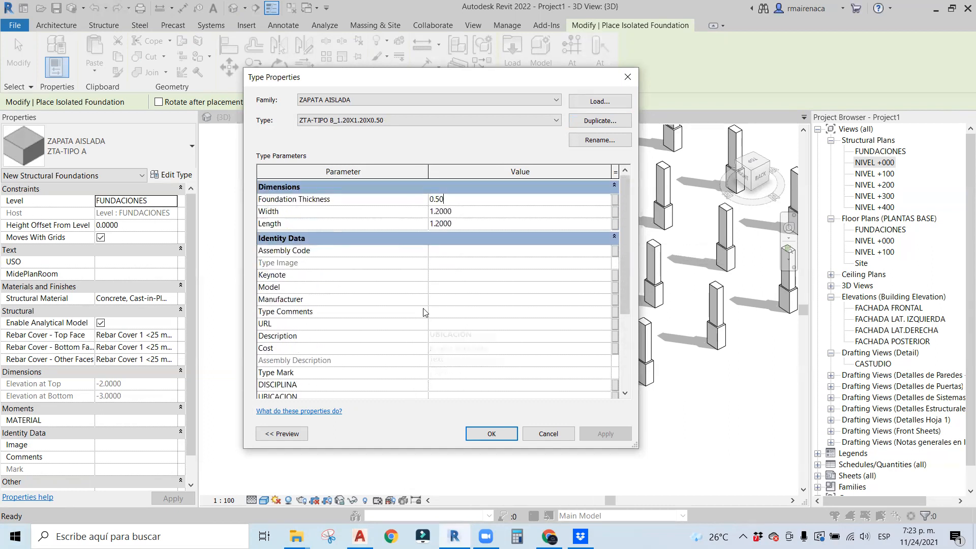
{"action": "left_click", "coordinate": [489, 432]}
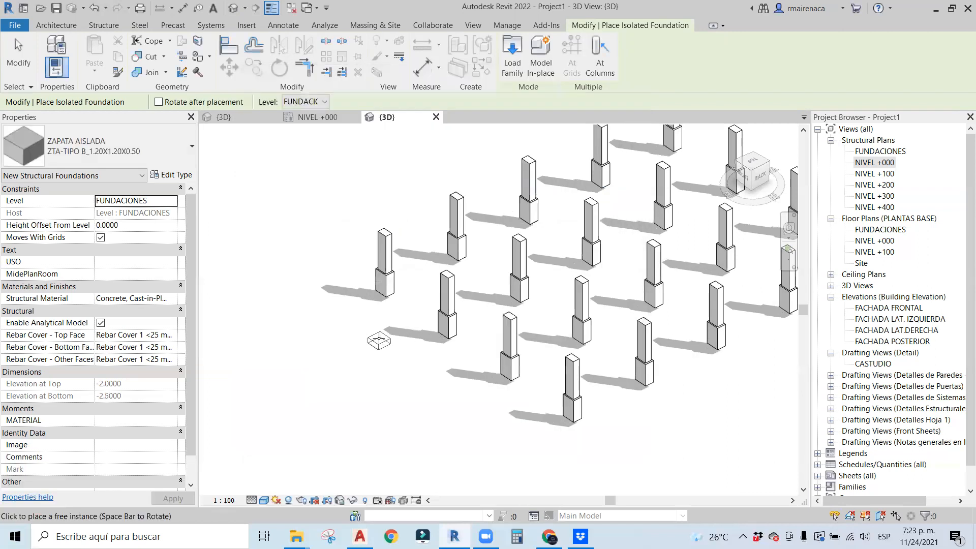
Place a ZTA-TIPO B_1.20X1.20X0.50 footing beneath the corner pedestal with the At Columns option on level FUNDACIONES.
{"action": "scroll", "coordinate": [366, 334], "scroll_direction": "up", "scroll_amount": 5}
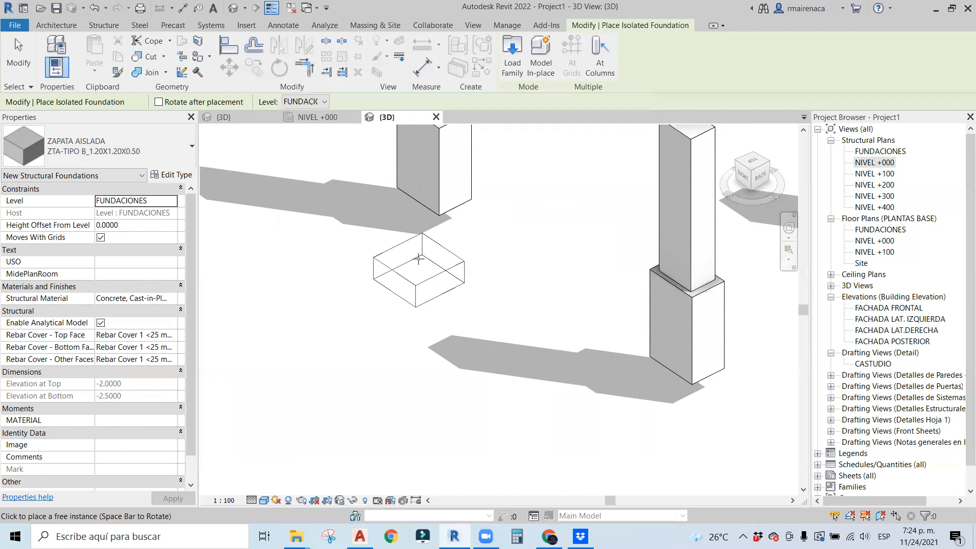
{"action": "scroll", "coordinate": [418, 267], "scroll_direction": "down", "scroll_amount": 3}
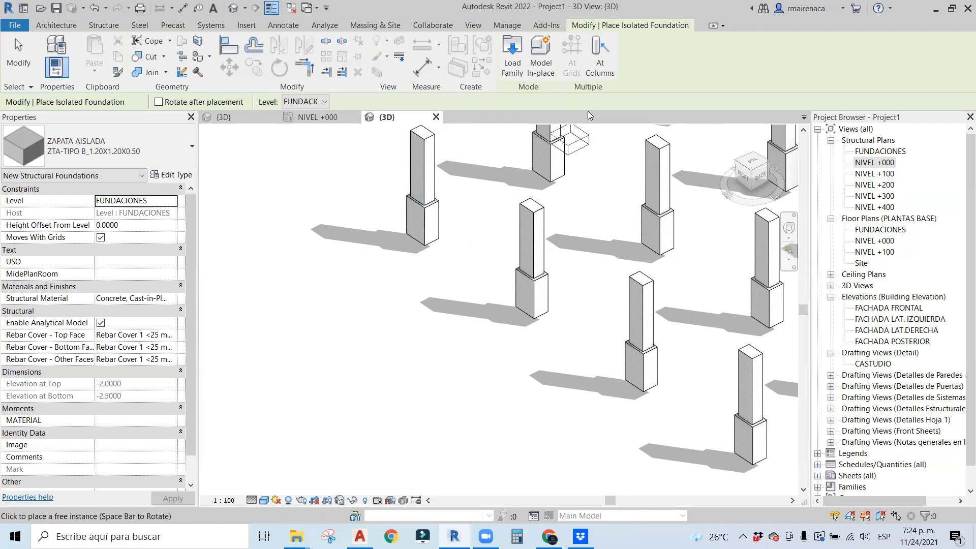
{"action": "left_click", "coordinate": [598, 57]}
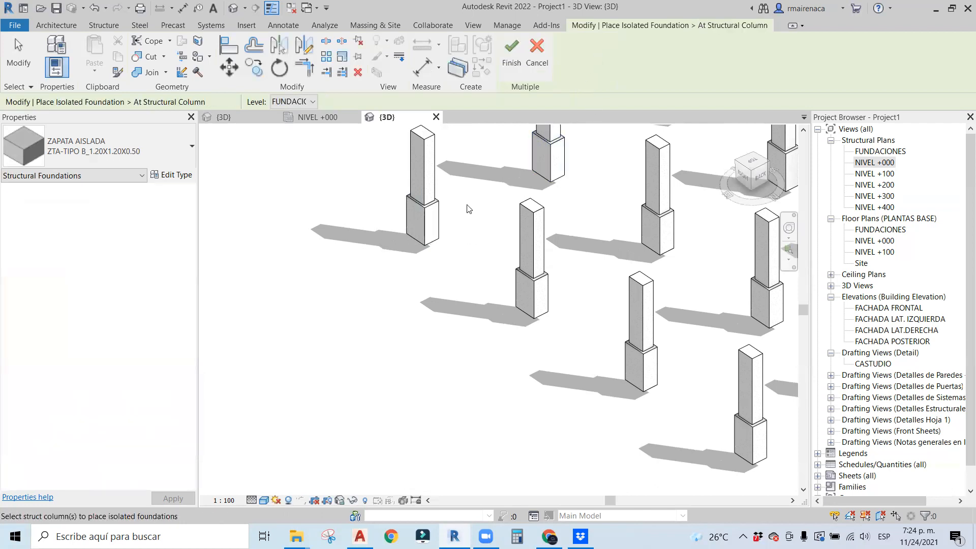
{"action": "left_click", "coordinate": [410, 224]}
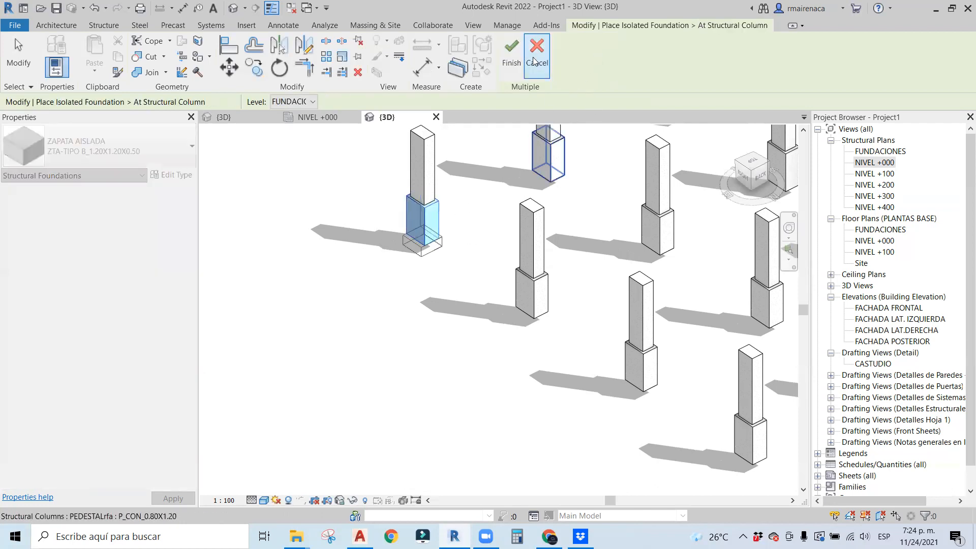
{"action": "left_click", "coordinate": [512, 57]}
{"action": "scroll", "coordinate": [416, 257], "scroll_direction": "up", "scroll_amount": 6}
{"action": "key", "text": "Escape"}
{"action": "key", "text": "Escape"}
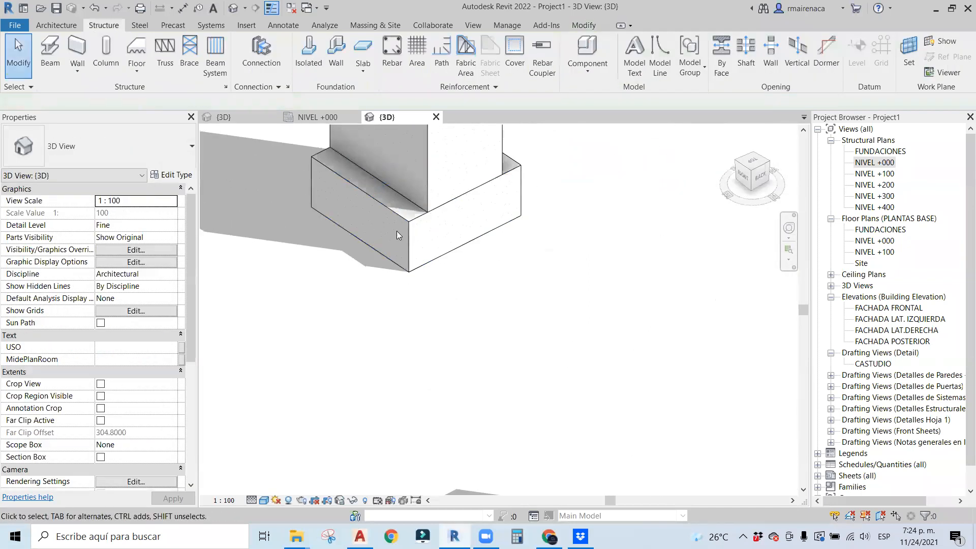
Examine the footing beneath the corner pedestal from several angles in the 3D view.
{"action": "scroll", "coordinate": [398, 239], "scroll_direction": "down", "scroll_amount": 4}
{"action": "scroll", "coordinate": [397, 344], "scroll_direction": "down", "scroll_amount": 2}
{"action": "middle_click_drag", "start_coordinate": [406, 345], "coordinate": [599, 351], "text": "shift"}
{"action": "middle_click_drag", "start_coordinate": [600, 350], "coordinate": [300, 224]}
{"action": "scroll", "coordinate": [300, 224], "scroll_direction": "down", "scroll_amount": 2}
{"action": "middle_click_drag", "start_coordinate": [511, 442], "coordinate": [519, 312], "text": "shift"}
{"action": "scroll", "coordinate": [519, 312], "scroll_direction": "up", "scroll_amount": 2}
{"action": "scroll", "coordinate": [518, 311], "scroll_direction": "up", "scroll_amount": 4}
Duplicate the corner footing's type as ZTA-TIPO B_1.80X1.80X0.80.
{"action": "left_click", "coordinate": [512, 299]}
{"action": "middle_click_drag", "start_coordinate": [607, 298], "coordinate": [478, 318], "text": "shift"}
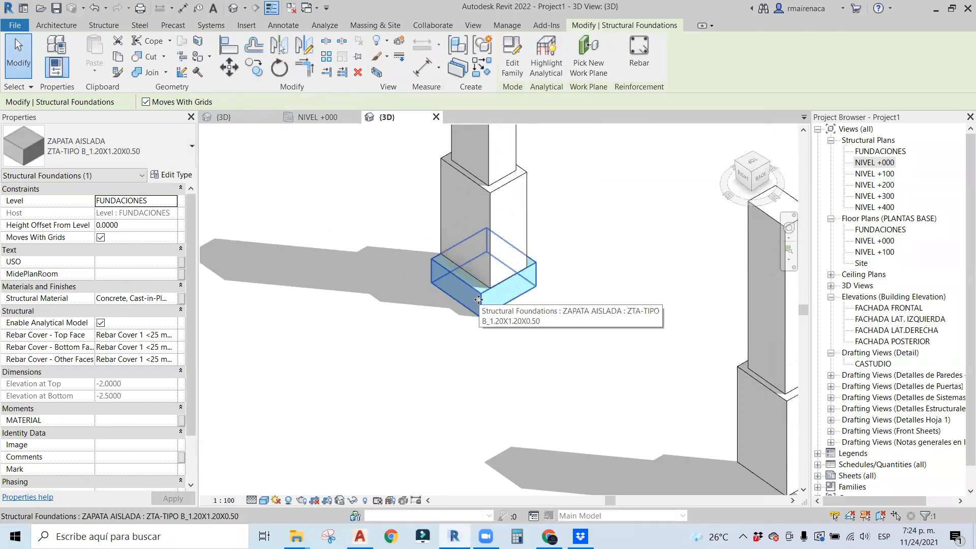
{"action": "left_click", "coordinate": [171, 175]}
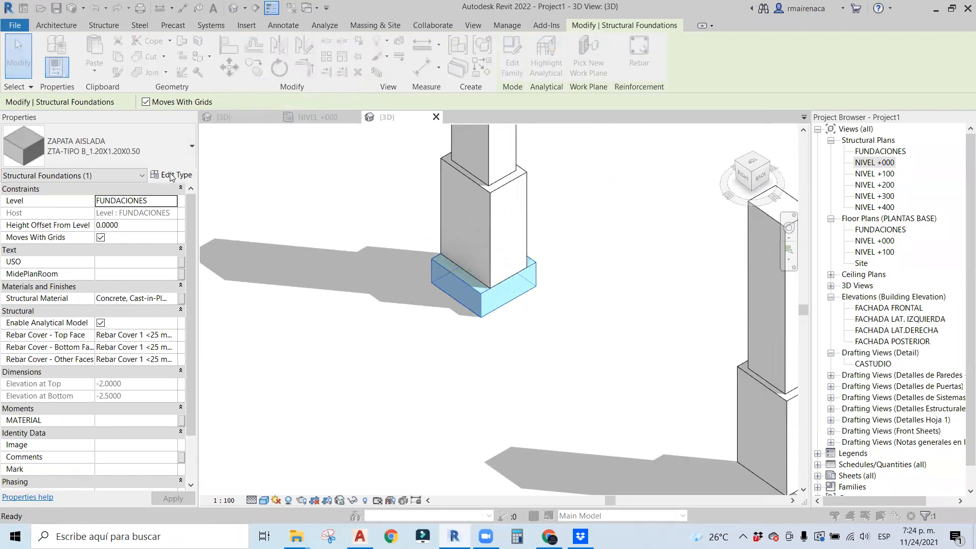
{"action": "left_click", "coordinate": [600, 120]}
{"action": "left_click", "coordinate": [397, 237]}
{"action": "key", "text": "BackSpace"}
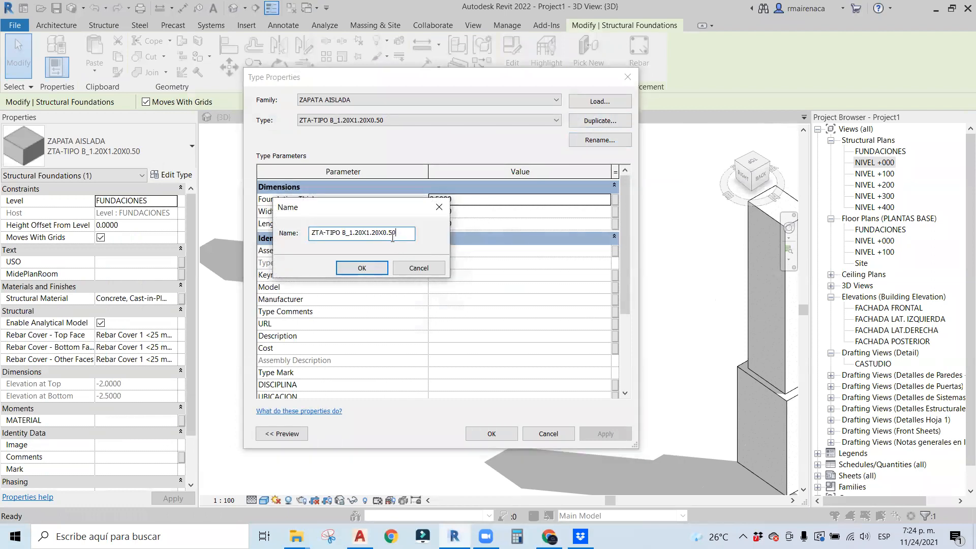
{"action": "left_click", "coordinate": [358, 233]}
{"action": "key", "text": "BackSpace"}
{"action": "type", "text": "8"}
{"action": "left_click", "coordinate": [378, 232]}
{"action": "key", "text": "BackSpace"}
{"action": "type", "text": "8"}
{"action": "key", "text": "BackSpace"}
{"action": "type", "text": "80"}
{"action": "key", "text": "Return"}
Set the corner footing type's foundation thickness to 0.80 and its width and length to 1.80.
{"action": "double_click", "coordinate": [467, 198]}
{"action": "type", "text": "0.80"}
{"action": "left_click", "coordinate": [469, 211]}
{"action": "type", "text": "1.80"}
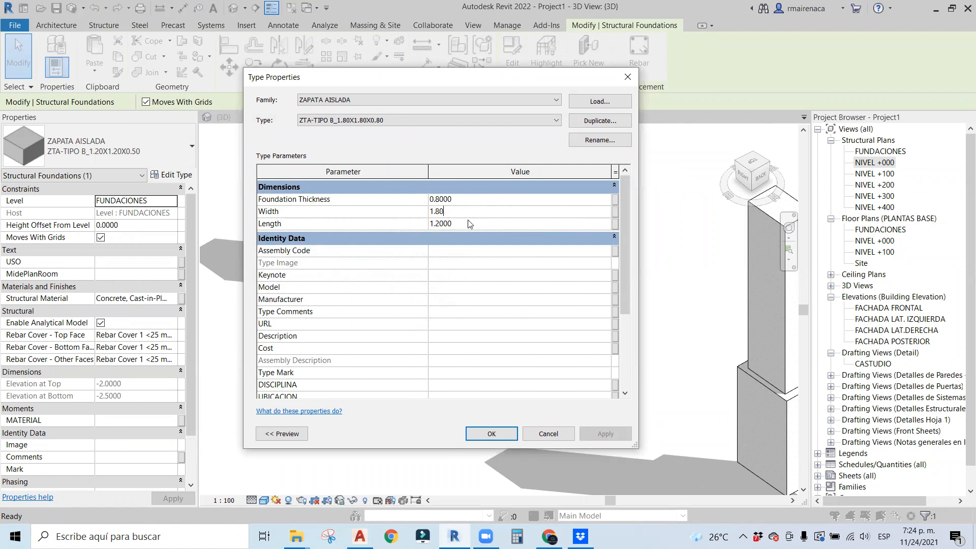
{"action": "left_click", "coordinate": [468, 223]}
{"action": "type", "text": "1.8"}
{"action": "left_click", "coordinate": [492, 433]}
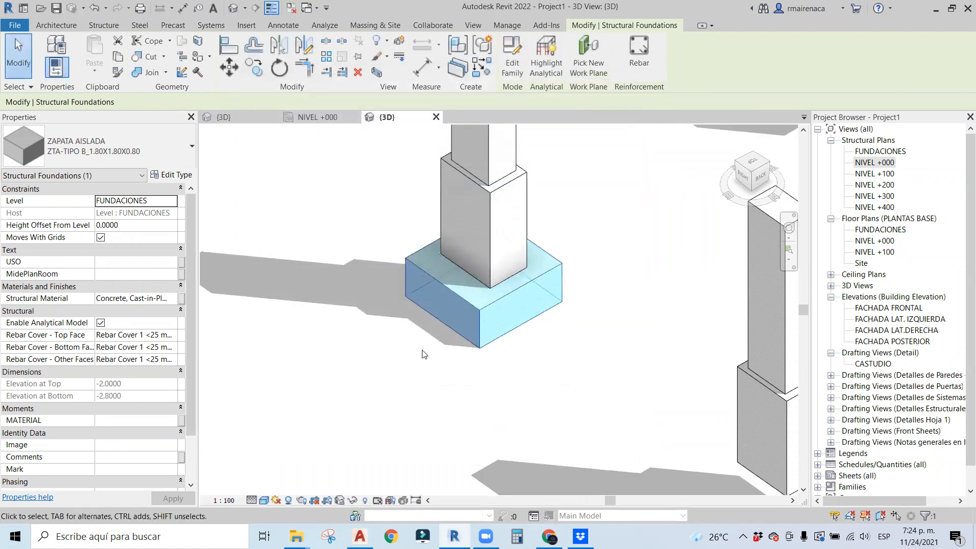
{"action": "left_click", "coordinate": [358, 333]}
Examine the enlarged corner footing against the neighbouring pedestals that have no footing.
{"action": "scroll", "coordinate": [358, 333], "scroll_direction": "down", "scroll_amount": 5}
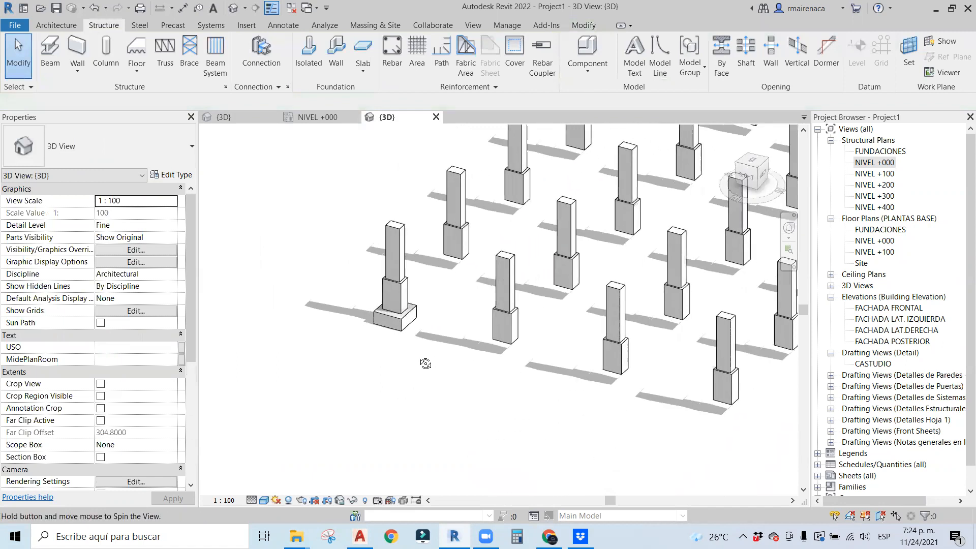
{"action": "scroll", "coordinate": [431, 348], "scroll_direction": "up", "scroll_amount": 2}
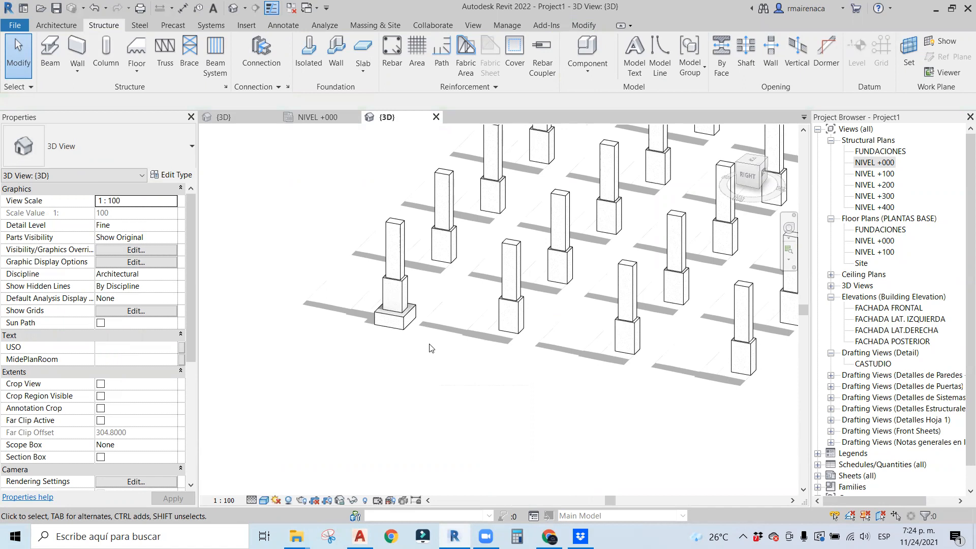
{"action": "middle_click_drag", "start_coordinate": [397, 388], "coordinate": [406, 325], "text": "shift"}
{"action": "scroll", "coordinate": [391, 293], "scroll_direction": "up", "scroll_amount": 5}
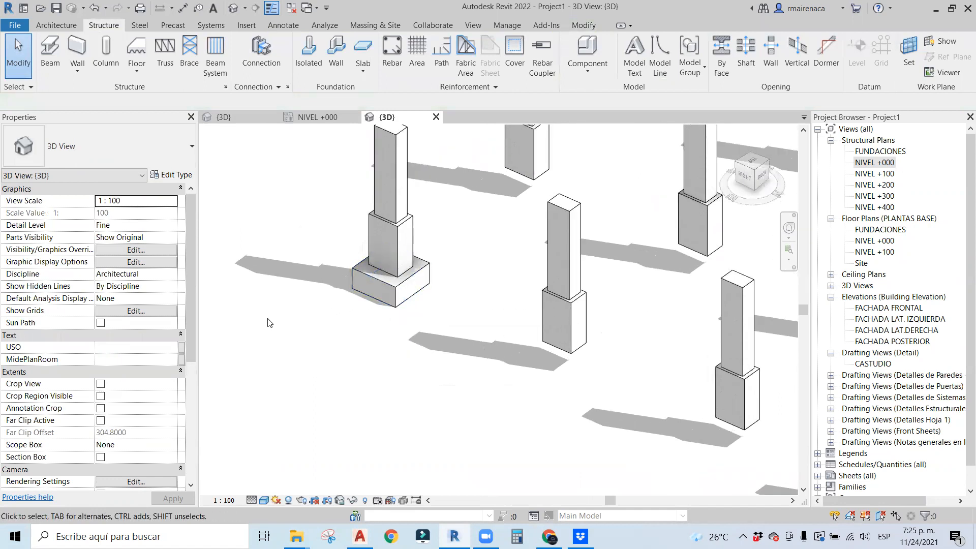
{"action": "left_click", "coordinate": [369, 277]}
{"action": "left_click", "coordinate": [298, 258]}
{"action": "middle_click_drag", "start_coordinate": [691, 216], "coordinate": [649, 215]}
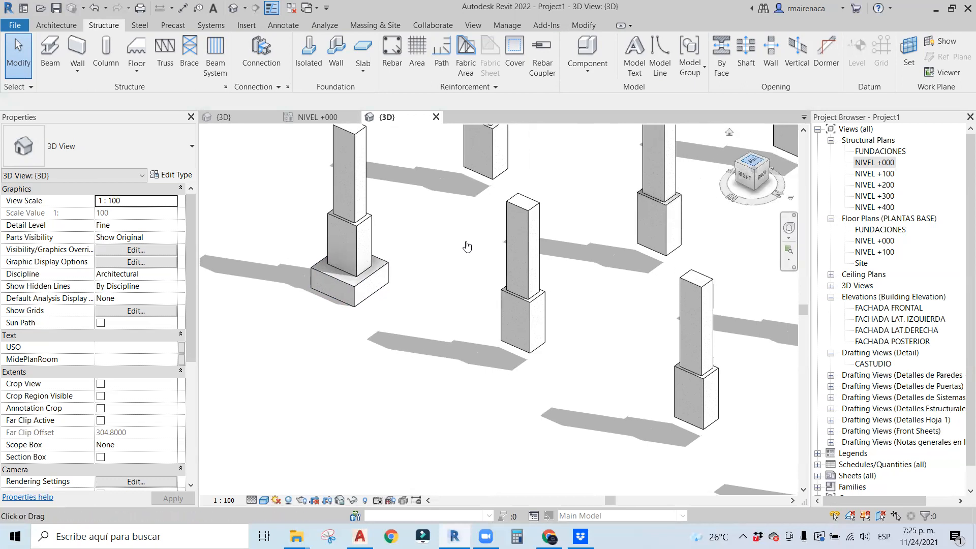
{"action": "scroll", "coordinate": [351, 381], "scroll_direction": "down", "scroll_amount": 2}
{"action": "middle_click_drag", "start_coordinate": [366, 398], "coordinate": [477, 343], "text": "shift"}
{"action": "scroll", "coordinate": [347, 360], "scroll_direction": "down", "scroll_amount": 1}
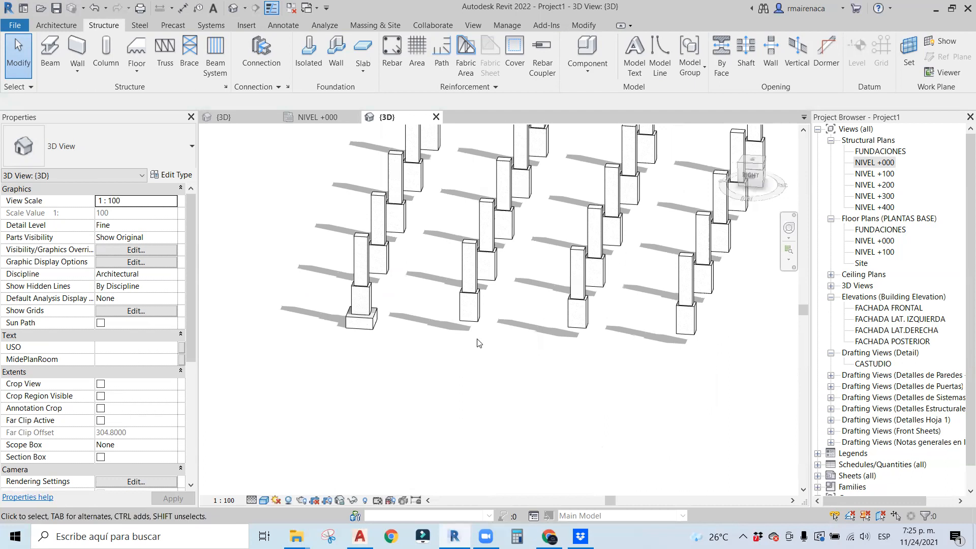
Place ZTA-TIPO B_1.80X1.80X0.80 isolated footings beneath all the remaining pedestals with the At Columns option.
{"action": "left_click", "coordinate": [308, 51]}
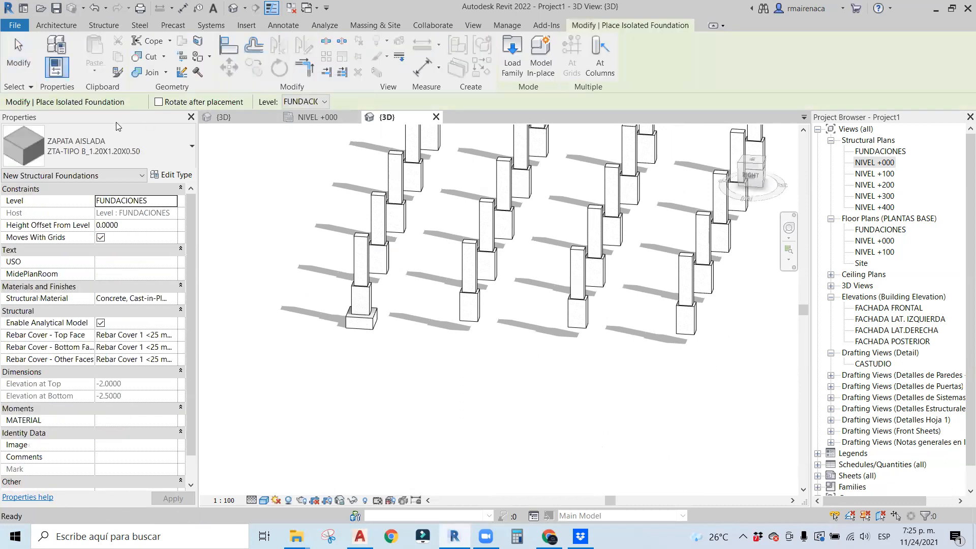
{"action": "left_click", "coordinate": [144, 148]}
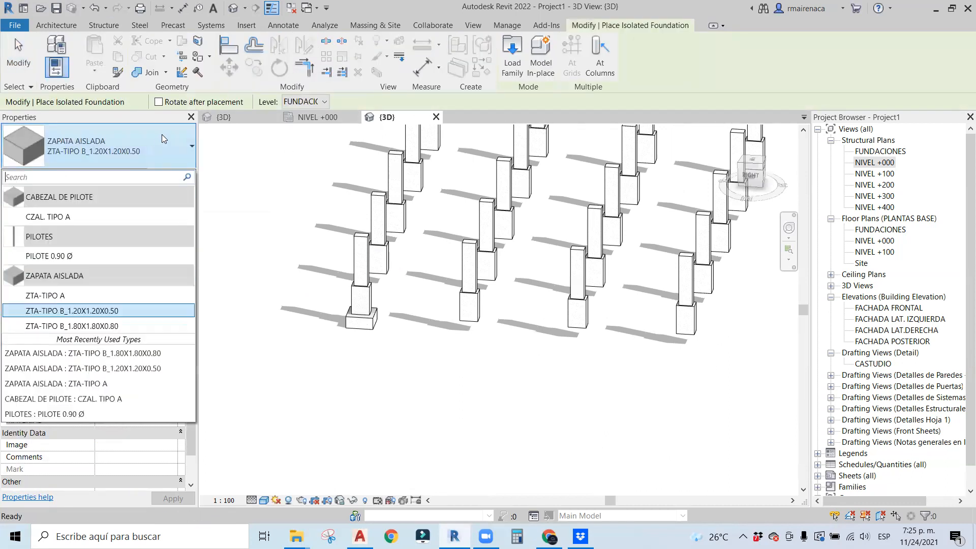
{"action": "left_click", "coordinate": [76, 326]}
{"action": "scroll", "coordinate": [447, 383], "scroll_direction": "down", "scroll_amount": 2}
{"action": "left_click", "coordinate": [600, 61]}
{"action": "middle_click_drag", "start_coordinate": [502, 406], "coordinate": [525, 333], "text": "shift"}
{"action": "left_click_drag", "start_coordinate": [619, 338], "coordinate": [387, 279]}
{"action": "middle_click_drag", "start_coordinate": [548, 331], "coordinate": [392, 396], "text": "shift"}
{"action": "left_click", "coordinate": [430, 330]}
{"action": "left_click", "coordinate": [390, 305]}
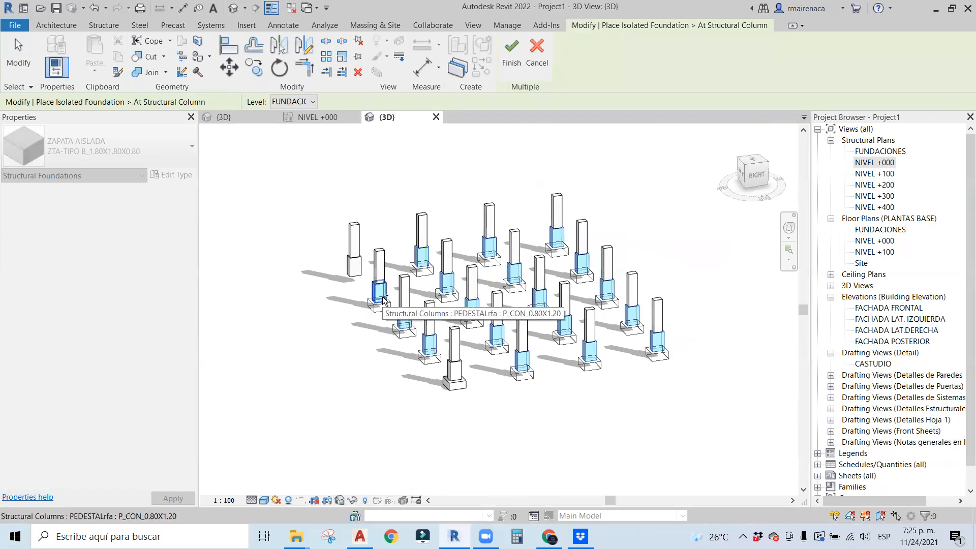
{"action": "left_click", "coordinate": [384, 300]}
{"action": "middle_click_drag", "start_coordinate": [351, 364], "coordinate": [538, 370], "text": "shift"}
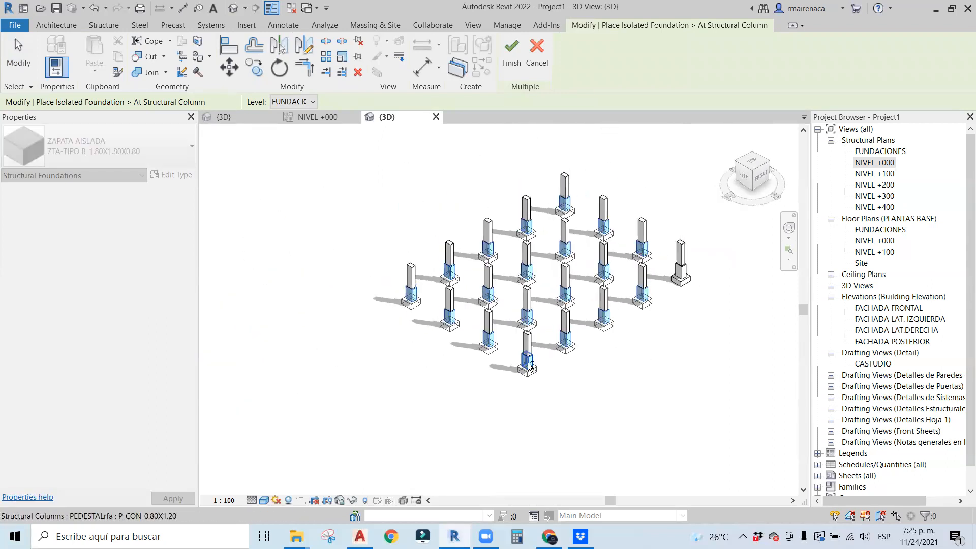
{"action": "scroll", "coordinate": [533, 355], "scroll_direction": "up", "scroll_amount": 3}
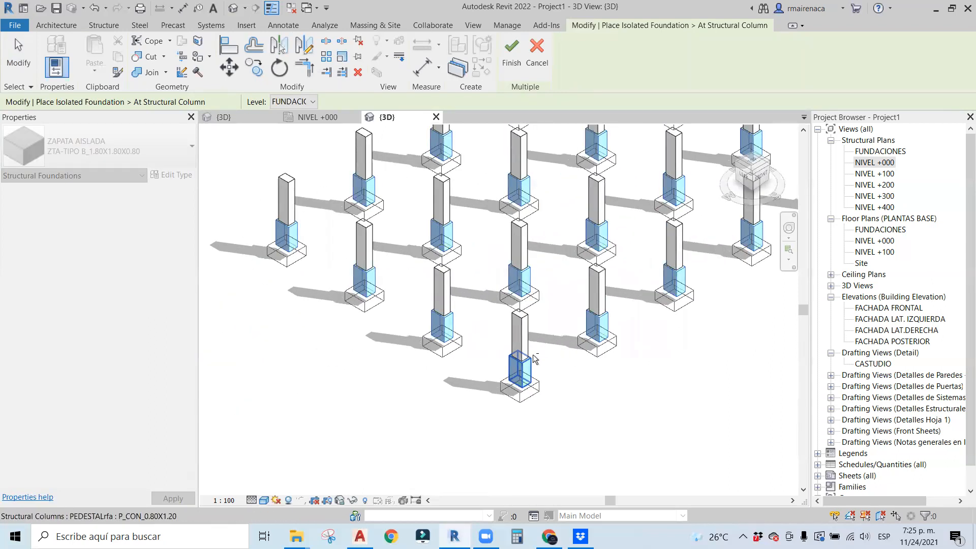
{"action": "left_click", "coordinate": [514, 379]}
{"action": "scroll", "coordinate": [569, 387], "scroll_direction": "down", "scroll_amount": 2}
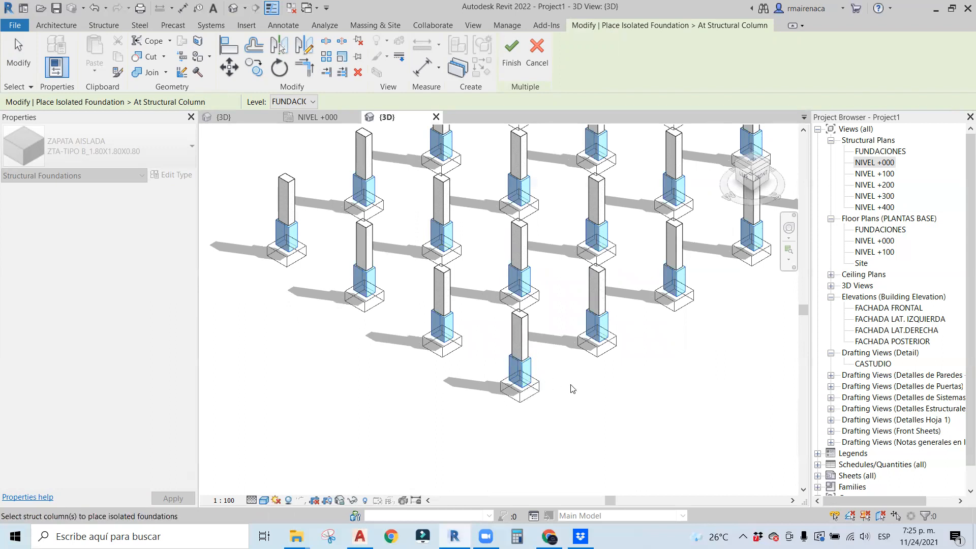
{"action": "scroll", "coordinate": [379, 188], "scroll_direction": "down", "scroll_amount": 3}
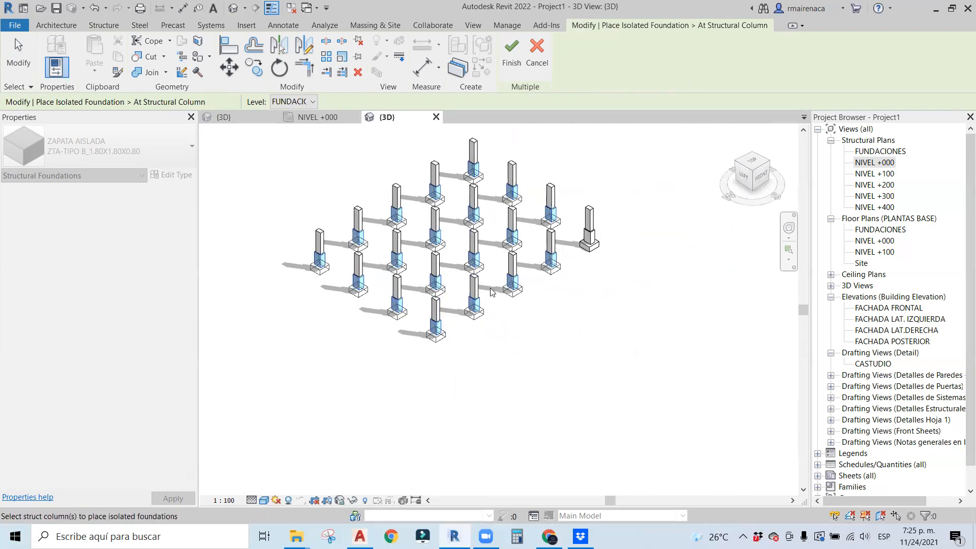
{"action": "left_click", "coordinate": [512, 49]}
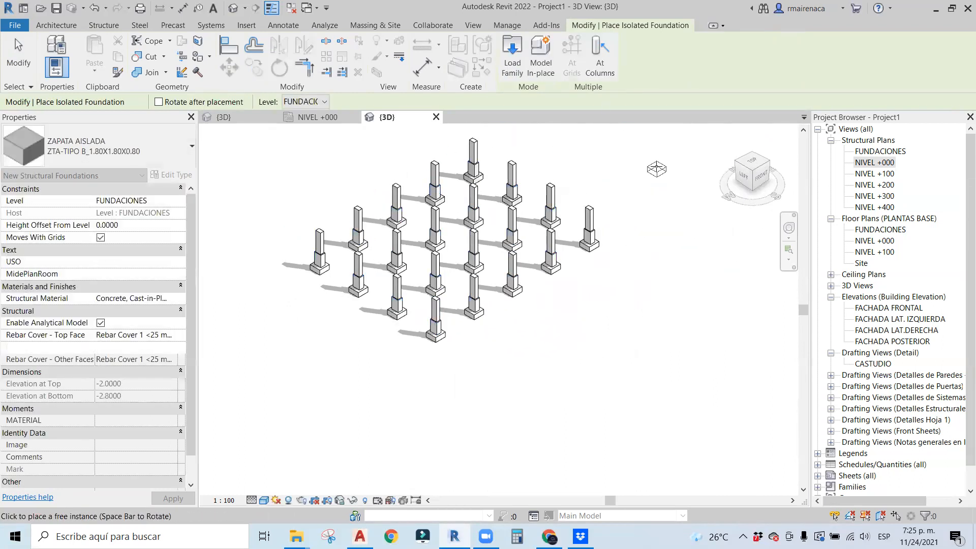
Examine the footings beneath the pedestals across the whole column grid.
{"action": "middle_click_drag", "start_coordinate": [668, 291], "coordinate": [412, 305], "text": "shift"}
{"action": "middle_click_drag", "start_coordinate": [612, 223], "coordinate": [447, 292]}
{"action": "scroll", "coordinate": [551, 277], "scroll_direction": "up", "scroll_amount": 5}
{"action": "middle_click_drag", "start_coordinate": [544, 299], "coordinate": [515, 295], "text": "shift"}
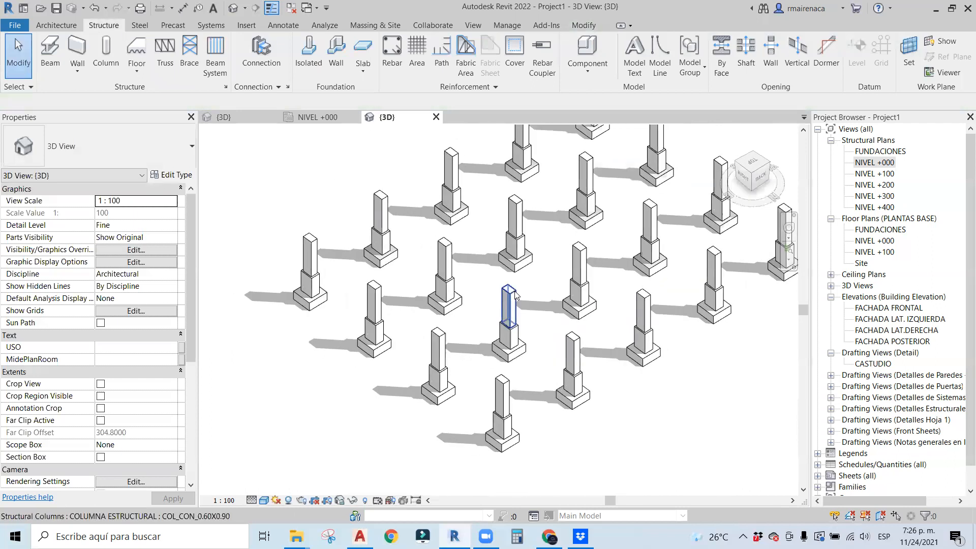
{"action": "scroll", "coordinate": [290, 318], "scroll_direction": "up", "scroll_amount": 5}
{"action": "middle_click_drag", "start_coordinate": [308, 333], "coordinate": [370, 419]}
{"action": "middle_click_drag", "start_coordinate": [370, 419], "coordinate": [347, 404], "text": "shift"}
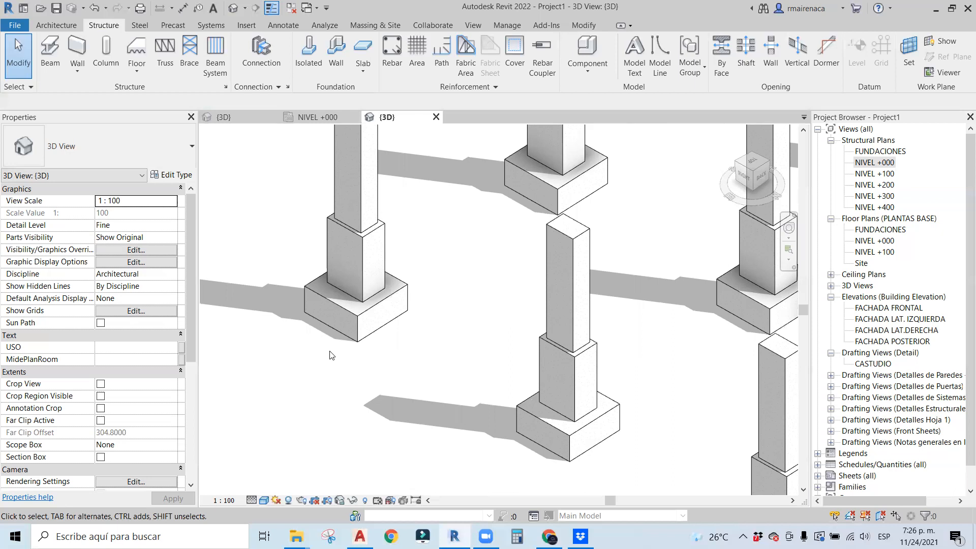
Compare the truncated pyramid footing in the ESTRUCTURA TORRE A_R22 model with the rectangular footings in Project1.
{"action": "left_click", "coordinate": [243, 119]}
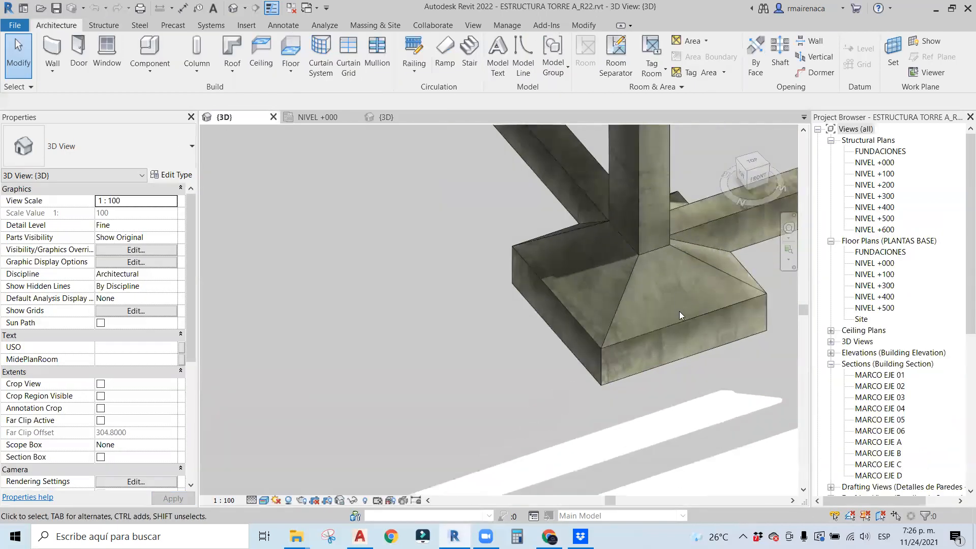
{"action": "left_click", "coordinate": [677, 323]}
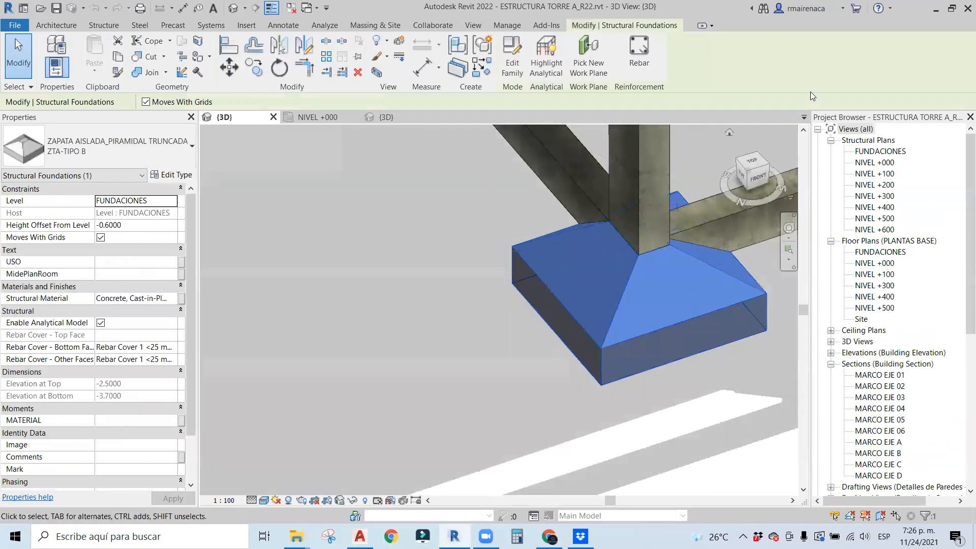
{"action": "left_click", "coordinate": [318, 119]}
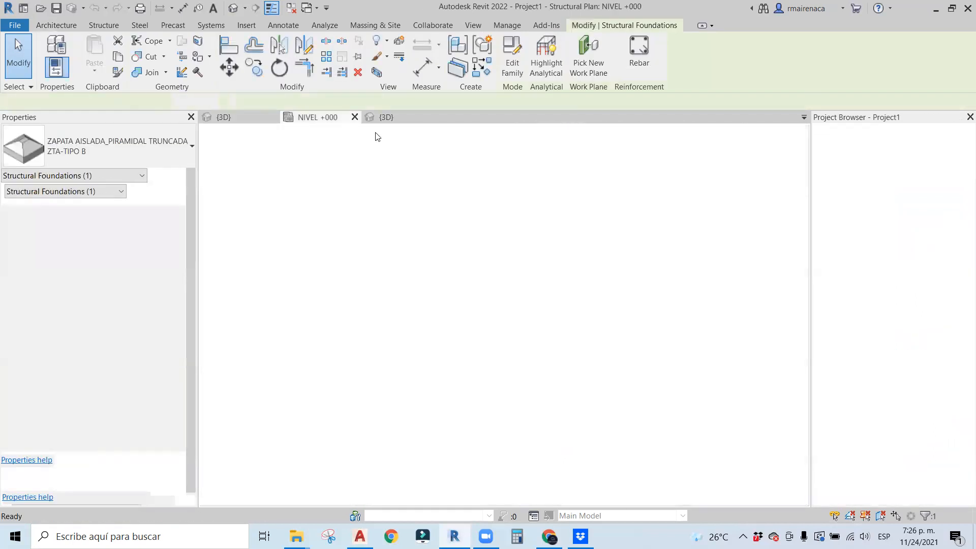
{"action": "left_click", "coordinate": [385, 120]}
{"action": "scroll", "coordinate": [388, 336], "scroll_direction": "down", "scroll_amount": 1}
{"action": "middle_click_drag", "start_coordinate": [425, 350], "coordinate": [471, 371]}
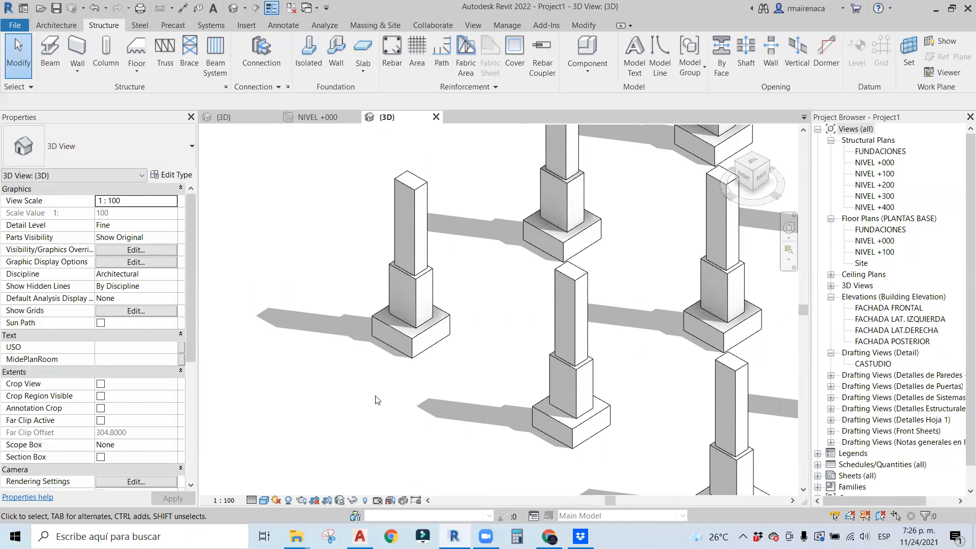
{"action": "scroll", "coordinate": [341, 323], "scroll_direction": "up", "scroll_amount": 5}
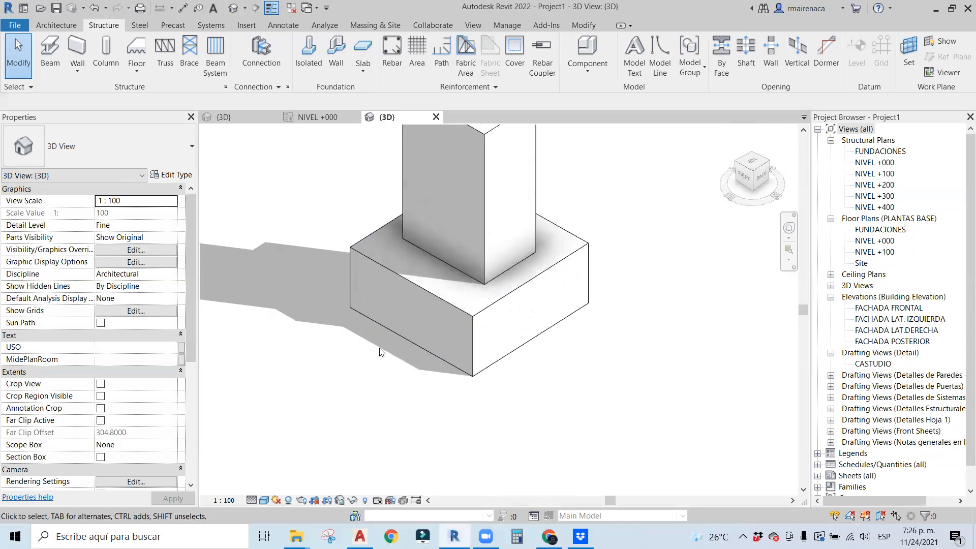
{"action": "scroll", "coordinate": [470, 399], "scroll_direction": "down", "scroll_amount": 3}
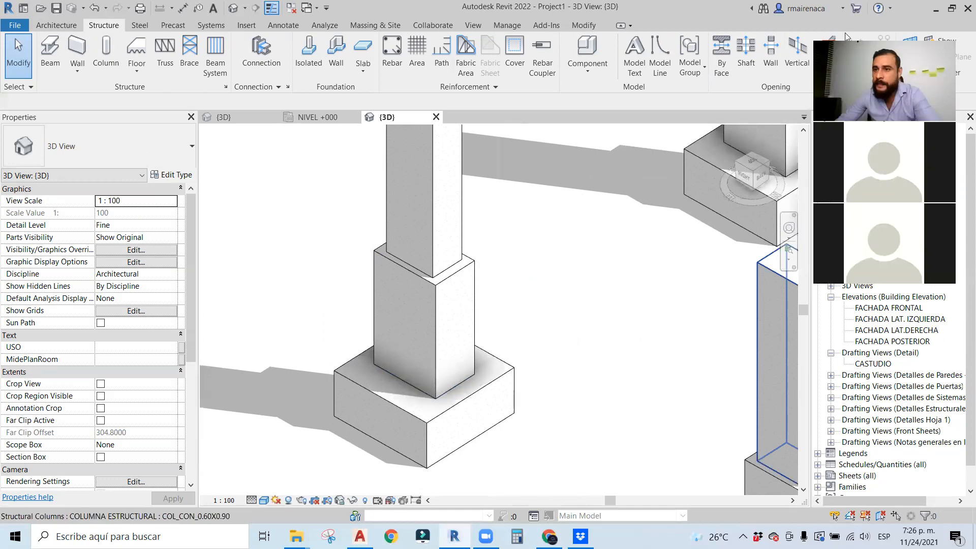
Examine the rectangular isolated footing and its pedestal alongside the neighbouring footings in the 3D view.
{"action": "middle_click_drag", "start_coordinate": [467, 359], "coordinate": [434, 347]}
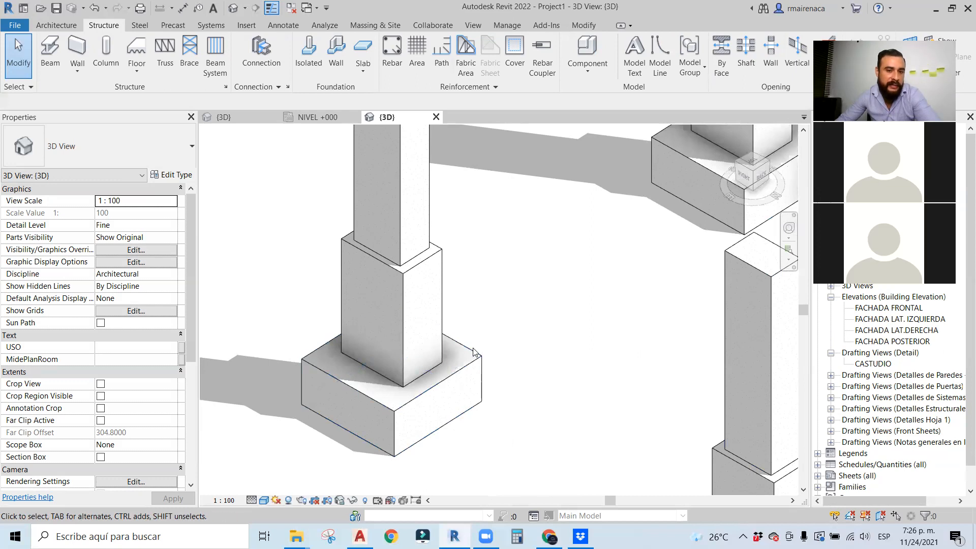
{"action": "left_click", "coordinate": [479, 359]}
{"action": "left_click", "coordinate": [542, 330]}
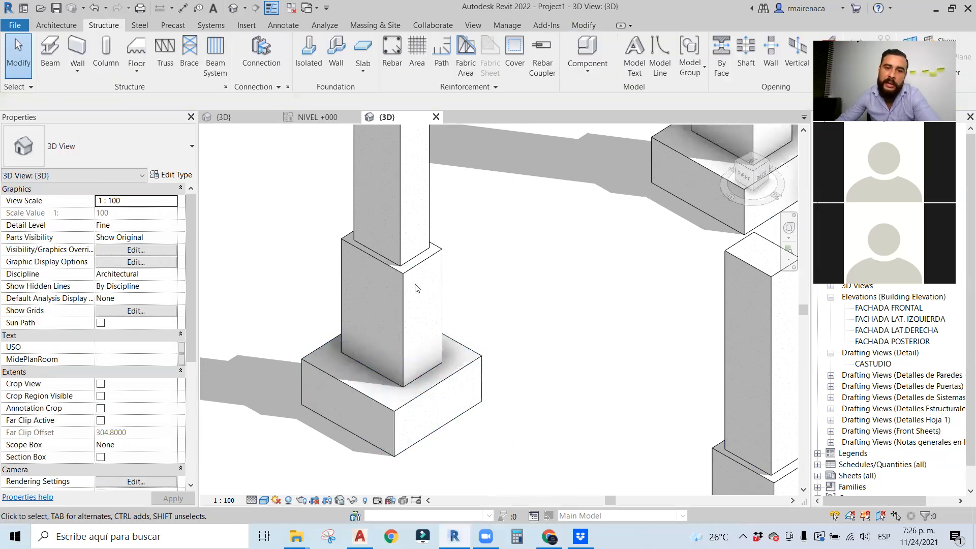
{"action": "left_click", "coordinate": [402, 218]}
{"action": "left_click", "coordinate": [514, 224]}
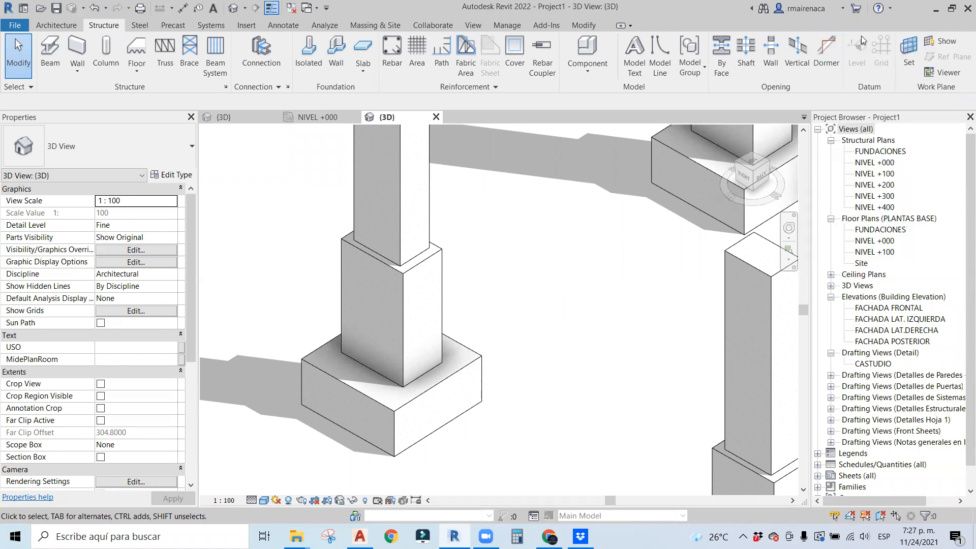
{"action": "scroll", "coordinate": [256, 143], "scroll_direction": "down", "scroll_amount": 3}
{"action": "left_click", "coordinate": [328, 300]}
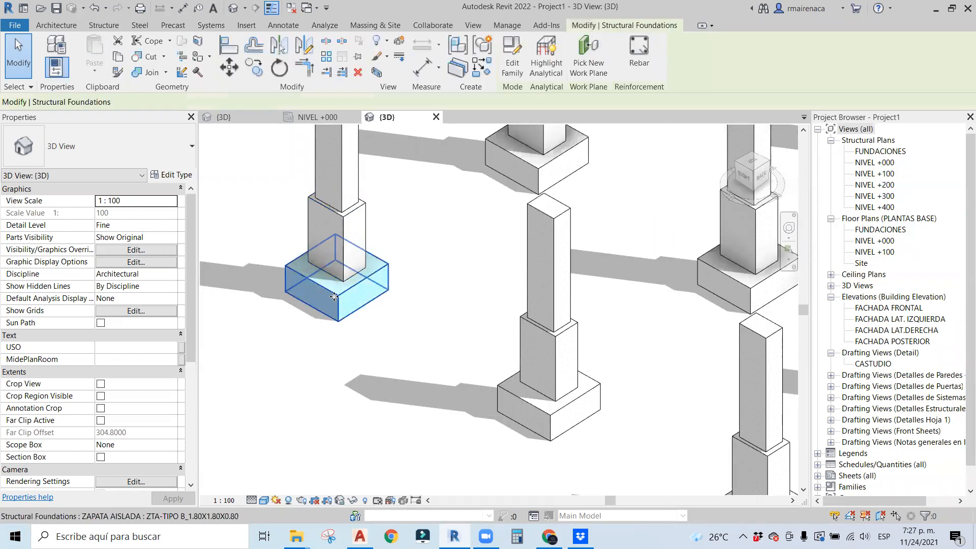
{"action": "left_click", "coordinate": [328, 342]}
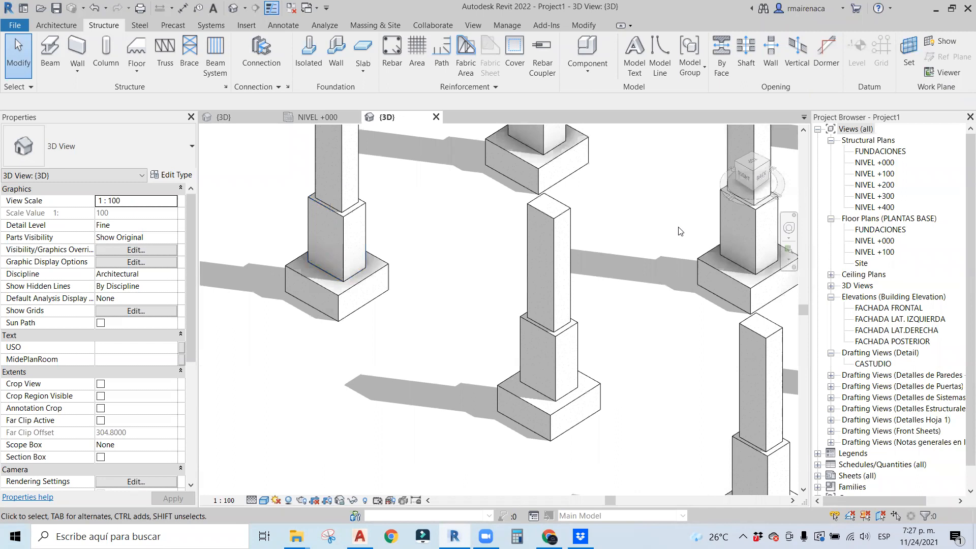
{"action": "middle_click_drag", "start_coordinate": [448, 300], "coordinate": [591, 300]}
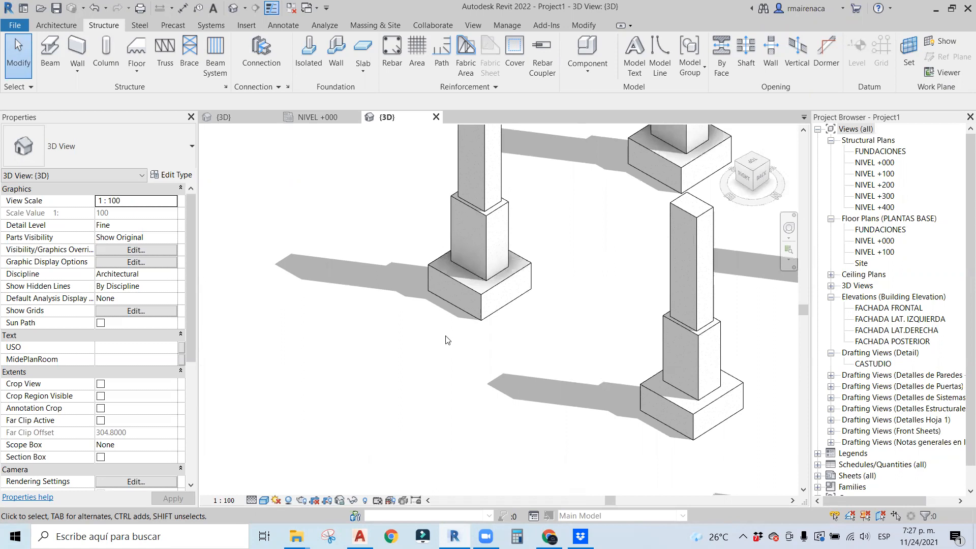
Open the ZAPATA AISLADA family of the ZTA-TIPO B_1.80X1.80X0.80 footing for editing.
{"action": "left_click", "coordinate": [442, 276]}
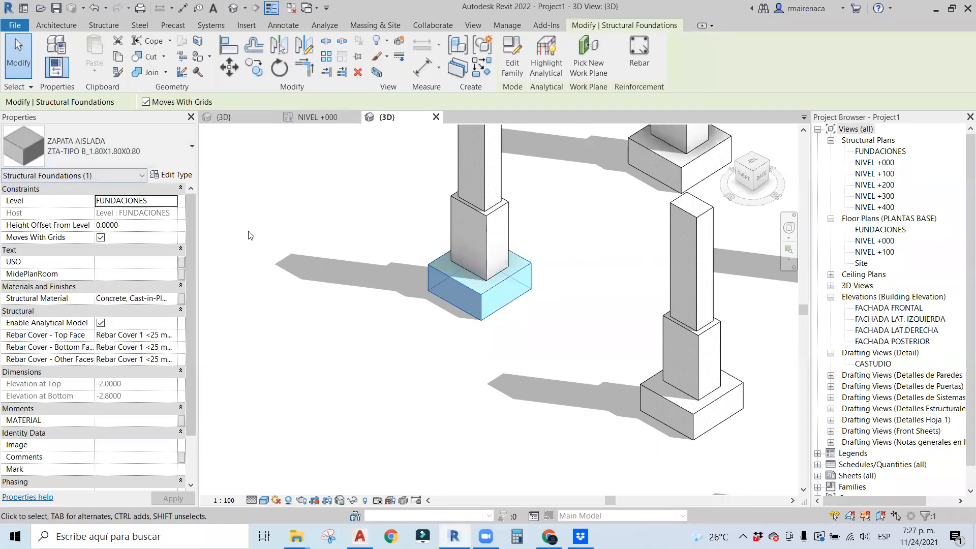
{"action": "scroll", "coordinate": [457, 277], "scroll_direction": "up", "scroll_amount": 5}
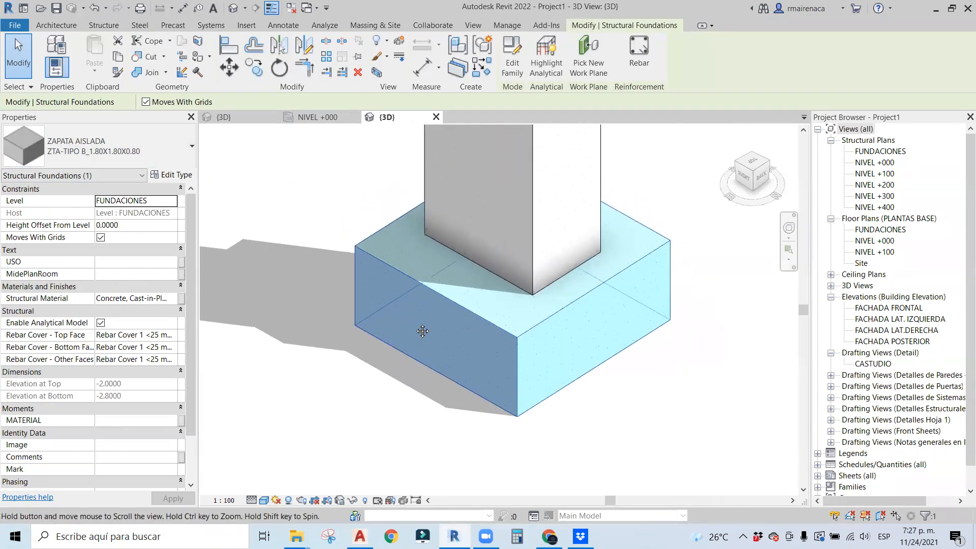
{"action": "middle_click_drag", "start_coordinate": [422, 331], "coordinate": [435, 374]}
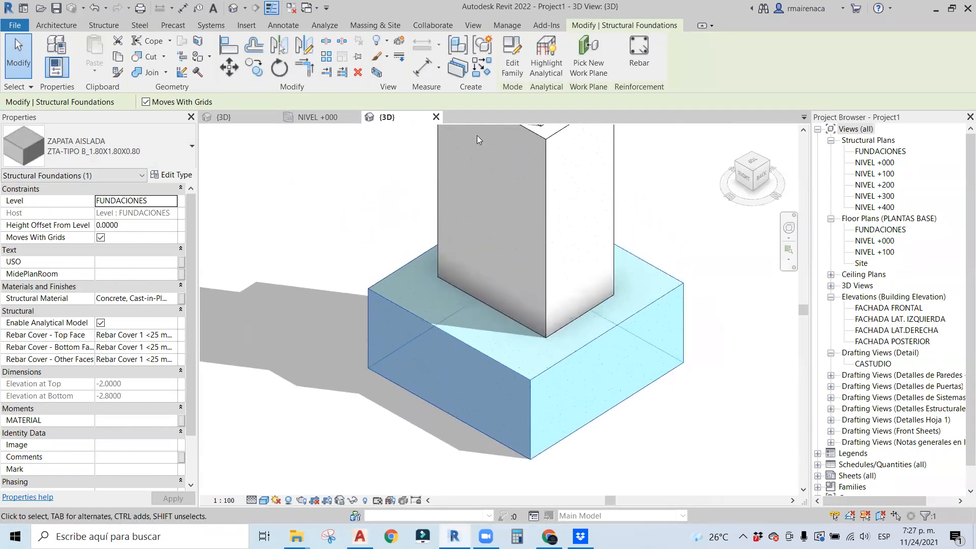
{"action": "left_click", "coordinate": [512, 63]}
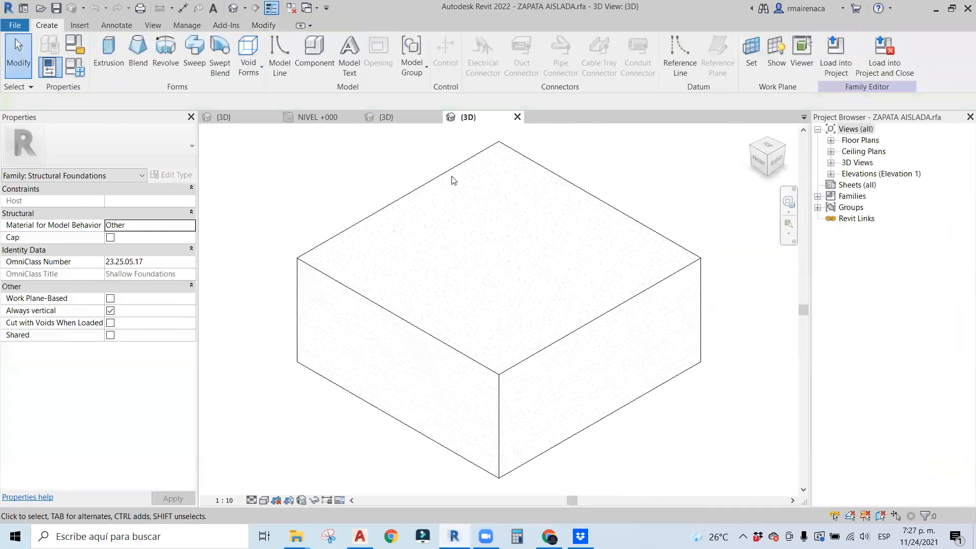
Start saving the footing family as a new file and create a FAMILIAS folder inside the RVT folder as its location.
{"action": "left_click", "coordinate": [14, 25]}
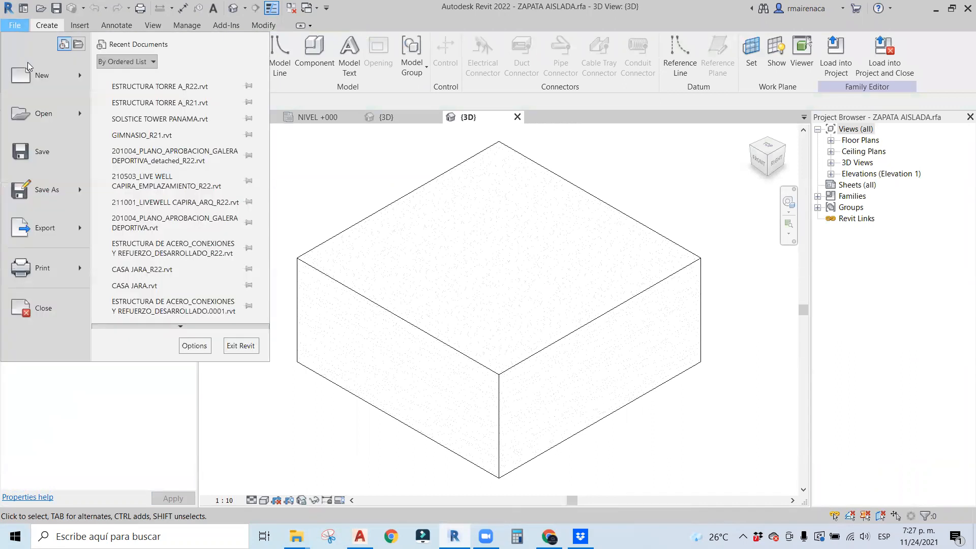
{"action": "mouse_move", "coordinate": [60, 196]}
{"action": "left_click", "coordinate": [130, 181]}
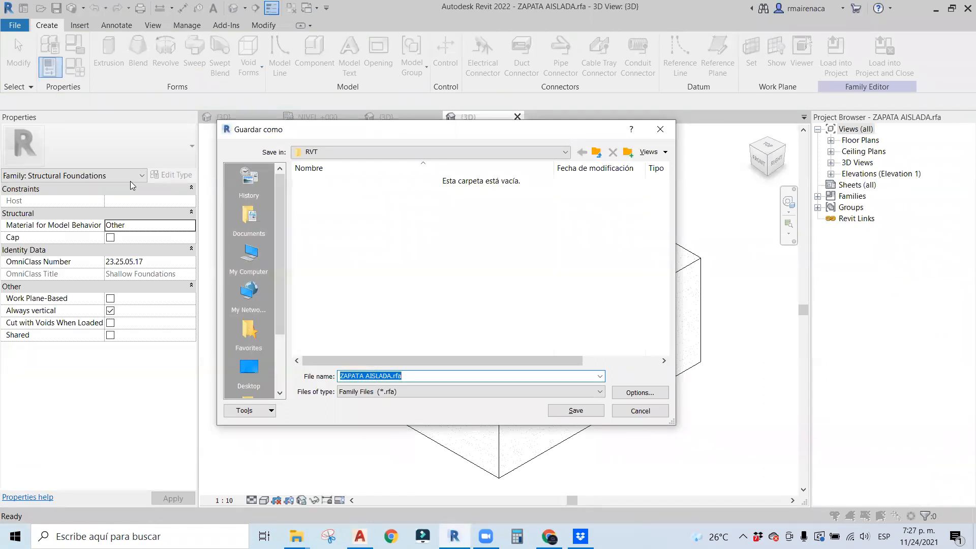
{"action": "left_click", "coordinate": [596, 152]}
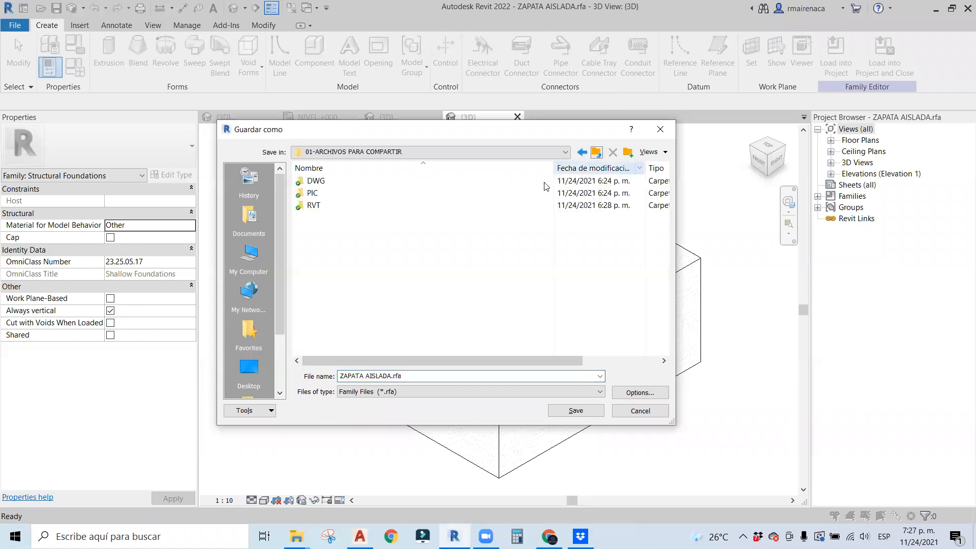
{"action": "double_click", "coordinate": [318, 206]}
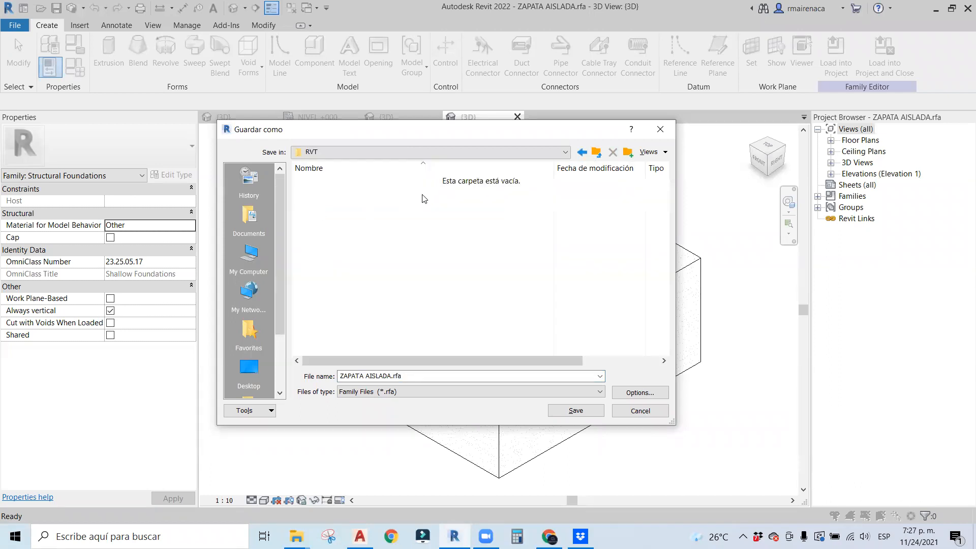
{"action": "right_click", "coordinate": [360, 239]}
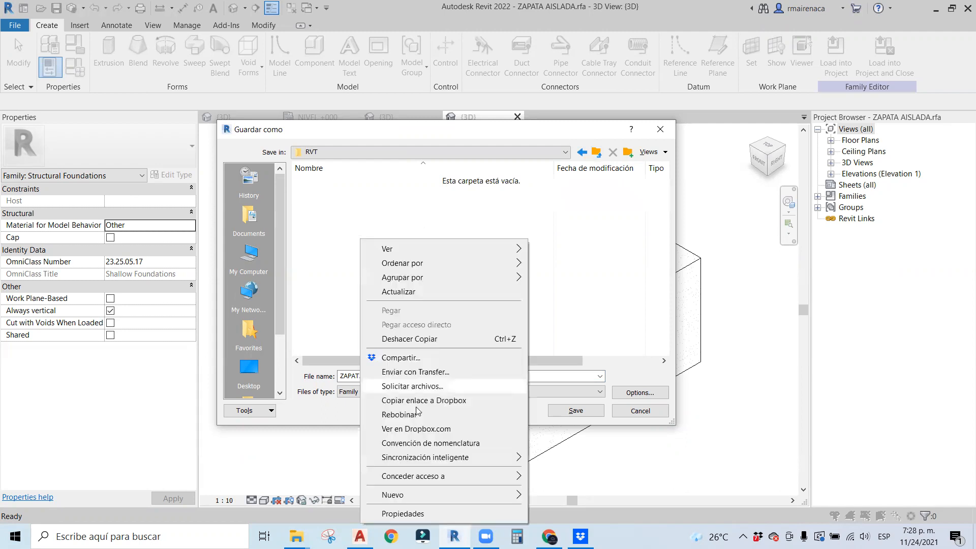
{"action": "mouse_move", "coordinate": [453, 501]}
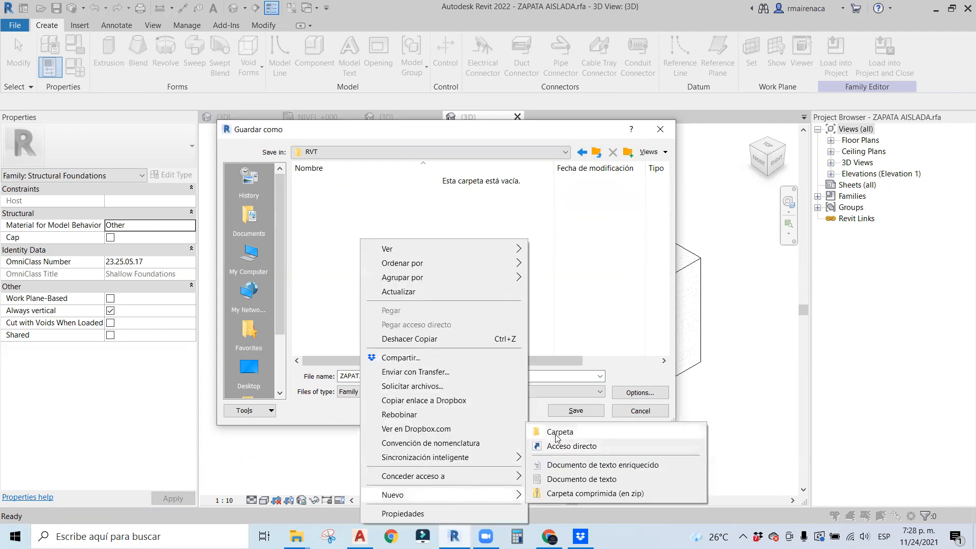
{"action": "left_click", "coordinate": [545, 428]}
{"action": "type", "text": "FAMILIAS"}
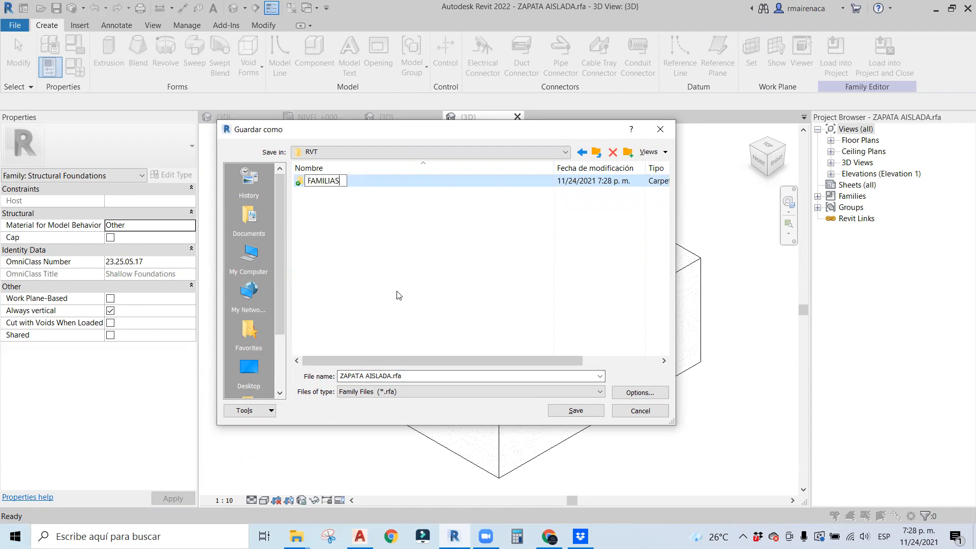
{"action": "key", "text": "Return"}
{"action": "double_click", "coordinate": [324, 182]}
Save the family as ZAPATA TRONCO PIRAMIDAL with the maximum number of backups set to 1.
{"action": "left_click", "coordinate": [420, 374]}
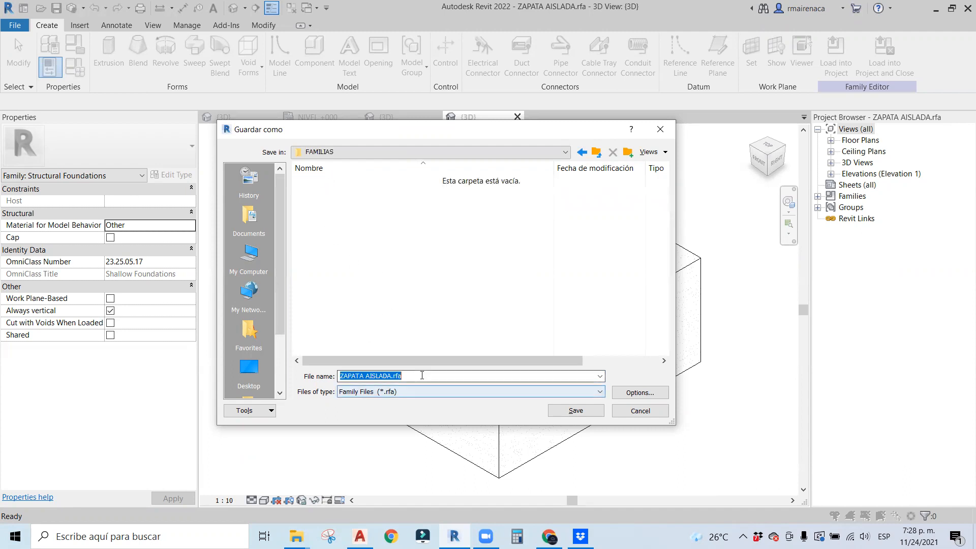
{"action": "type", "text": "ZAPA"}
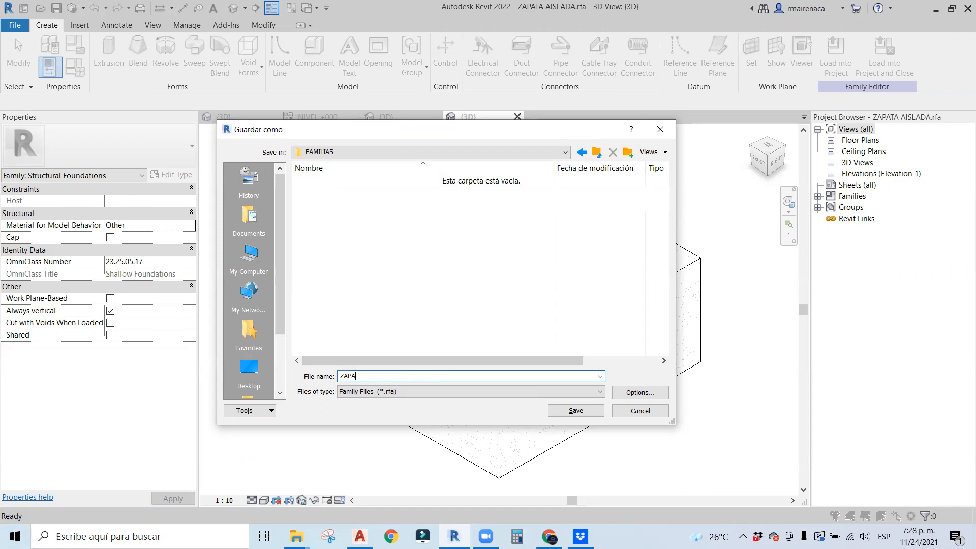
{"action": "type", "text": "TA TRONCO PIRAMIDAL"}
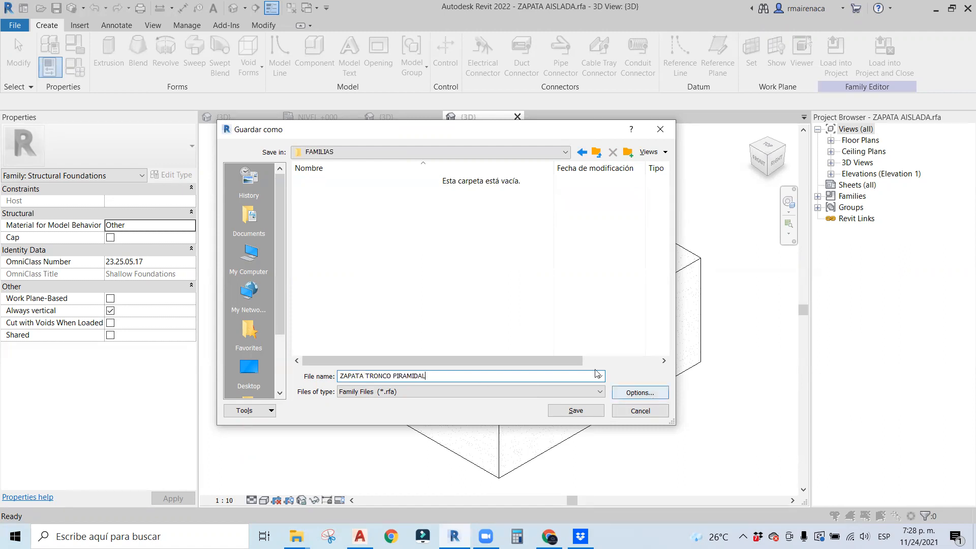
{"action": "left_click_drag", "start_coordinate": [452, 132], "coordinate": [400, 99]}
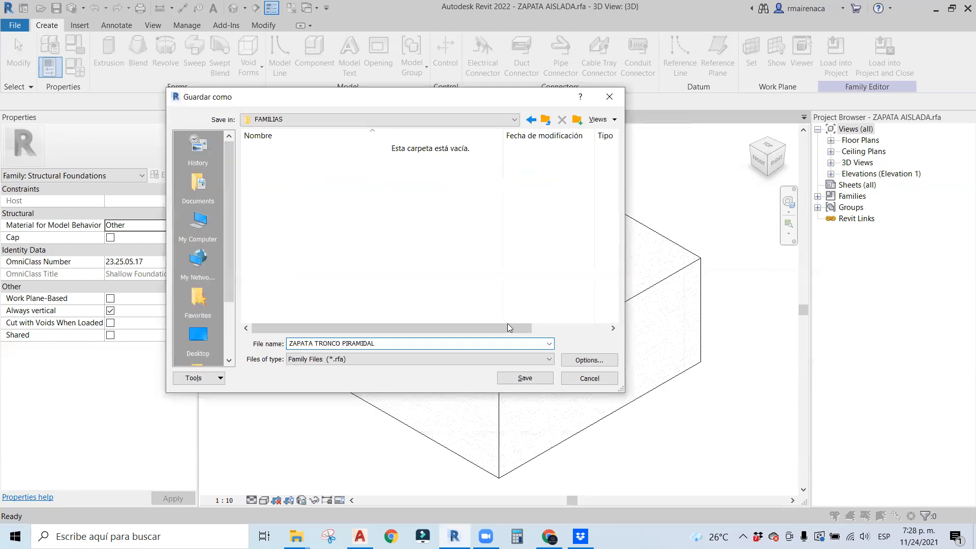
{"action": "left_click", "coordinate": [589, 359]}
{"action": "type", "text": "1"}
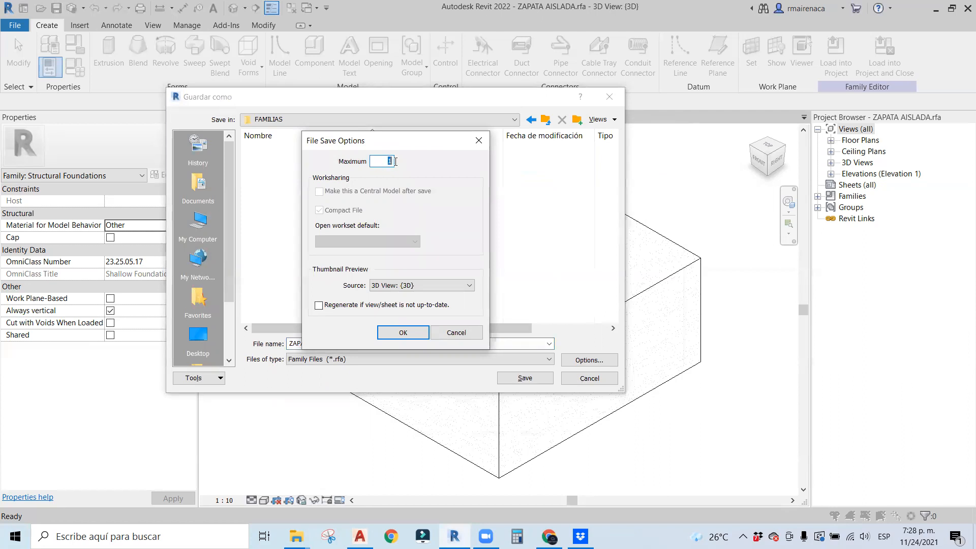
{"action": "left_click", "coordinate": [413, 337]}
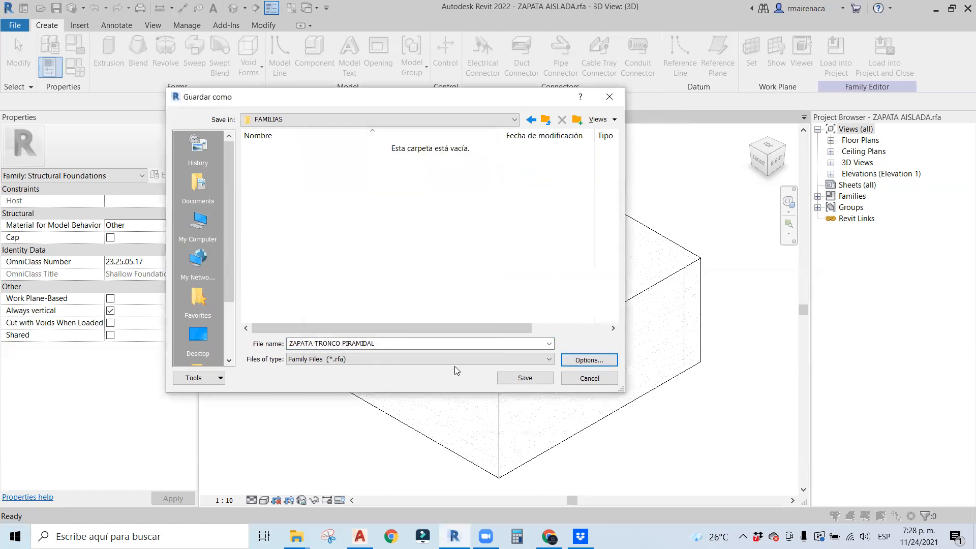
{"action": "left_click", "coordinate": [523, 378]}
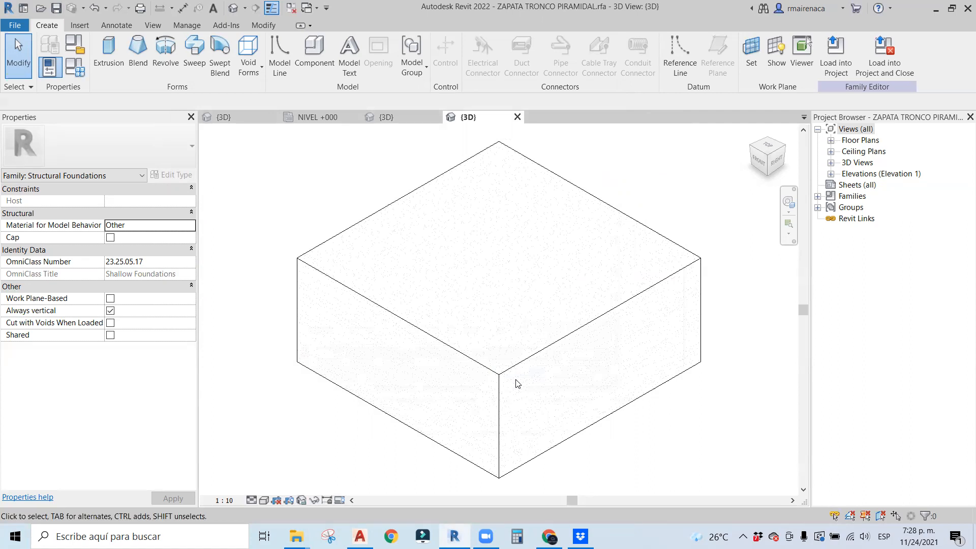
Examine the footing's solid extrusion and its properties from several angles in the family's 3D view.
{"action": "scroll", "coordinate": [457, 303], "scroll_direction": "down", "scroll_amount": 3}
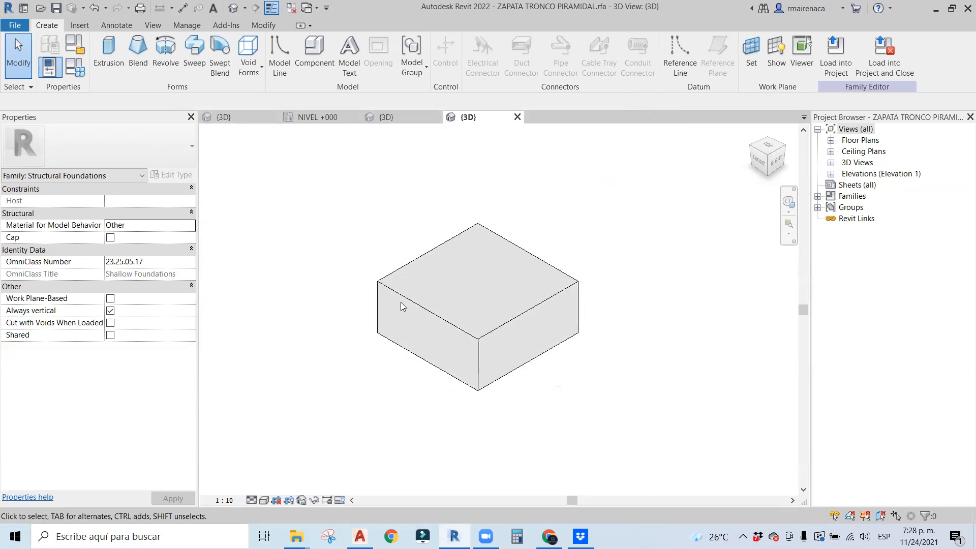
{"action": "left_click", "coordinate": [409, 305]}
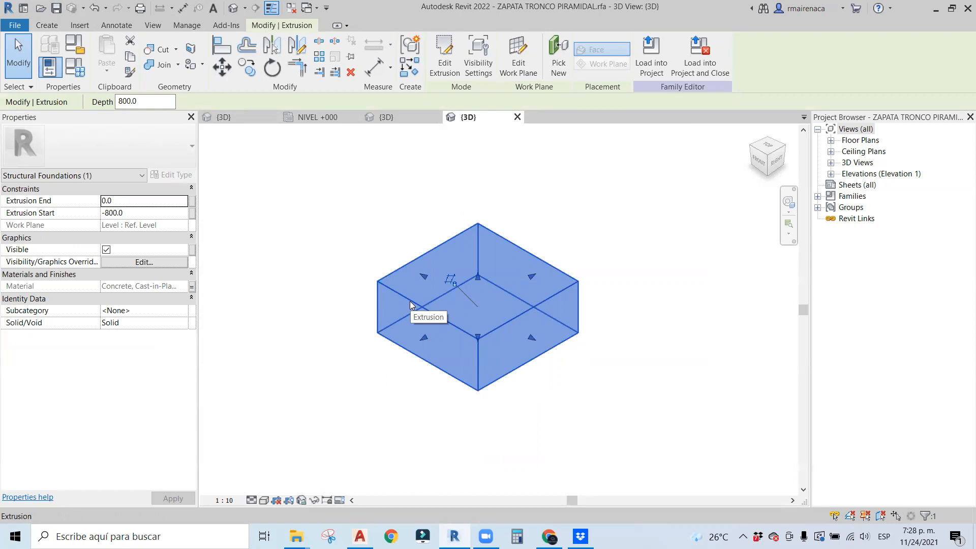
{"action": "left_click", "coordinate": [662, 197]}
{"action": "middle_click_drag", "start_coordinate": [637, 254], "coordinate": [571, 243]}
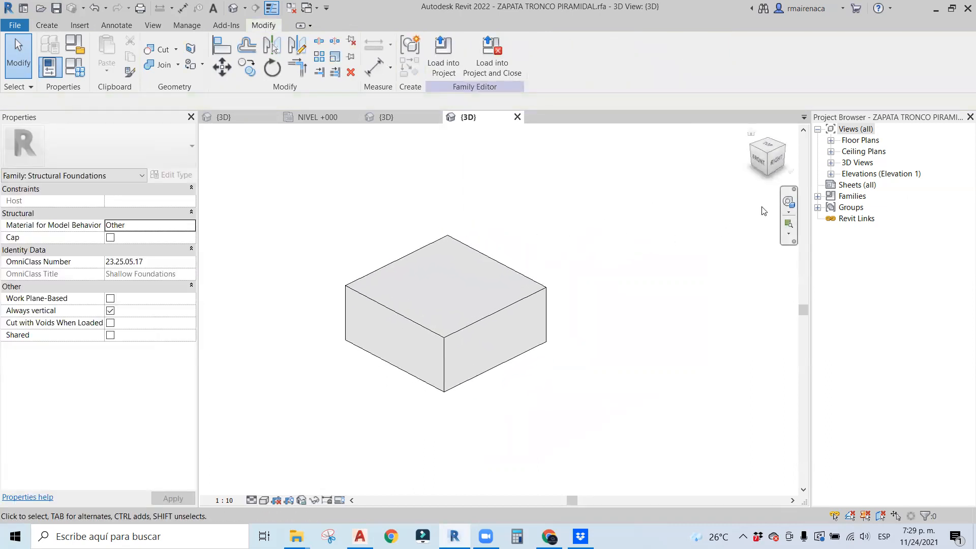
{"action": "mouse_move", "coordinate": [442, 385]}
{"action": "middle_mouse_down", "text": "shift"}
{"action": "mouse_move", "coordinate": [512, 279]}
{"action": "mouse_move", "coordinate": [687, 295]}
{"action": "mouse_move", "coordinate": [441, 414]}
{"action": "mouse_move", "coordinate": [351, 386]}
{"action": "mouse_move", "coordinate": [392, 395]}
{"action": "middle_mouse_up", "text": "shift"}
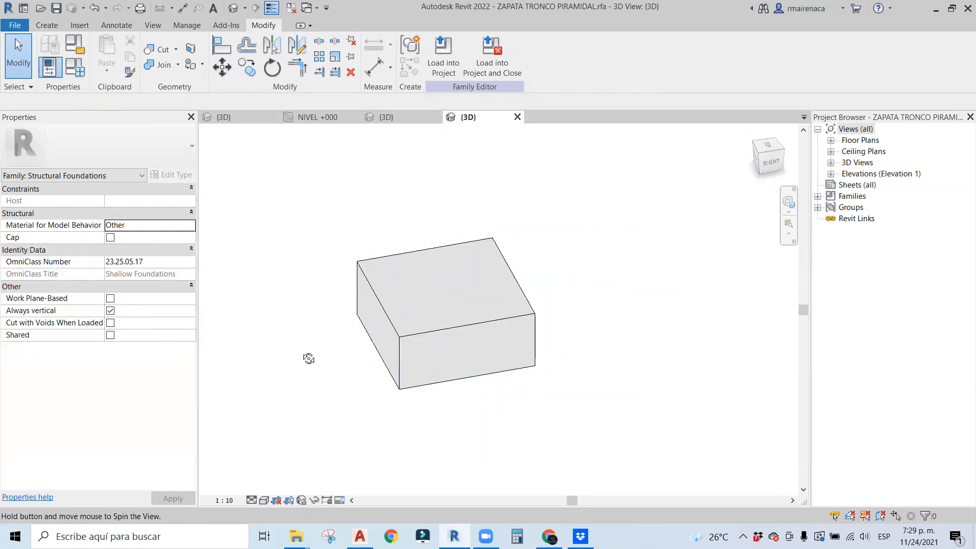
{"action": "middle_click_drag", "start_coordinate": [309, 358], "coordinate": [334, 372], "text": "shift"}
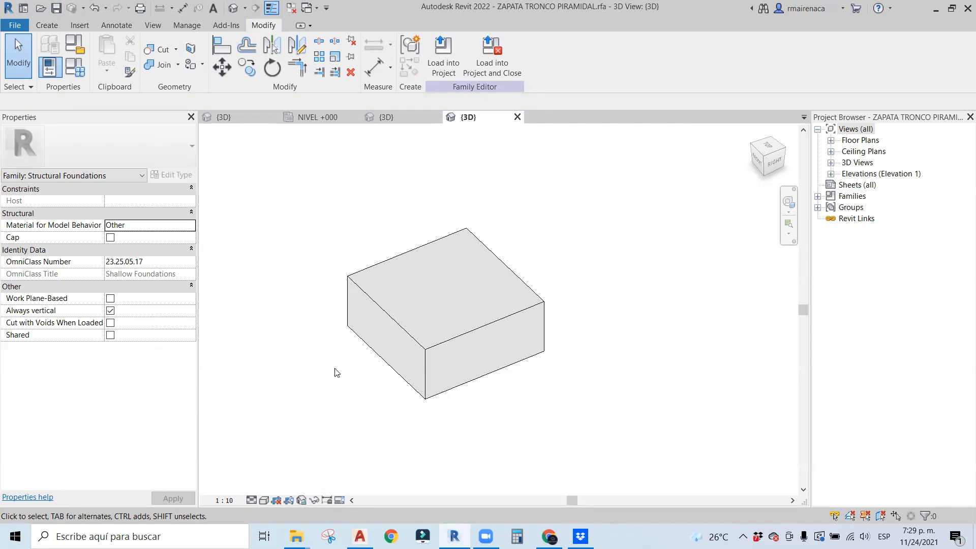
Open the family's Ref. Level floor plan and examine the footing's reference planes and its equality, Width and Length dimensions.
{"action": "left_click", "coordinate": [831, 141]}
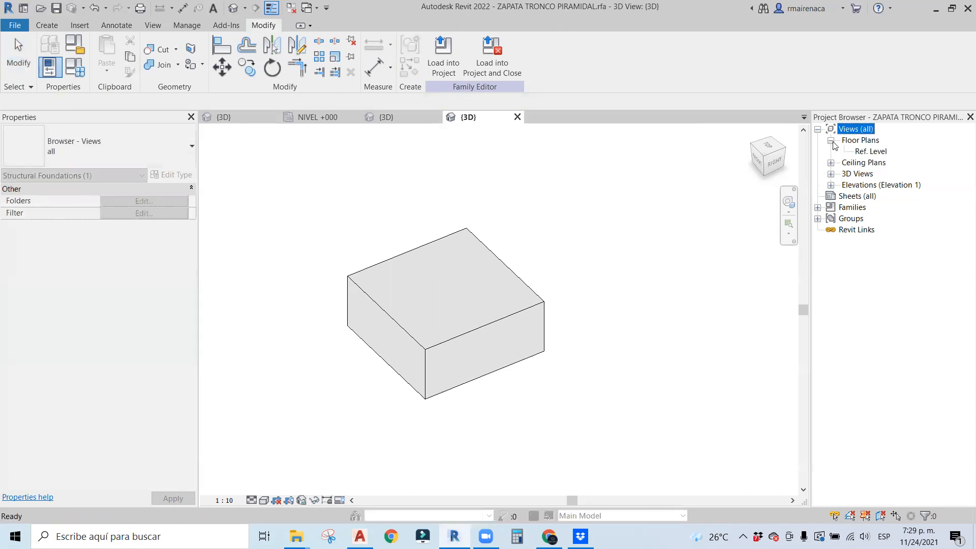
{"action": "left_click", "coordinate": [869, 152]}
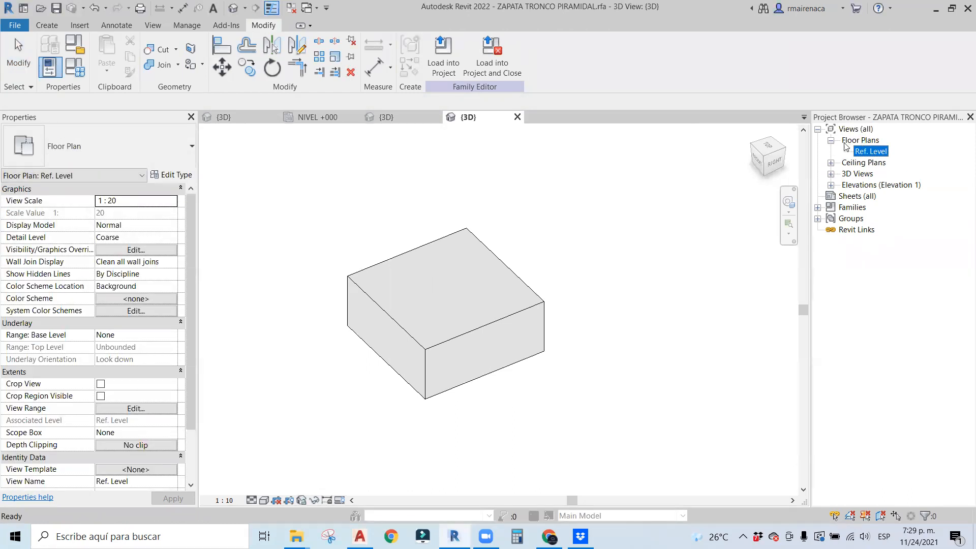
{"action": "left_click", "coordinate": [831, 185]}
{"action": "double_click", "coordinate": [871, 152]}
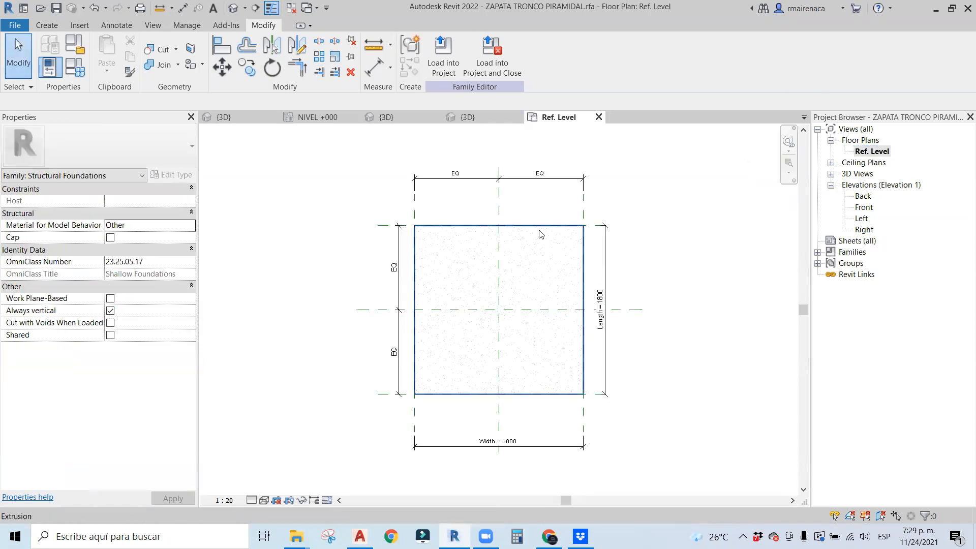
{"action": "left_click", "coordinate": [541, 234]}
{"action": "scroll", "coordinate": [541, 236], "scroll_direction": "up", "scroll_amount": 2}
{"action": "scroll", "coordinate": [319, 267], "scroll_direction": "up", "scroll_amount": 2}
{"action": "left_click", "coordinate": [316, 281]}
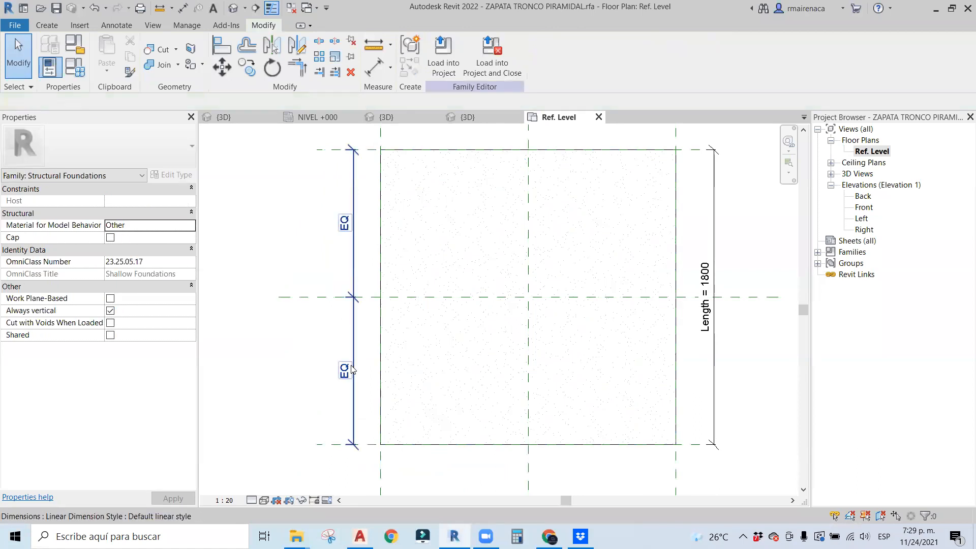
{"action": "scroll", "coordinate": [370, 233], "scroll_direction": "down", "scroll_amount": 2}
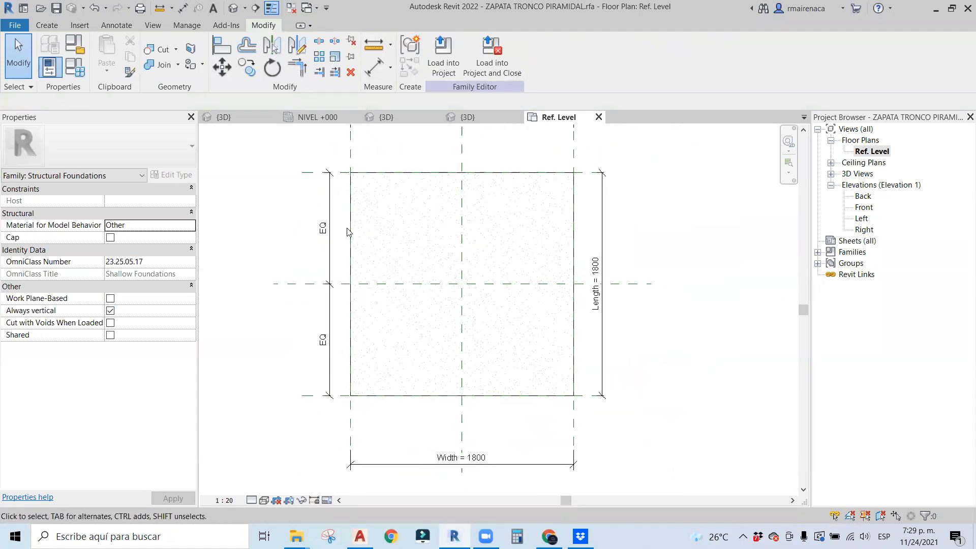
{"action": "scroll", "coordinate": [347, 232], "scroll_direction": "down", "scroll_amount": 1}
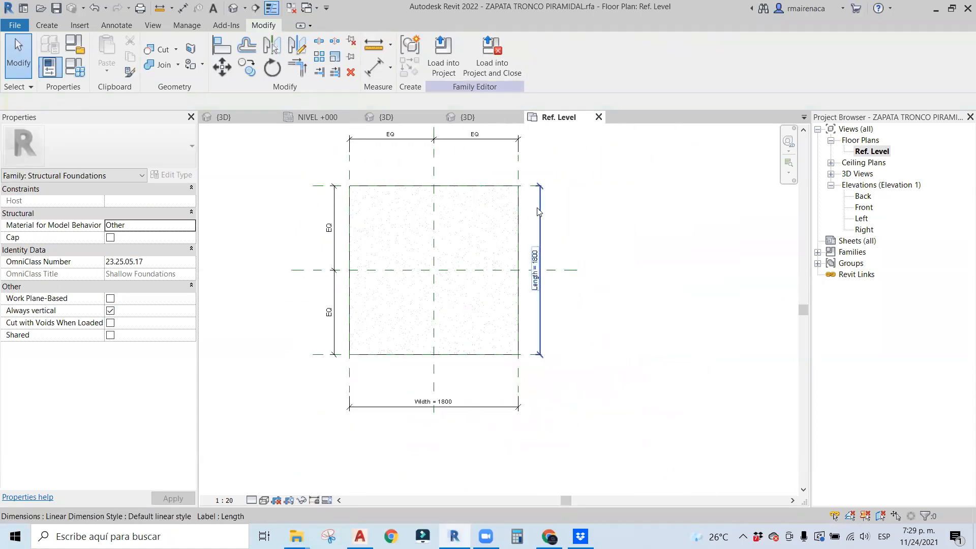
Check the labelled Length and Width dimensions and the footing outline individually in the Ref. Level floor plan.
{"action": "left_click", "coordinate": [539, 212]}
{"action": "left_click", "coordinate": [633, 239]}
{"action": "left_click", "coordinate": [473, 410]}
{"action": "left_click", "coordinate": [642, 206]}
{"action": "middle_click_drag", "start_coordinate": [664, 192], "coordinate": [671, 254]}
{"action": "left_click", "coordinate": [484, 205]}
{"action": "left_click", "coordinate": [626, 209]}
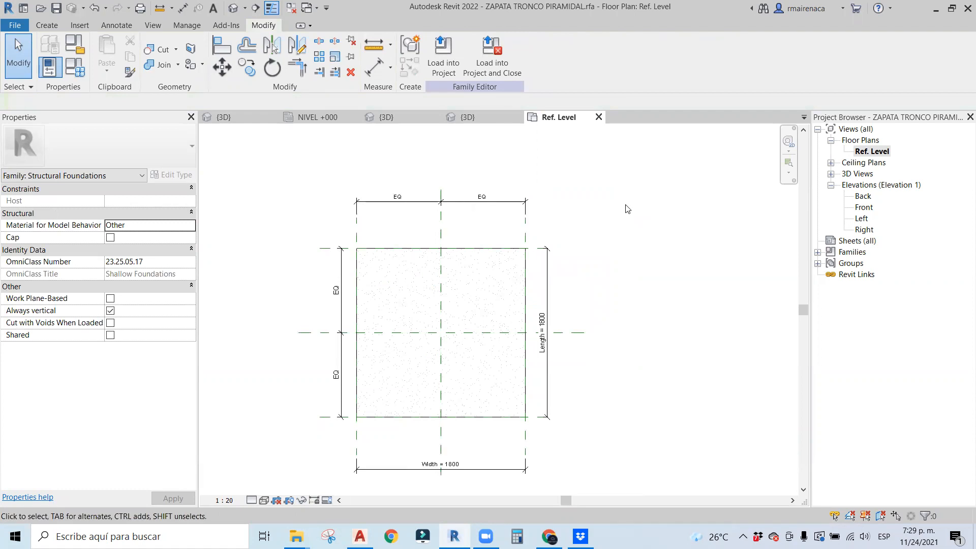
{"action": "middle_click_drag", "start_coordinate": [691, 314], "coordinate": [675, 273]}
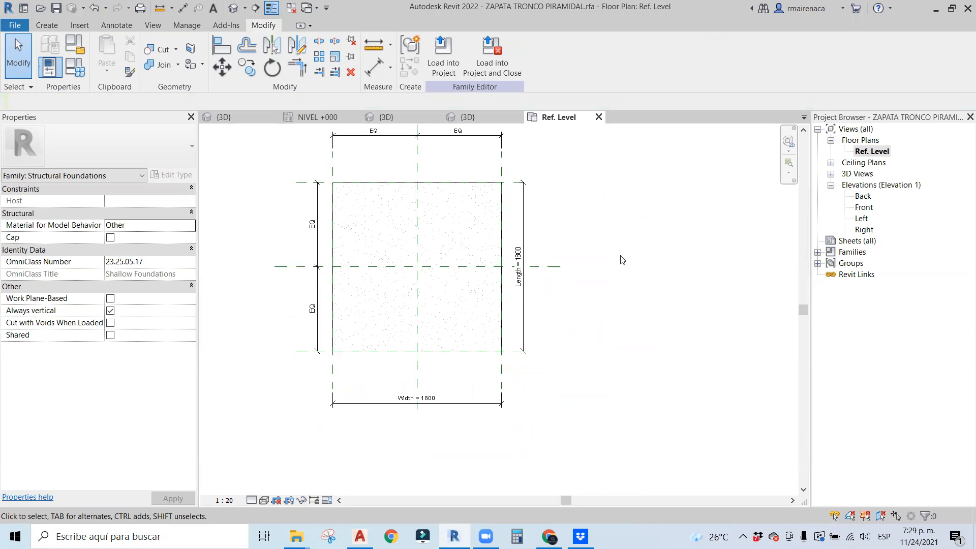
{"action": "scroll", "coordinate": [620, 259], "scroll_direction": "down", "scroll_amount": 2}
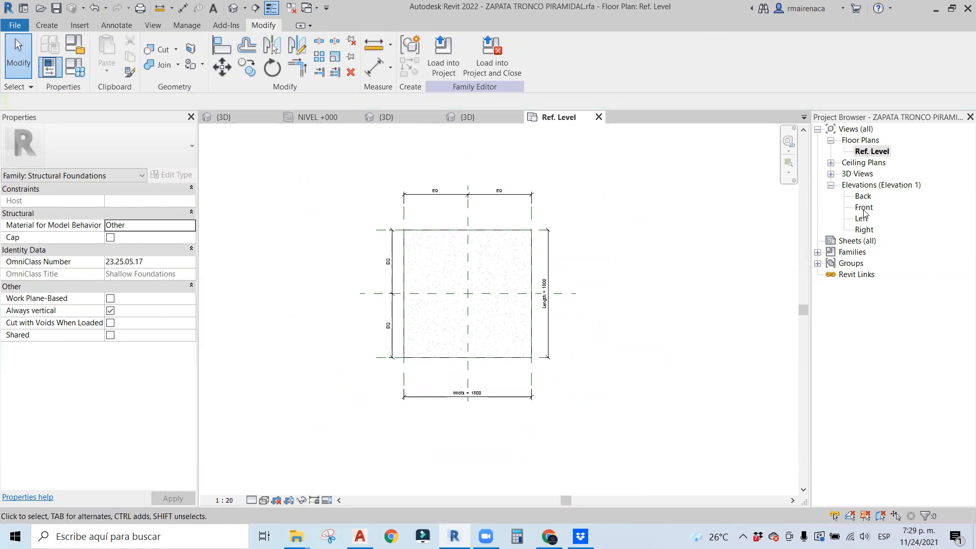
Open the Front, Left, Right and Back elevations in turn and examine the footing's Foundation Thickness dimension and extrusion.
{"action": "double_click", "coordinate": [863, 208]}
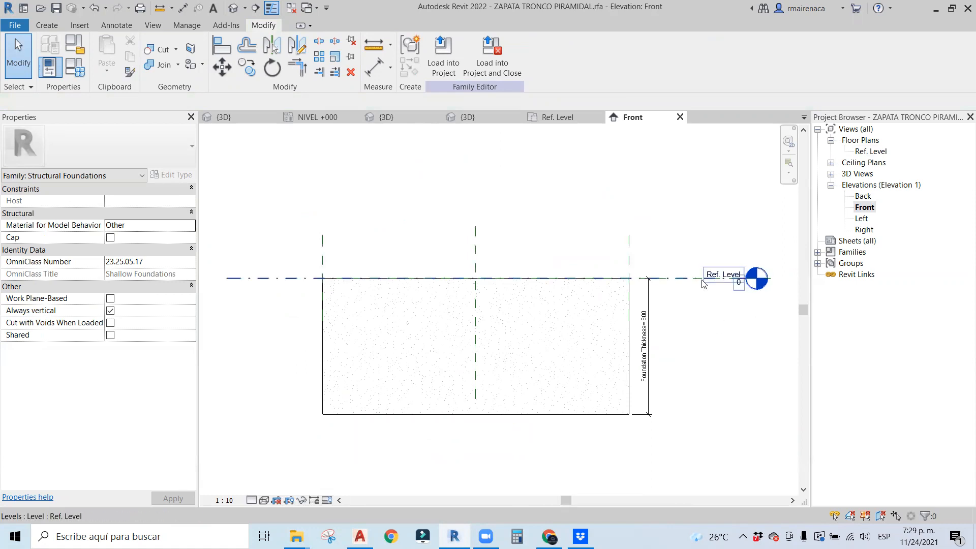
{"action": "double_click", "coordinate": [861, 218]}
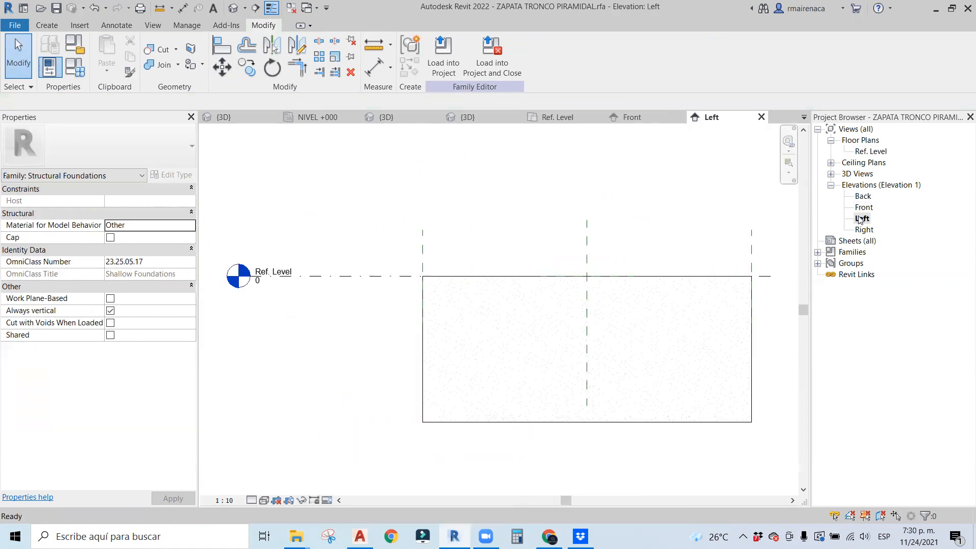
{"action": "double_click", "coordinate": [863, 230]}
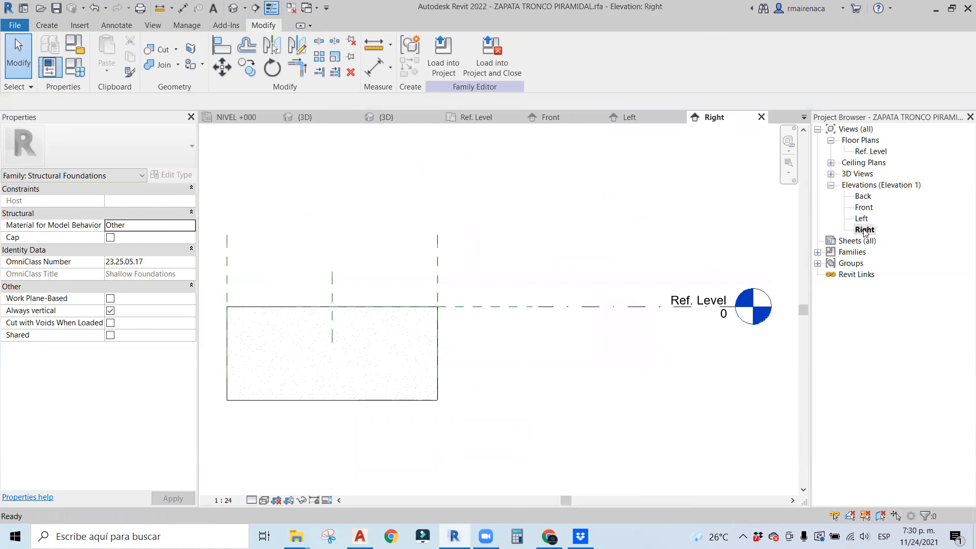
{"action": "left_click", "coordinate": [861, 196]}
{"action": "double_click", "coordinate": [863, 197]}
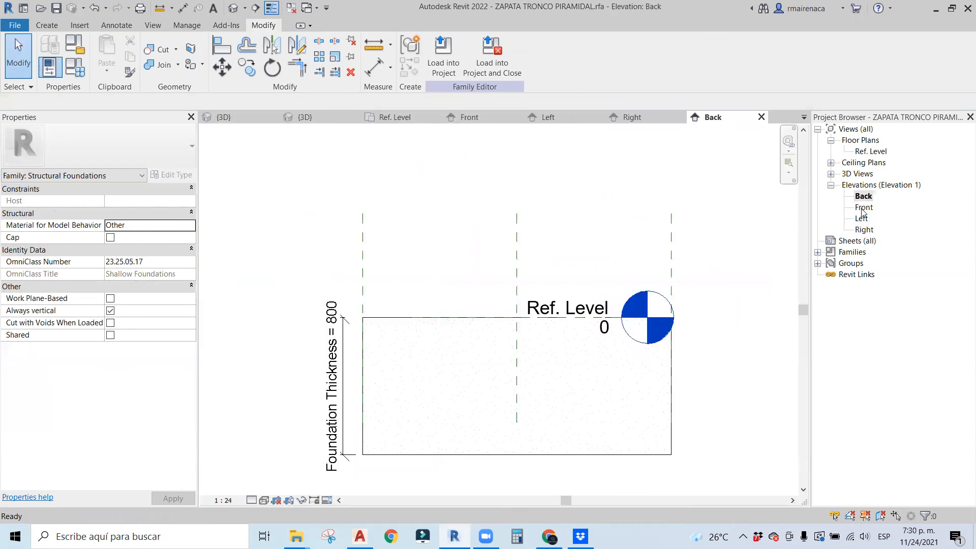
{"action": "scroll", "coordinate": [298, 331], "scroll_direction": "down", "scroll_amount": 2}
{"action": "scroll", "coordinate": [415, 300], "scroll_direction": "up", "scroll_amount": 2}
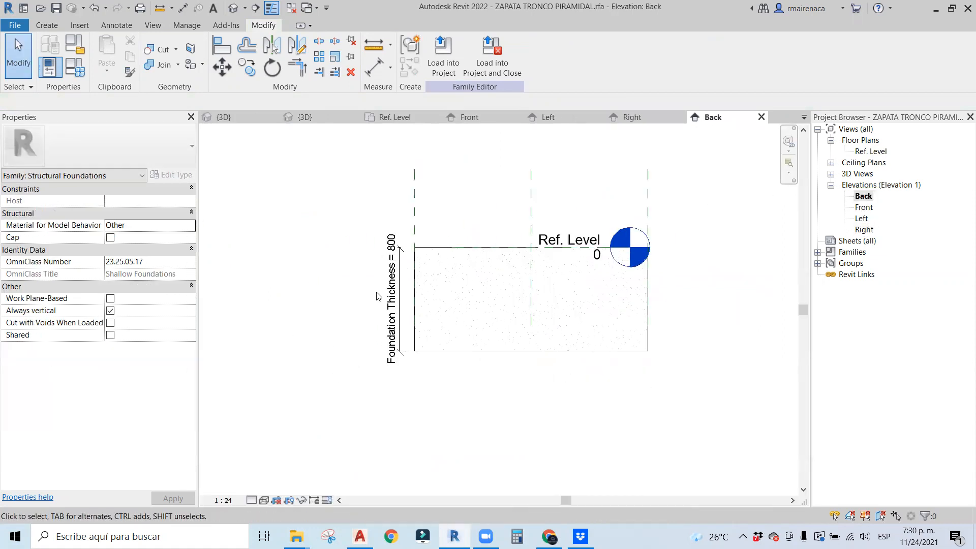
{"action": "left_click", "coordinate": [415, 299]}
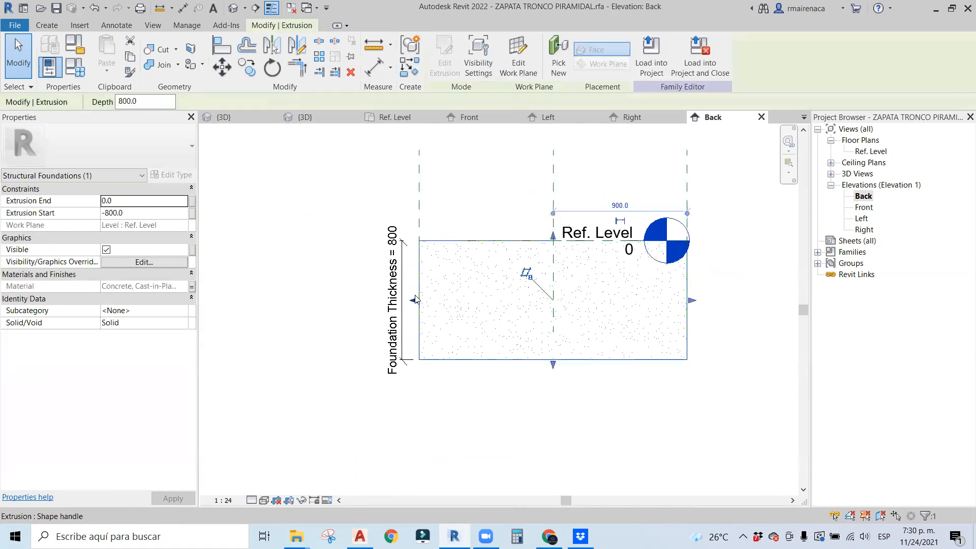
{"action": "left_click", "coordinate": [322, 283]}
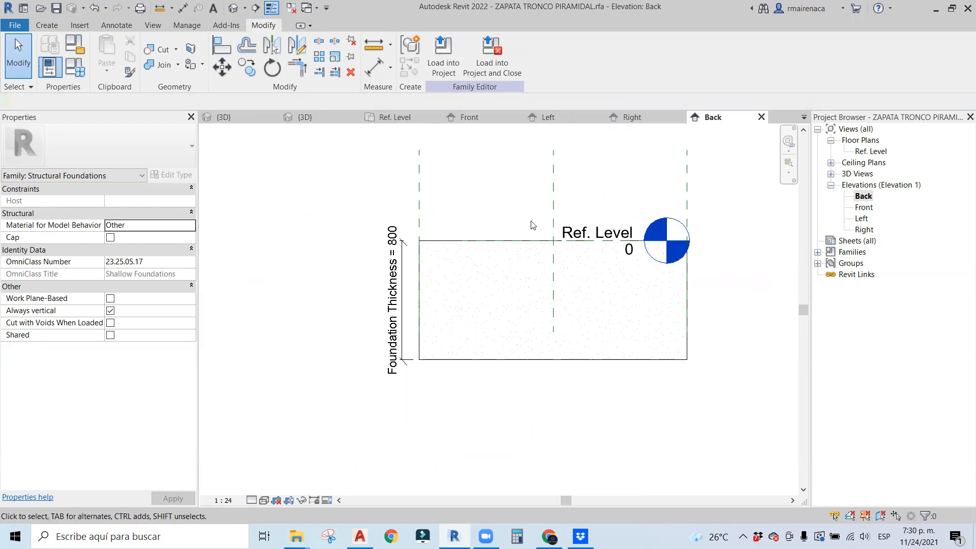
Extend the Ref. Level line in the Back elevation so its level head stands clear of the footing.
{"action": "middle_click_drag", "start_coordinate": [517, 198], "coordinate": [407, 224]}
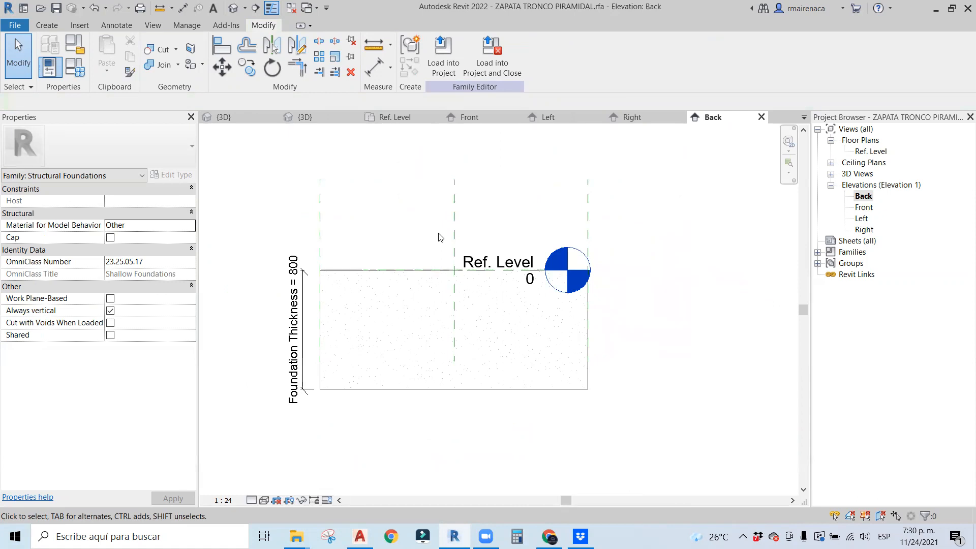
{"action": "left_click", "coordinate": [525, 271]}
{"action": "left_click", "coordinate": [481, 256]}
{"action": "left_click_drag", "start_coordinate": [546, 271], "coordinate": [736, 293]}
{"action": "key", "text": "Escape"}
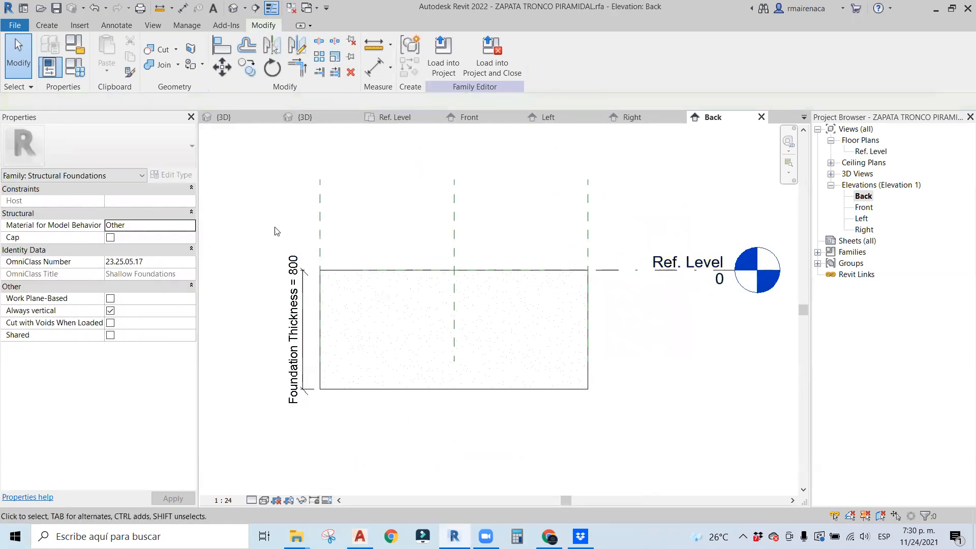
{"action": "scroll", "coordinate": [384, 328], "scroll_direction": "up", "scroll_amount": 2}
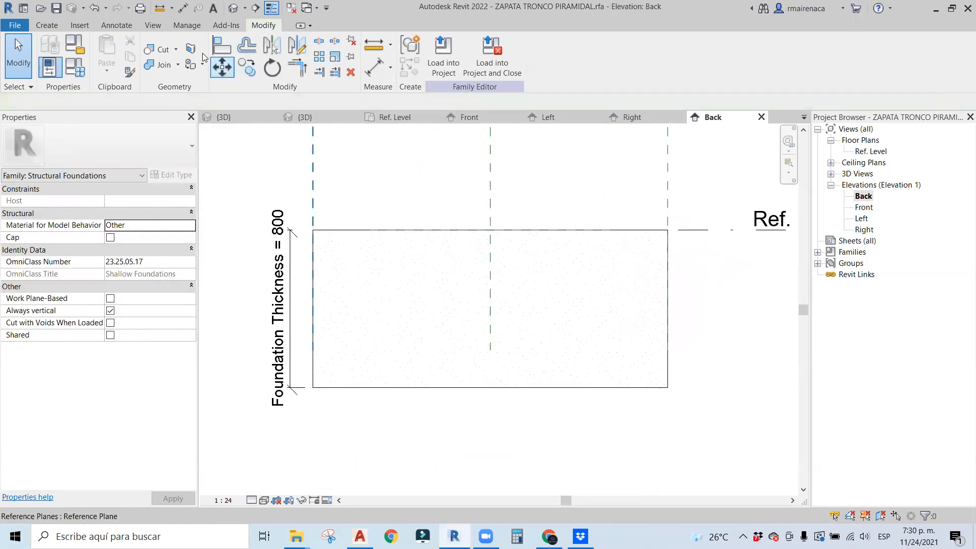
{"action": "left_click", "coordinate": [107, 27]}
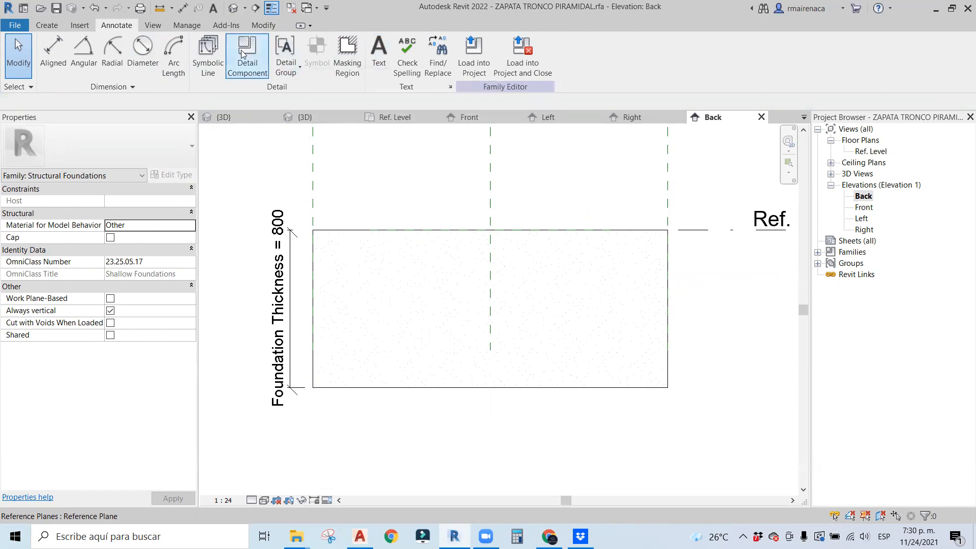
{"action": "left_click", "coordinate": [47, 25]}
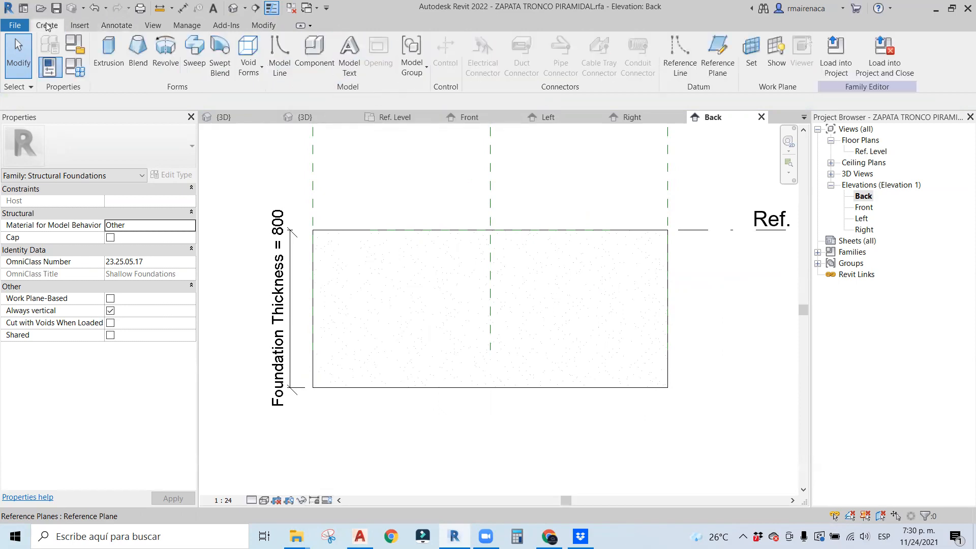
{"action": "left_click", "coordinate": [278, 57]}
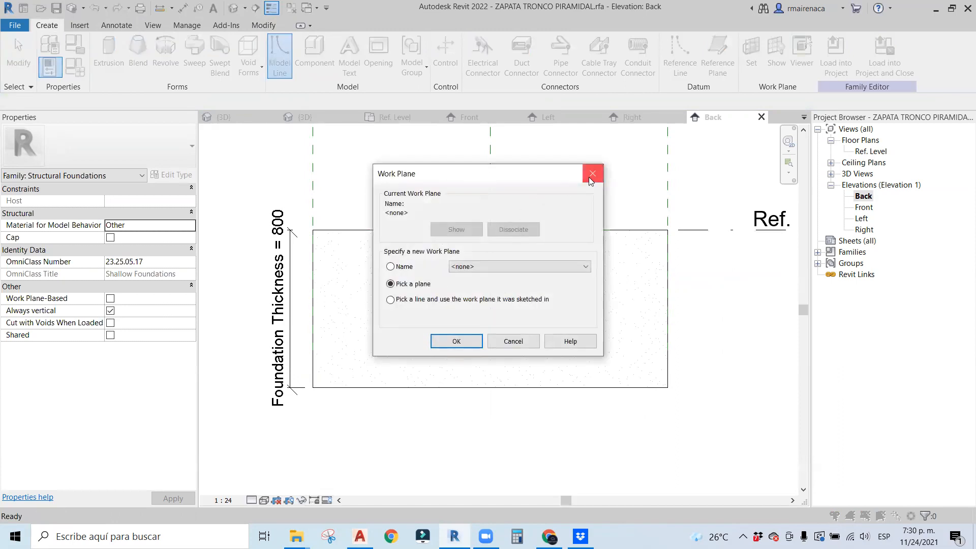
{"action": "left_click", "coordinate": [456, 340]}
{"action": "left_click", "coordinate": [356, 231]}
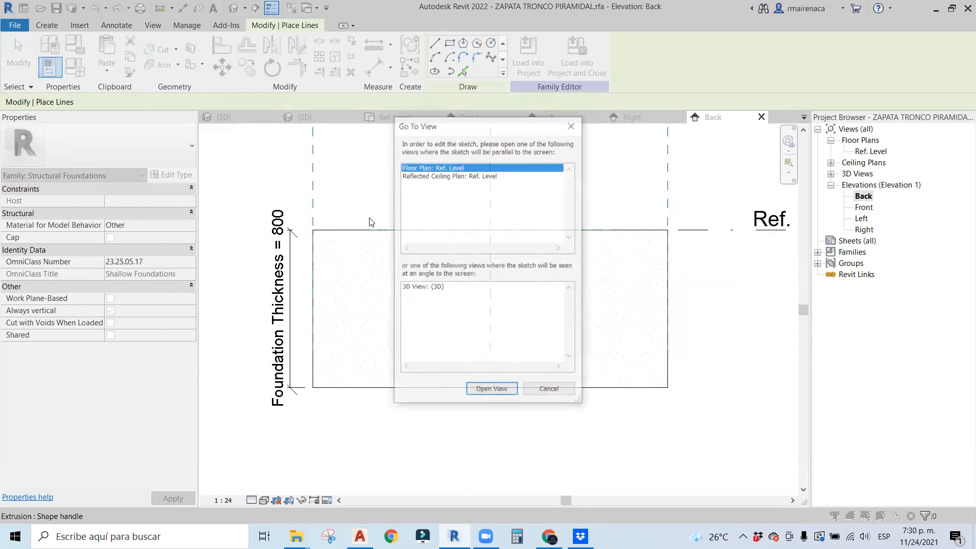
{"action": "key", "text": "Escape"}
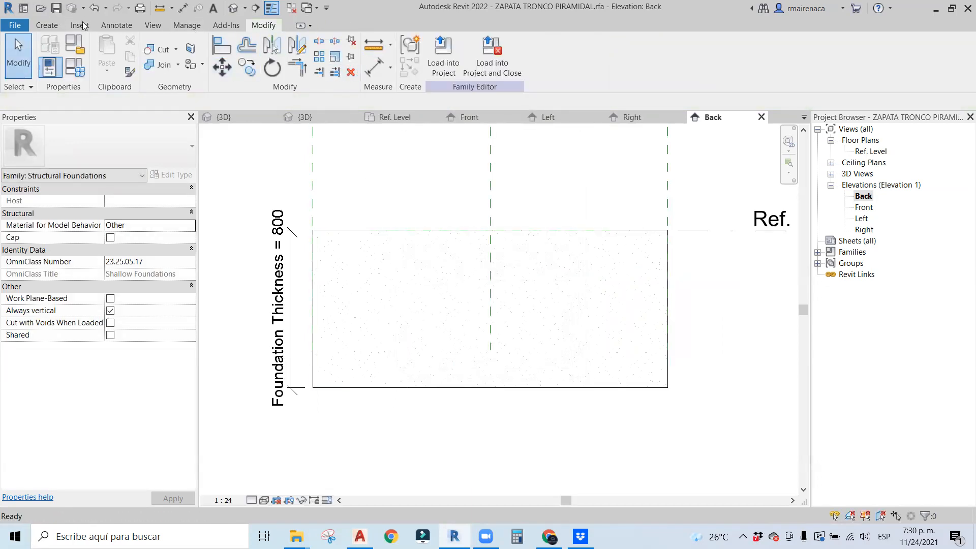
Sketch a masking region over the footing in the Back elevation, with vertical sides about 400 mm high and sloped upper corners up to the top edge.
{"action": "left_click", "coordinate": [117, 25]}
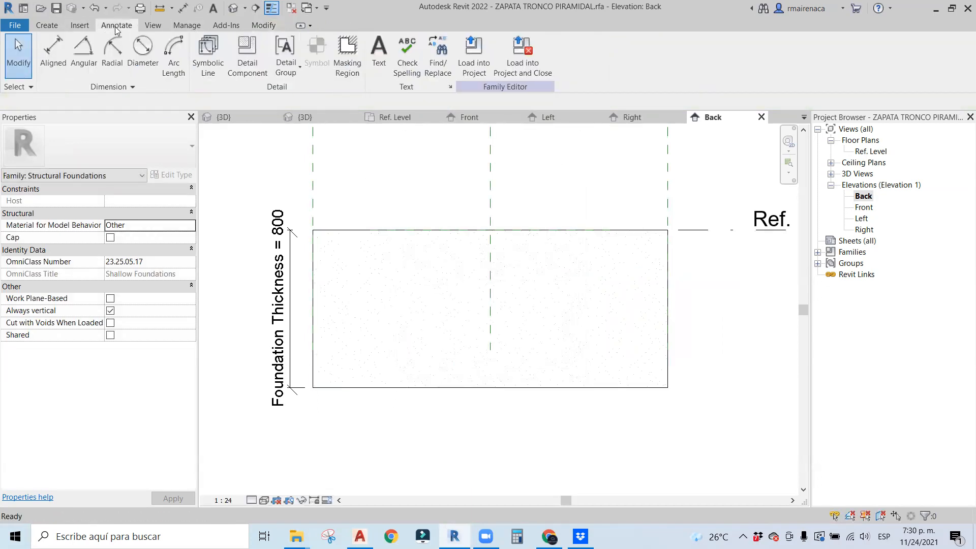
{"action": "left_click", "coordinate": [347, 53]}
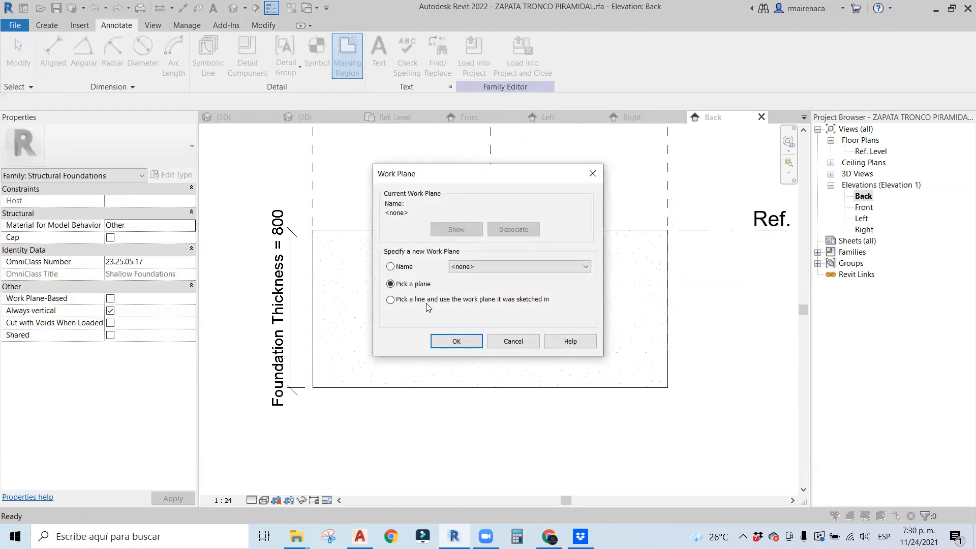
{"action": "left_click", "coordinate": [450, 342]}
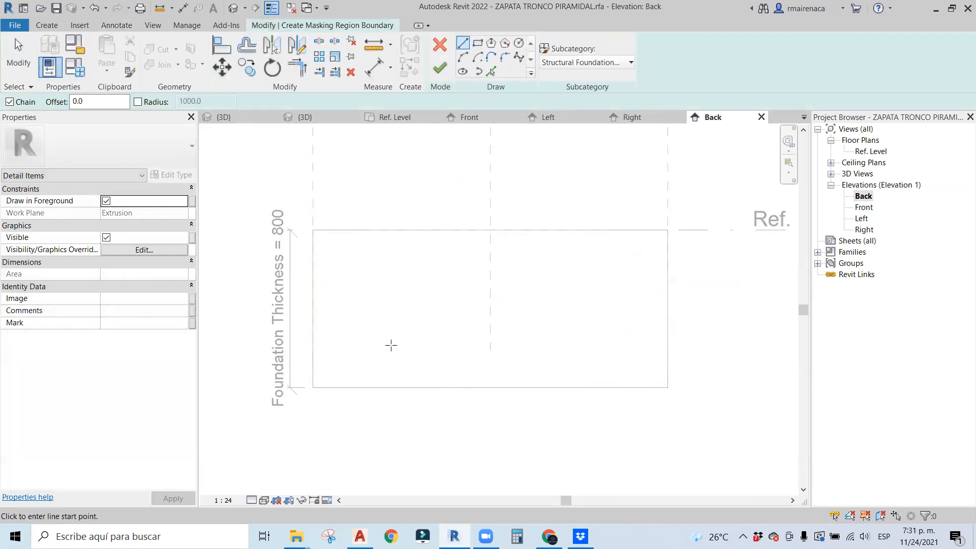
{"action": "left_click", "coordinate": [312, 387]}
{"action": "left_click", "coordinate": [313, 308]}
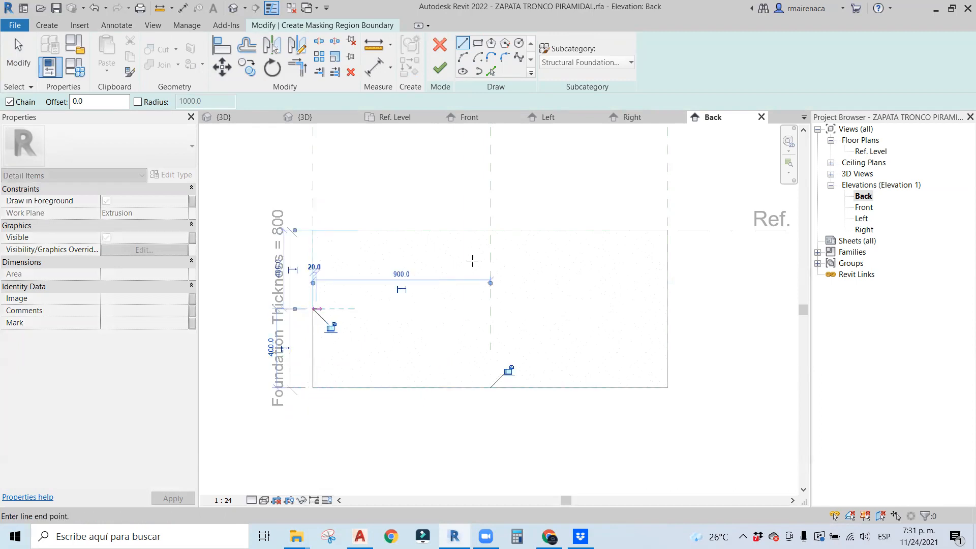
{"action": "left_click", "coordinate": [391, 230]}
{"action": "left_click", "coordinate": [597, 229]}
{"action": "left_click", "coordinate": [667, 301]}
{"action": "left_click", "coordinate": [667, 387]}
{"action": "left_click", "coordinate": [313, 387]}
{"action": "key", "text": "Escape"}
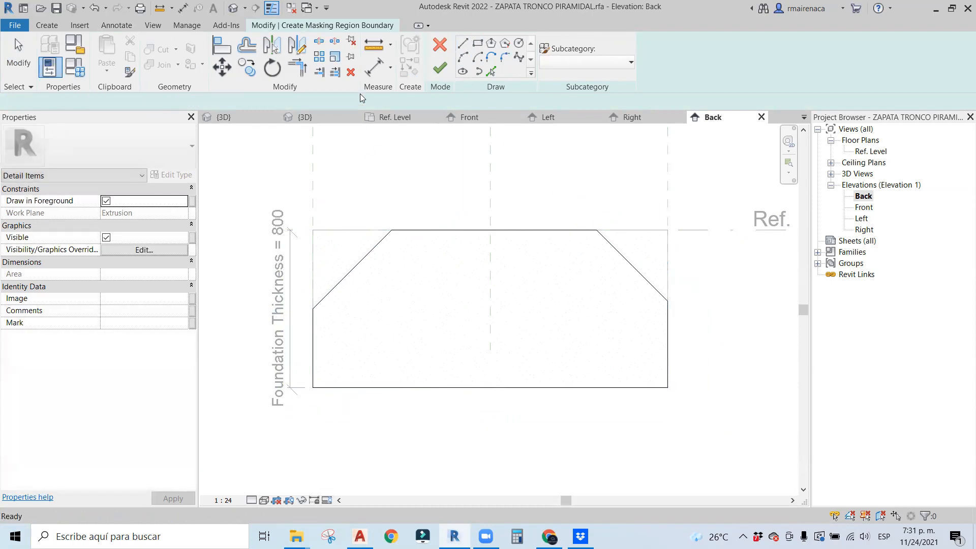
{"action": "left_click", "coordinate": [440, 67]}
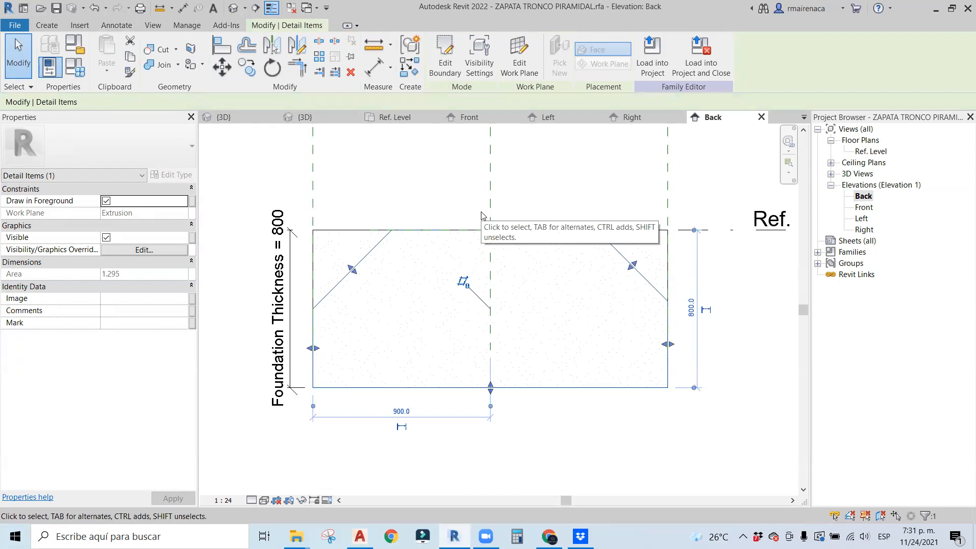
Examine the masking region's truncated profile against the footing, shift it slightly downward and delete it.
{"action": "middle_click_drag", "start_coordinate": [287, 279], "coordinate": [323, 179]}
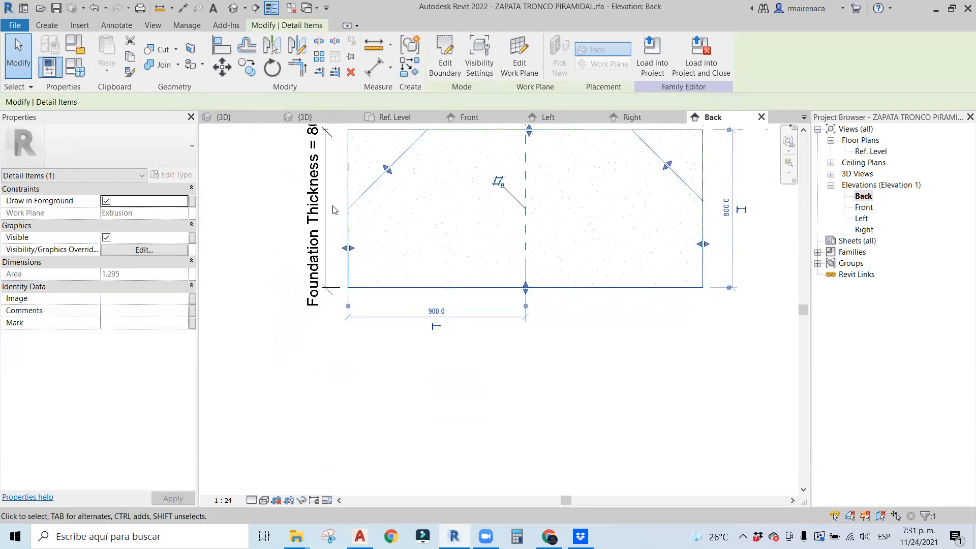
{"action": "left_click", "coordinate": [336, 208]}
{"action": "middle_click_drag", "start_coordinate": [397, 241], "coordinate": [405, 286]}
{"action": "middle_click_drag", "start_coordinate": [483, 236], "coordinate": [447, 329]}
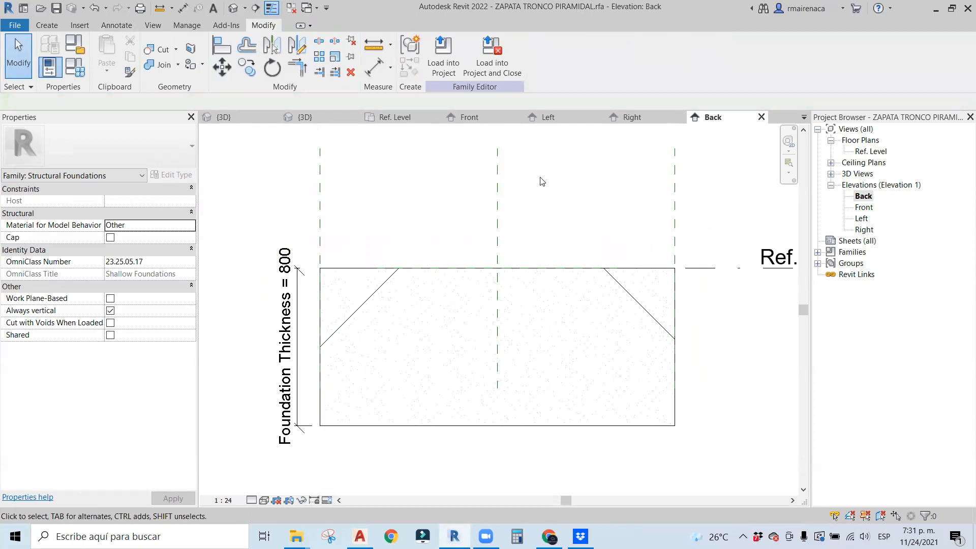
{"action": "left_click_drag", "start_coordinate": [461, 147], "coordinate": [531, 227]}
{"action": "left_click", "coordinate": [613, 277]}
{"action": "mouse_move", "coordinate": [613, 277]}
{"action": "left_mouse_down"}
{"action": "mouse_move", "coordinate": [612, 116]}
{"action": "mouse_move", "coordinate": [623, 224]}
{"action": "mouse_move", "coordinate": [613, 294]}
{"action": "left_mouse_up"}
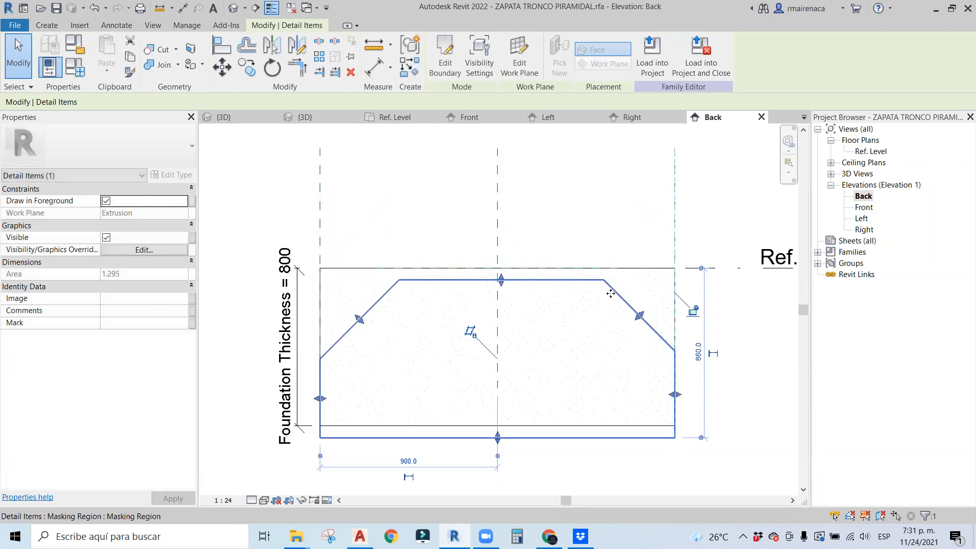
{"action": "key", "text": "Delete"}
Show a second level head at the other end of the Ref. Level line and hide it again.
{"action": "scroll", "coordinate": [586, 295], "scroll_direction": "down", "scroll_amount": 4}
{"action": "middle_click_drag", "start_coordinate": [639, 328], "coordinate": [581, 326]}
{"action": "left_click", "coordinate": [590, 277]}
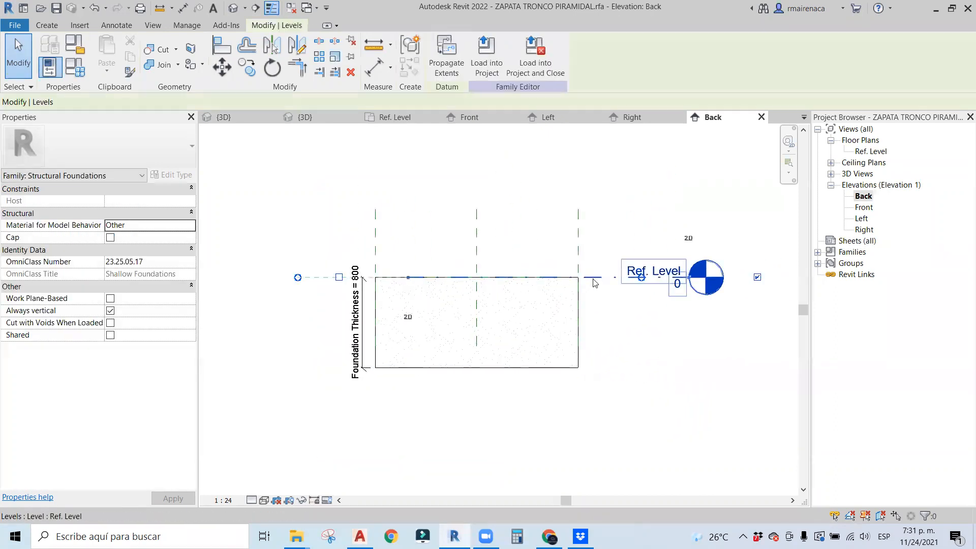
{"action": "left_click", "coordinate": [337, 279]}
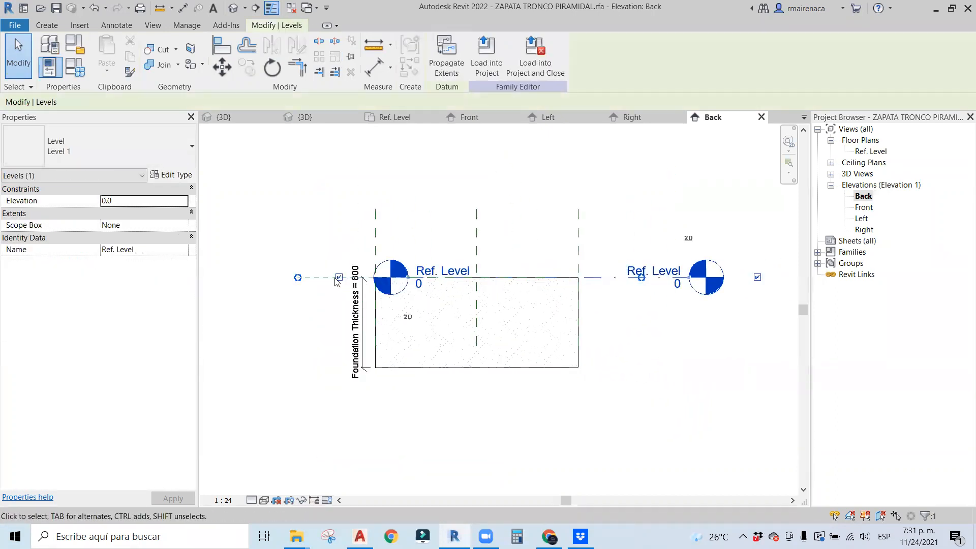
{"action": "left_click", "coordinate": [242, 277]}
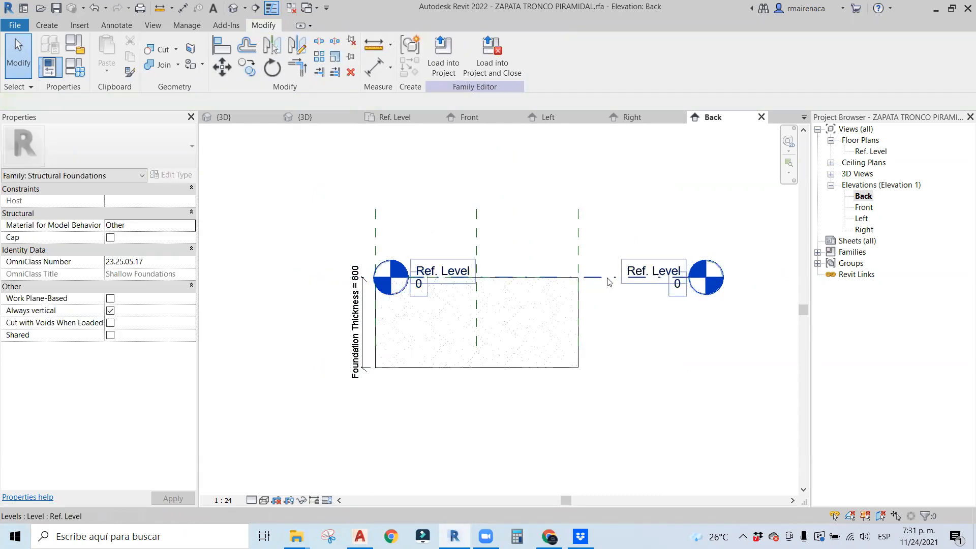
{"action": "left_click", "coordinate": [311, 277]}
{"action": "left_click", "coordinate": [339, 277]}
{"action": "left_click", "coordinate": [315, 221]}
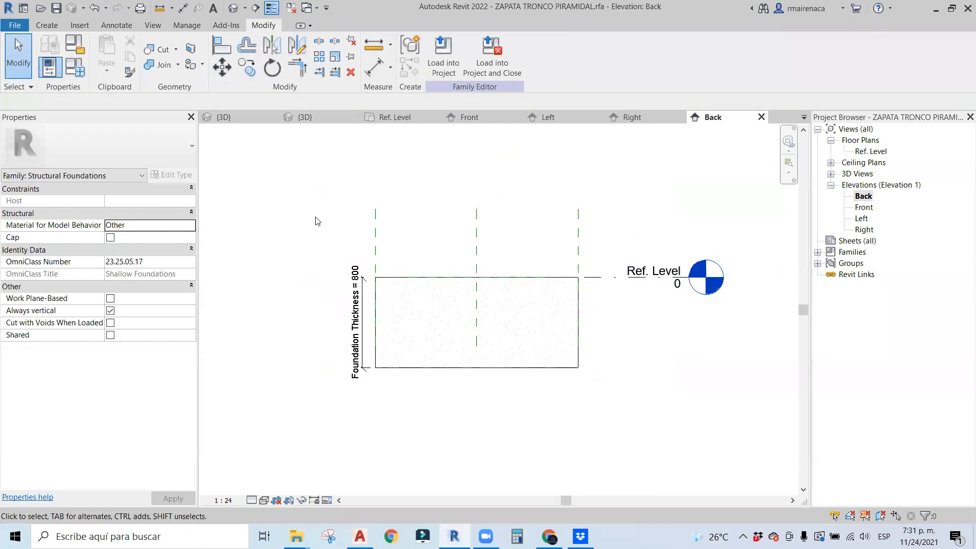
Draw a horizontal reference plane across the footing in the Back elevation, about 371 mm below the Ref. Level.
{"action": "left_click", "coordinate": [477, 249]}
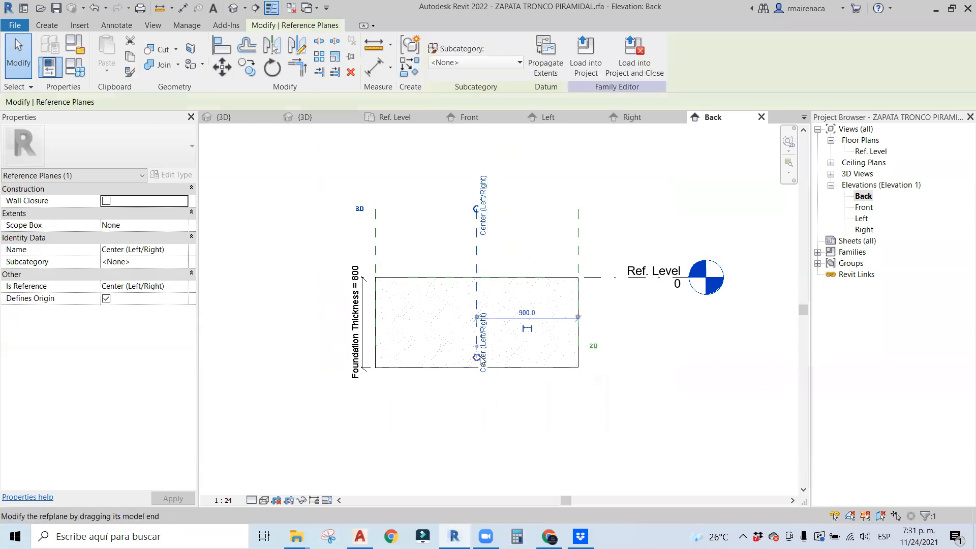
{"action": "left_click", "coordinate": [327, 240]}
{"action": "key", "text": "r"}
{"action": "key", "text": "p"}
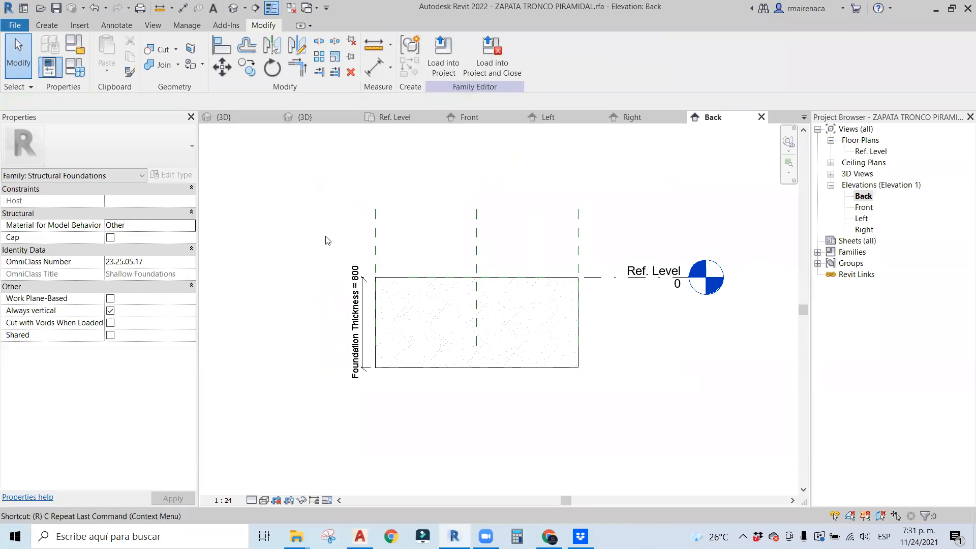
{"action": "left_click", "coordinate": [293, 319]}
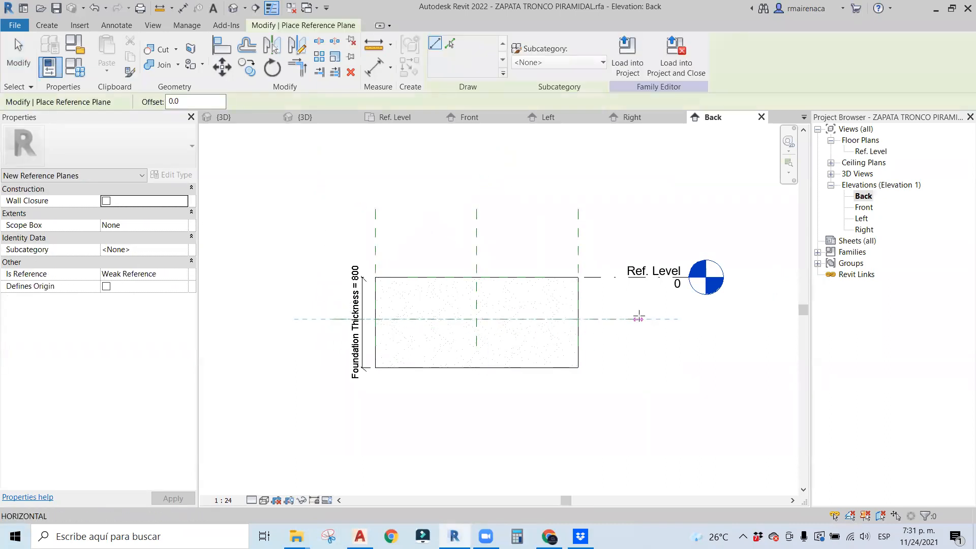
{"action": "left_click", "coordinate": [672, 319]}
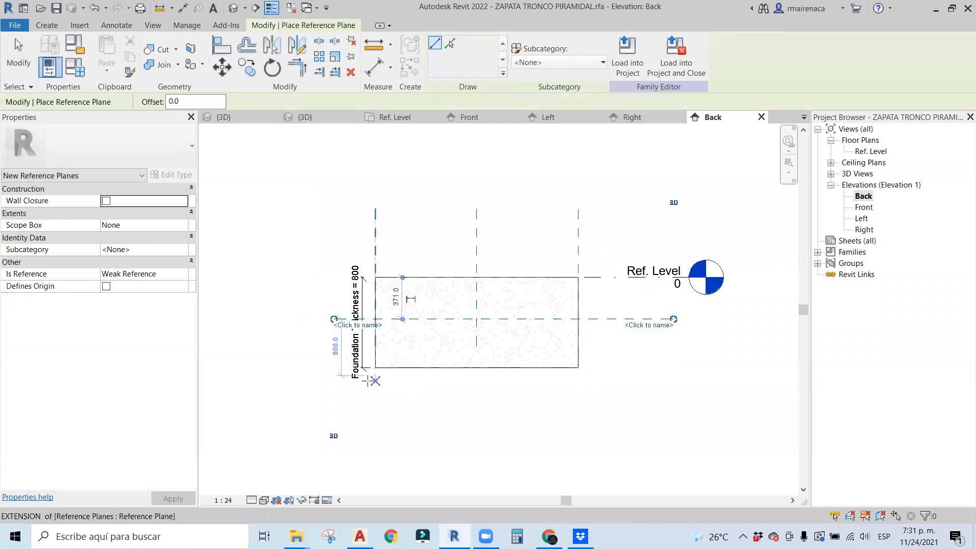
Draw a horizontal reference plane along the footing's bottom edge in the Back elevation, extending past both sides.
{"action": "left_click", "coordinate": [318, 368]}
{"action": "left_click", "coordinate": [666, 368]}
{"action": "key", "text": "Escape"}
{"action": "key", "text": "Escape"}
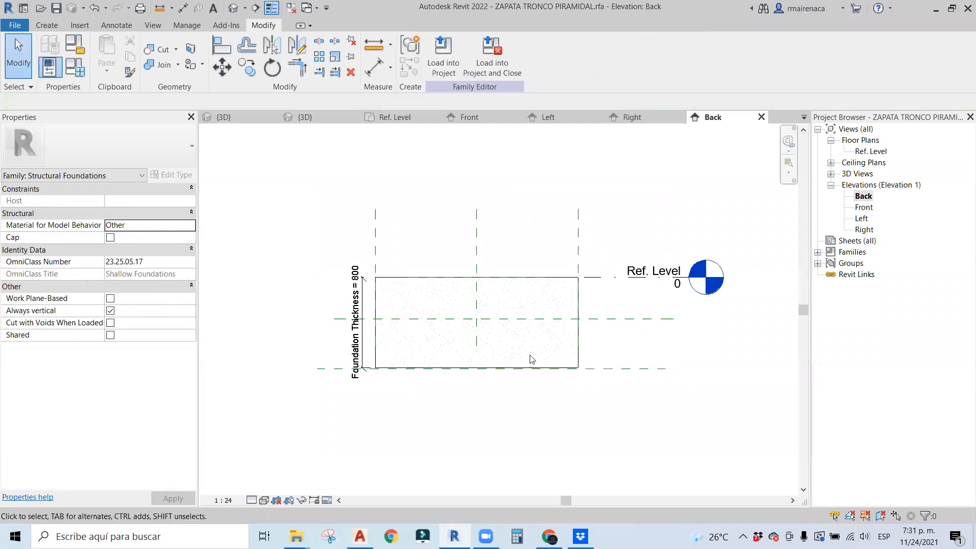
Examine the Foundation Thickness dimension and the footing extrusion against the new bottom reference plane.
{"action": "scroll", "coordinate": [315, 315], "scroll_direction": "up", "scroll_amount": 3}
{"action": "middle_click_drag", "start_coordinate": [305, 316], "coordinate": [247, 318]}
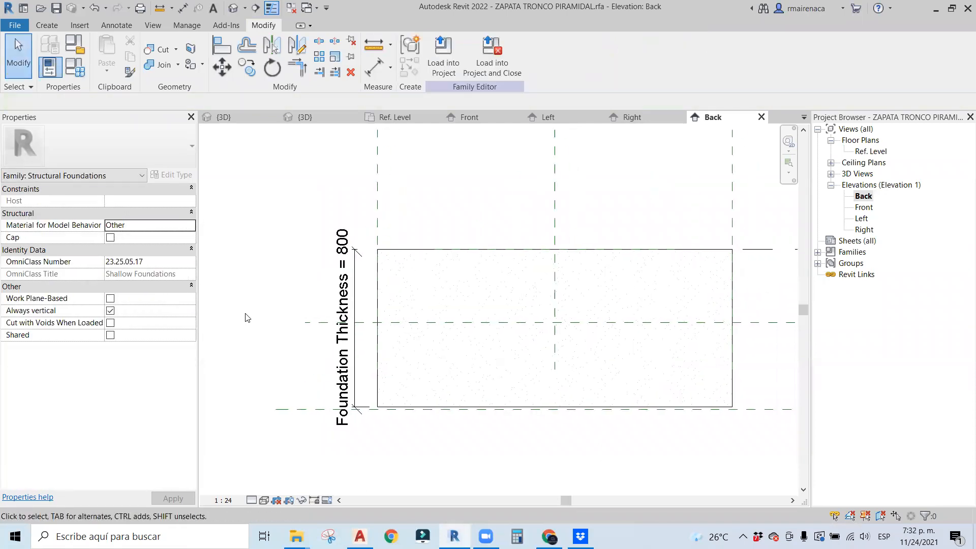
{"action": "left_click", "coordinate": [360, 305]}
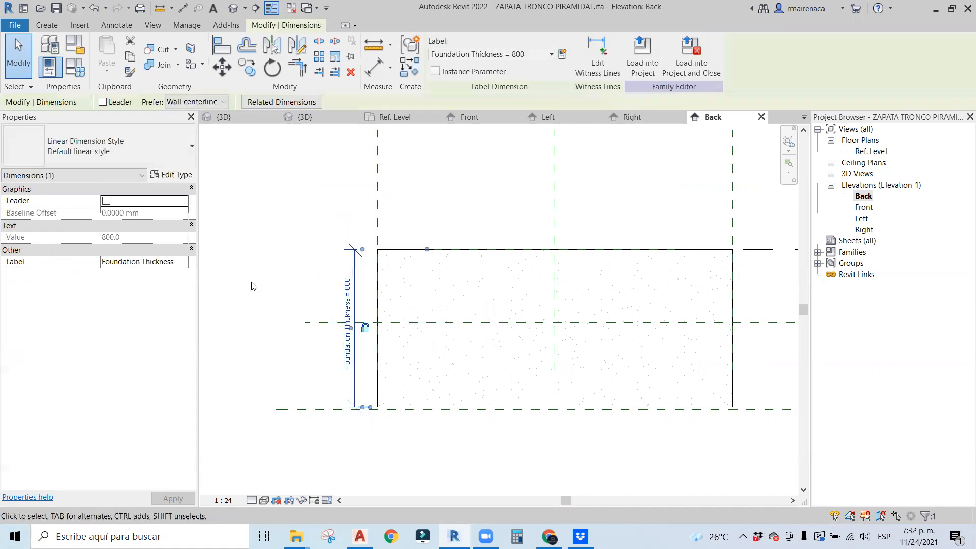
{"action": "left_click", "coordinate": [295, 257]}
{"action": "left_click", "coordinate": [375, 274]}
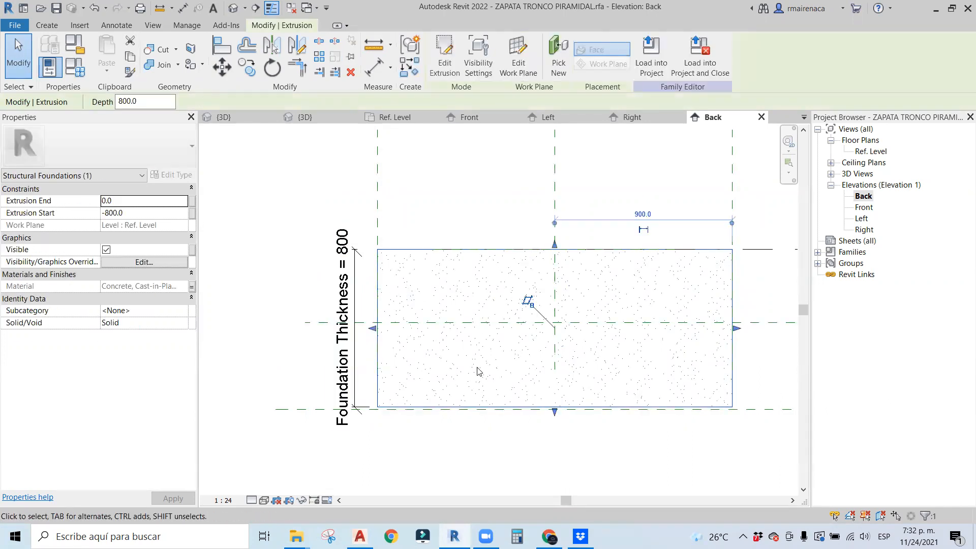
{"action": "scroll", "coordinate": [294, 295], "scroll_direction": "down", "scroll_amount": 3}
{"action": "left_click", "coordinate": [484, 349]}
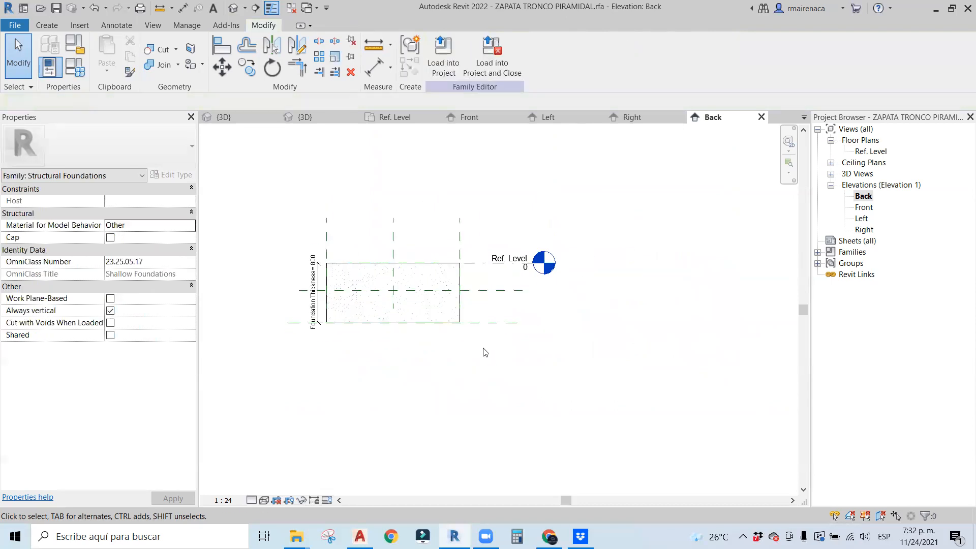
Move the bottom reference plane down, clear of the footing, to about 1171 mm below the Ref. Level.
{"action": "left_click", "coordinate": [500, 324]}
{"action": "scroll", "coordinate": [501, 324], "scroll_direction": "up", "scroll_amount": 2}
{"action": "left_click_drag", "start_coordinate": [465, 323], "coordinate": [467, 370]}
{"action": "left_click", "coordinate": [481, 312]}
{"action": "middle_click_drag", "start_coordinate": [518, 320], "coordinate": [606, 331]}
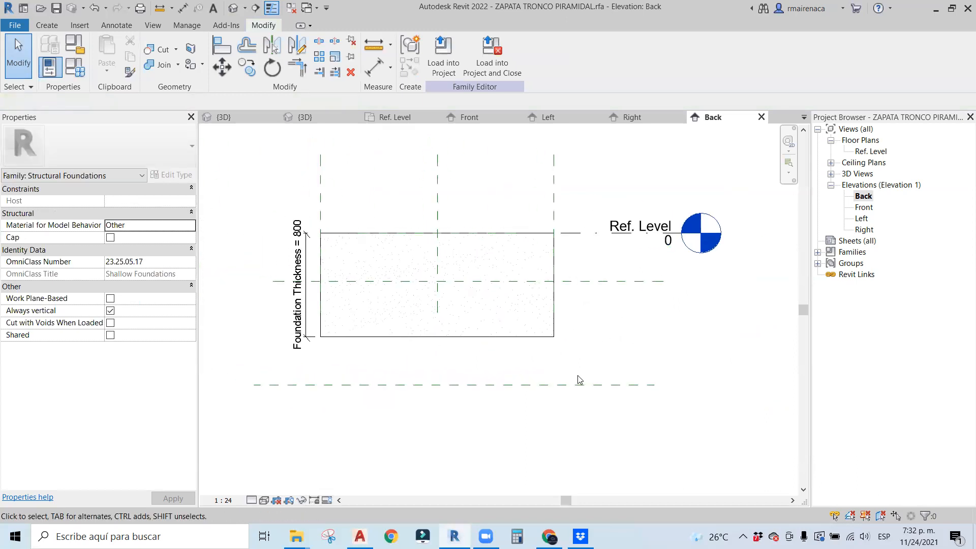
{"action": "middle_click_drag", "start_coordinate": [258, 268], "coordinate": [284, 259]}
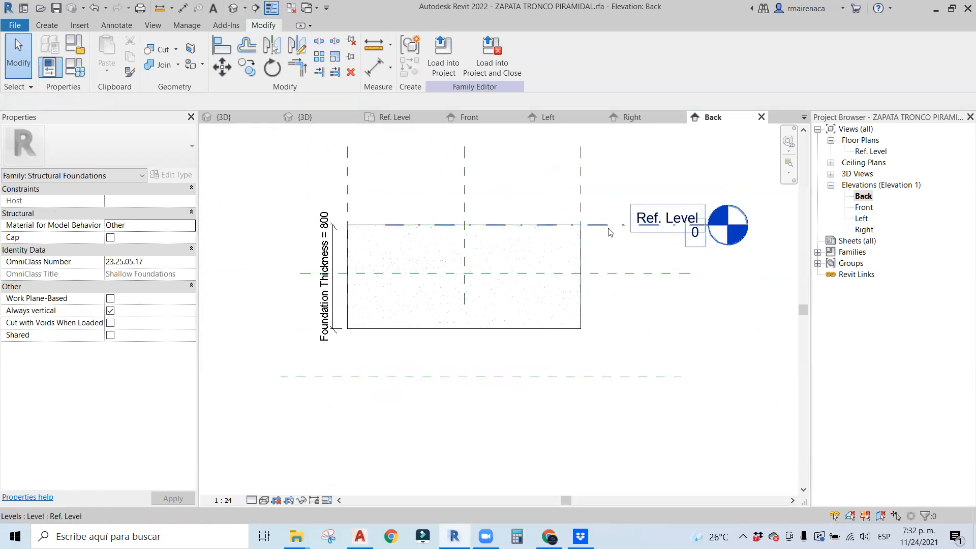
{"action": "middle_click_drag", "start_coordinate": [622, 267], "coordinate": [622, 268]}
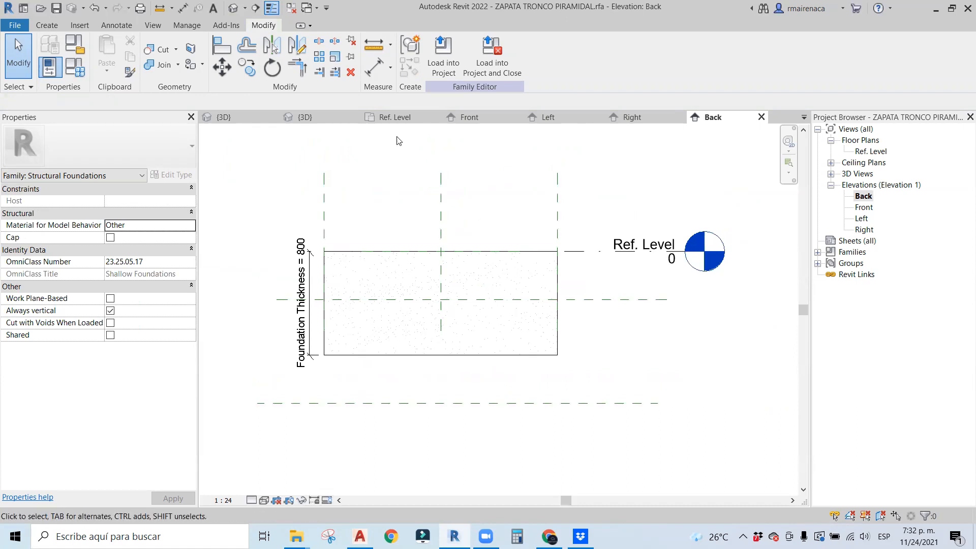
Add an aligned dimension between the Ref. Level and the lowest reference plane, placed beyond the existing thickness dimension.
{"action": "left_click", "coordinate": [374, 67]}
{"action": "left_click", "coordinate": [578, 253]}
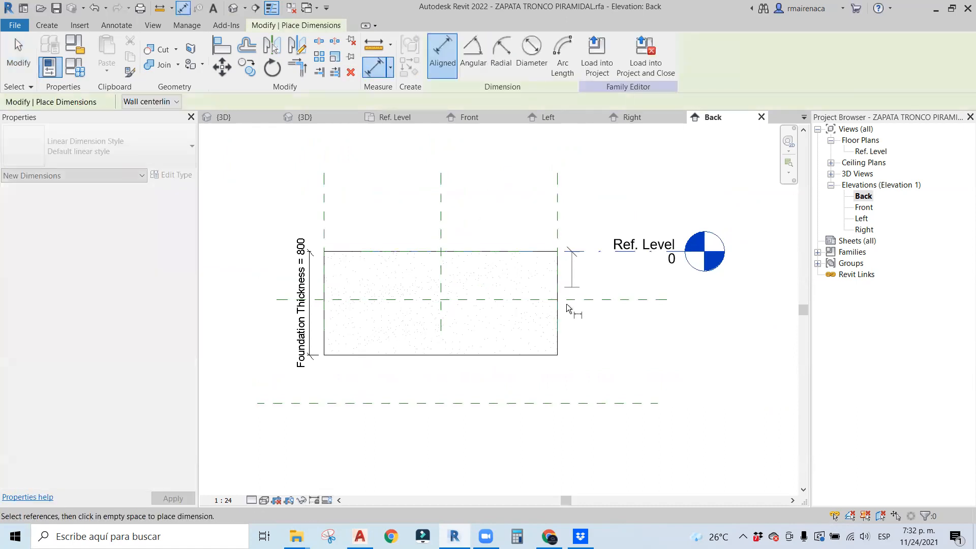
{"action": "left_click", "coordinate": [562, 402]}
{"action": "middle_click_drag", "start_coordinate": [413, 385], "coordinate": [509, 351]}
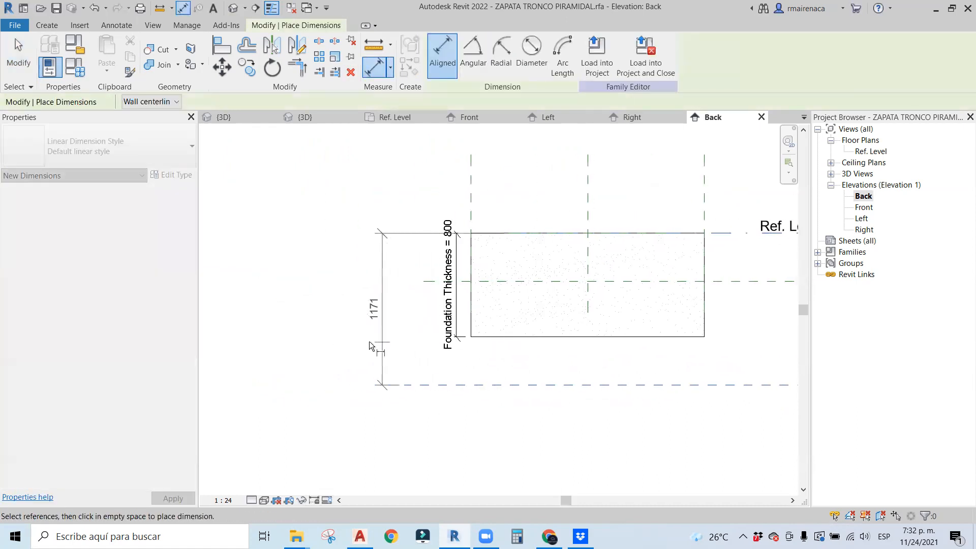
{"action": "left_click", "coordinate": [366, 340]}
{"action": "key", "text": "Escape"}
{"action": "key", "text": "Escape"}
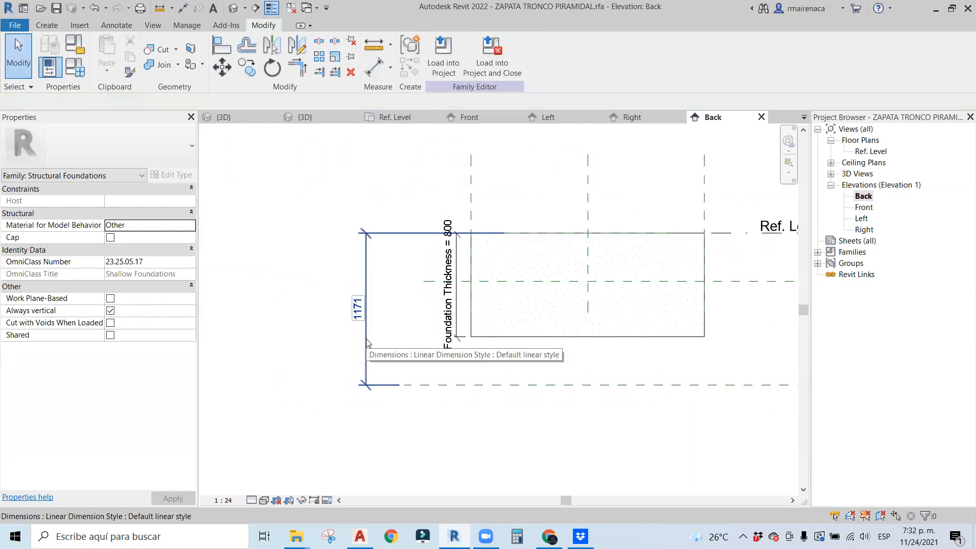
Delete the original Foundation Thickness dimension and label the new overall height dimension with the Foundation Thickness parameter.
{"action": "middle_click_drag", "start_coordinate": [368, 343], "coordinate": [319, 355]}
{"action": "left_click", "coordinate": [411, 323]}
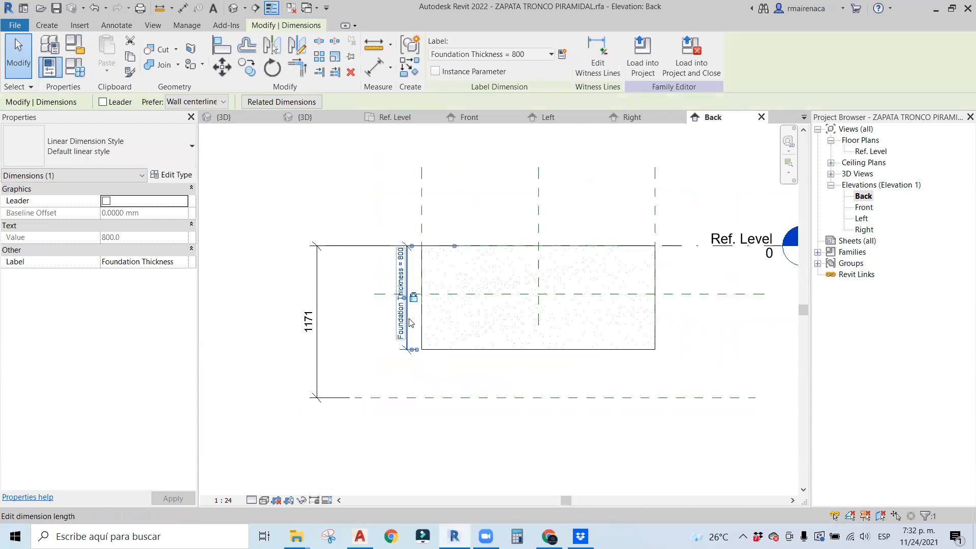
{"action": "key", "text": "Delete"}
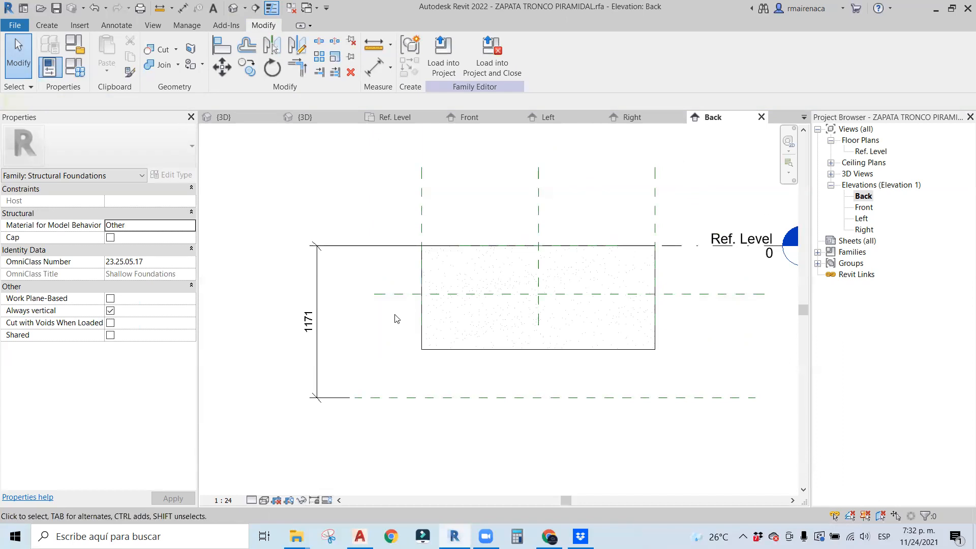
{"action": "left_click", "coordinate": [320, 303]}
{"action": "left_click", "coordinate": [494, 55]}
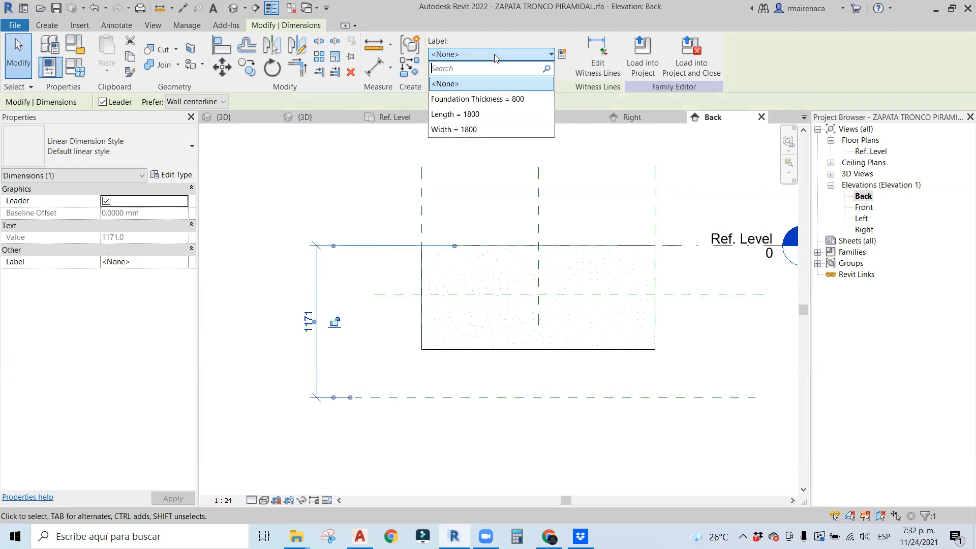
{"action": "left_click", "coordinate": [467, 100]}
{"action": "left_click", "coordinate": [389, 389]}
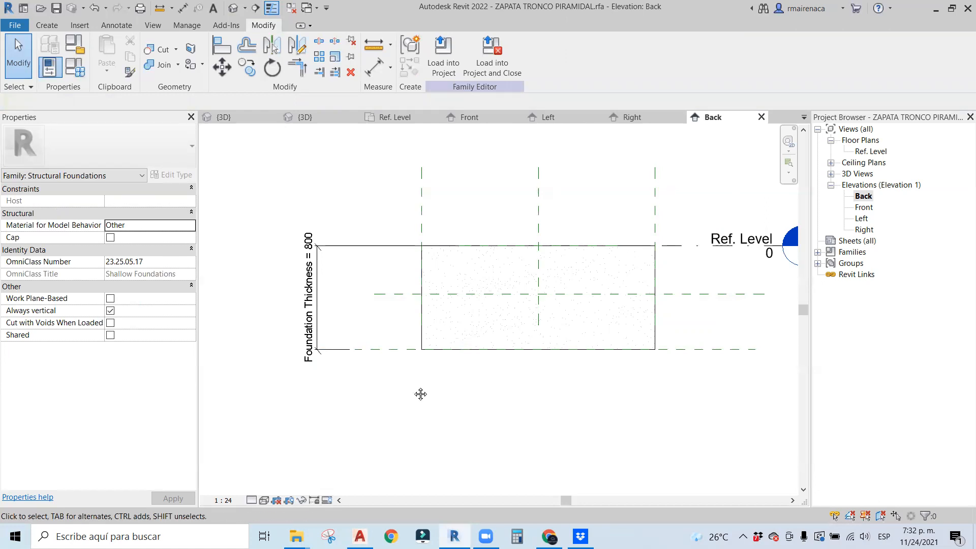
{"action": "middle_click_drag", "start_coordinate": [420, 391], "coordinate": [384, 378]}
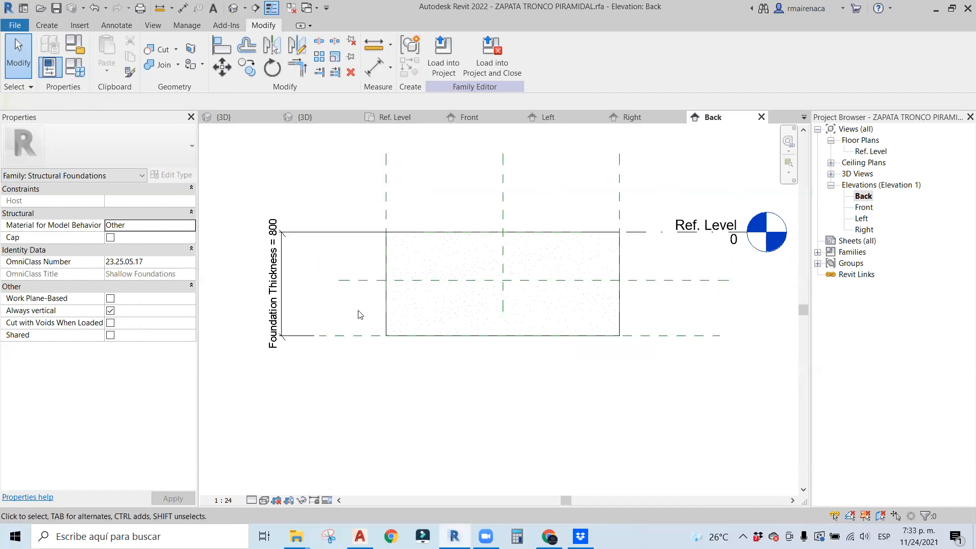
Add an aligned dimension between the bottom reference plane and the intermediate horizontal reference plane.
{"action": "scroll", "coordinate": [358, 315], "scroll_direction": "up", "scroll_amount": 2}
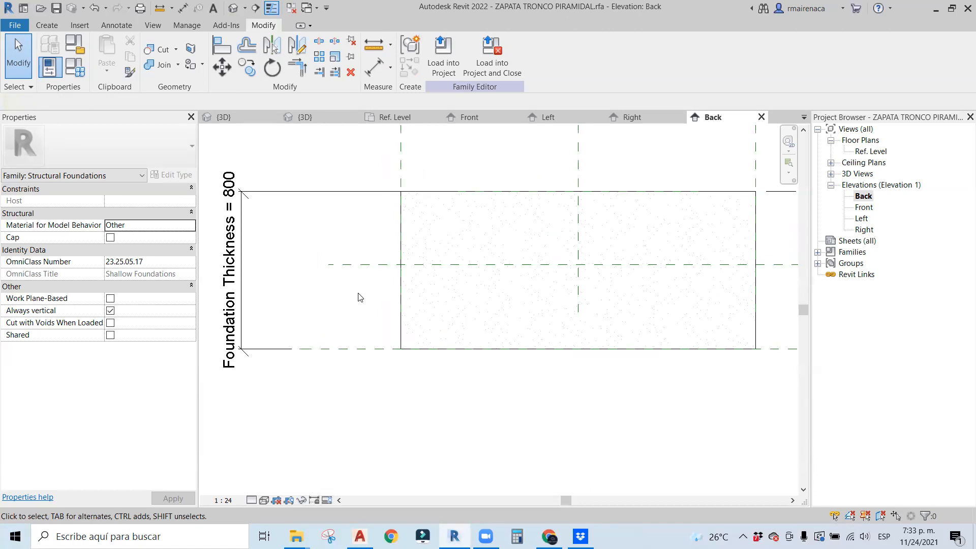
{"action": "key", "text": "d"}
{"action": "key", "text": "i"}
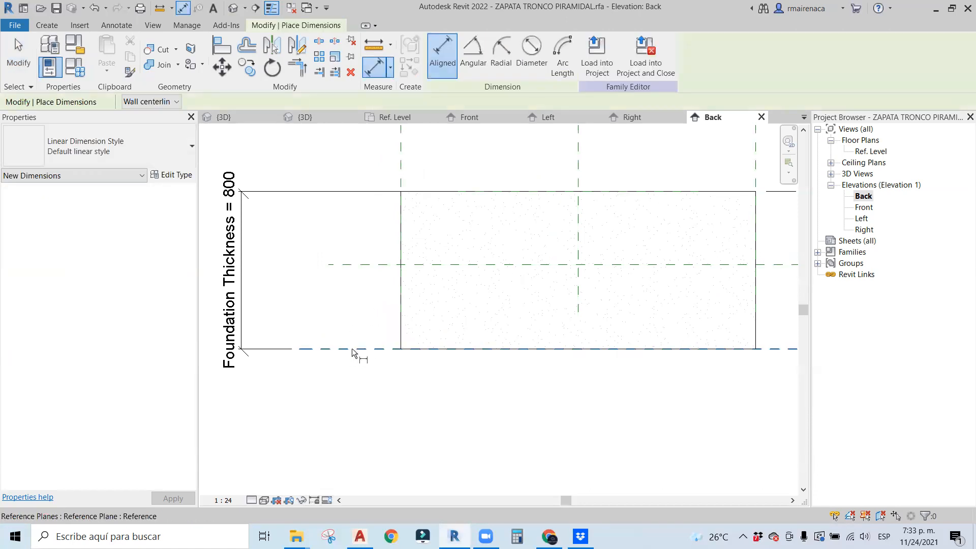
{"action": "left_click", "coordinate": [354, 350]}
{"action": "left_click", "coordinate": [362, 265]}
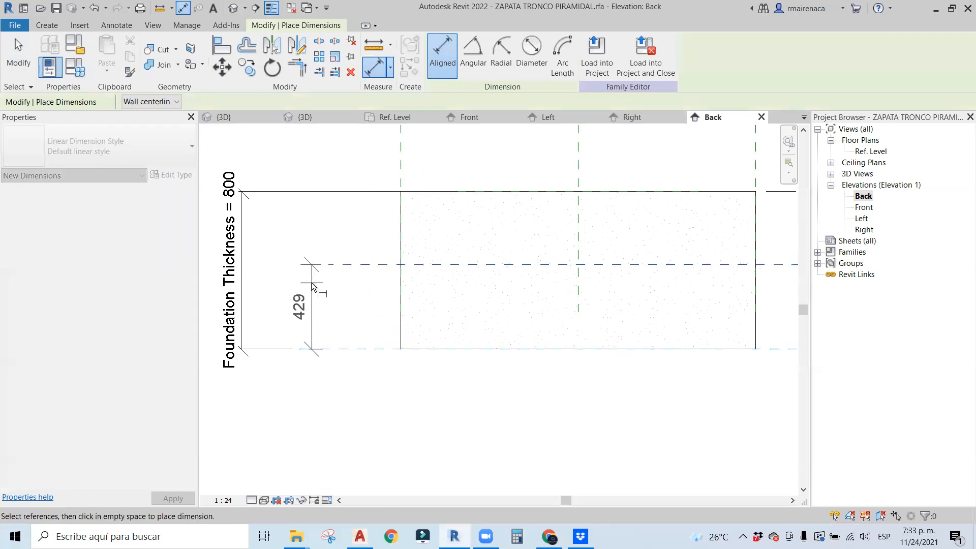
{"action": "left_click", "coordinate": [306, 288]}
{"action": "key", "text": "Escape"}
{"action": "key", "text": "Escape"}
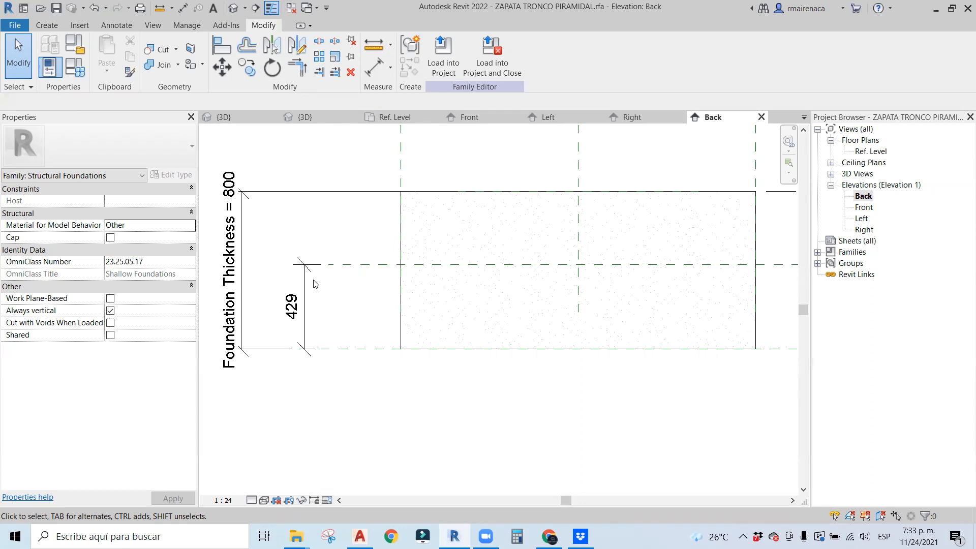
{"action": "mouse_move", "coordinate": [322, 273]}
{"action": "middle_mouse_down"}
{"action": "mouse_move", "coordinate": [342, 267]}
{"action": "mouse_move", "coordinate": [321, 279]}
{"action": "middle_mouse_up"}
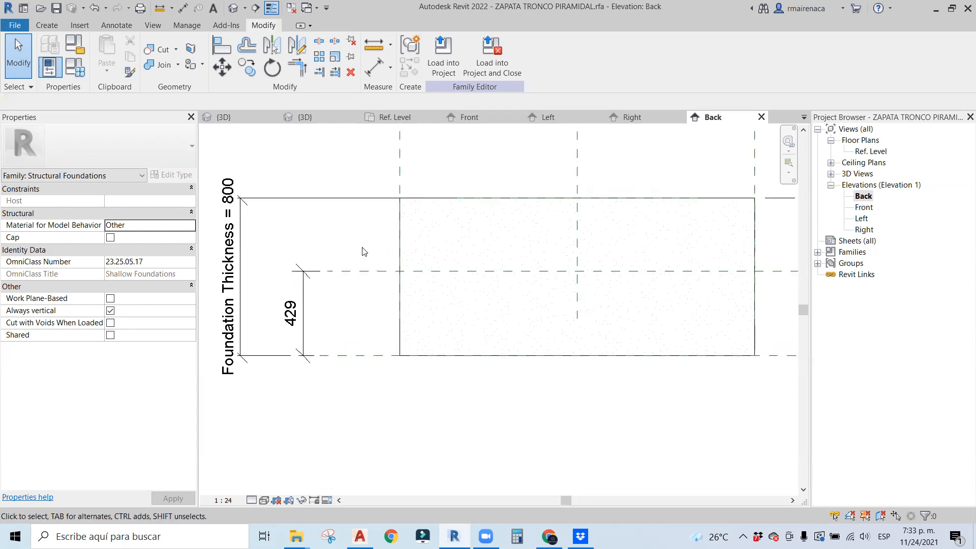
{"action": "left_click", "coordinate": [309, 307]}
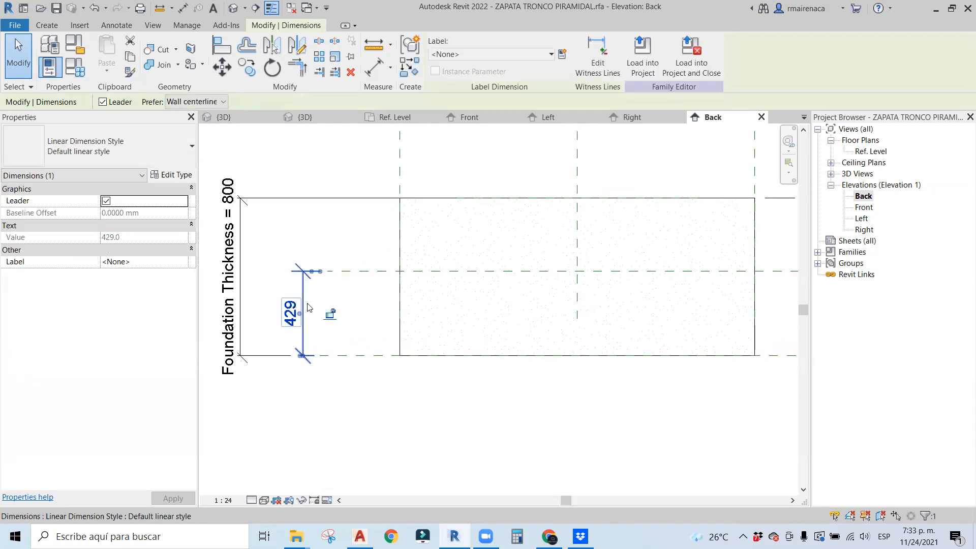
{"action": "left_click", "coordinate": [486, 56]}
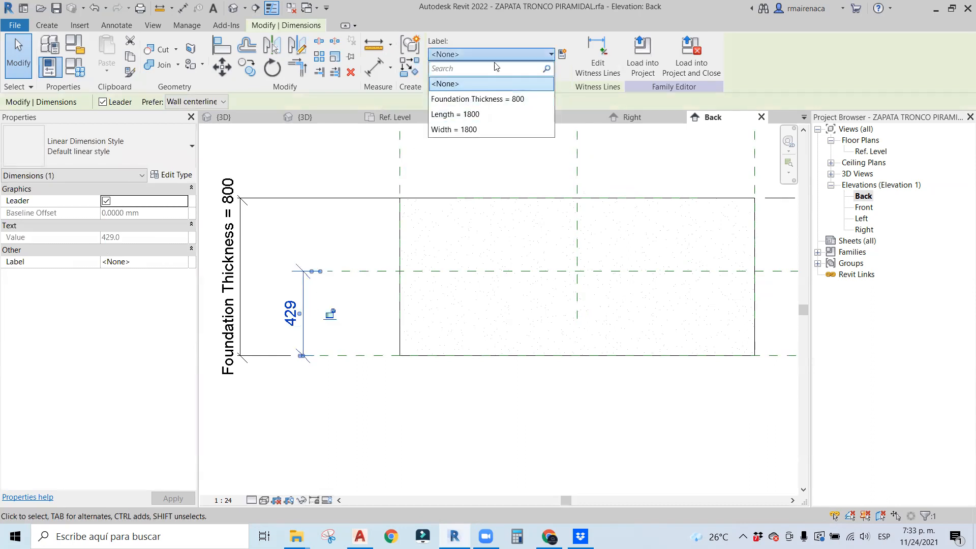
{"action": "left_click", "coordinate": [509, 37]}
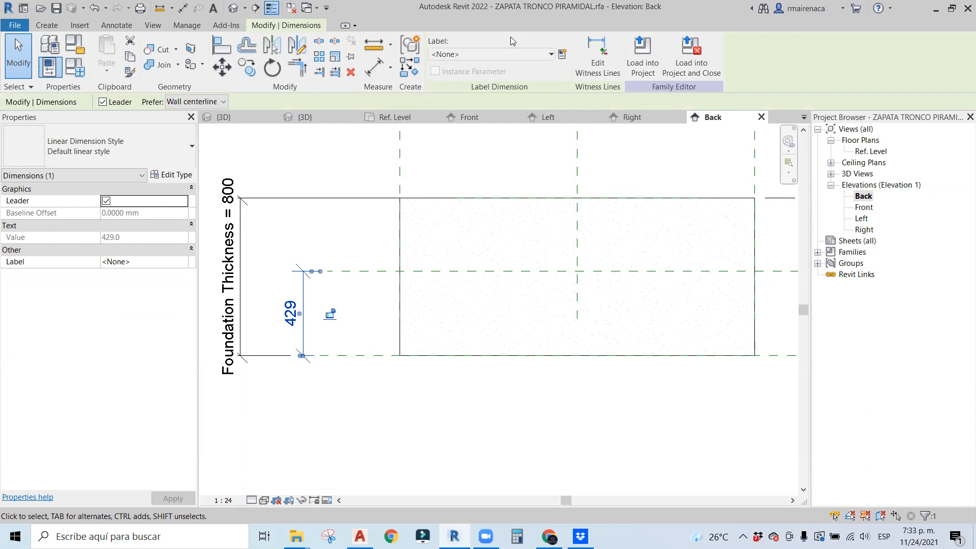
{"action": "key", "text": "Escape"}
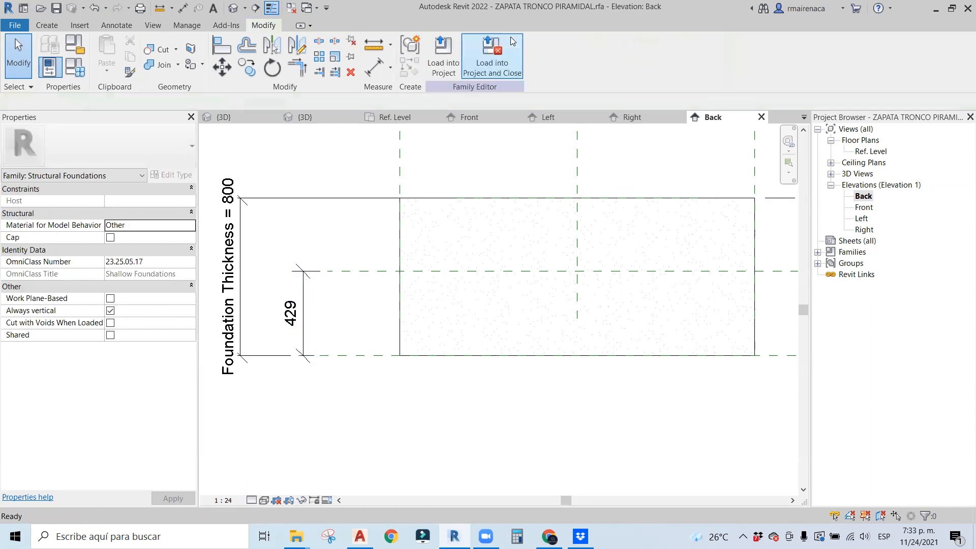
{"action": "left_click", "coordinate": [185, 26]}
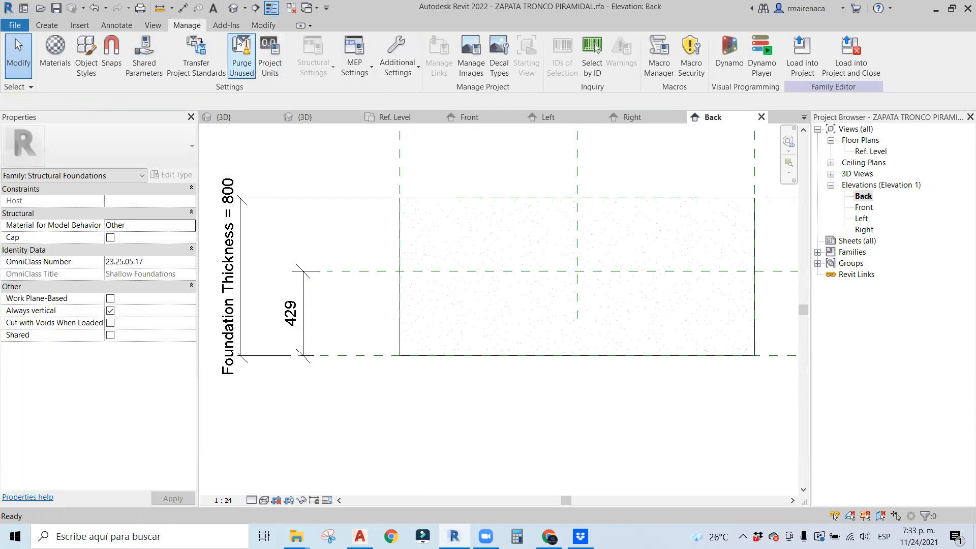
{"action": "left_click", "coordinate": [48, 26]}
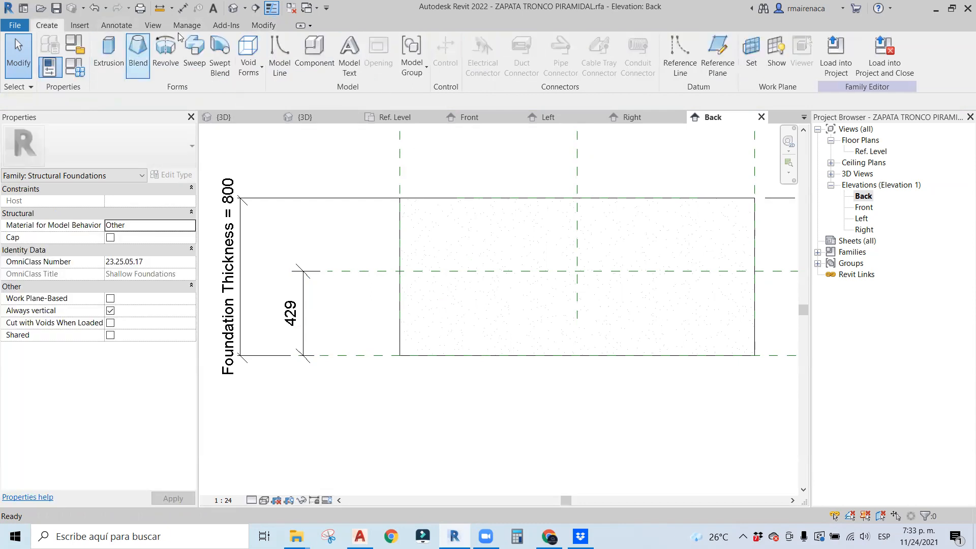
Label the dimension between the two lower reference planes with a new family type parameter named "Espesor inferior".
{"action": "left_click", "coordinate": [295, 318]}
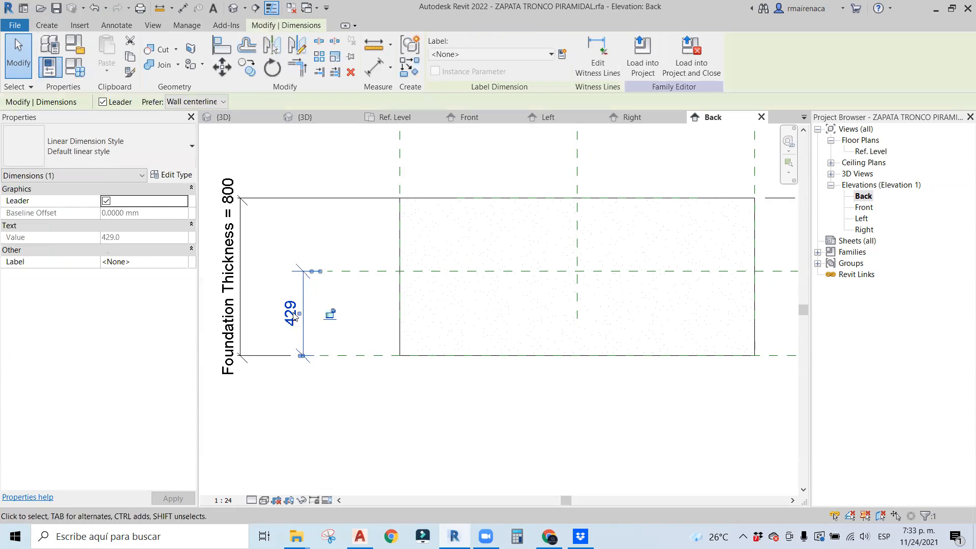
{"action": "left_click", "coordinate": [563, 55]}
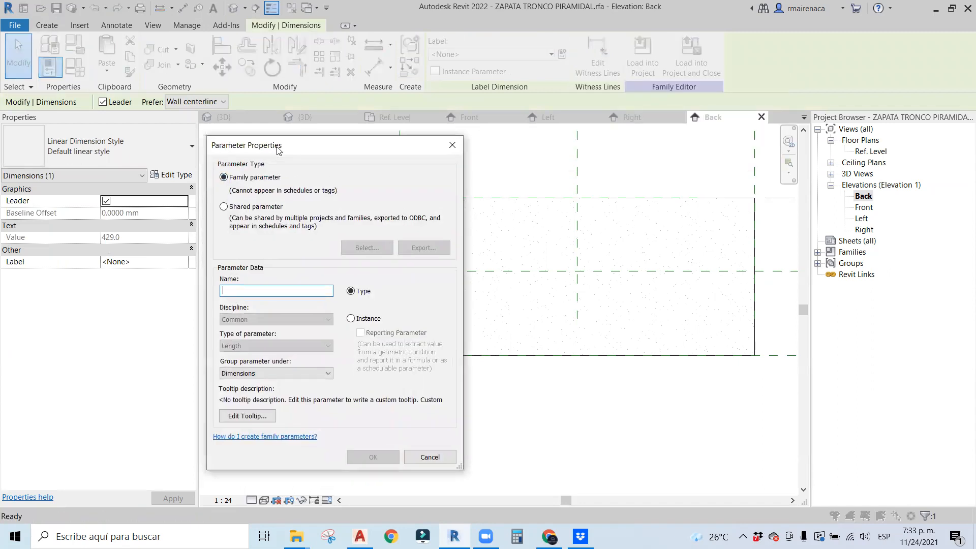
{"action": "type", "text": "eSPE"}
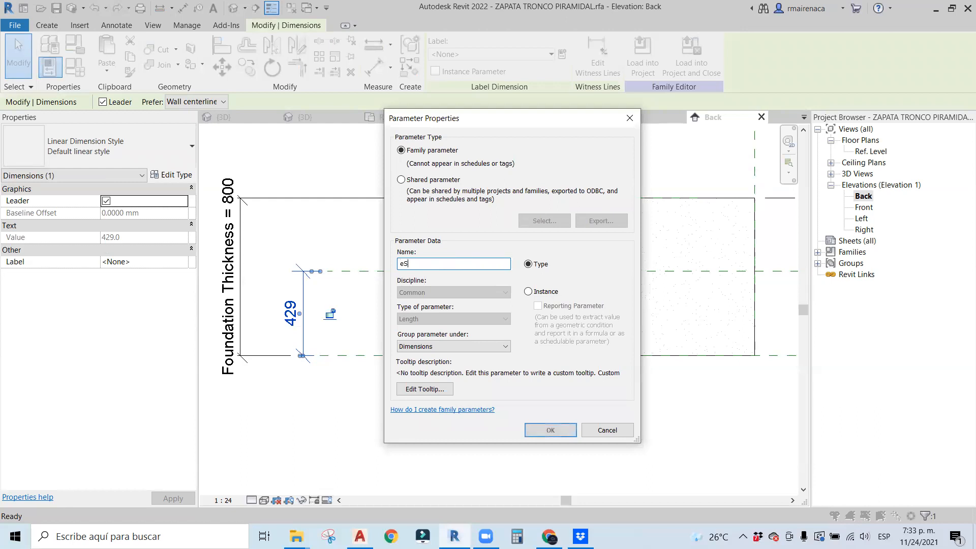
{"action": "key", "text": "BackSpace"}
{"action": "key", "text": "BackSpace"}
{"action": "key", "text": "BackSpace"}
{"action": "type", "text": "Espesor inferior"}
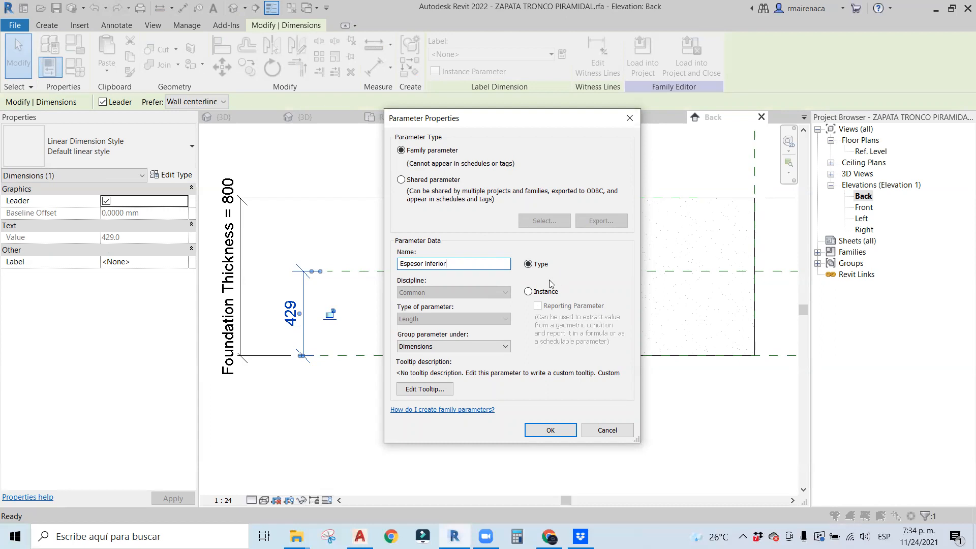
{"action": "left_click", "coordinate": [543, 430]}
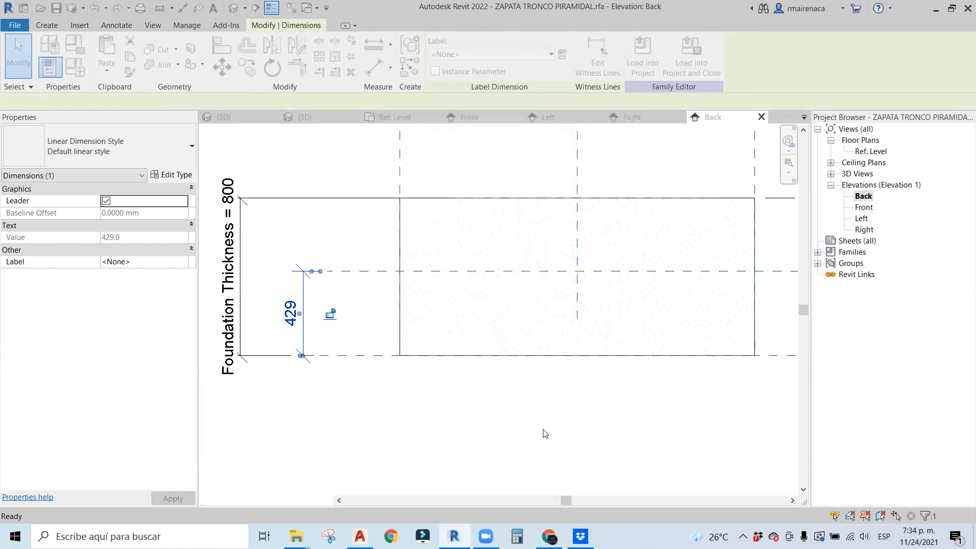
{"action": "left_click", "coordinate": [329, 228]}
{"action": "scroll", "coordinate": [392, 222], "scroll_direction": "down", "scroll_amount": 3}
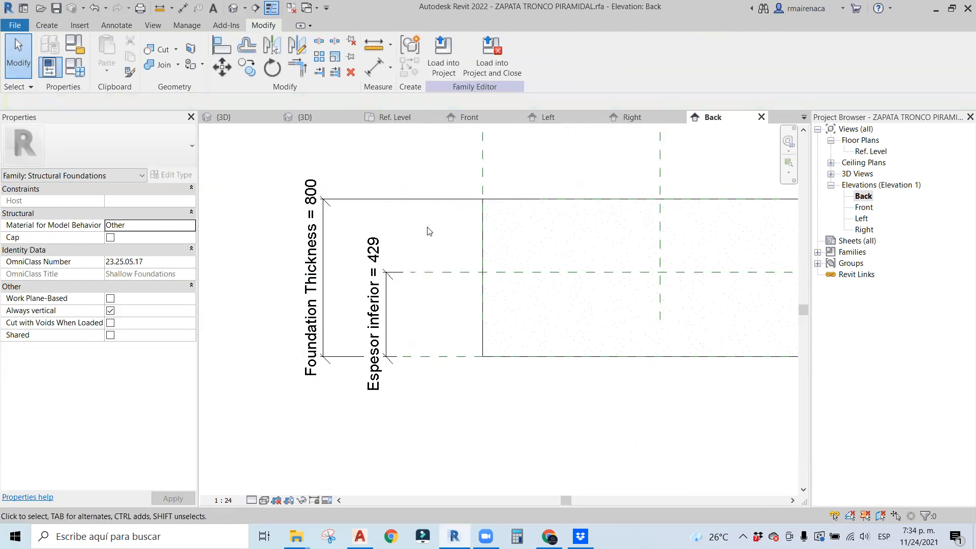
{"action": "middle_click_drag", "start_coordinate": [369, 213], "coordinate": [424, 210]}
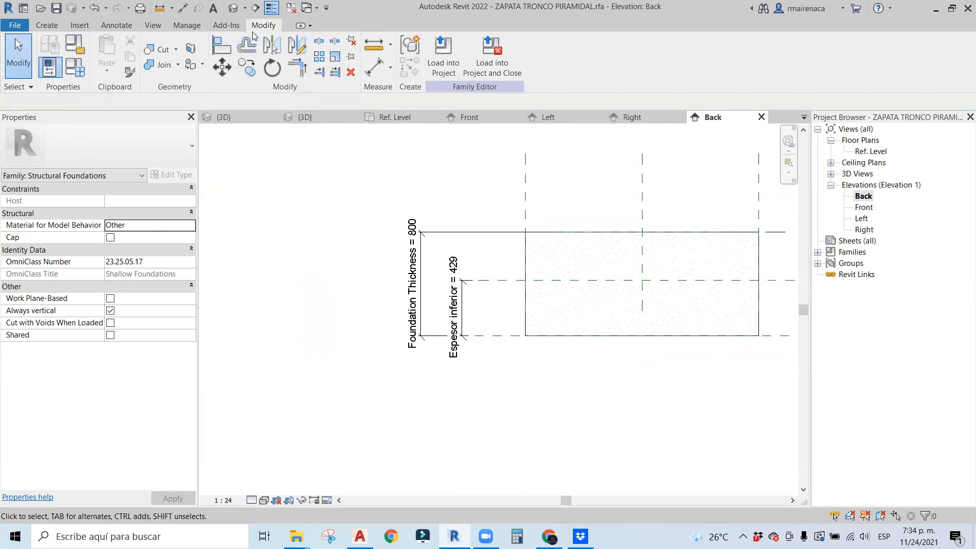
{"action": "left_click", "coordinate": [44, 27]}
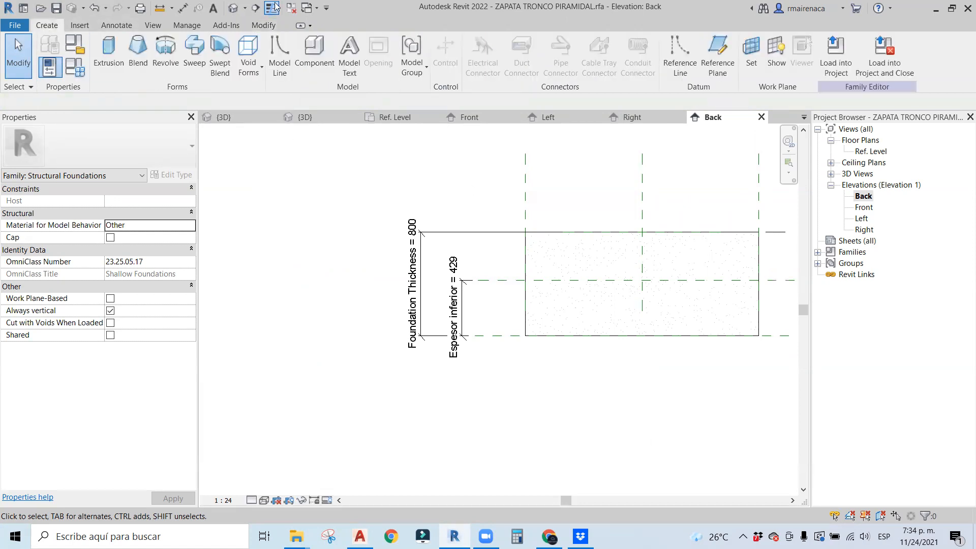
Set the Espesor inferior parameter of the current family type to 400 mm.
{"action": "left_click", "coordinate": [75, 69]}
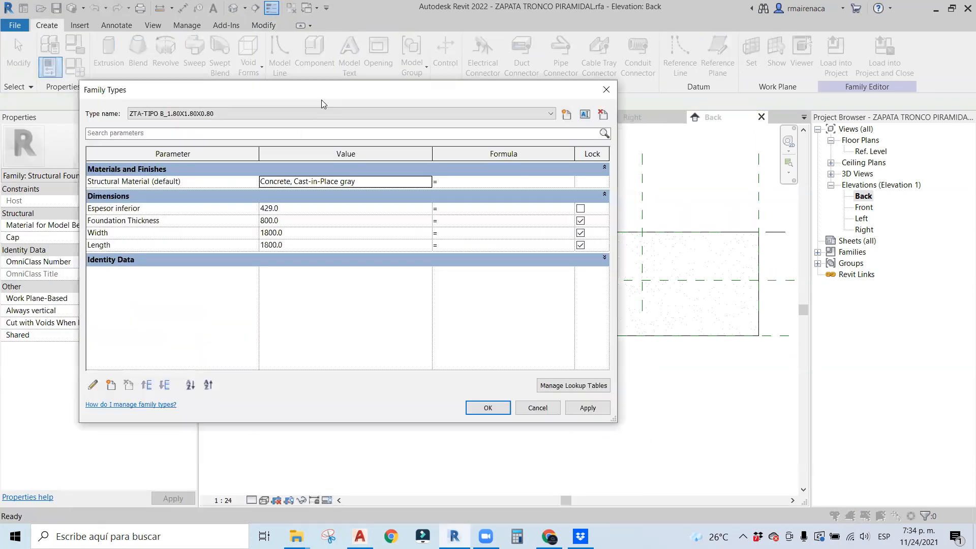
{"action": "left_click_drag", "start_coordinate": [618, 208], "coordinate": [451, 208]}
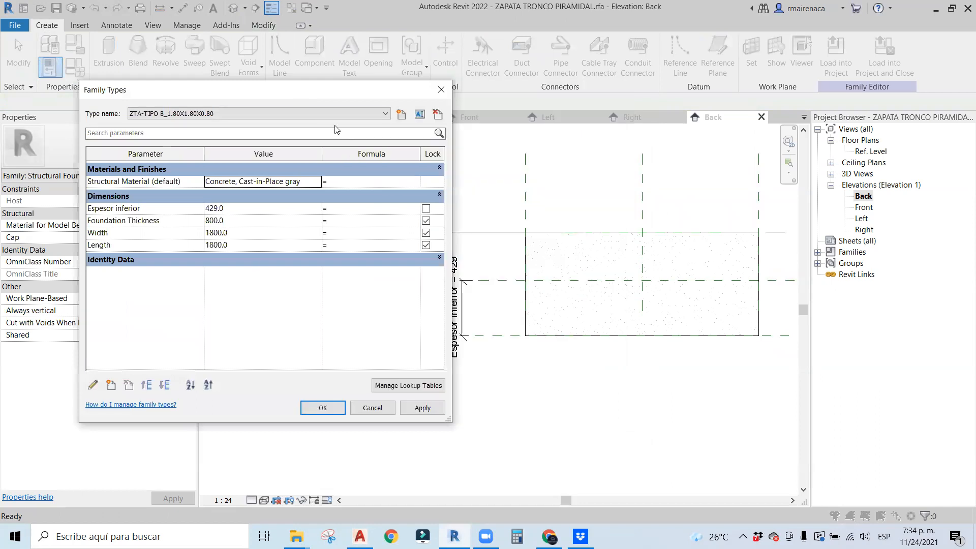
{"action": "left_click_drag", "start_coordinate": [240, 99], "coordinate": [200, 43]}
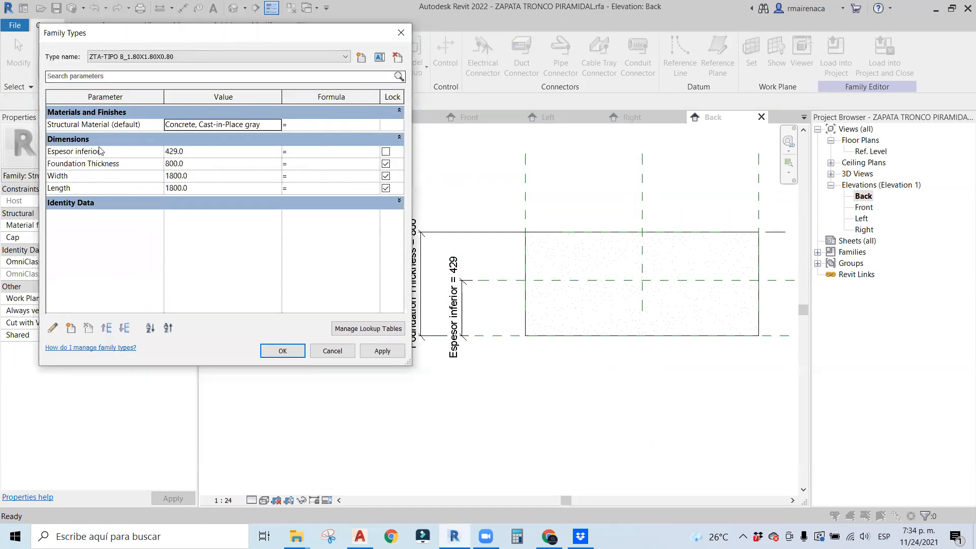
{"action": "left_click", "coordinate": [210, 155]}
{"action": "left_click", "coordinate": [210, 155]}
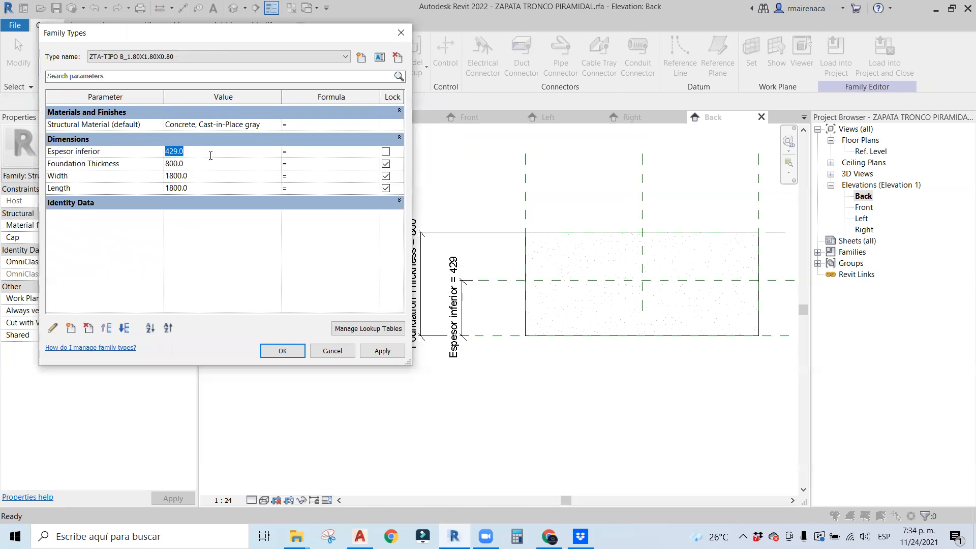
{"action": "type", "text": "400"}
{"action": "left_click", "coordinate": [381, 352]}
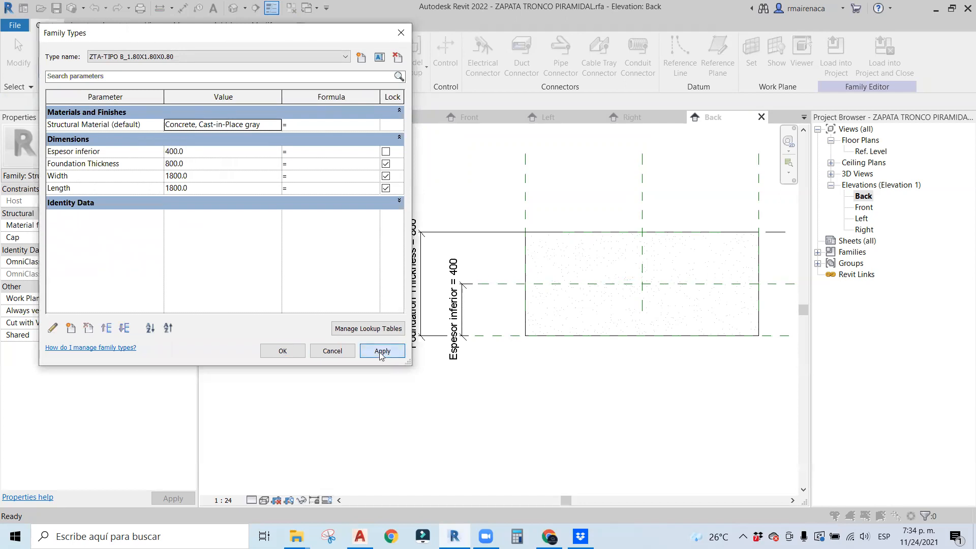
{"action": "left_click", "coordinate": [282, 351]}
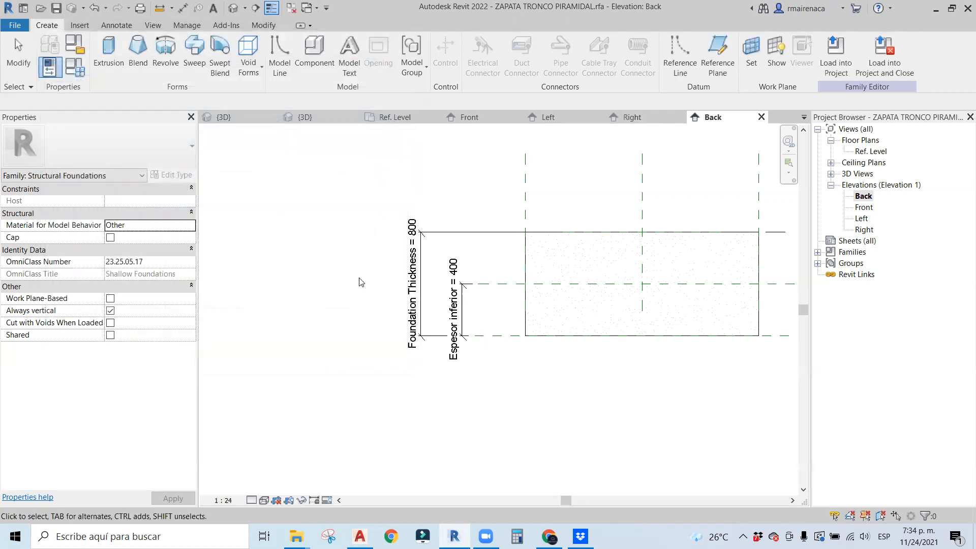
Change the family's length units to meters with 2 decimal places.
{"action": "scroll", "coordinate": [342, 235], "scroll_direction": "down", "scroll_amount": 3}
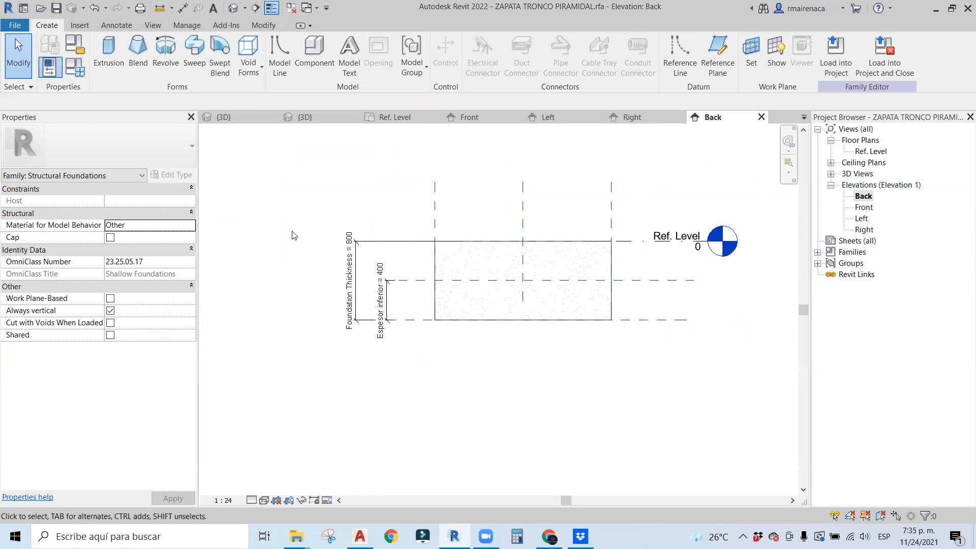
{"action": "key", "text": "u"}
{"action": "key", "text": "n"}
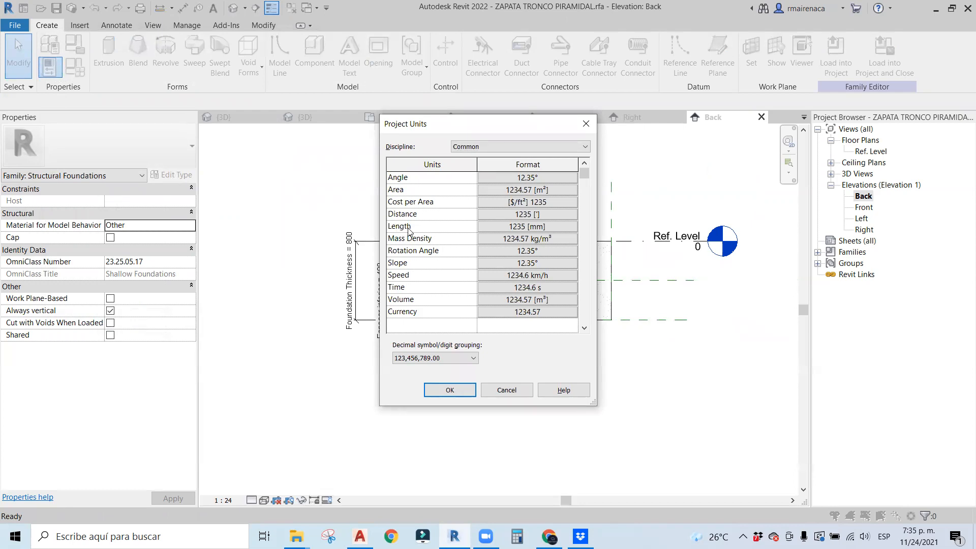
{"action": "left_click", "coordinate": [552, 227]}
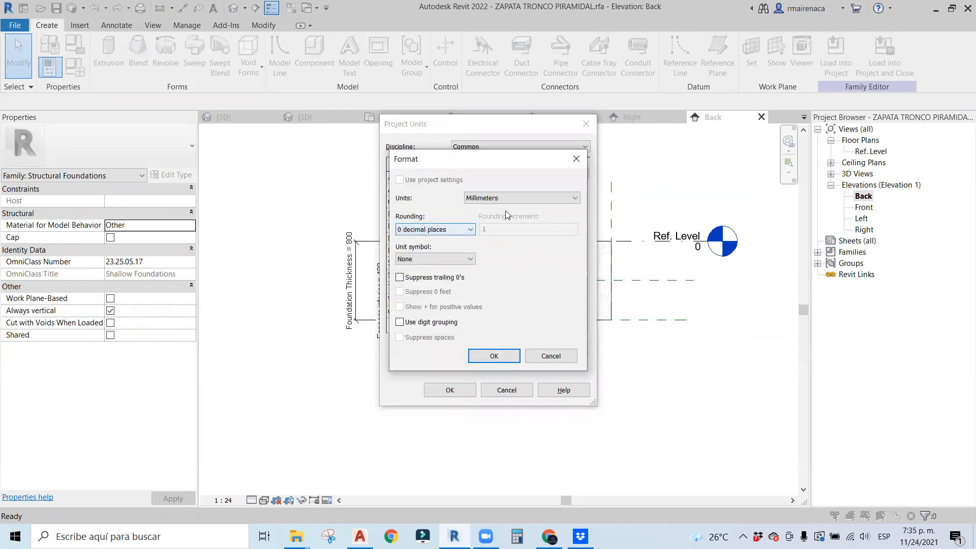
{"action": "left_click", "coordinate": [505, 199]}
{"action": "left_click", "coordinate": [493, 241]}
{"action": "left_click", "coordinate": [436, 229]}
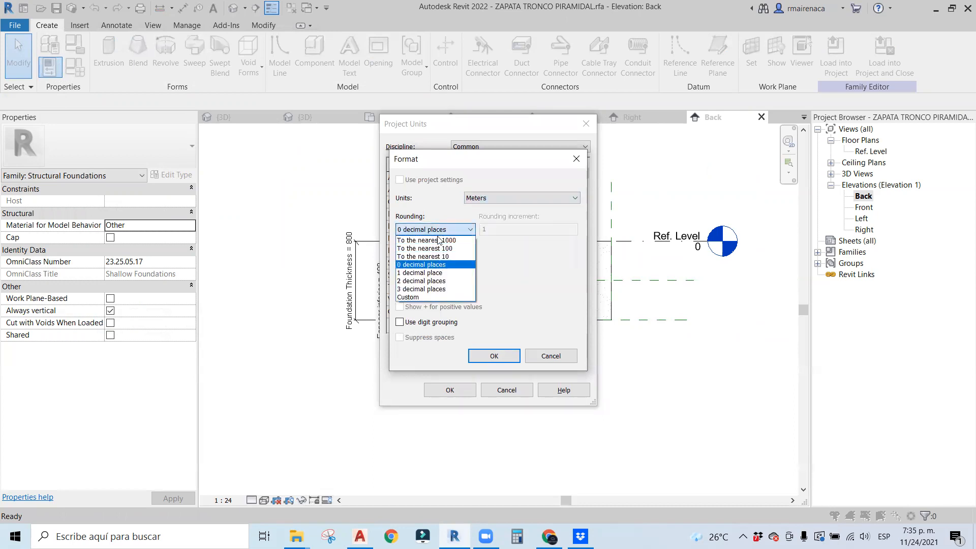
{"action": "left_click", "coordinate": [437, 277]}
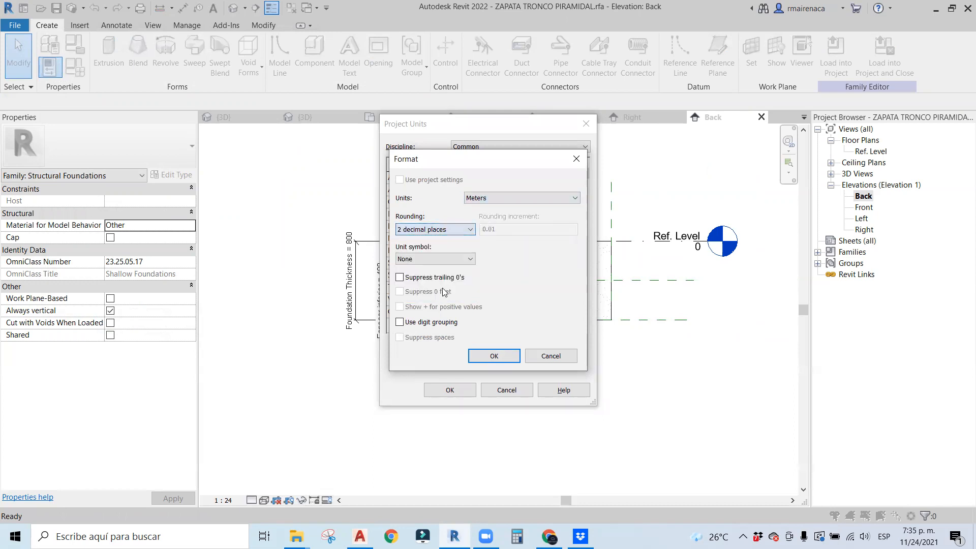
{"action": "left_click", "coordinate": [494, 356]}
{"action": "left_click", "coordinate": [450, 390]}
{"action": "scroll", "coordinate": [428, 259], "scroll_direction": "up", "scroll_amount": 4}
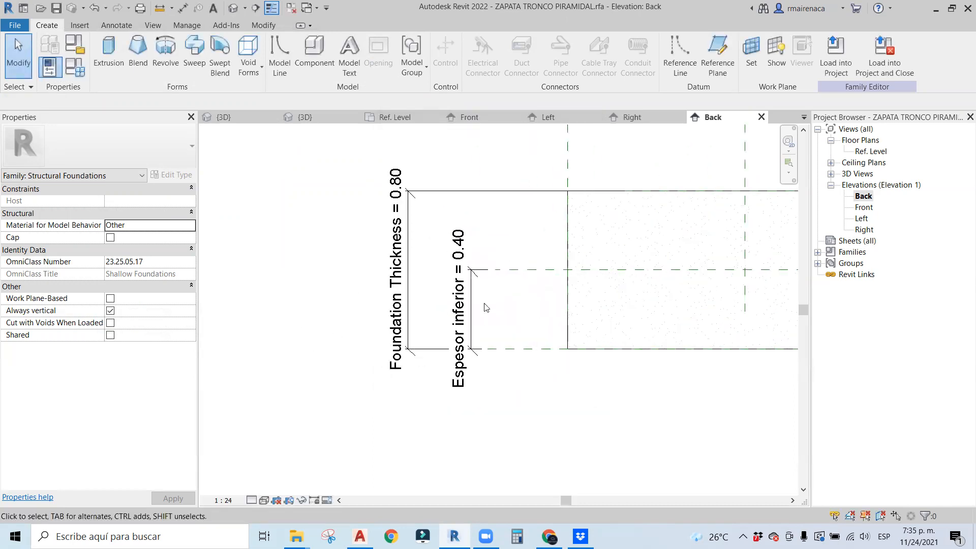
{"action": "scroll", "coordinate": [429, 259], "scroll_direction": "down", "scroll_amount": 2}
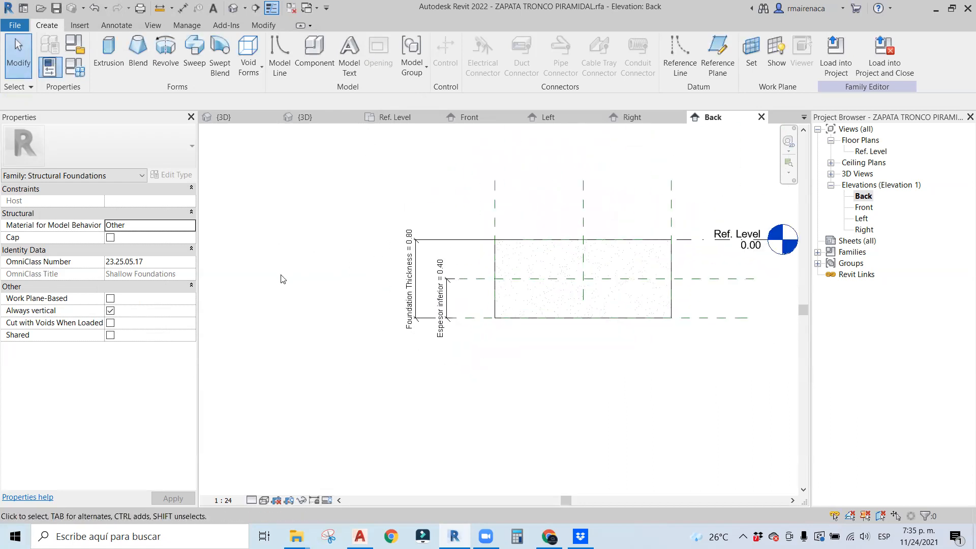
Set Espesor inferior to 0.5 m, toggle its lock and the Foundation Thickness lock on and back, and accept the family types.
{"action": "left_click", "coordinate": [82, 70]}
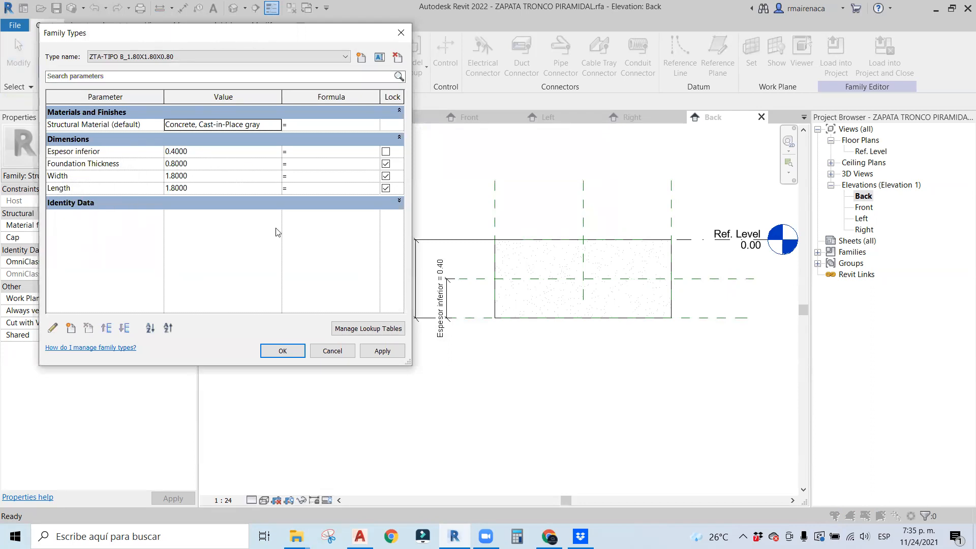
{"action": "left_click", "coordinate": [210, 156]}
{"action": "type", "text": "0.5"}
{"action": "left_click", "coordinate": [382, 351]}
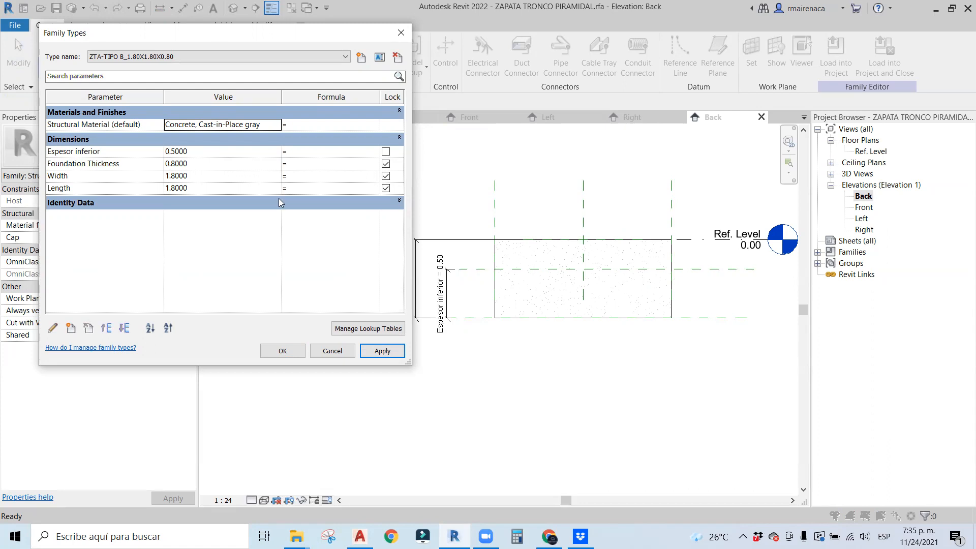
{"action": "left_click", "coordinate": [386, 151]}
{"action": "left_click", "coordinate": [386, 152]}
{"action": "left_click", "coordinate": [384, 163]}
{"action": "left_click", "coordinate": [385, 163]}
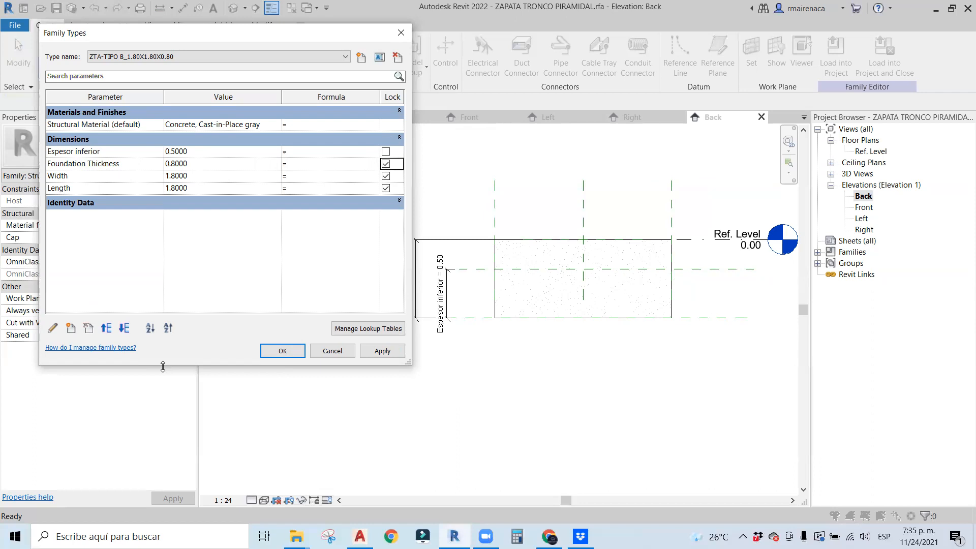
{"action": "left_click_drag", "start_coordinate": [272, 34], "coordinate": [320, 85]}
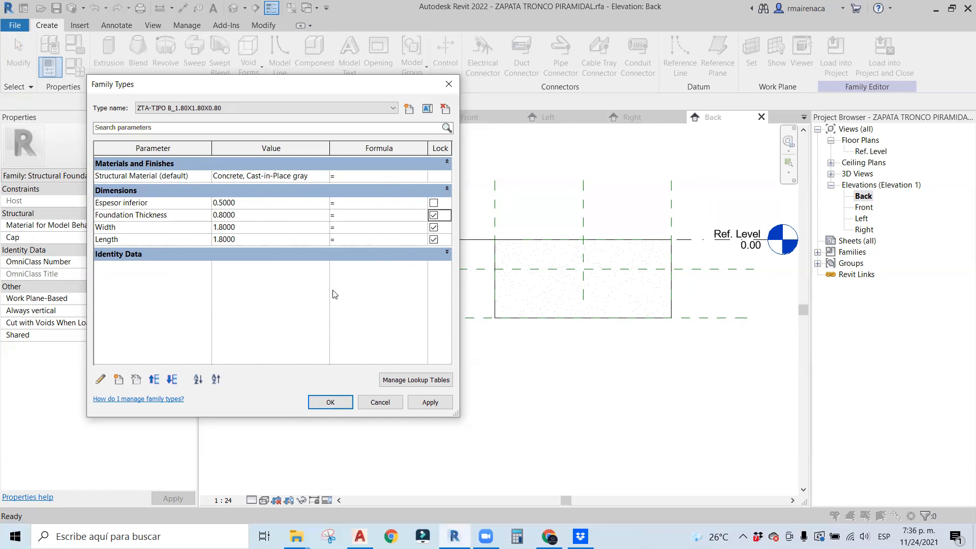
{"action": "left_click", "coordinate": [328, 402]}
{"action": "scroll", "coordinate": [409, 356], "scroll_direction": "down", "scroll_amount": 2}
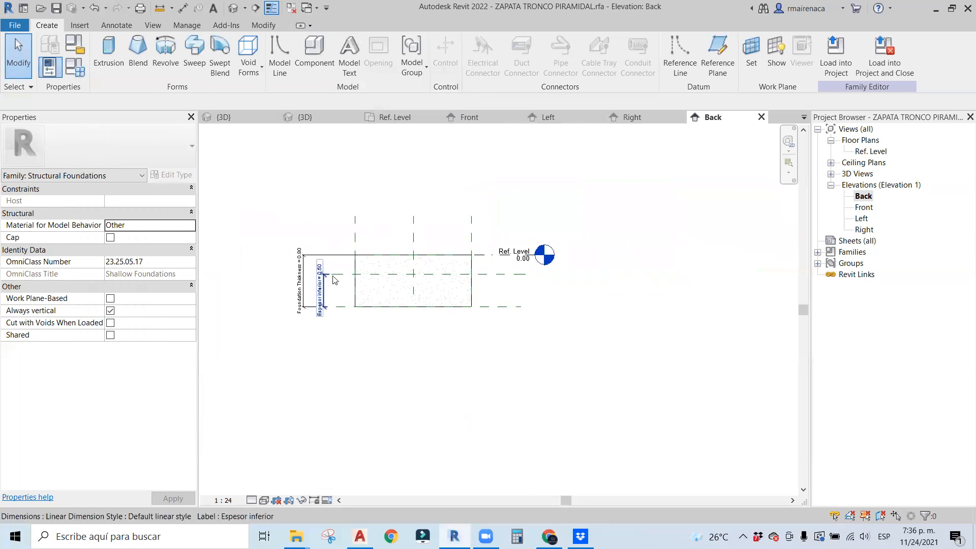
Check the footing's dimensions and reference planes in the other elevations and return to the Back elevation.
{"action": "double_click", "coordinate": [863, 208]}
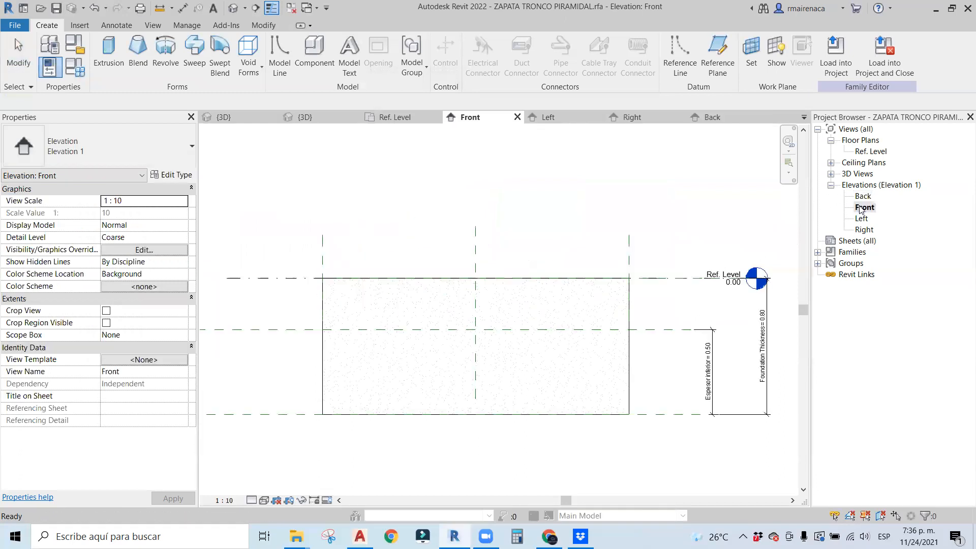
{"action": "double_click", "coordinate": [861, 218]}
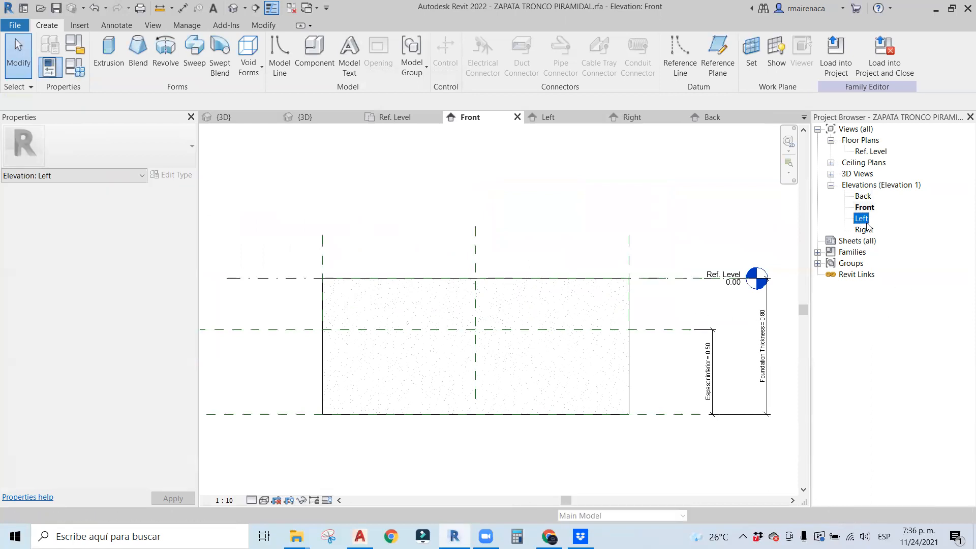
{"action": "left_click", "coordinate": [449, 114]}
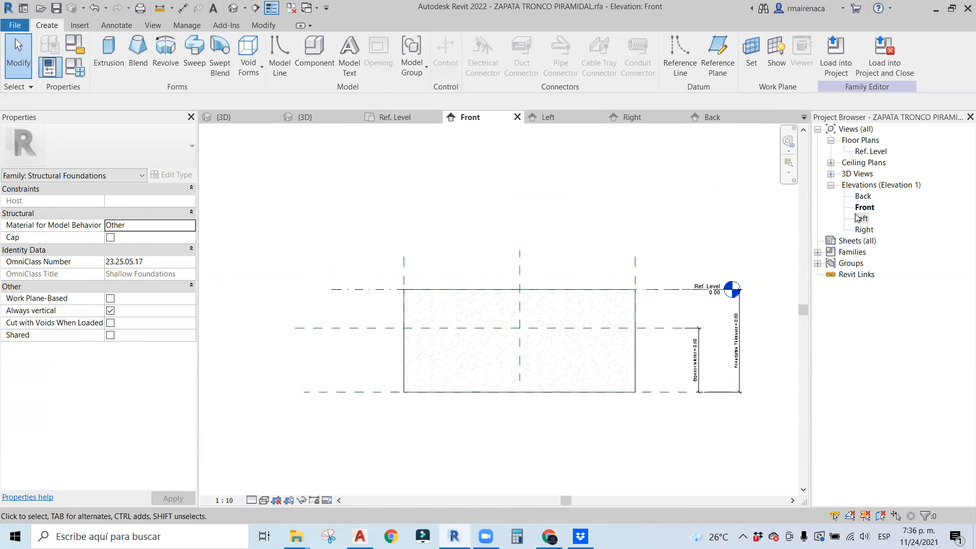
{"action": "left_click", "coordinate": [554, 117]}
{"action": "double_click", "coordinate": [864, 207]}
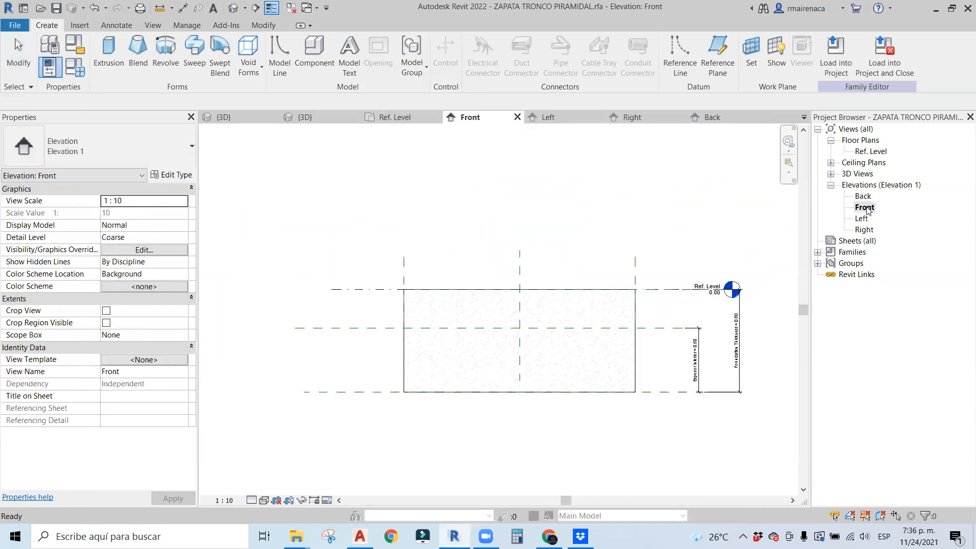
{"action": "double_click", "coordinate": [864, 196]}
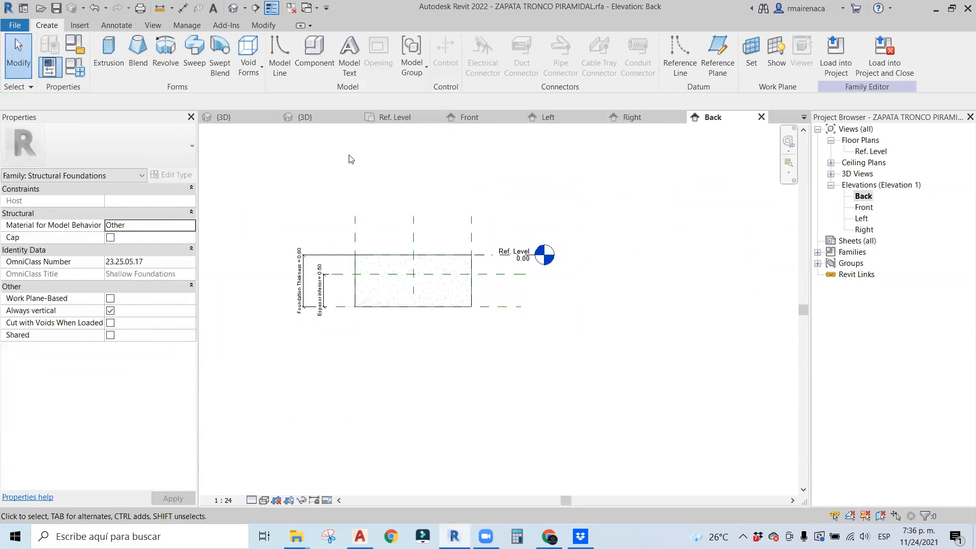
Close the inactive views and open the Ref. Level floor plan.
{"action": "left_click", "coordinate": [290, 8]}
{"action": "middle_click_drag", "start_coordinate": [468, 178], "coordinate": [503, 207]}
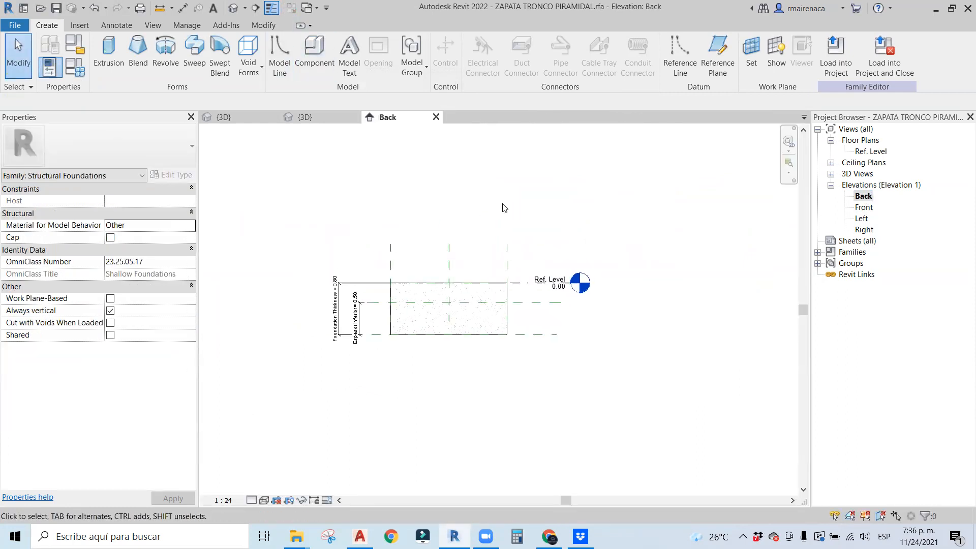
{"action": "scroll", "coordinate": [465, 264], "scroll_direction": "up", "scroll_amount": 2}
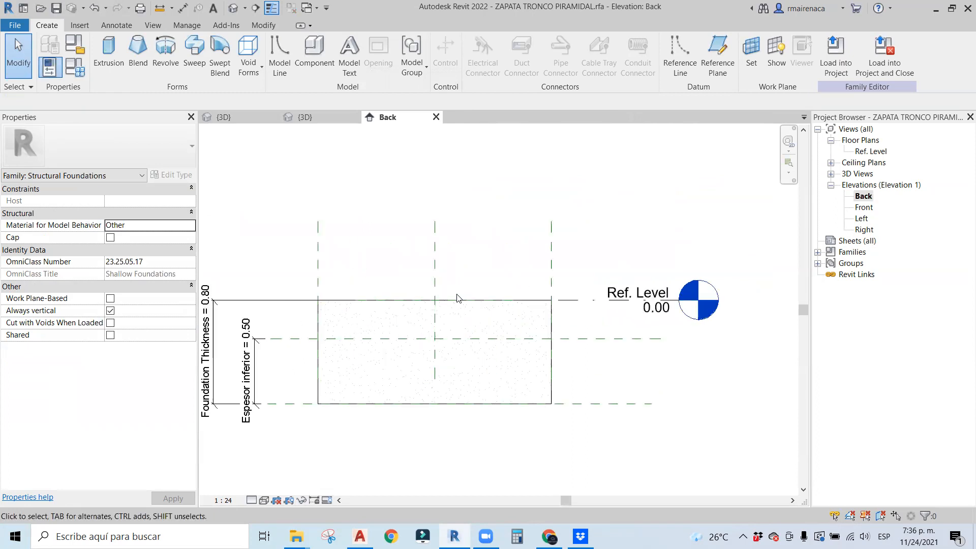
{"action": "double_click", "coordinate": [870, 151]}
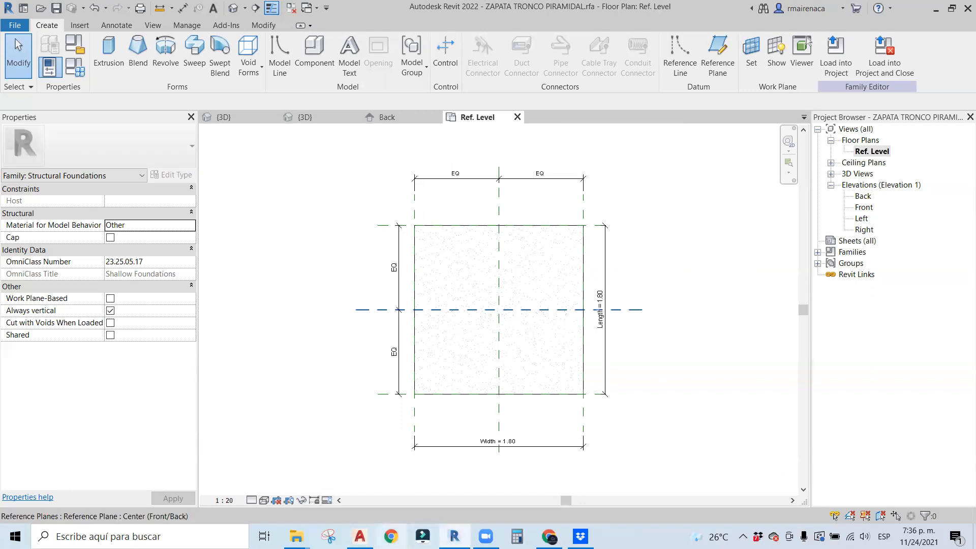
Switch to AutoCAD and move the footing rectangle straight down, leaving a gap below the column.
{"action": "left_click", "coordinate": [359, 536]}
{"action": "middle_click_drag", "start_coordinate": [399, 313], "coordinate": [337, 197]}
{"action": "left_click", "coordinate": [356, 239]}
{"action": "left_click", "coordinate": [325, 285]}
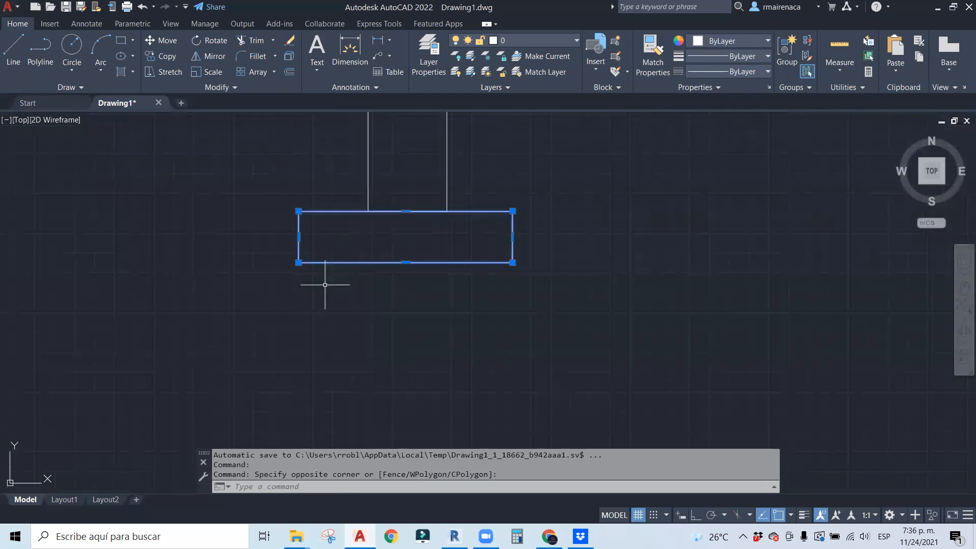
{"action": "type", "text": "m"}
{"action": "key", "text": "Return"}
{"action": "left_click", "coordinate": [329, 263]}
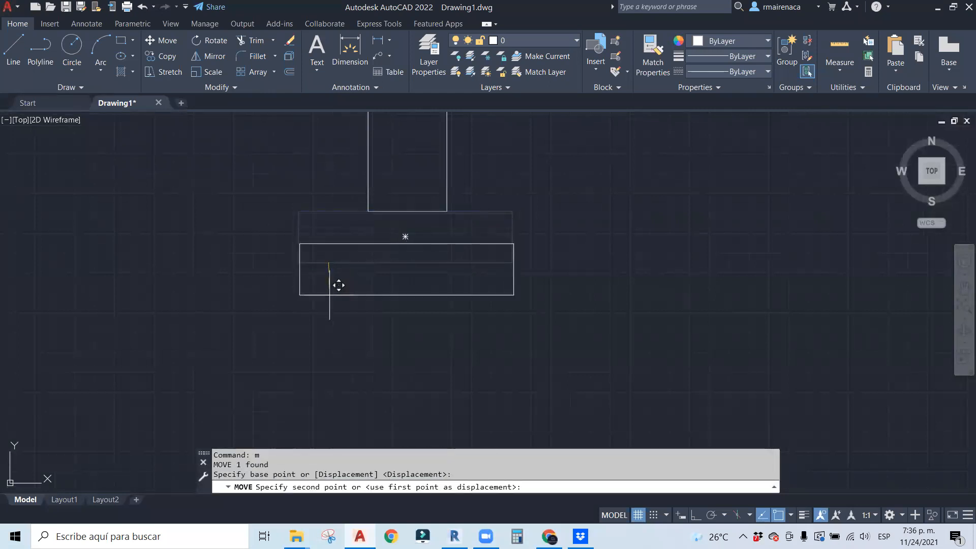
{"action": "key", "text": "F8"}
{"action": "left_click", "coordinate": [329, 294]}
{"action": "key", "text": "Escape"}
Draw two sloped lines joining the upper corners of the footing rectangle to the lower corners of the column.
{"action": "type", "text": "l"}
{"action": "key", "text": "Return"}
{"action": "scroll", "coordinate": [333, 235], "scroll_direction": "up", "scroll_amount": 4}
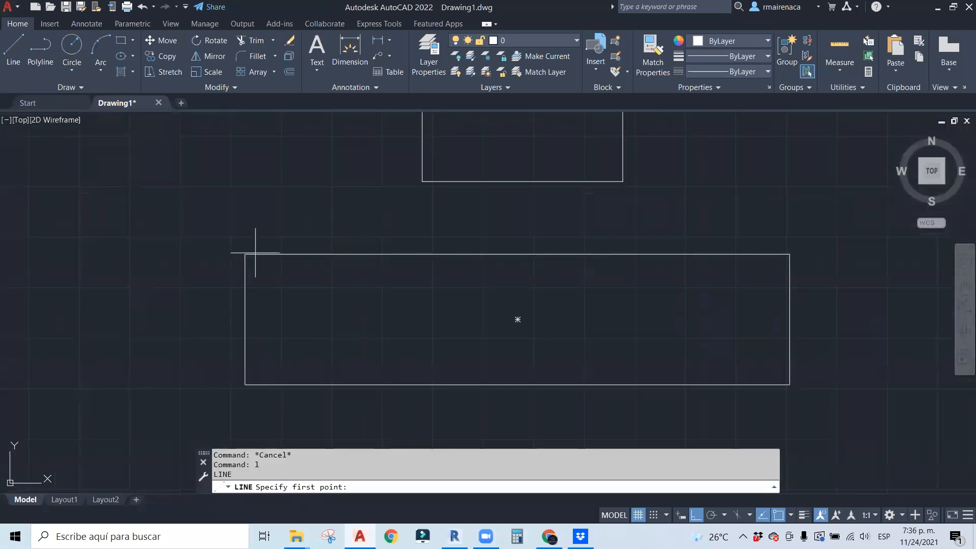
{"action": "left_click", "coordinate": [246, 255]}
{"action": "left_click", "coordinate": [422, 181]}
{"action": "key", "text": "Return"}
{"action": "key", "text": "Return"}
{"action": "left_click", "coordinate": [623, 181]}
{"action": "left_click", "coordinate": [788, 252]}
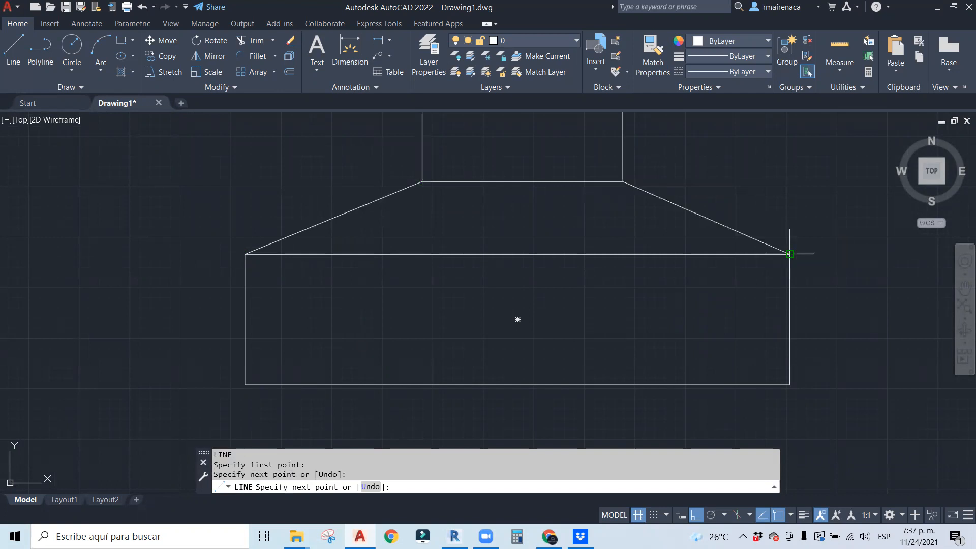
{"action": "key", "text": "Return"}
Highlight the column outline above the sloped footing, clear the selection, and return to the footing family in Revit.
{"action": "left_click", "coordinate": [359, 200]}
{"action": "left_click", "coordinate": [689, 148]}
{"action": "left_click", "coordinate": [671, 150]}
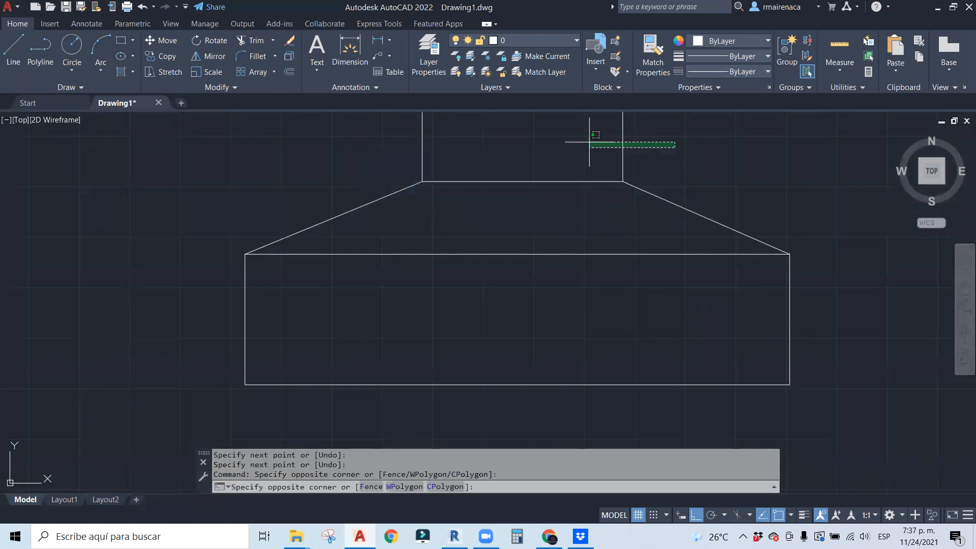
{"action": "left_click", "coordinate": [264, 181]}
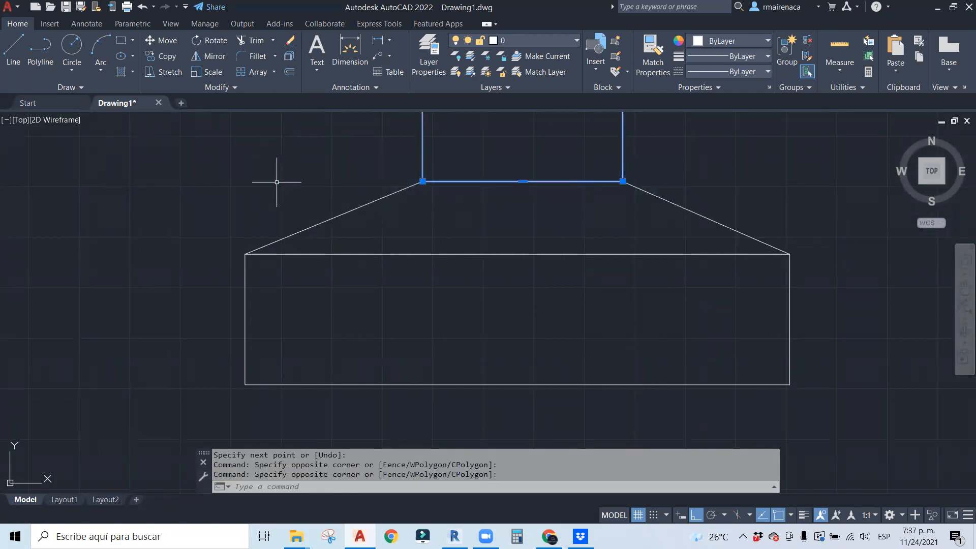
{"action": "left_click", "coordinate": [414, 152]}
{"action": "left_click", "coordinate": [681, 208]}
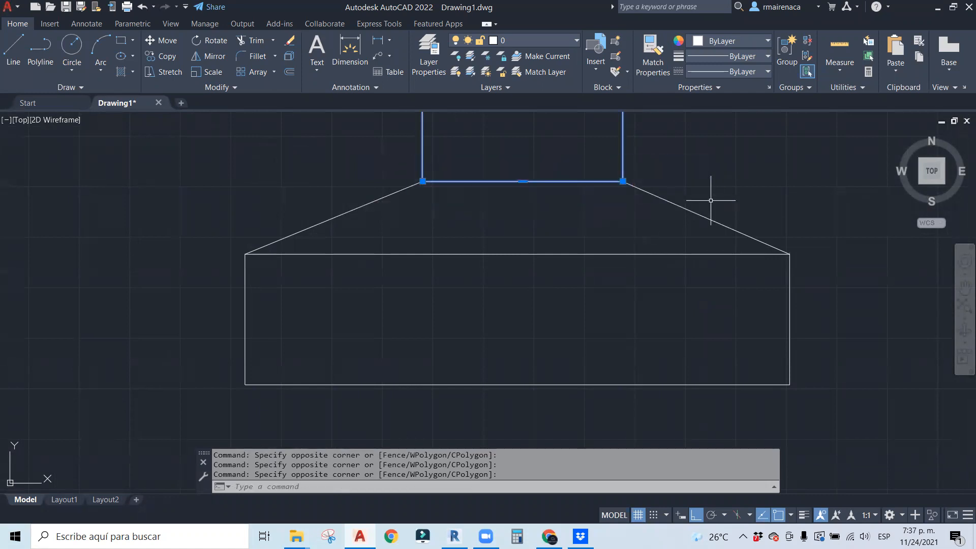
{"action": "key", "text": "Escape"}
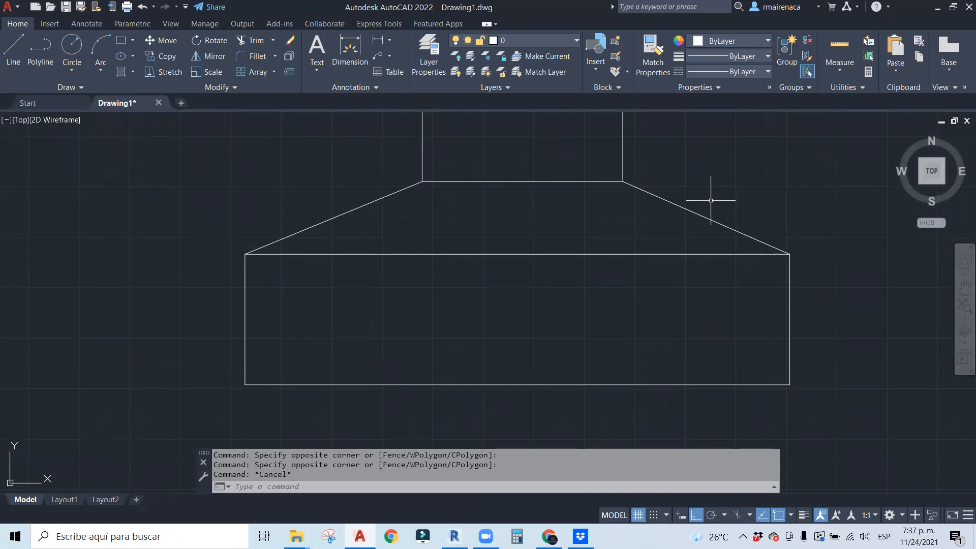
{"action": "left_click", "coordinate": [936, 11]}
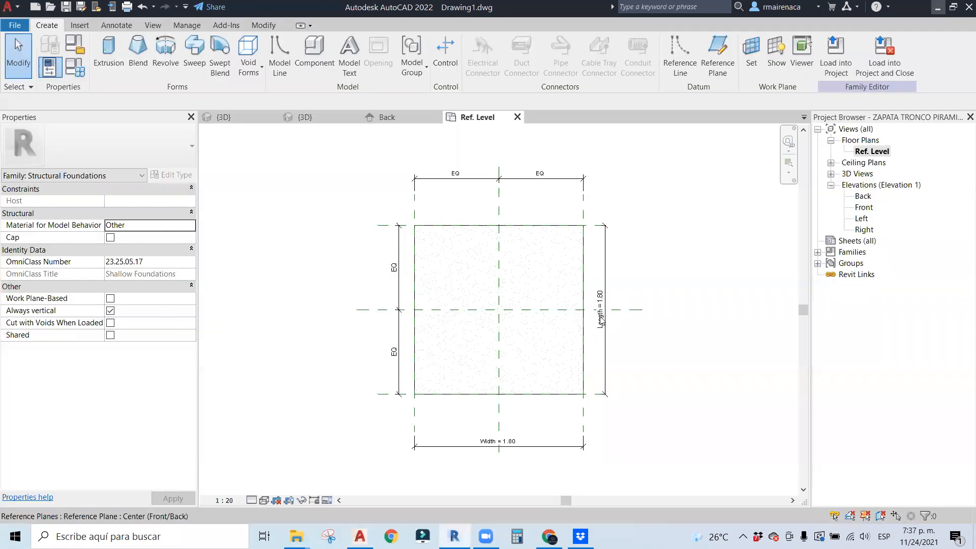
{"action": "key", "text": "Escape"}
{"action": "key", "text": "r"}
{"action": "key", "text": "p"}
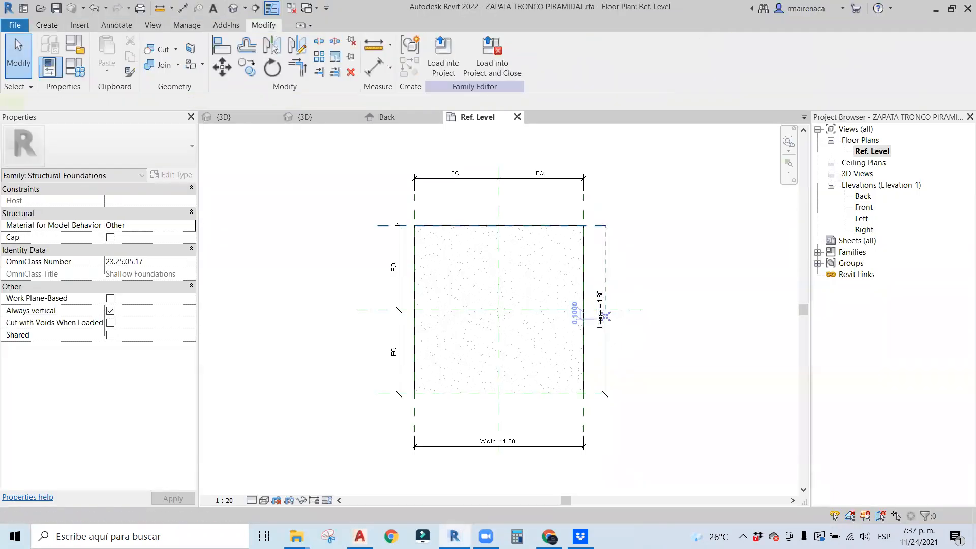
{"action": "key", "text": "Escape"}
Draw a vertical reference plane in the empty area about 2.54 m to the right of the footing.
{"action": "scroll", "coordinate": [539, 315], "scroll_direction": "up", "scroll_amount": 1}
{"action": "middle_click_drag", "start_coordinate": [430, 281], "coordinate": [395, 278]}
{"action": "scroll", "coordinate": [423, 281], "scroll_direction": "down", "scroll_amount": 1}
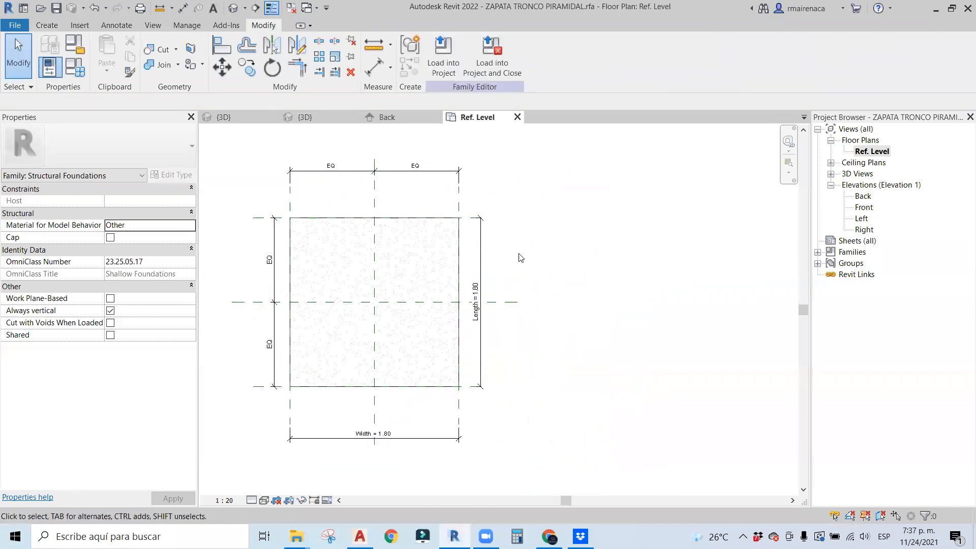
{"action": "scroll", "coordinate": [625, 272], "scroll_direction": "down", "scroll_amount": 1}
{"action": "middle_click_drag", "start_coordinate": [625, 272], "coordinate": [546, 275]}
{"action": "key", "text": "r"}
{"action": "key", "text": "p"}
{"action": "left_click", "coordinate": [519, 195]}
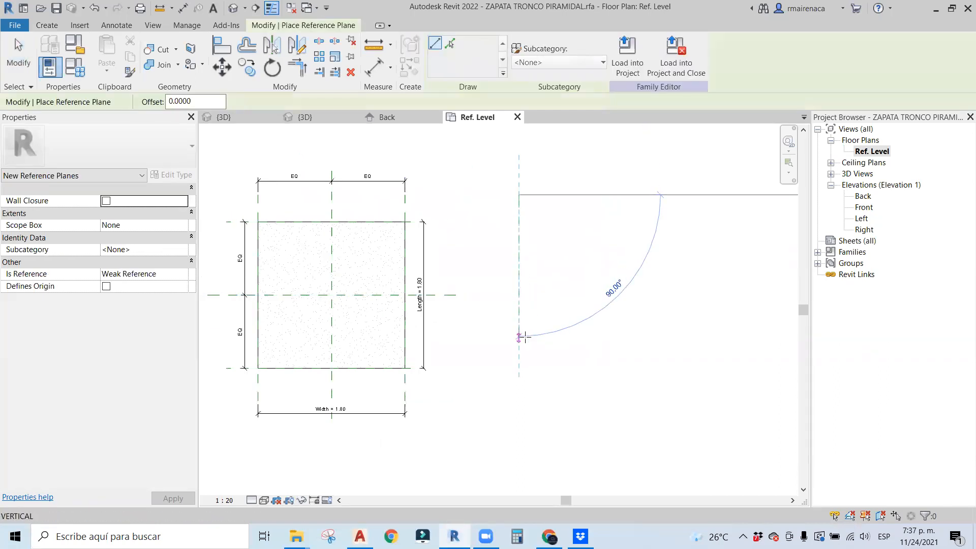
{"action": "key", "text": "Escape"}
{"action": "left_click", "coordinate": [613, 181]}
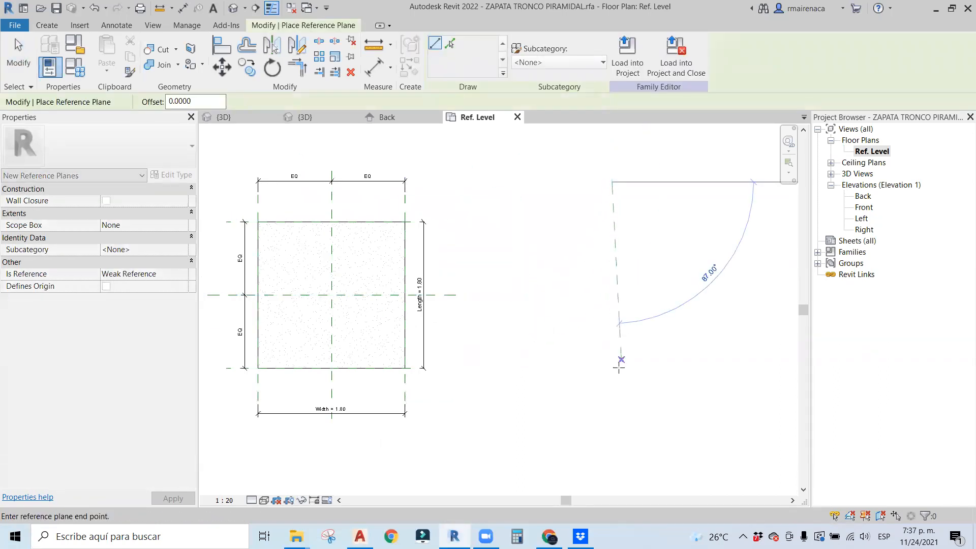
{"action": "left_click", "coordinate": [614, 386]}
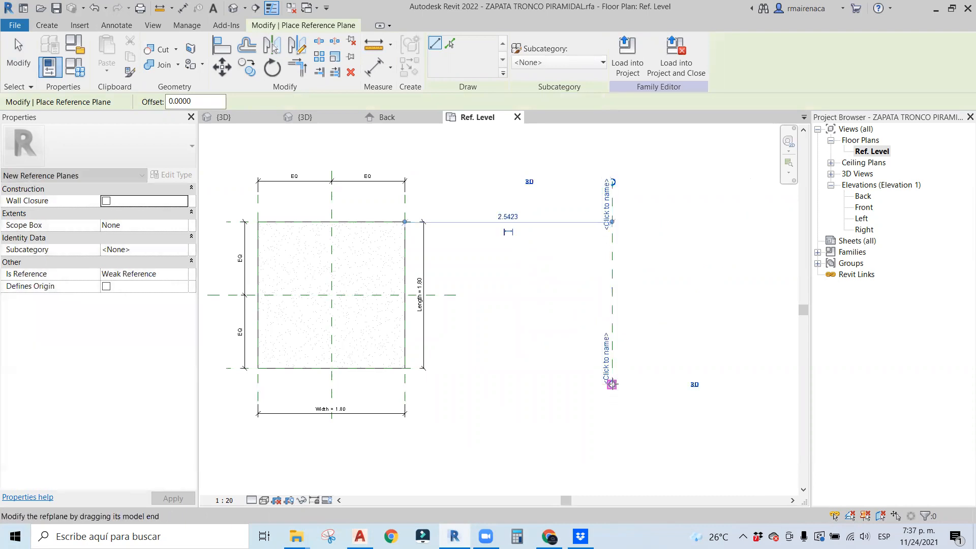
Draw a horizontal reference plane across the new vertical one, in line with the footing's Center (Front/Back) plane.
{"action": "left_click", "coordinate": [513, 295]}
{"action": "left_click", "coordinate": [722, 302]}
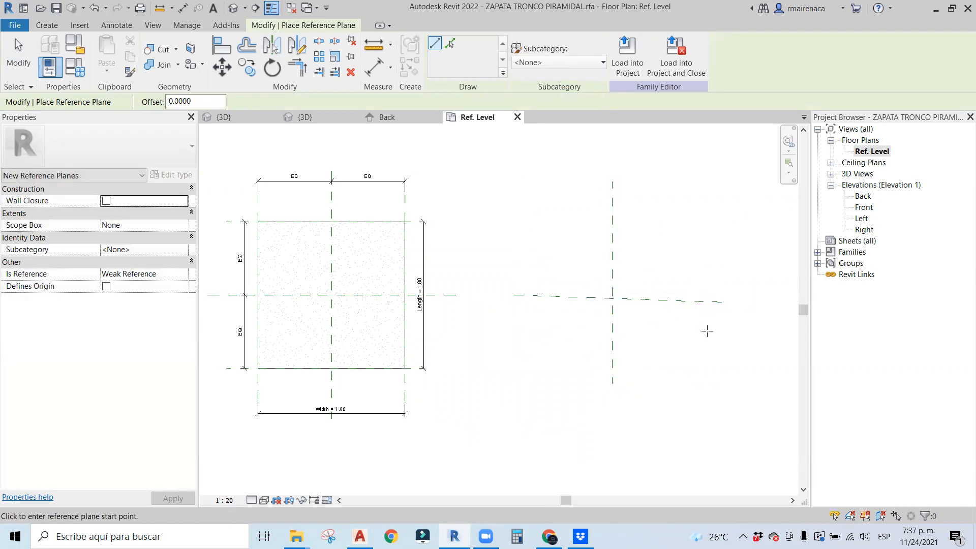
{"action": "key", "text": "ctrl+z"}
{"action": "left_click", "coordinate": [534, 295]}
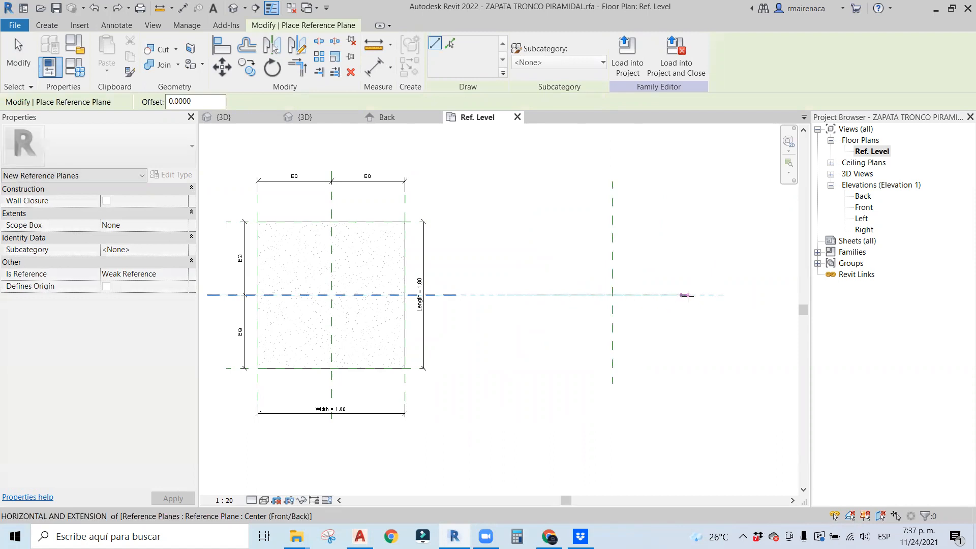
{"action": "left_click", "coordinate": [687, 295]}
{"action": "key", "text": "Escape"}
{"action": "key", "text": "Escape"}
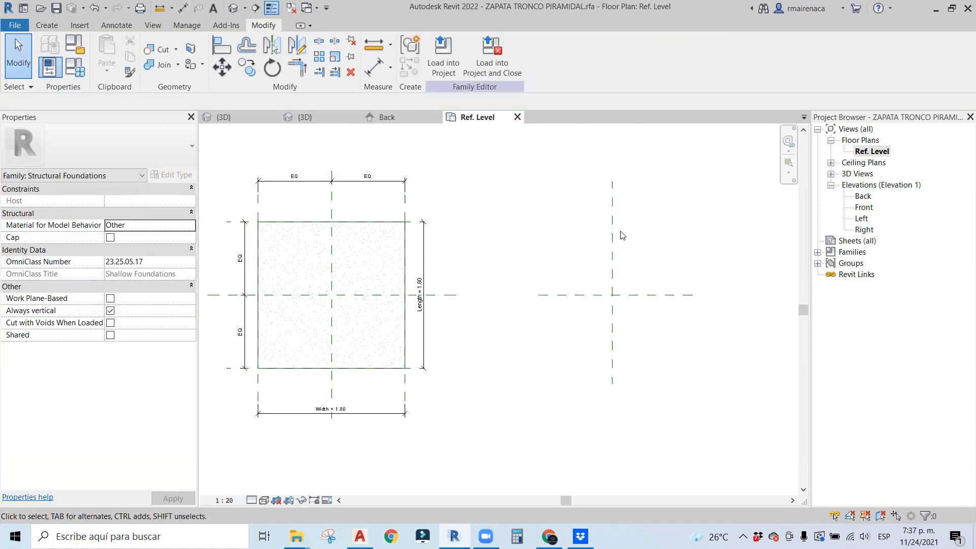
Highlight the footing's horizontal and vertical centre planes in turn, clearing the selection each time.
{"action": "left_click", "coordinate": [442, 298]}
{"action": "key", "text": "Escape"}
{"action": "left_click", "coordinate": [329, 210]}
{"action": "key", "text": "Escape"}
Draw two vertical reference planes about 1.33 m apart, one on each side of the practice cross's vertical plane.
{"action": "scroll", "coordinate": [671, 275], "scroll_direction": "up", "scroll_amount": 3}
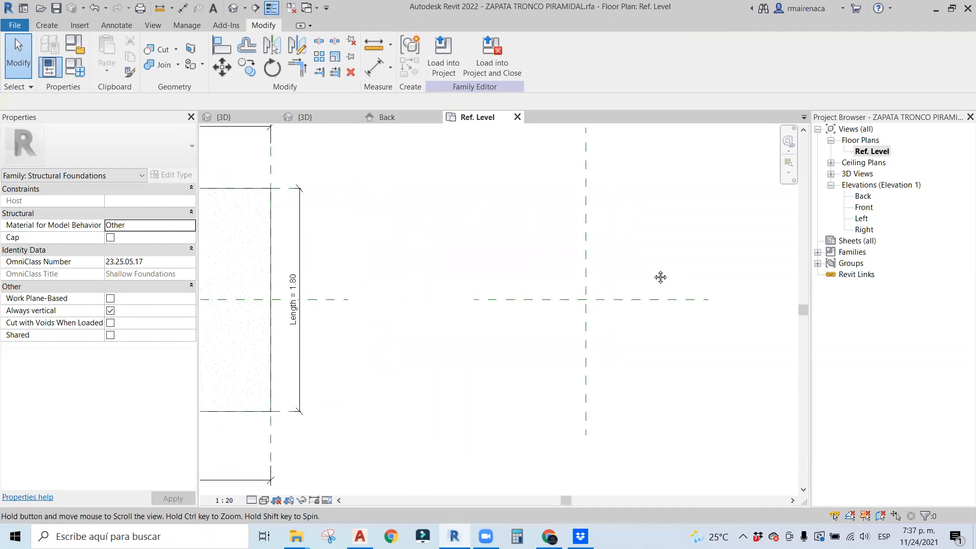
{"action": "key", "text": "p"}
{"action": "left_click", "coordinate": [507, 210]}
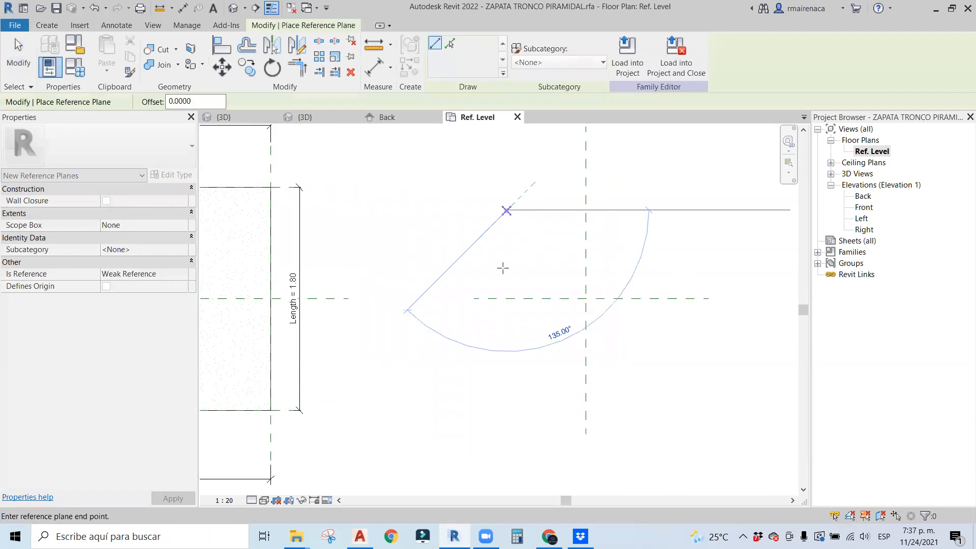
{"action": "left_click", "coordinate": [507, 389]}
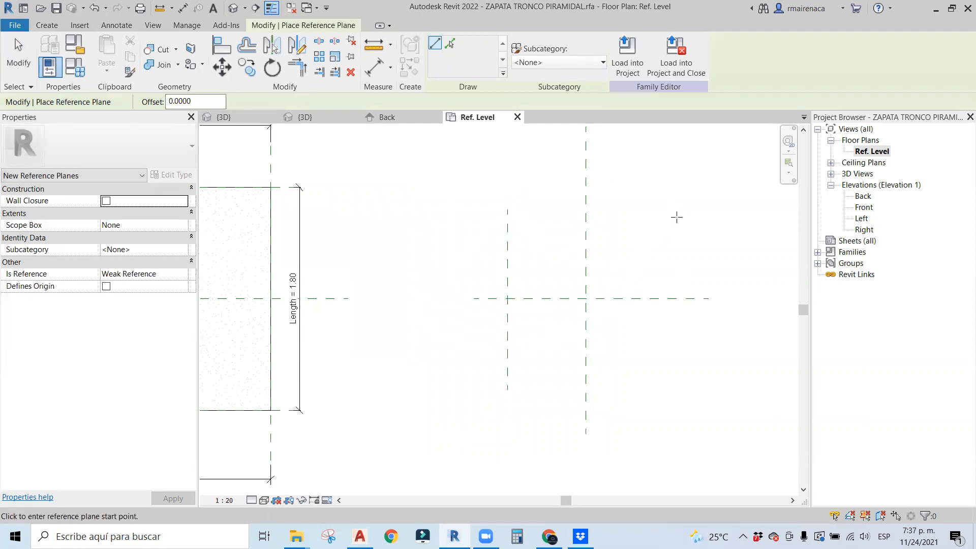
{"action": "left_click", "coordinate": [672, 210]}
{"action": "left_click", "coordinate": [672, 388]}
Draw two horizontal reference planes about 1.40 m apart, one below and one above the practice cross's horizontal plane.
{"action": "left_click", "coordinate": [456, 382]}
{"action": "left_click", "coordinate": [748, 383]}
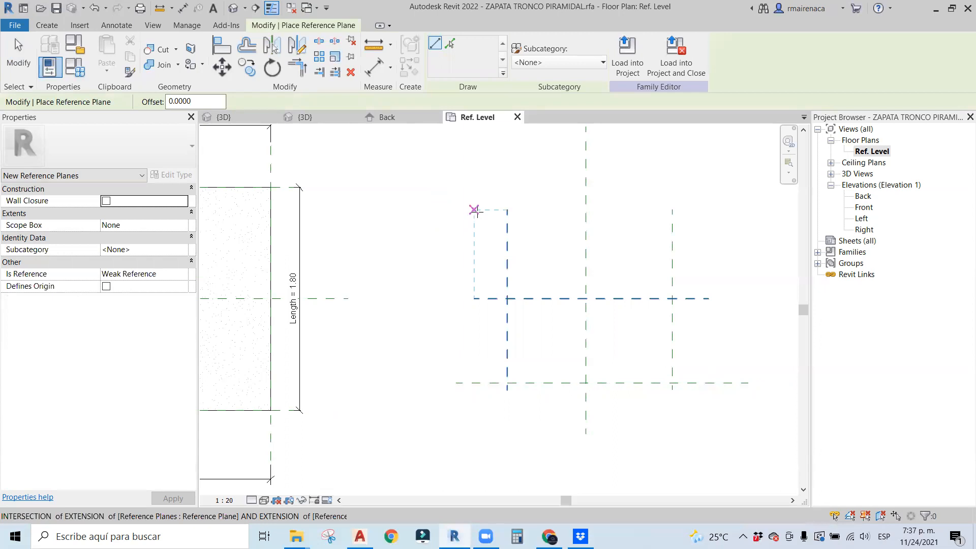
{"action": "left_click", "coordinate": [473, 209]}
{"action": "left_click", "coordinate": [700, 209]}
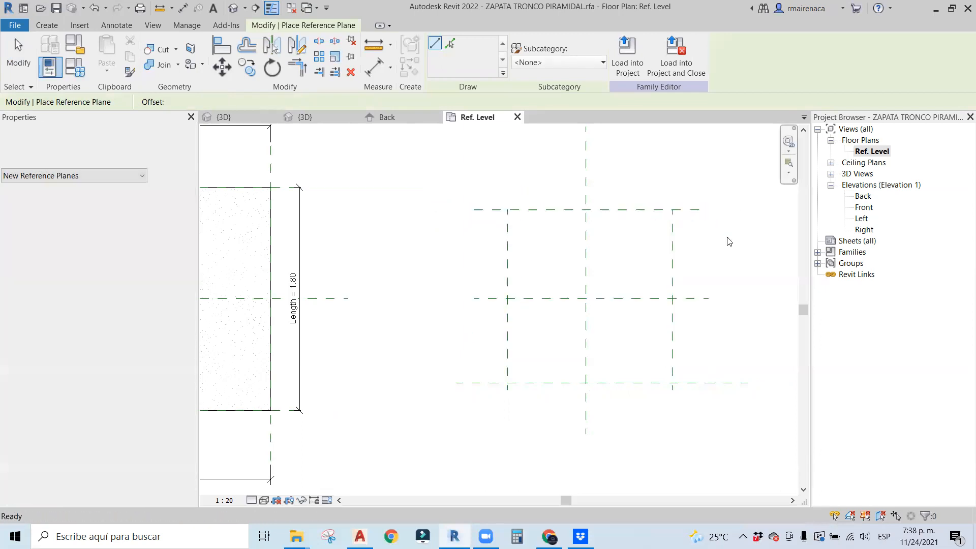
{"action": "key", "text": "Escape"}
{"action": "key", "text": "Escape"}
{"action": "scroll", "coordinate": [635, 262], "scroll_direction": "down", "scroll_amount": 1}
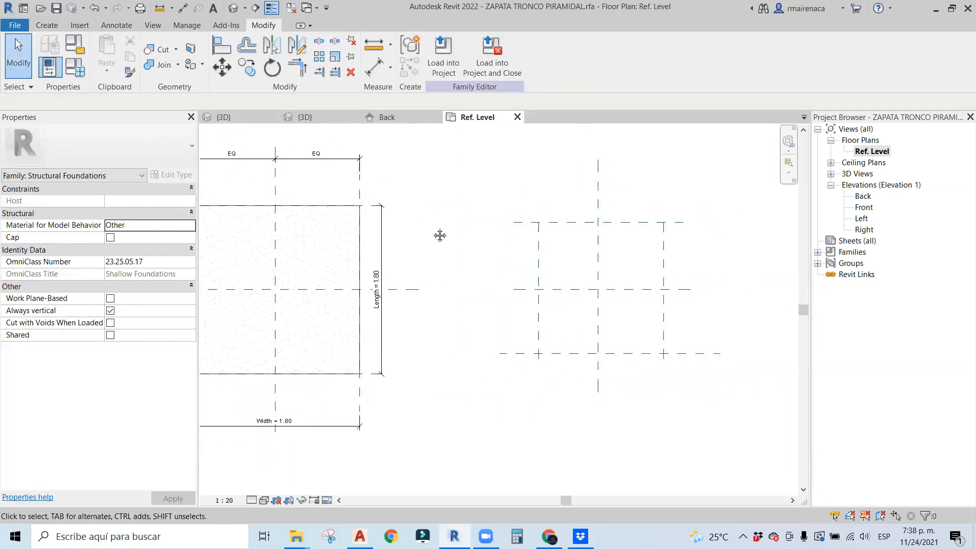
Dimension the three horizontal practice planes in one aligned chain and constrain their spacing to be equal.
{"action": "middle_click_drag", "start_coordinate": [439, 235], "coordinate": [449, 233]}
{"action": "key", "text": "d"}
{"action": "key", "text": "i"}
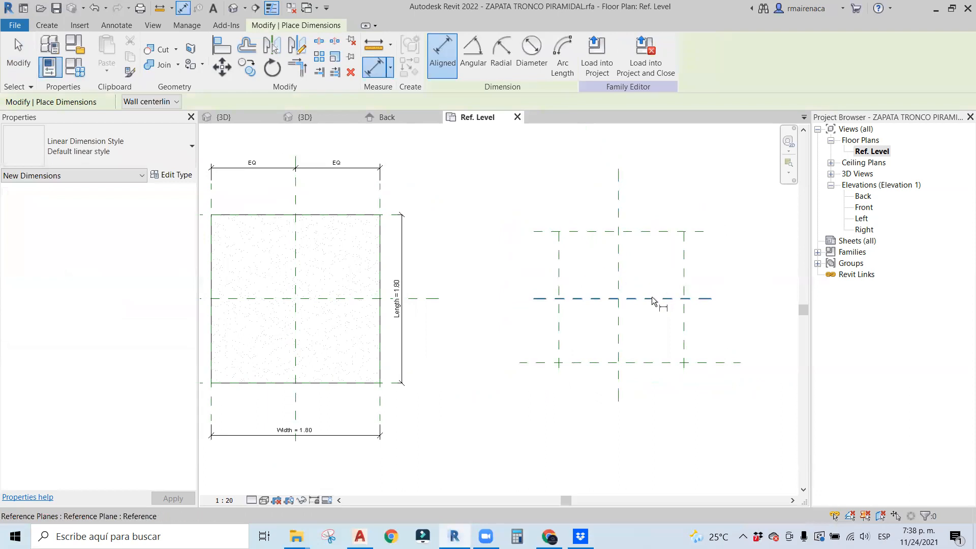
{"action": "left_click", "coordinate": [651, 297]}
{"action": "left_click", "coordinate": [696, 231]}
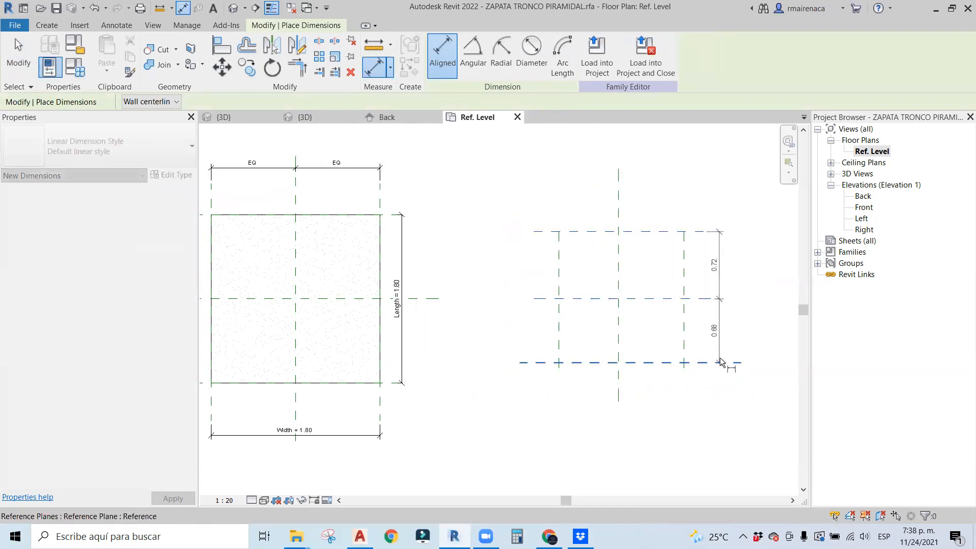
{"action": "left_click", "coordinate": [720, 361]}
{"action": "middle_click_drag", "start_coordinate": [720, 362], "coordinate": [580, 345]}
{"action": "left_click", "coordinate": [633, 281]}
{"action": "left_click", "coordinate": [655, 282]}
Dimension the three vertical practice planes in one aligned chain above them and constrain their spacing to be equal.
{"action": "left_click", "coordinate": [477, 253]}
{"action": "left_click", "coordinate": [419, 241]}
{"action": "left_click", "coordinate": [546, 242]}
{"action": "middle_click_drag", "start_coordinate": [549, 244], "coordinate": [555, 320]}
{"action": "left_click", "coordinate": [508, 189]}
{"action": "left_click", "coordinate": [481, 166]}
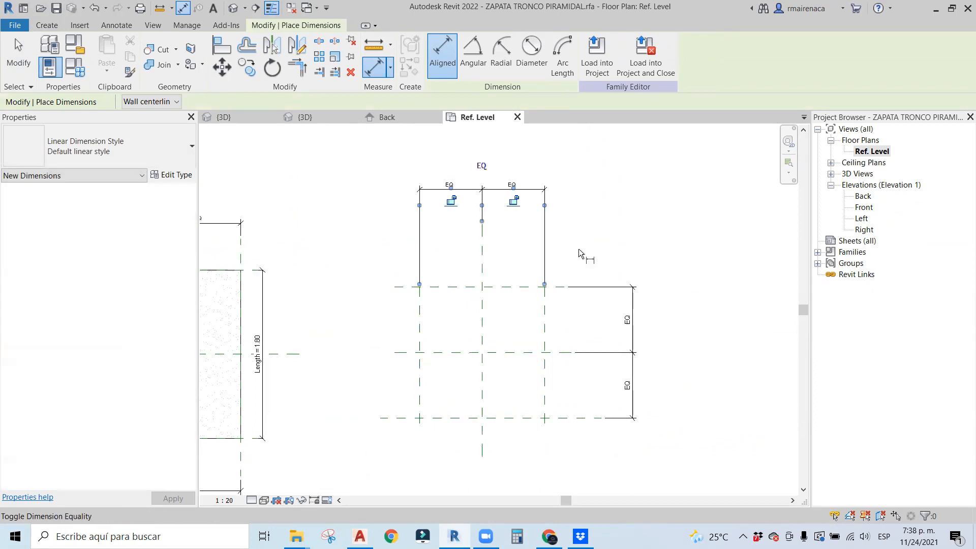
{"action": "key", "text": "Escape"}
{"action": "key", "text": "Escape"}
Try to move the right-hand vertical practice plane outward to test the equality constraint.
{"action": "left_click", "coordinate": [544, 308]}
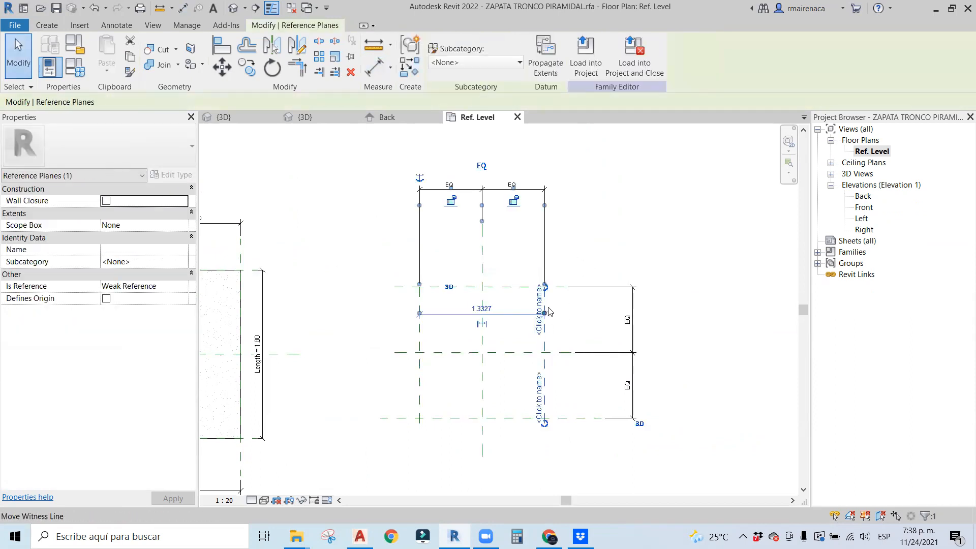
{"action": "key", "text": "Escape"}
{"action": "left_click", "coordinate": [545, 336]}
{"action": "scroll", "coordinate": [548, 320], "scroll_direction": "up", "scroll_amount": 2}
{"action": "mouse_move", "coordinate": [543, 354]}
{"action": "left_mouse_down"}
{"action": "mouse_move", "coordinate": [636, 355]}
{"action": "mouse_move", "coordinate": [558, 348]}
{"action": "left_mouse_up"}
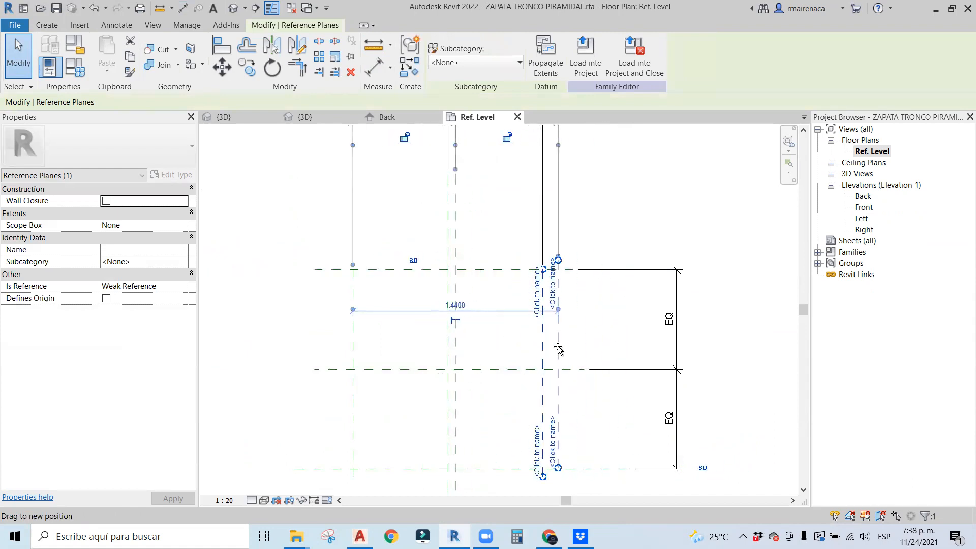
{"action": "key", "text": "Escape"}
{"action": "key", "text": "Escape"}
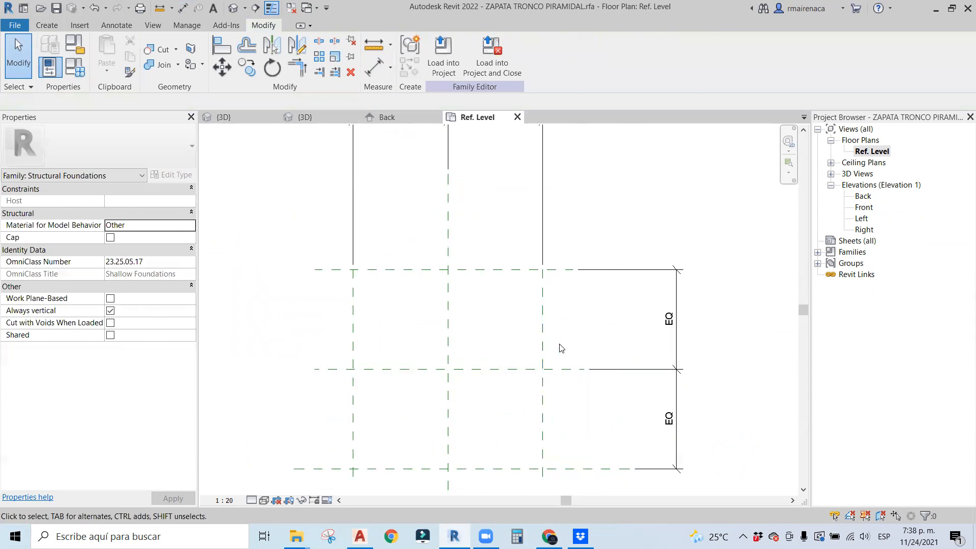
Add an overall aligned dimension between the two outer vertical practice planes, above the equality dimension.
{"action": "scroll", "coordinate": [542, 341], "scroll_direction": "down", "scroll_amount": 2}
{"action": "left_click_drag", "start_coordinate": [663, 447], "coordinate": [718, 293]}
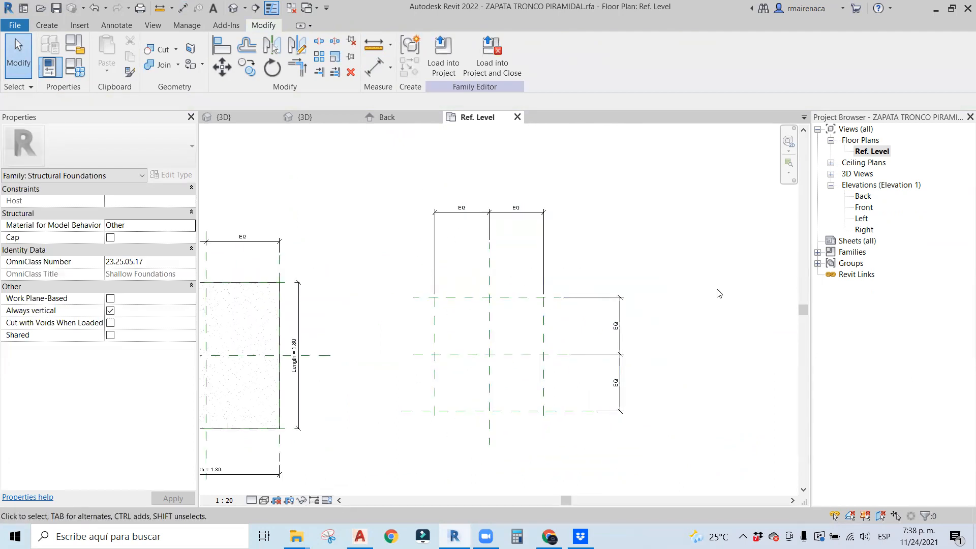
{"action": "key", "text": "d"}
{"action": "key", "text": "i"}
{"action": "left_click", "coordinate": [434, 322]}
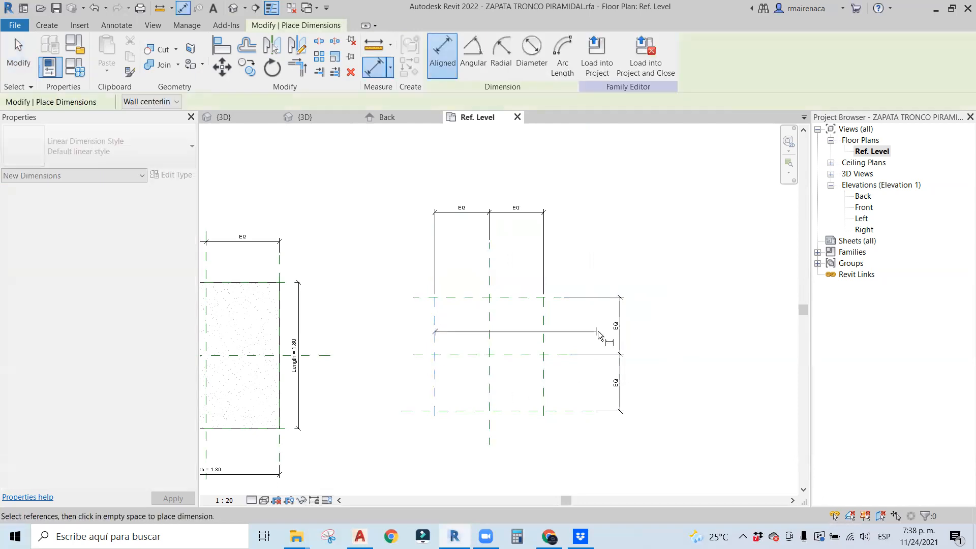
{"action": "left_click", "coordinate": [548, 333]}
{"action": "left_click", "coordinate": [563, 181]}
{"action": "key", "text": "Escape"}
{"action": "key", "text": "Escape"}
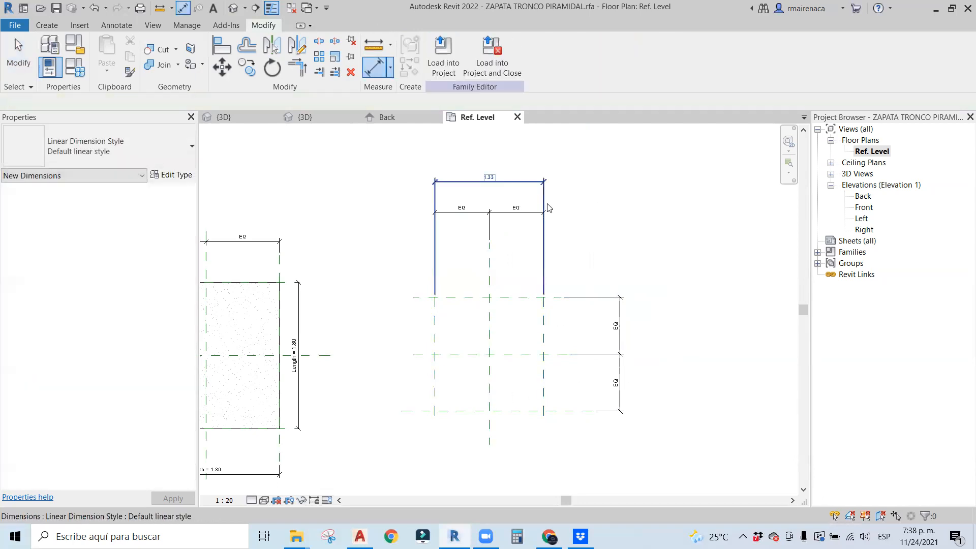
Set the overall distance between the outer vertical practice planes to 2 m.
{"action": "left_click", "coordinate": [544, 319]}
{"action": "left_click", "coordinate": [488, 172]}
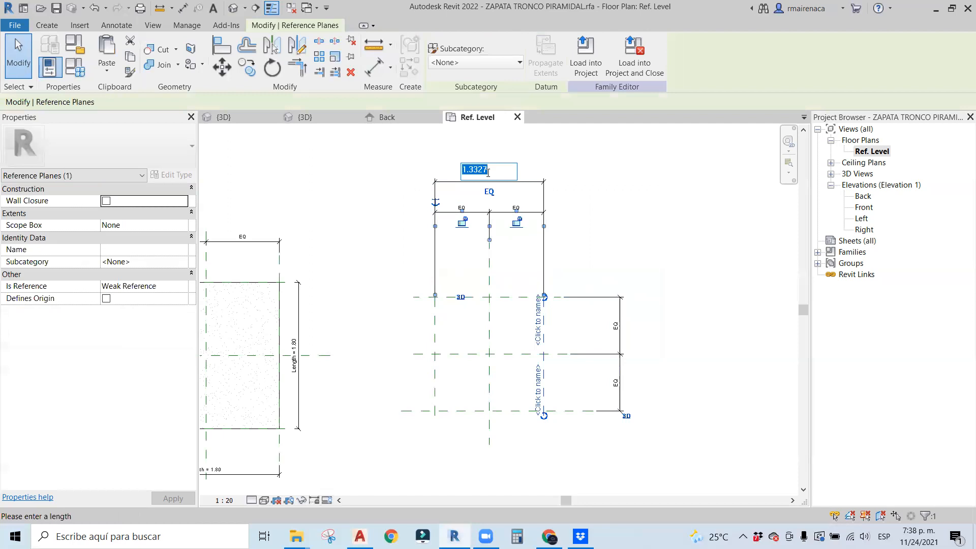
{"action": "type", "text": "2"}
{"action": "key", "text": "Return"}
{"action": "key", "text": "Escape"}
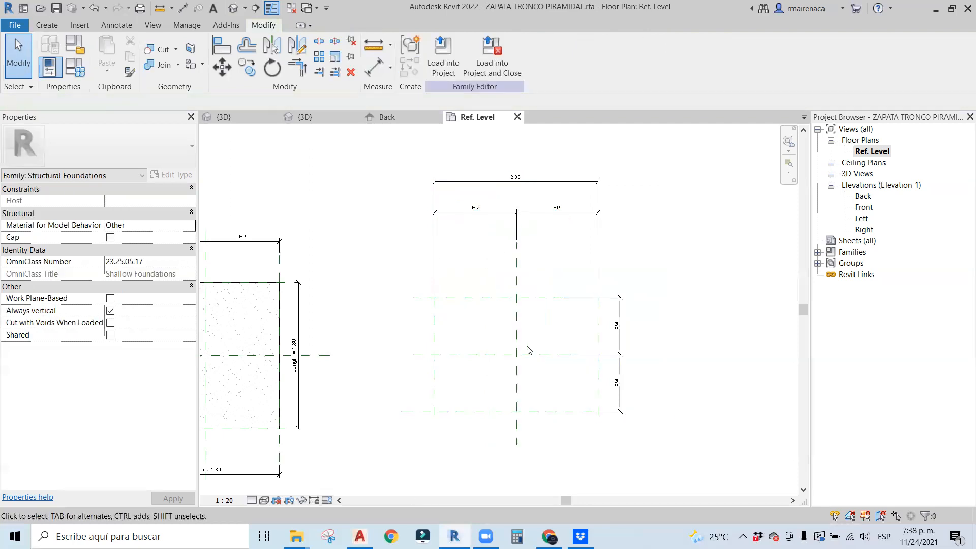
Delete all the practice reference planes and their dimensions beside the footing.
{"action": "left_click_drag", "start_coordinate": [630, 165], "coordinate": [406, 425]}
{"action": "scroll", "coordinate": [344, 384], "scroll_direction": "down", "scroll_amount": 1}
{"action": "middle_click_drag", "start_coordinate": [344, 387], "coordinate": [593, 347]}
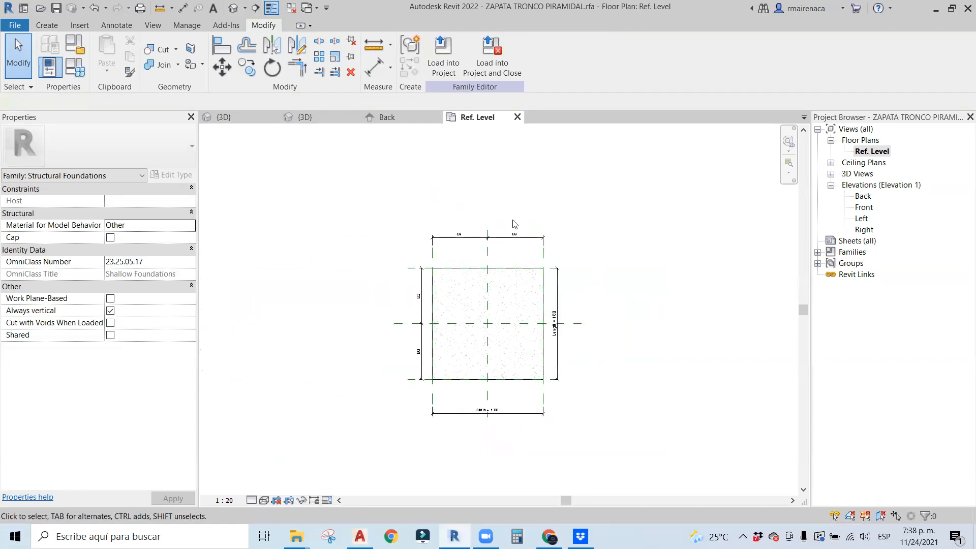
{"action": "scroll", "coordinate": [513, 223], "scroll_direction": "up", "scroll_amount": 4}
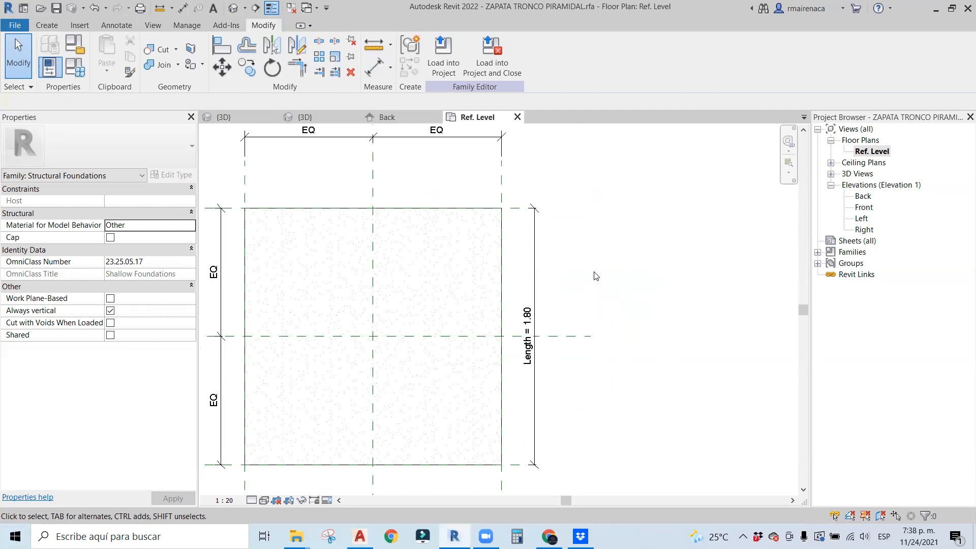
{"action": "scroll", "coordinate": [594, 275], "scroll_direction": "down", "scroll_amount": 2}
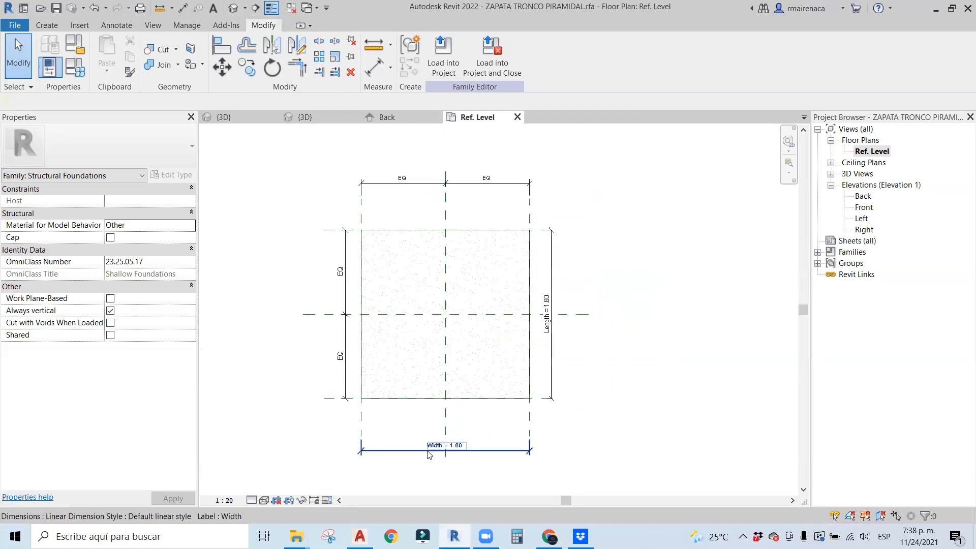
Draw two horizontal reference planes inside the footing, one below and one above its horizontal centre plane.
{"action": "scroll", "coordinate": [426, 454], "scroll_direction": "up", "scroll_amount": 3}
{"action": "middle_click_drag", "start_coordinate": [416, 411], "coordinate": [417, 458]}
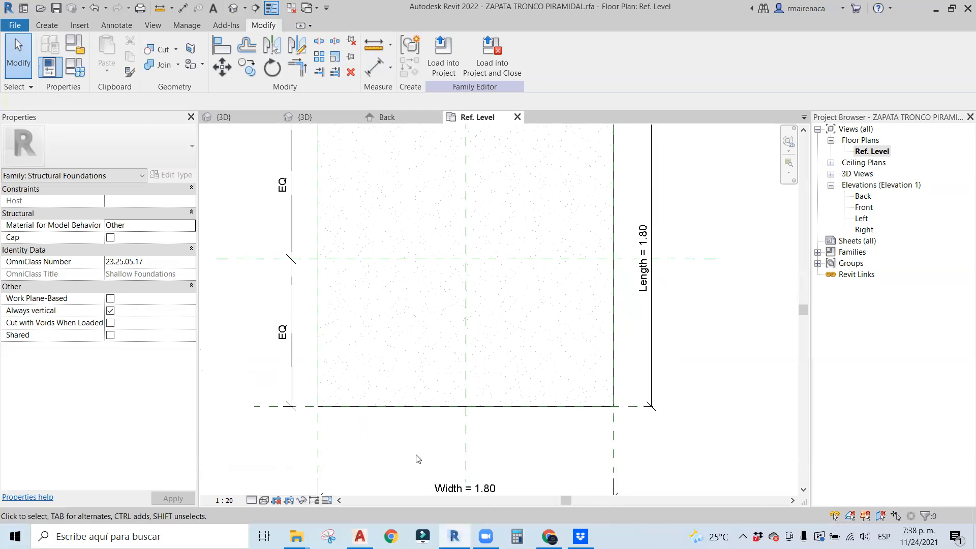
{"action": "key", "text": "r"}
{"action": "key", "text": "p"}
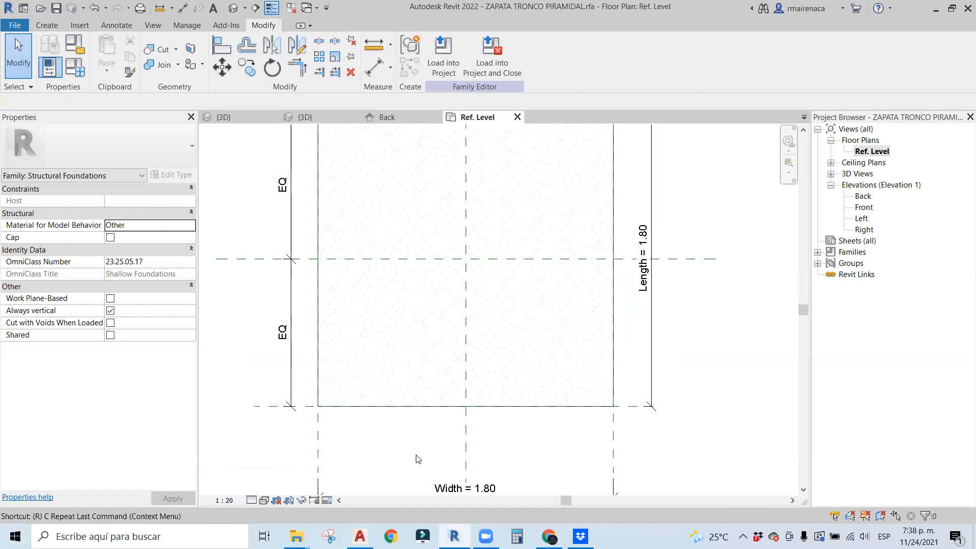
{"action": "scroll", "coordinate": [447, 394], "scroll_direction": "down", "scroll_amount": 1}
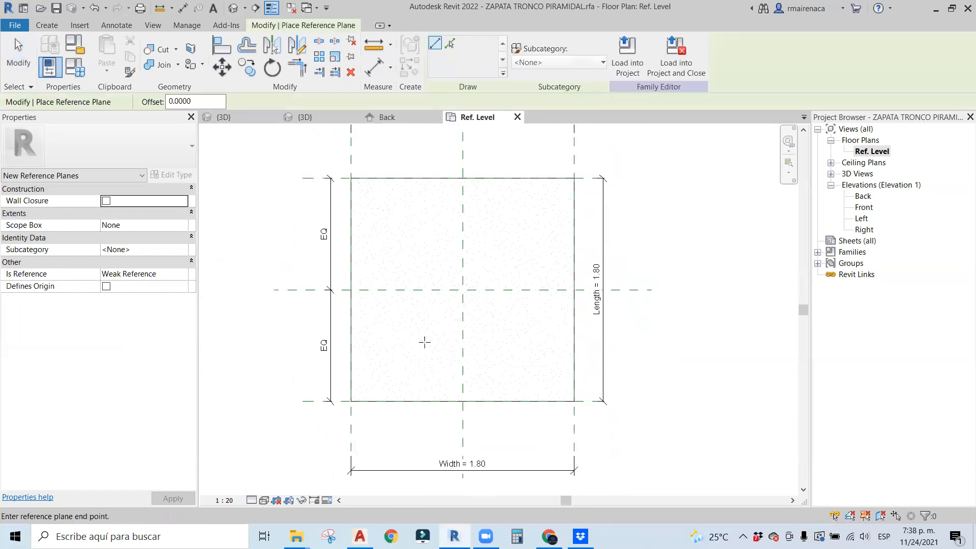
{"action": "left_click", "coordinate": [417, 345]}
{"action": "left_click", "coordinate": [523, 344]}
{"action": "left_click", "coordinate": [417, 225]}
{"action": "left_click", "coordinate": [516, 225]}
Draw two vertical reference planes inside the footing, one on each side of its vertical centre plane, crossing the inner horizontal planes.
{"action": "left_click", "coordinate": [427, 364]}
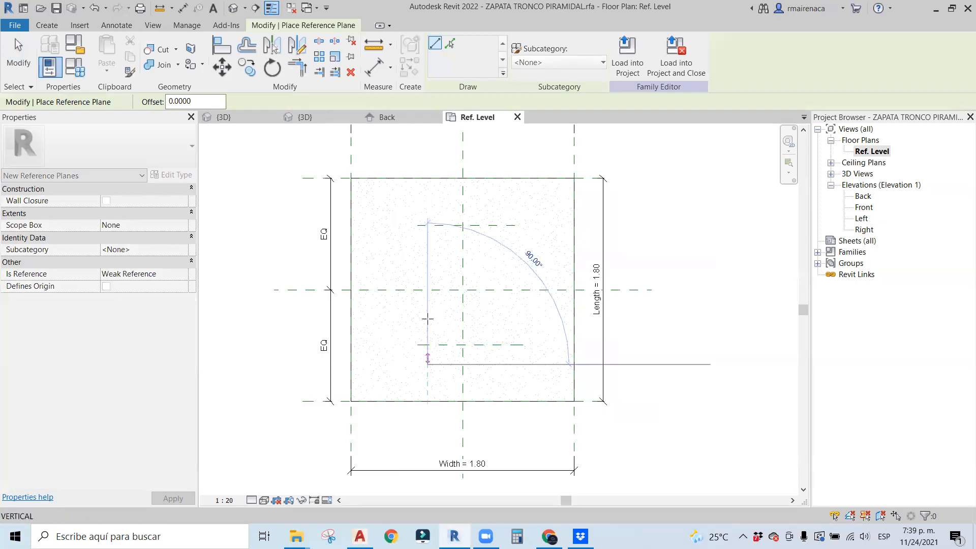
{"action": "left_click", "coordinate": [427, 198]}
{"action": "left_click", "coordinate": [506, 363]}
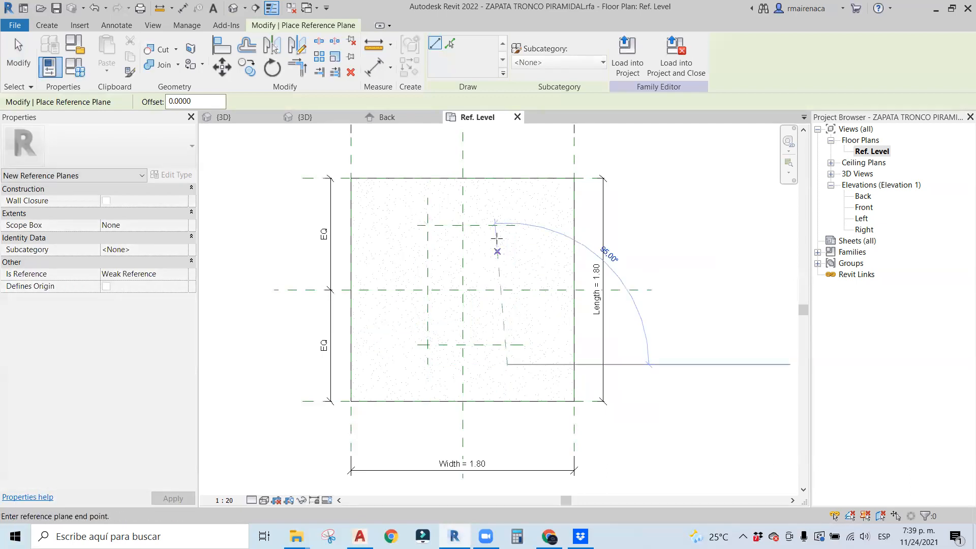
{"action": "left_click", "coordinate": [507, 198]}
{"action": "key", "text": "Escape"}
{"action": "key", "text": "Escape"}
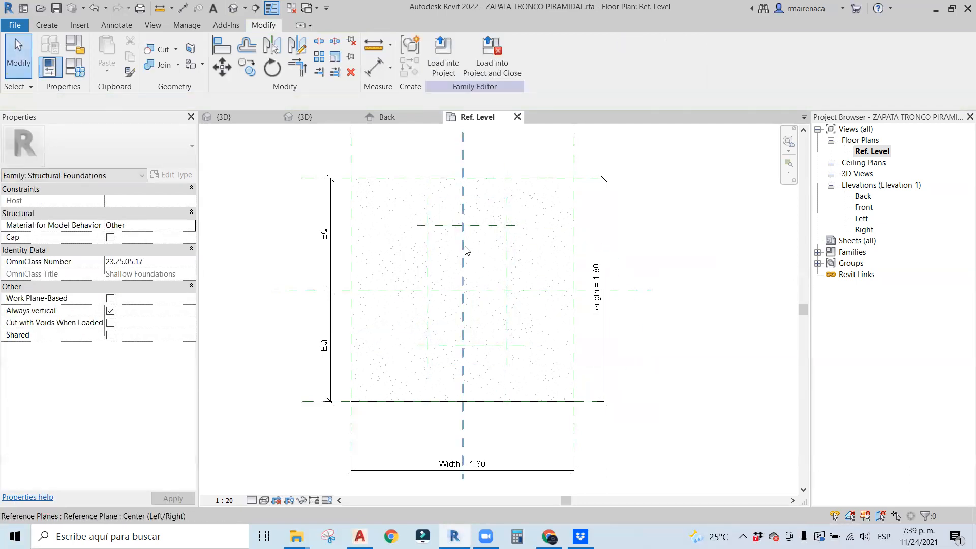
{"action": "scroll", "coordinate": [434, 242], "scroll_direction": "up", "scroll_amount": 2}
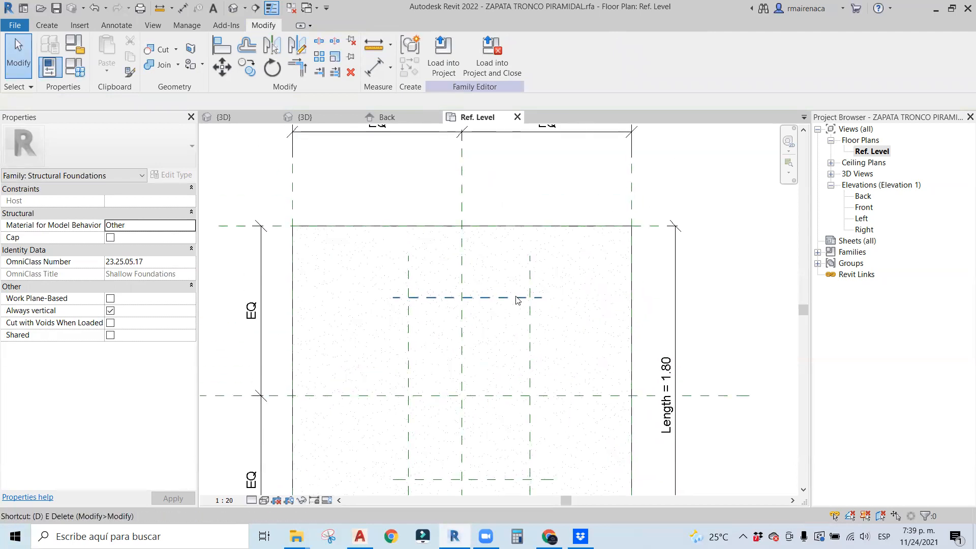
Try to dimension the two inner vertical planes against the vertical centre plane with equal spacing.
{"action": "key", "text": "i"}
{"action": "left_click", "coordinate": [408, 285]}
{"action": "left_click", "coordinate": [534, 287]}
{"action": "left_click", "coordinate": [542, 193]}
{"action": "left_click", "coordinate": [469, 145]}
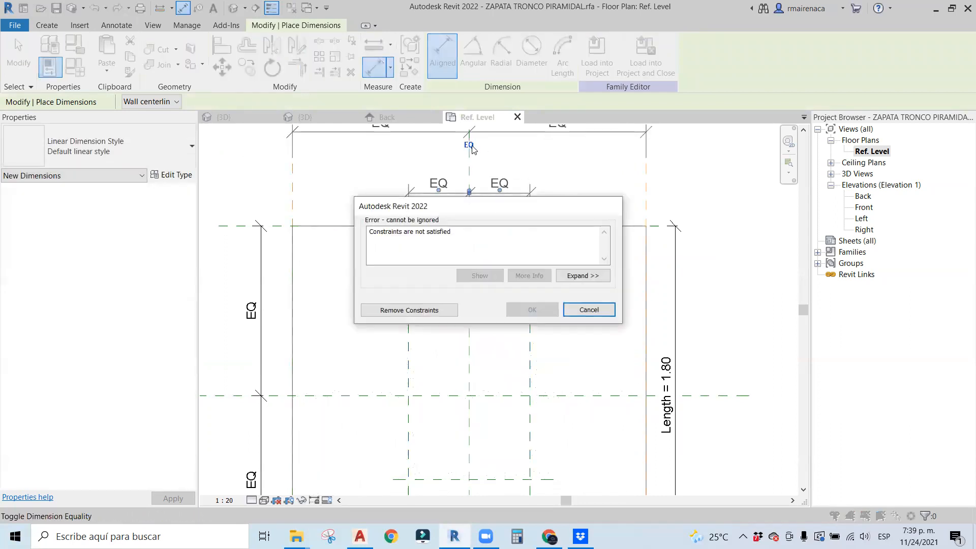
{"action": "left_click", "coordinate": [584, 308]}
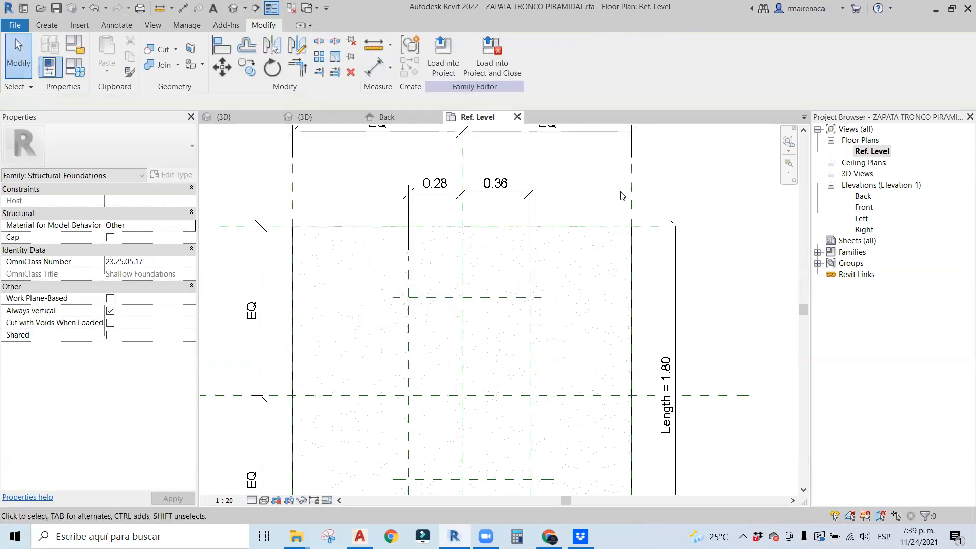
Delete the dimension string linking the inner vertical planes to the vertical centre plane.
{"action": "scroll", "coordinate": [624, 204], "scroll_direction": "down", "scroll_amount": 2}
{"action": "middle_click_drag", "start_coordinate": [627, 218], "coordinate": [470, 239]}
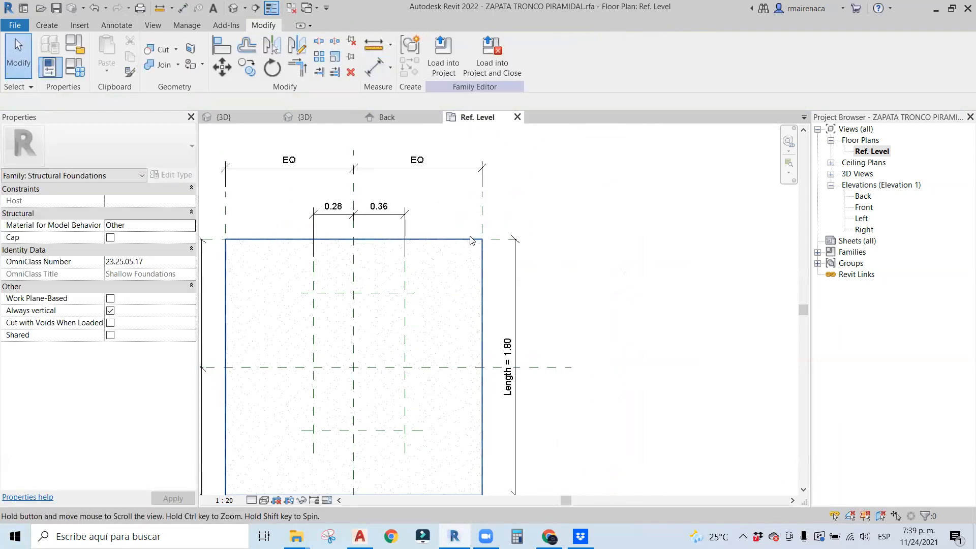
{"action": "left_click", "coordinate": [482, 211]}
{"action": "scroll", "coordinate": [393, 230], "scroll_direction": "up", "scroll_amount": 1}
{"action": "left_click", "coordinate": [394, 230]}
{"action": "left_click", "coordinate": [386, 211]}
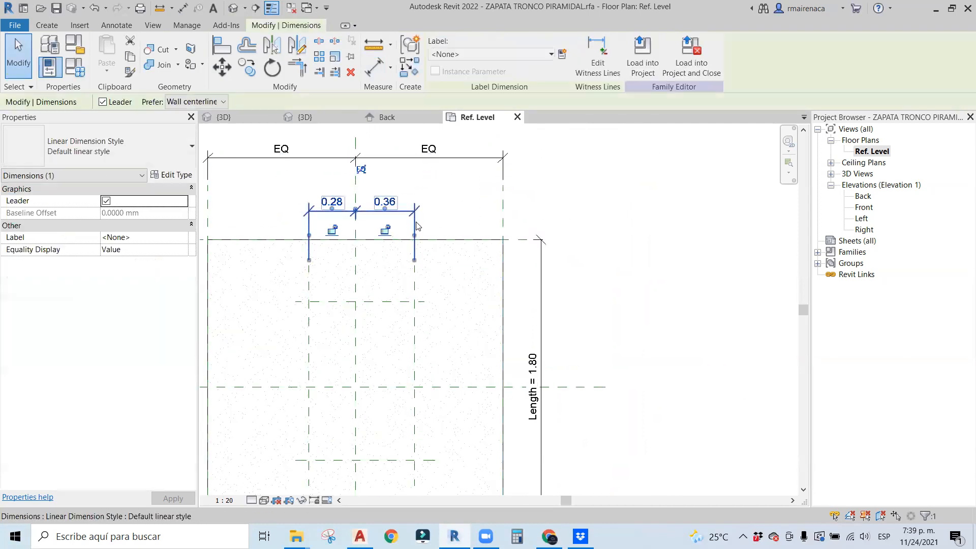
{"action": "key", "text": "Delete"}
Dimension the inner vertical planes against the centre plane again, make the spacing equal and remove the conflicting constraints.
{"action": "middle_click_drag", "start_coordinate": [431, 226], "coordinate": [569, 219]}
{"action": "key", "text": "d"}
{"action": "key", "text": "i"}
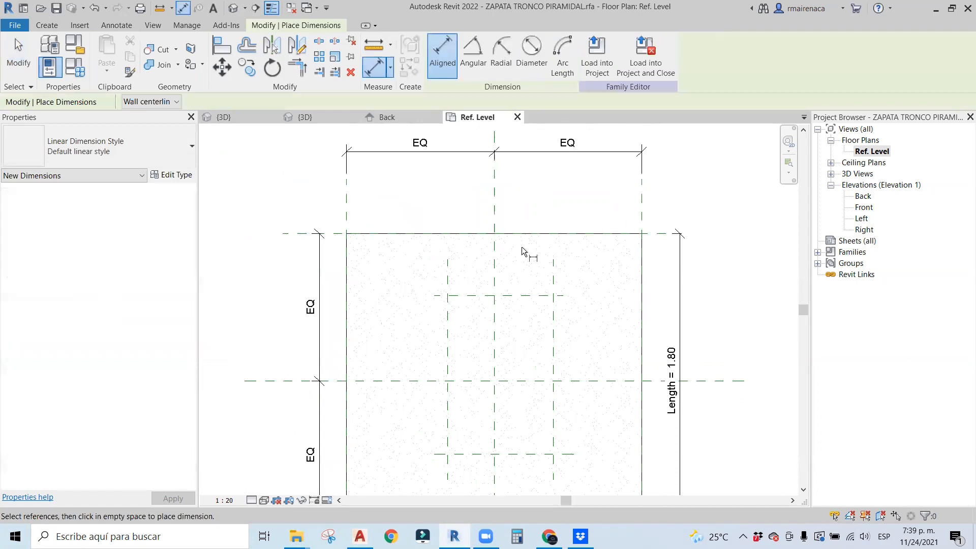
{"action": "left_click", "coordinate": [448, 309]}
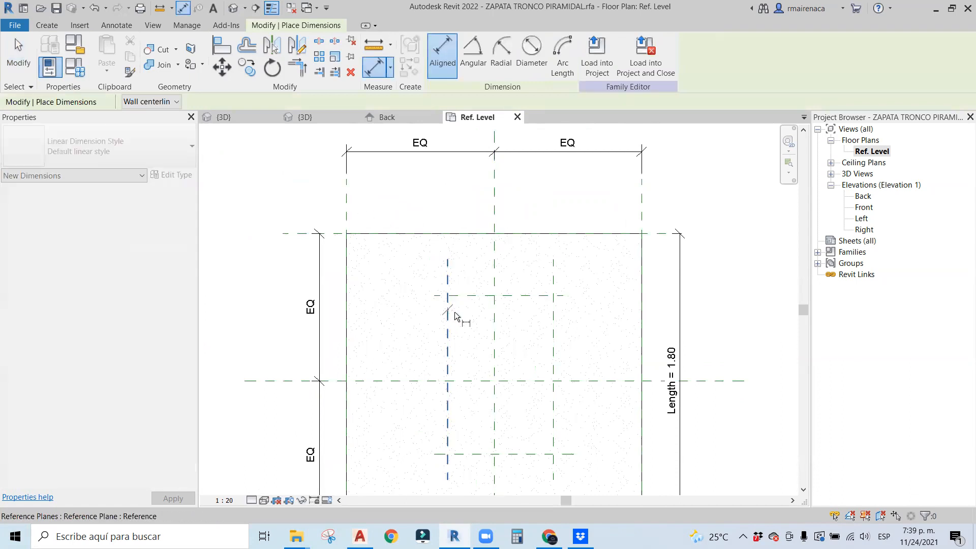
{"action": "left_click", "coordinate": [553, 322]}
{"action": "left_click", "coordinate": [497, 322]}
{"action": "left_click", "coordinate": [544, 191]}
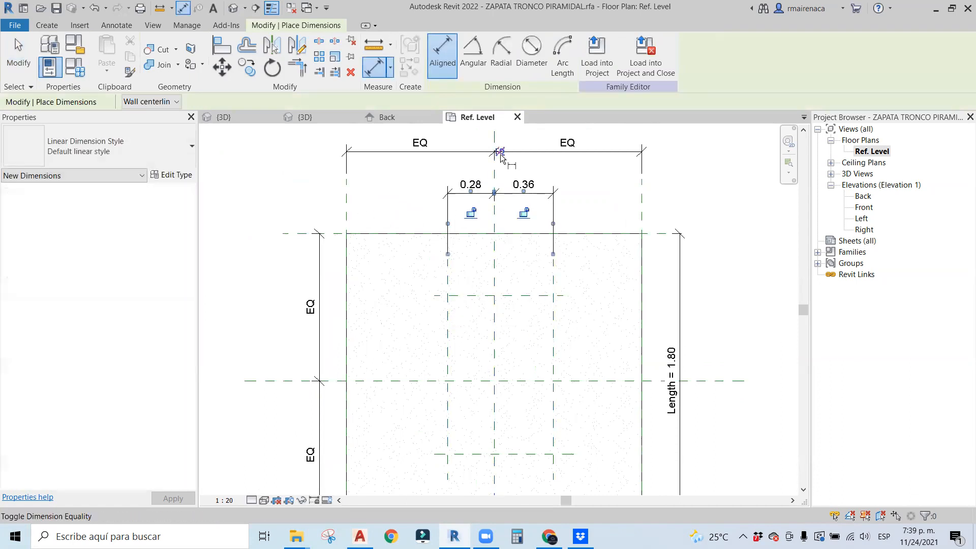
{"action": "left_click", "coordinate": [499, 151]}
{"action": "left_click", "coordinate": [415, 311]}
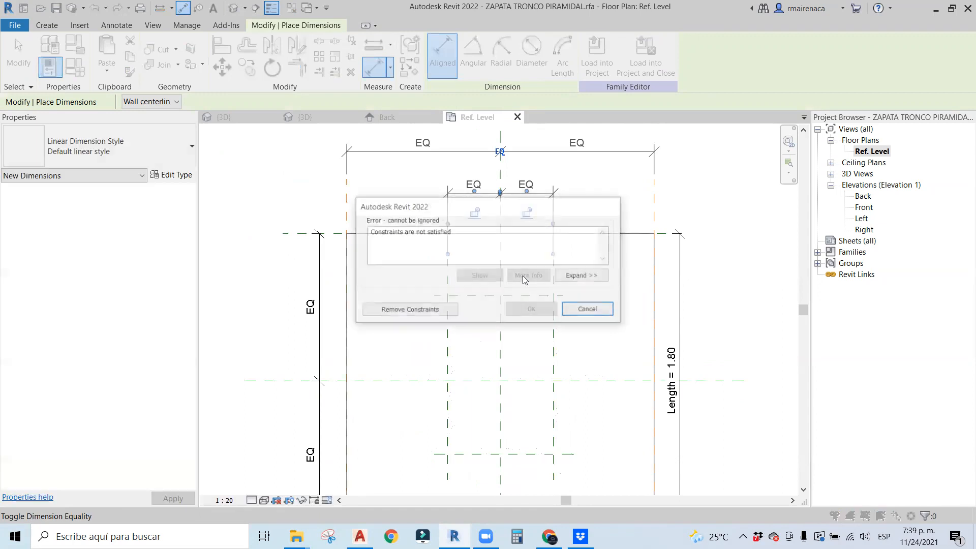
{"action": "left_click", "coordinate": [415, 311]}
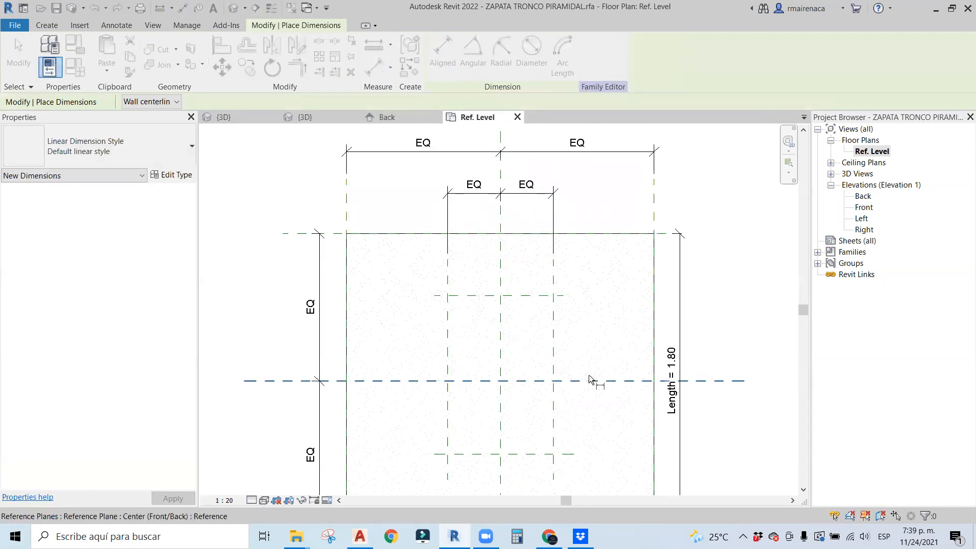
Dimension the inner horizontal planes against the horizontal centre plane with equal spacing, removing the conflicting constraints.
{"action": "scroll", "coordinate": [518, 330], "scroll_direction": "down", "scroll_amount": 3}
{"action": "scroll", "coordinate": [490, 334], "scroll_direction": "up", "scroll_amount": 3}
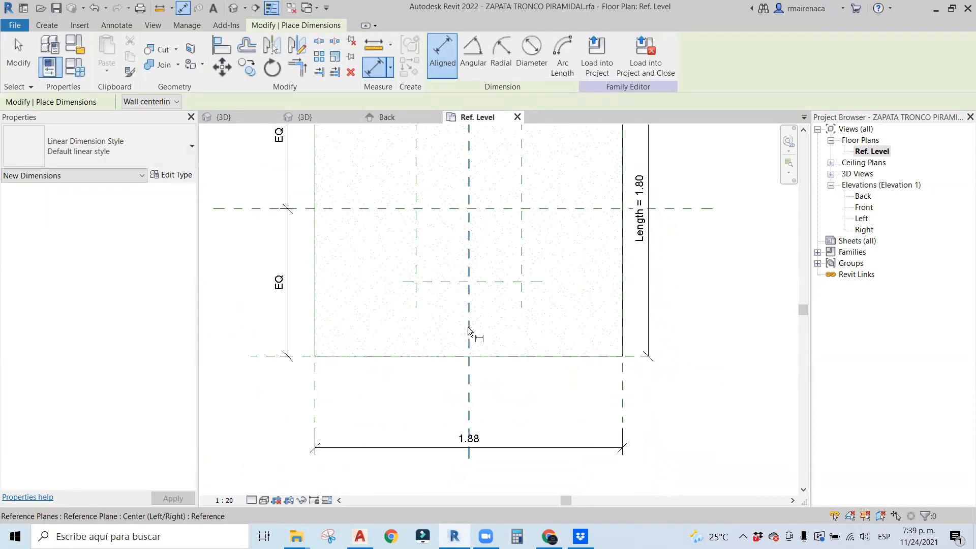
{"action": "left_click", "coordinate": [517, 316]}
{"action": "left_click", "coordinate": [499, 232]}
{"action": "left_click", "coordinate": [510, 389]}
{"action": "left_click", "coordinate": [589, 376]}
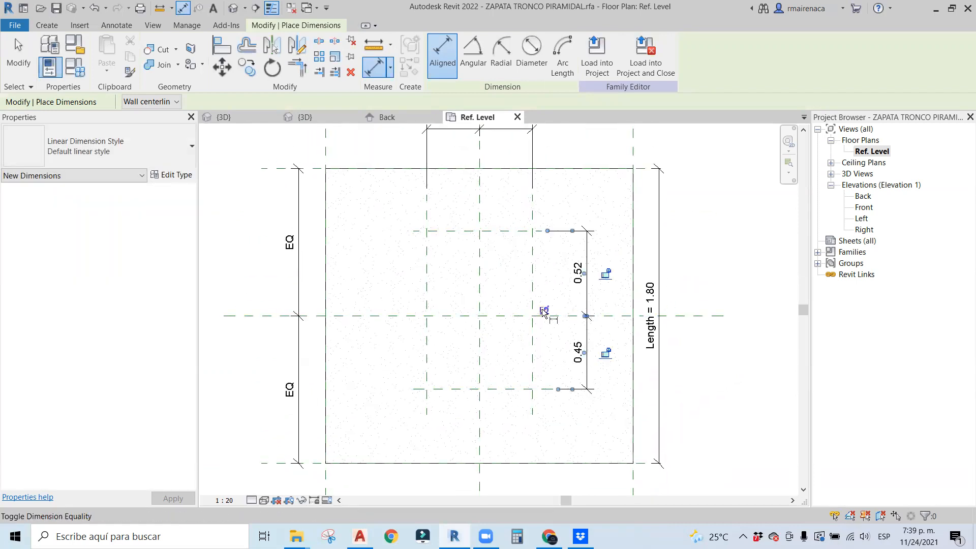
{"action": "left_click", "coordinate": [543, 310]}
{"action": "left_click", "coordinate": [420, 314]}
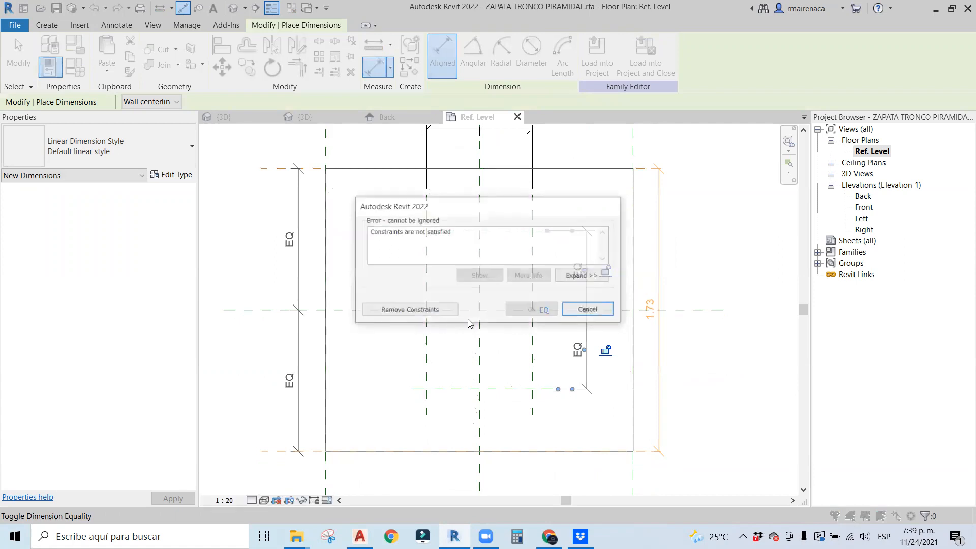
{"action": "left_click", "coordinate": [425, 316]}
{"action": "key", "text": "Escape"}
{"action": "scroll", "coordinate": [620, 263], "scroll_direction": "down", "scroll_amount": 2}
{"action": "key", "text": "Escape"}
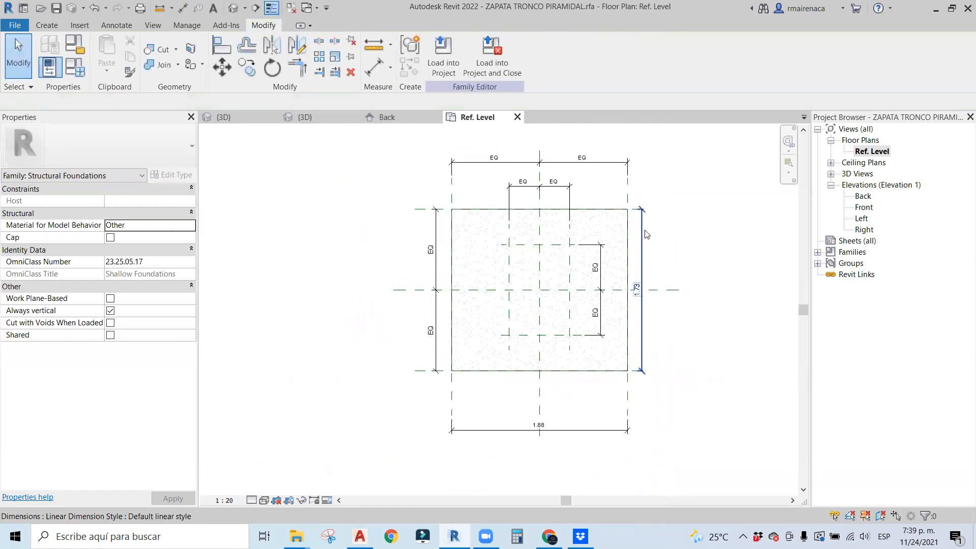
Delete the overall length and overall width dimensions of the footing's outer planes.
{"action": "left_click", "coordinate": [641, 274]}
{"action": "key", "text": "Delete"}
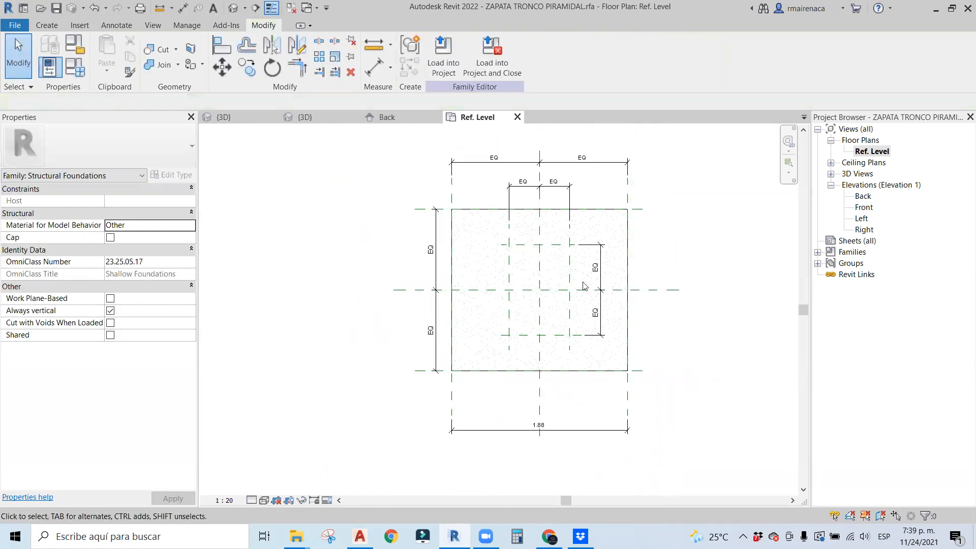
{"action": "left_click", "coordinate": [527, 428]}
{"action": "key", "text": "Delete"}
{"action": "middle_click_drag", "start_coordinate": [691, 388], "coordinate": [660, 403]}
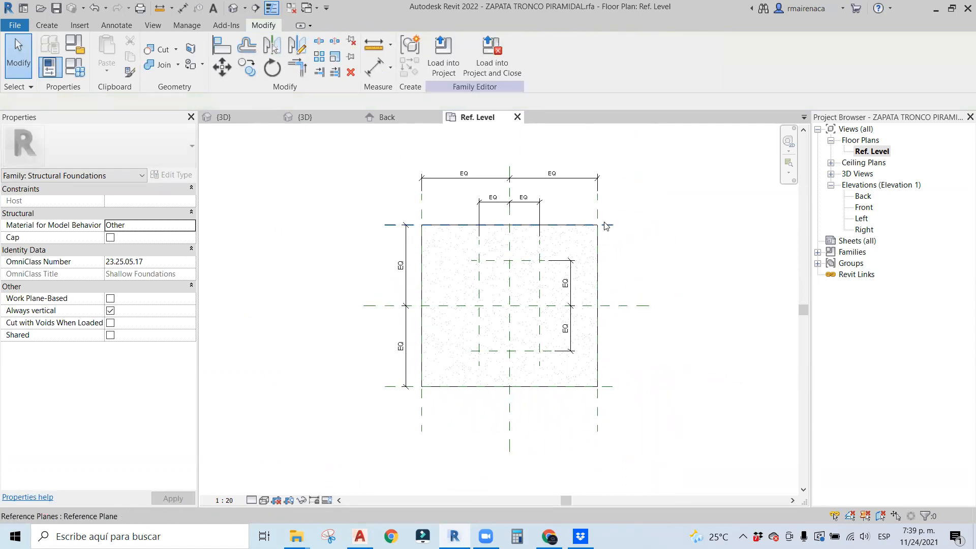
Try to move the footing's right outer vertical reference plane.
{"action": "left_click", "coordinate": [597, 412]}
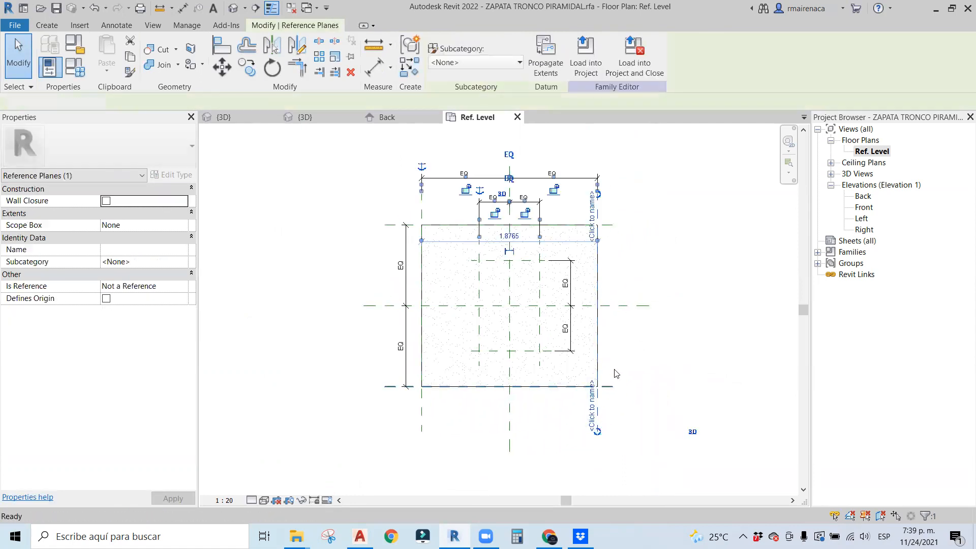
{"action": "left_click", "coordinate": [625, 363]}
{"action": "left_click", "coordinate": [597, 405]}
{"action": "scroll", "coordinate": [595, 400], "scroll_direction": "up", "scroll_amount": 2}
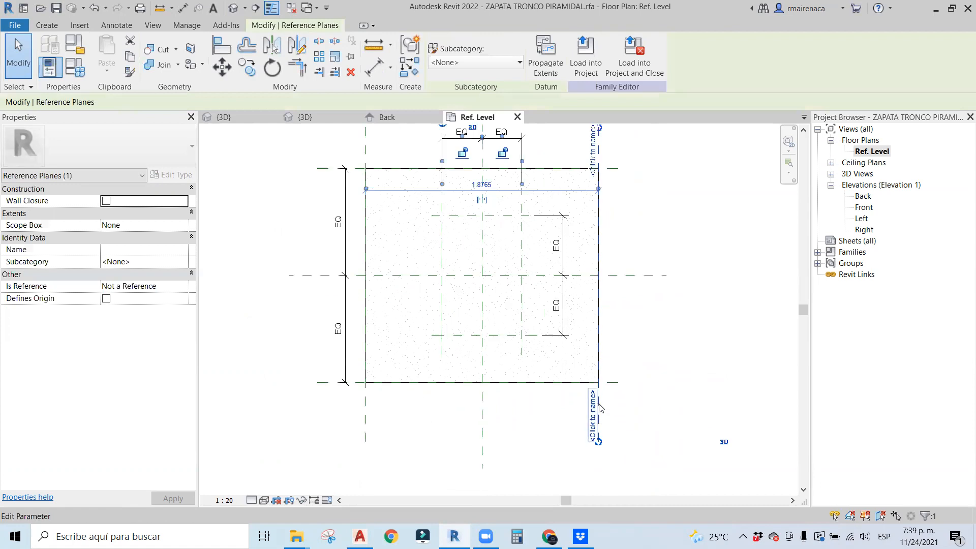
{"action": "left_click", "coordinate": [622, 420]}
{"action": "left_click", "coordinate": [600, 408]}
{"action": "left_click", "coordinate": [595, 405]}
{"action": "left_click", "coordinate": [606, 408]}
{"action": "scroll", "coordinate": [643, 257], "scroll_direction": "down", "scroll_amount": 2}
{"action": "scroll", "coordinate": [616, 267], "scroll_direction": "up", "scroll_amount": 2}
{"action": "left_click_drag", "start_coordinate": [647, 261], "coordinate": [590, 292]}
{"action": "scroll", "coordinate": [551, 290], "scroll_direction": "down", "scroll_amount": 2}
{"action": "key", "text": "Escape"}
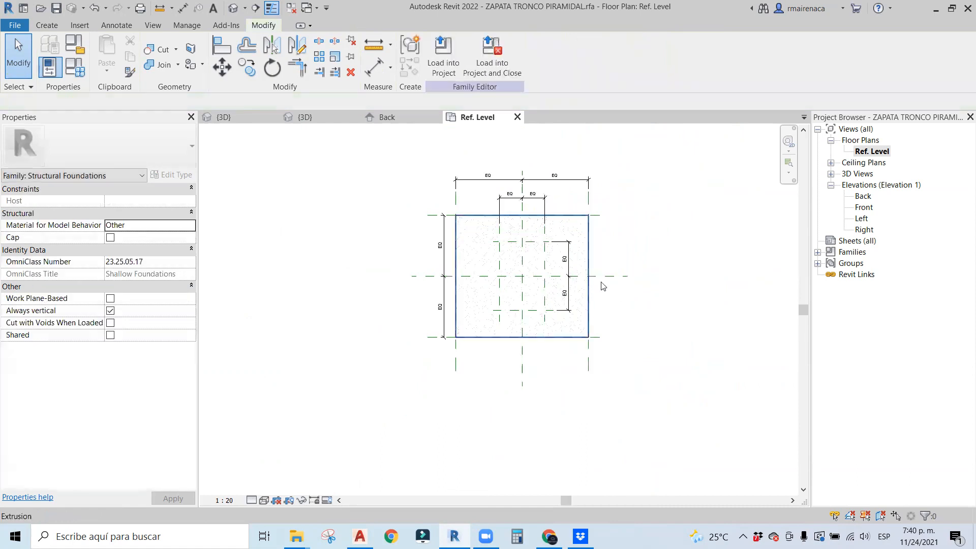
Delete the footing's extrusion from the plan, keeping the reference planes and their equality dimensions.
{"action": "scroll", "coordinate": [605, 290], "scroll_direction": "down", "scroll_amount": 2}
{"action": "middle_click_drag", "start_coordinate": [686, 287], "coordinate": [584, 285]}
{"action": "scroll", "coordinate": [490, 259], "scroll_direction": "up", "scroll_amount": 3}
{"action": "left_click", "coordinate": [491, 236]}
{"action": "key", "text": "Escape"}
{"action": "scroll", "coordinate": [495, 239], "scroll_direction": "up", "scroll_amount": 4}
{"action": "scroll", "coordinate": [602, 204], "scroll_direction": "down", "scroll_amount": 3}
Test the reference plane constraints by shifting the right outer vertical plane outward.
{"action": "left_click", "coordinate": [669, 209]}
{"action": "scroll", "coordinate": [686, 260], "scroll_direction": "down", "scroll_amount": 2}
{"action": "middle_click_drag", "start_coordinate": [686, 290], "coordinate": [504, 328]}
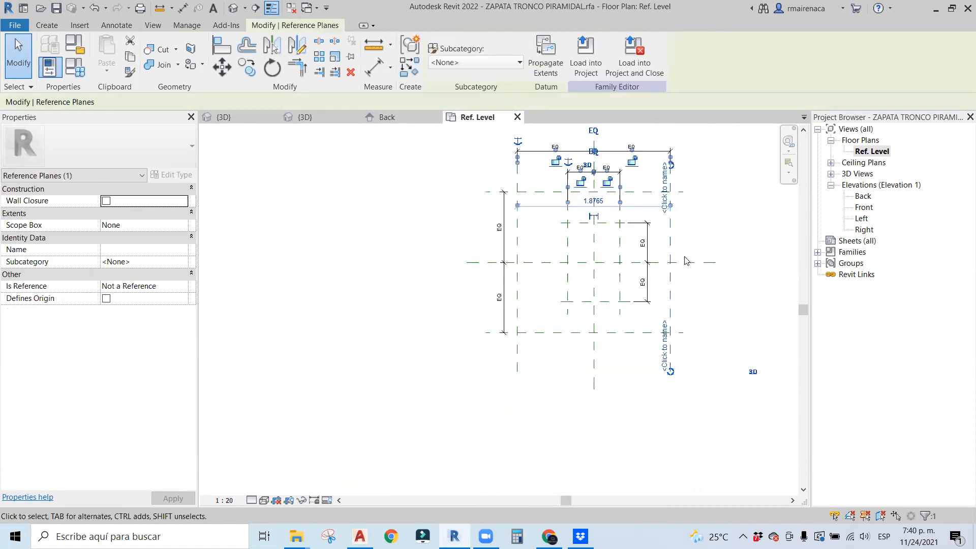
{"action": "scroll", "coordinate": [504, 327], "scroll_direction": "up", "scroll_amount": 3}
{"action": "key", "text": "Escape"}
{"action": "left_click_drag", "start_coordinate": [486, 327], "coordinate": [578, 341]}
{"action": "key", "text": "Escape"}
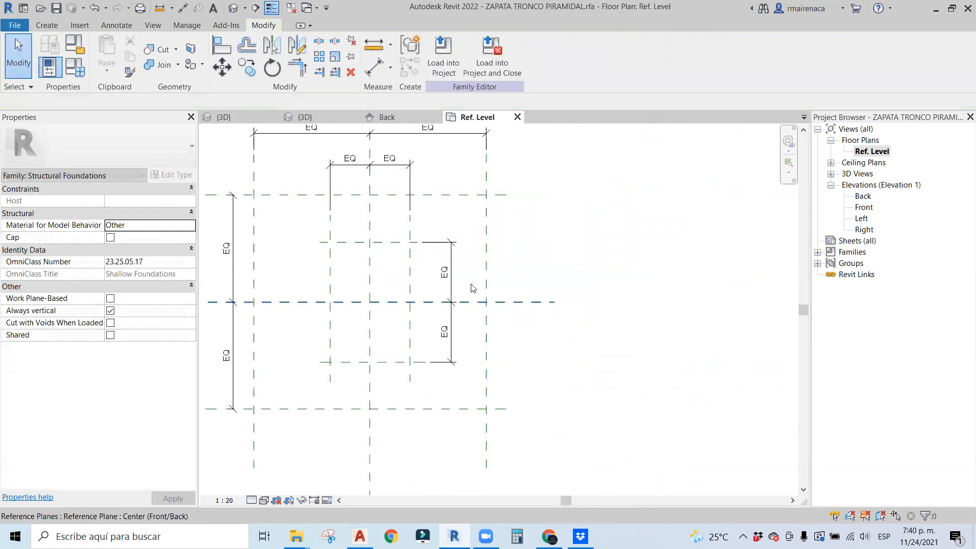
{"action": "left_click", "coordinate": [410, 261]}
{"action": "scroll", "coordinate": [421, 262], "scroll_direction": "down", "scroll_amount": 1}
{"action": "left_click", "coordinate": [529, 261]}
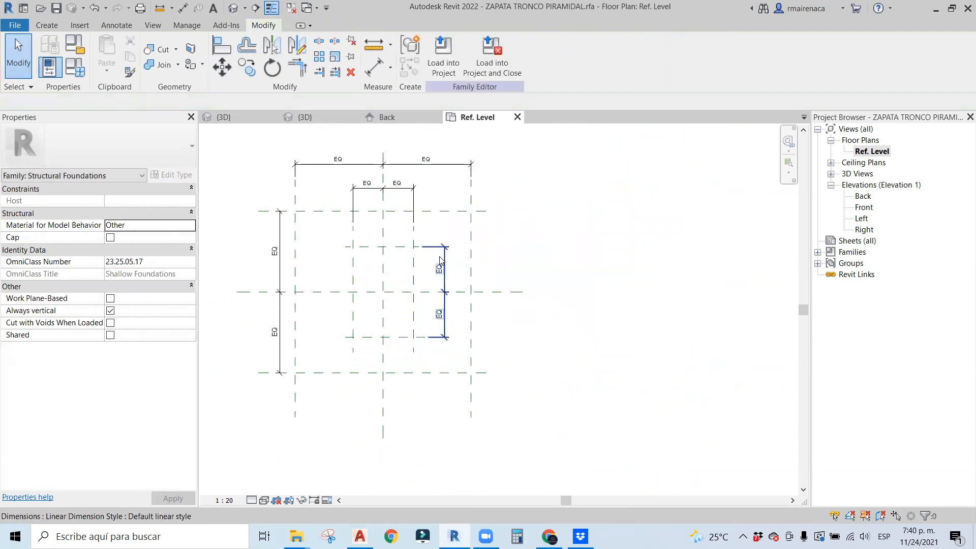
Dimension the overall width between the outer vertical planes and the overall length between the outer horizontal planes.
{"action": "middle_click_drag", "start_coordinate": [441, 258], "coordinate": [531, 315]}
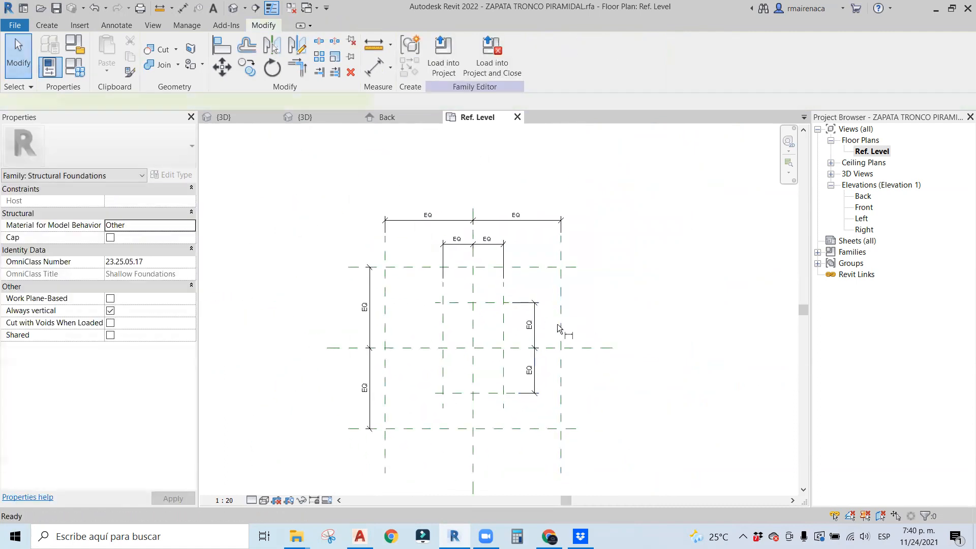
{"action": "key", "text": "d"}
{"action": "key", "text": "i"}
{"action": "left_click", "coordinate": [384, 288]}
{"action": "left_click", "coordinate": [562, 297]}
{"action": "left_click", "coordinate": [571, 178]}
{"action": "middle_click_drag", "start_coordinate": [395, 428], "coordinate": [449, 405]}
{"action": "left_click", "coordinate": [450, 406]}
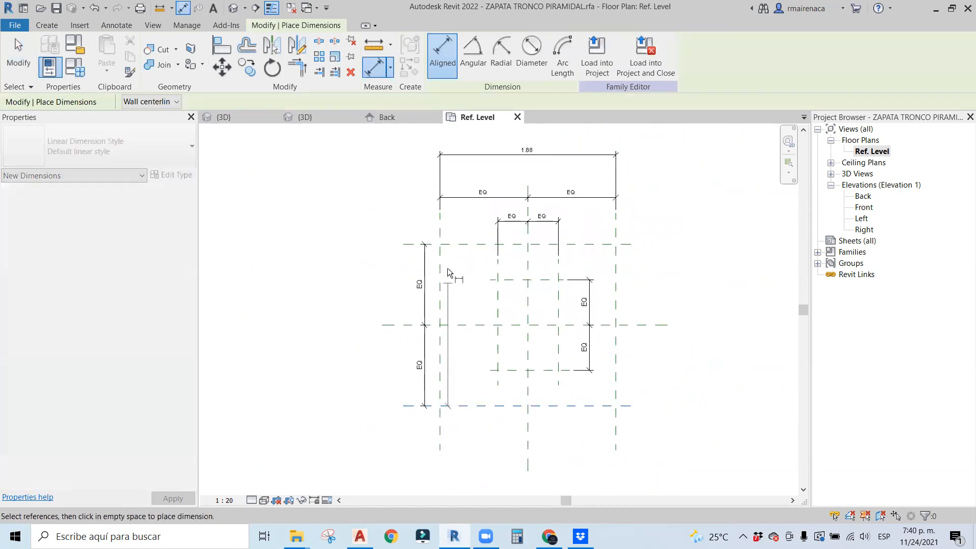
{"action": "left_click", "coordinate": [447, 245]}
{"action": "left_click", "coordinate": [381, 243]}
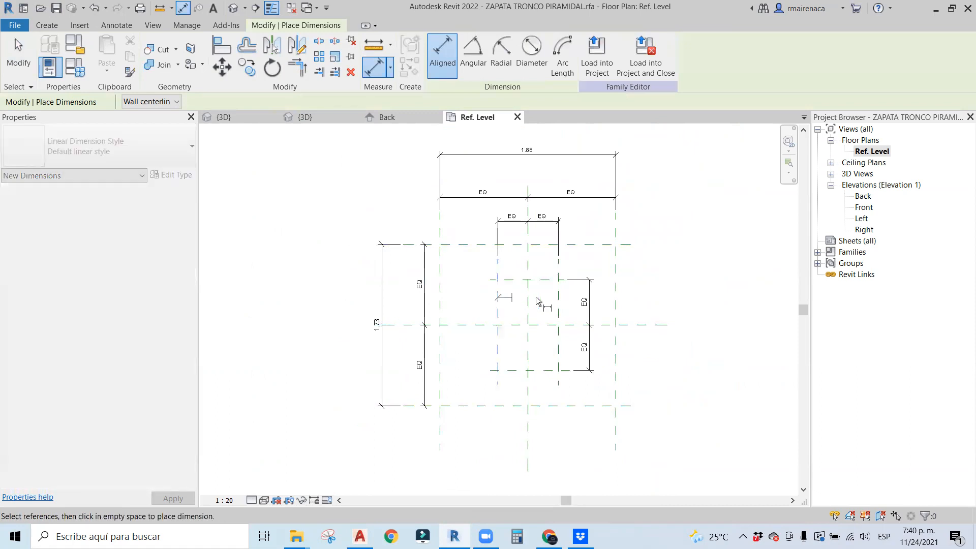
Dimension the overall distance between the inner vertical planes and move the right outer plane outward to about 2.54 m overall width.
{"action": "left_click", "coordinate": [558, 299]}
{"action": "scroll", "coordinate": [577, 212], "scroll_direction": "up", "scroll_amount": 2}
{"action": "left_click", "coordinate": [578, 209]}
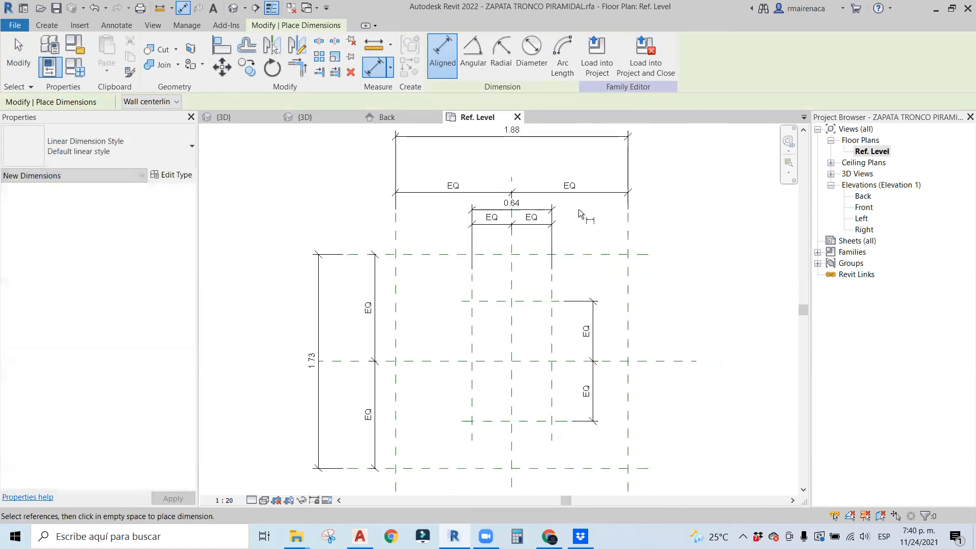
{"action": "key", "text": "Escape"}
{"action": "key", "text": "Escape"}
{"action": "left_click", "coordinate": [629, 277]}
{"action": "left_click_drag", "start_coordinate": [649, 278], "coordinate": [716, 289]}
Label the inner vertical planes' overall dimension with a new family type parameter named "base pedestal" and set it to 0.50 m.
{"action": "left_click", "coordinate": [585, 210]}
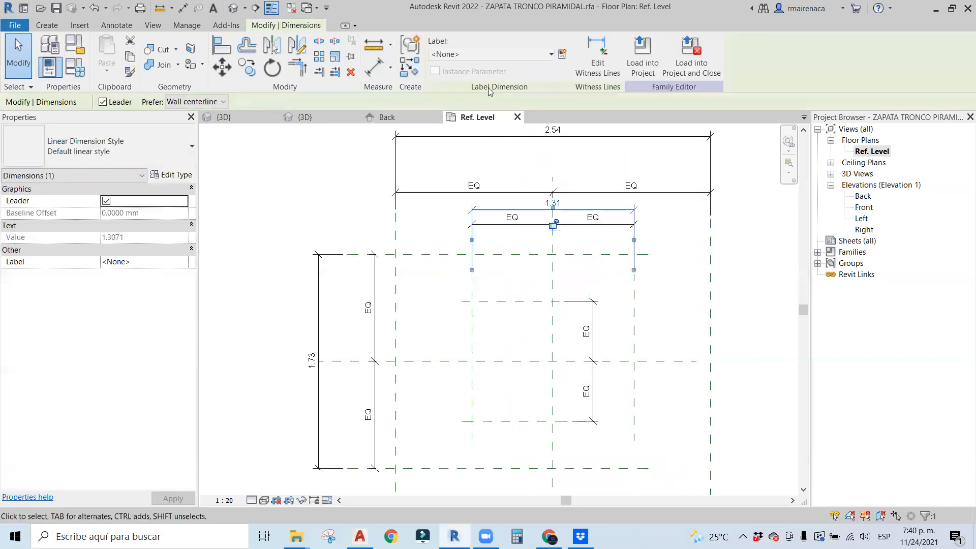
{"action": "left_click", "coordinate": [562, 54]}
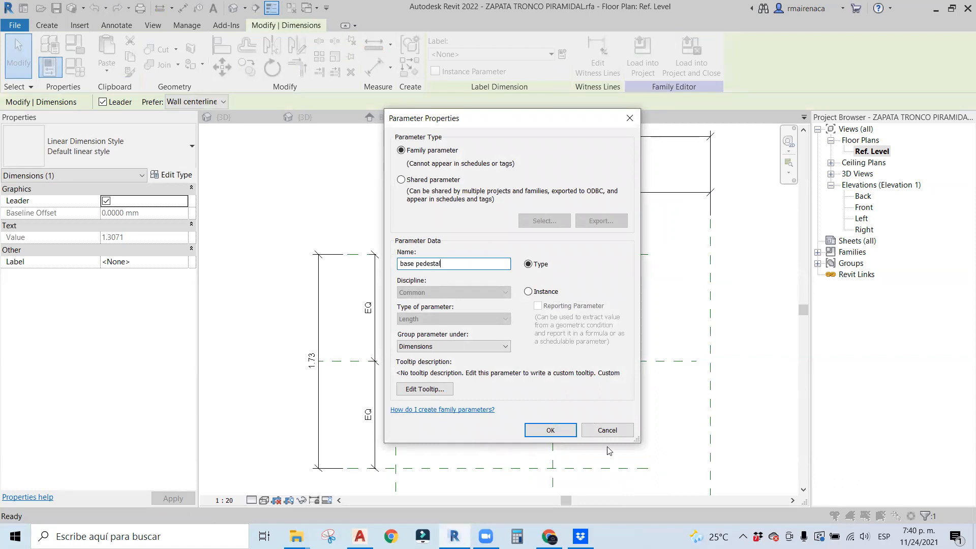
{"action": "left_click", "coordinate": [564, 436]}
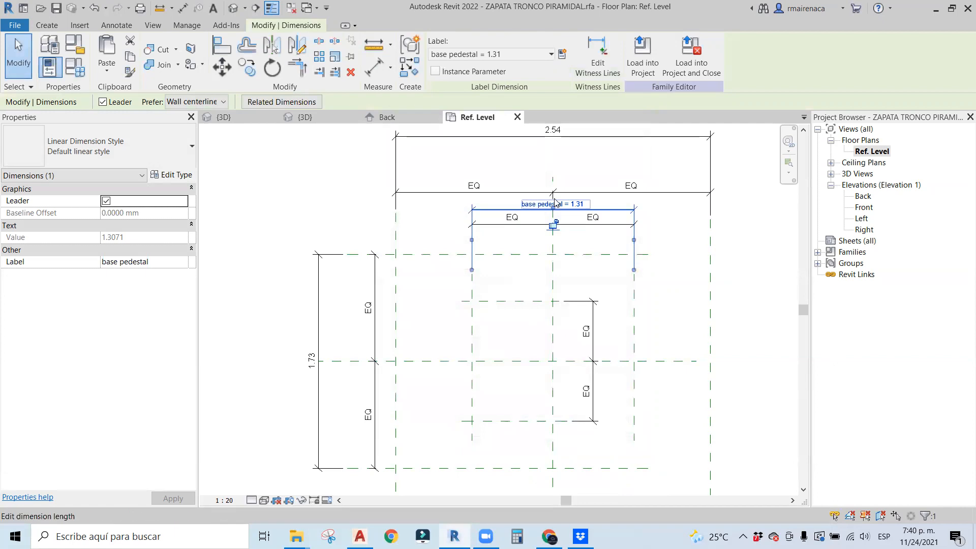
{"action": "left_click", "coordinate": [577, 201]}
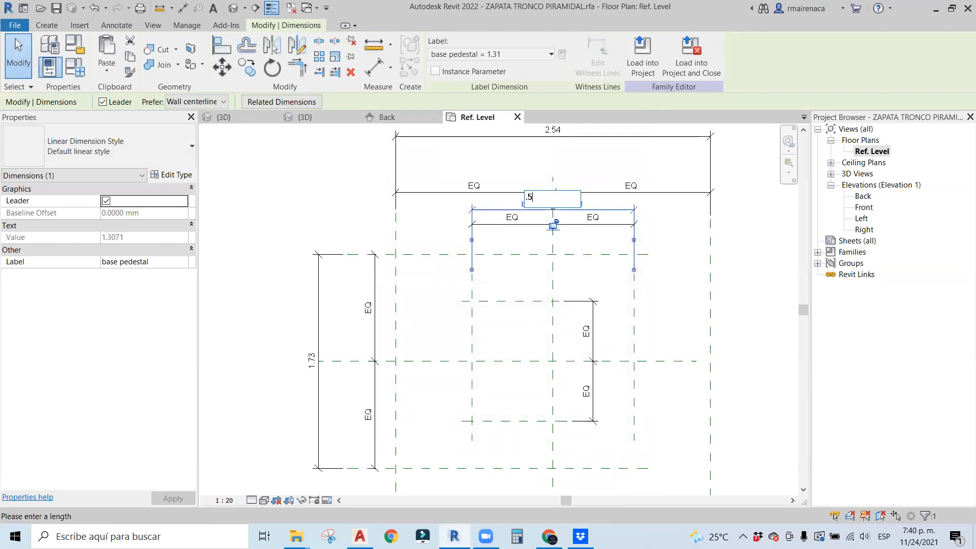
{"action": "key", "text": "Return"}
{"action": "left_click", "coordinate": [630, 308]}
{"action": "middle_click_drag", "start_coordinate": [658, 358], "coordinate": [607, 349]}
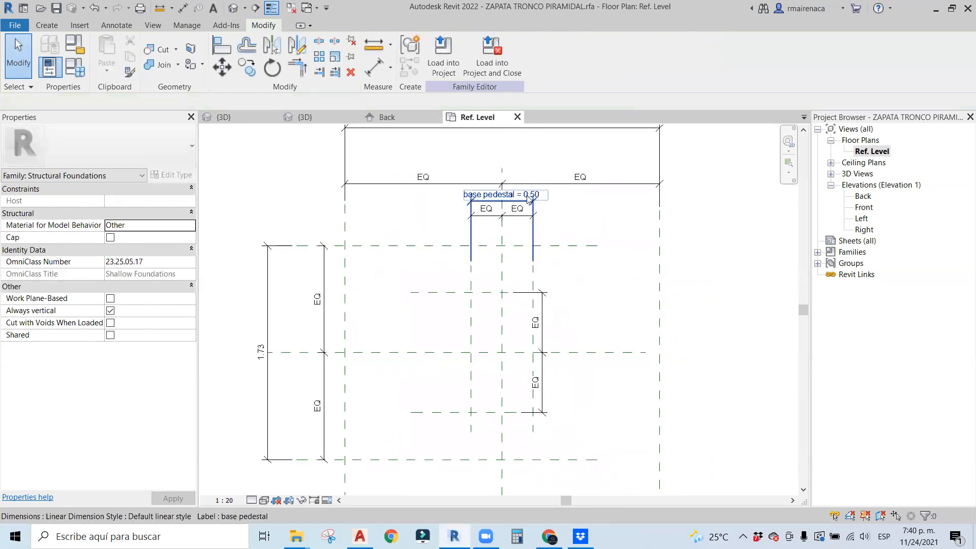
Set the base pedestal dimension between the inner vertical planes to 0.70 m.
{"action": "double_click", "coordinate": [526, 198]}
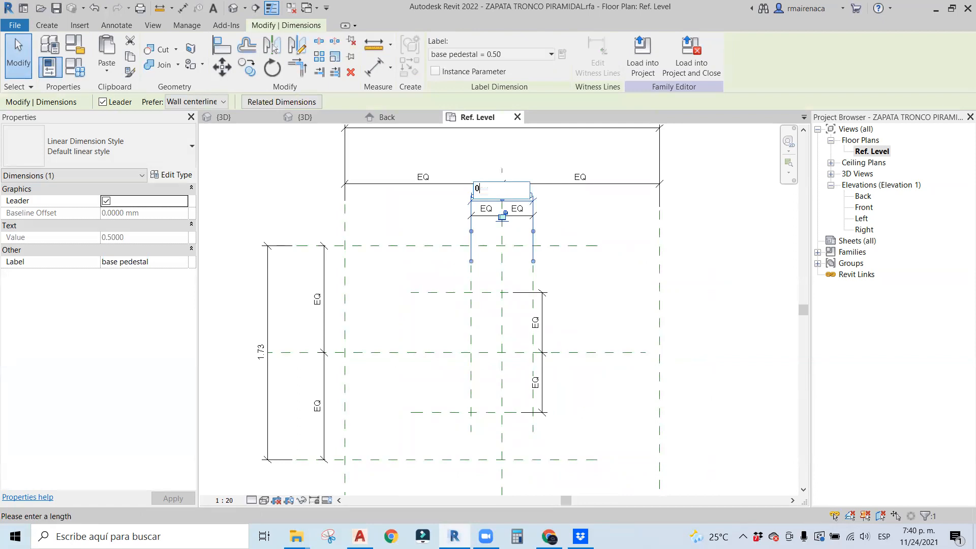
{"action": "type", "text": "0.70"}
{"action": "key", "text": "Return"}
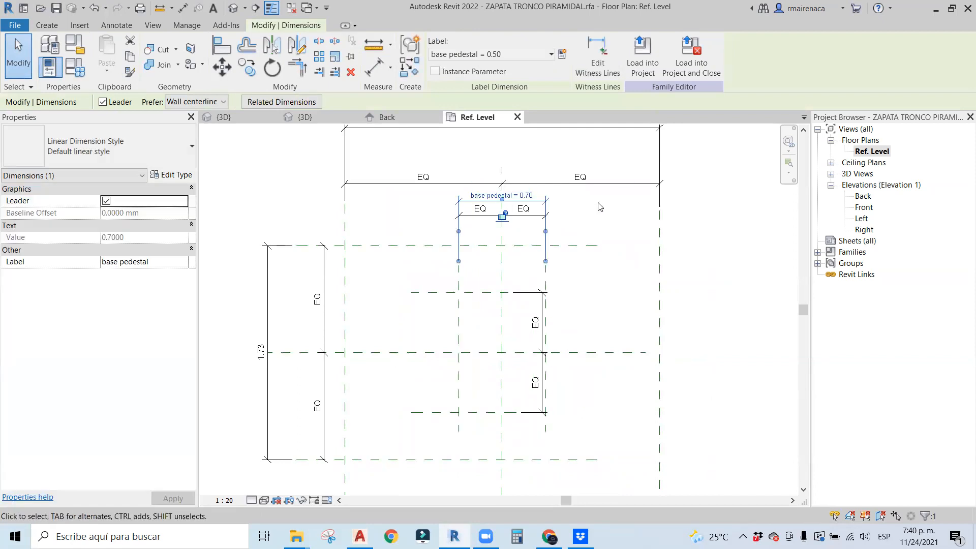
{"action": "left_click", "coordinate": [632, 276]}
Dimension the overall distance between the two inner horizontal planes, placing it beside their equality dimensions.
{"action": "middle_click_drag", "start_coordinate": [632, 276], "coordinate": [603, 300]}
{"action": "key", "text": "i"}
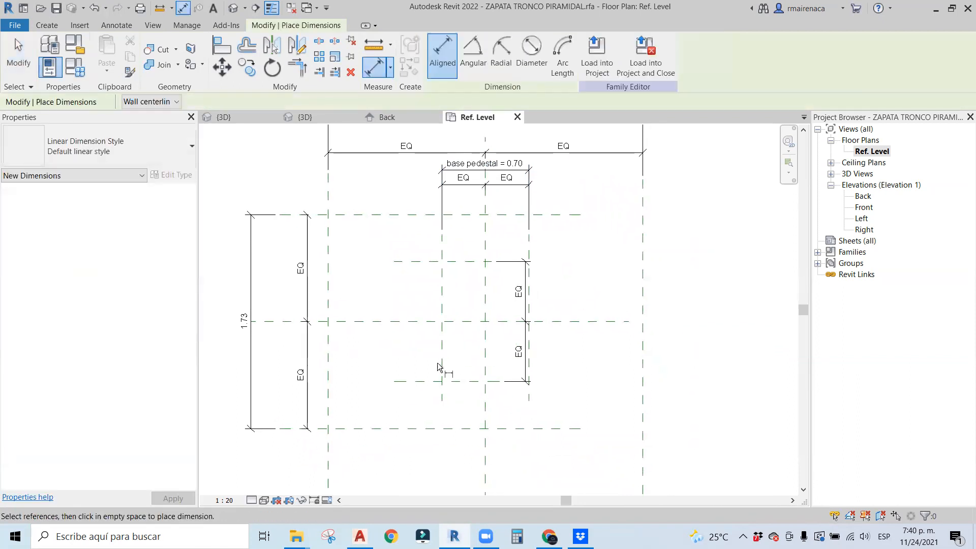
{"action": "left_click", "coordinate": [414, 381]}
{"action": "left_click", "coordinate": [427, 273]}
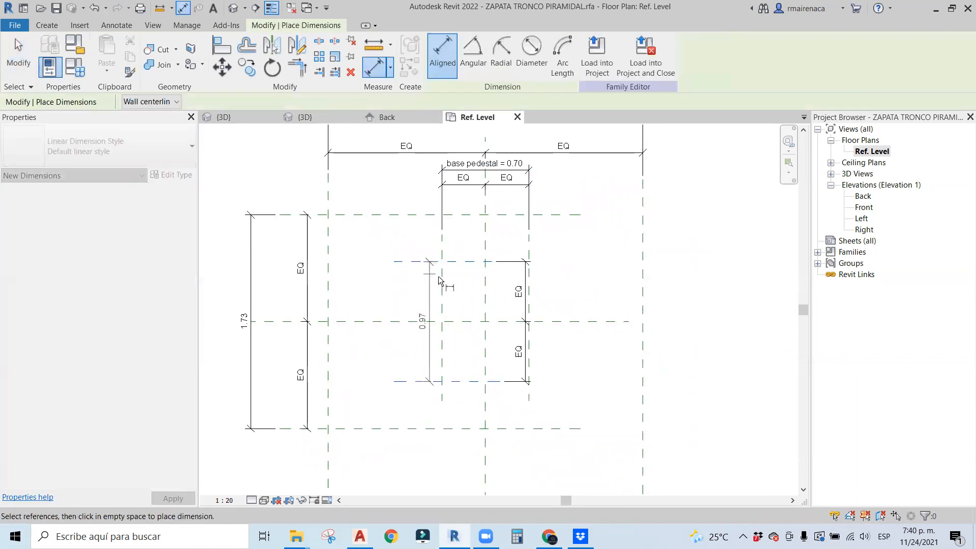
{"action": "left_click", "coordinate": [628, 292]}
{"action": "key", "text": "Escape"}
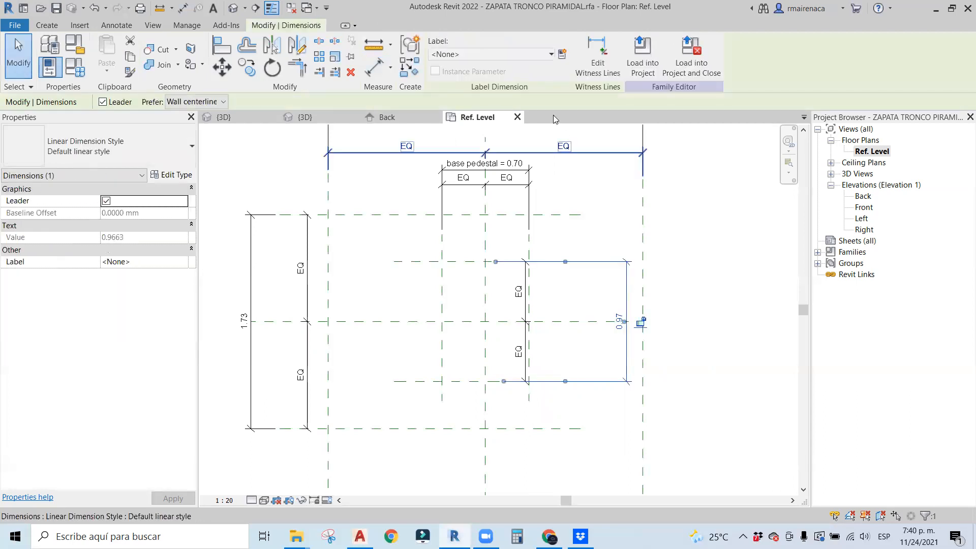
Label the inner horizontal planes' overall dimension with a new family type parameter named "altura edestal" and set it to 1.20 m.
{"action": "left_click", "coordinate": [562, 53]}
{"action": "type", "text": "altura edestal"}
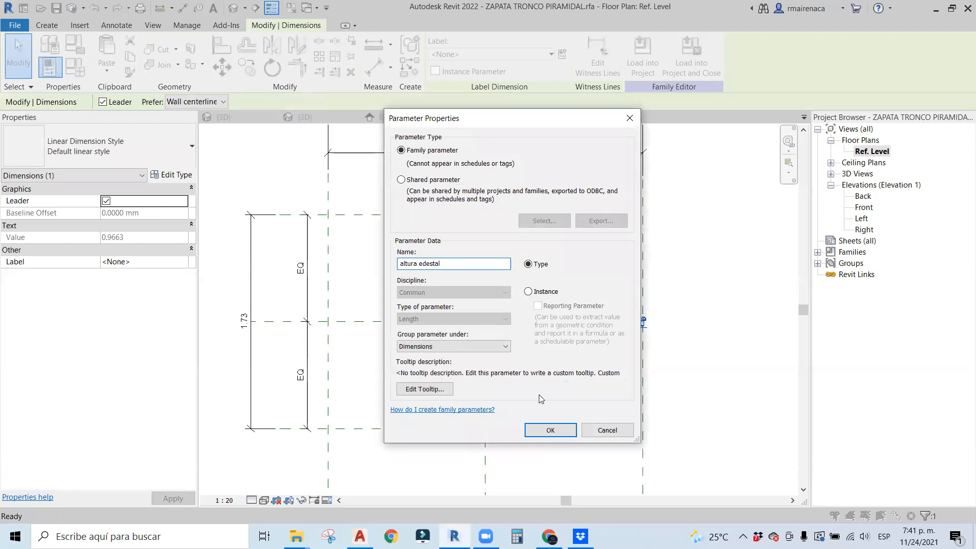
{"action": "left_click", "coordinate": [544, 436]}
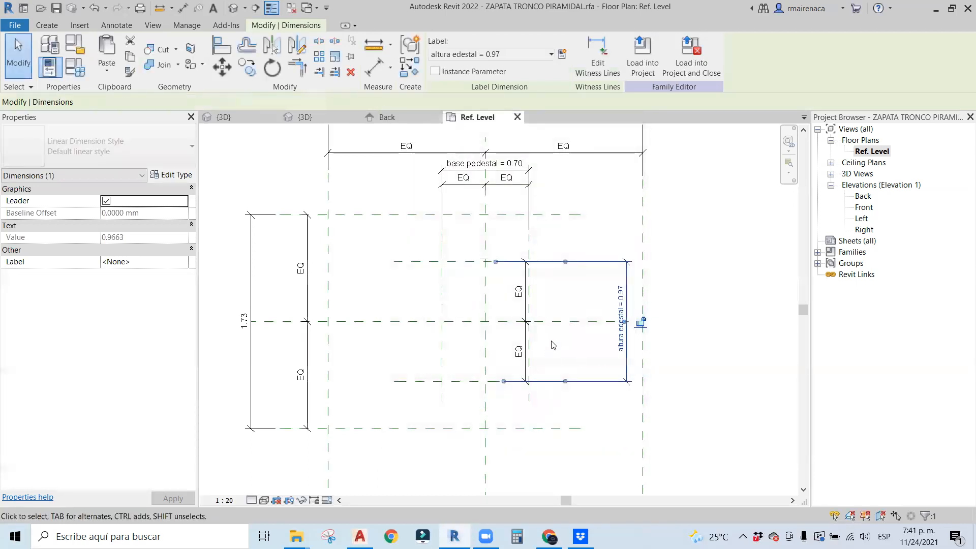
{"action": "left_click", "coordinate": [619, 301]}
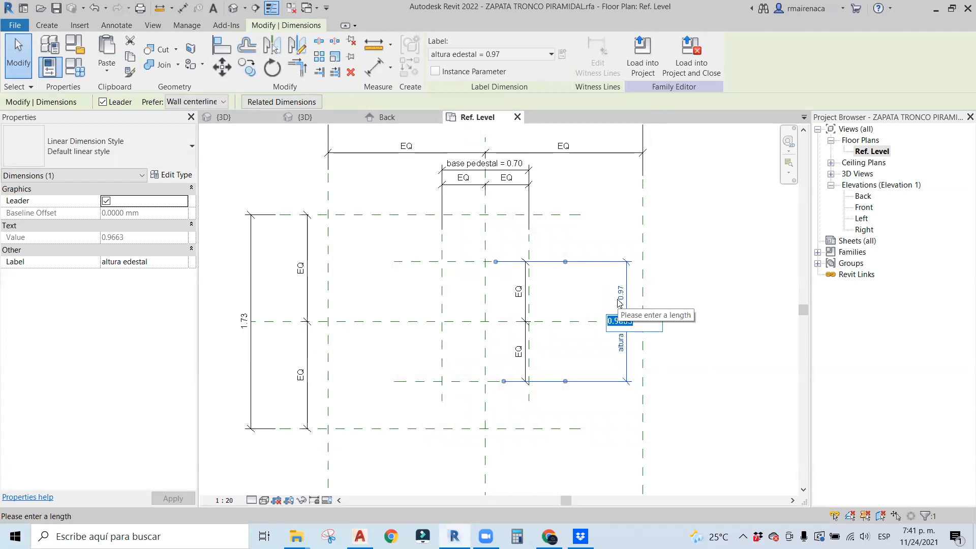
{"action": "key", "text": "Return"}
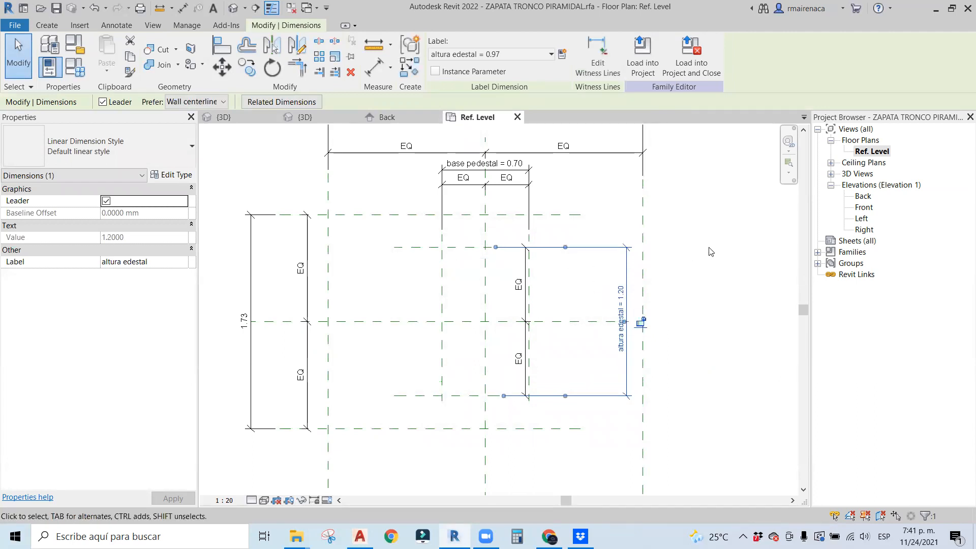
{"action": "left_click", "coordinate": [764, 243]}
Extend the right ends of both outer horizontal reference planes beyond the right outer vertical plane.
{"action": "scroll", "coordinate": [677, 276], "scroll_direction": "down", "scroll_amount": 3}
{"action": "middle_click_drag", "start_coordinate": [675, 279], "coordinate": [584, 273]}
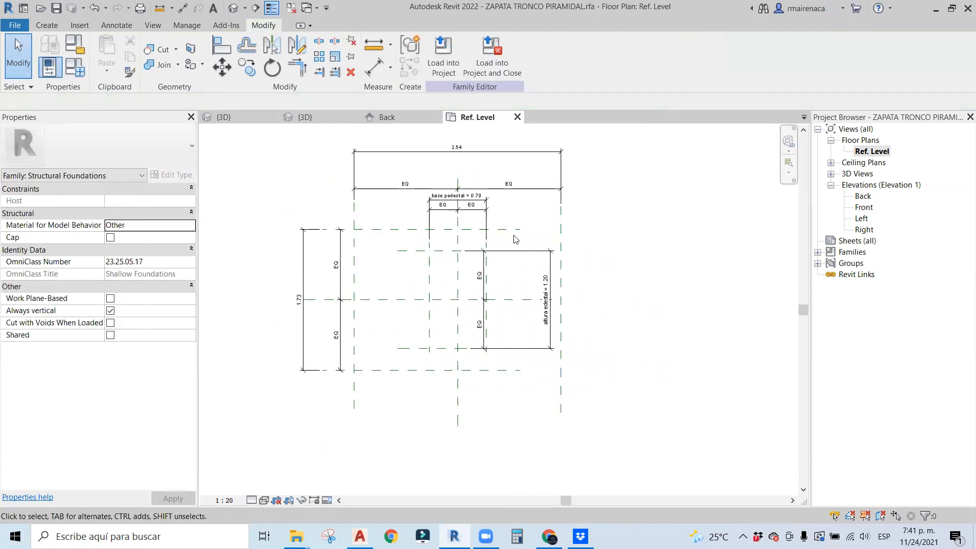
{"action": "left_click", "coordinate": [568, 228]}
{"action": "left_click_drag", "start_coordinate": [570, 224], "coordinate": [609, 228]}
{"action": "left_click", "coordinate": [553, 373]}
{"action": "left_click", "coordinate": [510, 369]}
{"action": "left_click_drag", "start_coordinate": [520, 370], "coordinate": [609, 370]}
{"action": "left_click", "coordinate": [643, 370]}
{"action": "scroll", "coordinate": [641, 376], "scroll_direction": "down", "scroll_amount": 2}
{"action": "middle_click_drag", "start_coordinate": [618, 387], "coordinate": [574, 339]}
{"action": "scroll", "coordinate": [539, 343], "scroll_direction": "up", "scroll_amount": 2}
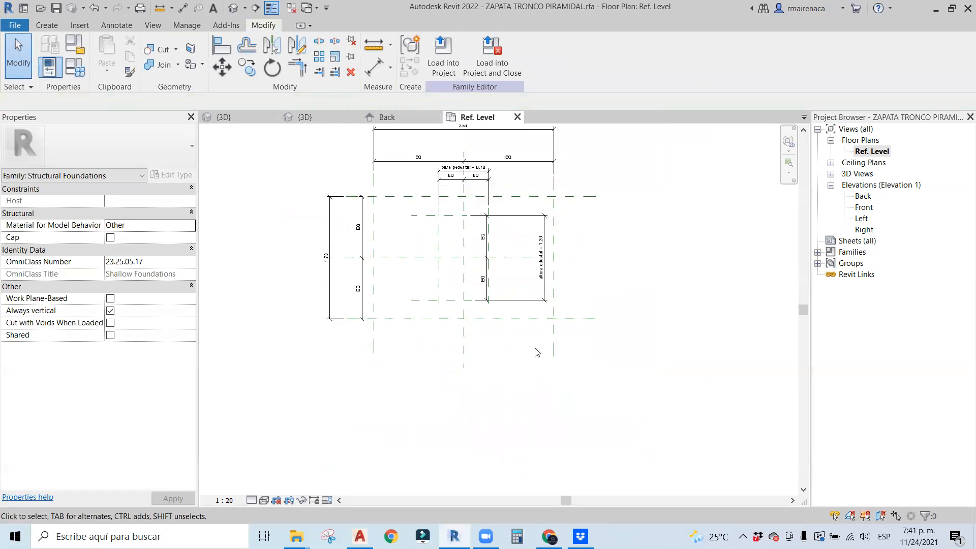
Label the overall dimension between the outer vertical planes with the existing Width parameter.
{"action": "left_click", "coordinate": [527, 177]}
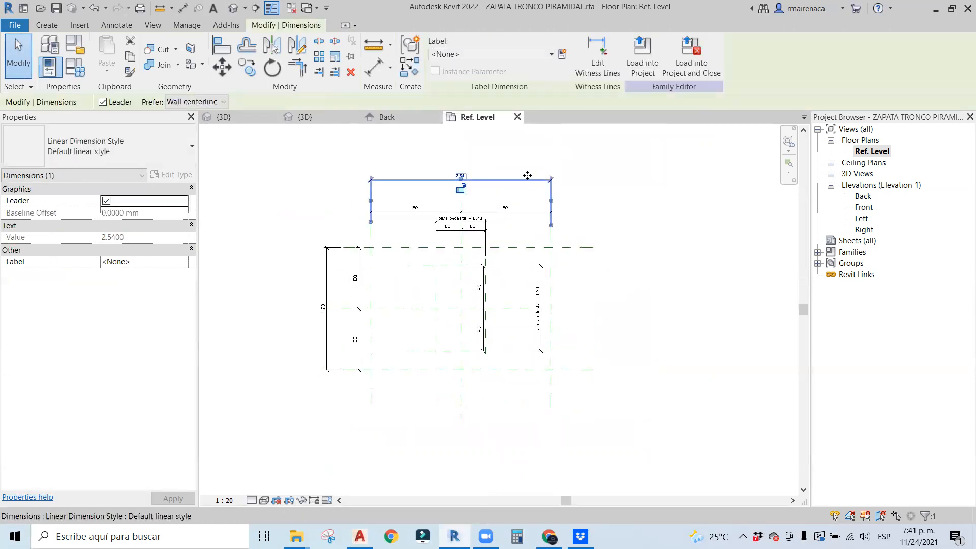
{"action": "left_click", "coordinate": [493, 54]}
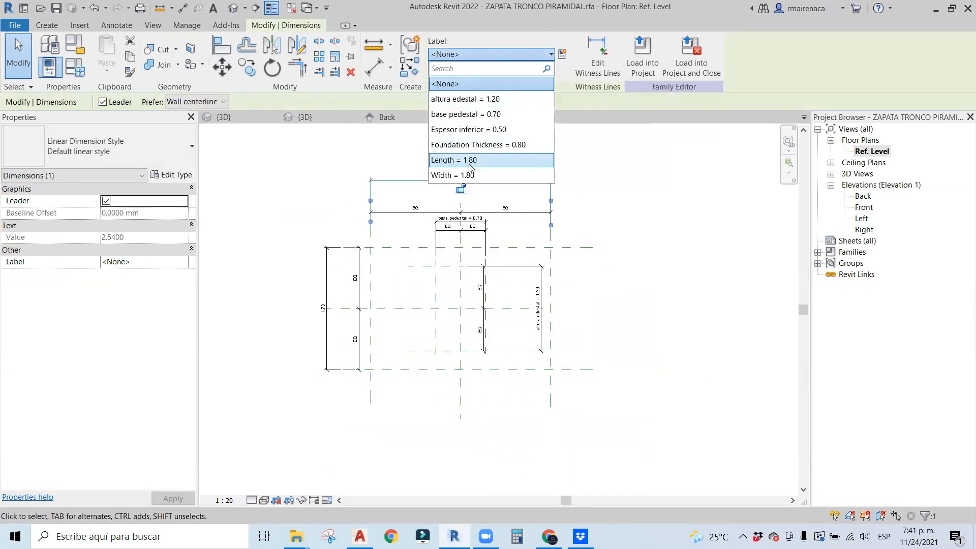
{"action": "left_click", "coordinate": [461, 175]}
{"action": "left_click", "coordinate": [634, 210]}
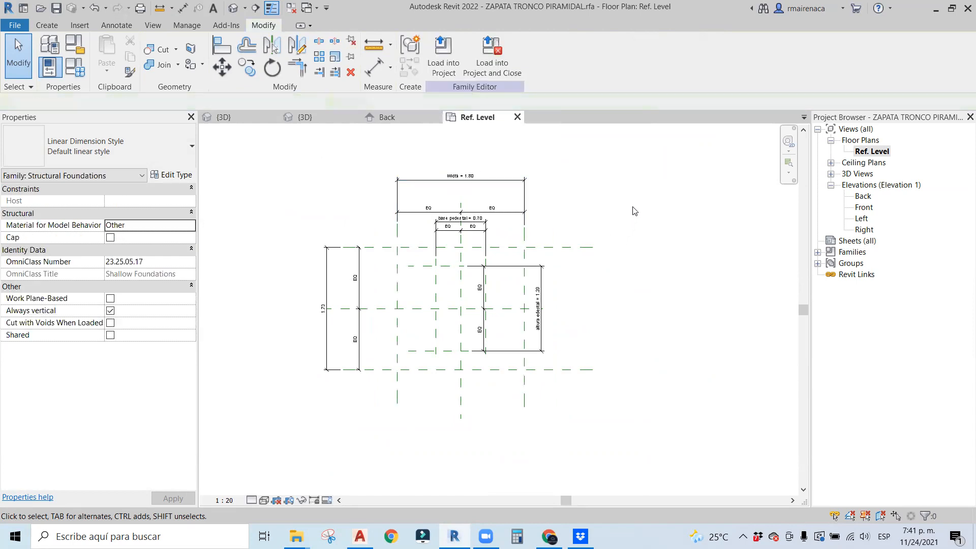
Label the overall dimension between the outer horizontal planes with the existing Length parameter.
{"action": "left_click", "coordinate": [330, 264]}
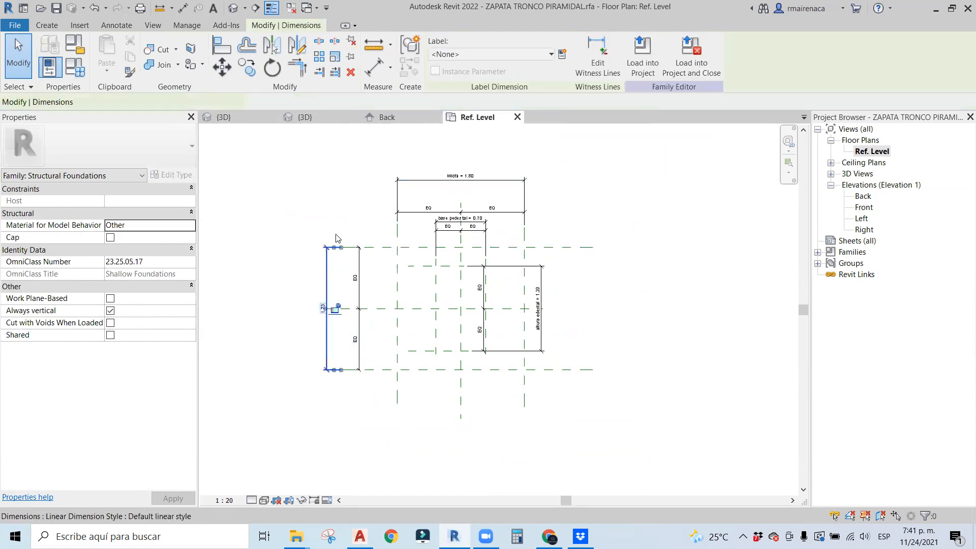
{"action": "left_click", "coordinate": [492, 54]}
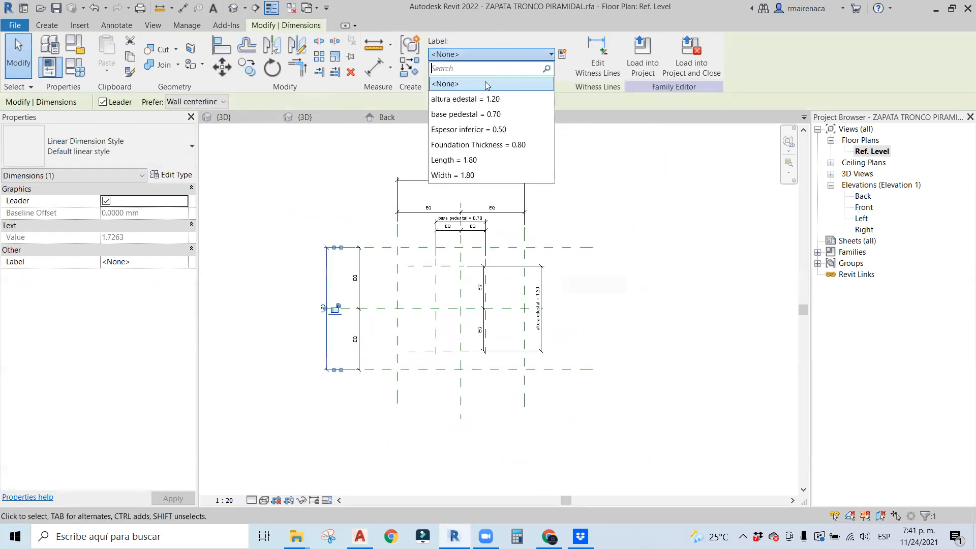
{"action": "left_click", "coordinate": [454, 159]}
{"action": "left_click", "coordinate": [648, 207]}
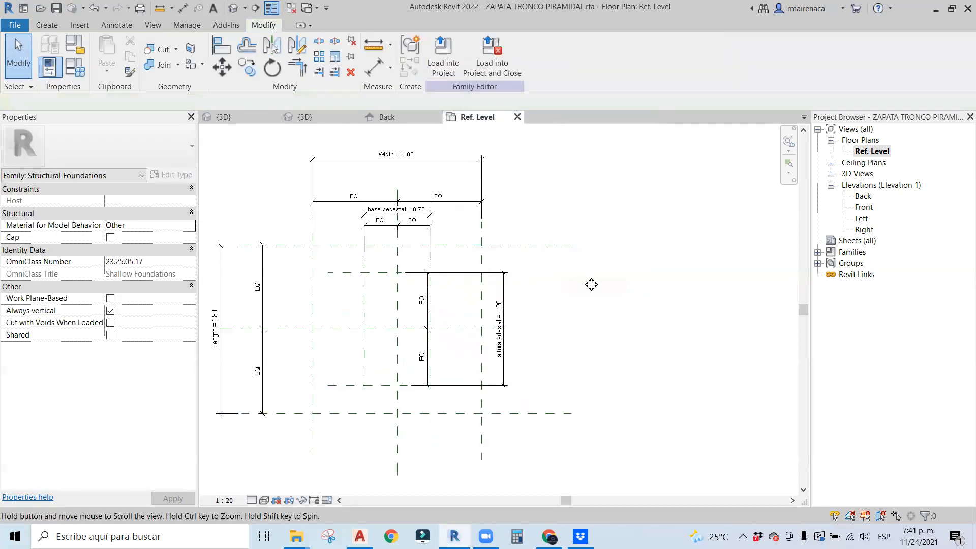
Move the inner horizontal planes' equality dimension outward, close to the altura edestal dimension.
{"action": "scroll", "coordinate": [559, 285], "scroll_direction": "up", "scroll_amount": 2}
{"action": "left_click", "coordinate": [501, 249]}
{"action": "scroll", "coordinate": [501, 249], "scroll_direction": "up", "scroll_amount": 2}
{"action": "left_click_drag", "start_coordinate": [502, 249], "coordinate": [573, 261]}
{"action": "left_click", "coordinate": [660, 264]}
{"action": "scroll", "coordinate": [673, 267], "scroll_direction": "down", "scroll_amount": 2}
{"action": "middle_click_drag", "start_coordinate": [673, 267], "coordinate": [578, 278]}
{"action": "scroll", "coordinate": [630, 284], "scroll_direction": "down", "scroll_amount": 1}
{"action": "scroll", "coordinate": [630, 285], "scroll_direction": "down", "scroll_amount": 1}
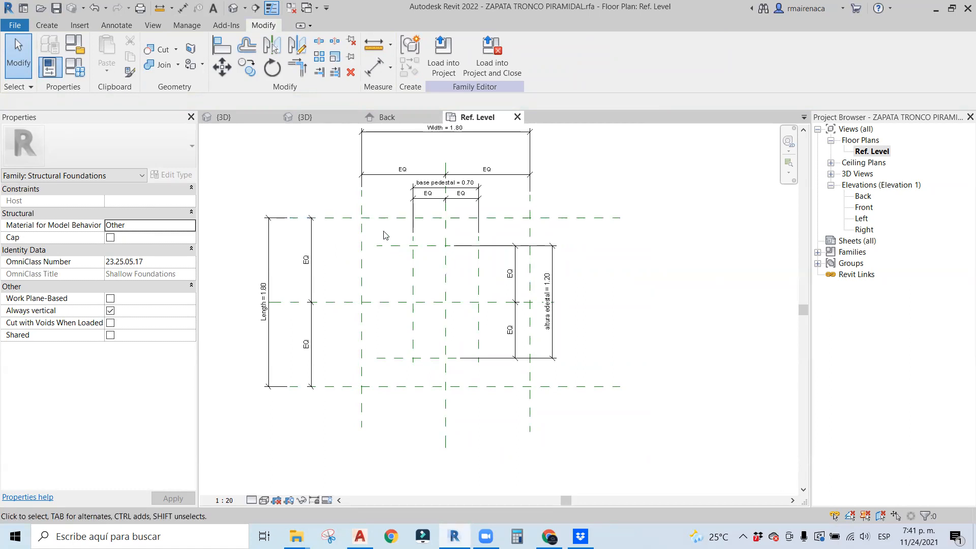
{"action": "middle_click_drag", "start_coordinate": [279, 185], "coordinate": [335, 230]}
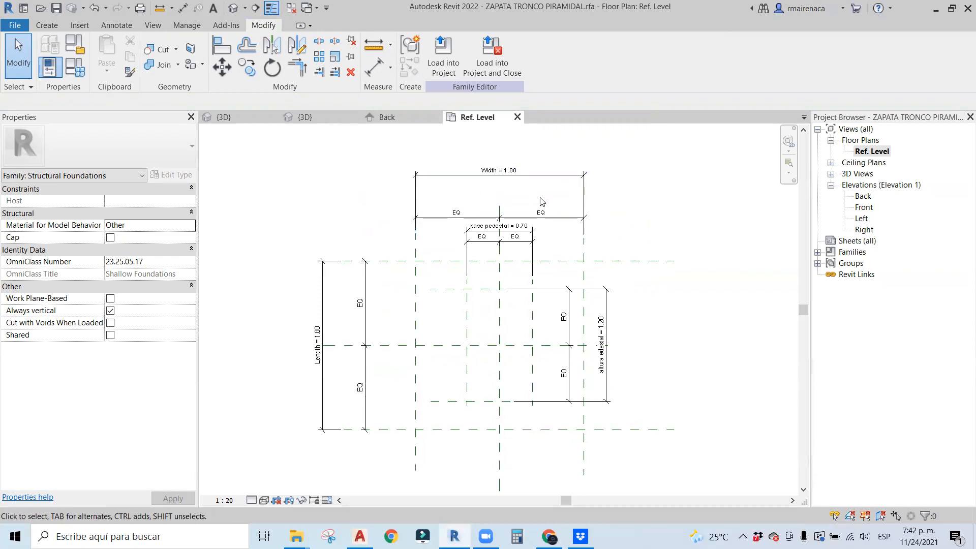
{"action": "left_click", "coordinate": [506, 172]}
{"action": "left_click", "coordinate": [507, 170]}
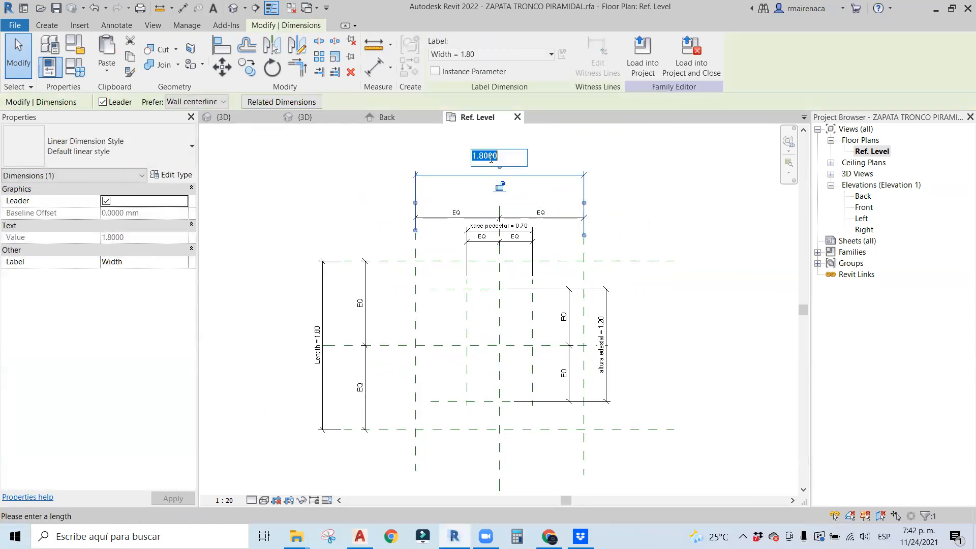
{"action": "left_click", "coordinate": [292, 155]}
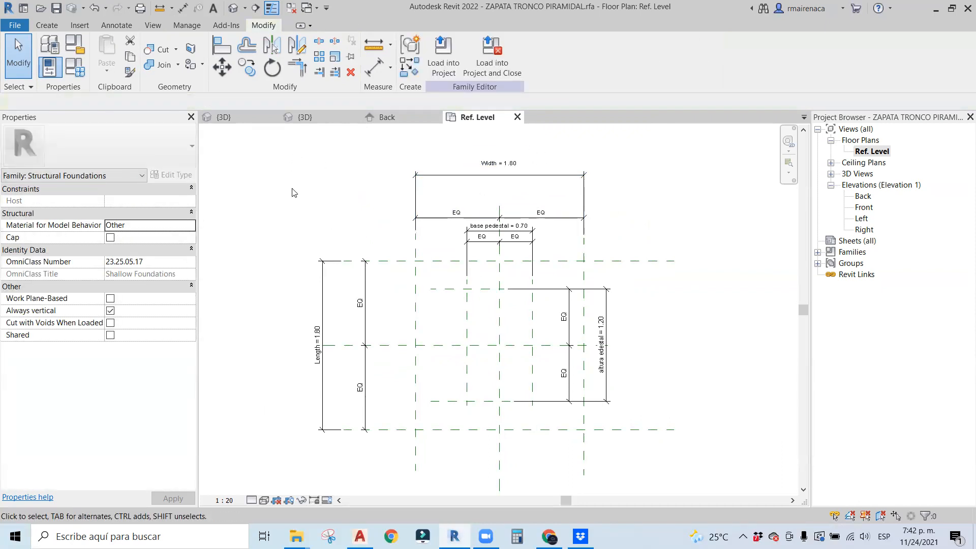
Test the family type's Width parameter at 2.40 m, then set it to 1.60 m and apply it.
{"action": "left_click", "coordinate": [71, 73]}
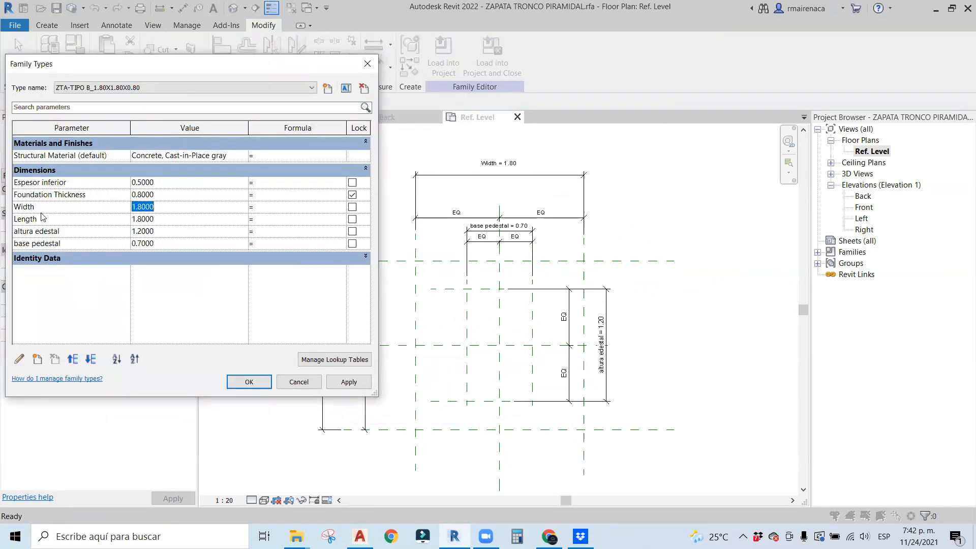
{"action": "type", "text": "2"}
{"action": "left_click", "coordinate": [344, 384]}
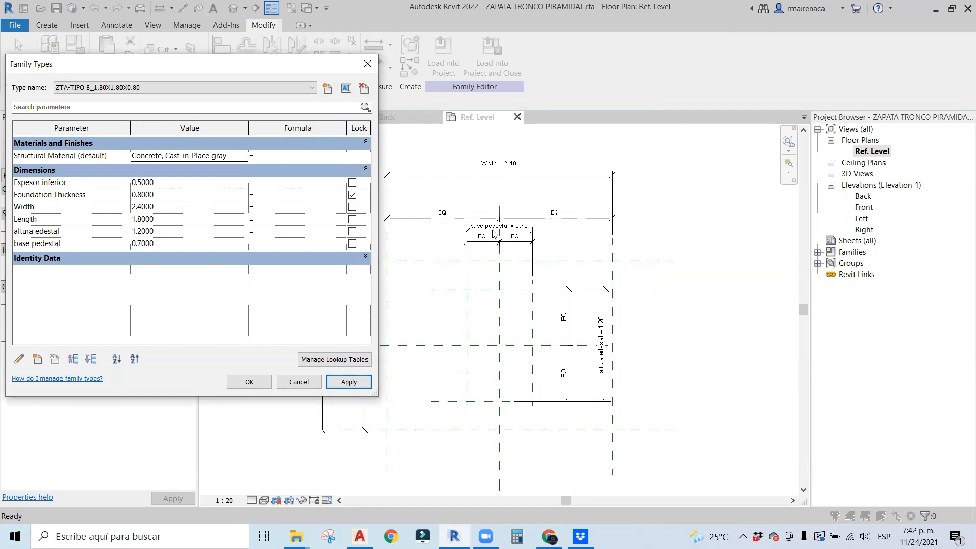
{"action": "left_click", "coordinate": [176, 209]}
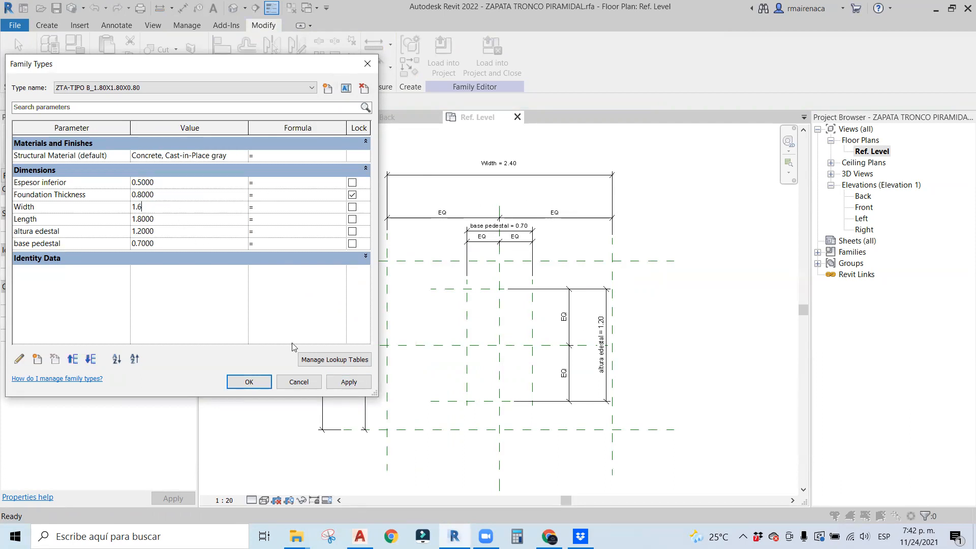
{"action": "left_click", "coordinate": [349, 382]}
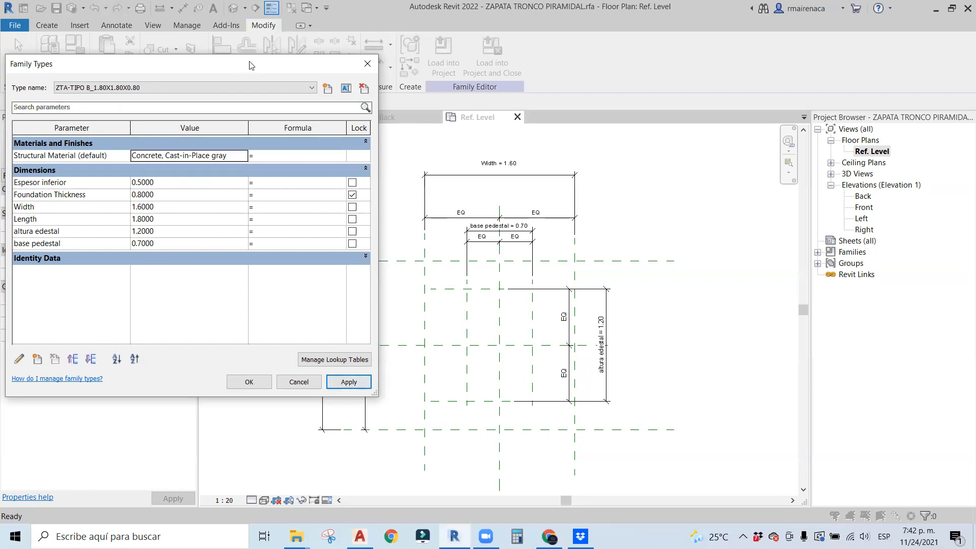
Set the family type's Length parameter to 1.60 m and apply it to the plan.
{"action": "left_click_drag", "start_coordinate": [249, 65], "coordinate": [356, 79]}
{"action": "left_click", "coordinate": [290, 235]}
{"action": "type", "text": "1.6"}
{"action": "left_click", "coordinate": [453, 397]}
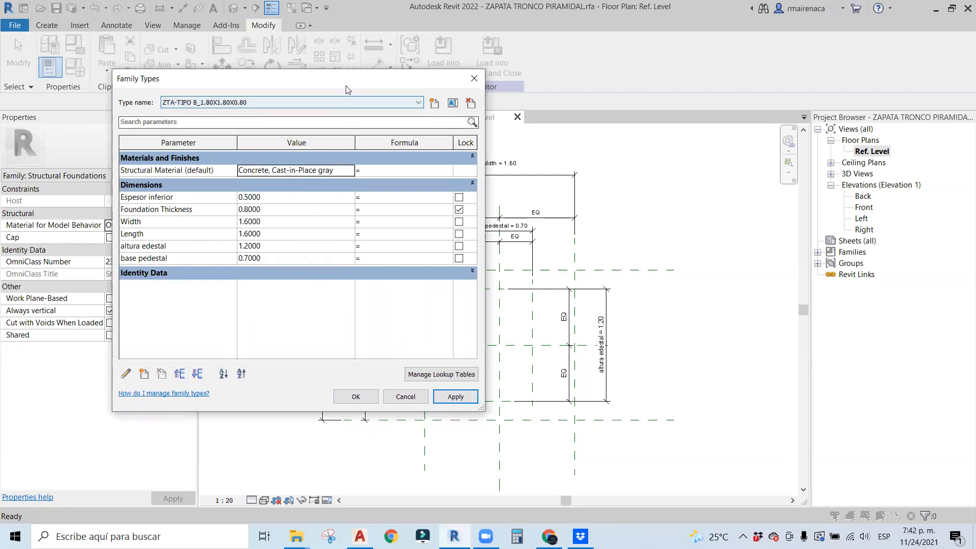
Set the altura edestal parameter to 1.00 m in the family type and apply it.
{"action": "left_click_drag", "start_coordinate": [352, 81], "coordinate": [200, 87]}
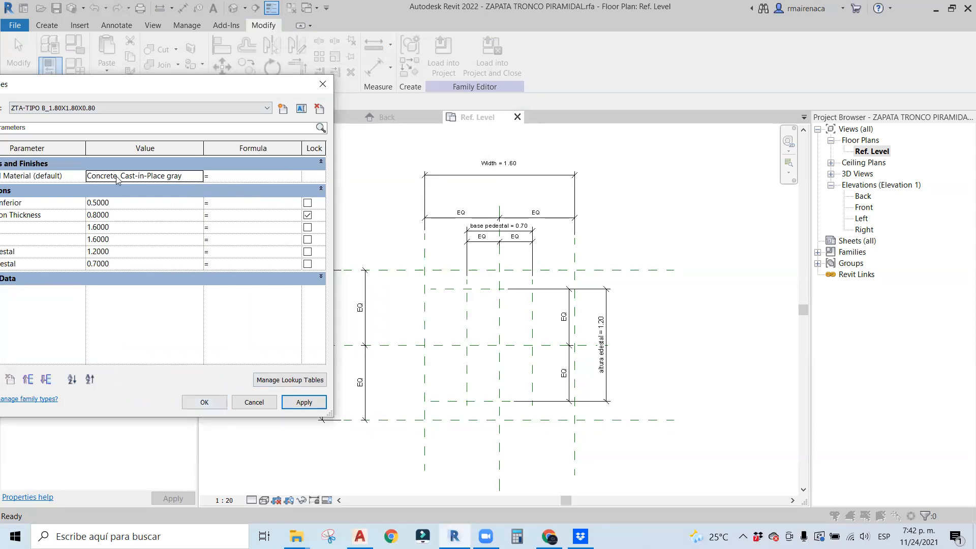
{"action": "left_click_drag", "start_coordinate": [175, 82], "coordinate": [226, 84]}
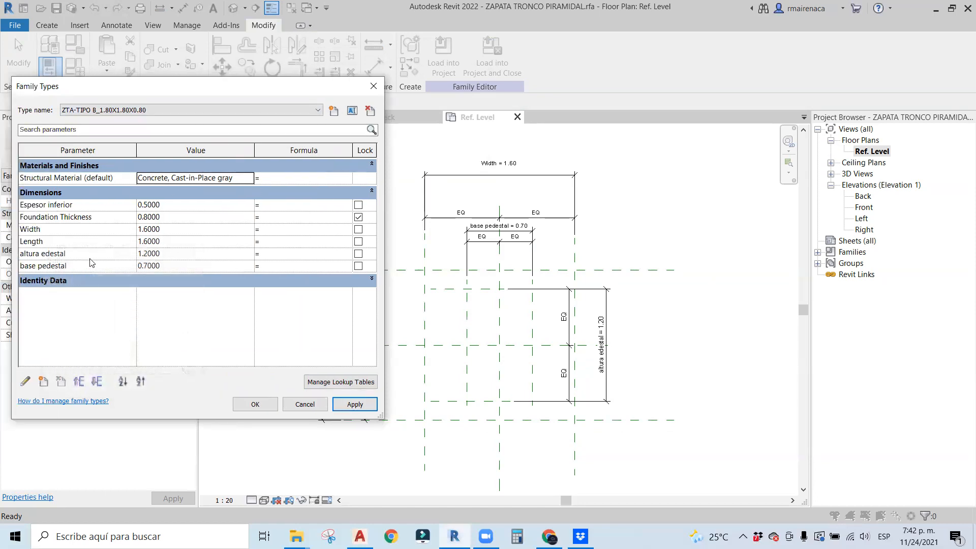
{"action": "left_click", "coordinate": [180, 253]}
{"action": "type", "text": "1"}
{"action": "left_click", "coordinate": [350, 404]}
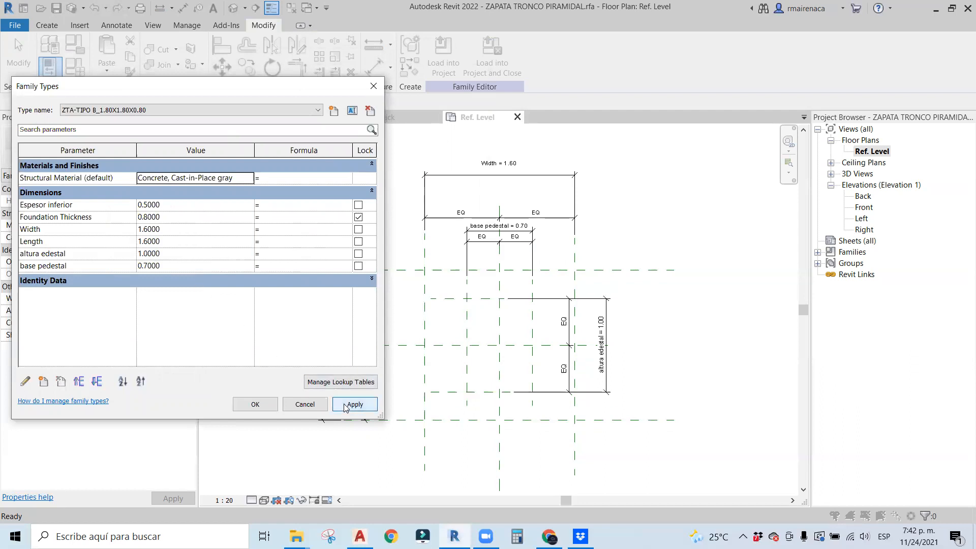
Set the base pedestal parameter to 0.60 m, apply it and accept the family type changes.
{"action": "left_click", "coordinate": [190, 262]}
{"action": "type", "text": "1"}
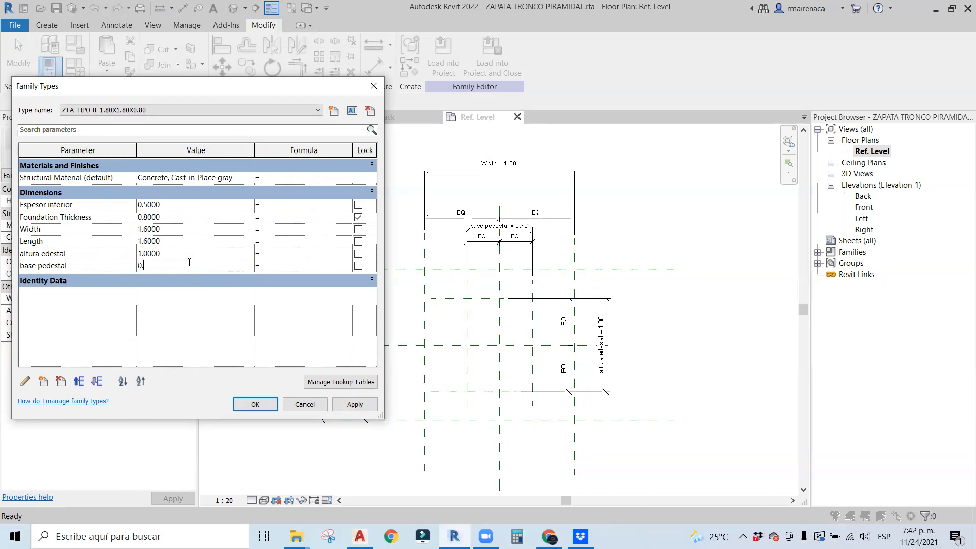
{"action": "left_click", "coordinate": [350, 404]}
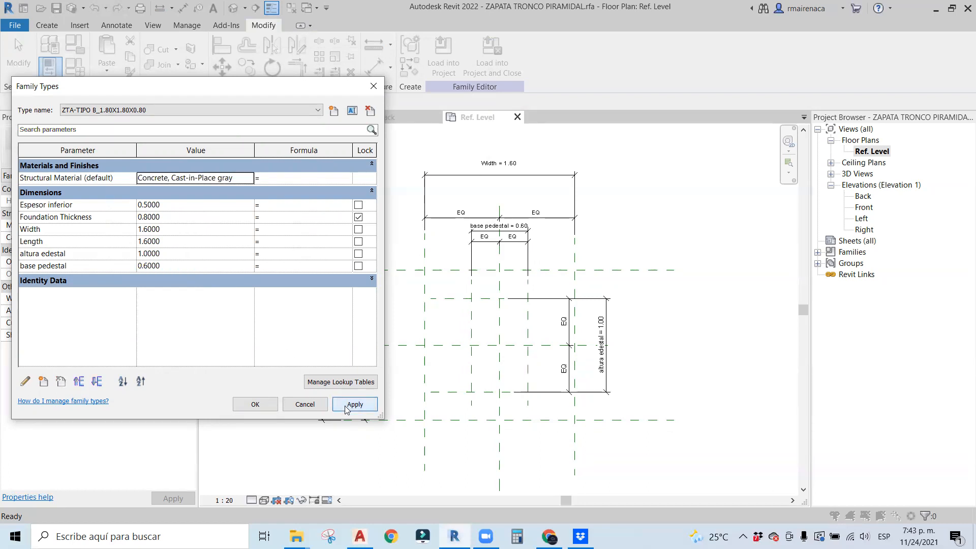
{"action": "left_click", "coordinate": [256, 404]}
{"action": "scroll", "coordinate": [335, 208], "scroll_direction": "down", "scroll_amount": 2}
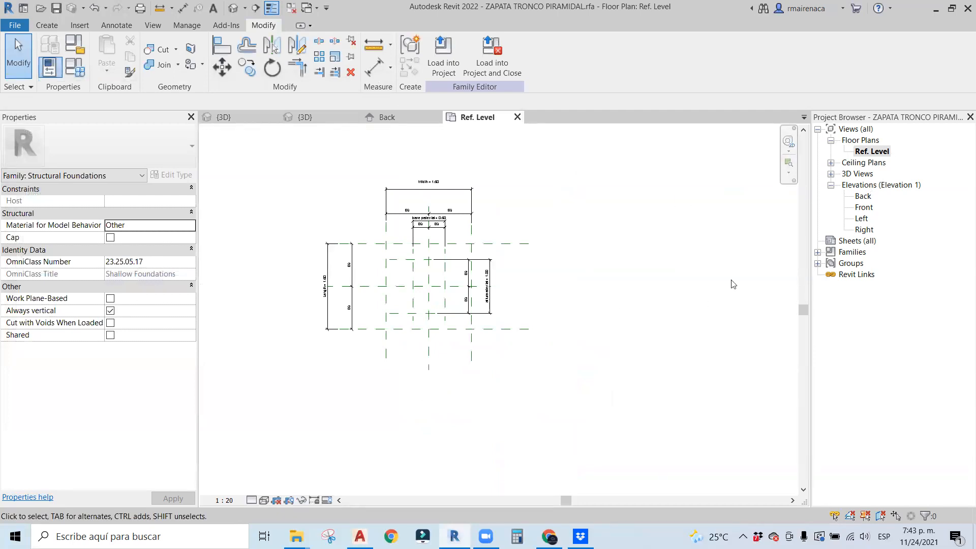
In the Back elevation, extend the lower ends of both outer vertical reference planes below the bottom horizontal plane.
{"action": "left_click", "coordinate": [379, 117]}
{"action": "scroll", "coordinate": [357, 287], "scroll_direction": "down", "scroll_amount": 3}
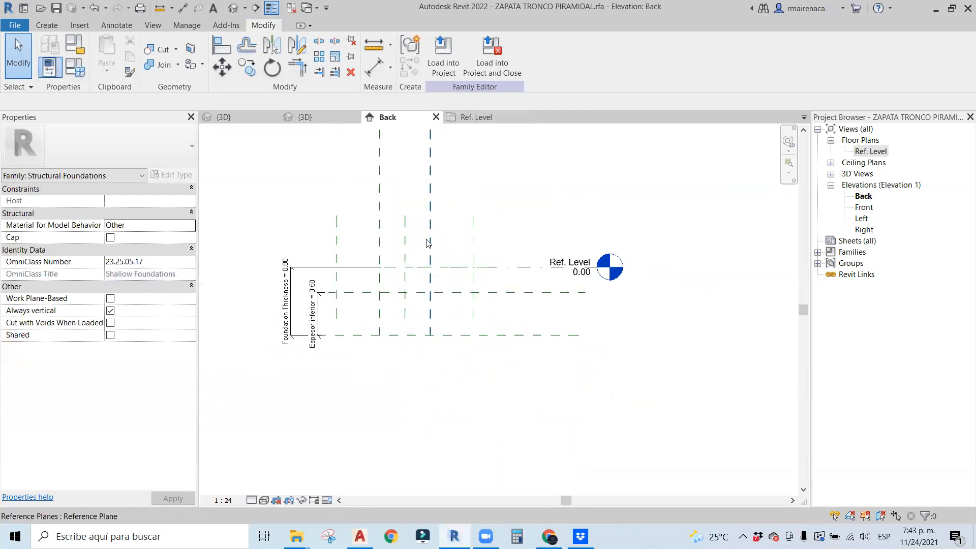
{"action": "scroll", "coordinate": [357, 287], "scroll_direction": "up", "scroll_amount": 3}
{"action": "scroll", "coordinate": [356, 287], "scroll_direction": "down", "scroll_amount": 1}
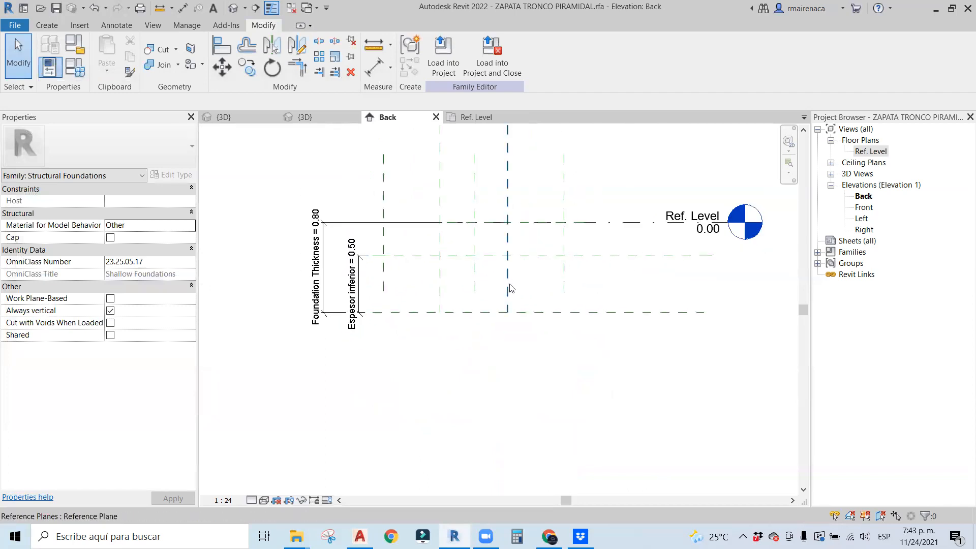
{"action": "left_click", "coordinate": [630, 312]}
{"action": "scroll", "coordinate": [387, 328], "scroll_direction": "up", "scroll_amount": 2}
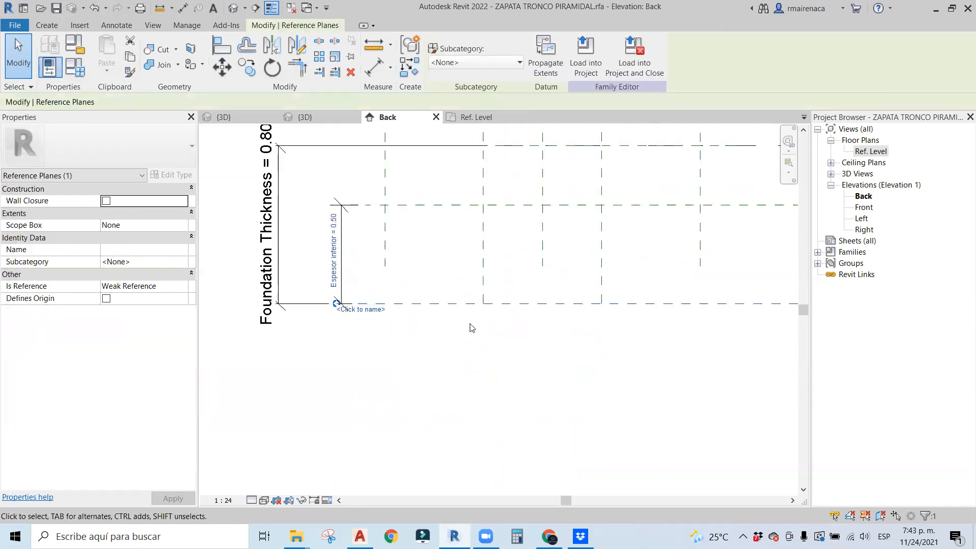
{"action": "scroll", "coordinate": [488, 330], "scroll_direction": "down", "scroll_amount": 2}
{"action": "left_click", "coordinate": [421, 285]}
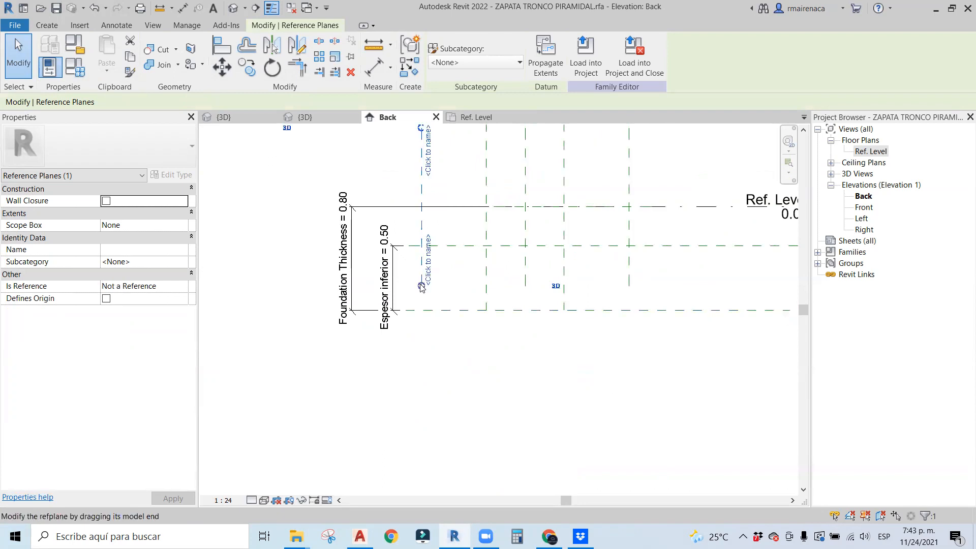
{"action": "left_click", "coordinate": [646, 293]}
{"action": "left_click", "coordinate": [629, 283]}
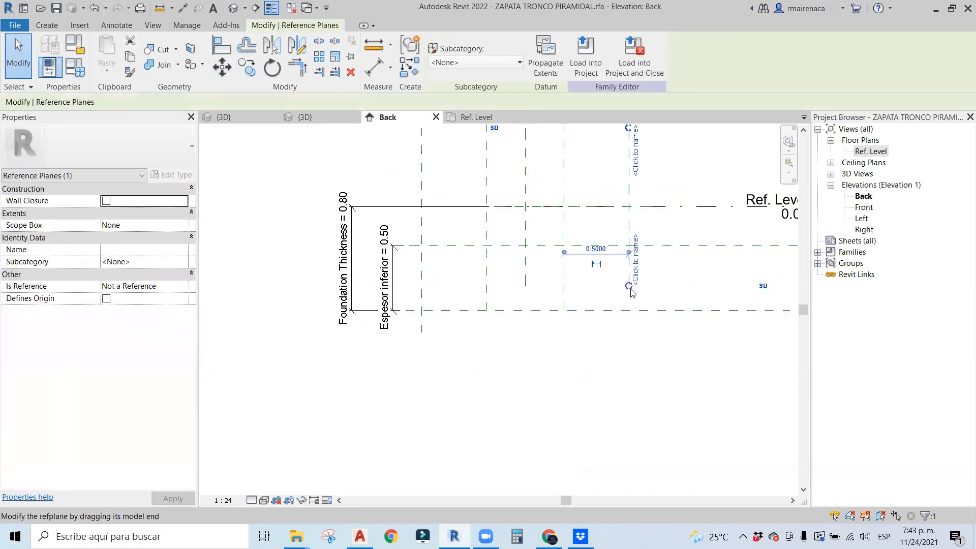
{"action": "middle_click_drag", "start_coordinate": [670, 297], "coordinate": [559, 298]}
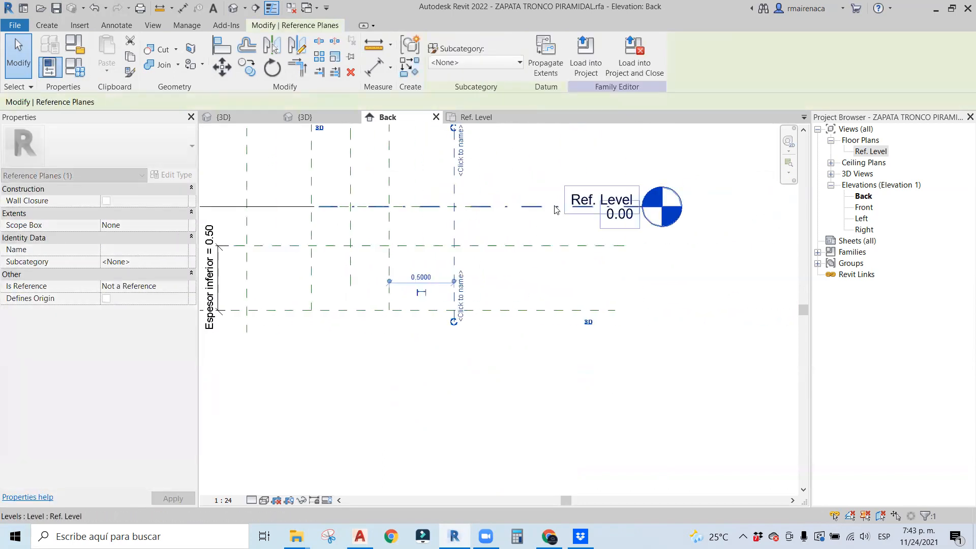
Extend the left end of the Ref. Level line past the Foundation Thickness dimension in the Back elevation.
{"action": "left_click", "coordinate": [395, 208]}
{"action": "scroll", "coordinate": [399, 223], "scroll_direction": "down", "scroll_amount": 3}
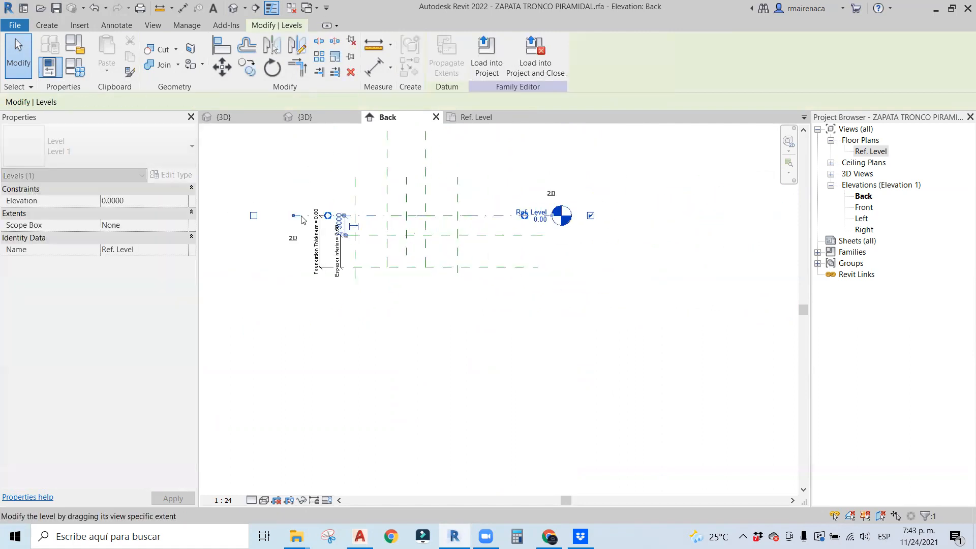
{"action": "scroll", "coordinate": [416, 222], "scroll_direction": "up", "scroll_amount": 2}
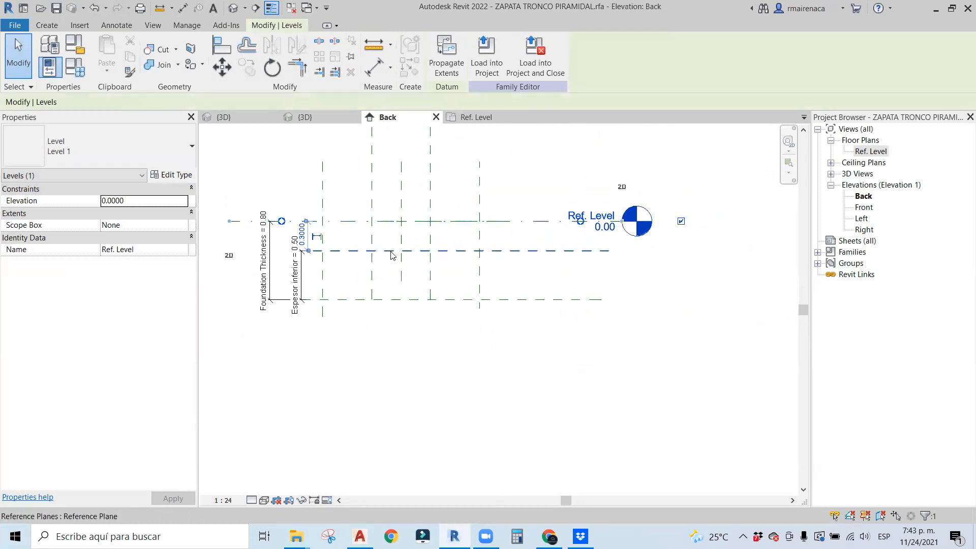
{"action": "scroll", "coordinate": [529, 290], "scroll_direction": "up", "scroll_amount": 3}
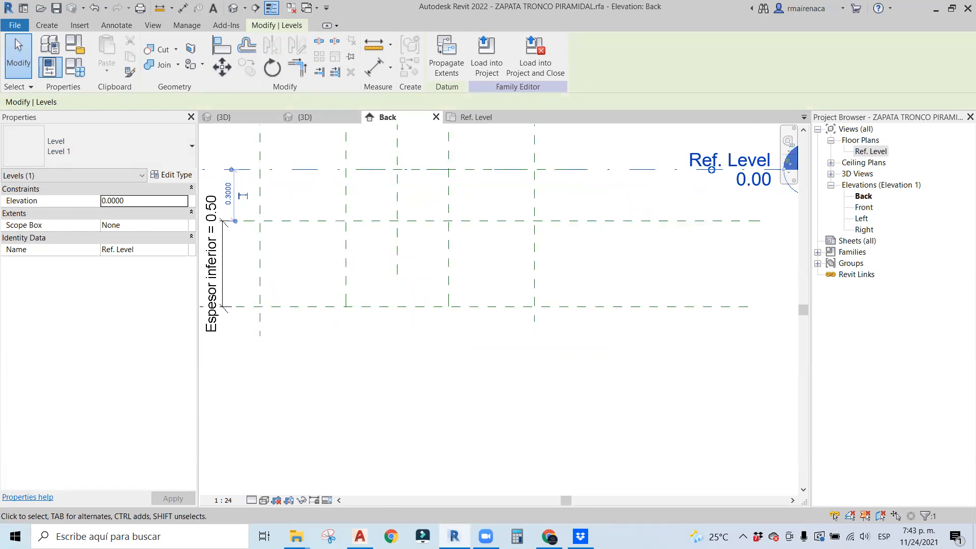
Switch to the AutoCAD section drawing and window-select the footing's lower rectangular base.
{"action": "left_click", "coordinate": [282, 216]}
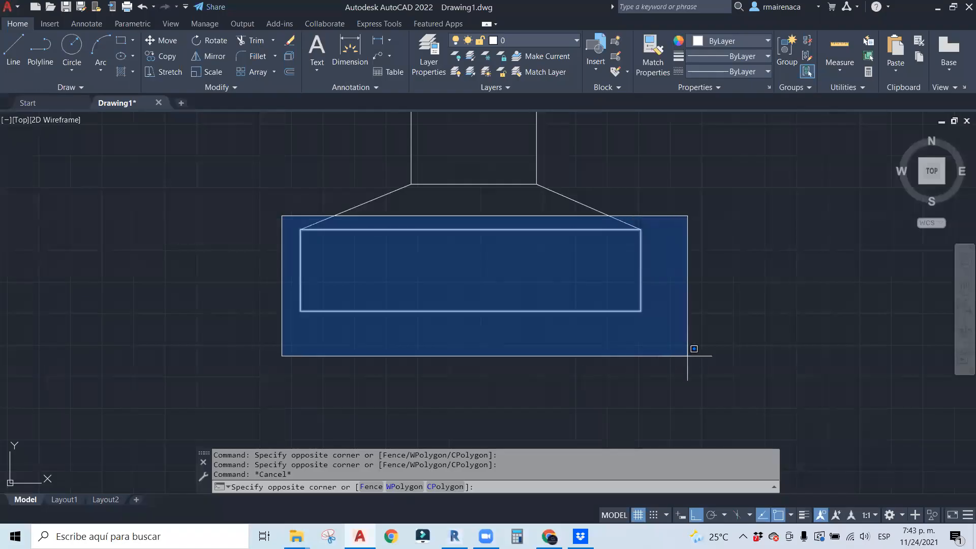
{"action": "left_click", "coordinate": [220, 150]}
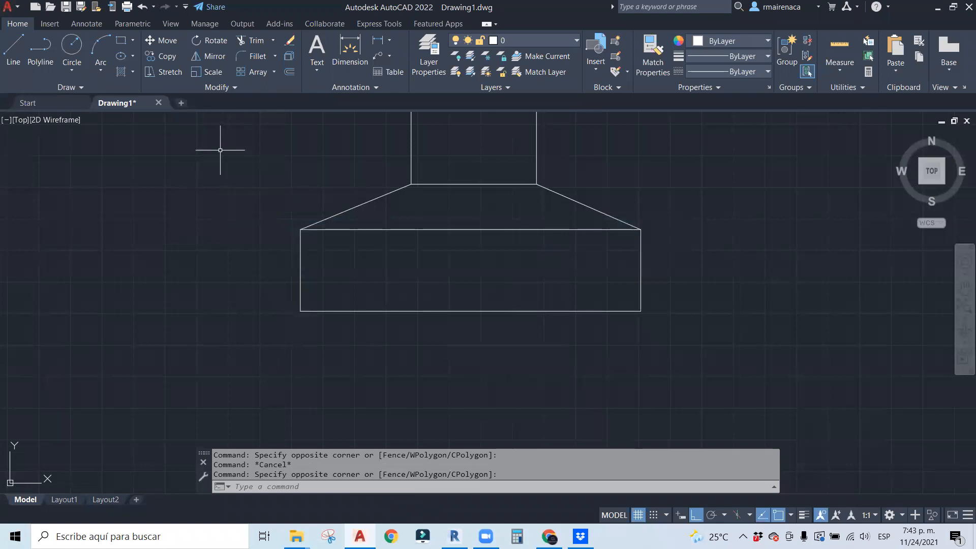
{"action": "left_click", "coordinate": [280, 243]}
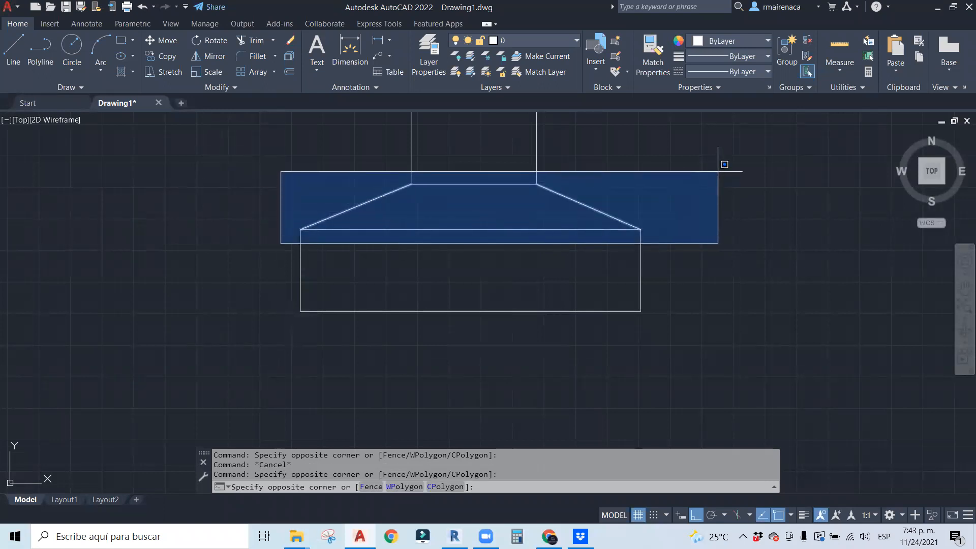
{"action": "left_click", "coordinate": [222, 179]}
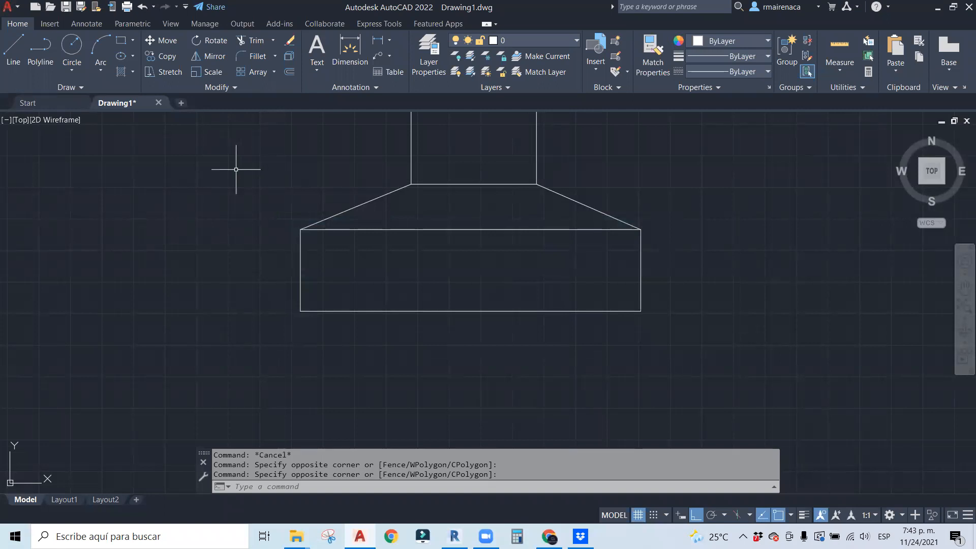
Switch to Revit and name the lowest horizontal reference plane in the Back elevation "nivel inferior zapata".
{"action": "left_click", "coordinate": [937, 7]}
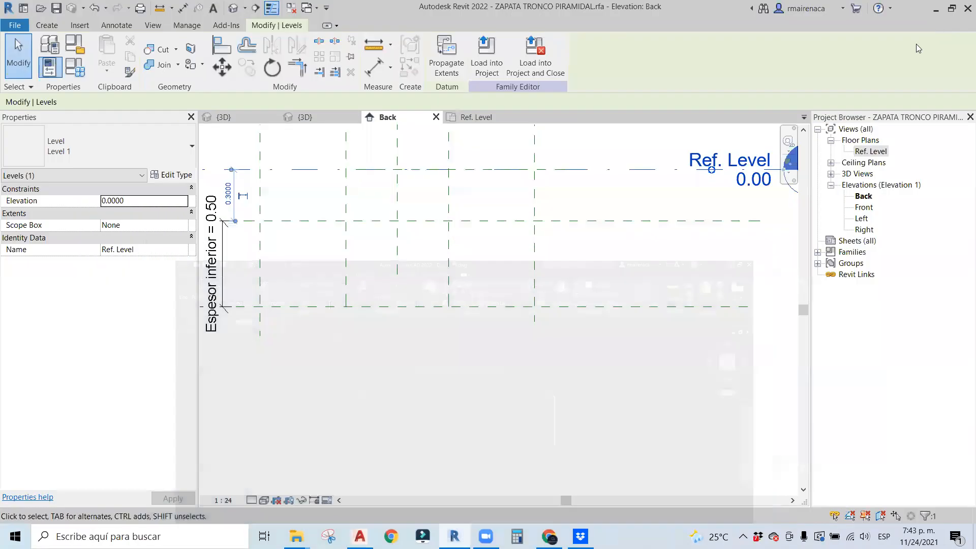
{"action": "left_click", "coordinate": [328, 306]}
{"action": "scroll", "coordinate": [354, 303], "scroll_direction": "down", "scroll_amount": 3}
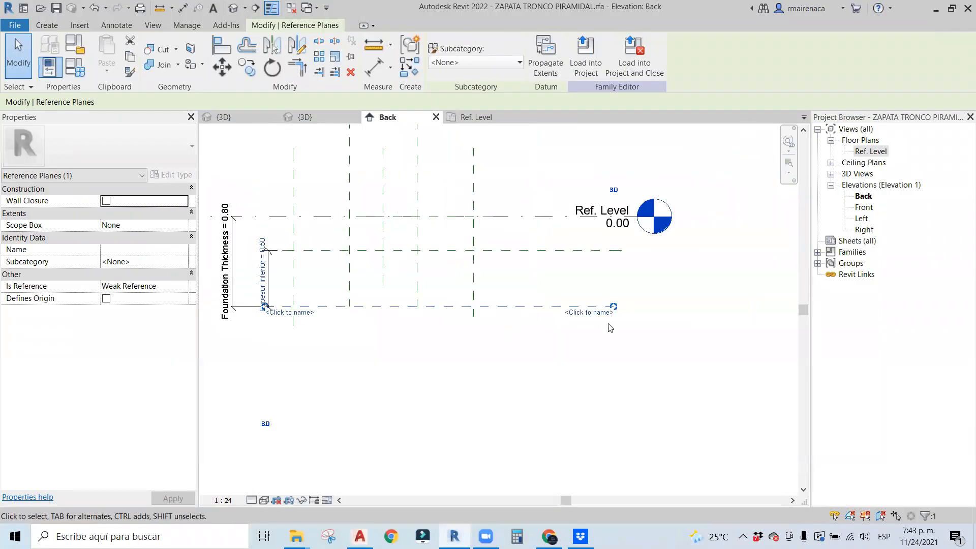
{"action": "scroll", "coordinate": [602, 320], "scroll_direction": "up", "scroll_amount": 4}
{"action": "scroll", "coordinate": [546, 316], "scroll_direction": "down", "scroll_amount": 1}
{"action": "left_click", "coordinate": [502, 226]}
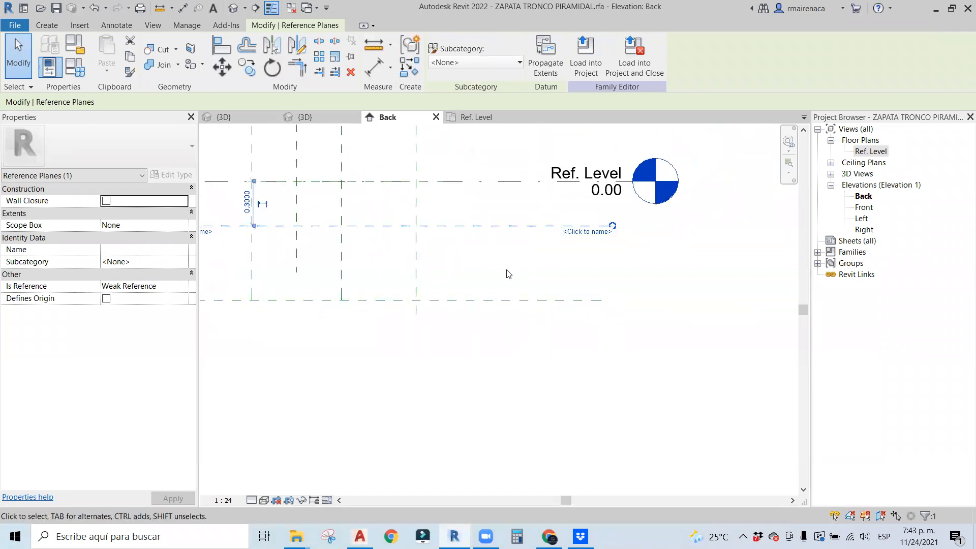
{"action": "left_click", "coordinate": [529, 302]}
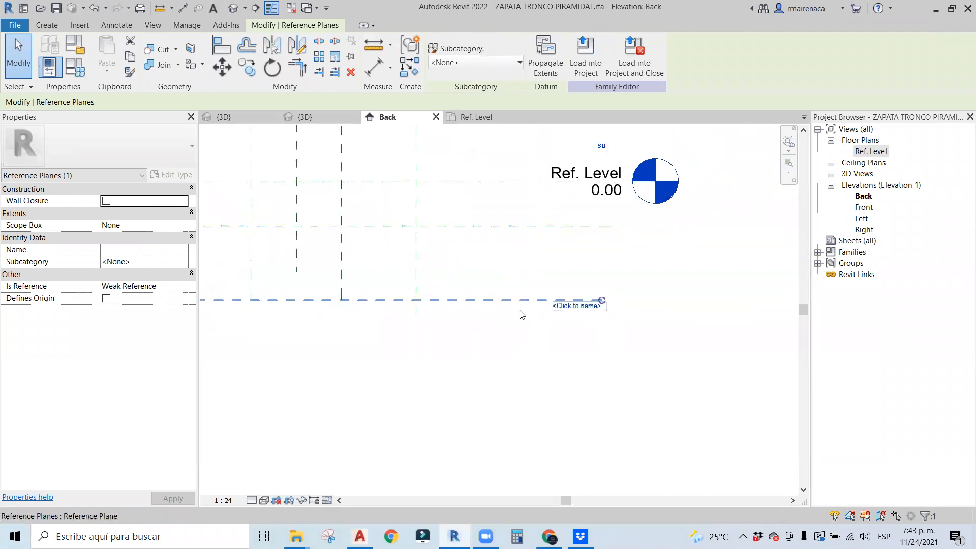
{"action": "left_click", "coordinate": [572, 310]}
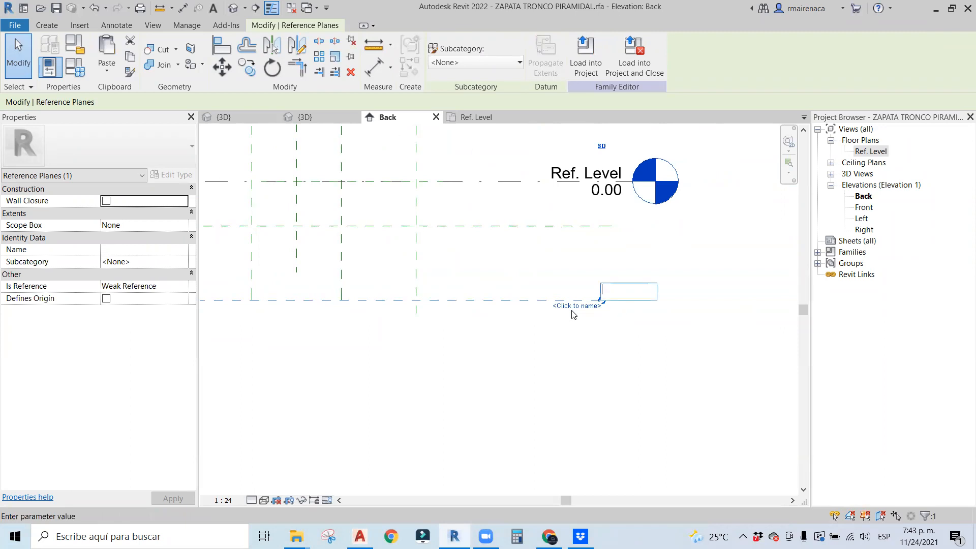
{"action": "type", "text": "nivel"}
{"action": "type", "text": " i"}
{"action": "type", "text": "nferior zapa"}
{"action": "type", "text": "ta"}
{"action": "key", "text": "Return"}
Name the horizontal reference plane just below Ref. Level "nivel inferior piramide".
{"action": "left_click", "coordinate": [563, 226]}
{"action": "left_click", "coordinate": [585, 231]}
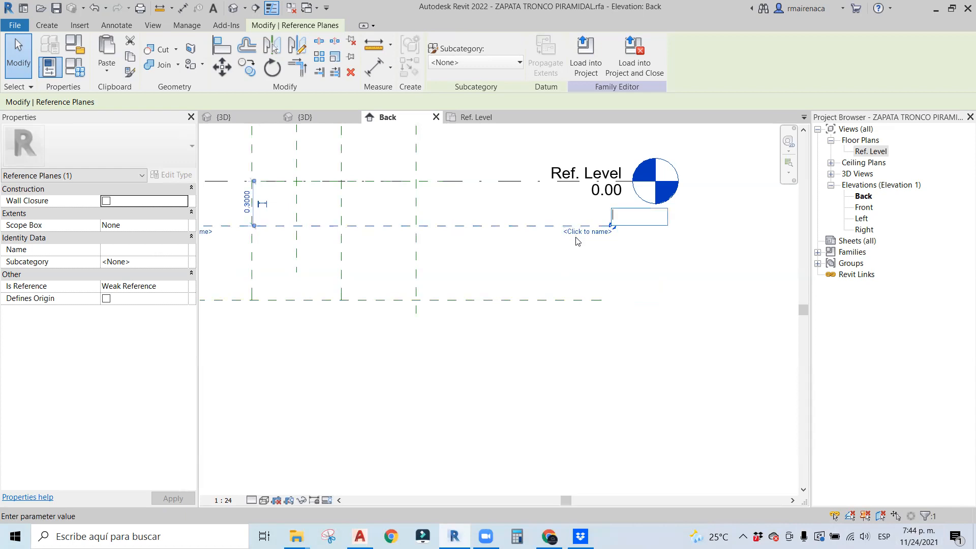
{"action": "type", "text": "nivel inferior piramide"}
{"action": "key", "text": "Return"}
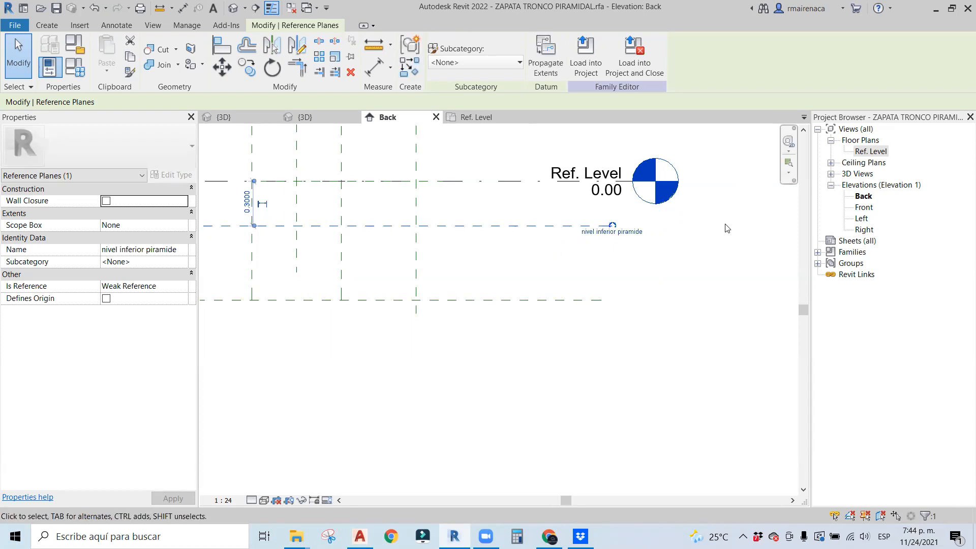
{"action": "key", "text": "Escape"}
In the Ref. Level plan, start an extrusion with the reference plane "nivel inferior zapata" as its work plane.
{"action": "scroll", "coordinate": [604, 312], "scroll_direction": "down", "scroll_amount": 3}
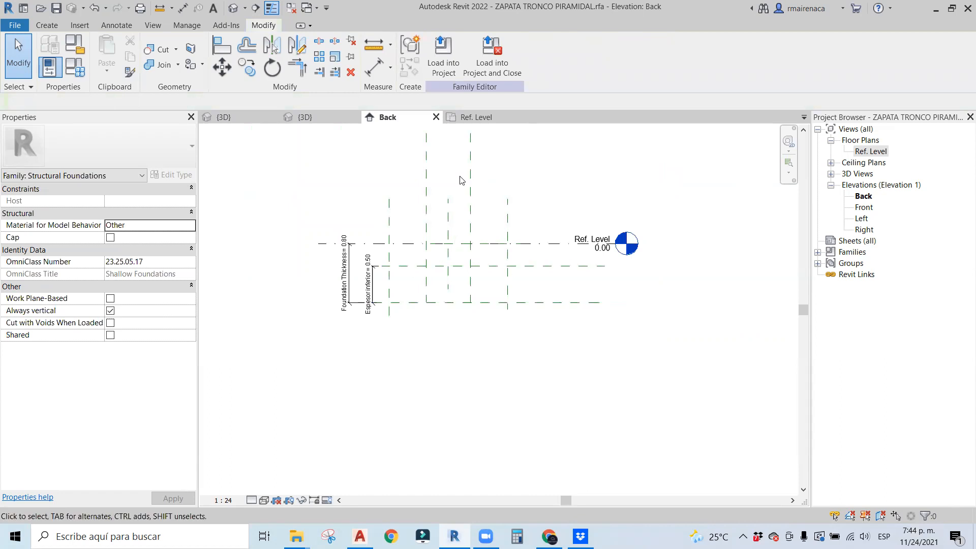
{"action": "left_click", "coordinate": [470, 116]}
{"action": "middle_click_drag", "start_coordinate": [544, 254], "coordinate": [659, 220]}
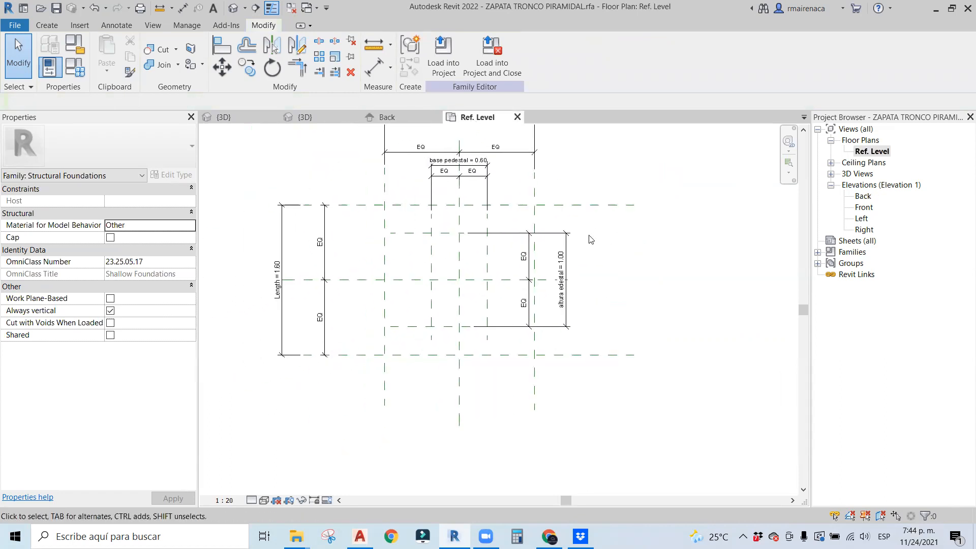
{"action": "left_click", "coordinate": [48, 25]}
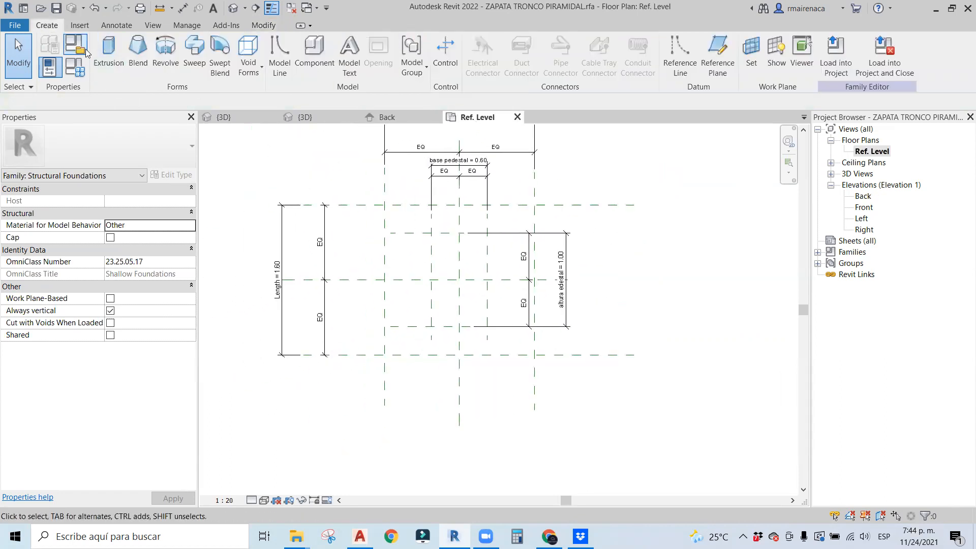
{"action": "left_click", "coordinate": [108, 51]}
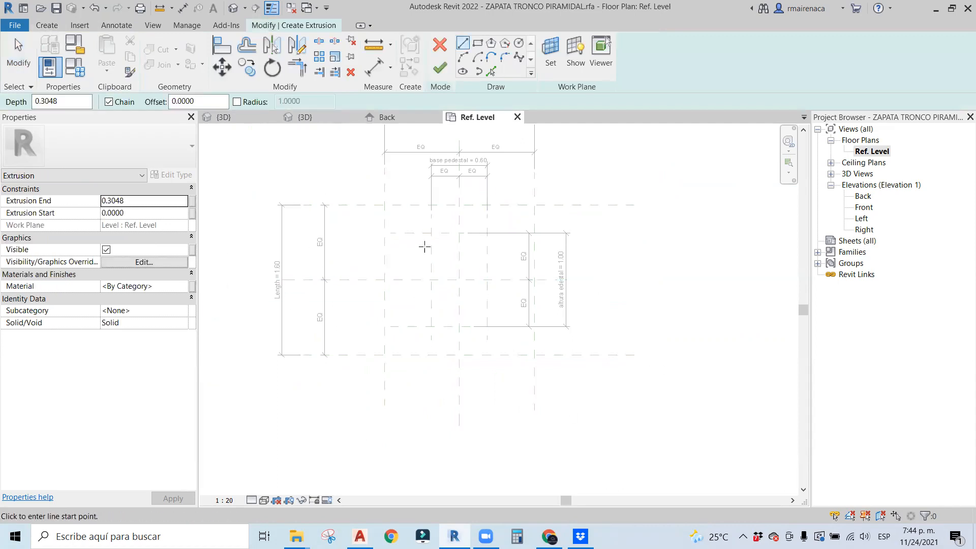
{"action": "left_click", "coordinate": [551, 58]}
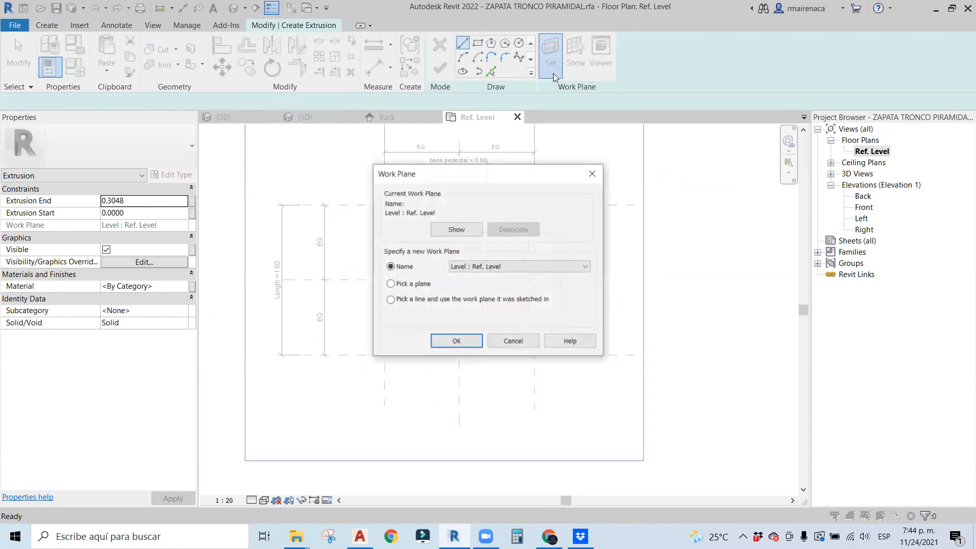
{"action": "left_click", "coordinate": [498, 265]}
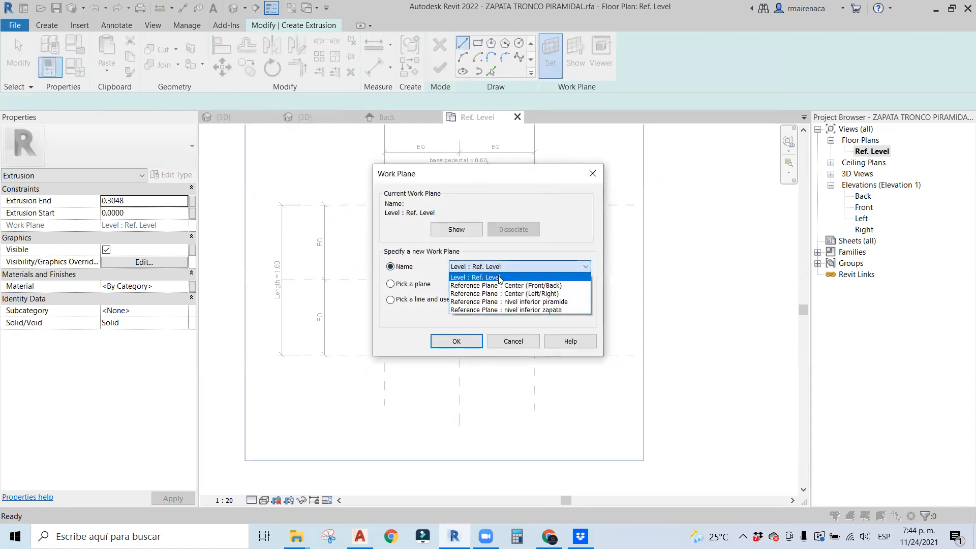
{"action": "left_click", "coordinate": [512, 309]}
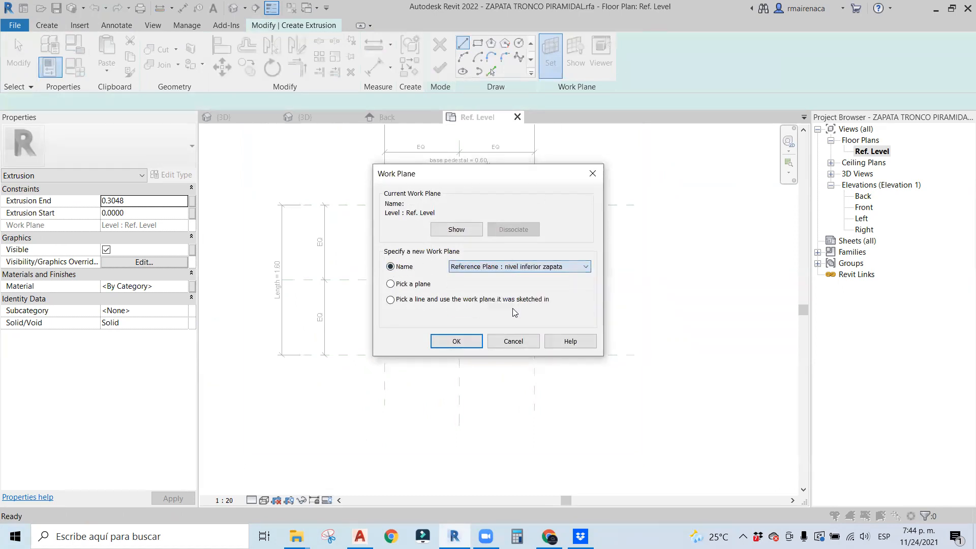
{"action": "left_click", "coordinate": [456, 340]}
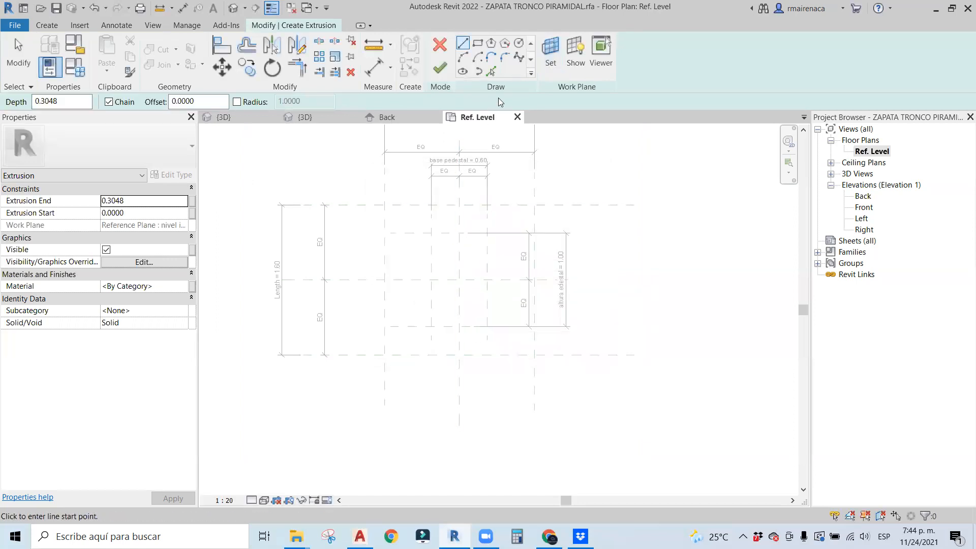
Sketch a rectangle between the outermost reference planes, lock all four sides to them and finish the extrusion.
{"action": "left_click", "coordinate": [479, 45]}
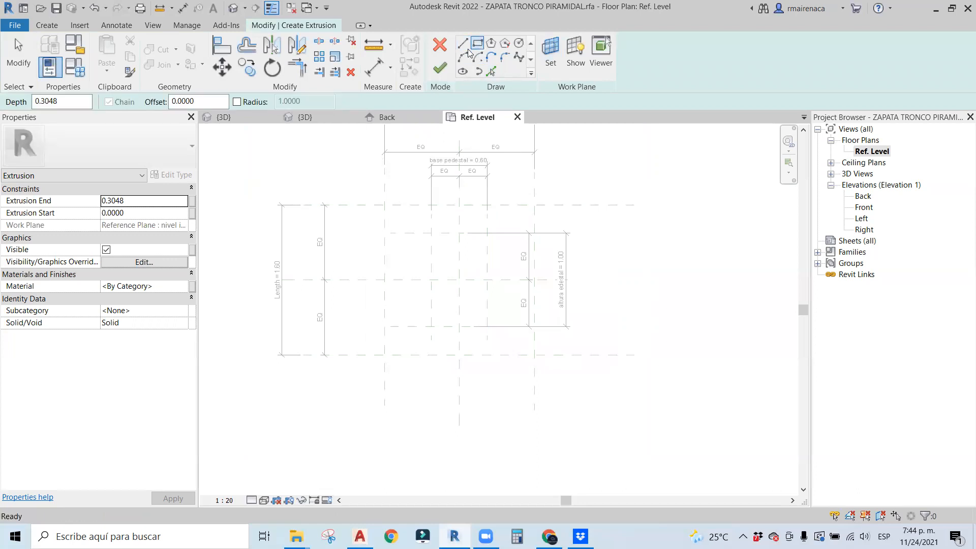
{"action": "left_click", "coordinate": [385, 205]}
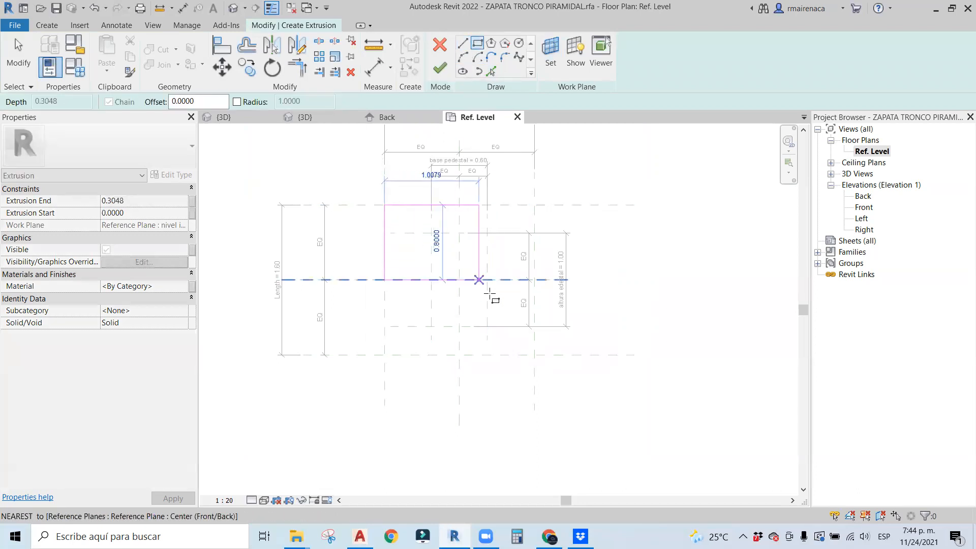
{"action": "left_click", "coordinate": [534, 354]}
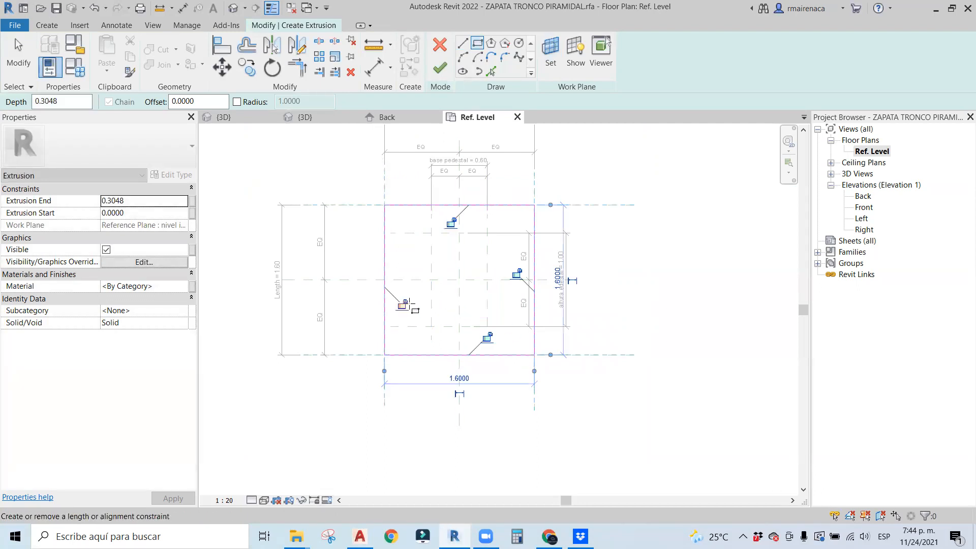
{"action": "left_click", "coordinate": [451, 222]}
{"action": "left_click", "coordinate": [516, 274]}
{"action": "left_click", "coordinate": [487, 336]}
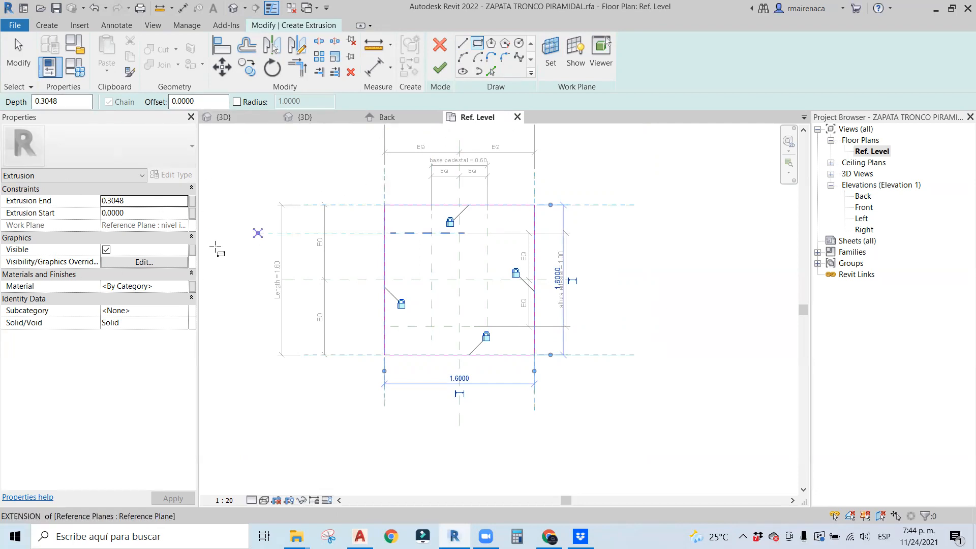
{"action": "left_click", "coordinate": [440, 70]}
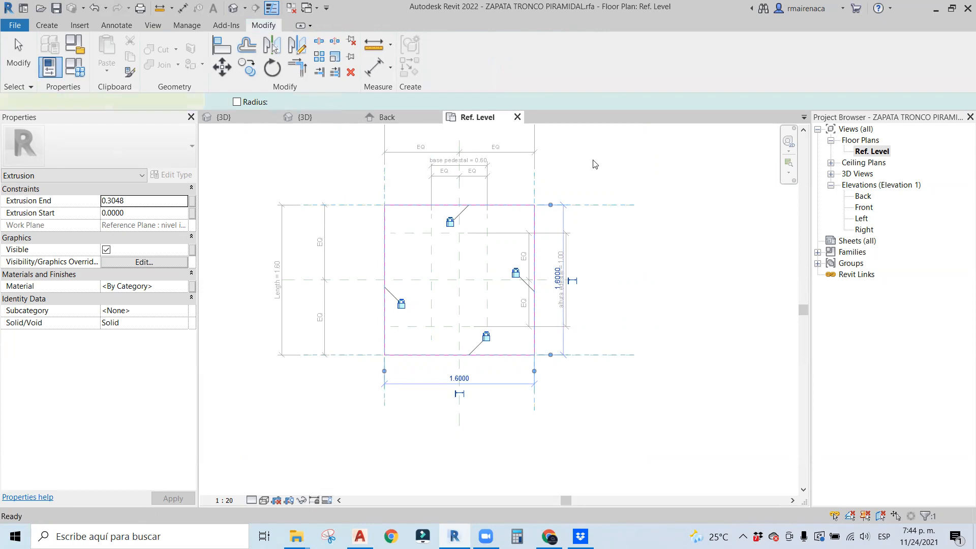
In the Back elevation, stretch the extrusion's top face up to the "nivel inferior piramide" plane and lock it there.
{"action": "double_click", "coordinate": [862, 198]}
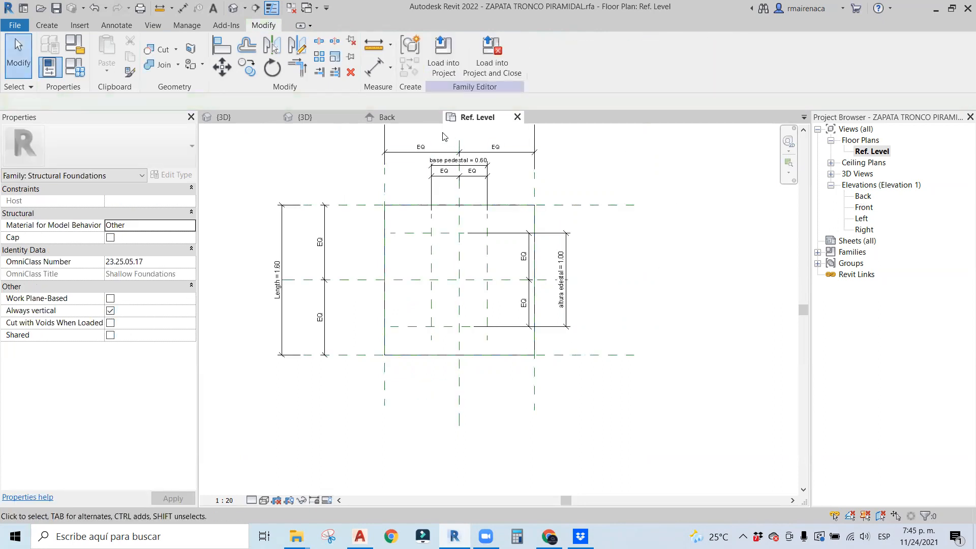
{"action": "scroll", "coordinate": [459, 259], "scroll_direction": "up", "scroll_amount": 4}
{"action": "scroll", "coordinate": [459, 312], "scroll_direction": "up", "scroll_amount": 2}
{"action": "left_click_drag", "start_coordinate": [401, 303], "coordinate": [429, 283]}
{"action": "scroll", "coordinate": [428, 283], "scroll_direction": "down", "scroll_amount": 2}
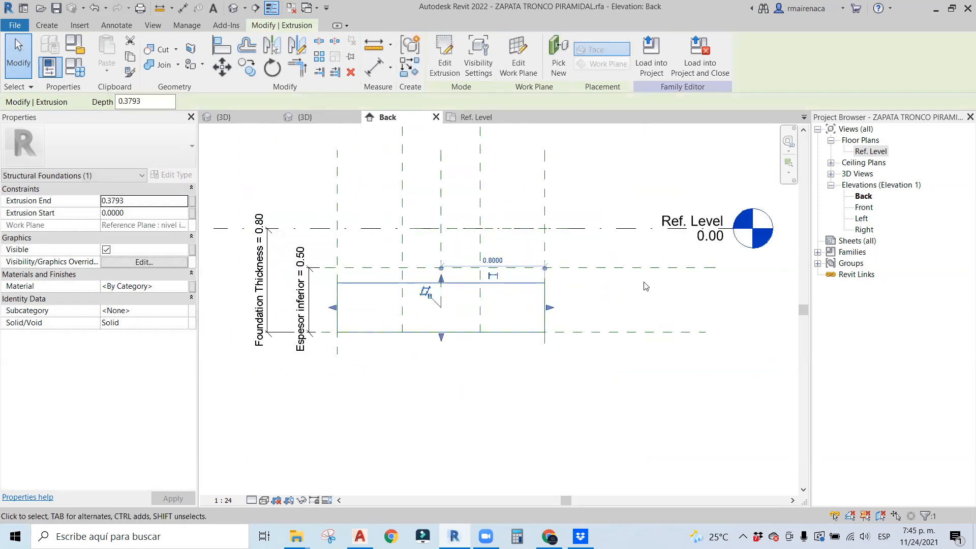
{"action": "scroll", "coordinate": [370, 334], "scroll_direction": "up", "scroll_amount": 2}
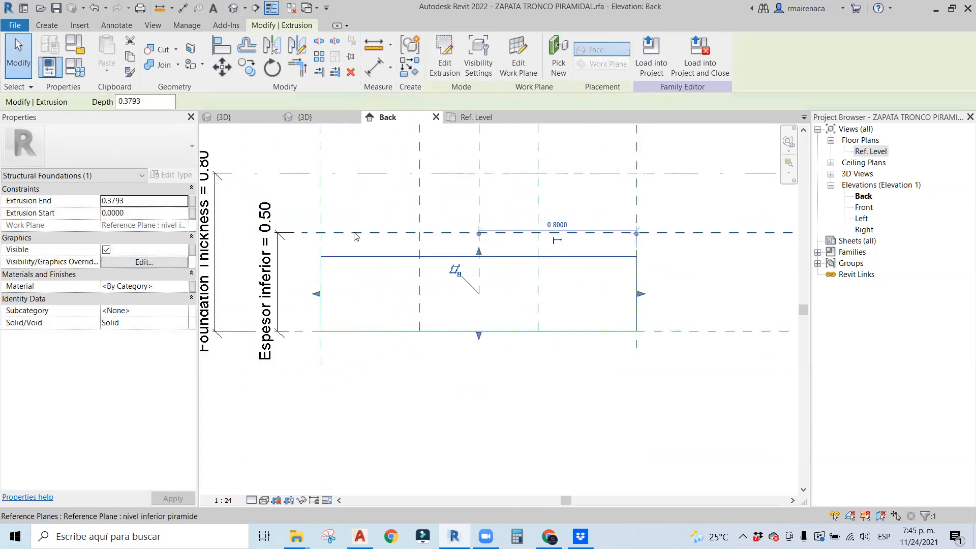
{"action": "scroll", "coordinate": [473, 252], "scroll_direction": "up", "scroll_amount": 4}
{"action": "left_click_drag", "start_coordinate": [440, 266], "coordinate": [441, 207]}
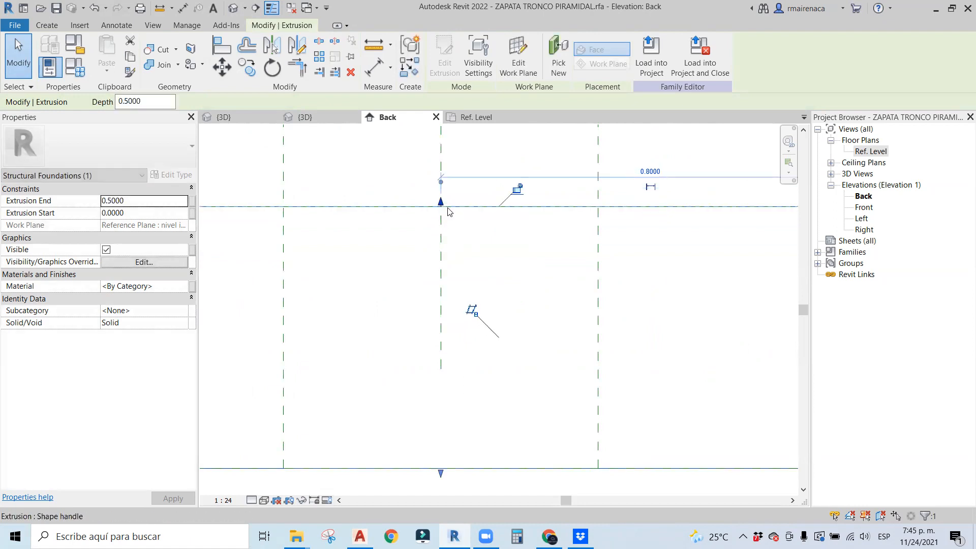
{"action": "left_click", "coordinate": [517, 192]}
{"action": "scroll", "coordinate": [490, 231], "scroll_direction": "down", "scroll_amount": 2}
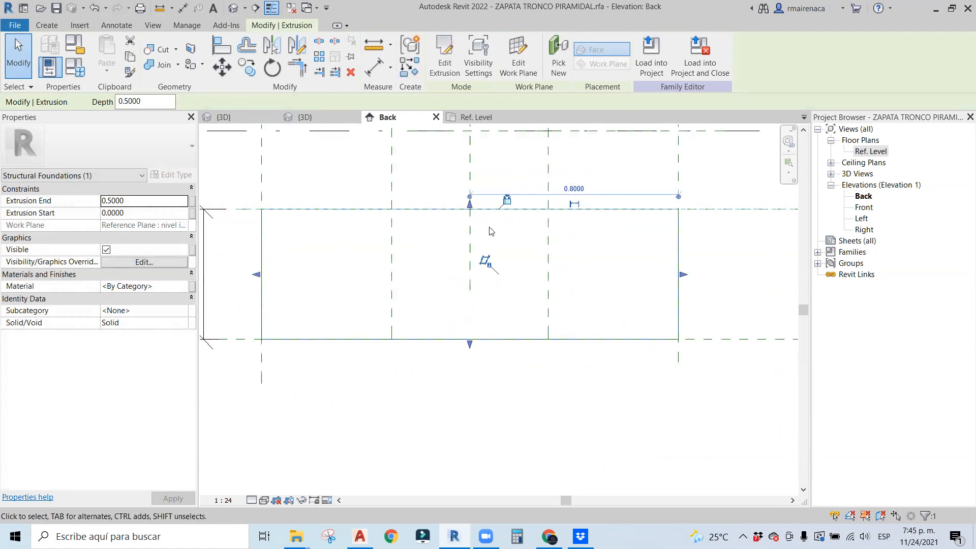
{"action": "scroll", "coordinate": [490, 243], "scroll_direction": "down", "scroll_amount": 2}
{"action": "left_click", "coordinate": [523, 364]}
{"action": "scroll", "coordinate": [523, 368], "scroll_direction": "down", "scroll_amount": 2}
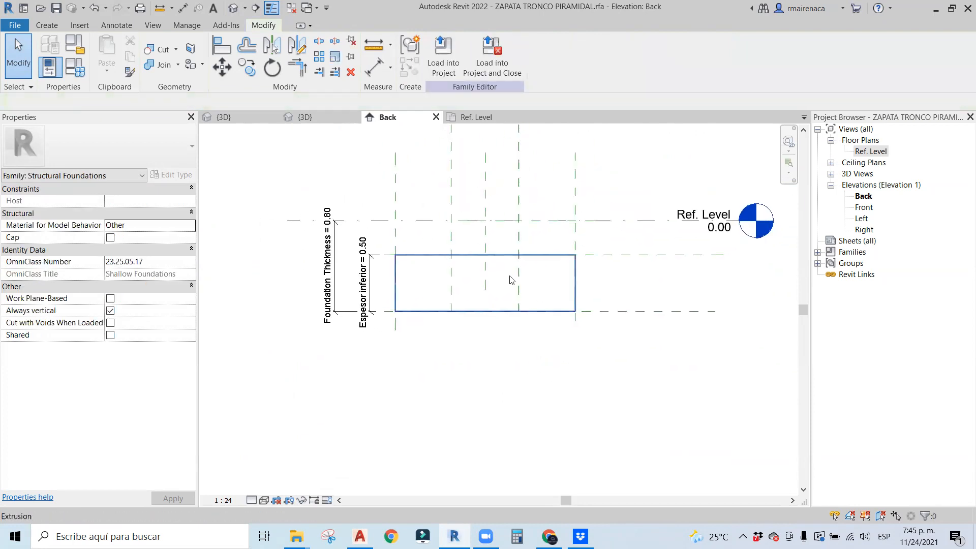
Open the 3D view and apply a Width of 1.8 to the current family type.
{"action": "left_click", "coordinate": [233, 8]}
{"action": "scroll", "coordinate": [345, 202], "scroll_direction": "down", "scroll_amount": 2}
{"action": "middle_click_drag", "start_coordinate": [320, 241], "coordinate": [412, 235]}
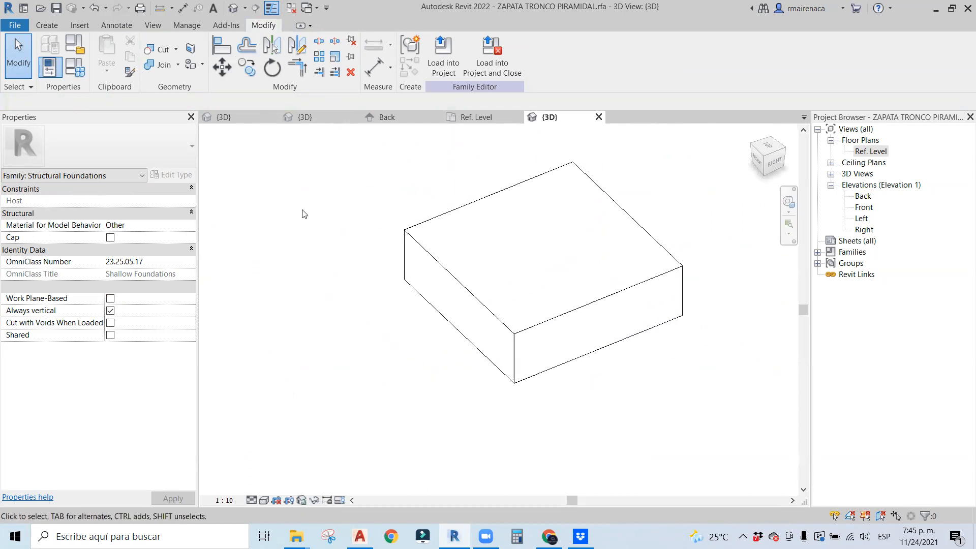
{"action": "left_click", "coordinate": [75, 67]}
{"action": "left_click", "coordinate": [169, 229]}
{"action": "type", "text": "1.8"}
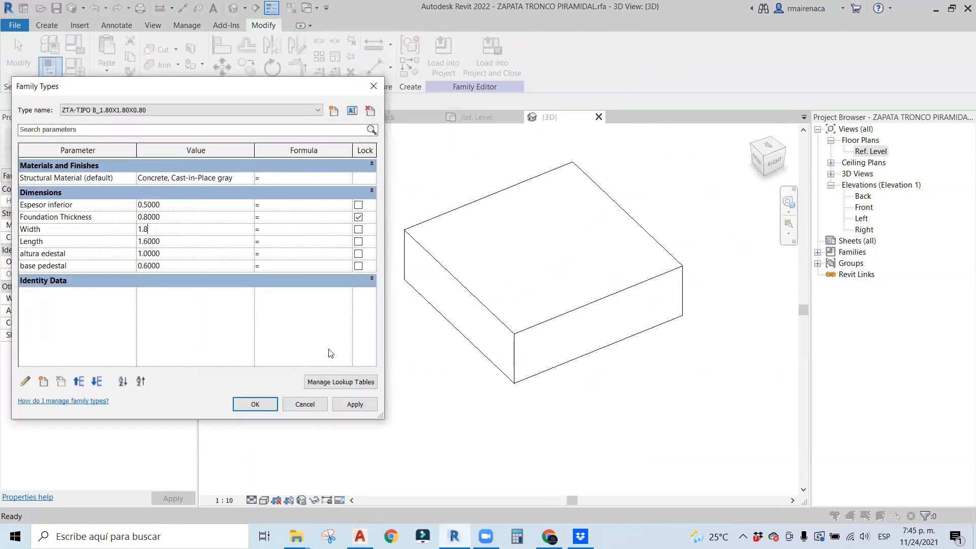
{"action": "left_click", "coordinate": [357, 404]}
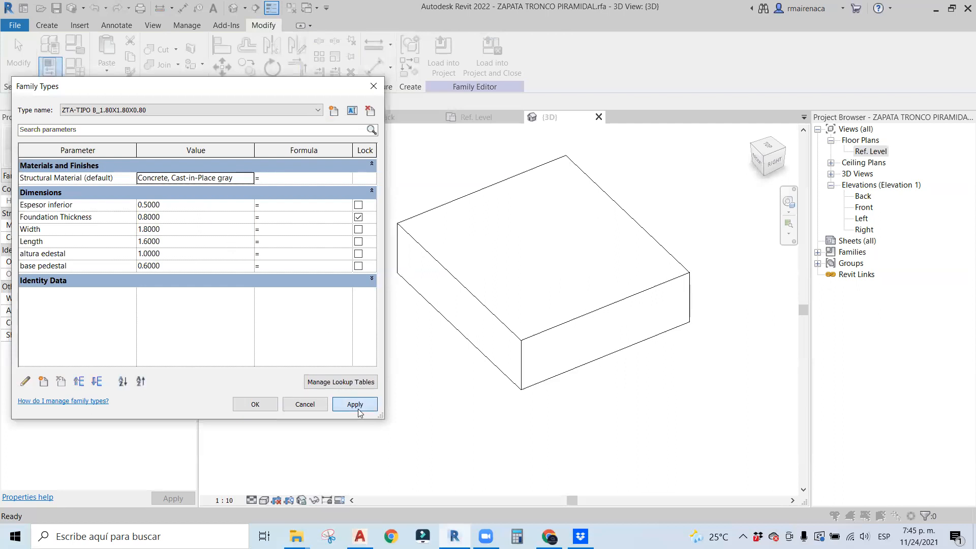
Apply a Length of 1.9 and an Espesor inferior of 0.4 to the family type.
{"action": "left_click", "coordinate": [180, 242]}
{"action": "type", "text": "1."}
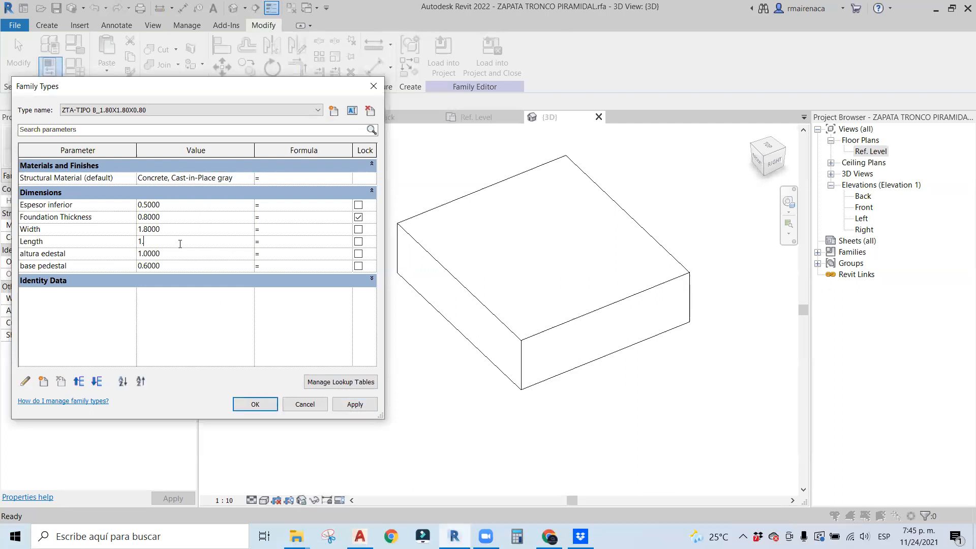
{"action": "type", "text": "9"}
{"action": "left_click", "coordinate": [346, 407]}
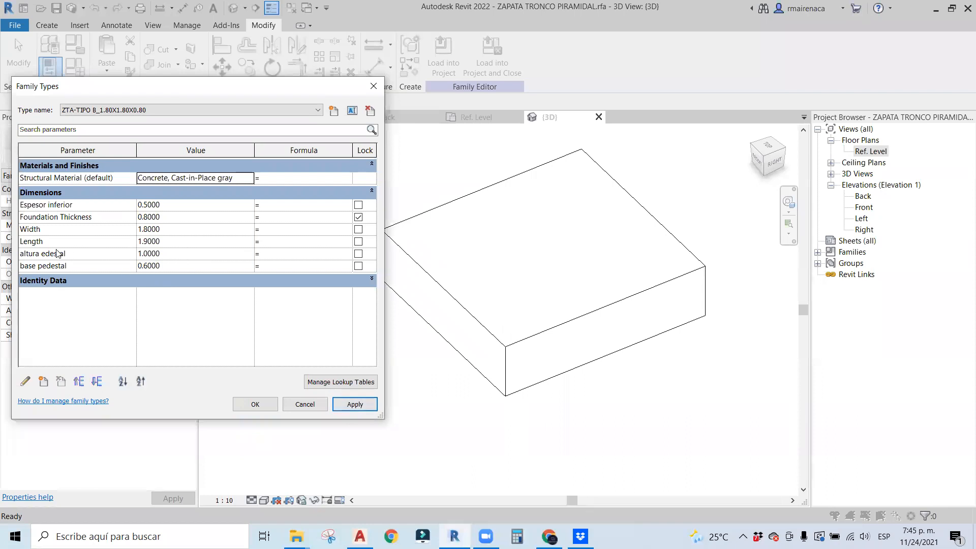
{"action": "left_click", "coordinate": [173, 206]}
{"action": "type", "text": "0.4"}
{"action": "left_click", "coordinate": [351, 405]}
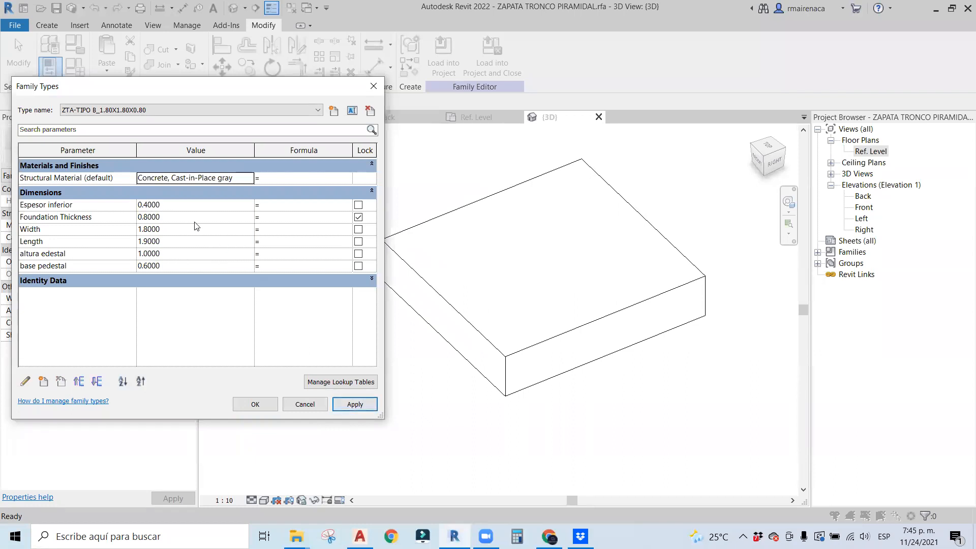
In the Back elevation, apply an Espesor inferior of 0.60 to the current family type.
{"action": "left_click", "coordinate": [374, 88]}
{"action": "left_click", "coordinate": [389, 118]}
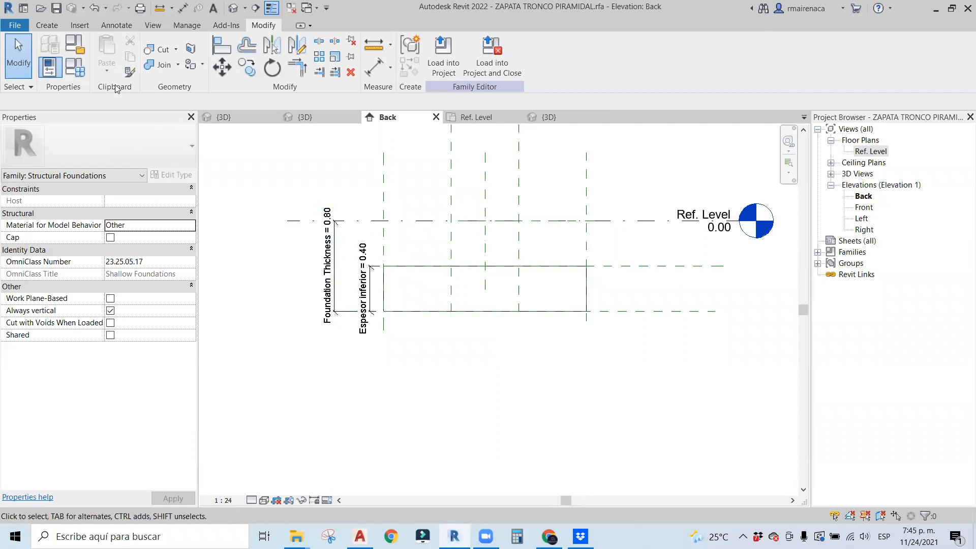
{"action": "left_click", "coordinate": [76, 69]}
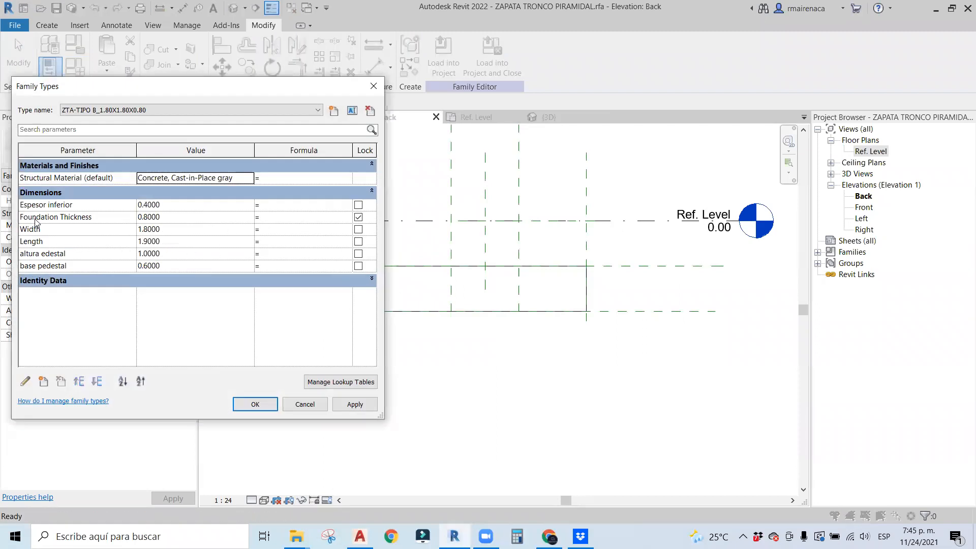
{"action": "left_click", "coordinate": [184, 206]}
{"action": "type", "text": "0."}
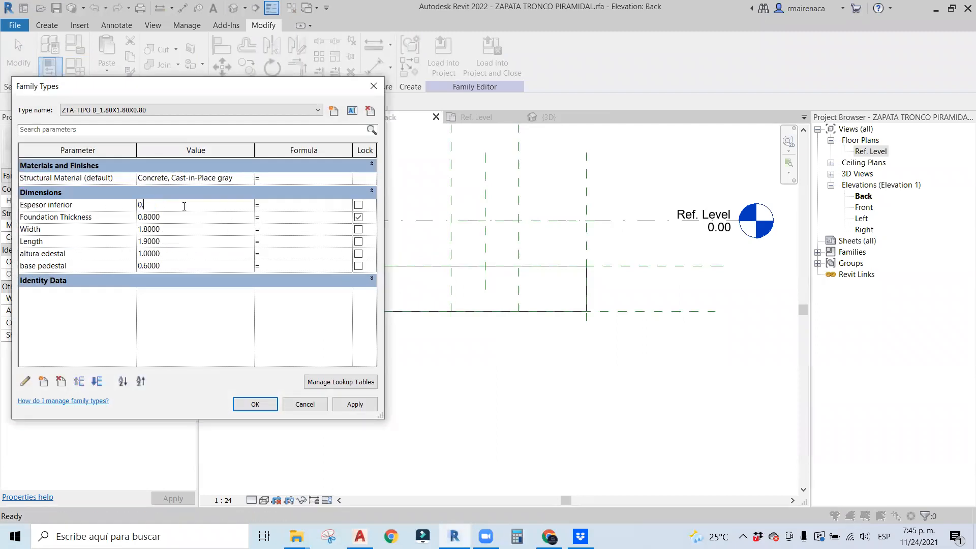
{"action": "type", "text": "60"}
{"action": "left_click", "coordinate": [355, 405]}
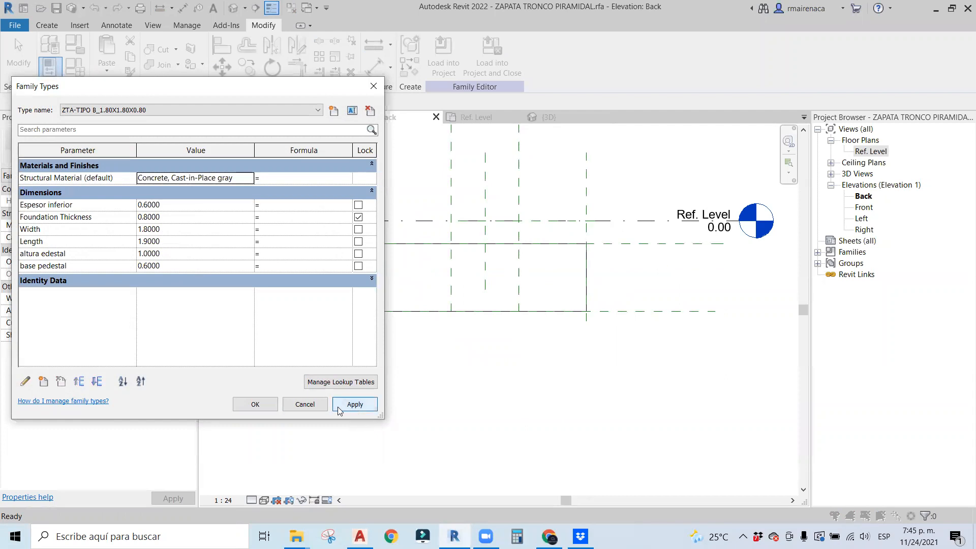
Set the Espesor inferior to 0.5 and inspect the extrusion in the Back elevation and the 3D view.
{"action": "left_click", "coordinate": [177, 206]}
{"action": "type", "text": "0"}
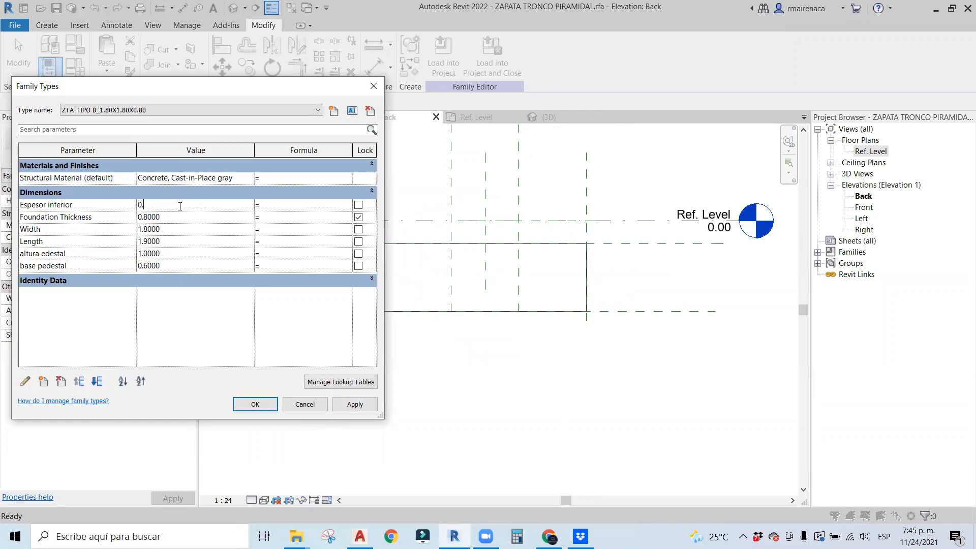
{"action": "type", "text": ".5"}
{"action": "left_click", "coordinate": [255, 404]}
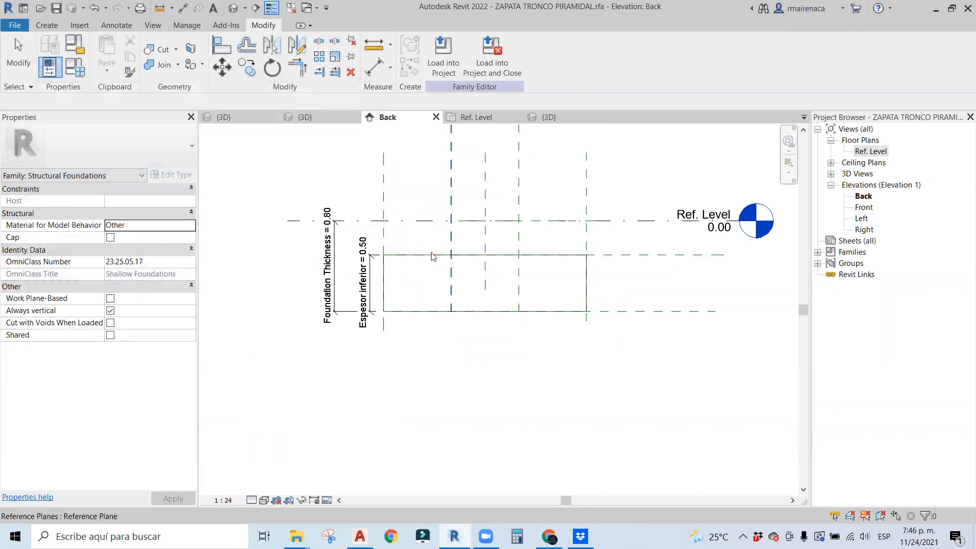
{"action": "scroll", "coordinate": [390, 261], "scroll_direction": "up", "scroll_amount": 3}
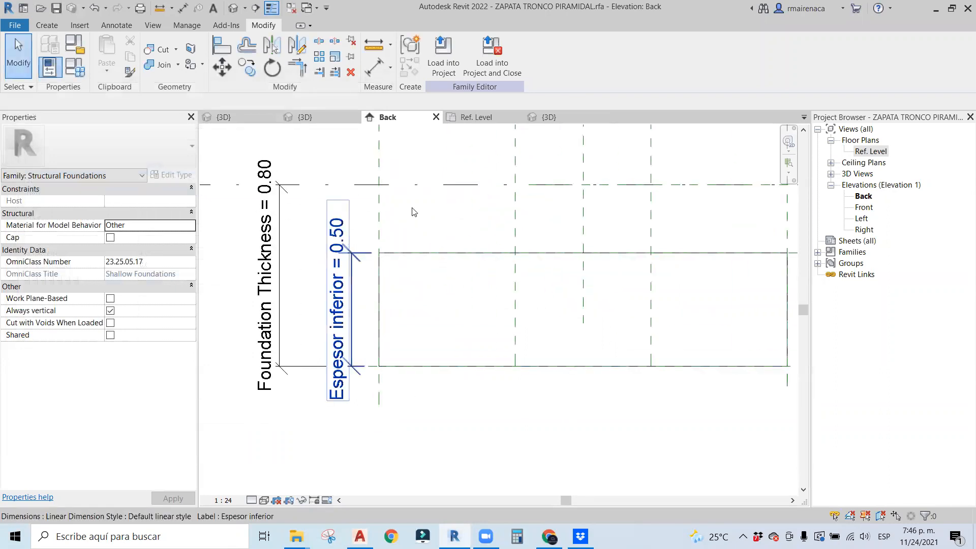
{"action": "left_click", "coordinate": [533, 118]}
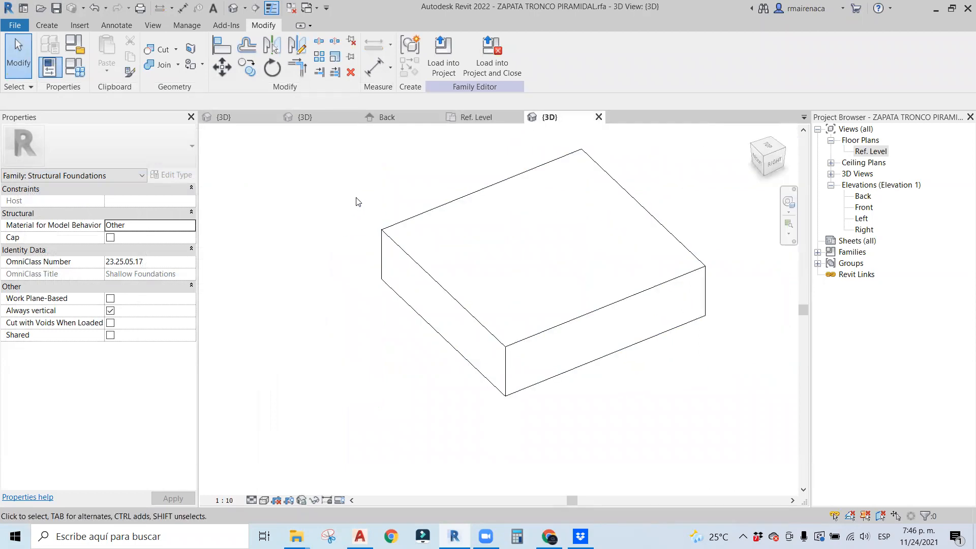
{"action": "middle_click_drag", "start_coordinate": [356, 202], "coordinate": [291, 245]}
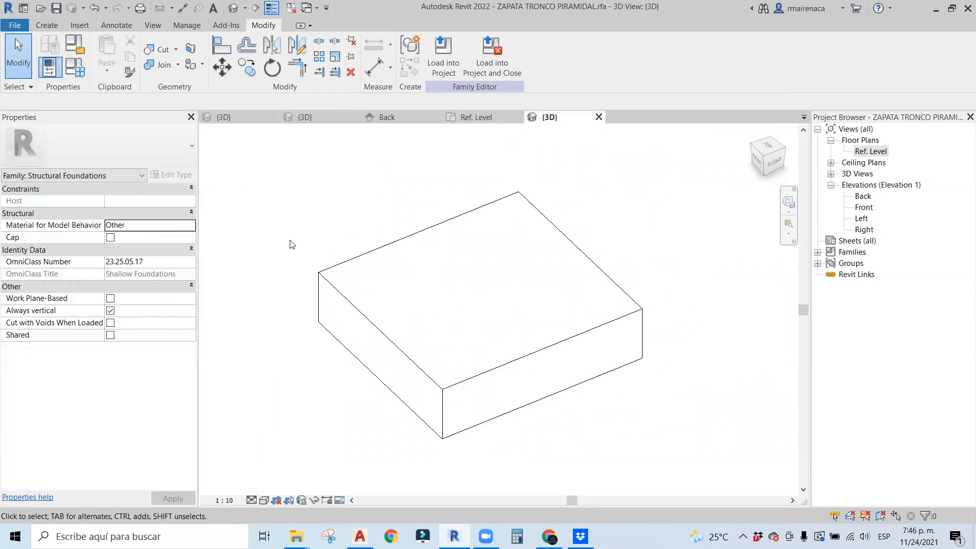
Start a Blend in the Ref. Level plan with "Reference Plane : nivel inferior piramide" as its work plane.
{"action": "left_click", "coordinate": [479, 121]}
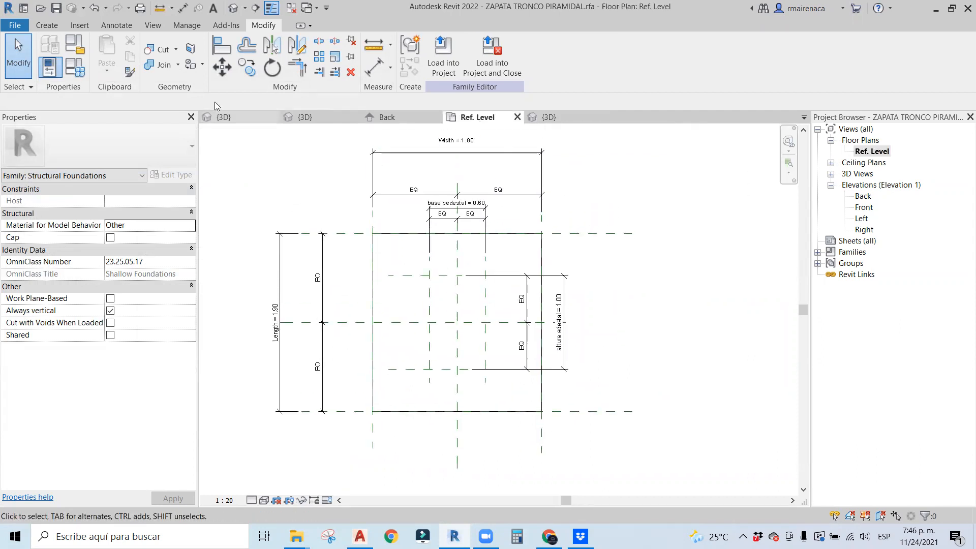
{"action": "left_click", "coordinate": [47, 26]}
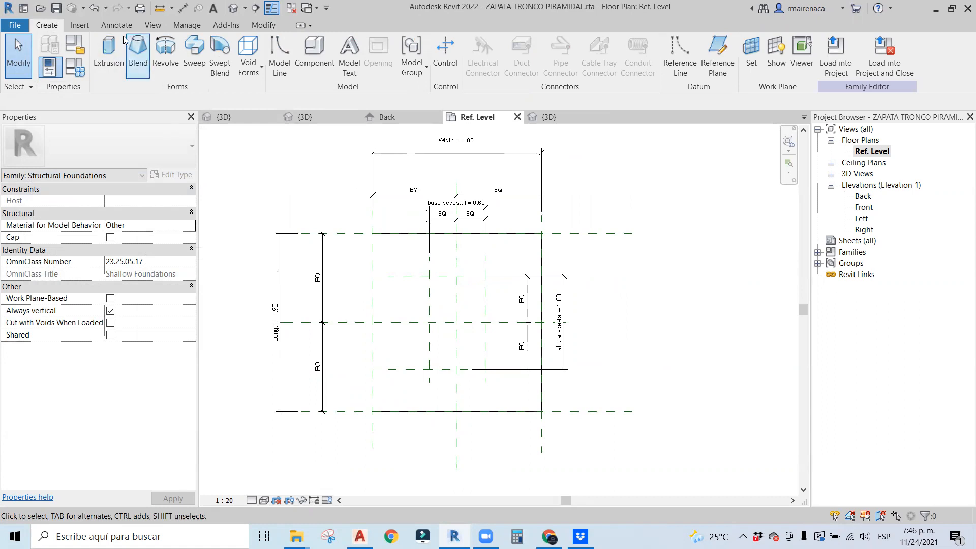
{"action": "left_click", "coordinate": [137, 55]}
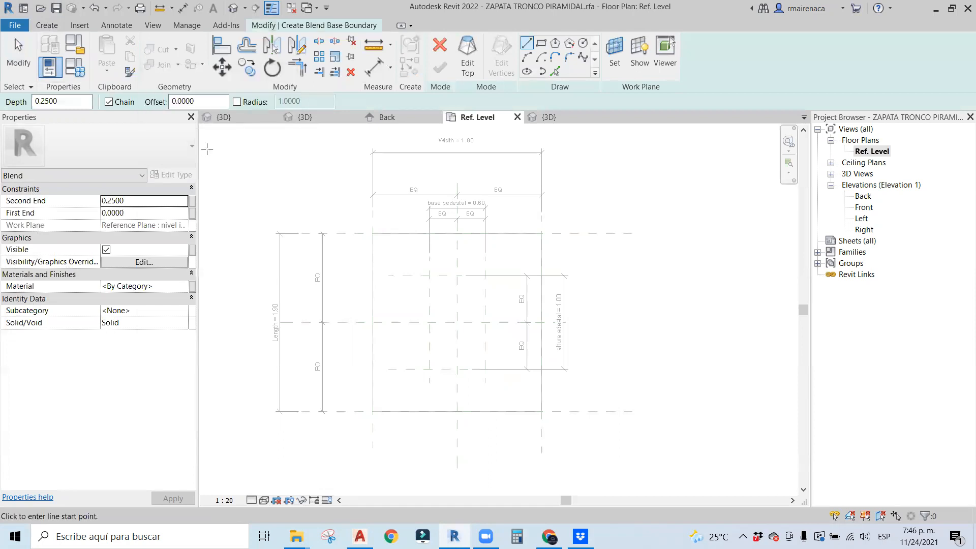
{"action": "left_click", "coordinate": [615, 59]}
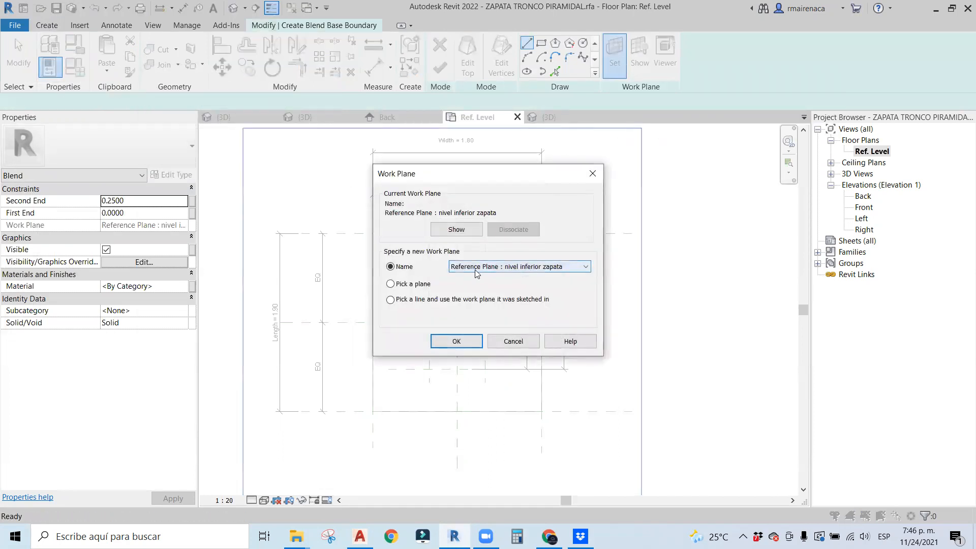
{"action": "left_click", "coordinate": [513, 267]}
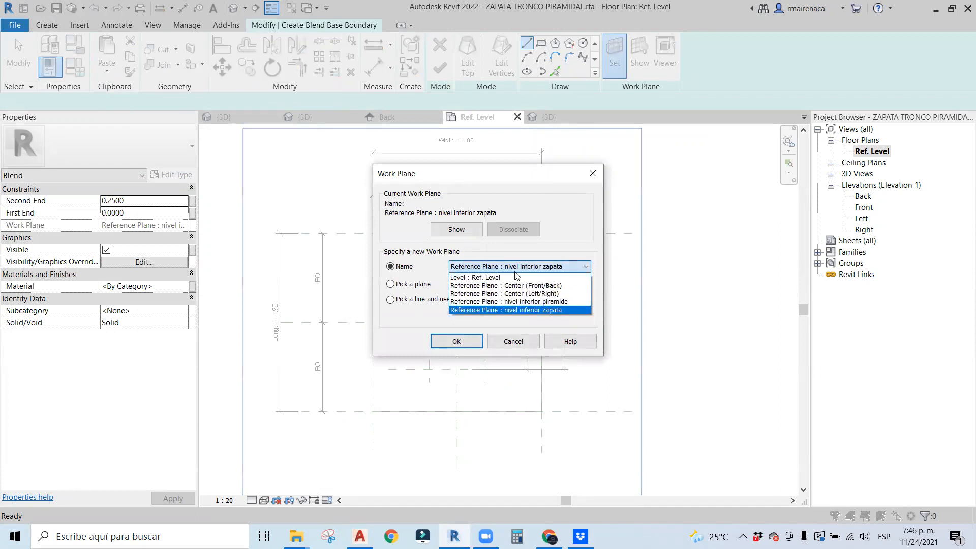
{"action": "left_click", "coordinate": [523, 302]}
{"action": "left_click", "coordinate": [460, 341]}
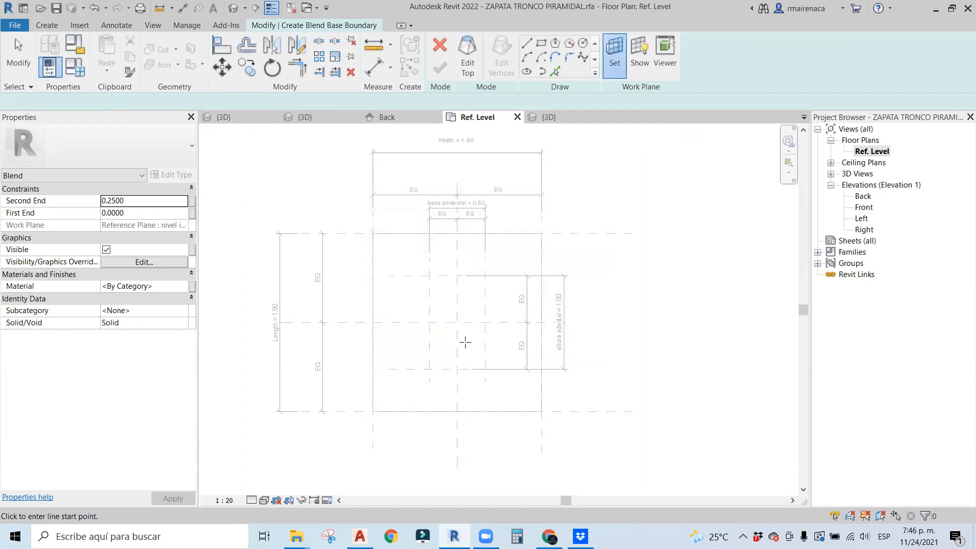
Sketch the blend's base as a 1.80 by 1.90 rectangle on the outermost reference planes and lock all four sides.
{"action": "left_click", "coordinate": [541, 42]}
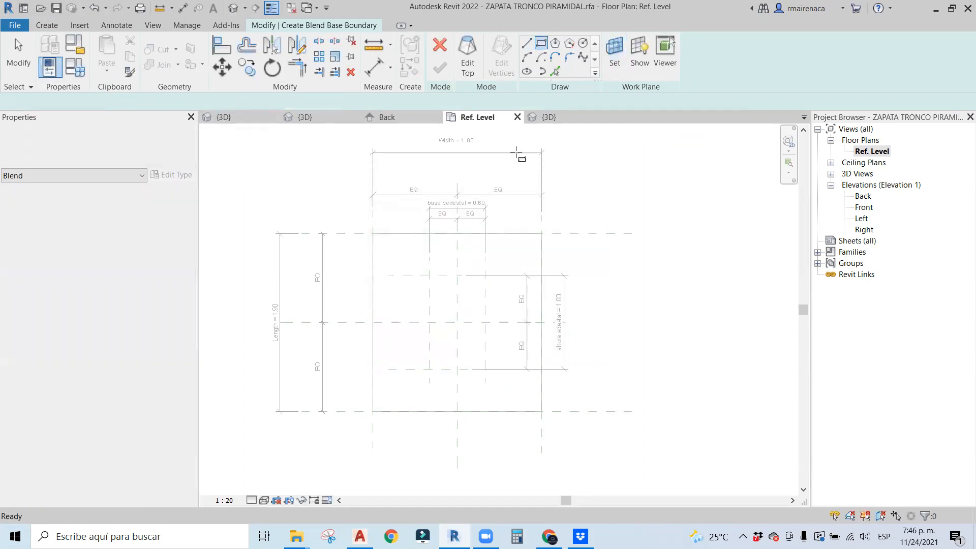
{"action": "left_click", "coordinate": [373, 234]}
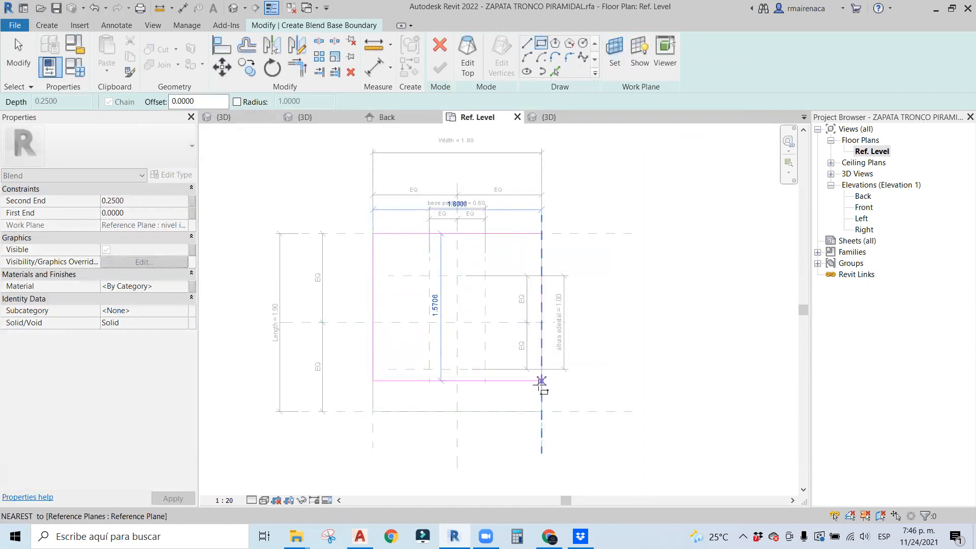
{"action": "left_click", "coordinate": [541, 410]}
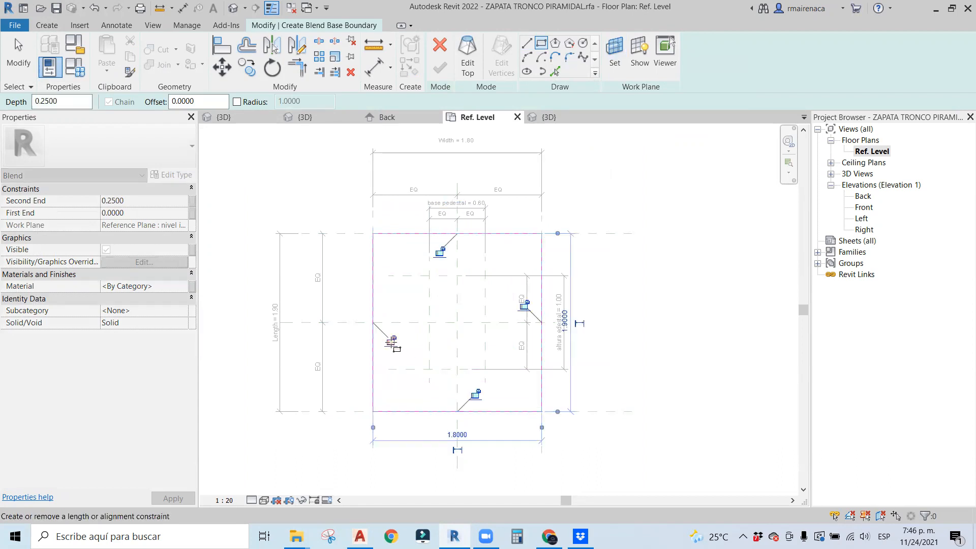
{"action": "left_click", "coordinate": [523, 304]}
{"action": "left_click", "coordinate": [476, 394]}
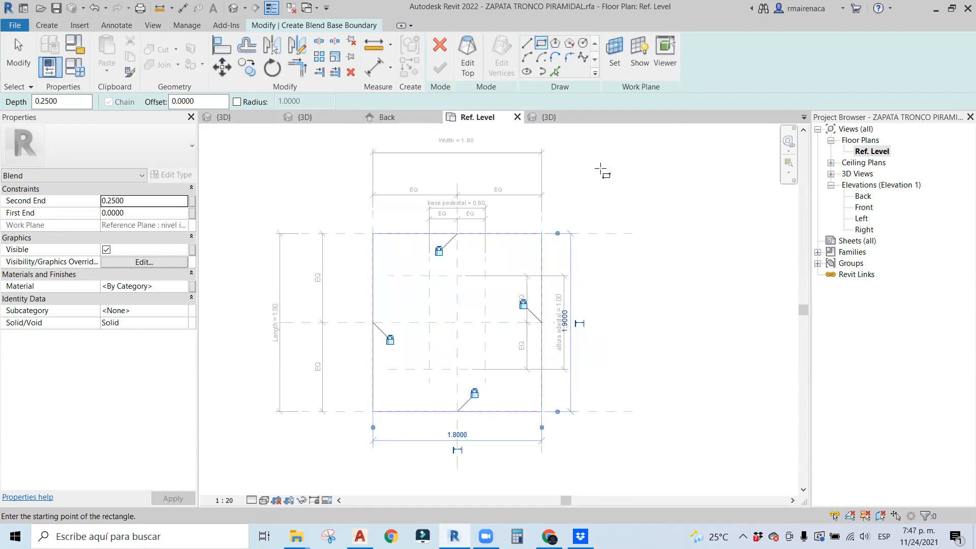
{"action": "key", "text": "Escape"}
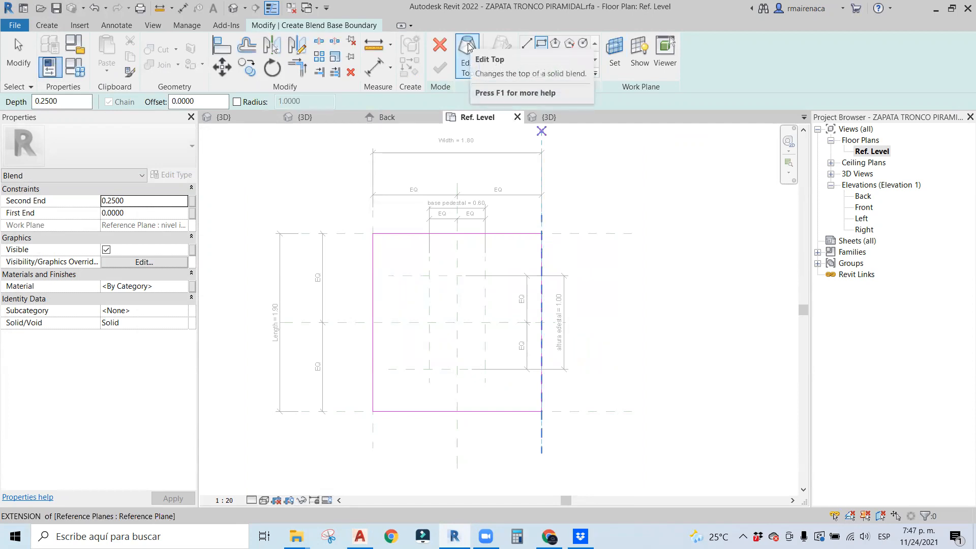
Switch to the blend's top boundary and set its work plane to "Level : Ref. Level".
{"action": "left_click", "coordinate": [467, 65]}
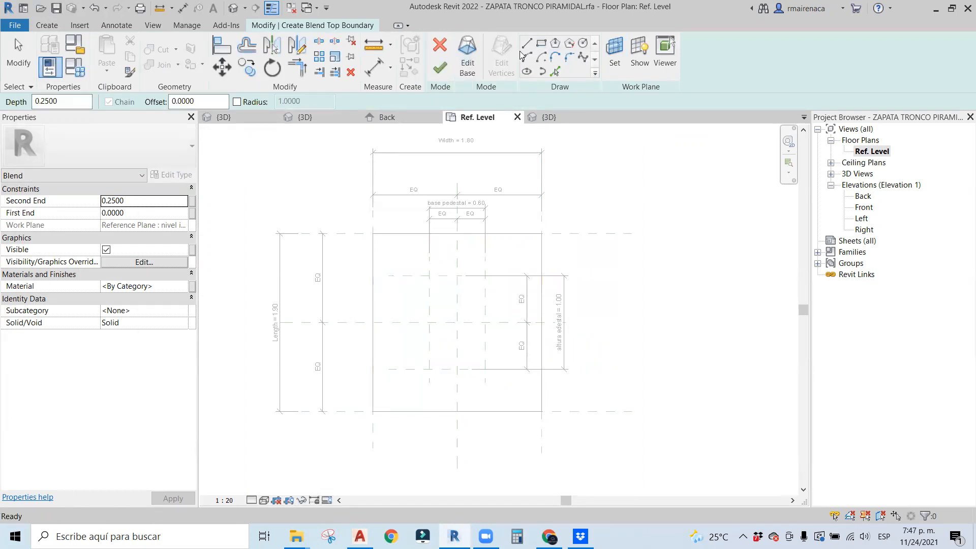
{"action": "left_click", "coordinate": [615, 56]}
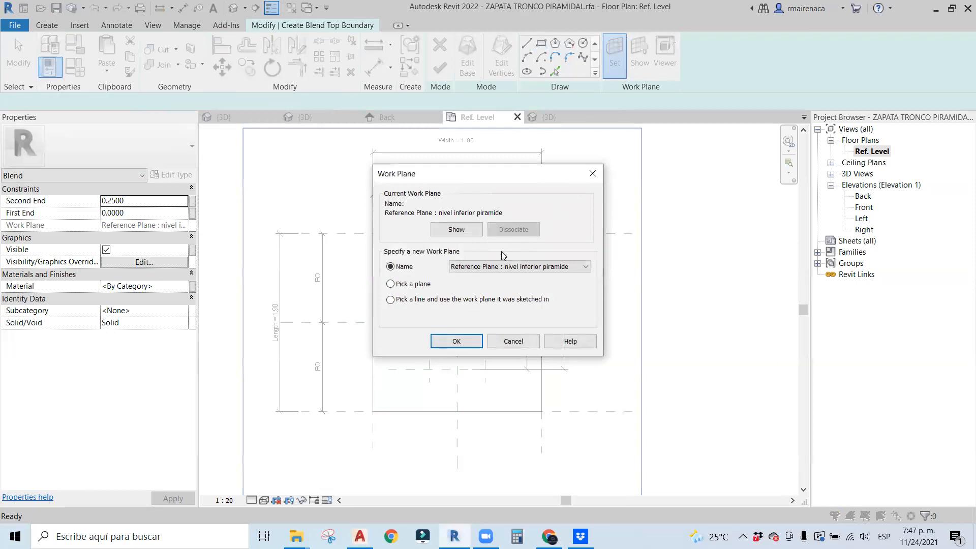
{"action": "left_click", "coordinate": [490, 267]}
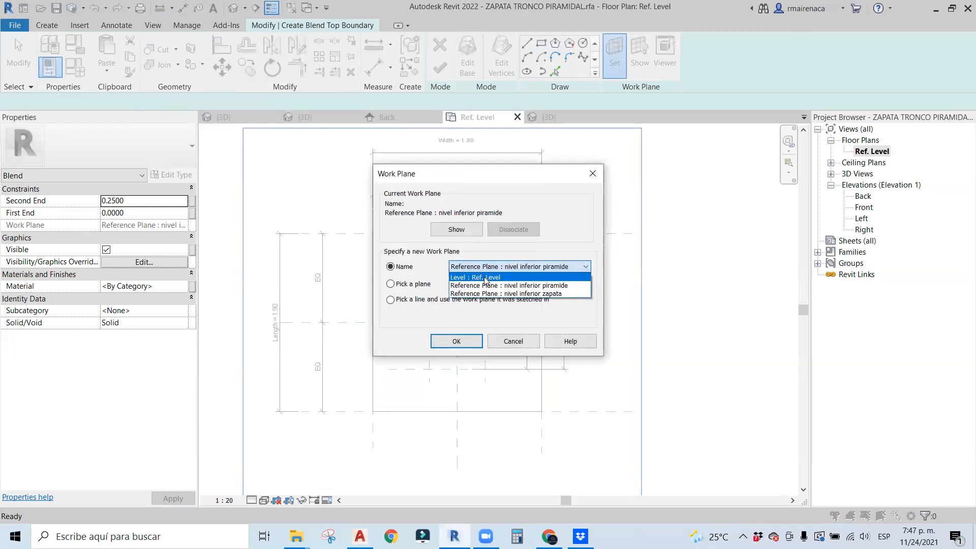
{"action": "left_click", "coordinate": [485, 277]}
{"action": "left_click", "coordinate": [456, 341]}
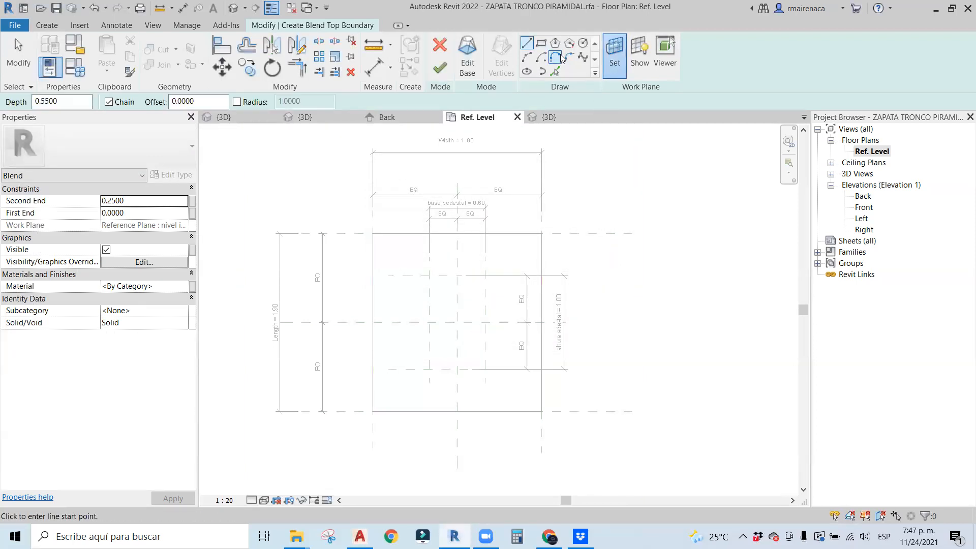
Sketch the top boundary as a 0.60 by 1.00 rectangle on the pedestal reference planes, lock its four sides and finish the blend.
{"action": "left_click", "coordinate": [541, 44]}
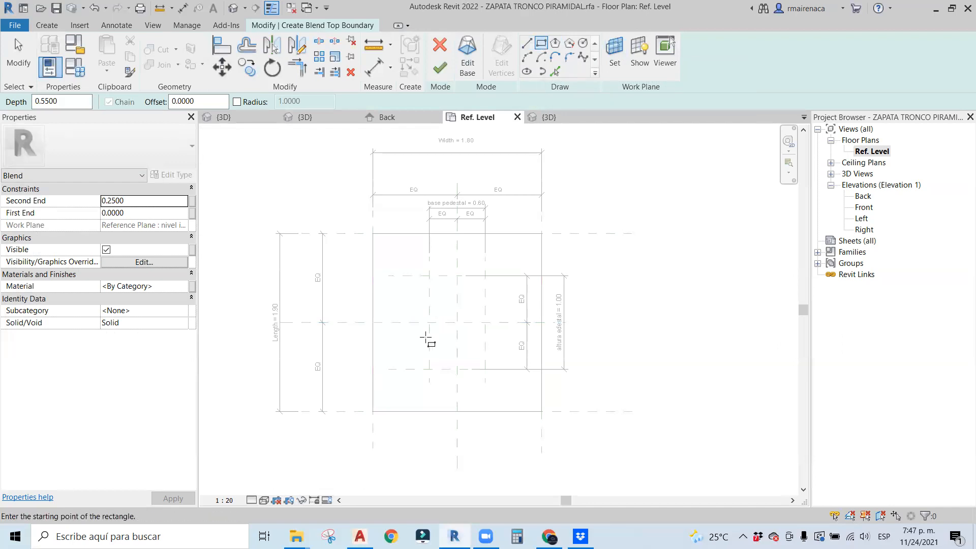
{"action": "scroll", "coordinate": [426, 333], "scroll_direction": "up", "scroll_amount": 4}
{"action": "left_click", "coordinate": [429, 204]}
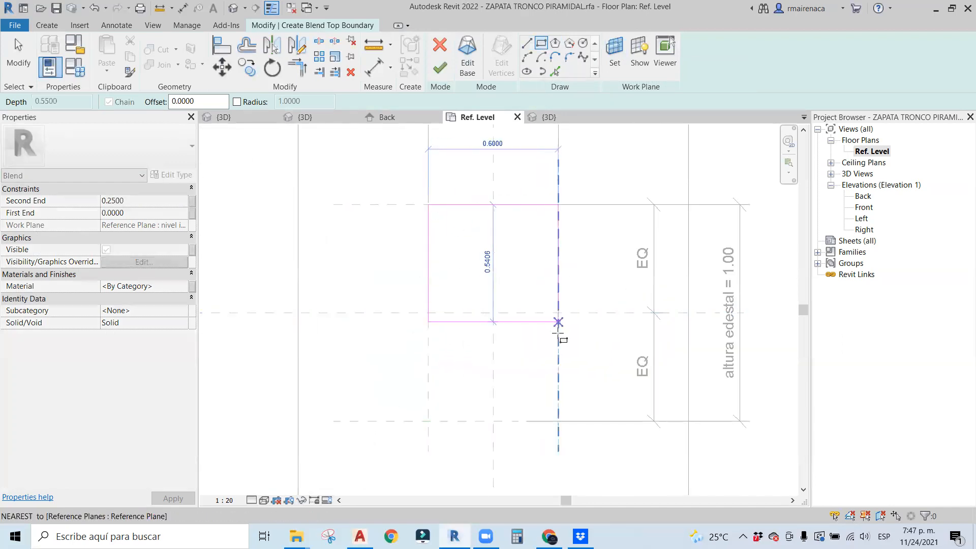
{"action": "left_click", "coordinate": [558, 421]}
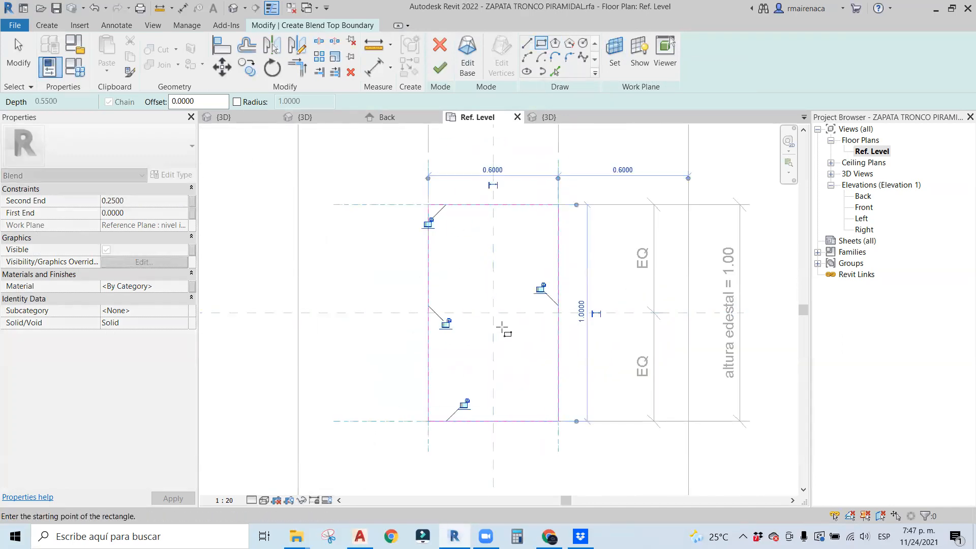
{"action": "left_click", "coordinate": [429, 224]}
{"action": "left_click", "coordinate": [539, 288]}
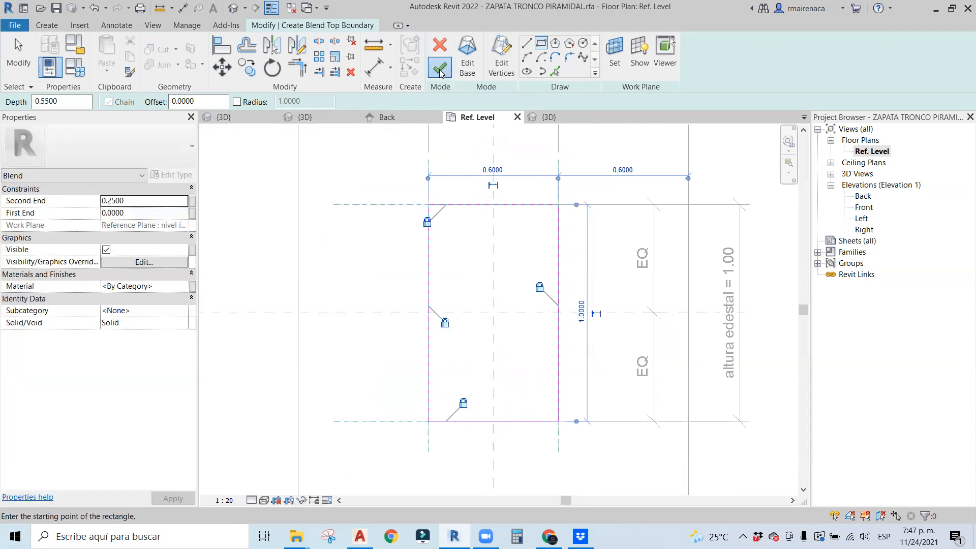
{"action": "left_click", "coordinate": [440, 68]}
{"action": "left_click", "coordinate": [501, 150]}
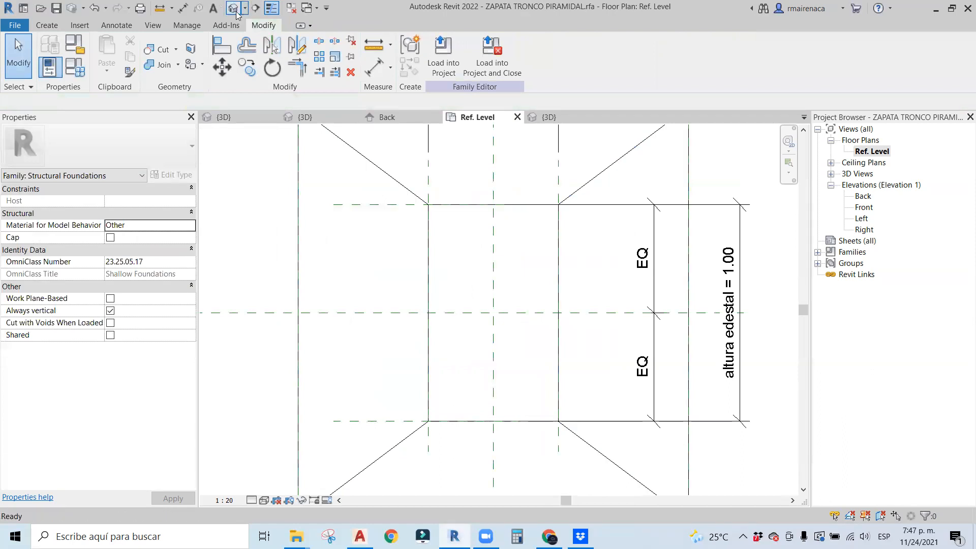
Show the footing in 3D from its left side and open a narrowed Family Types dialog beside it.
{"action": "left_click", "coordinate": [233, 8]}
{"action": "scroll", "coordinate": [435, 197], "scroll_direction": "down", "scroll_amount": 2}
{"action": "middle_click_drag", "start_coordinate": [479, 260], "coordinate": [399, 221], "text": "shift"}
{"action": "middle_click_drag", "start_coordinate": [656, 271], "coordinate": [493, 284], "text": "shift"}
{"action": "scroll", "coordinate": [375, 290], "scroll_direction": "up", "scroll_amount": 2}
{"action": "left_click", "coordinate": [83, 73]}
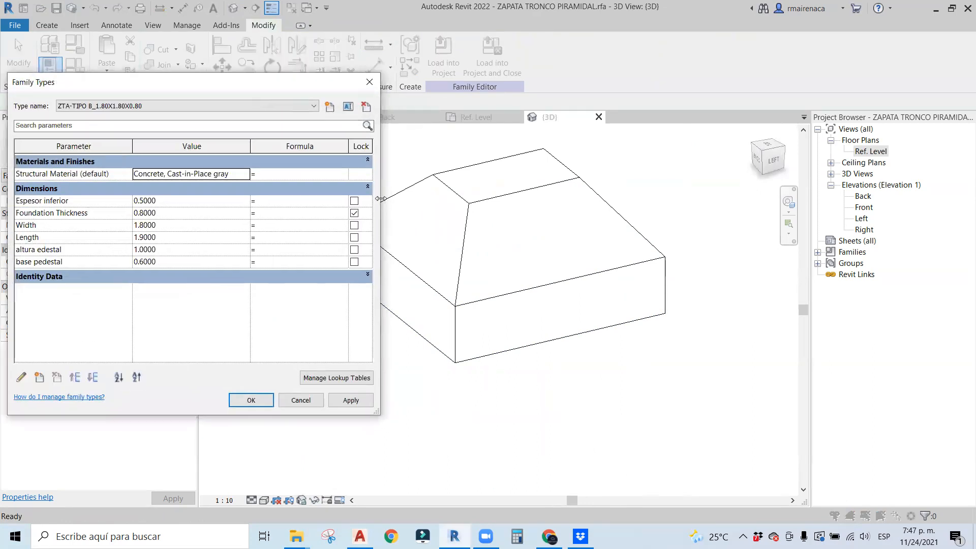
{"action": "left_click_drag", "start_coordinate": [380, 198], "coordinate": [299, 198]}
{"action": "left_click_drag", "start_coordinate": [122, 85], "coordinate": [150, 89]}
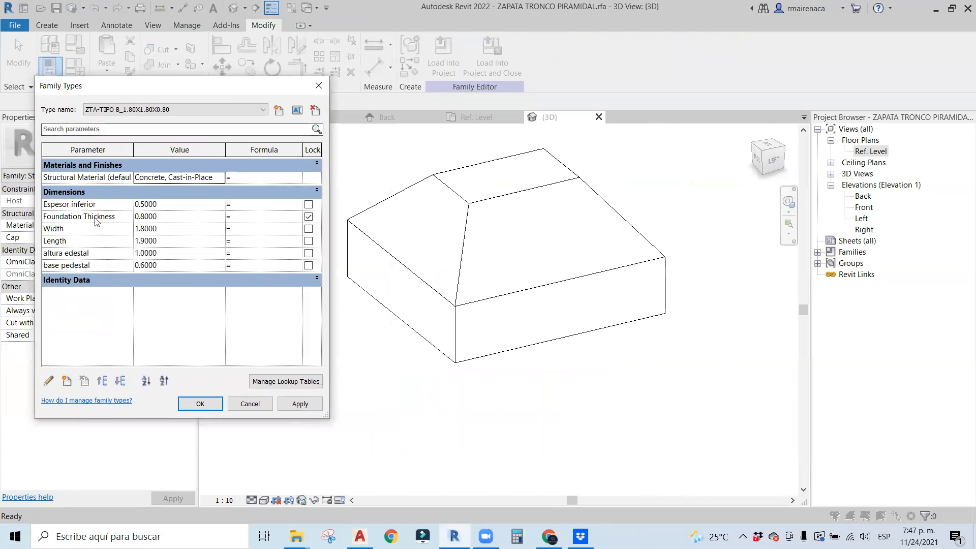
Test the blend by applying a smaller Espesor inferior, followed by a value of 0.6.
{"action": "left_click", "coordinate": [201, 208]}
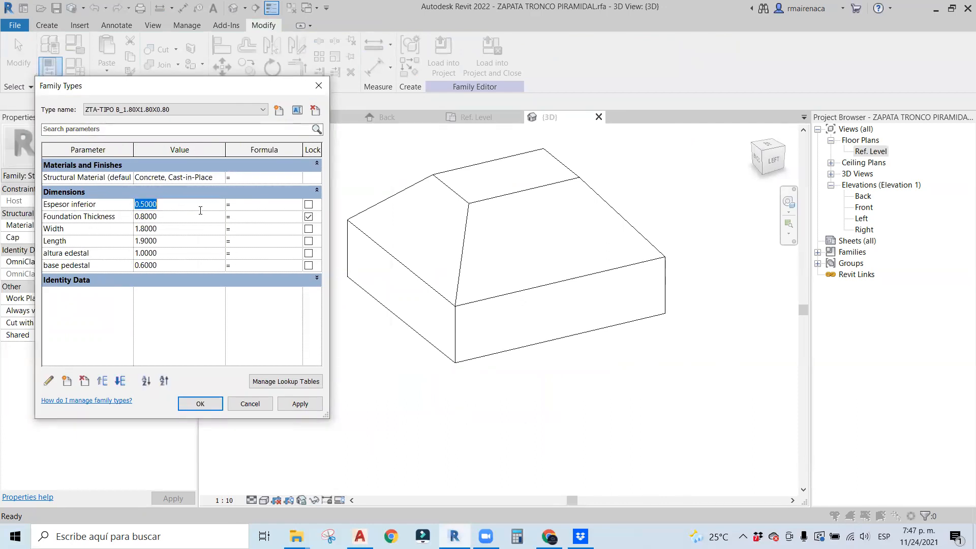
{"action": "type", "text": "0"}
{"action": "left_click", "coordinate": [301, 405]}
{"action": "left_click", "coordinate": [192, 206]}
{"action": "type", "text": "0."}
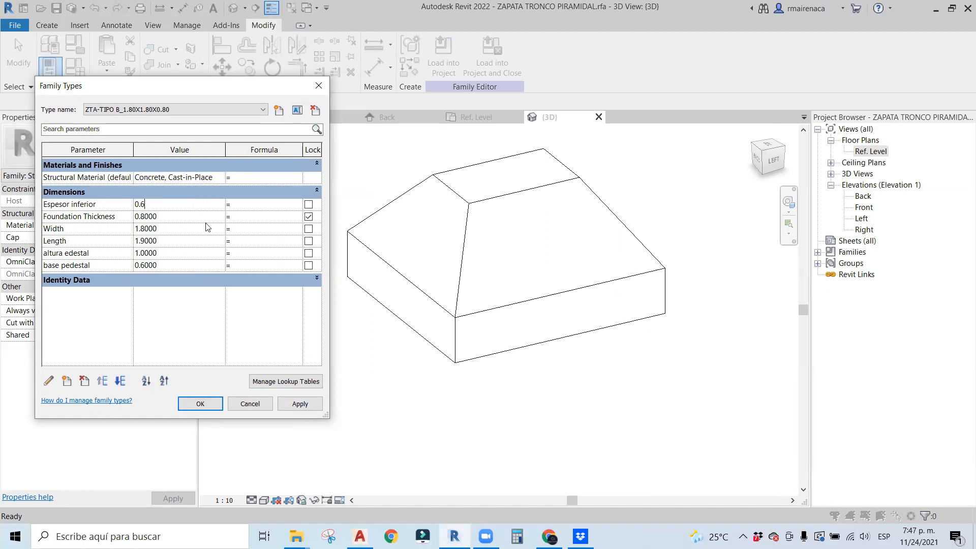
{"action": "left_click", "coordinate": [300, 403]}
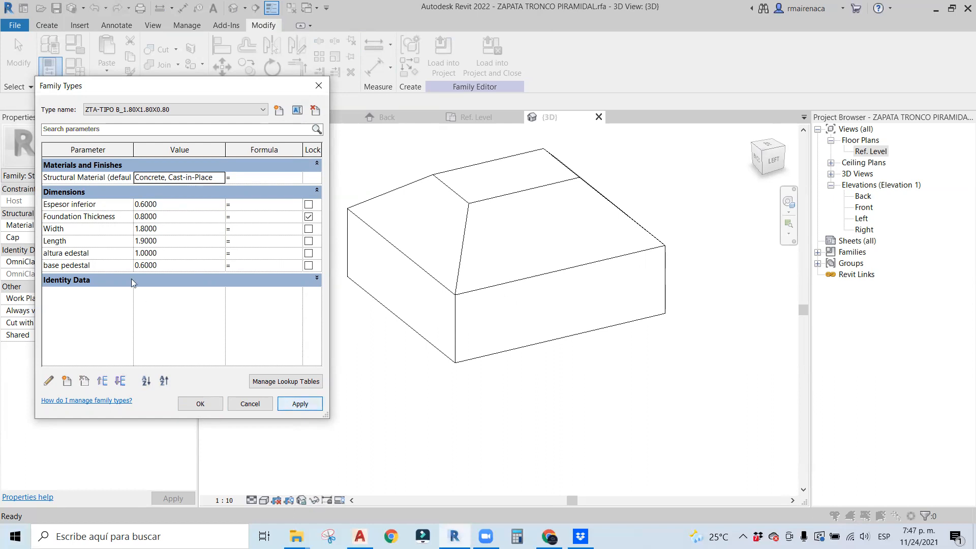
Test the footing by applying a Foundation Thickness of 1.2 to the current family type.
{"action": "left_click", "coordinate": [181, 218]}
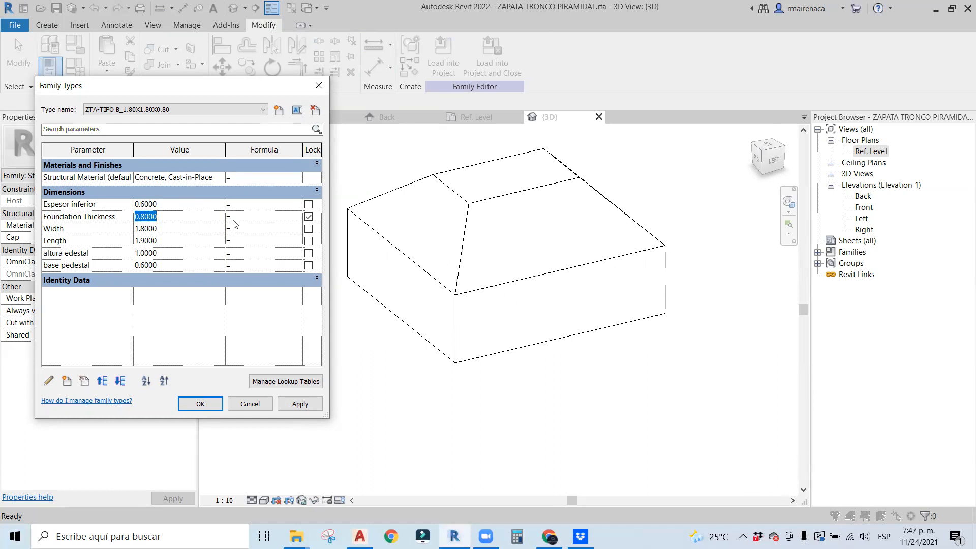
{"action": "type", "text": "1.2"}
{"action": "left_click", "coordinate": [300, 403]}
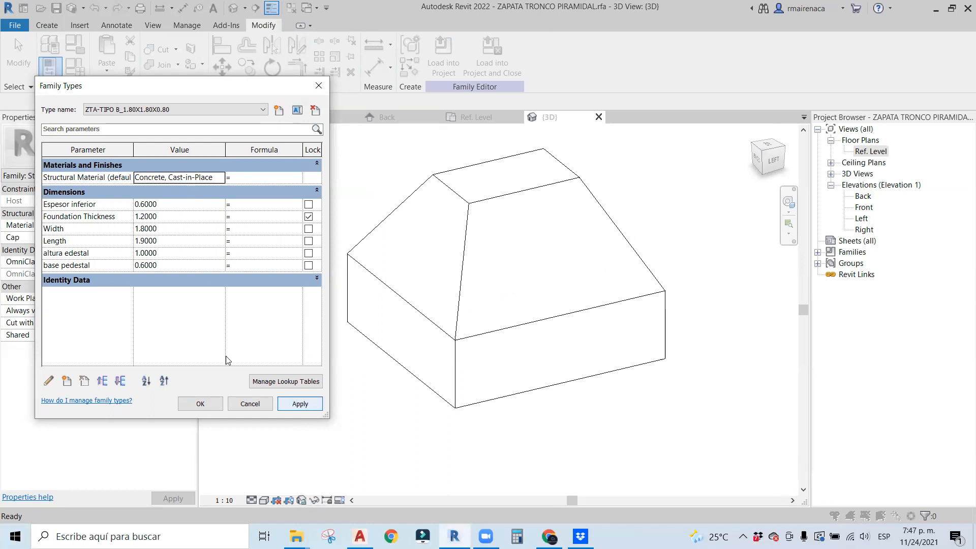
Set the footing's Width and Length to 2.4 each, apply the values and finish editing the family types.
{"action": "left_click", "coordinate": [183, 227]}
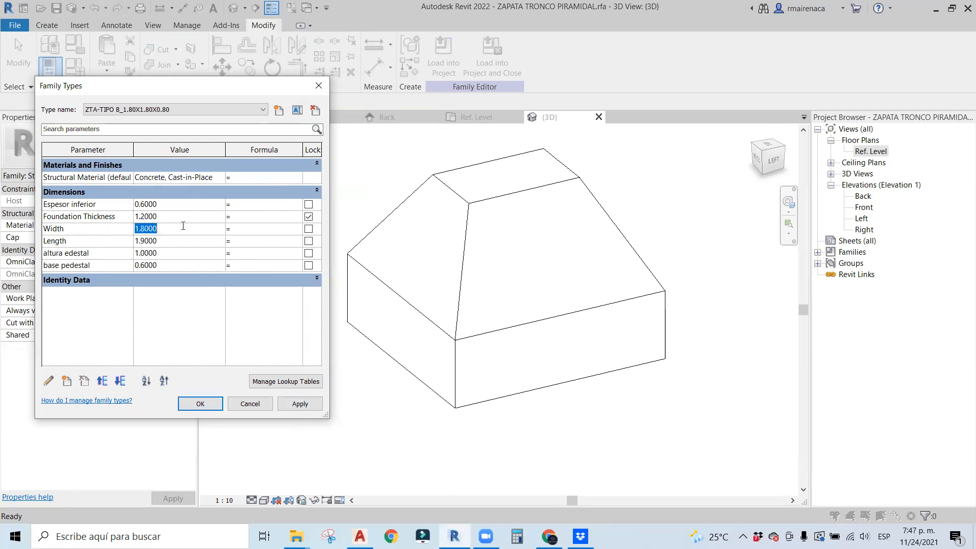
{"action": "type", "text": "2.4"}
{"action": "left_click", "coordinate": [184, 242]}
{"action": "type", "text": "2.40"}
{"action": "left_click", "coordinate": [304, 407]}
{"action": "left_click", "coordinate": [199, 401]}
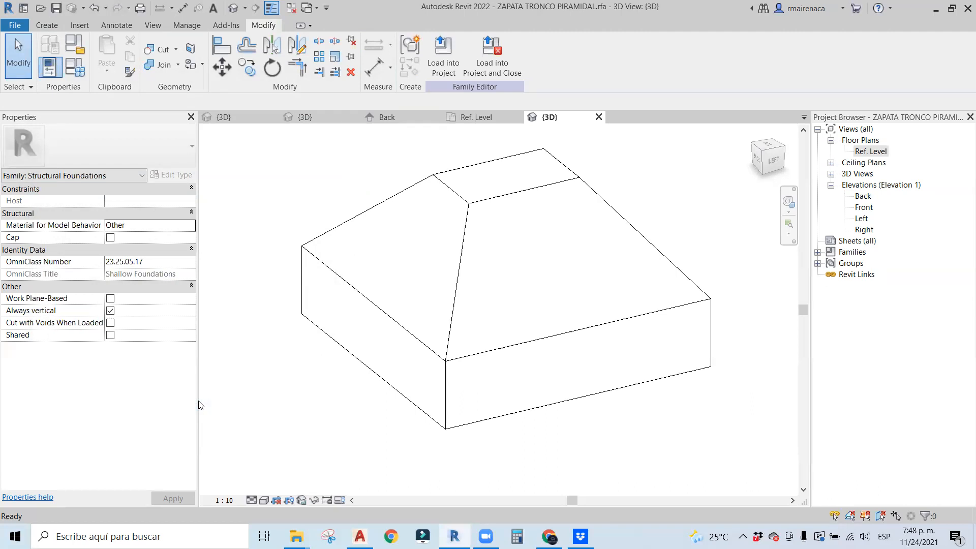
{"action": "left_click", "coordinate": [299, 274]}
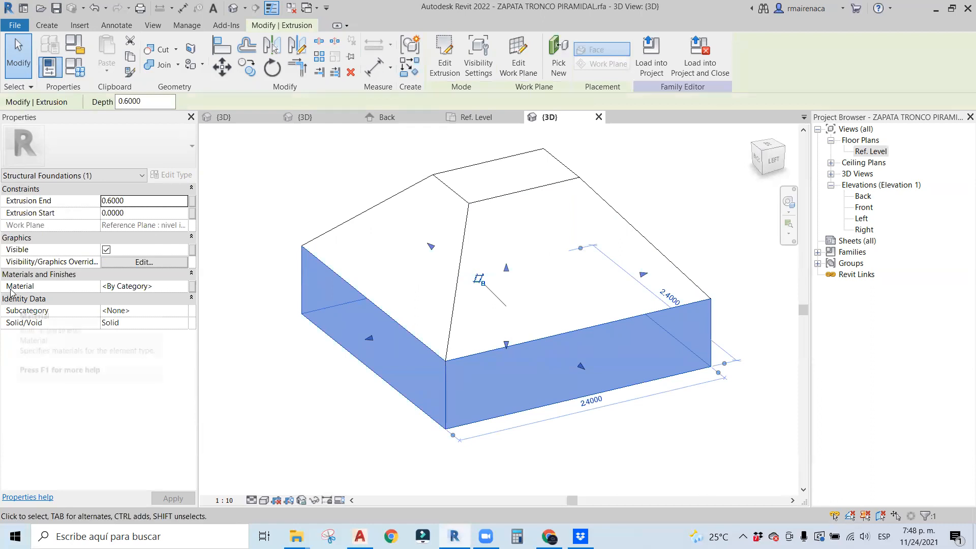
{"action": "left_click", "coordinate": [184, 289]}
{"action": "left_click", "coordinate": [185, 287]}
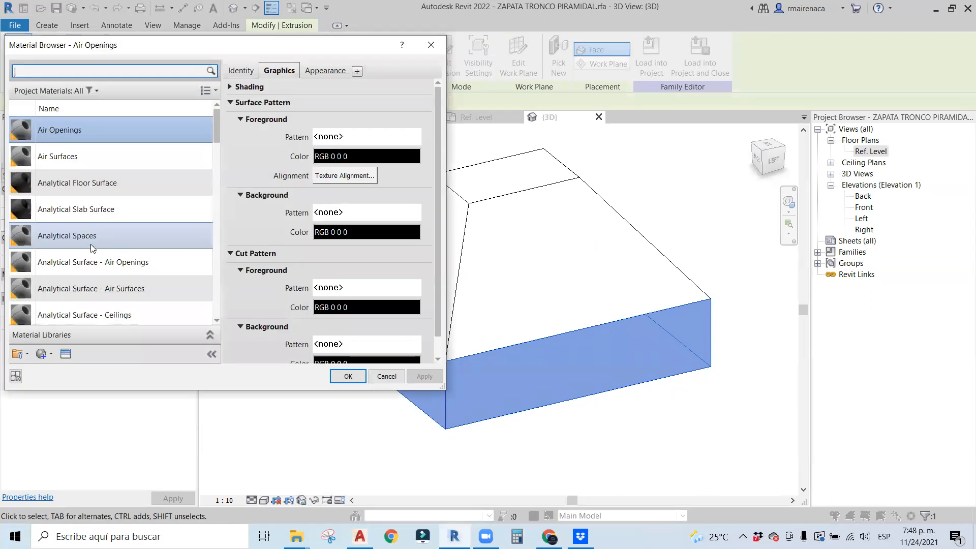
{"action": "key", "text": "Escape"}
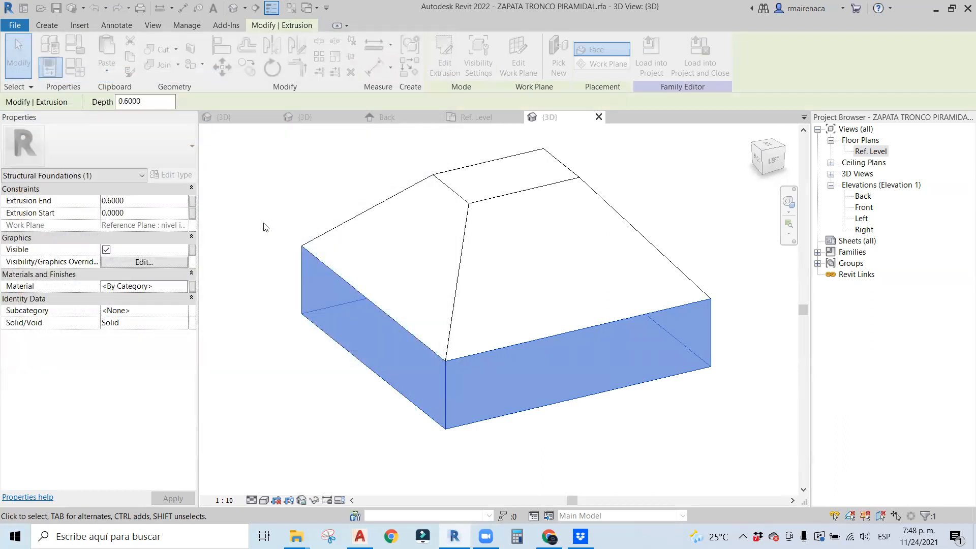
{"action": "left_click", "coordinate": [257, 288]}
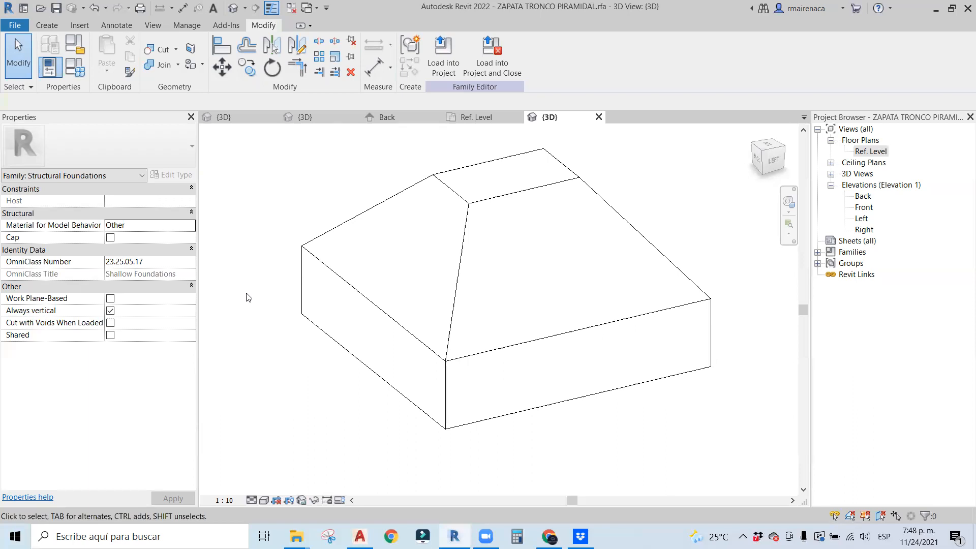
Associate the base extrusion's Material with the Structural Material family parameter and deselect it.
{"action": "left_click", "coordinate": [301, 280]}
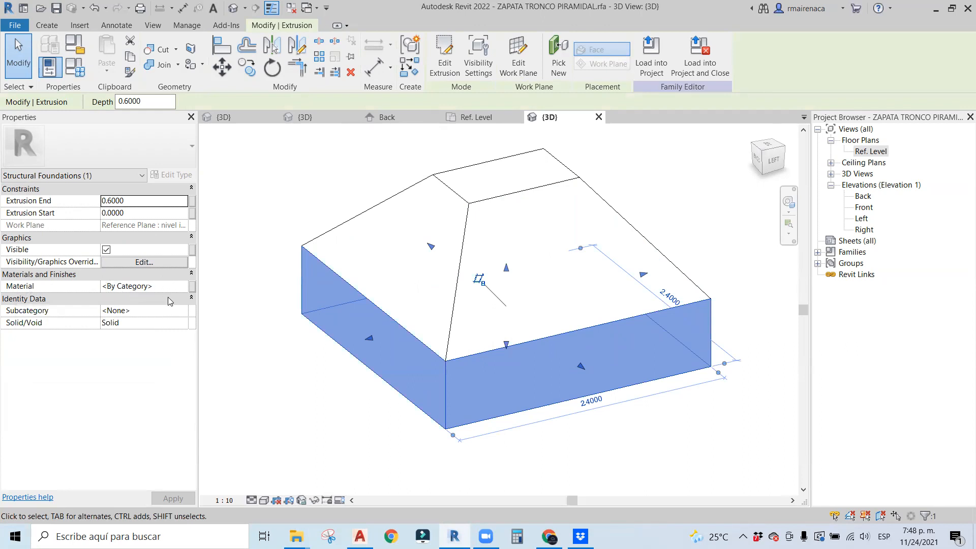
{"action": "left_click", "coordinate": [190, 288]}
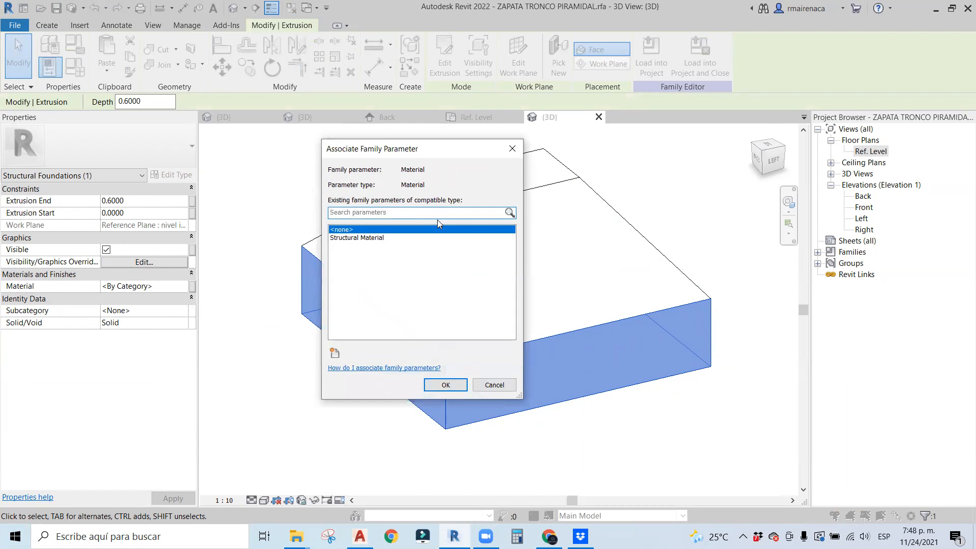
{"action": "left_click", "coordinate": [355, 238]}
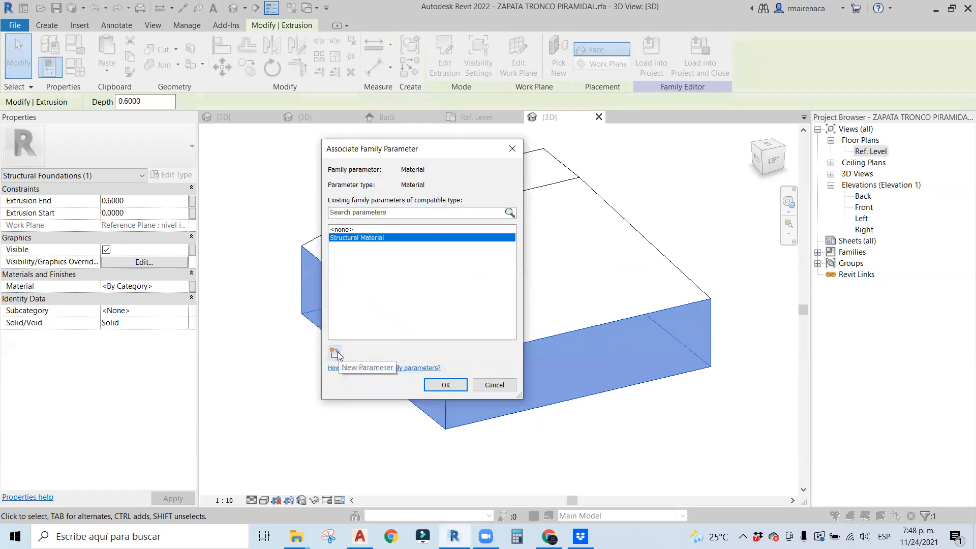
{"action": "left_click", "coordinate": [443, 385]}
{"action": "left_click", "coordinate": [297, 181]}
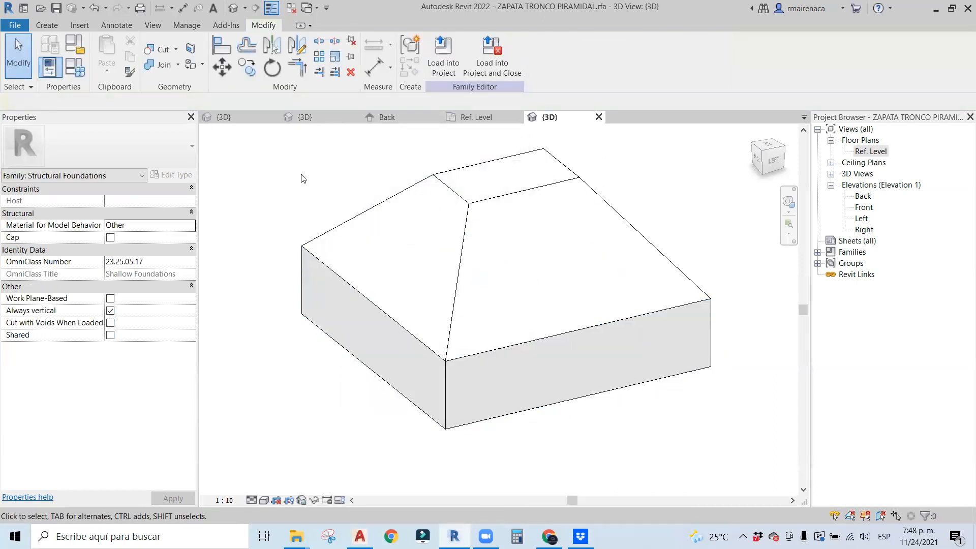
Associate the pyramid blend's Material with the Structural Material family parameter and deselect it.
{"action": "left_click", "coordinate": [311, 309]}
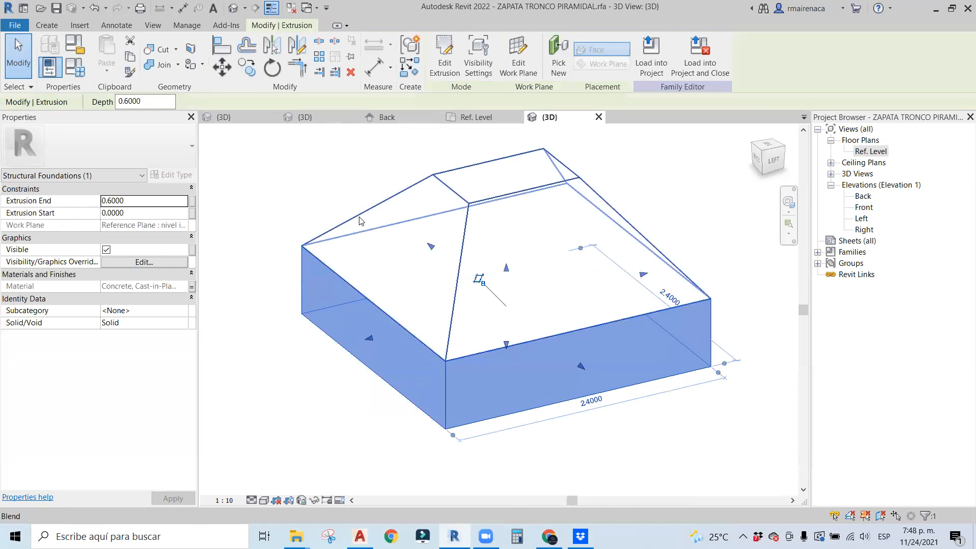
{"action": "left_click", "coordinate": [358, 219]}
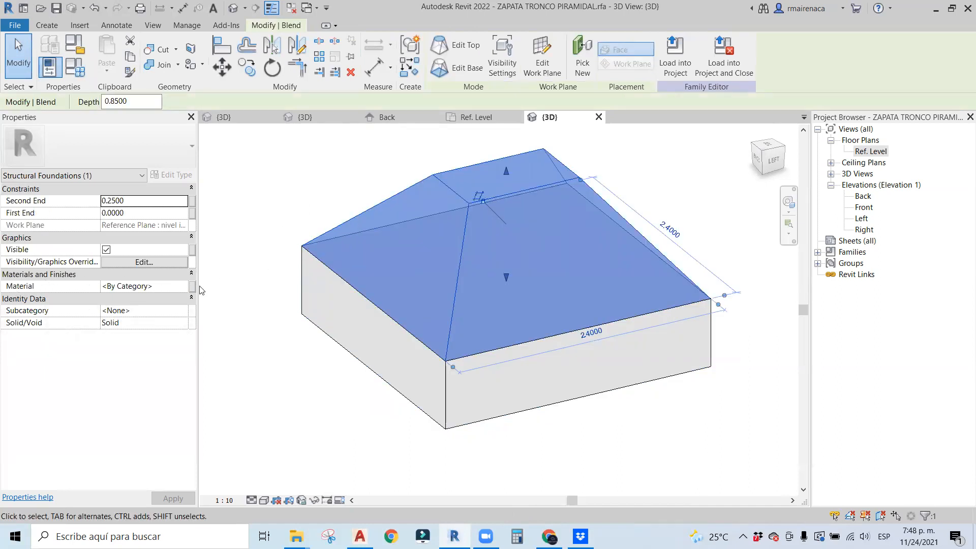
{"action": "left_click", "coordinate": [192, 286]}
{"action": "left_click", "coordinate": [355, 237]}
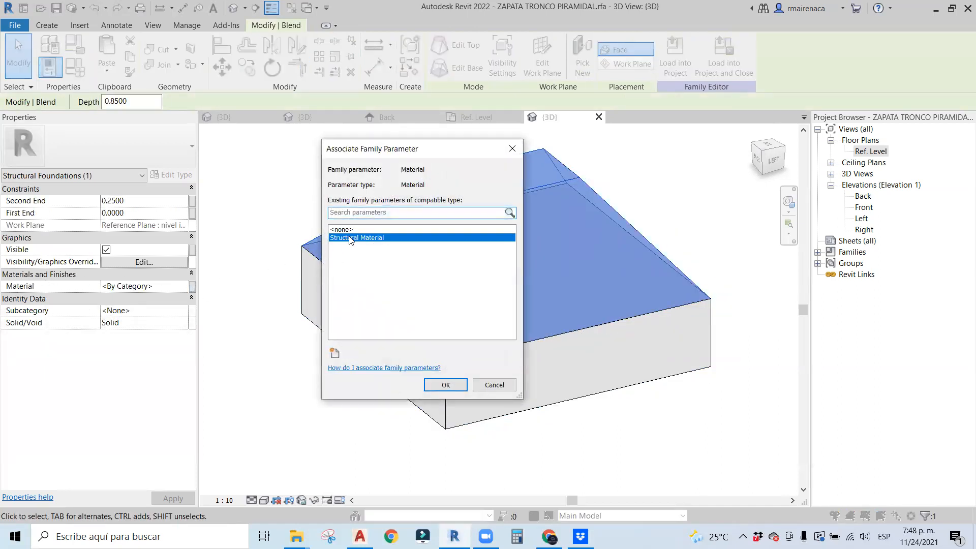
{"action": "left_click", "coordinate": [446, 385]}
{"action": "left_click", "coordinate": [290, 203]}
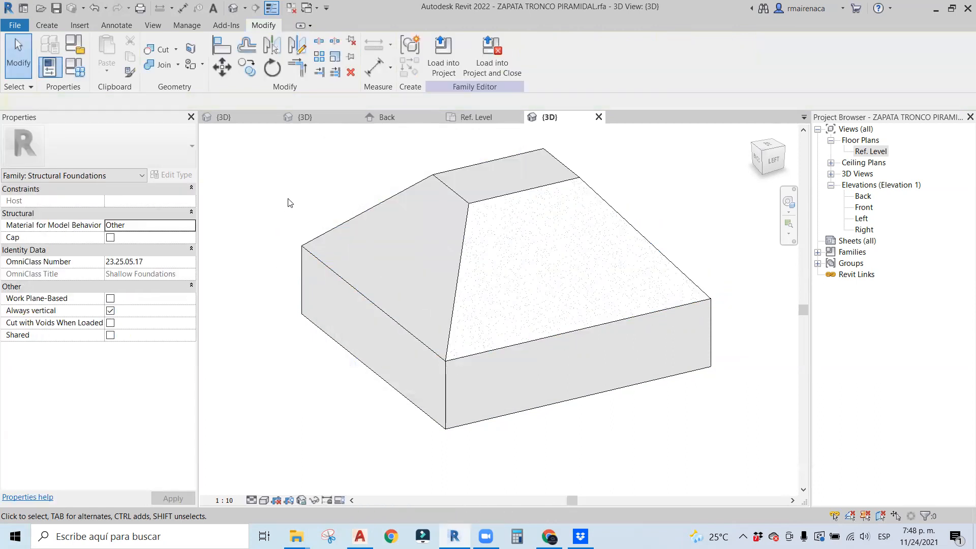
Load the finished footing family into Project1 only and close the family file.
{"action": "mouse_move", "coordinate": [493, 302]}
{"action": "middle_mouse_down", "text": "shift"}
{"action": "mouse_move", "coordinate": [353, 353]}
{"action": "mouse_move", "coordinate": [231, 322]}
{"action": "mouse_move", "coordinate": [503, 301]}
{"action": "middle_mouse_up", "text": "shift"}
{"action": "middle_click_drag", "start_coordinate": [703, 353], "coordinate": [566, 165], "text": "shift"}
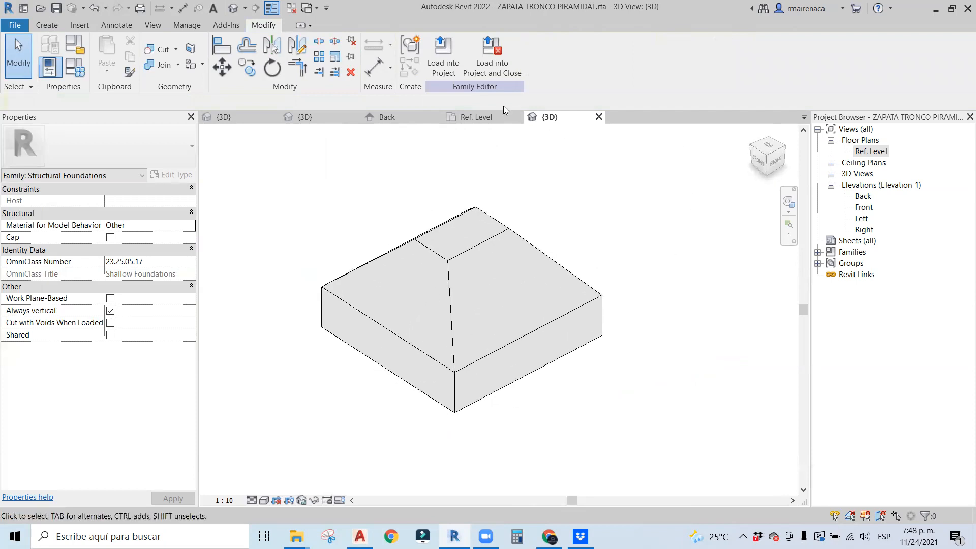
{"action": "left_click", "coordinate": [496, 63]}
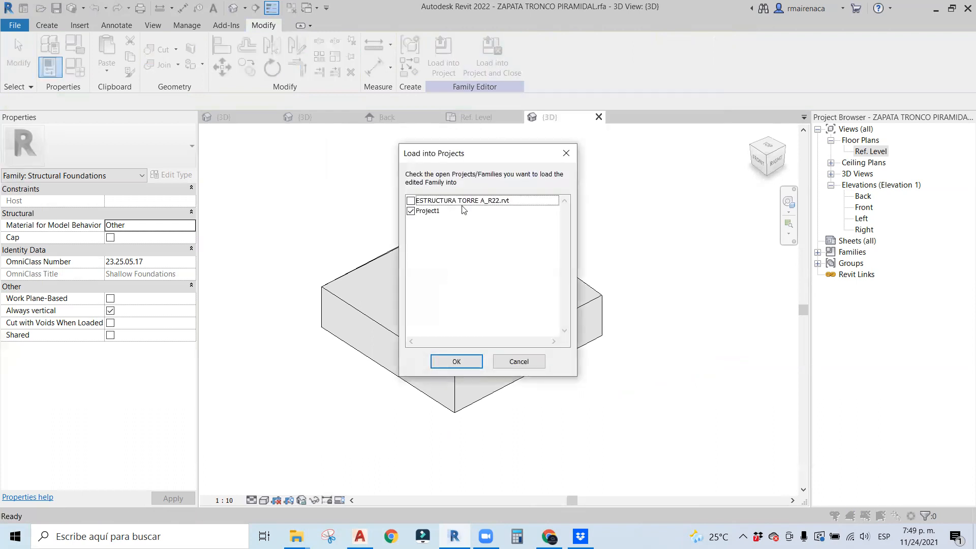
{"action": "left_click", "coordinate": [440, 216]}
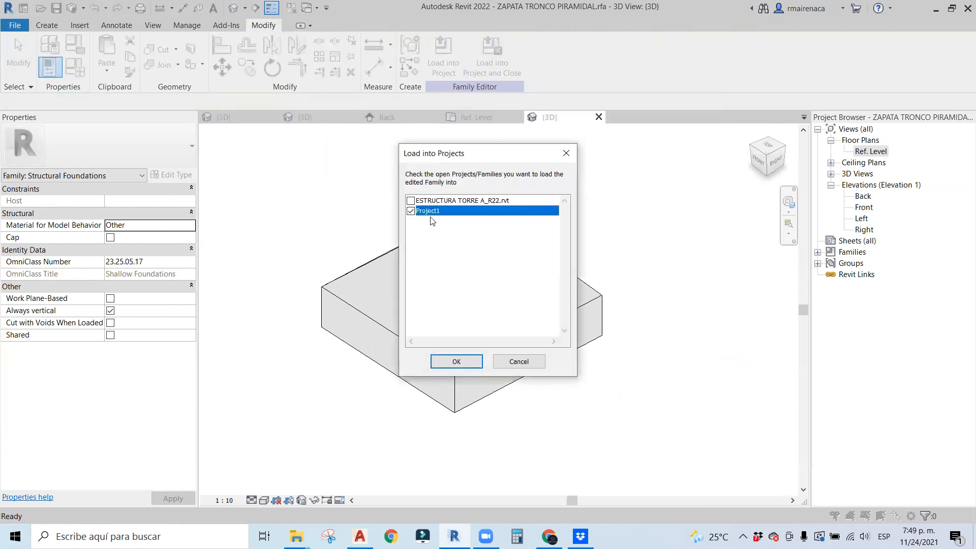
{"action": "left_click", "coordinate": [457, 361]}
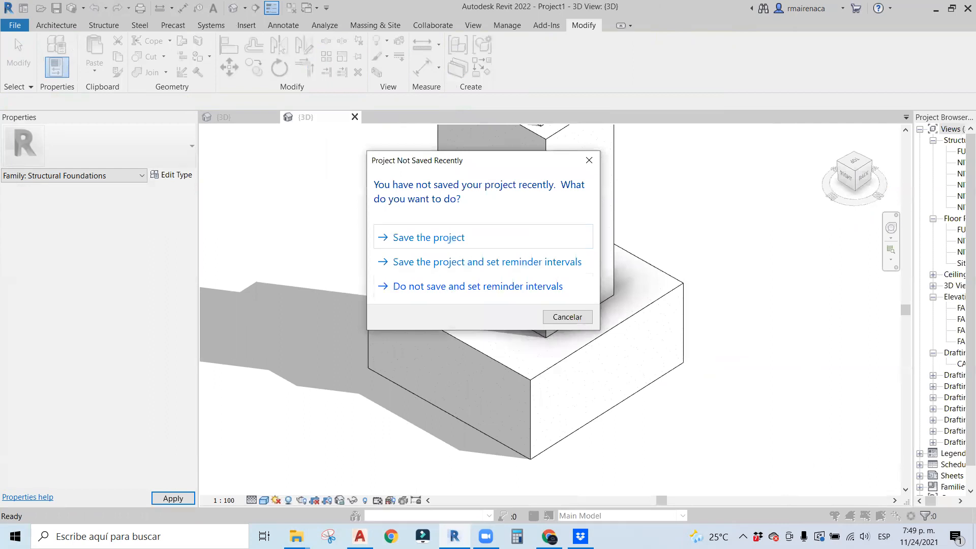
Switch to Chrome and open the RVT > FAMILIAS folder of the course's shared class files on Dropbox.
{"action": "left_click", "coordinate": [549, 537]}
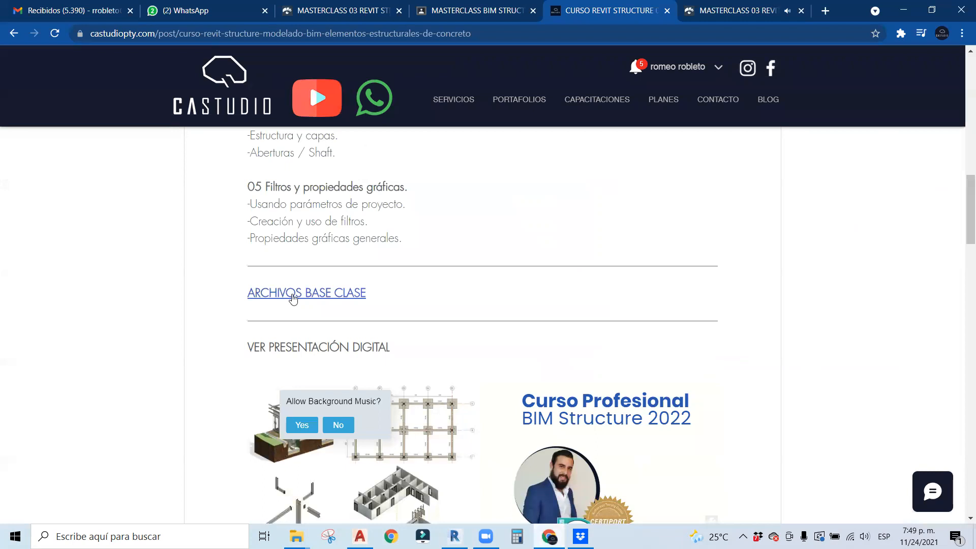
{"action": "left_click", "coordinate": [293, 295]}
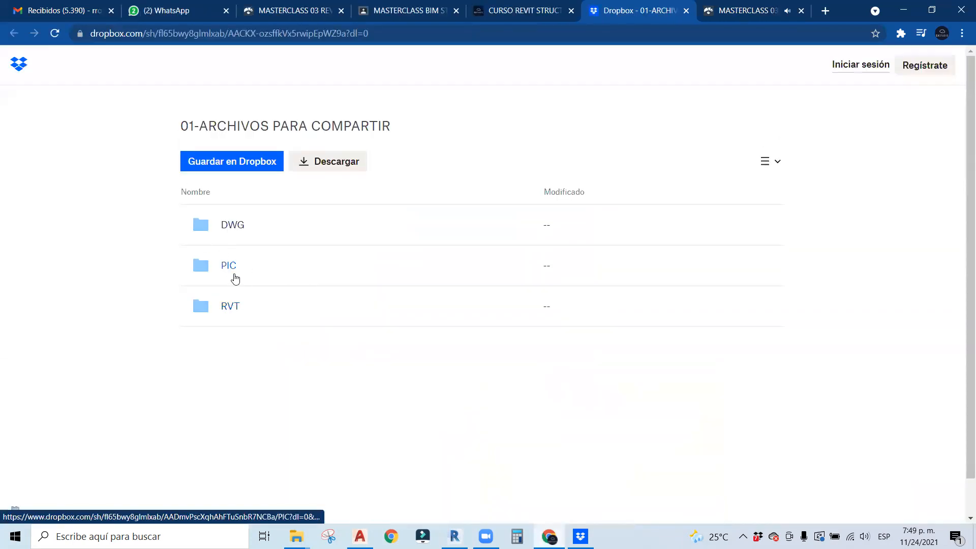
{"action": "left_click", "coordinate": [229, 307]}
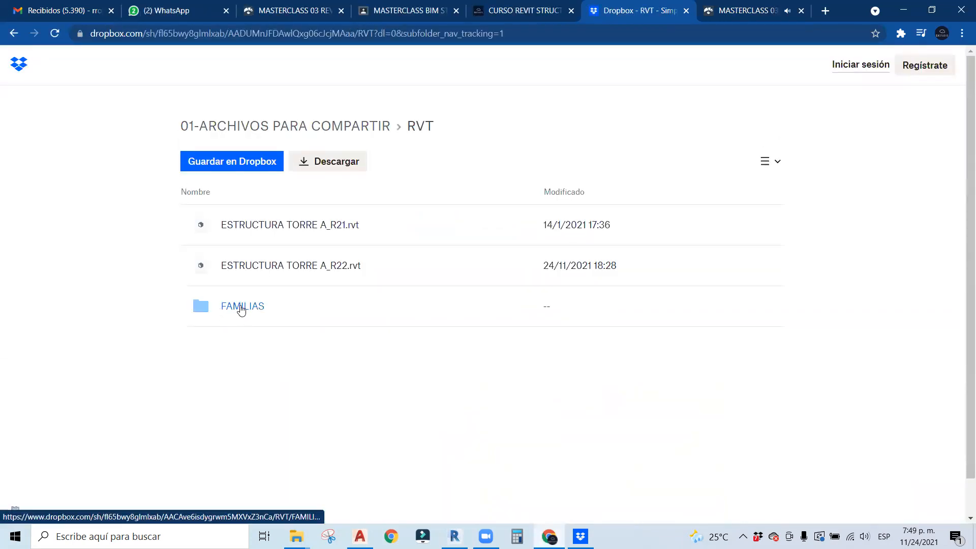
{"action": "left_click", "coordinate": [242, 307]}
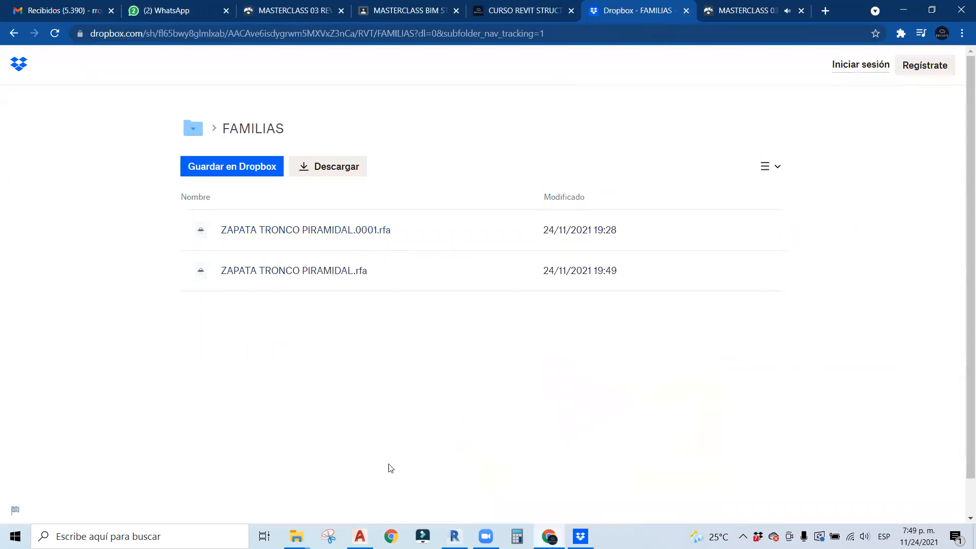
In File Explorer, open 01-ARCHIVOS PARA COMPARTIR > RVT > FAMILIAS and delete the backup file ZAPATA TRONCO PIRAMIDAL.0001.rfa.
{"action": "mouse_move", "coordinate": [296, 536]}
{"action": "left_click", "coordinate": [337, 507]}
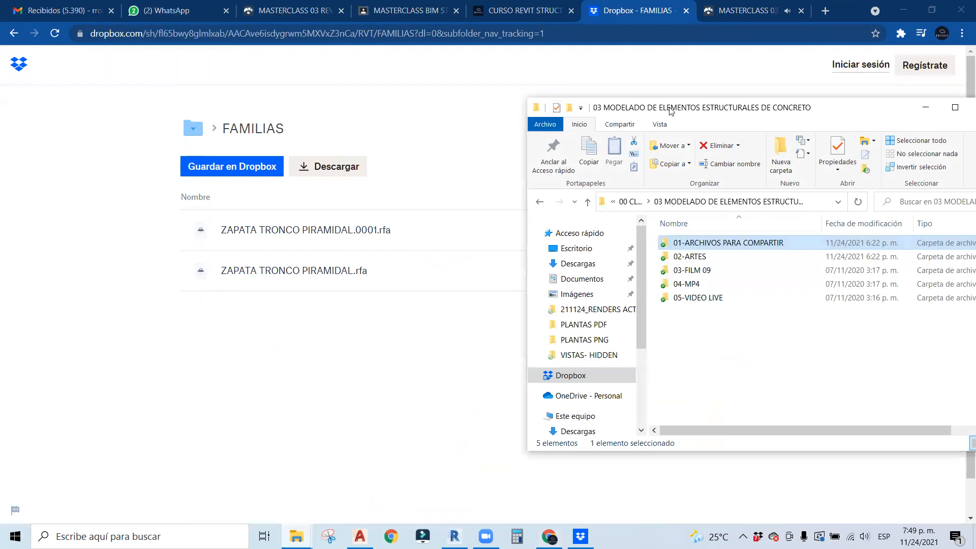
{"action": "left_click_drag", "start_coordinate": [671, 109], "coordinate": [213, 115]}
{"action": "double_click", "coordinate": [252, 252]}
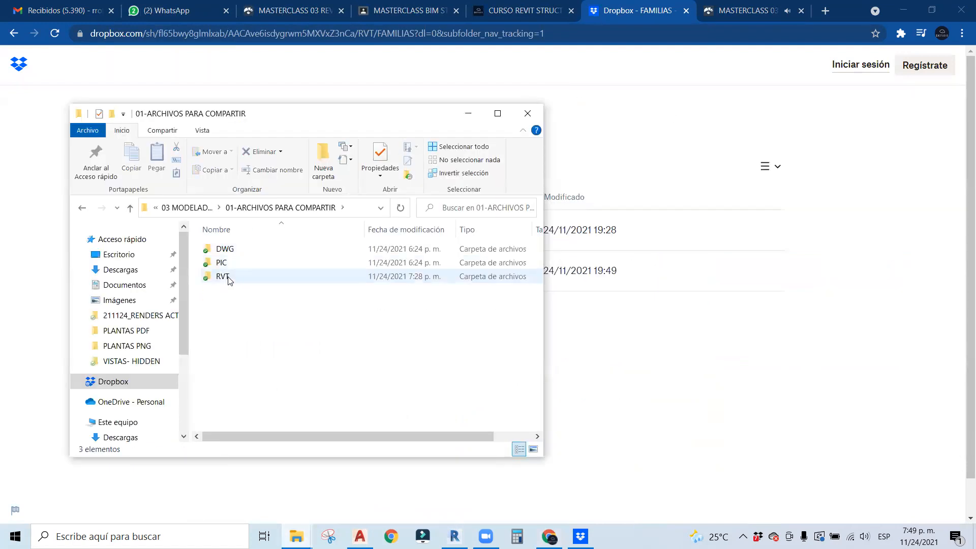
{"action": "double_click", "coordinate": [229, 276]}
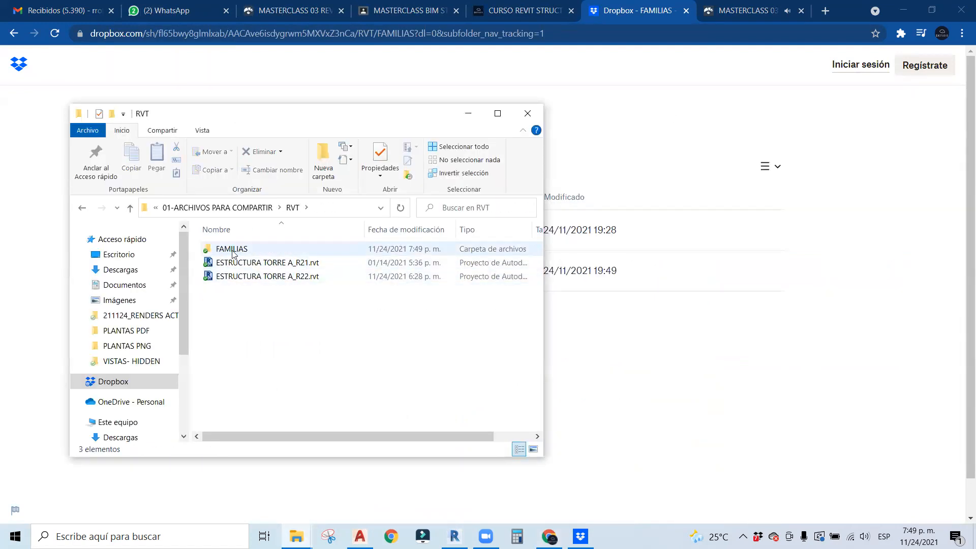
{"action": "double_click", "coordinate": [232, 249]}
{"action": "left_click", "coordinate": [279, 250]}
{"action": "key", "text": "Delete"}
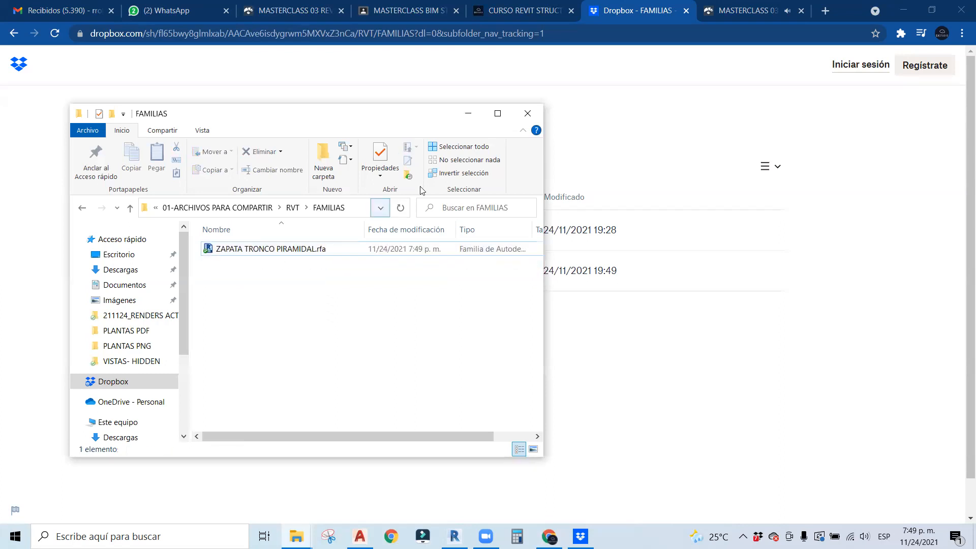
Close the Dropbox page, minimize Chrome and return to the Project1 save prompt in Revit.
{"action": "left_click", "coordinate": [607, 142]}
{"action": "left_click", "coordinate": [662, 306]}
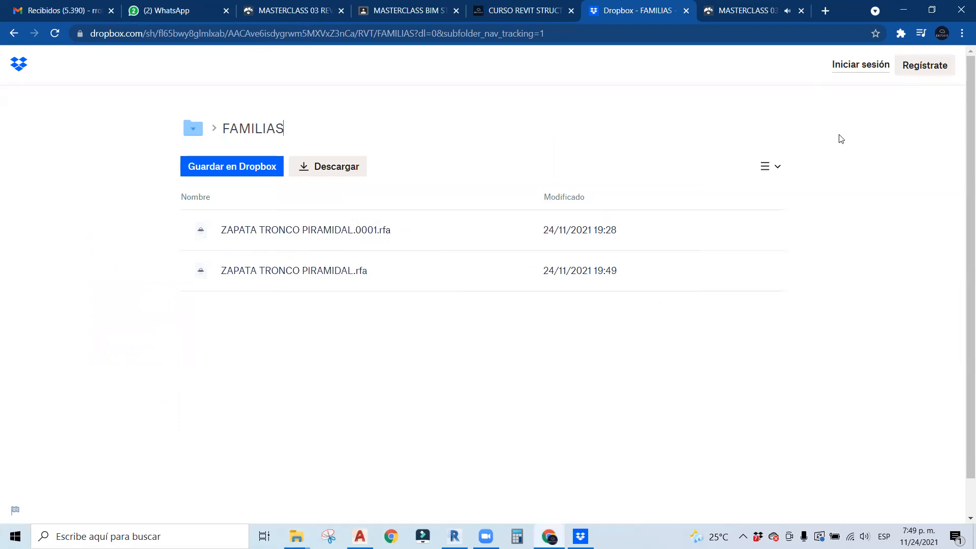
{"action": "left_click", "coordinate": [685, 11]}
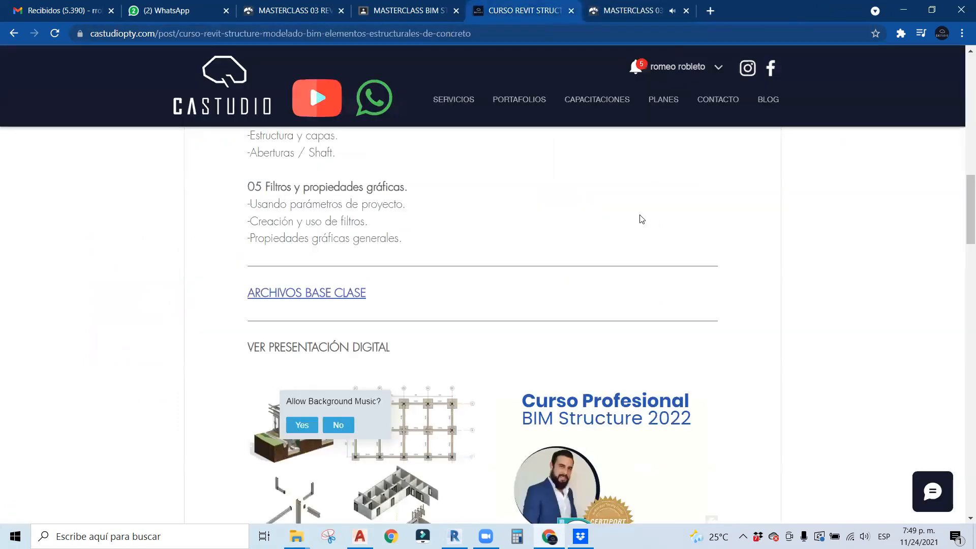
{"action": "left_click", "coordinate": [407, 7]}
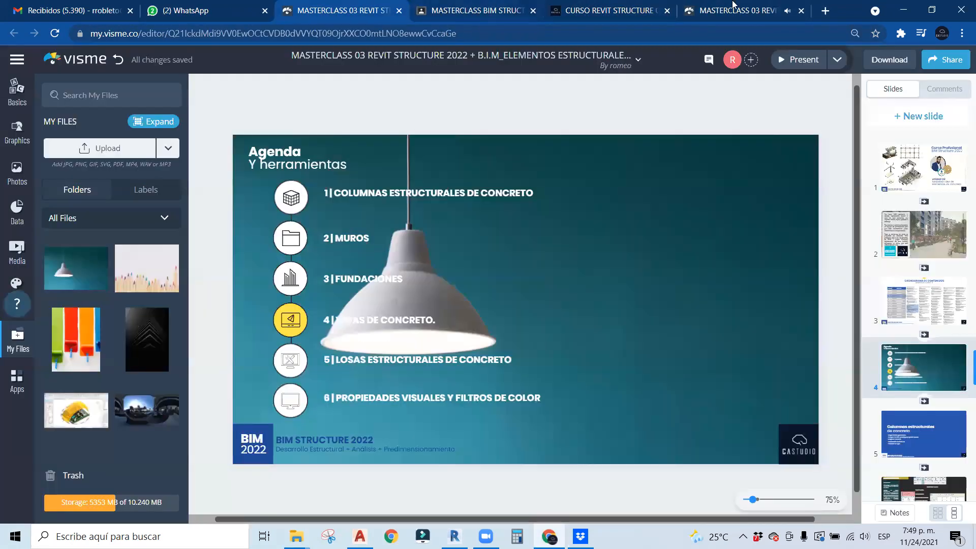
{"action": "left_click", "coordinate": [931, 11]}
{"action": "left_click", "coordinate": [906, 9]}
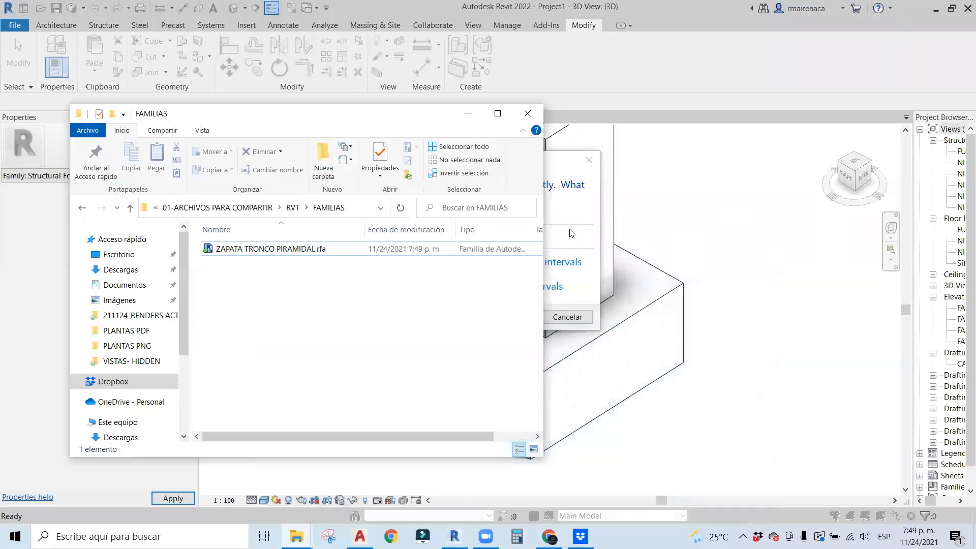
{"action": "left_click", "coordinate": [715, 237]}
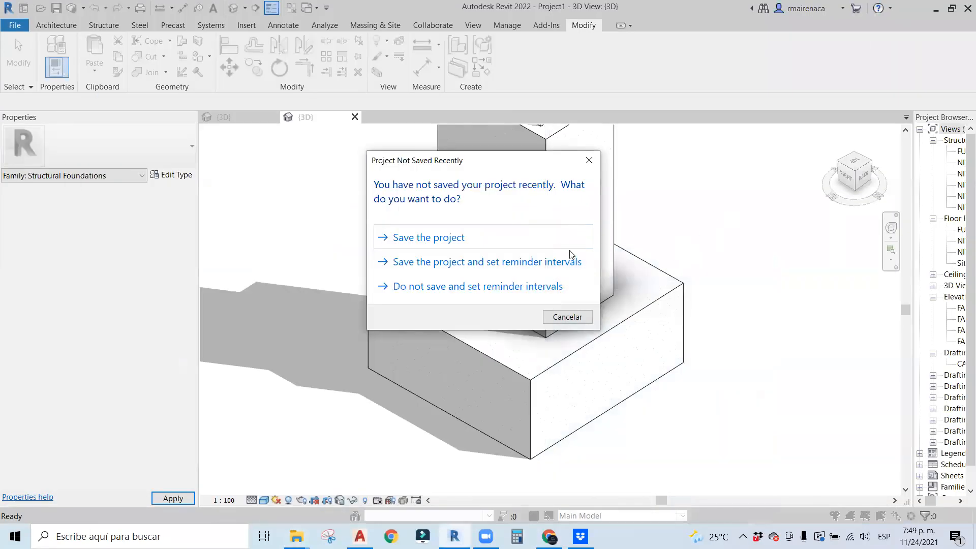
Save the project as EJERCICIO CLASE in the RVT folder, keeping a maximum of 1 backup.
{"action": "left_click", "coordinate": [432, 240]}
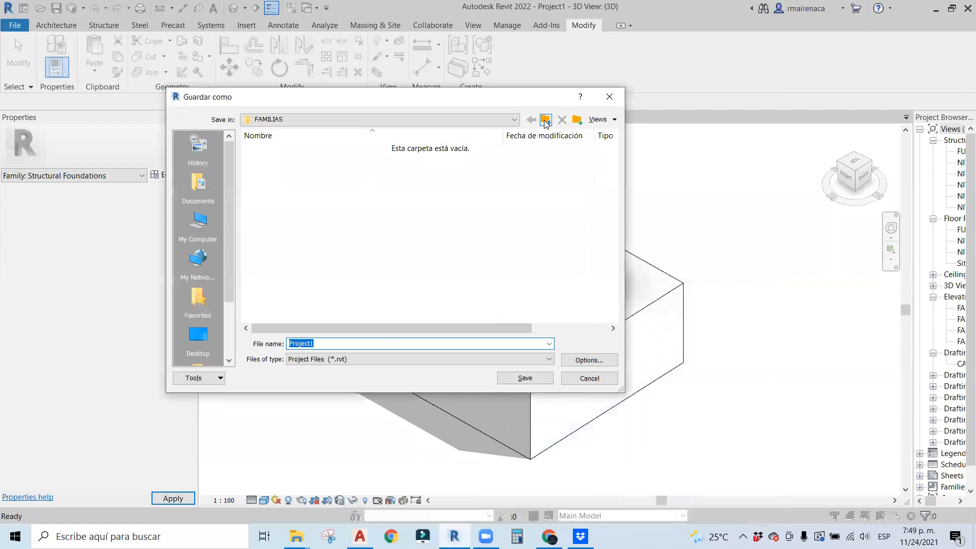
{"action": "left_click", "coordinate": [546, 120]}
{"action": "left_click", "coordinate": [546, 121]}
{"action": "double_click", "coordinate": [266, 173]}
{"action": "left_click", "coordinate": [343, 360]}
{"action": "double_click", "coordinate": [343, 345]}
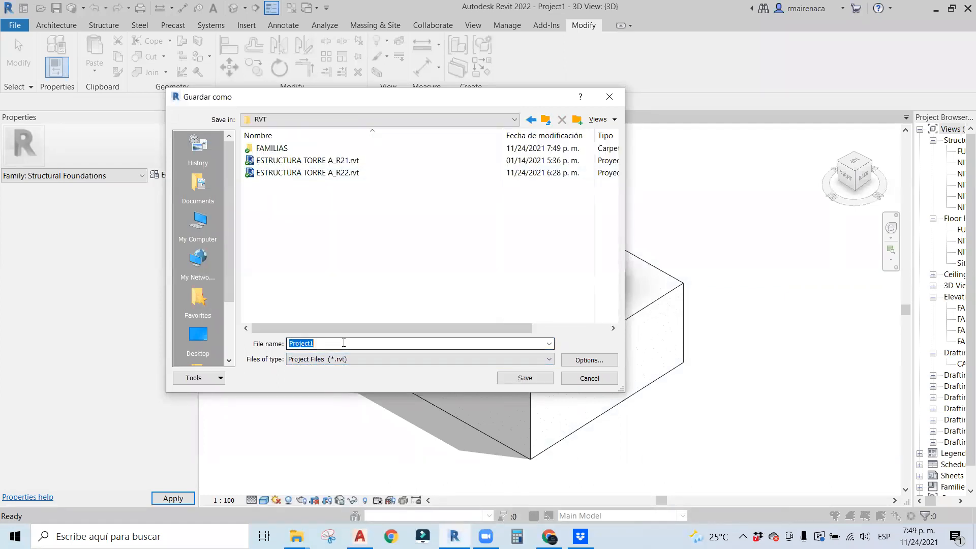
{"action": "type", "text": "EJERCICIO CL"}
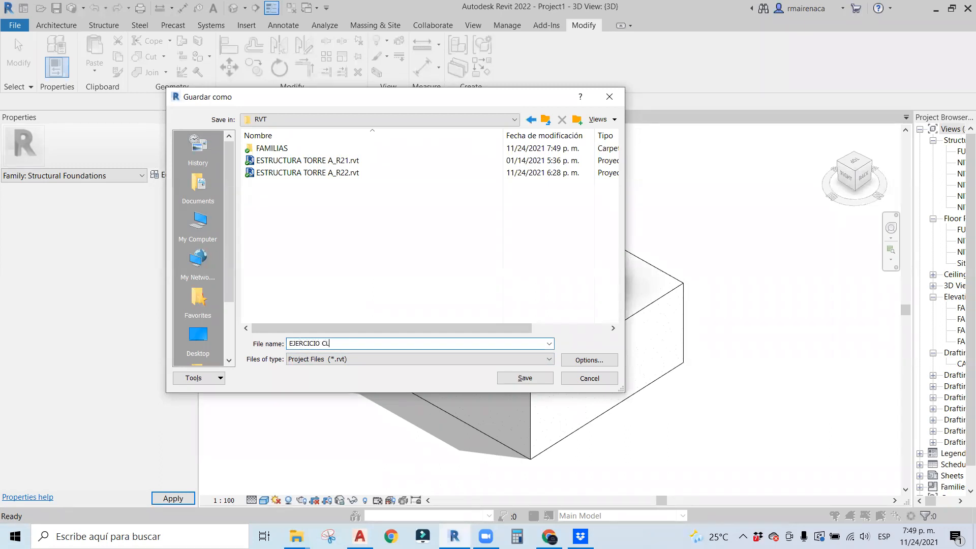
{"action": "left_click", "coordinate": [589, 360]}
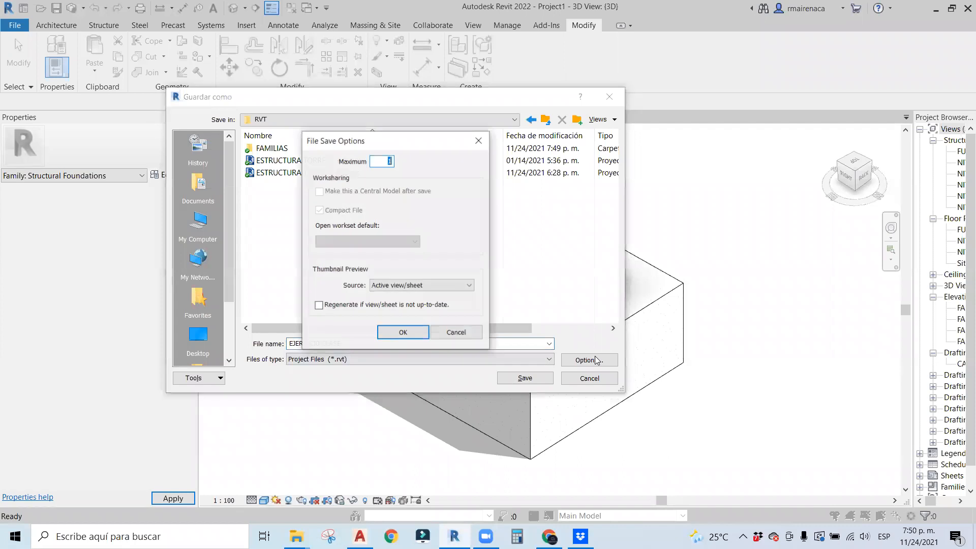
{"action": "left_click", "coordinate": [416, 334]}
{"action": "left_click", "coordinate": [515, 379]}
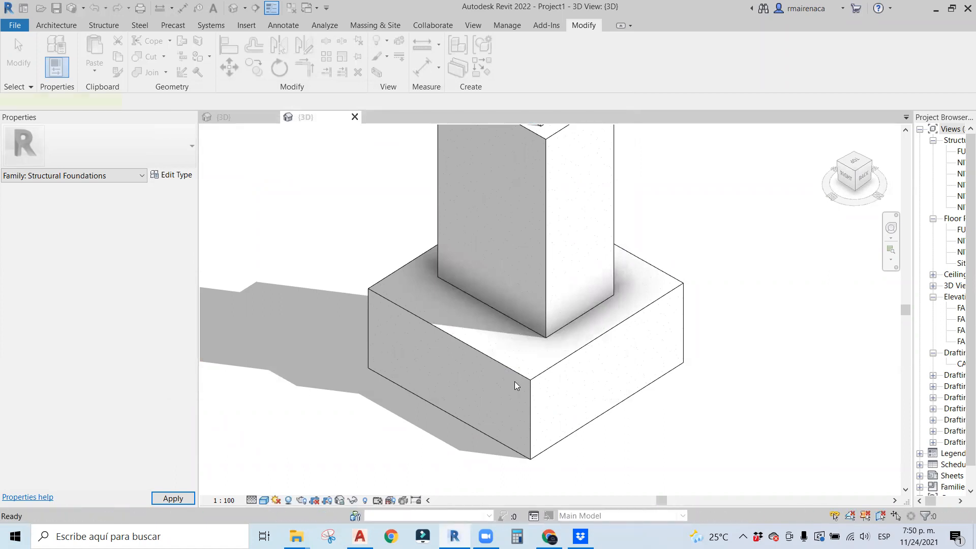
Place a trial ZAPATA TRONCO PIRAMIDAL footing in the open area beside the column grid and delete it.
{"action": "scroll", "coordinate": [514, 379], "scroll_direction": "down", "scroll_amount": 6}
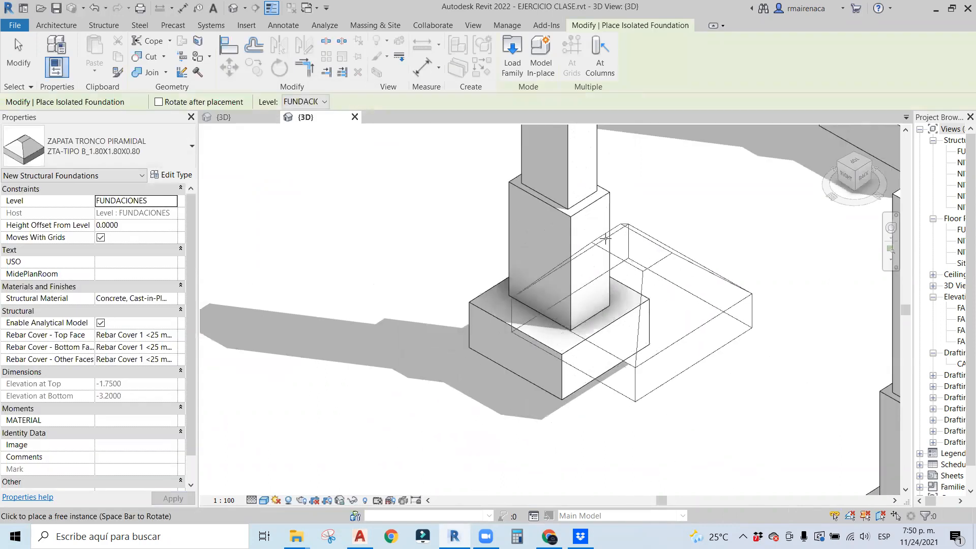
{"action": "scroll", "coordinate": [417, 304], "scroll_direction": "down", "scroll_amount": 3}
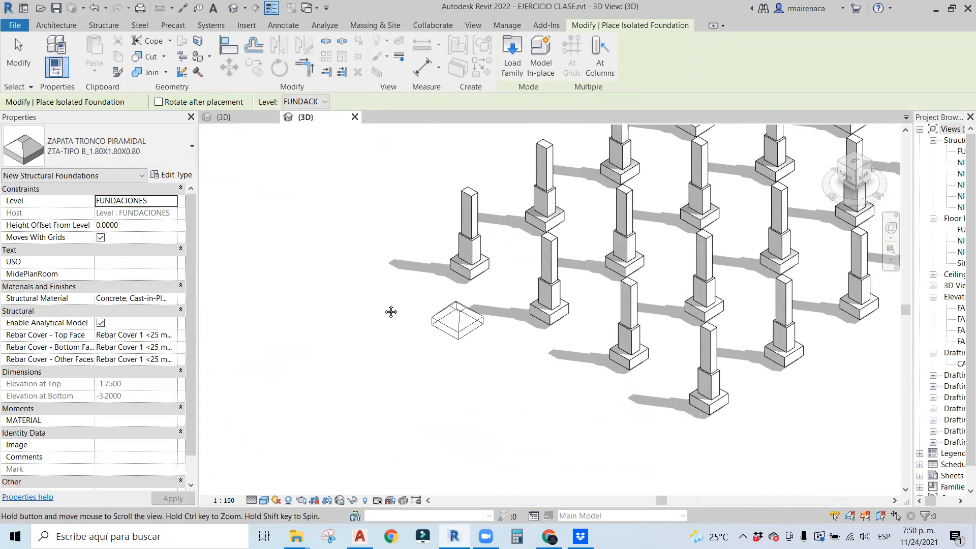
{"action": "left_click", "coordinate": [415, 321]}
{"action": "key", "text": "Escape"}
{"action": "key", "text": "Escape"}
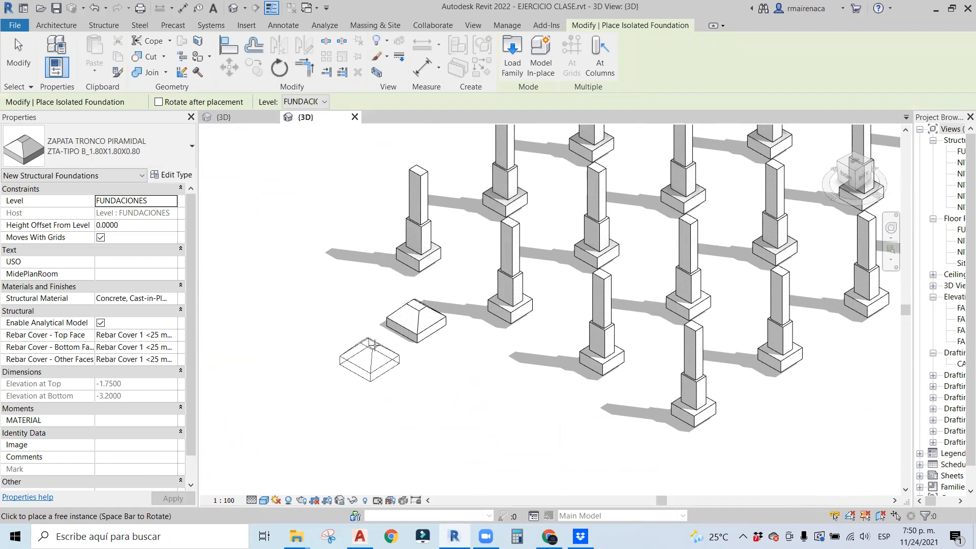
{"action": "left_click", "coordinate": [416, 322]}
{"action": "scroll", "coordinate": [422, 323], "scroll_direction": "up", "scroll_amount": 3}
{"action": "key", "text": "Delete"}
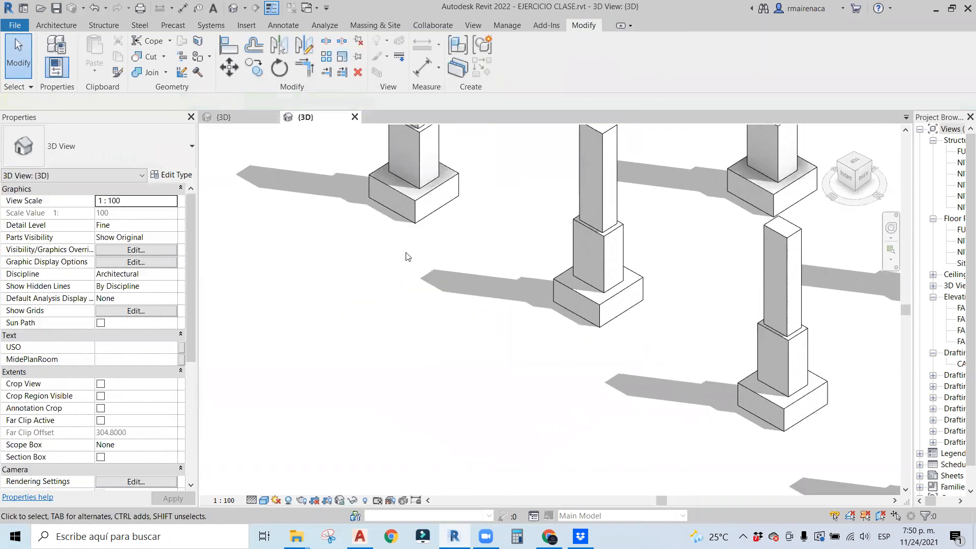
Select every instance of the ZAPATA AISLADA footing type and clear the selection.
{"action": "left_click", "coordinate": [407, 196]}
{"action": "right_click", "coordinate": [406, 196]}
{"action": "mouse_move", "coordinate": [492, 340]}
{"action": "left_click", "coordinate": [621, 353]}
{"action": "scroll", "coordinate": [441, 288], "scroll_direction": "down", "scroll_amount": 1}
{"action": "scroll", "coordinate": [410, 342], "scroll_direction": "down", "scroll_amount": 2}
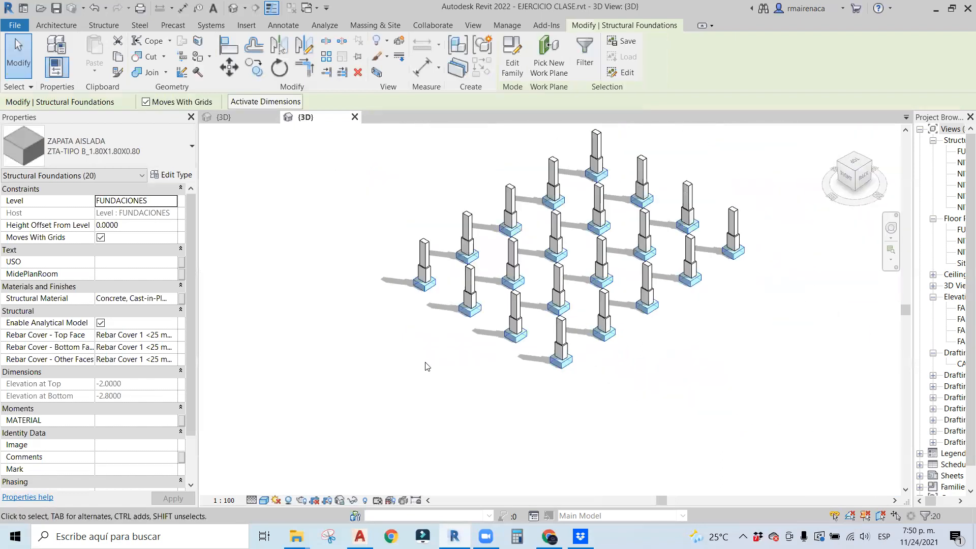
{"action": "left_click", "coordinate": [371, 342]}
Select all ZAPATA AISLADA footings visible in the 3D view and examine the foundation types available to replace them.
{"action": "scroll", "coordinate": [452, 258], "scroll_direction": "up", "scroll_amount": 3}
{"action": "left_click", "coordinate": [451, 258]}
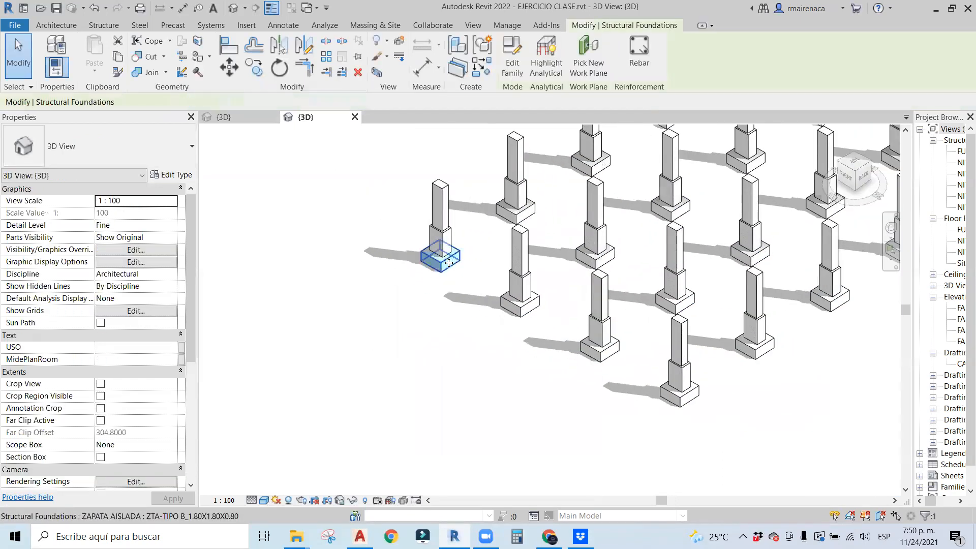
{"action": "scroll", "coordinate": [440, 261], "scroll_direction": "up", "scroll_amount": 5}
{"action": "right_click", "coordinate": [439, 260]}
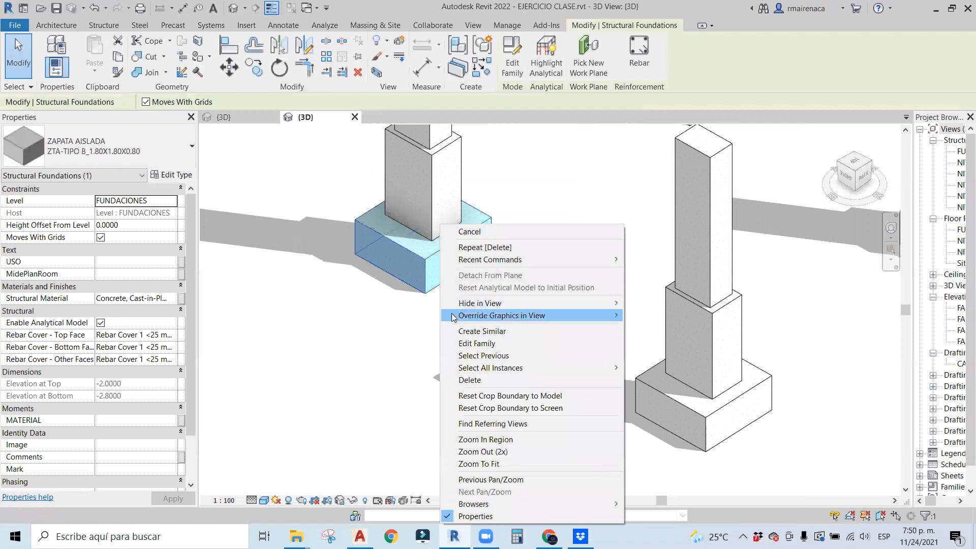
{"action": "mouse_move", "coordinate": [493, 369]}
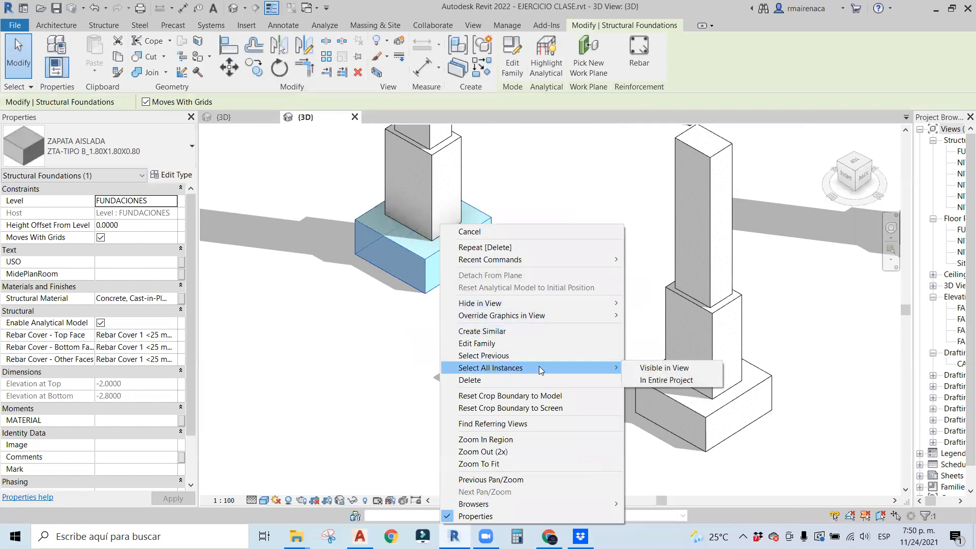
{"action": "left_click", "coordinate": [655, 373]}
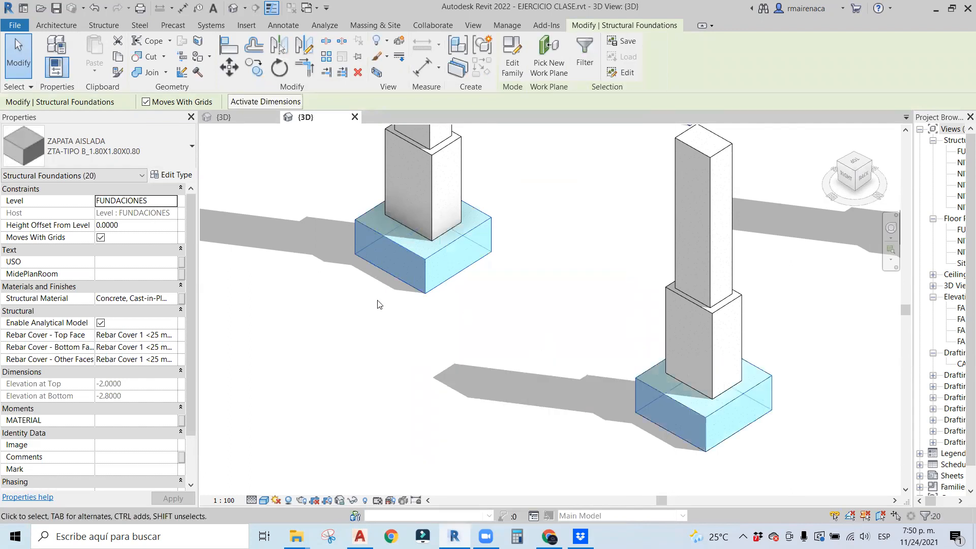
{"action": "scroll", "coordinate": [384, 300], "scroll_direction": "down", "scroll_amount": 3}
{"action": "left_click", "coordinate": [101, 146]}
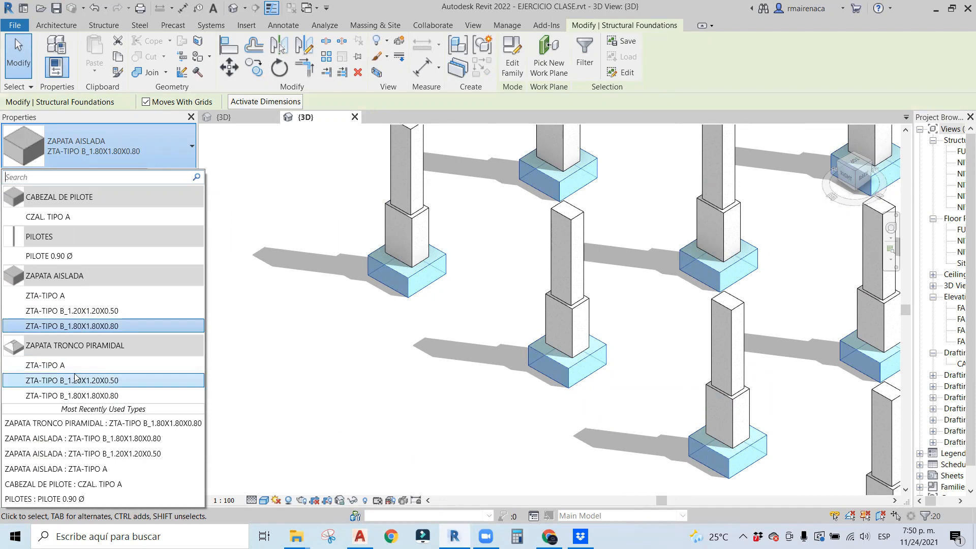
{"action": "left_click", "coordinate": [310, 282]}
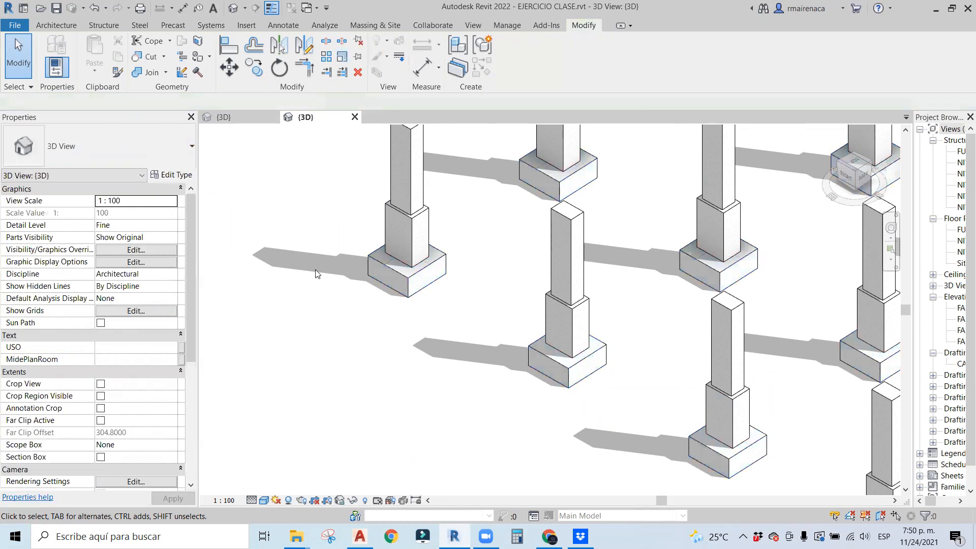
Widen the Project Browser and collapse its Structural Plans, Floor Plans and Views branches.
{"action": "left_click_drag", "start_coordinate": [912, 216], "coordinate": [820, 238]}
{"action": "middle_click_drag", "start_coordinate": [501, 316], "coordinate": [205, 327]}
{"action": "left_click", "coordinate": [424, 394]}
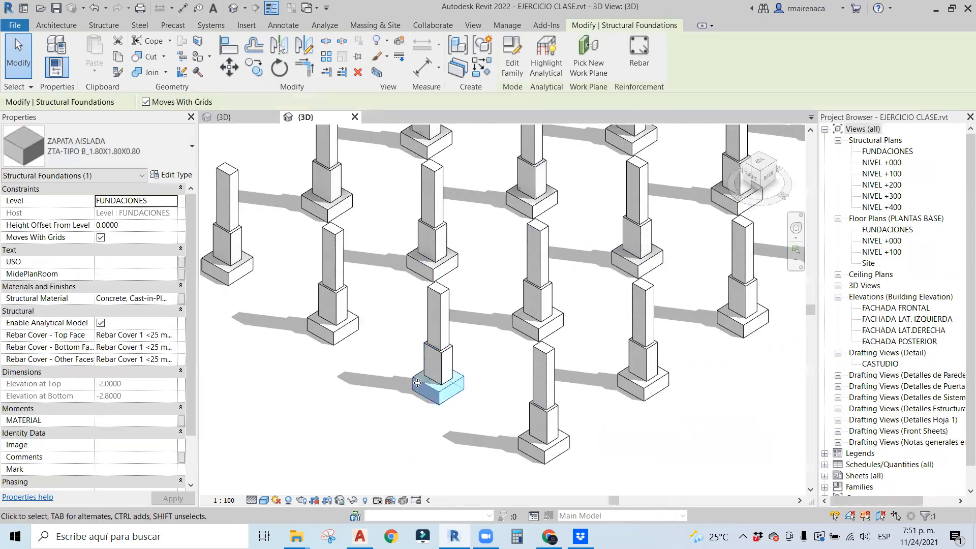
{"action": "left_click_drag", "start_coordinate": [817, 186], "coordinate": [717, 188]}
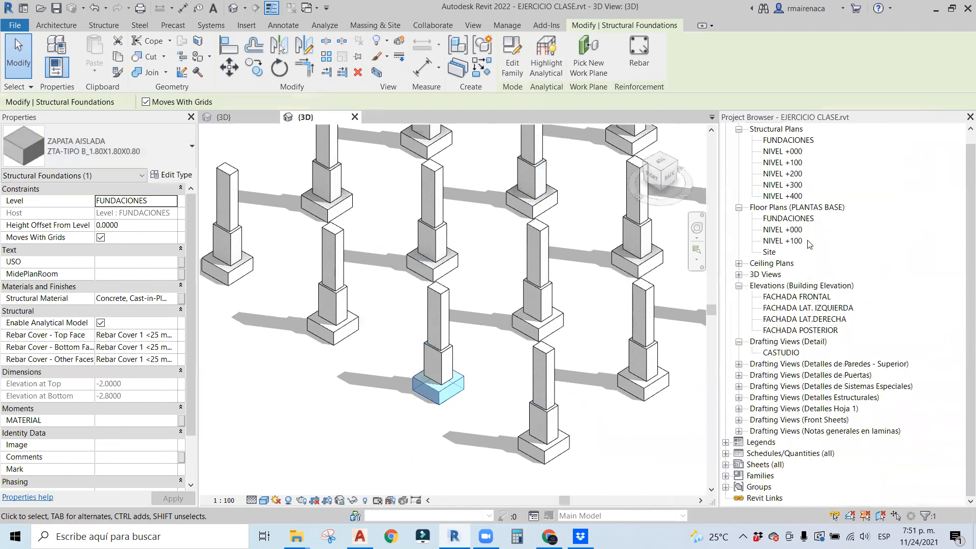
{"action": "left_click", "coordinate": [740, 127]}
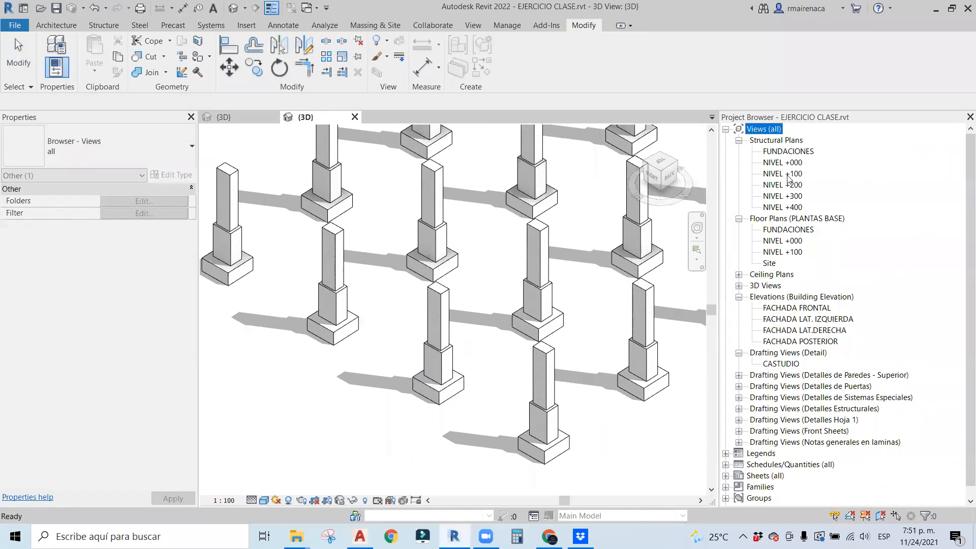
{"action": "left_click", "coordinate": [738, 141]}
{"action": "left_click", "coordinate": [739, 152]}
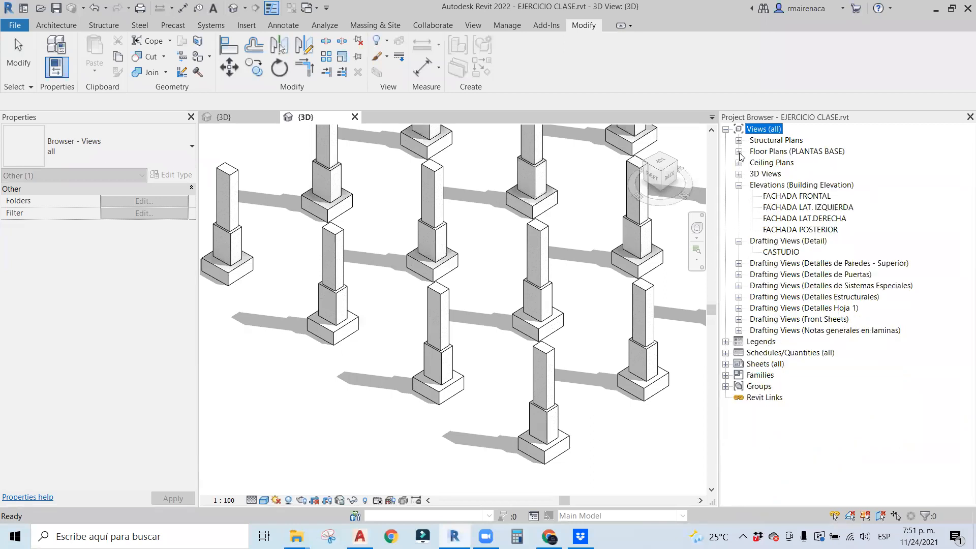
{"action": "left_click", "coordinate": [725, 129]}
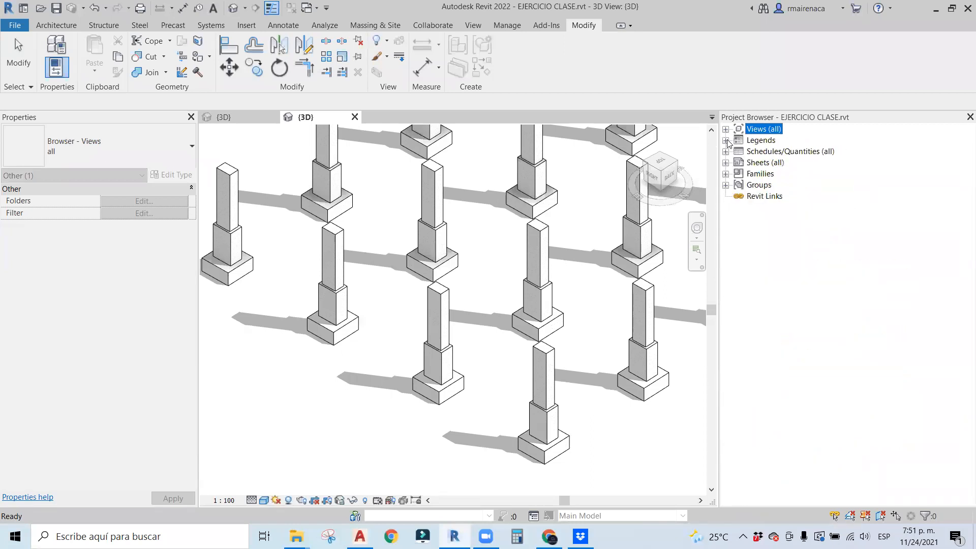
{"action": "left_click", "coordinate": [598, 364]}
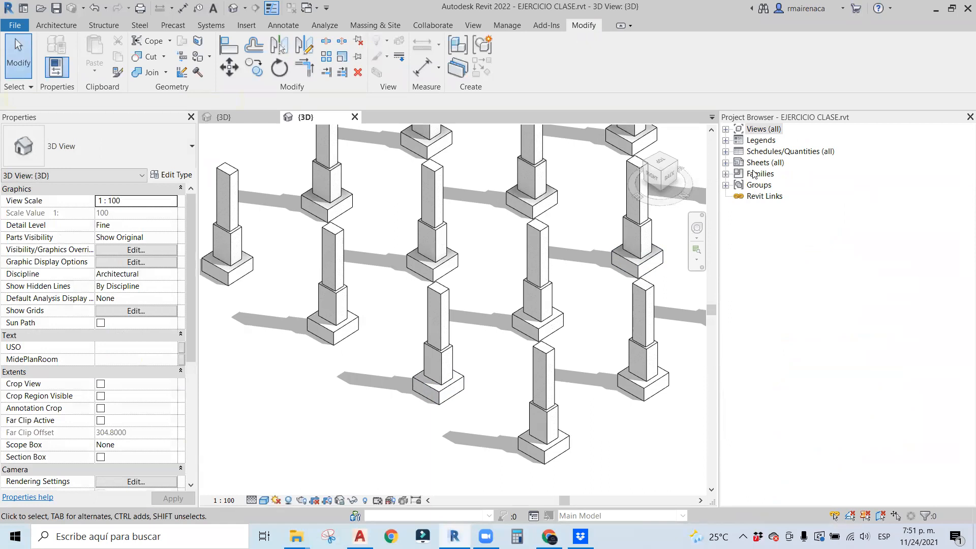
Expand the Families branch in the Project Browser and collapse its Detail Items and Generic Models categories.
{"action": "left_click", "coordinate": [753, 174]}
{"action": "left_click", "coordinate": [725, 174]}
{"action": "left_click", "coordinate": [740, 151]}
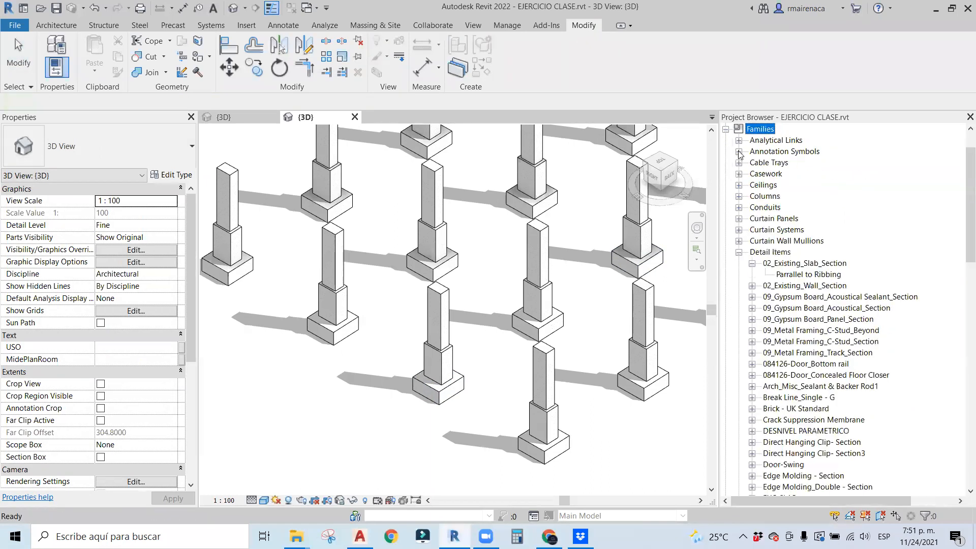
{"action": "left_click", "coordinate": [739, 252]}
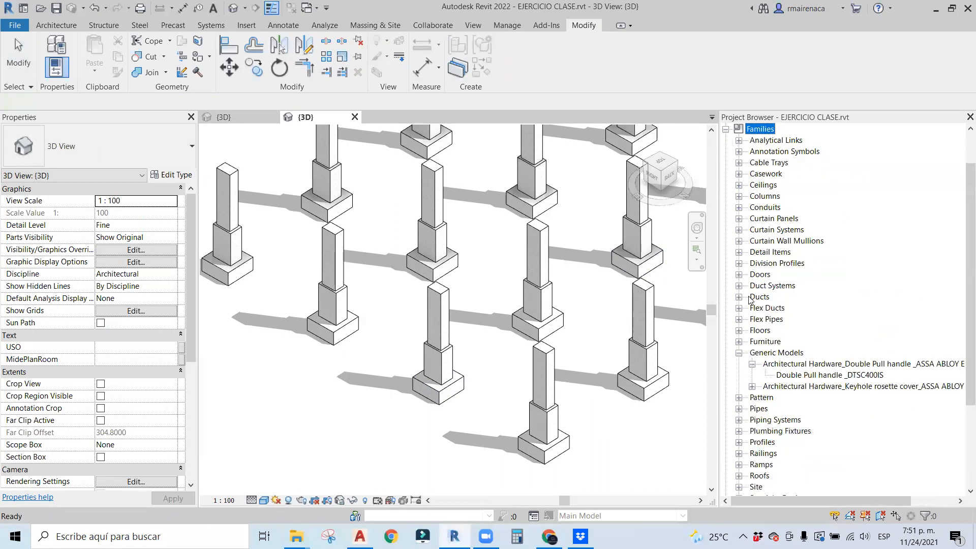
{"action": "left_click", "coordinate": [739, 352]}
{"action": "scroll", "coordinate": [757, 284], "scroll_direction": "down", "scroll_amount": 3}
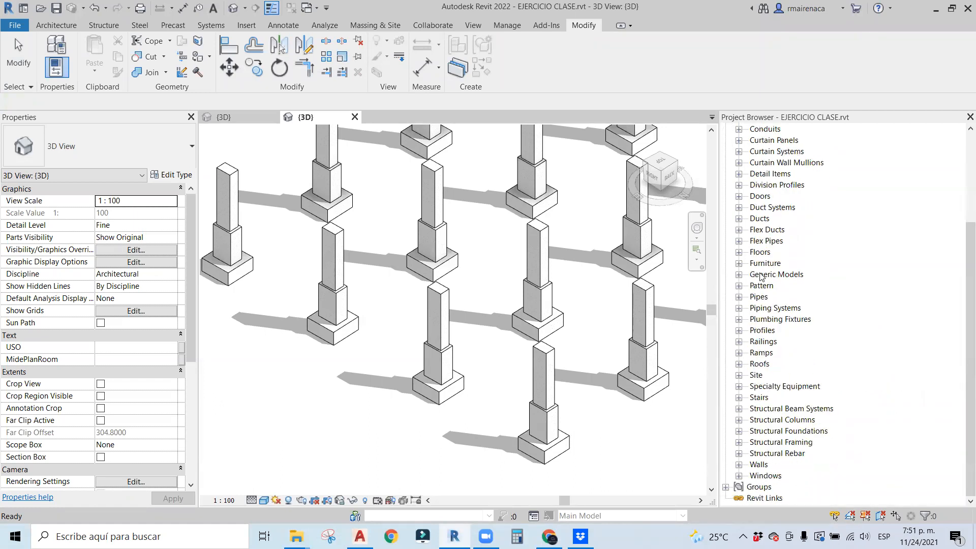
Expand the Structural Foundations families and examine the types of ZAPATA AISLADA.
{"action": "left_click", "coordinate": [759, 432]}
{"action": "left_click", "coordinate": [739, 431]}
{"action": "scroll", "coordinate": [772, 432], "scroll_direction": "down", "scroll_amount": 2}
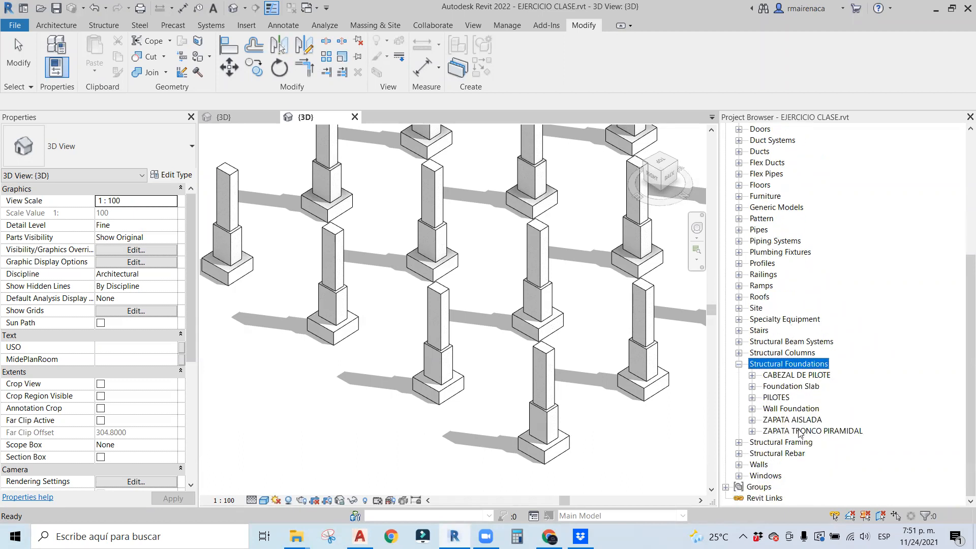
{"action": "left_click", "coordinate": [781, 420]}
{"action": "left_click", "coordinate": [752, 420]}
{"action": "scroll", "coordinate": [792, 414], "scroll_direction": "down", "scroll_amount": 1}
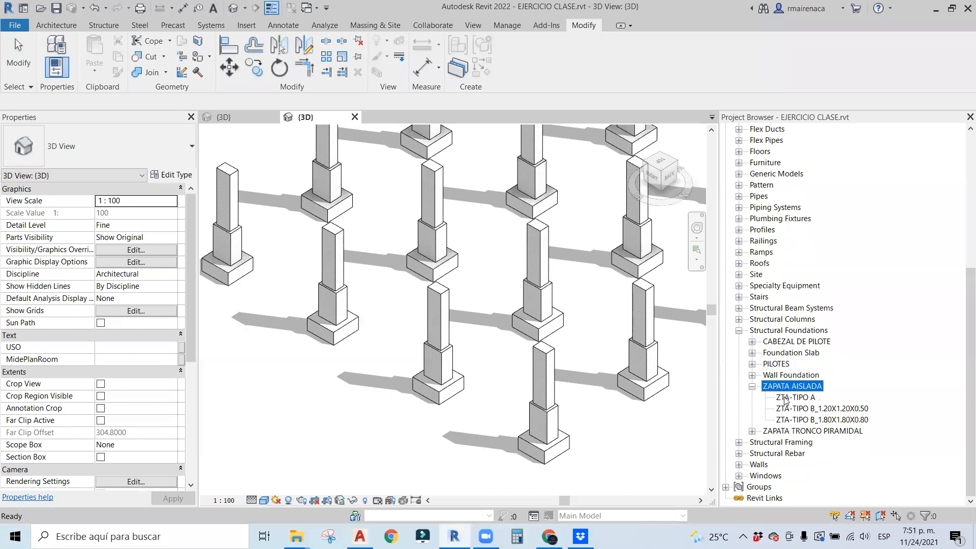
{"action": "left_click", "coordinate": [752, 387]}
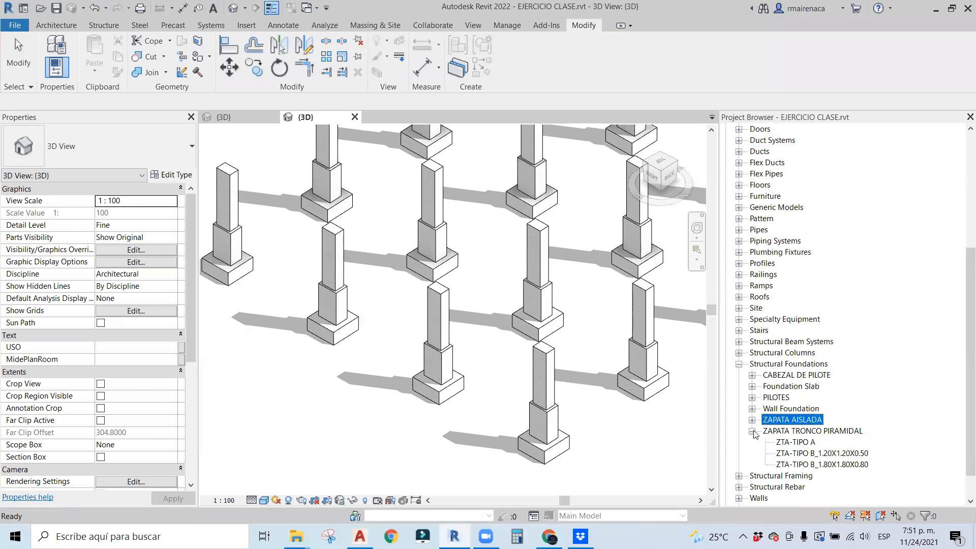
Delete types ZTA-TIPO B_1.80X1.80X0.80 and ZTA-TIPO B_1.20X1.20X0.50 from the ZAPATA TRONCO PIRAMIDAL family.
{"action": "left_click", "coordinate": [752, 432]}
{"action": "left_click", "coordinate": [807, 431]}
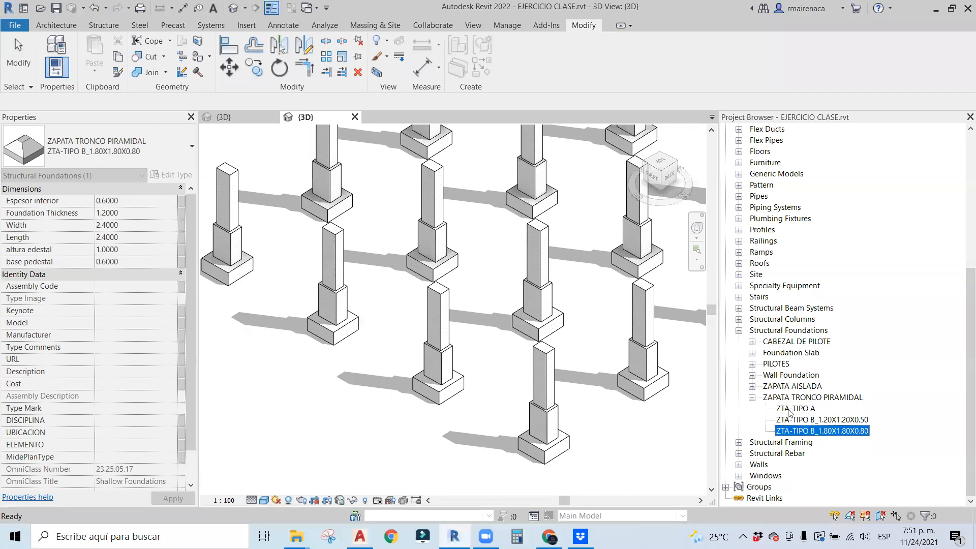
{"action": "key", "text": "Delete"}
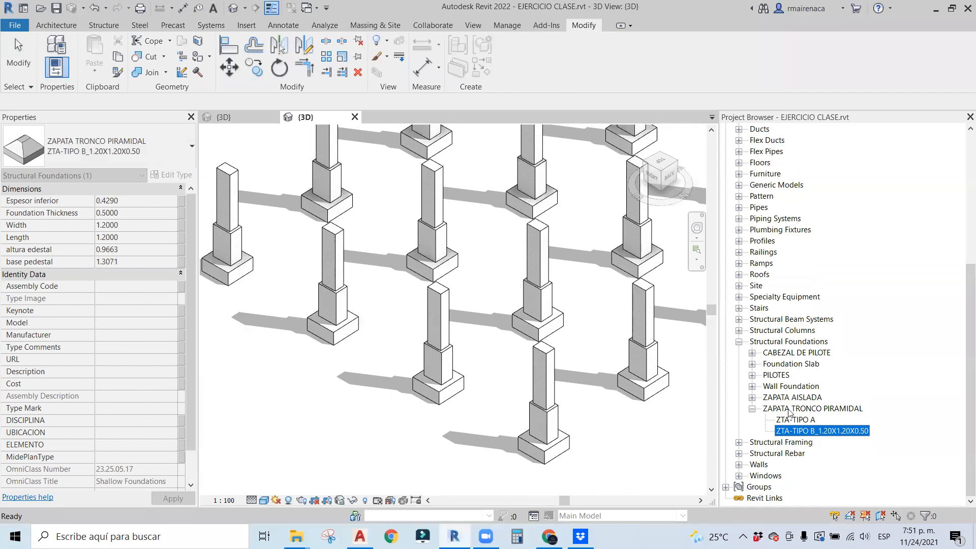
{"action": "key", "text": "Delete"}
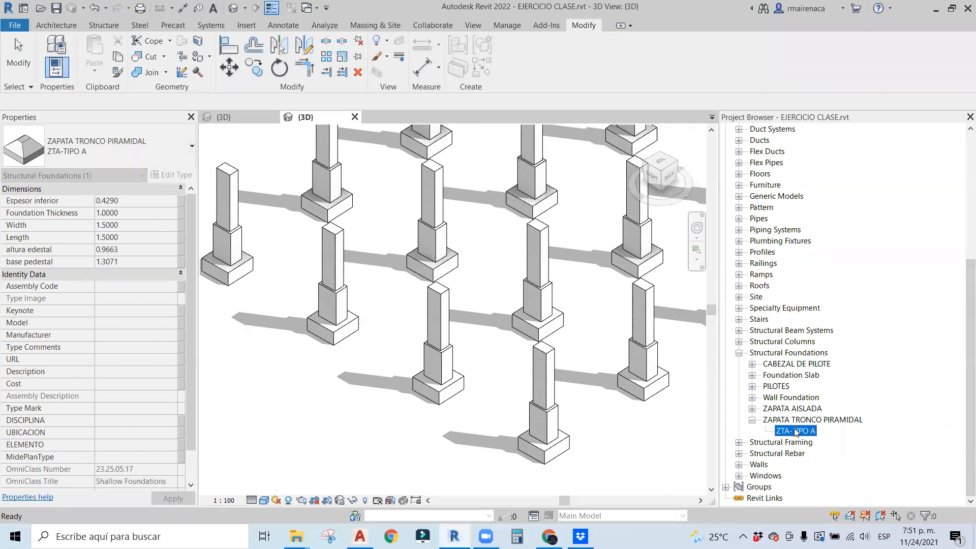
Rename the ZTA-TIPO A type of ZAPATA TRONCO PIRAMIDAL as ZTA-PIR_.
{"action": "right_click", "coordinate": [795, 435]}
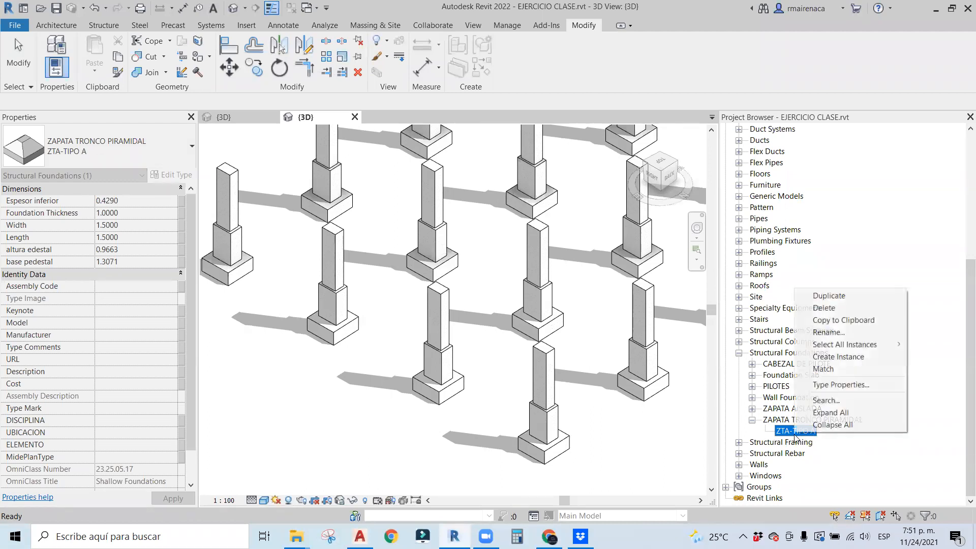
{"action": "left_click", "coordinate": [816, 332]}
{"action": "left_click_drag", "start_coordinate": [808, 430], "coordinate": [797, 431]}
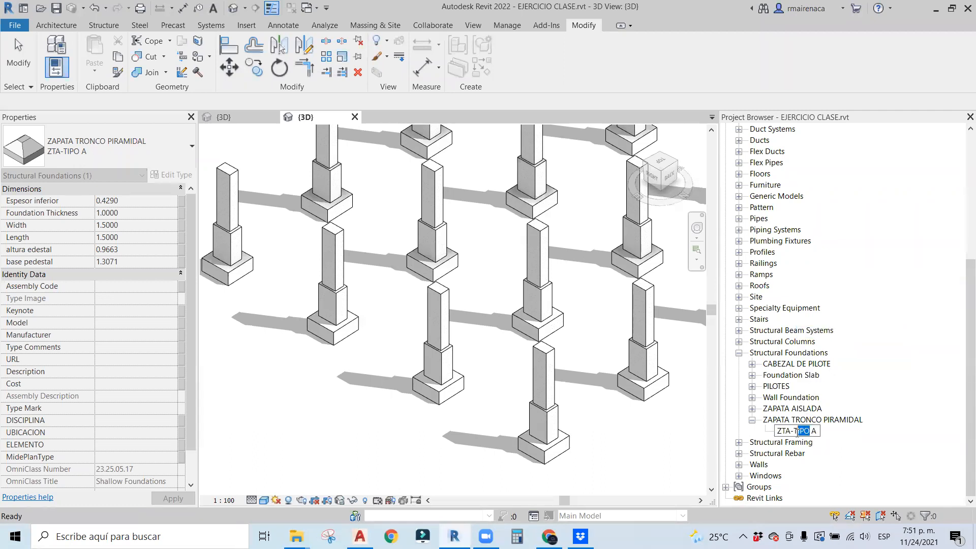
{"action": "type", "text": "PIR_"}
{"action": "left_click", "coordinate": [611, 440]}
Open the type properties of ZTA-PIR_ and set both its Width and Length to 2.40.
{"action": "left_click", "coordinate": [789, 432]}
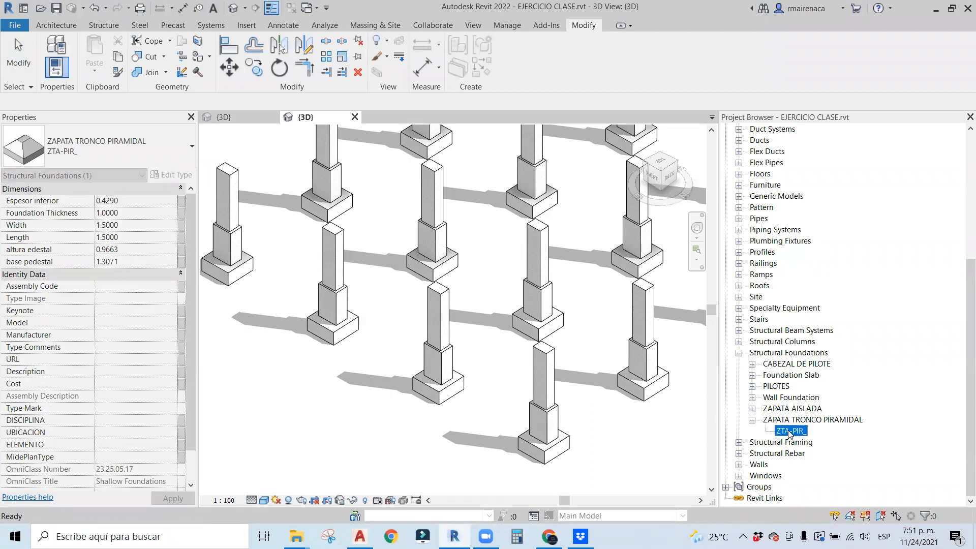
{"action": "double_click", "coordinate": [789, 431]}
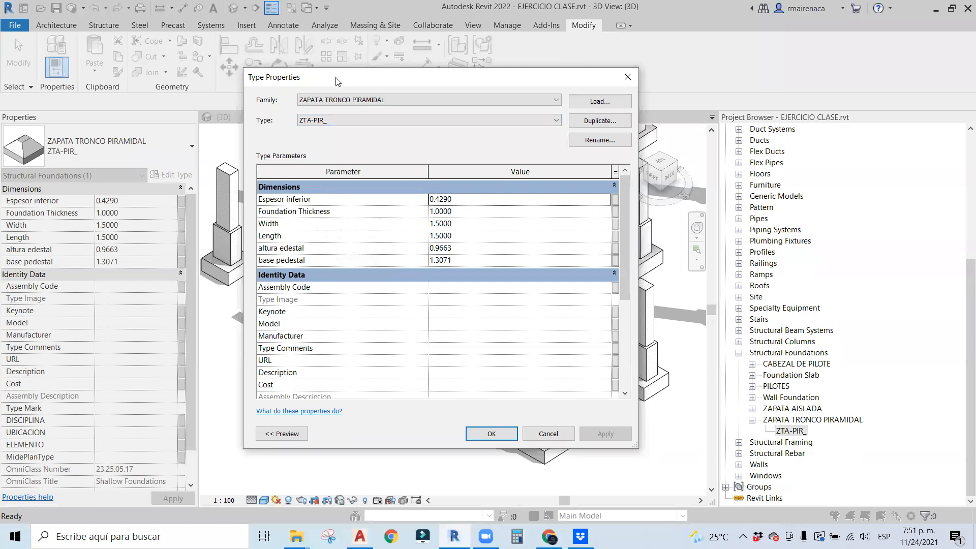
{"action": "left_click_drag", "start_coordinate": [339, 81], "coordinate": [359, 92]}
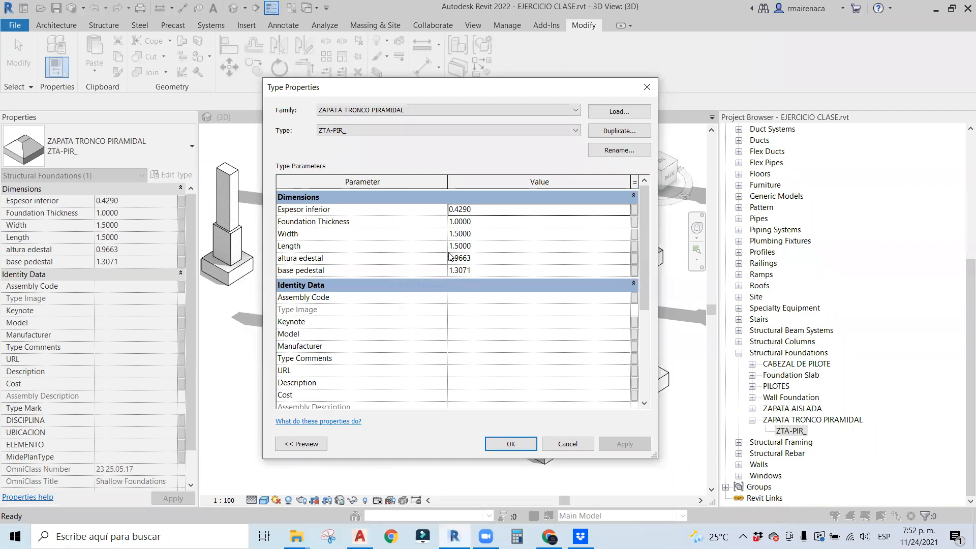
{"action": "left_click", "coordinate": [486, 235]}
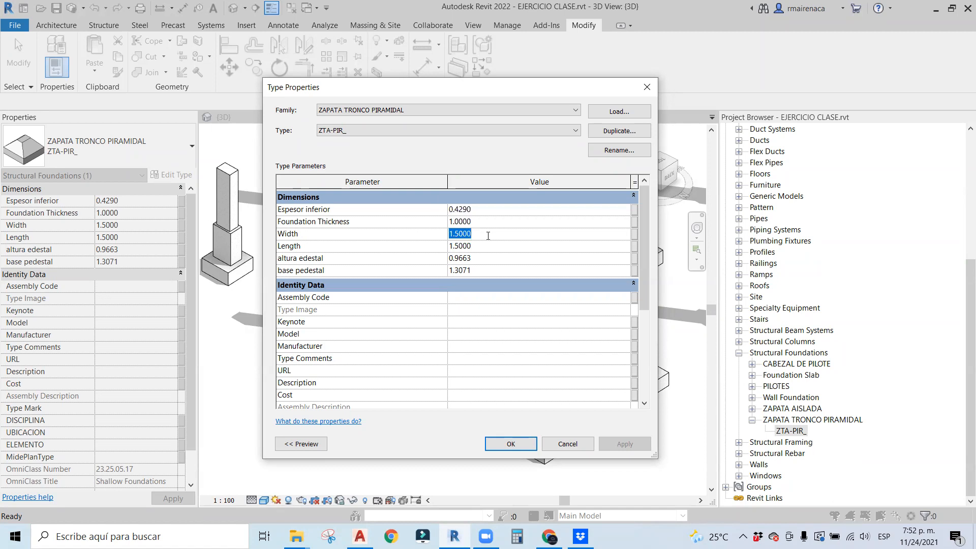
{"action": "type", "text": "2.4"}
{"action": "left_click", "coordinate": [488, 247]}
{"action": "type", "text": "2."}
Set altura edestal to 1.20 and base pedestal to 0.70 for the ZTA-PIR_ type.
{"action": "left_click", "coordinate": [516, 260]}
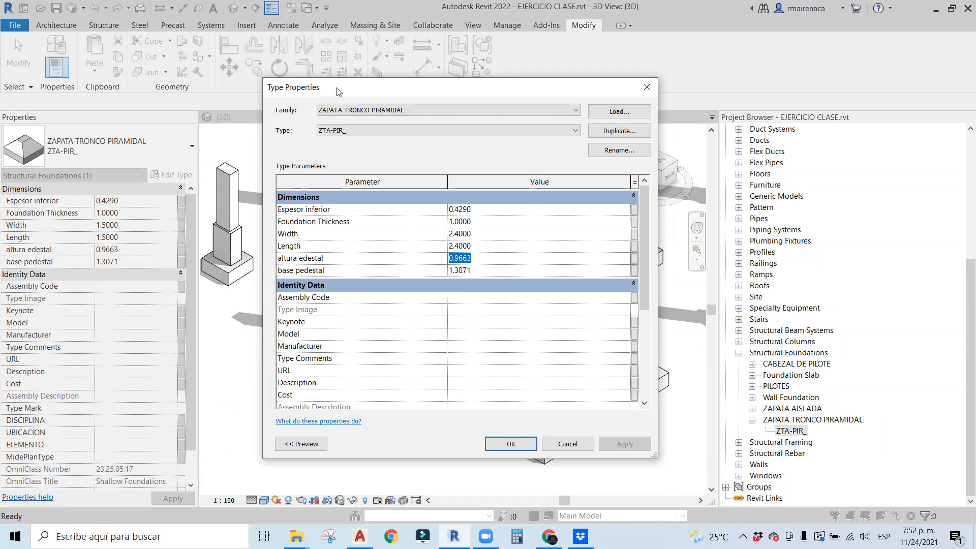
{"action": "left_click_drag", "start_coordinate": [339, 92], "coordinate": [396, 99]}
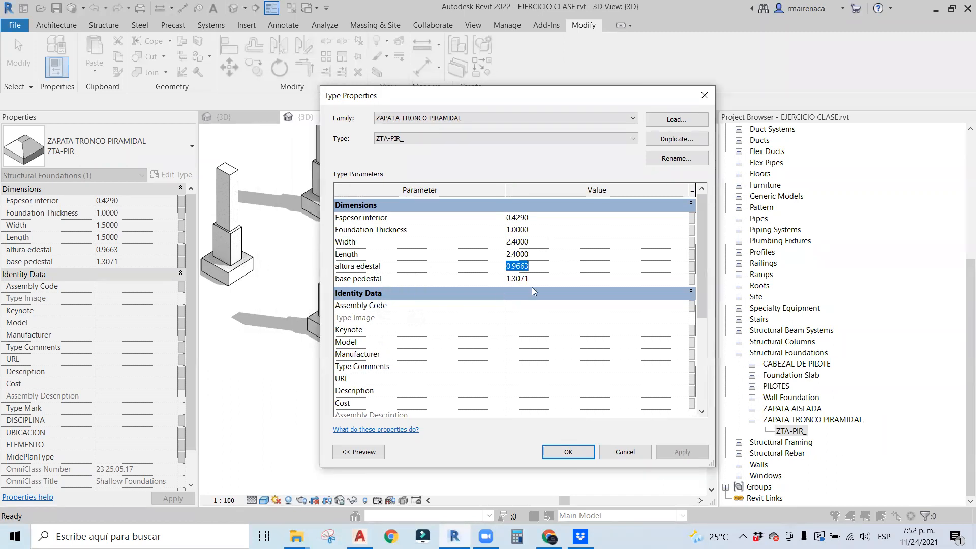
{"action": "type", "text": "0.71"}
{"action": "left_click", "coordinate": [561, 279]}
{"action": "type", "text": "1"}
{"action": "type", "text": "."}
{"action": "key", "text": "BackSpace"}
{"action": "key", "text": "BackSpace"}
{"action": "type", "text": "0.70"}
{"action": "type", "text": "1.20"}
Set Espesor inferior of the ZTA-PIR_ type to 0.50 and accept the type properties.
{"action": "left_click", "coordinate": [569, 216]}
{"action": "type", "text": "."}
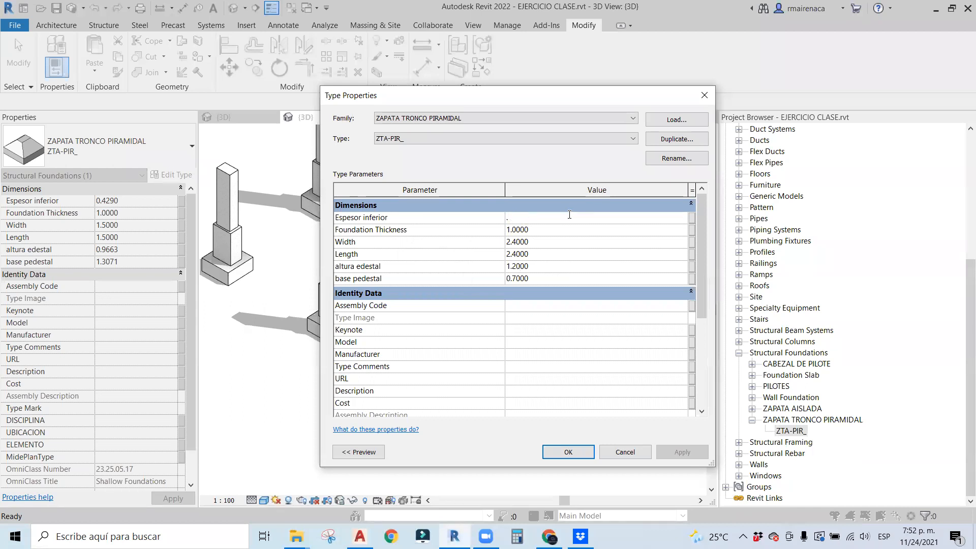
{"action": "type", "text": "50"}
{"action": "left_click", "coordinate": [554, 233]}
{"action": "left_click", "coordinate": [567, 452]}
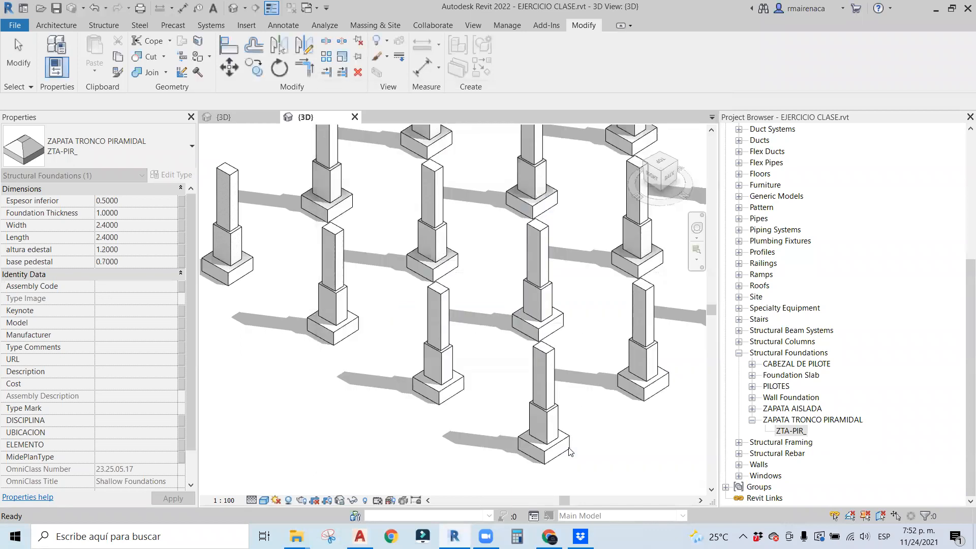
Change the isolated footing under the corner column to the ZTA-PIR_ type of ZAPATA TRONCO PIRAMIDAL.
{"action": "scroll", "coordinate": [499, 365], "scroll_direction": "down", "scroll_amount": 2}
{"action": "left_click", "coordinate": [462, 378]}
{"action": "scroll", "coordinate": [371, 332], "scroll_direction": "up", "scroll_amount": 2}
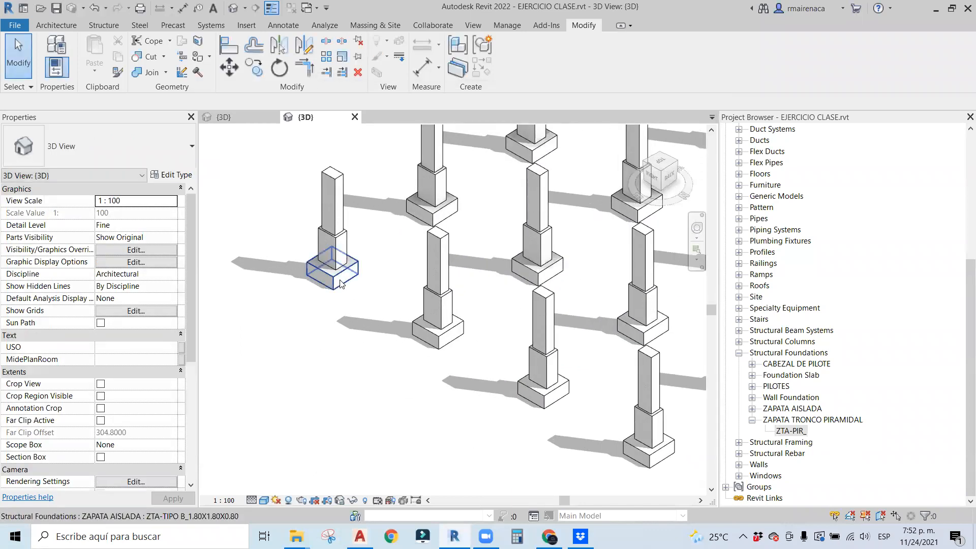
{"action": "left_click", "coordinate": [340, 284]}
{"action": "left_click", "coordinate": [101, 147]}
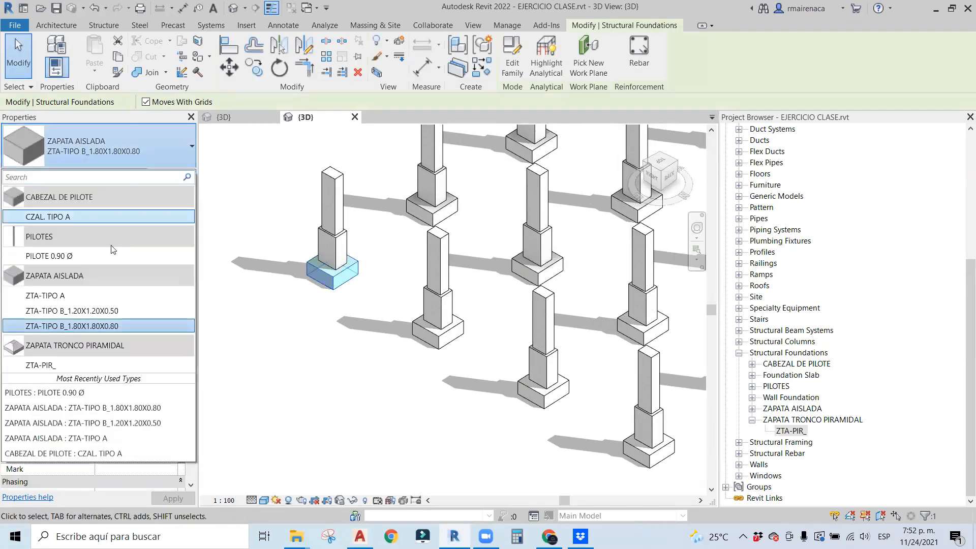
{"action": "left_click", "coordinate": [40, 366]}
{"action": "left_click", "coordinate": [330, 317]}
Examine how the corner pyramidal footing's top fits the pedestal and check the pedestal's type.
{"action": "scroll", "coordinate": [326, 316], "scroll_direction": "up", "scroll_amount": 2}
{"action": "scroll", "coordinate": [326, 316], "scroll_direction": "up", "scroll_amount": 3}
{"action": "middle_click_drag", "start_coordinate": [327, 317], "coordinate": [393, 341]}
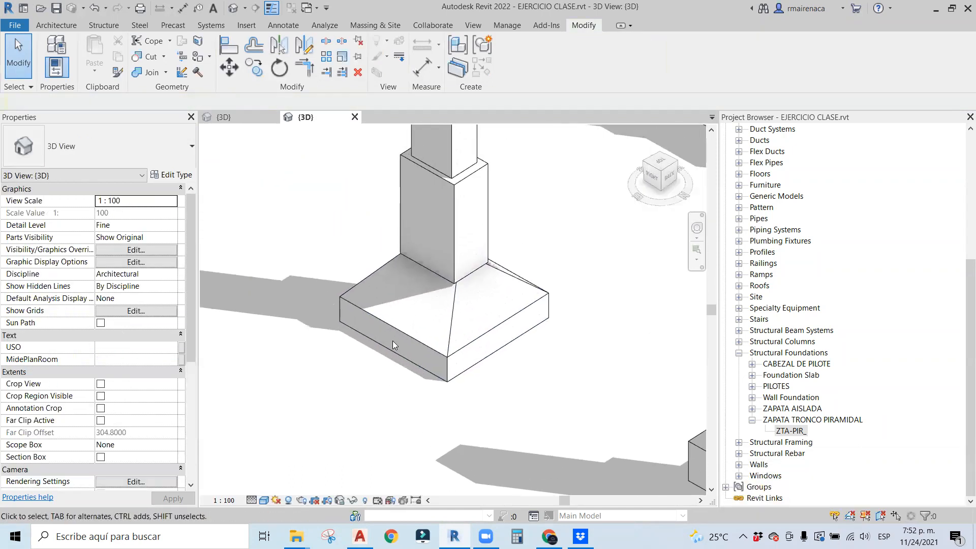
{"action": "scroll", "coordinate": [443, 330], "scroll_direction": "down", "scroll_amount": 2}
{"action": "left_click", "coordinate": [450, 330]}
{"action": "middle_click_drag", "start_coordinate": [449, 330], "coordinate": [643, 263], "text": "shift"}
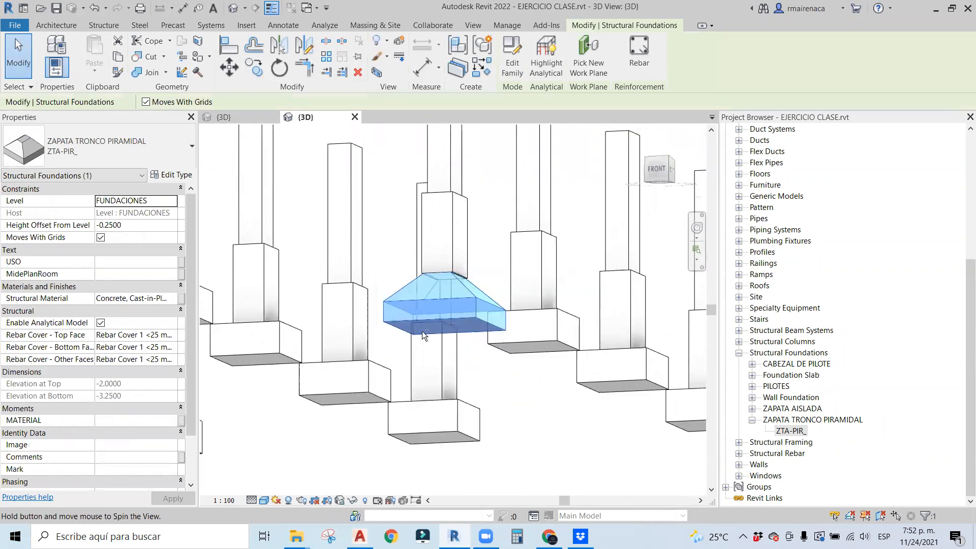
{"action": "scroll", "coordinate": [448, 254], "scroll_direction": "up", "scroll_amount": 3}
{"action": "scroll", "coordinate": [418, 256], "scroll_direction": "up", "scroll_amount": 4}
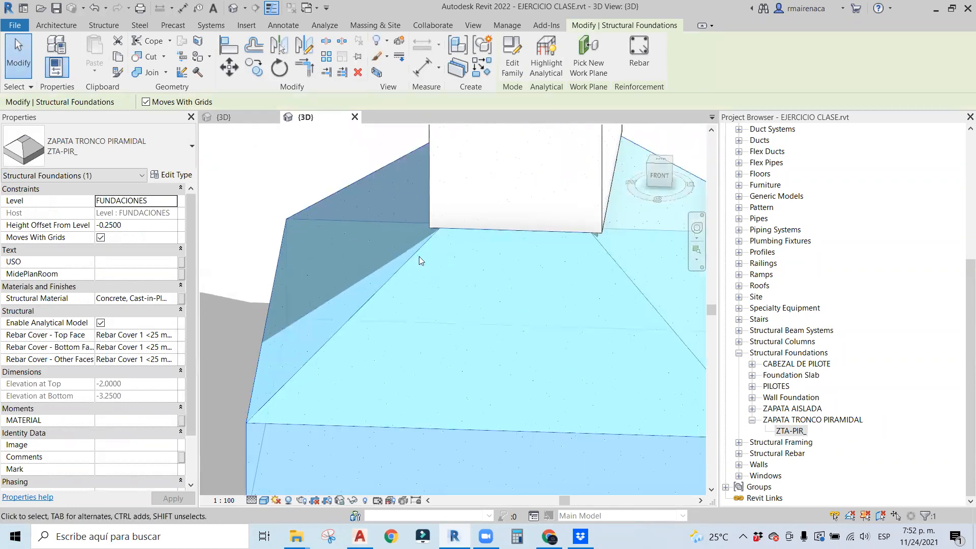
{"action": "left_click", "coordinate": [587, 225]}
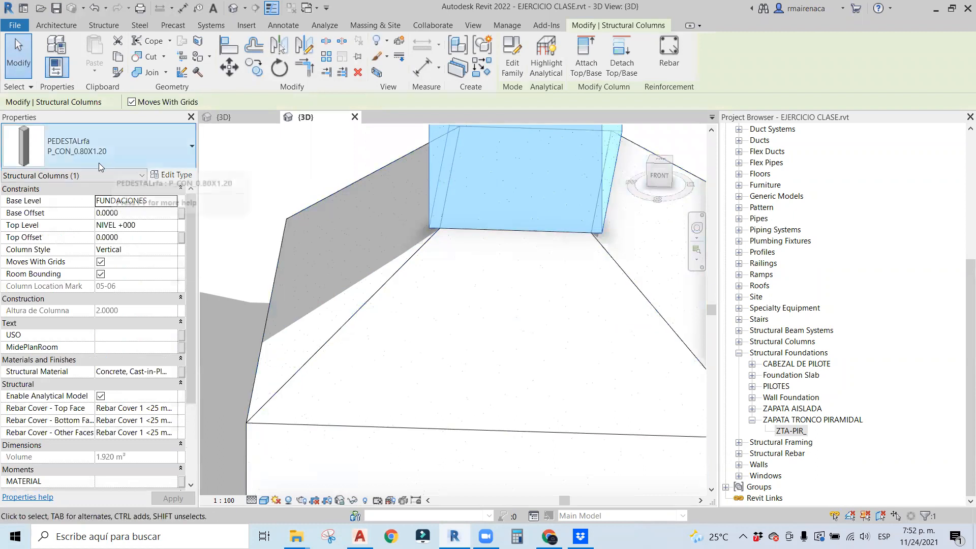
{"action": "left_click", "coordinate": [432, 244]}
Set base pedestal to 0.80 in the type properties of the corner pyramidal footing.
{"action": "left_click", "coordinate": [428, 242]}
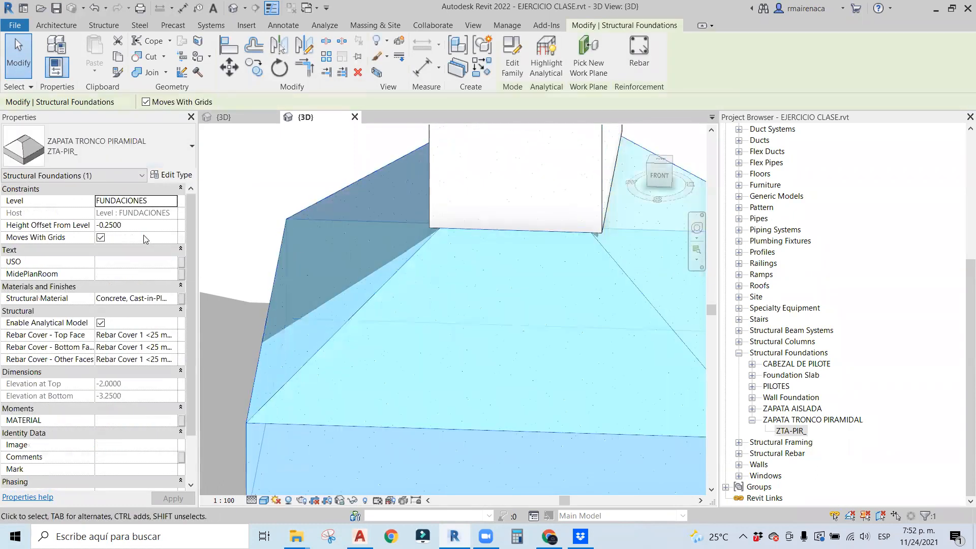
{"action": "left_click", "coordinate": [173, 175]}
{"action": "left_click", "coordinate": [529, 278]}
{"action": "type", "text": "0.80"}
Rename the footing type as ZTA-PIR_2.40X2.40X1.00 and accept the type properties.
{"action": "left_click", "coordinate": [680, 158]}
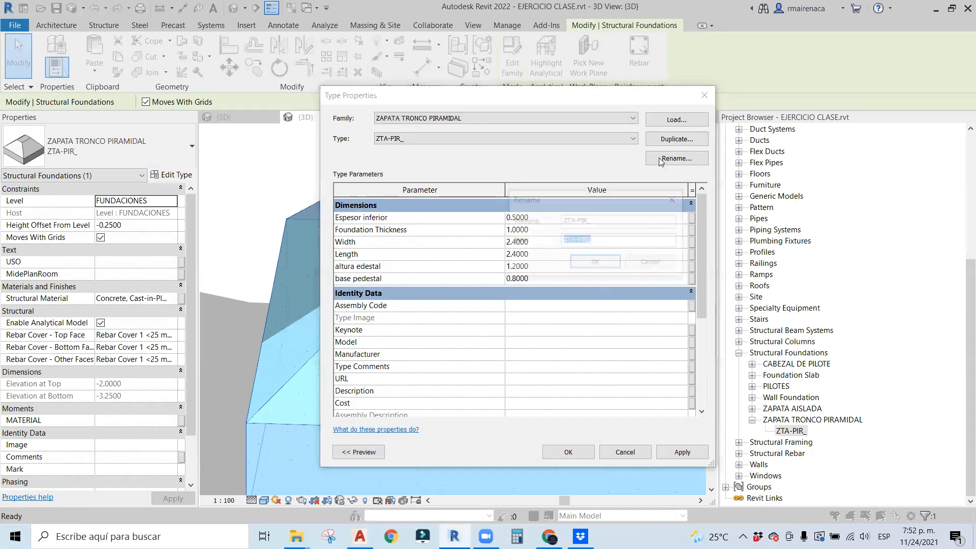
{"action": "left_click", "coordinate": [600, 239]}
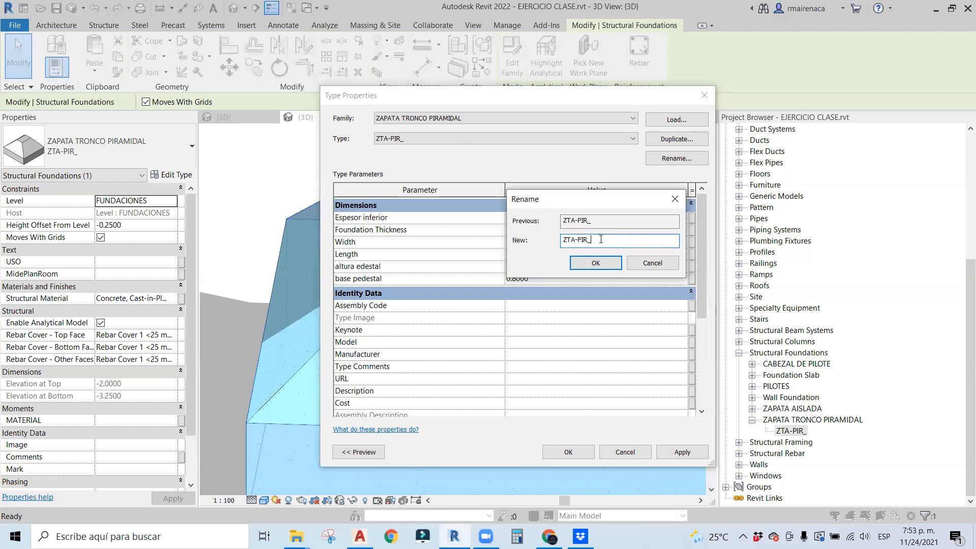
{"action": "type", "text": "2.40X2.40X1.00"}
{"action": "left_click", "coordinate": [594, 264]}
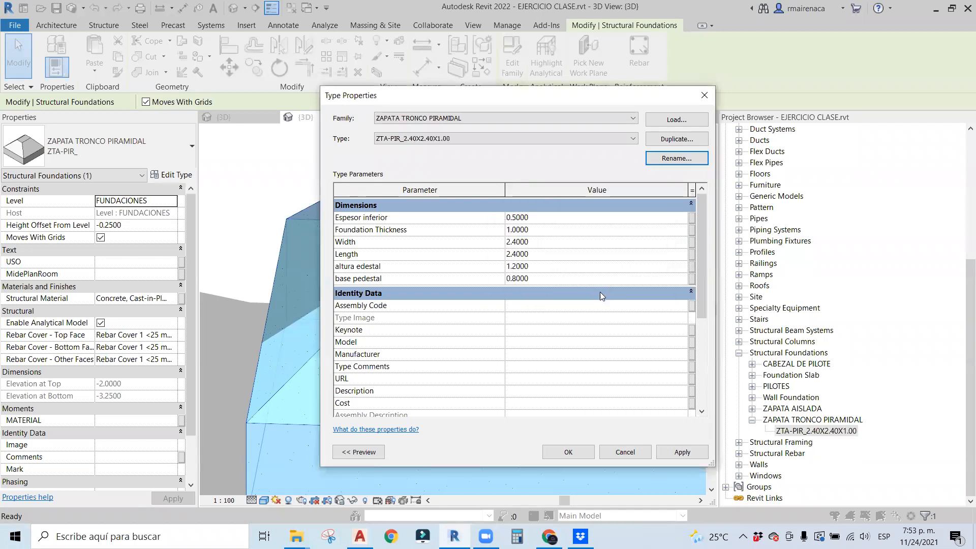
{"action": "left_click", "coordinate": [572, 453]}
Examine the corner pyramidal footing from several angles beside the remaining isolated footings.
{"action": "scroll", "coordinate": [463, 332], "scroll_direction": "down", "scroll_amount": 4}
{"action": "left_click", "coordinate": [639, 340]}
{"action": "scroll", "coordinate": [640, 340], "scroll_direction": "down", "scroll_amount": 1}
{"action": "middle_click_drag", "start_coordinate": [639, 340], "coordinate": [339, 326], "text": "shift"}
{"action": "scroll", "coordinate": [387, 288], "scroll_direction": "down", "scroll_amount": 1}
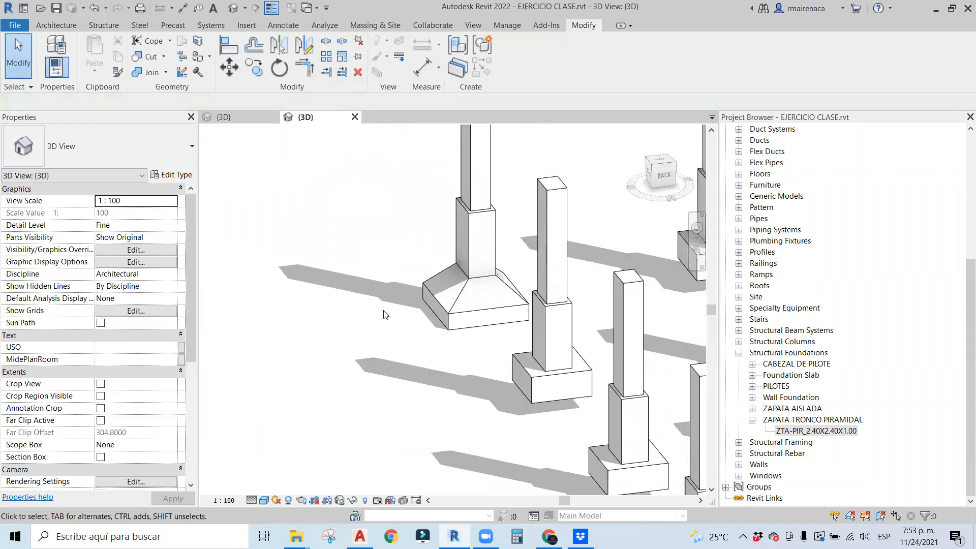
{"action": "scroll", "coordinate": [387, 288], "scroll_direction": "down", "scroll_amount": 2}
{"action": "middle_click_drag", "start_coordinate": [526, 411], "coordinate": [454, 366], "text": "shift"}
{"action": "scroll", "coordinate": [455, 362], "scroll_direction": "up", "scroll_amount": 2}
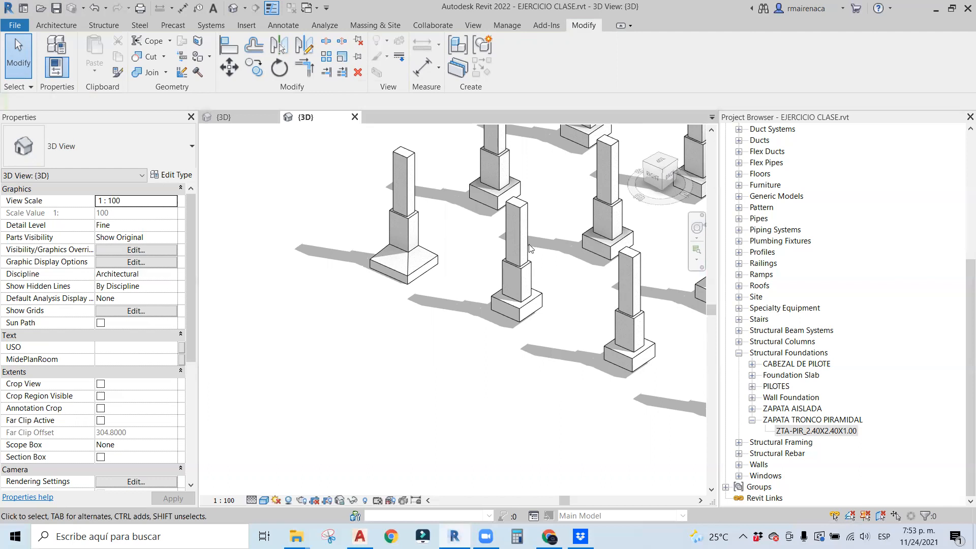
{"action": "scroll", "coordinate": [444, 353], "scroll_direction": "down", "scroll_amount": 2}
{"action": "middle_click_drag", "start_coordinate": [329, 361], "coordinate": [441, 357], "text": "shift"}
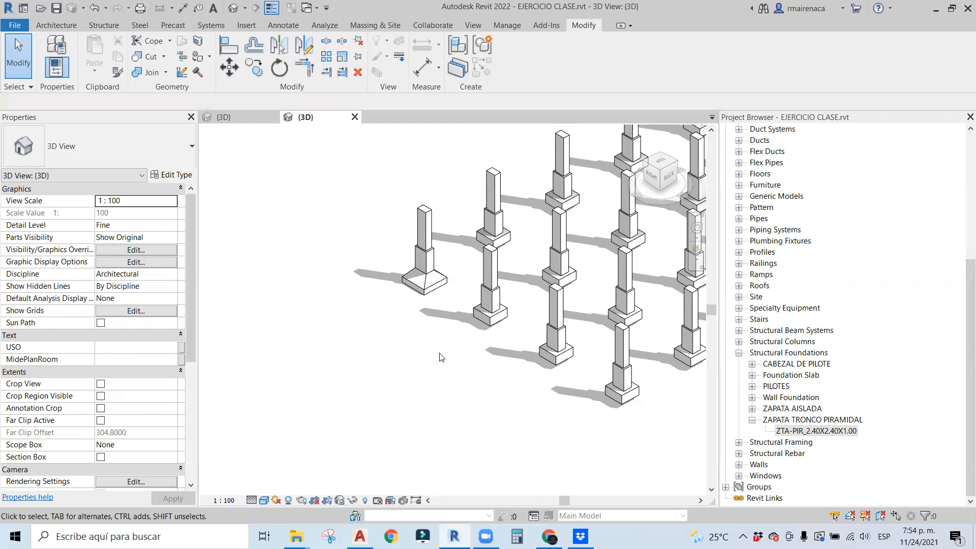
{"action": "middle_click_drag", "start_coordinate": [506, 395], "coordinate": [388, 364]}
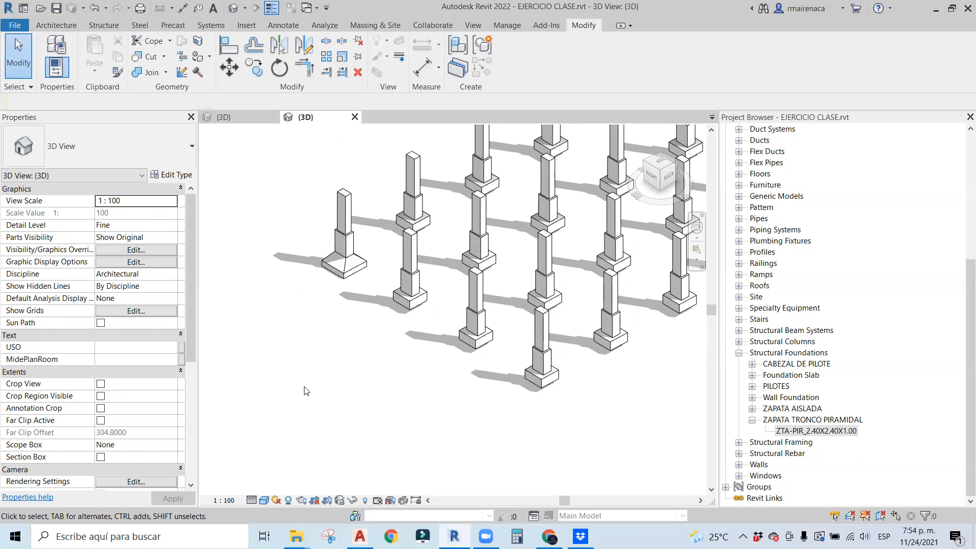
{"action": "mouse_move", "coordinate": [376, 532]}
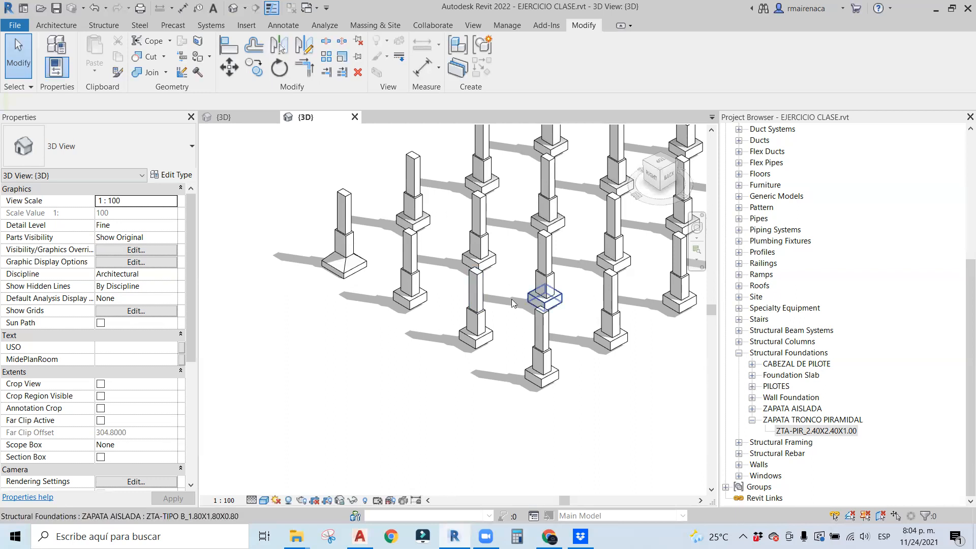
Select all ZTA-TIPO B_1.80X1.80X0.80 footings in the entire project and change them to ZTA-PIR_2.40X2.40X1.00.
{"action": "scroll", "coordinate": [511, 299], "scroll_direction": "down", "scroll_amount": 3}
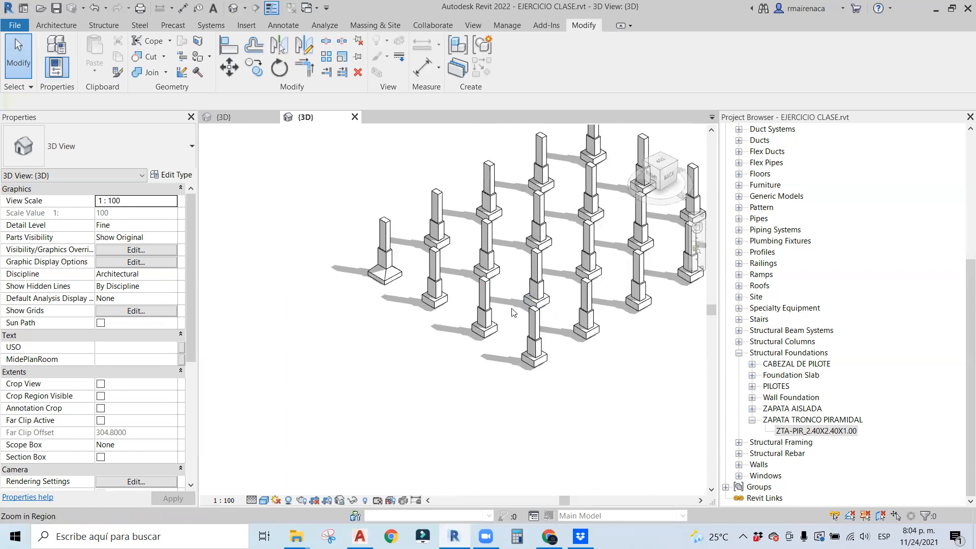
{"action": "scroll", "coordinate": [462, 308], "scroll_direction": "up", "scroll_amount": 4}
{"action": "middle_click_drag", "start_coordinate": [461, 308], "coordinate": [391, 298]}
{"action": "left_click", "coordinate": [391, 297]}
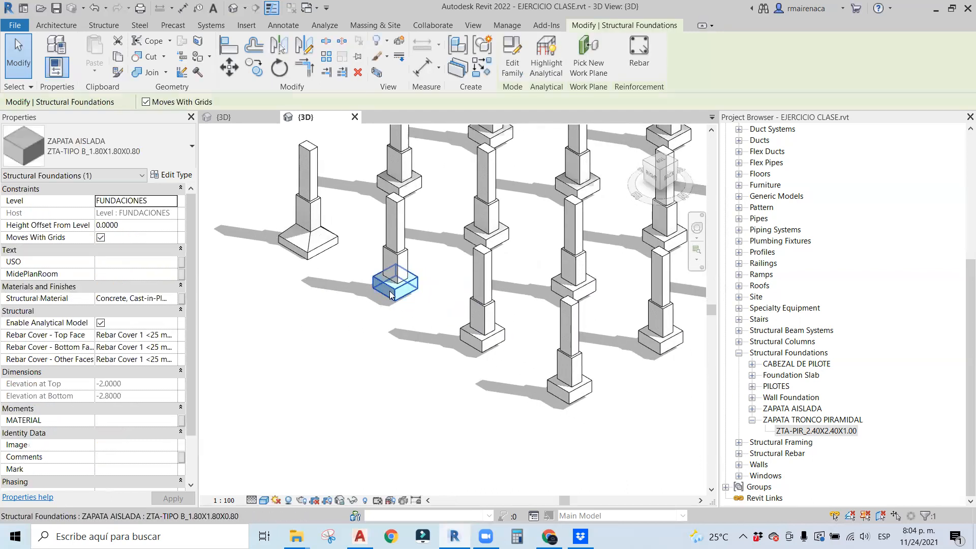
{"action": "right_click", "coordinate": [391, 297]}
{"action": "mouse_move", "coordinate": [447, 368]}
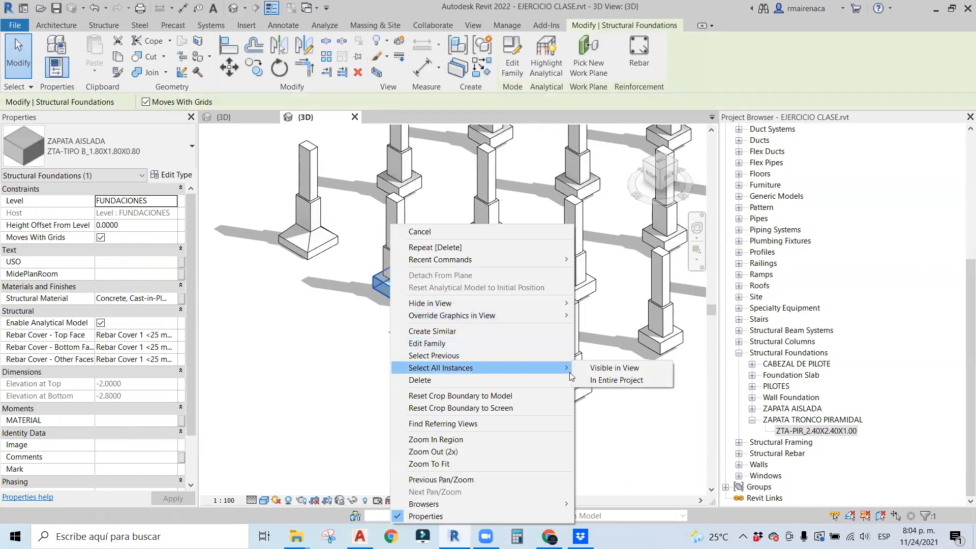
{"action": "left_click", "coordinate": [602, 380]}
{"action": "left_click", "coordinate": [122, 157]}
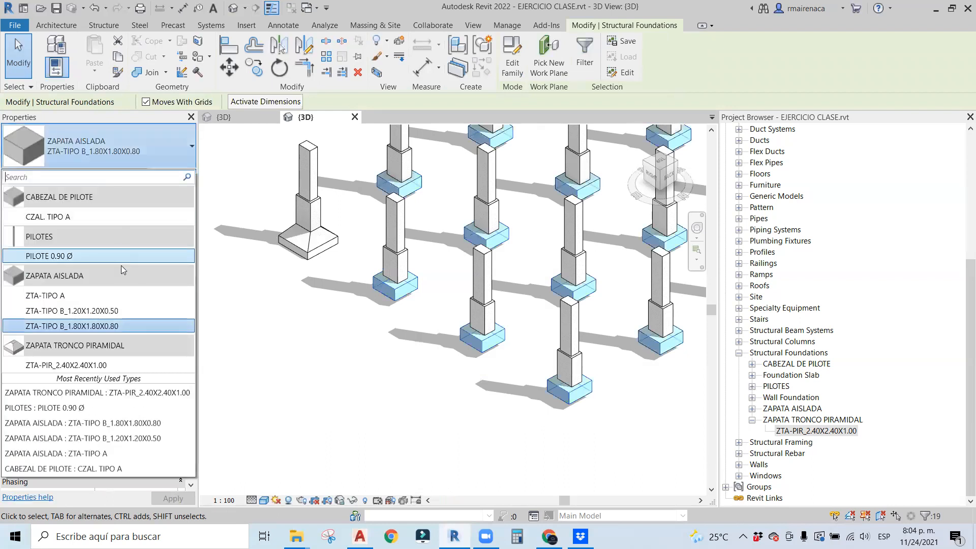
{"action": "left_click", "coordinate": [346, 356]}
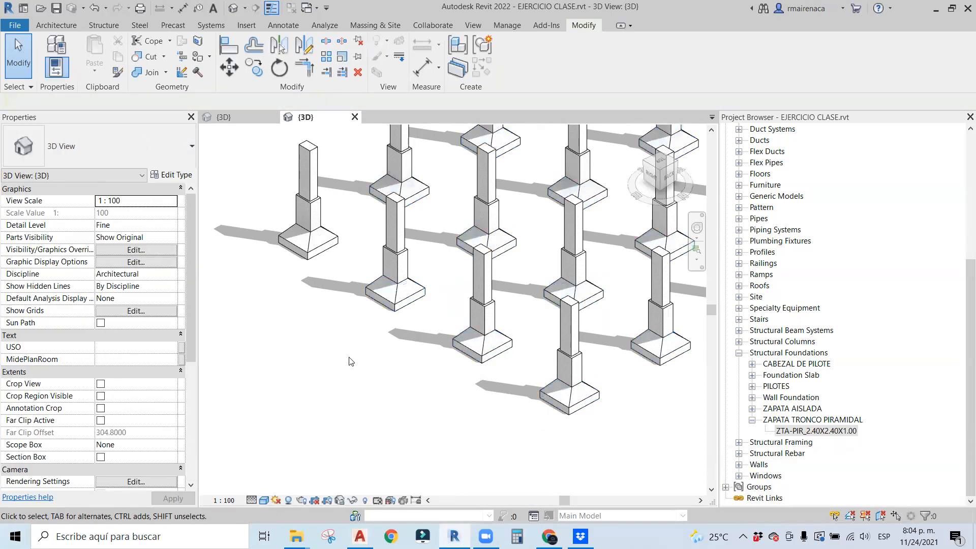
Select all COL_CON_0.60X0.90 structural columns above the pedestals and copy them to the clipboard.
{"action": "scroll", "coordinate": [365, 402], "scroll_direction": "down", "scroll_amount": 3}
{"action": "middle_click_drag", "start_coordinate": [383, 371], "coordinate": [503, 334], "text": "shift"}
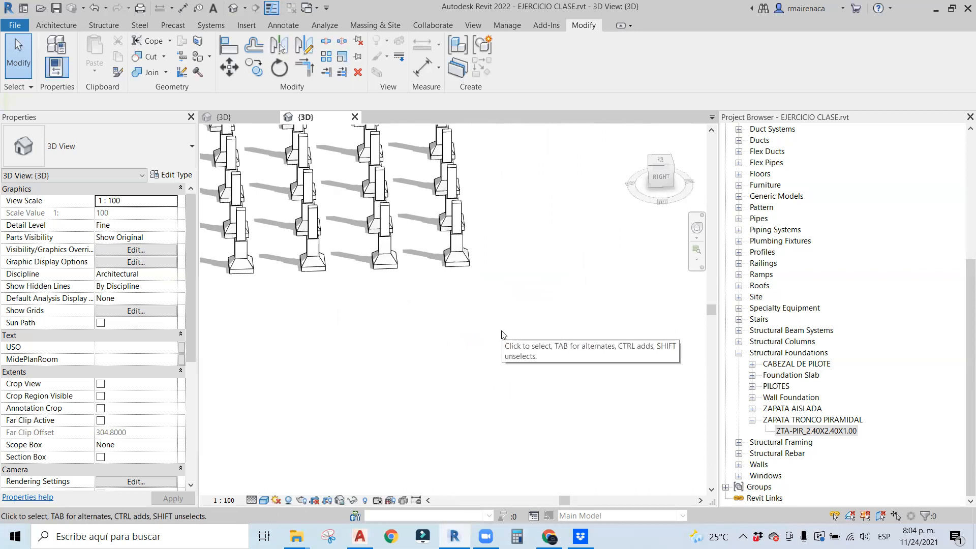
{"action": "scroll", "coordinate": [442, 309], "scroll_direction": "down", "scroll_amount": 2}
{"action": "middle_click_drag", "start_coordinate": [501, 322], "coordinate": [452, 276]}
{"action": "middle_click_drag", "start_coordinate": [517, 250], "coordinate": [519, 222], "text": "shift"}
{"action": "left_click_drag", "start_coordinate": [522, 208], "coordinate": [279, 255]}
{"action": "middle_click_drag", "start_coordinate": [348, 224], "coordinate": [308, 235], "text": "shift"}
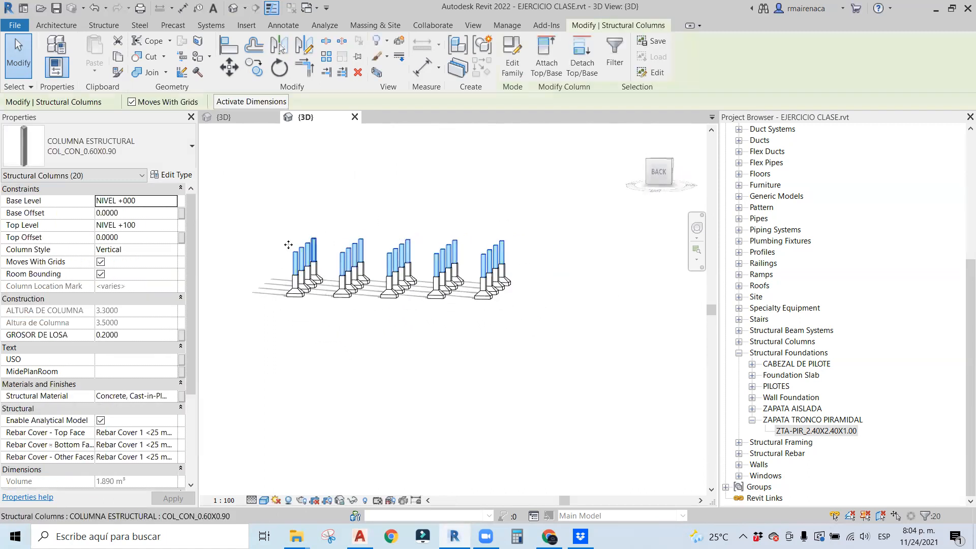
{"action": "scroll", "coordinate": [300, 255], "scroll_direction": "up", "scroll_amount": 5}
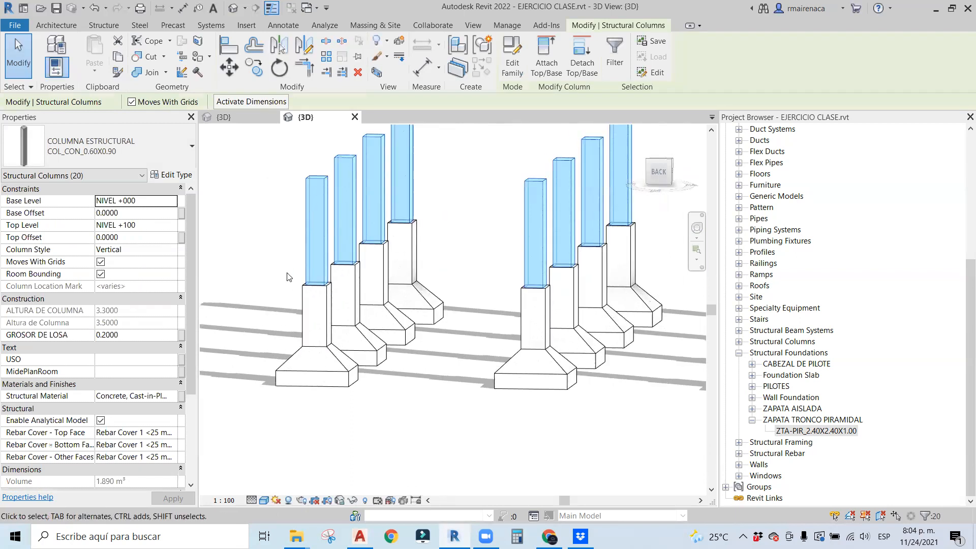
{"action": "left_click", "coordinate": [268, 178]}
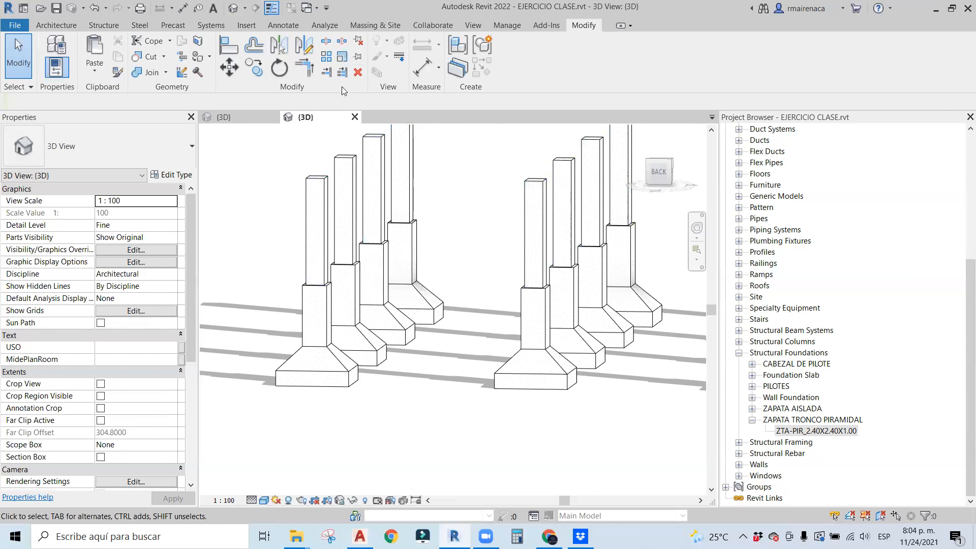
Set the 3D view's work plane to Level : NIVEL +000.
{"action": "scroll", "coordinate": [464, 185], "scroll_direction": "down", "scroll_amount": 4}
{"action": "middle_click_drag", "start_coordinate": [466, 190], "coordinate": [410, 243]}
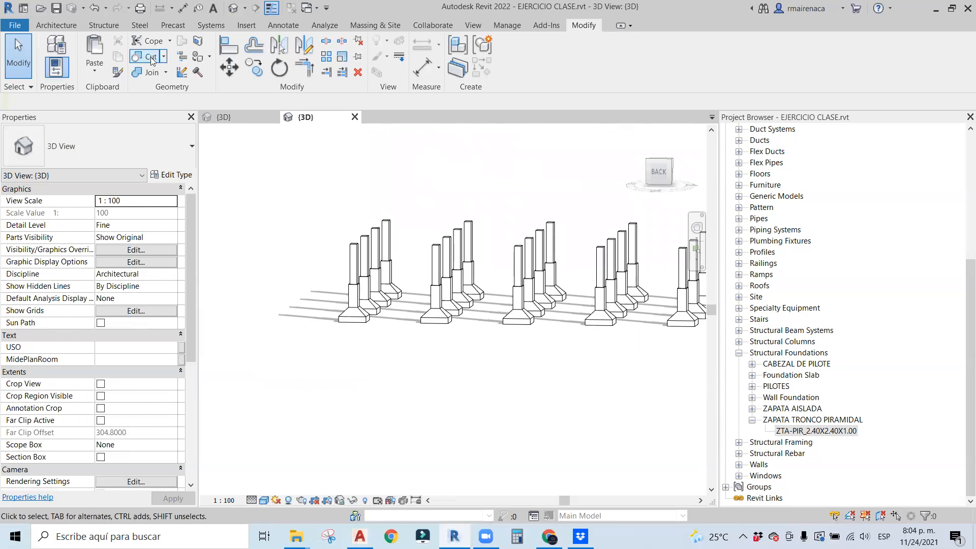
{"action": "left_click", "coordinate": [64, 26]}
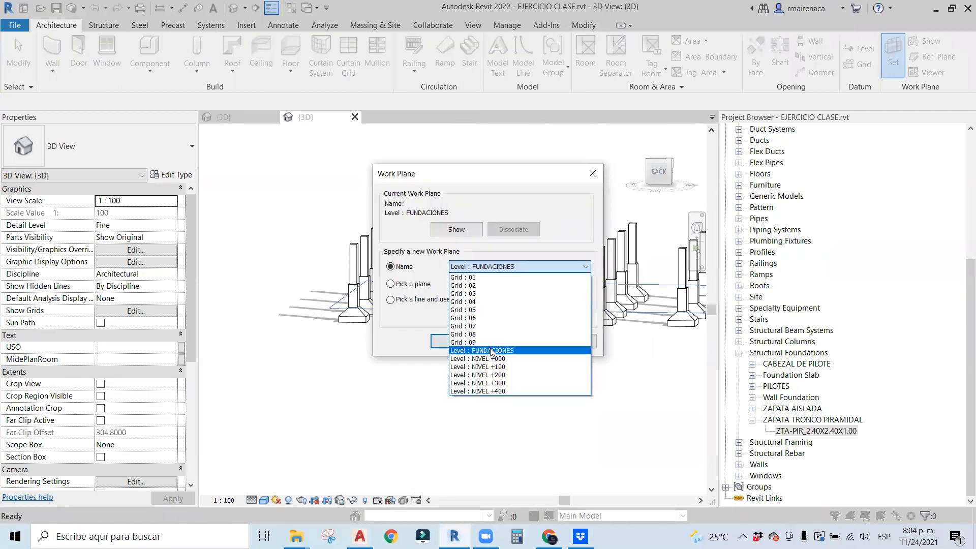
{"action": "left_click", "coordinate": [488, 360]}
{"action": "left_click", "coordinate": [453, 342]}
{"action": "scroll", "coordinate": [469, 371], "scroll_direction": "down", "scroll_amount": 2}
{"action": "middle_click_drag", "start_coordinate": [498, 367], "coordinate": [468, 427], "text": "shift"}
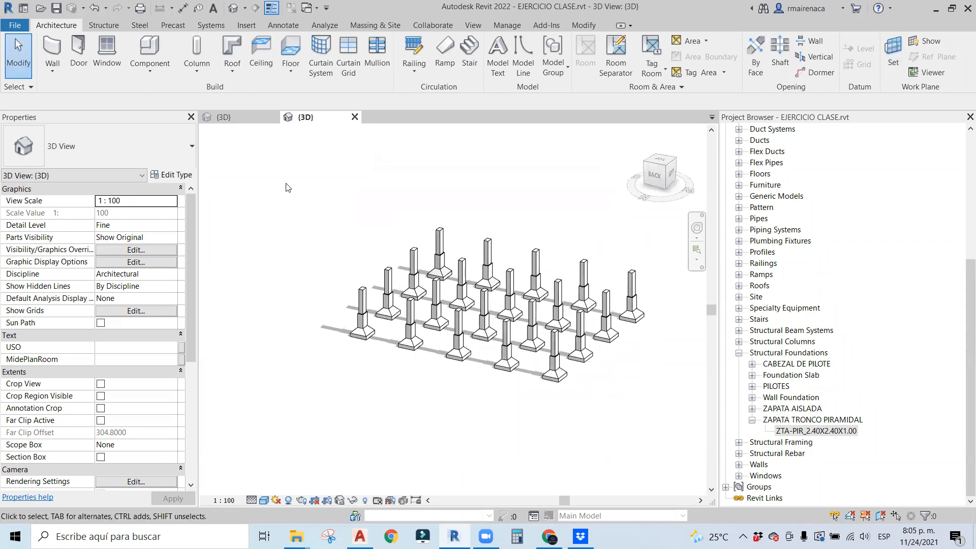
Try to paste the copied columns aligned to level NIVEL +100.
{"action": "mouse_move", "coordinate": [488, 315]}
{"action": "middle_mouse_down", "text": "shift"}
{"action": "mouse_move", "coordinate": [395, 405]}
{"action": "mouse_move", "coordinate": [531, 361]}
{"action": "mouse_move", "coordinate": [509, 353]}
{"action": "mouse_move", "coordinate": [498, 323]}
{"action": "middle_mouse_up", "text": "shift"}
{"action": "left_click_drag", "start_coordinate": [562, 278], "coordinate": [336, 305]}
{"action": "middle_click_drag", "start_coordinate": [512, 253], "coordinate": [452, 283], "text": "shift"}
{"action": "left_click", "coordinate": [479, 199]}
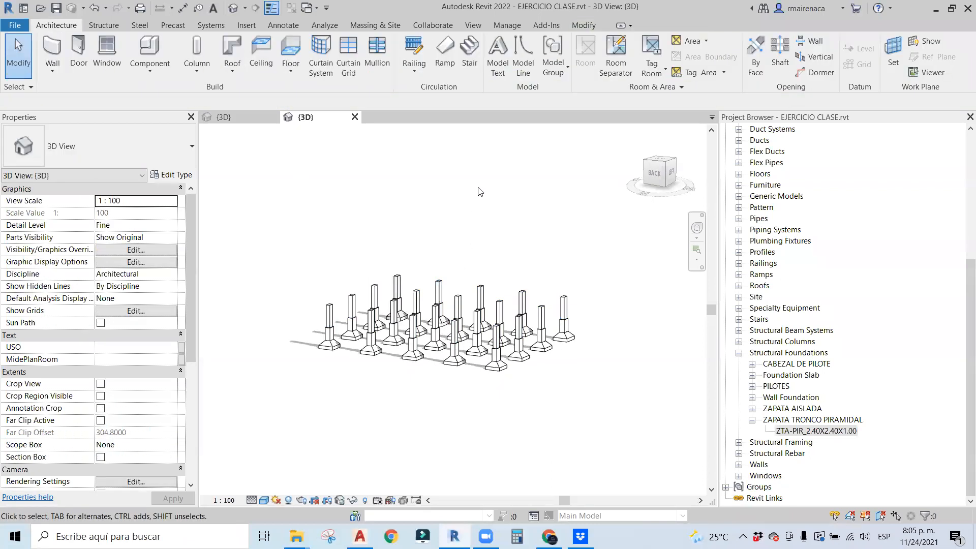
{"action": "left_click", "coordinate": [589, 27]}
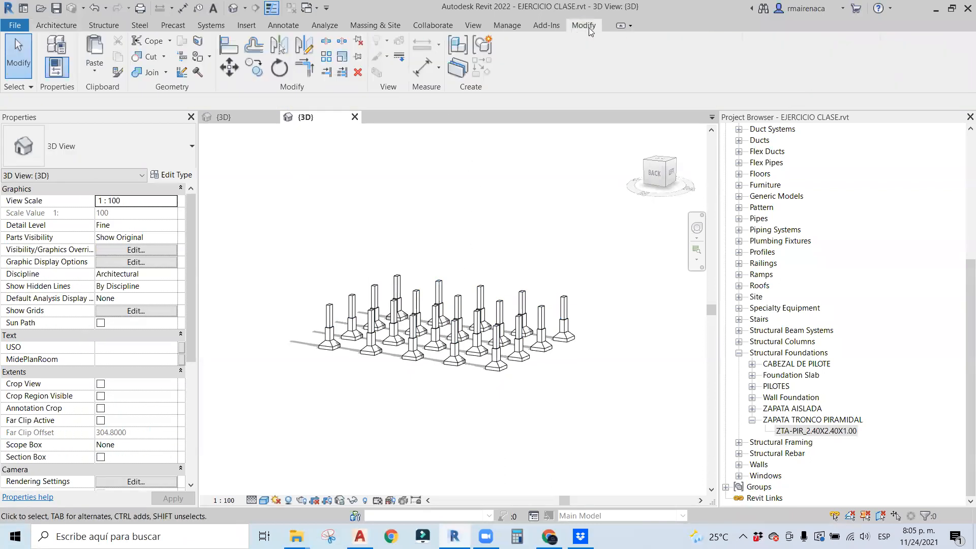
{"action": "left_click", "coordinate": [99, 73]}
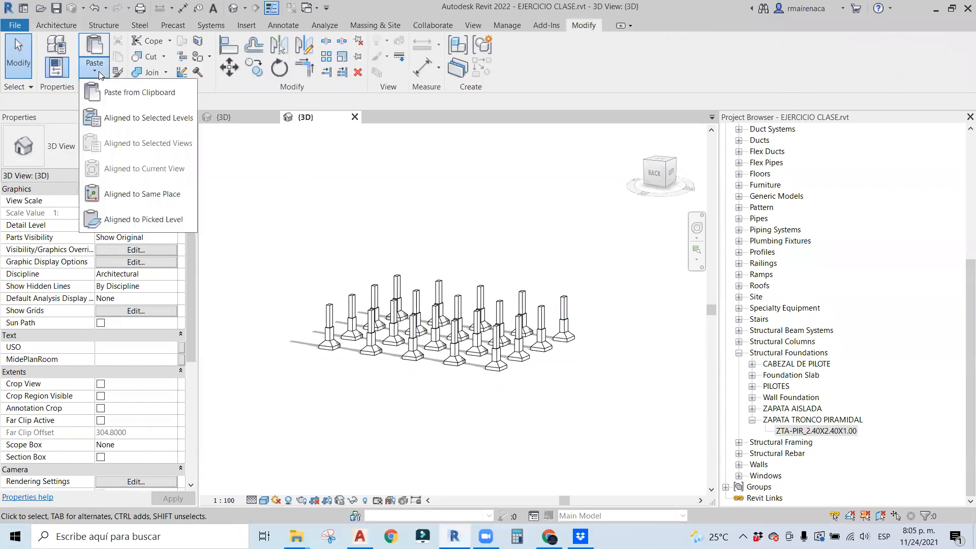
{"action": "left_click", "coordinate": [135, 124]}
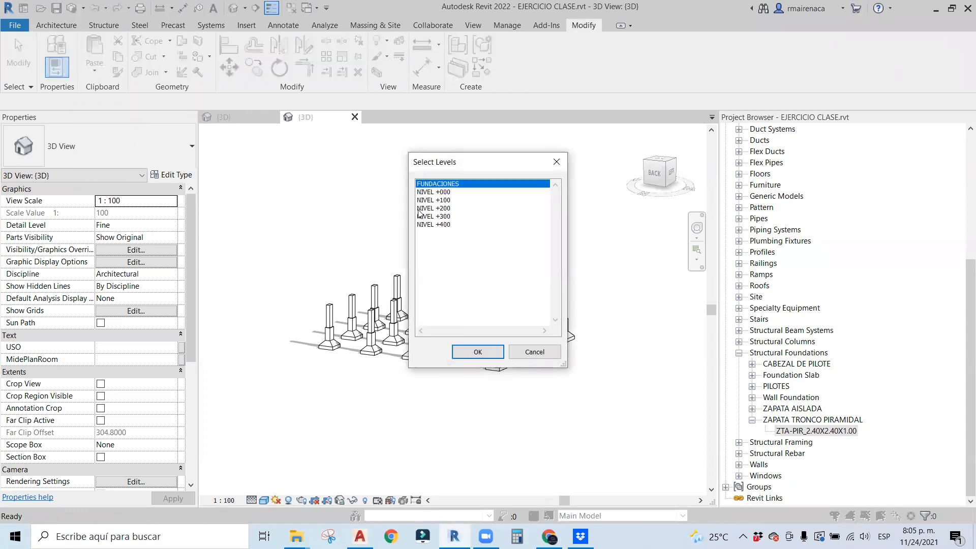
{"action": "left_click", "coordinate": [446, 200]}
{"action": "left_click", "coordinate": [446, 209]}
{"action": "left_click", "coordinate": [445, 201]}
{"action": "left_click_drag", "start_coordinate": [471, 168], "coordinate": [616, 163]}
{"action": "left_click", "coordinate": [621, 343]}
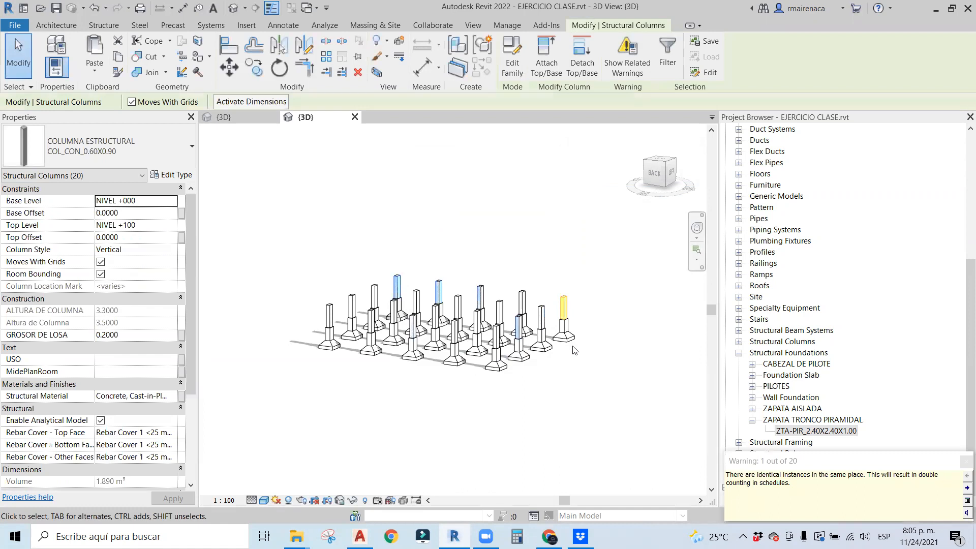
{"action": "scroll", "coordinate": [575, 350], "scroll_direction": "up", "scroll_amount": 10}
{"action": "middle_click_drag", "start_coordinate": [568, 239], "coordinate": [558, 312]}
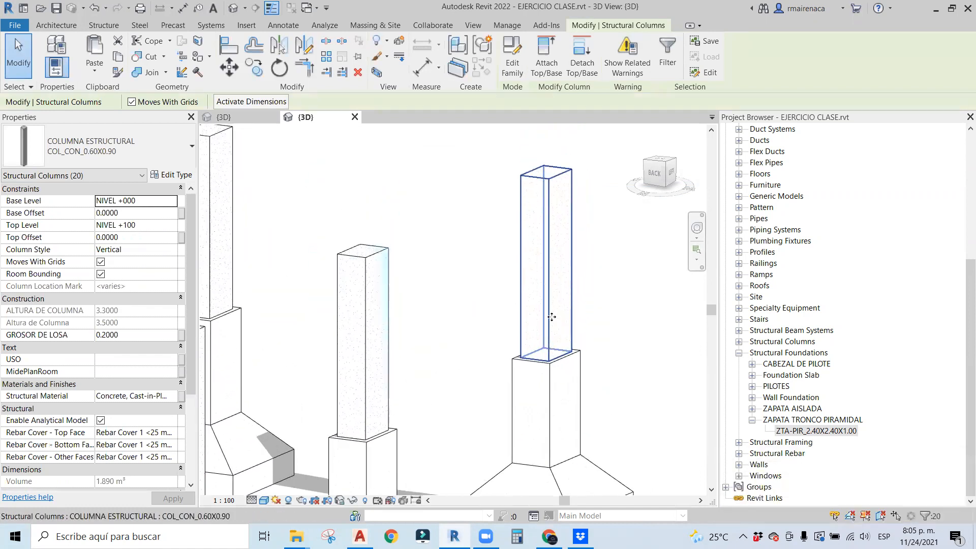
{"action": "left_click", "coordinate": [405, 272]}
{"action": "scroll", "coordinate": [405, 271], "scroll_direction": "down", "scroll_amount": 8}
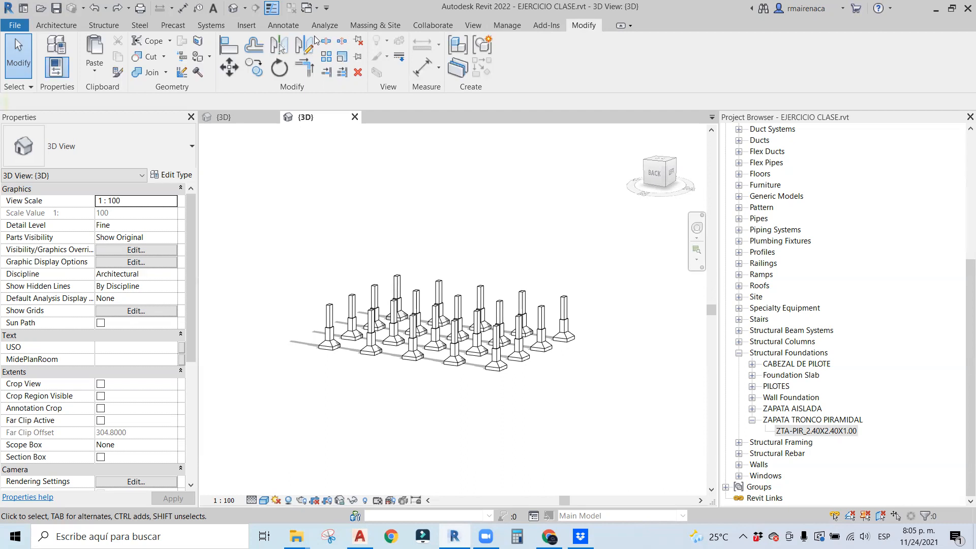
Paste the copied columns aligned to levels NIVEL +200, NIVEL +300 and NIVEL +400.
{"action": "left_click", "coordinate": [94, 66]}
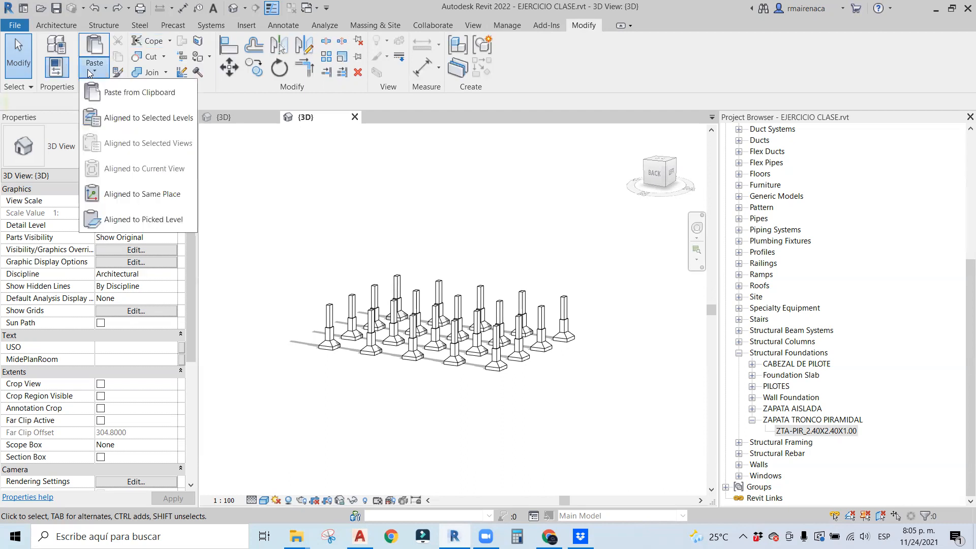
{"action": "left_click", "coordinate": [144, 127]}
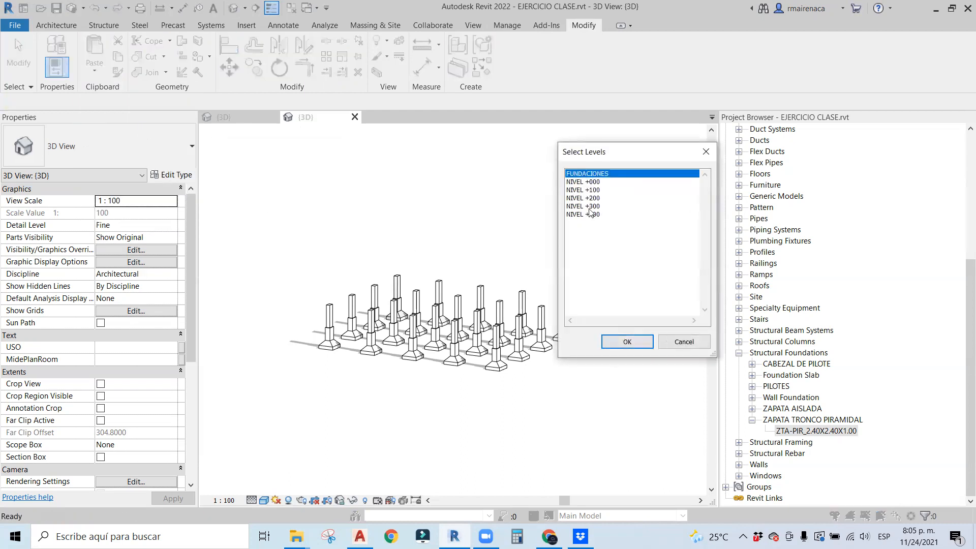
{"action": "left_click", "coordinate": [589, 213]}
{"action": "left_click", "coordinate": [590, 197], "text": "shift"}
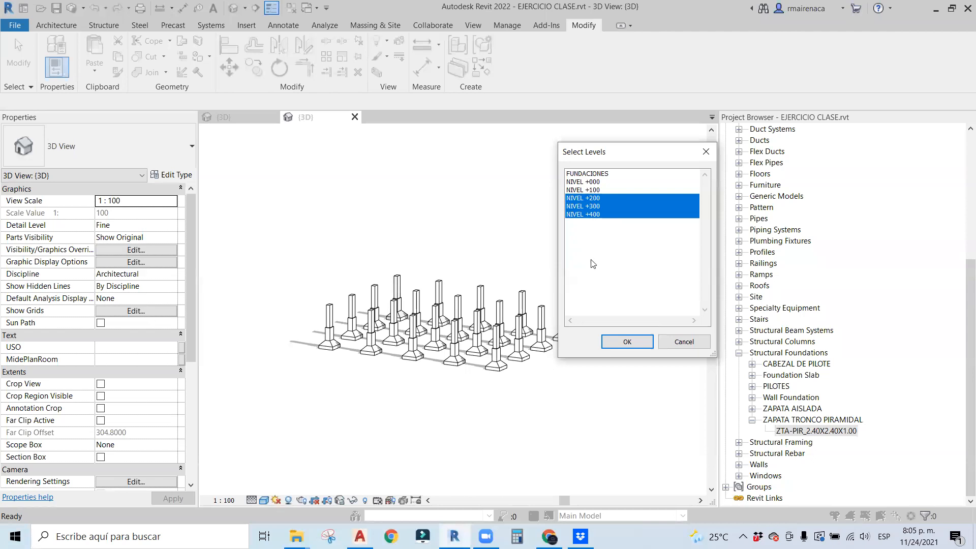
{"action": "left_click", "coordinate": [626, 342]}
Examine the stacked columns, pedestals and pyramidal footings from several angles.
{"action": "middle_click_drag", "start_coordinate": [597, 354], "coordinate": [394, 319], "text": "shift"}
{"action": "scroll", "coordinate": [316, 279], "scroll_direction": "up", "scroll_amount": 4}
{"action": "scroll", "coordinate": [263, 276], "scroll_direction": "up", "scroll_amount": 2}
{"action": "left_click", "coordinate": [262, 276]}
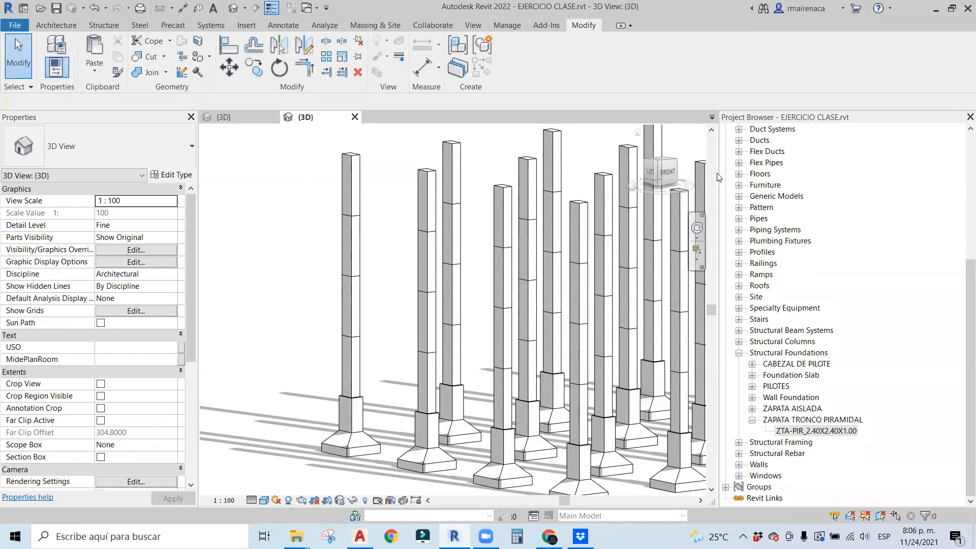
{"action": "left_click_drag", "start_coordinate": [717, 176], "coordinate": [776, 173]}
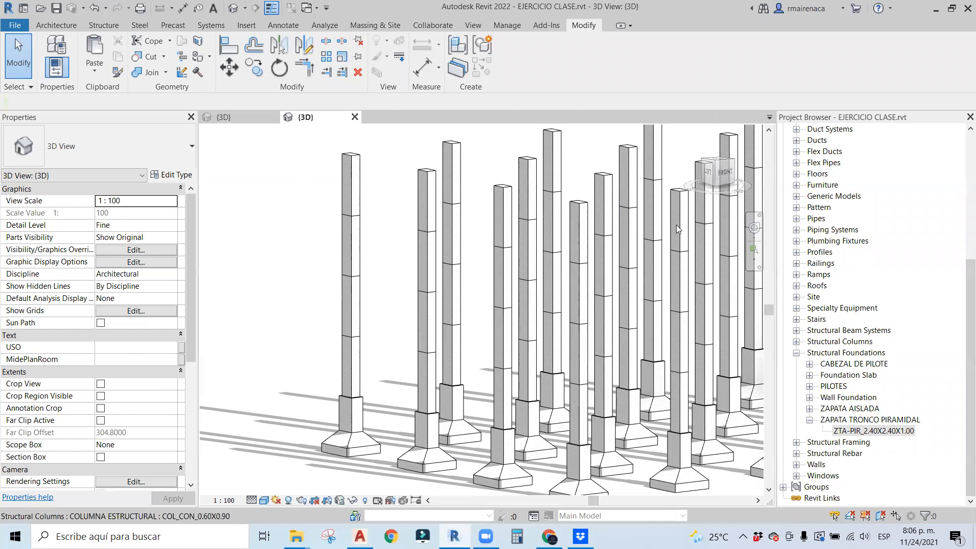
{"action": "scroll", "coordinate": [394, 266], "scroll_direction": "down", "scroll_amount": 2}
{"action": "middle_click_drag", "start_coordinate": [392, 272], "coordinate": [495, 331], "text": "shift"}
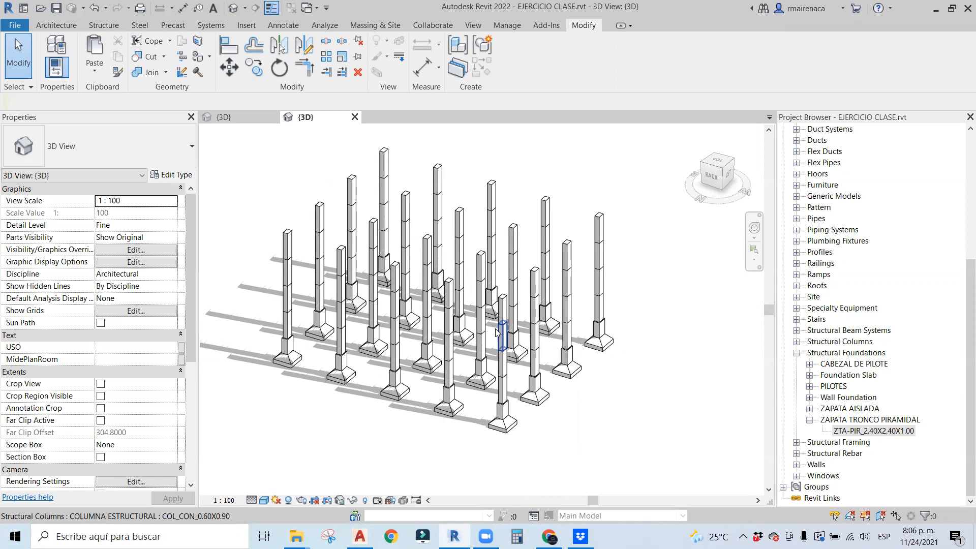
{"action": "scroll", "coordinate": [381, 407], "scroll_direction": "up", "scroll_amount": 2}
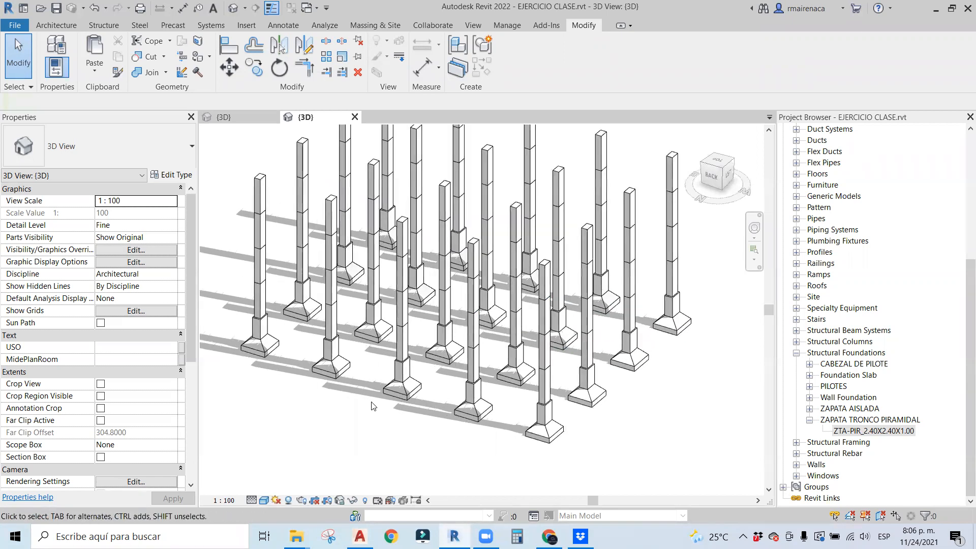
{"action": "middle_click_drag", "start_coordinate": [379, 409], "coordinate": [391, 402]}
{"action": "middle_click_drag", "start_coordinate": [331, 406], "coordinate": [349, 407]}
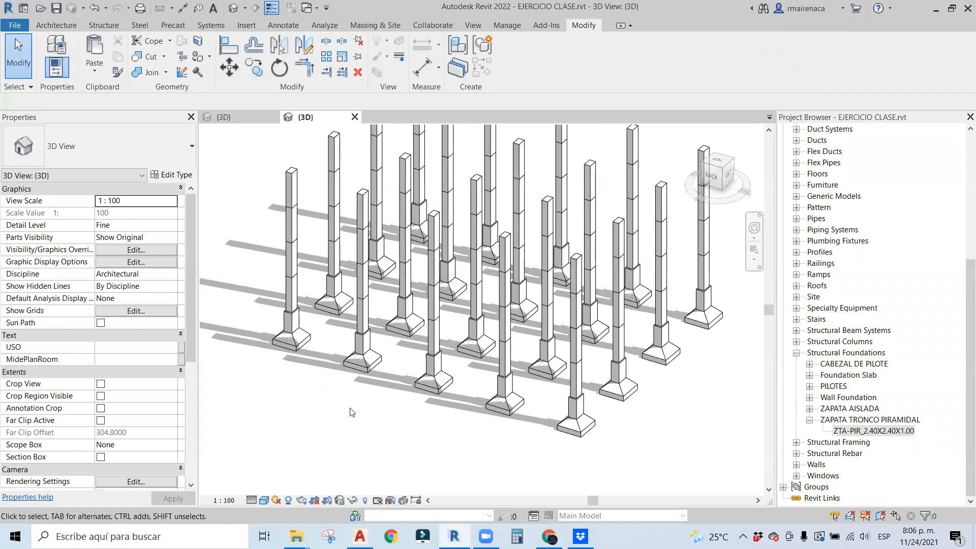
{"action": "scroll", "coordinate": [302, 335], "scroll_direction": "up", "scroll_amount": 2}
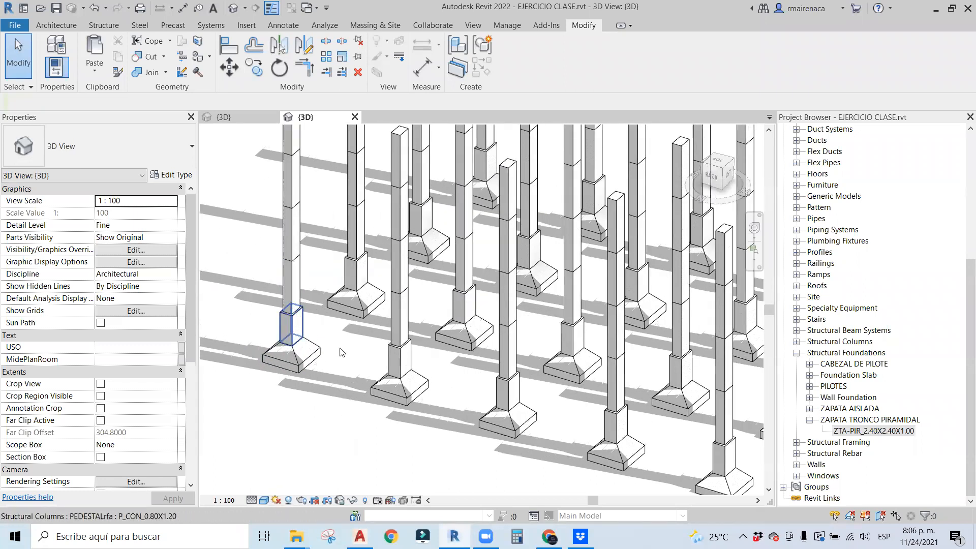
{"action": "scroll", "coordinate": [284, 294], "scroll_direction": "up", "scroll_amount": 2}
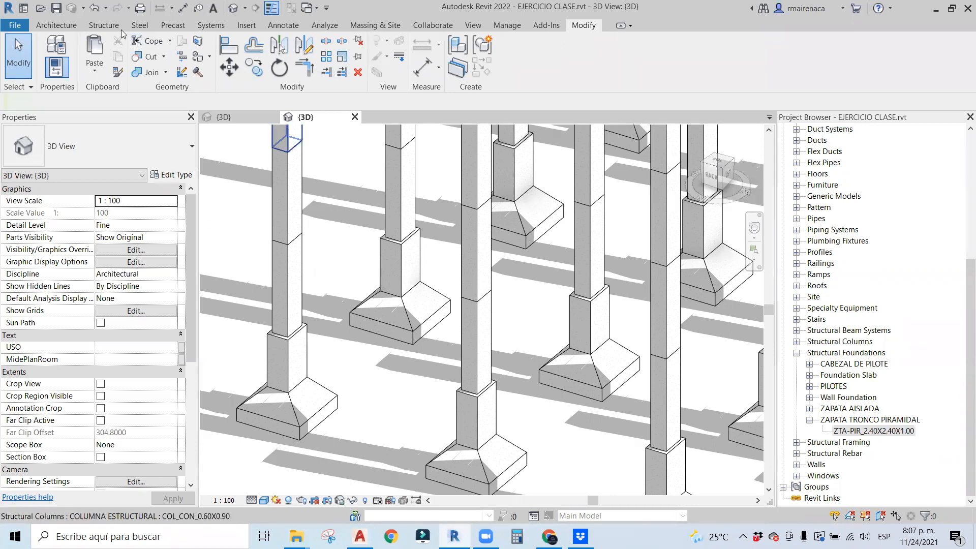
{"action": "left_click", "coordinate": [103, 26]}
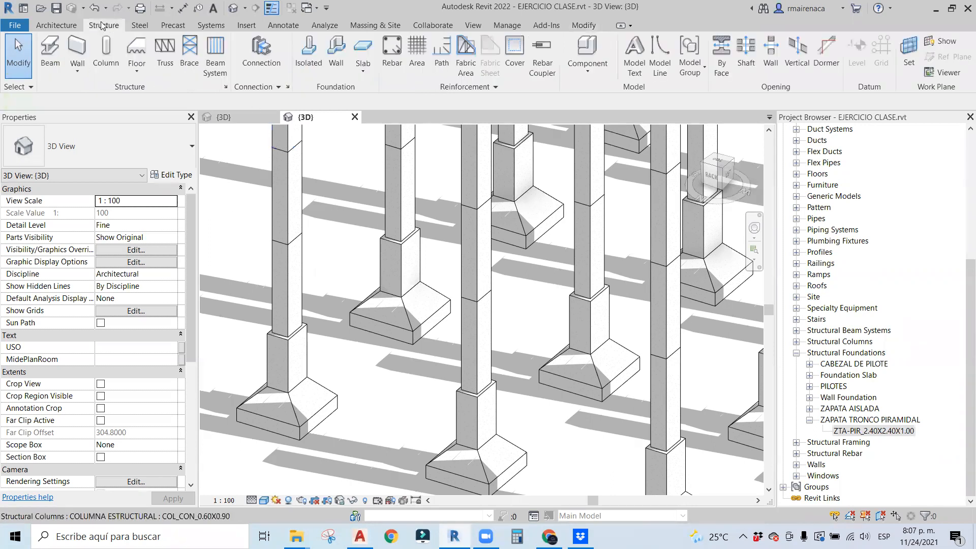
{"action": "left_click", "coordinate": [53, 48]}
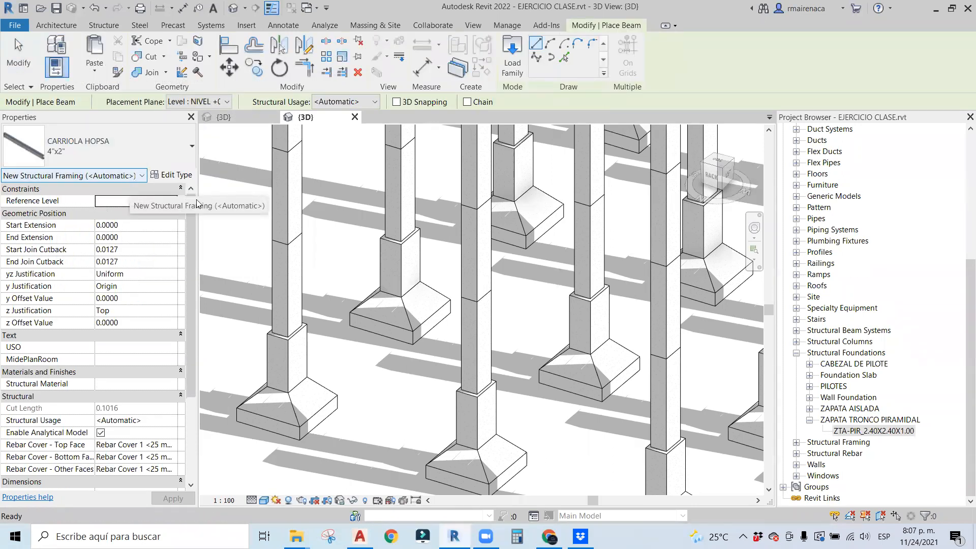
{"action": "scroll", "coordinate": [323, 251], "scroll_direction": "down", "scroll_amount": 3}
{"action": "mouse_move", "coordinate": [328, 266]}
{"action": "middle_mouse_down"}
{"action": "mouse_move", "coordinate": [310, 254]}
{"action": "mouse_move", "coordinate": [332, 258]}
{"action": "mouse_move", "coordinate": [321, 259]}
{"action": "middle_mouse_up"}
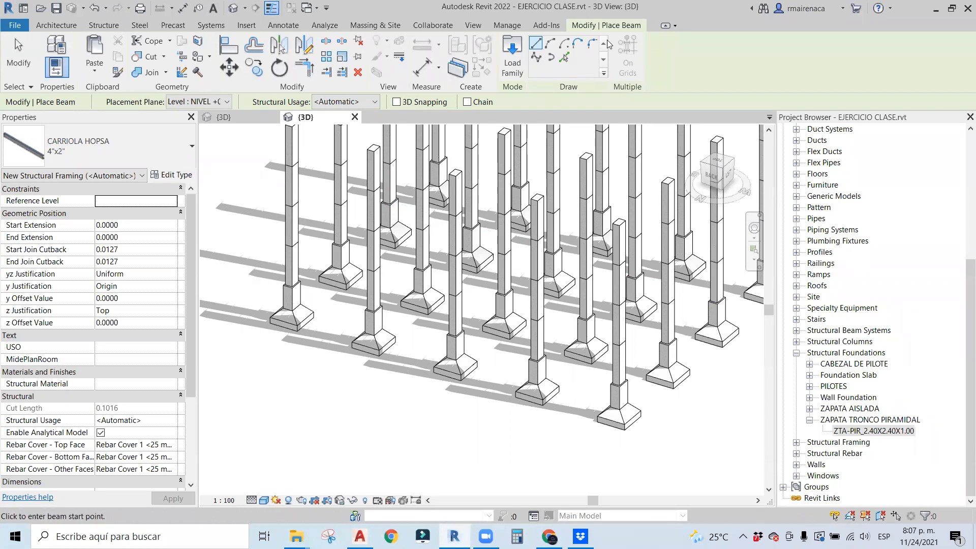
{"action": "key", "text": "Escape"}
{"action": "key", "text": "Escape"}
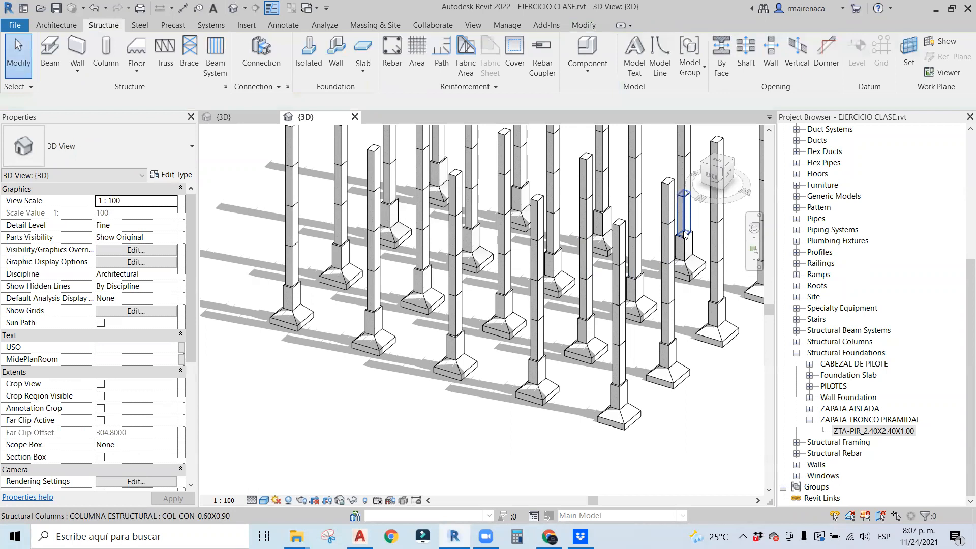
Collapse the Families branch of the Project Browser and open the NIVEL +000 structural plan.
{"action": "scroll", "coordinate": [662, 313], "scroll_direction": "down", "scroll_amount": 1}
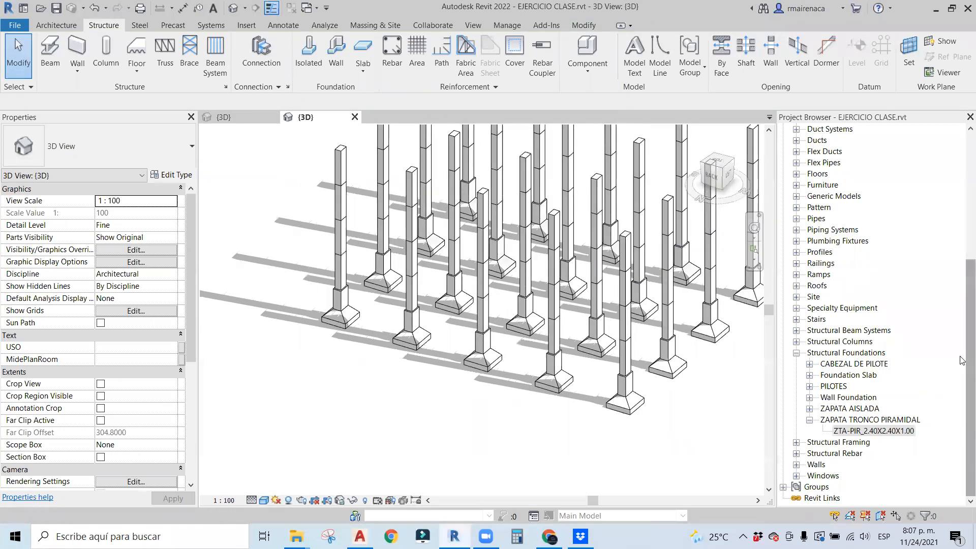
{"action": "left_click_drag", "start_coordinate": [969, 378], "coordinate": [969, 251]}
{"action": "left_click", "coordinate": [783, 175]}
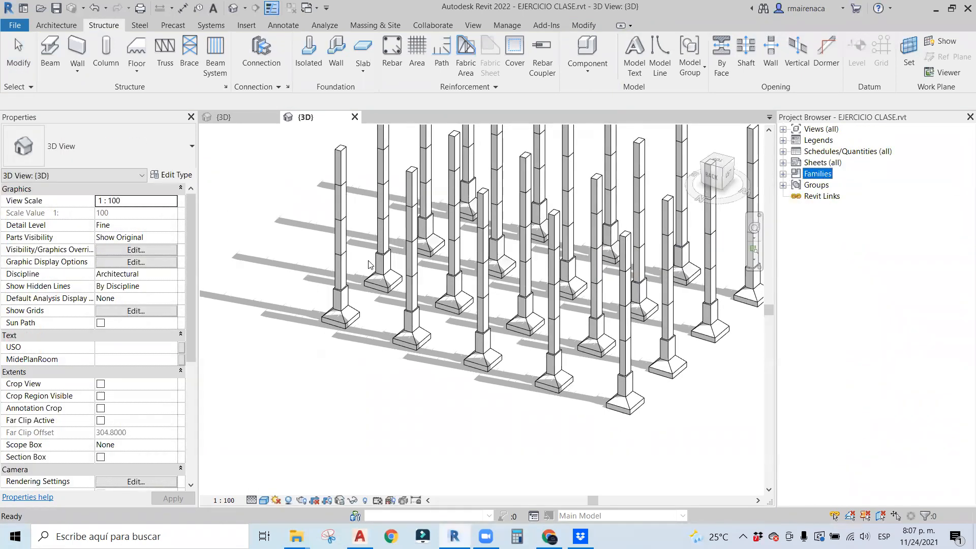
{"action": "scroll", "coordinate": [343, 269], "scroll_direction": "up", "scroll_amount": 3}
{"action": "left_click", "coordinate": [344, 269]}
{"action": "scroll", "coordinate": [343, 269], "scroll_direction": "up", "scroll_amount": 2}
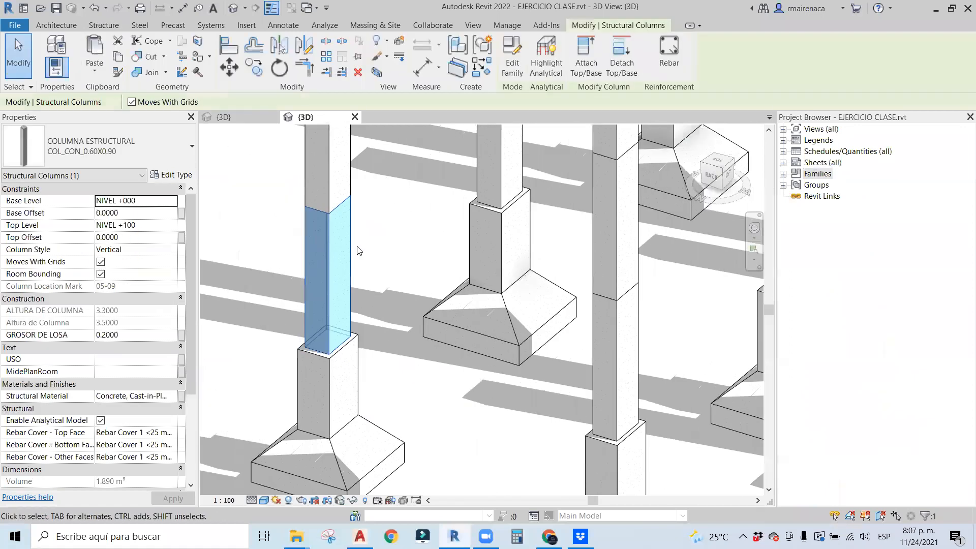
{"action": "scroll", "coordinate": [371, 265], "scroll_direction": "up", "scroll_amount": 2}
{"action": "left_click_drag", "start_coordinate": [497, 244], "coordinate": [346, 237]}
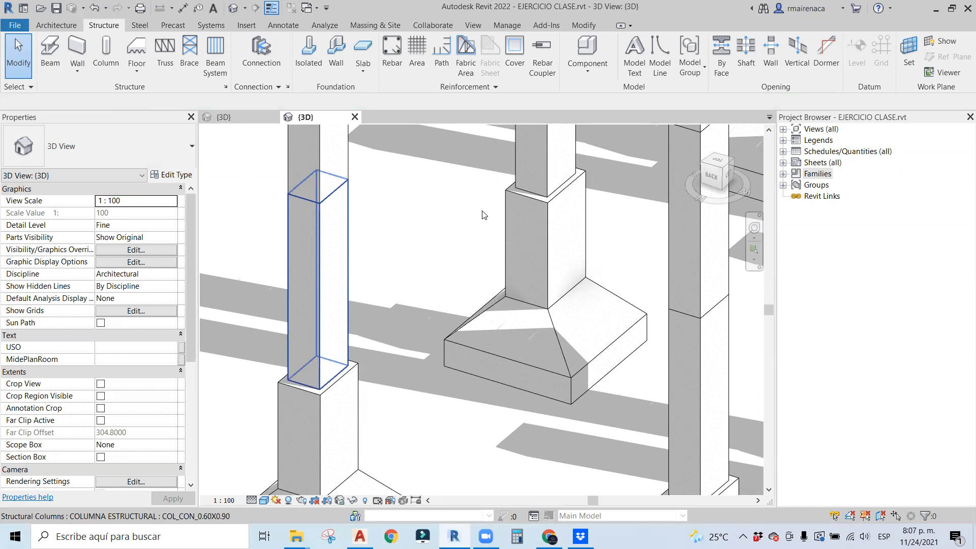
{"action": "left_click", "coordinate": [784, 141]}
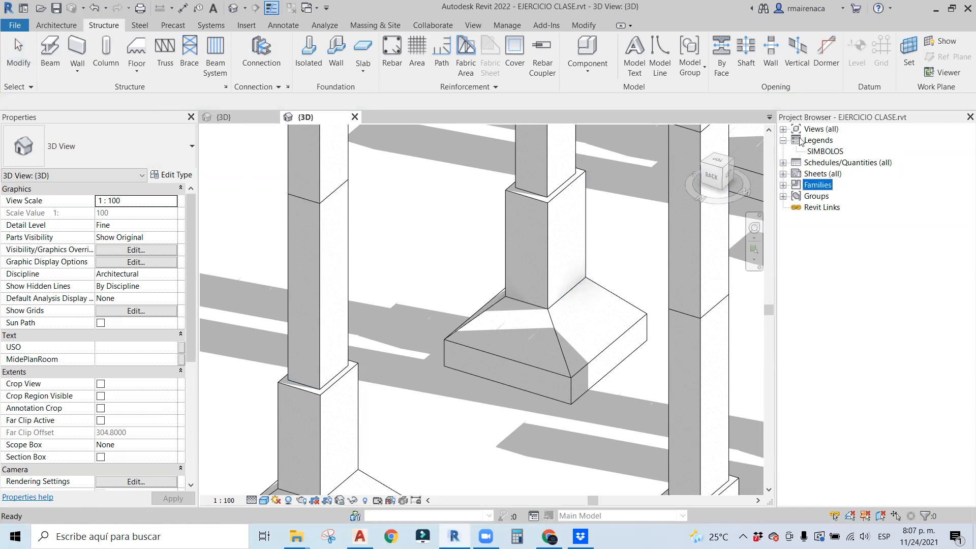
{"action": "left_click", "coordinate": [783, 129]}
{"action": "left_click", "coordinate": [796, 141]}
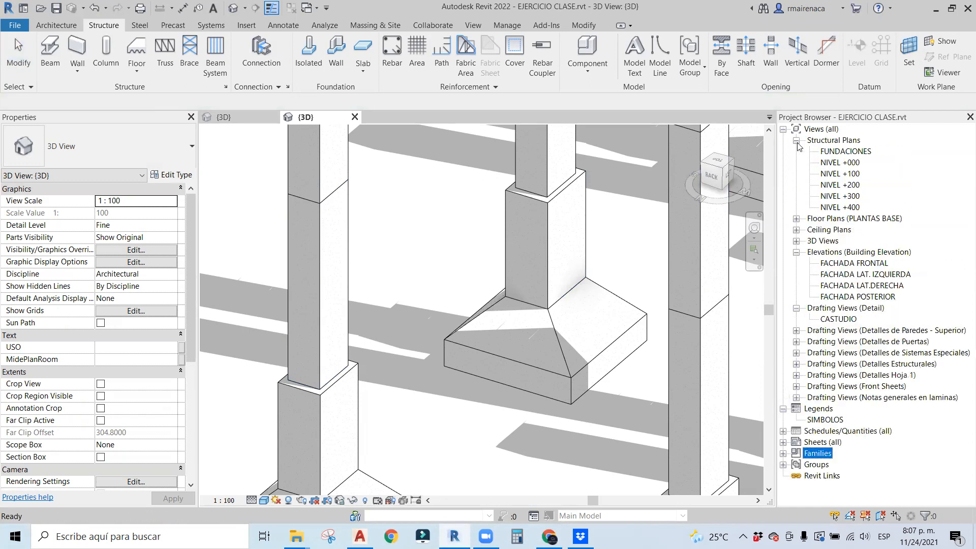
{"action": "double_click", "coordinate": [838, 163]}
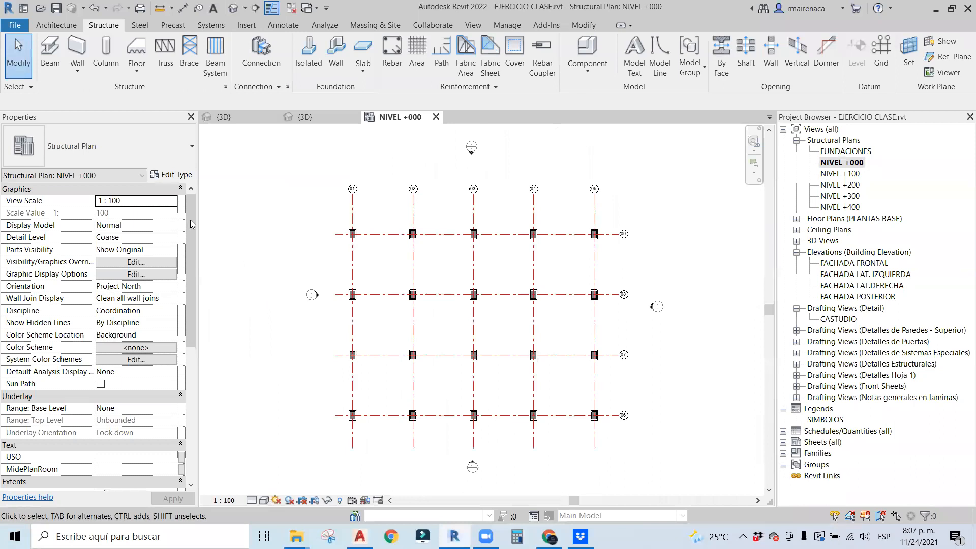
Check the type properties of the NIVEL +000 structural plan, including its View Direction options.
{"action": "scroll", "coordinate": [193, 229], "scroll_direction": "down", "scroll_amount": 5}
{"action": "scroll", "coordinate": [169, 184], "scroll_direction": "up", "scroll_amount": 5}
{"action": "left_click", "coordinate": [172, 175]}
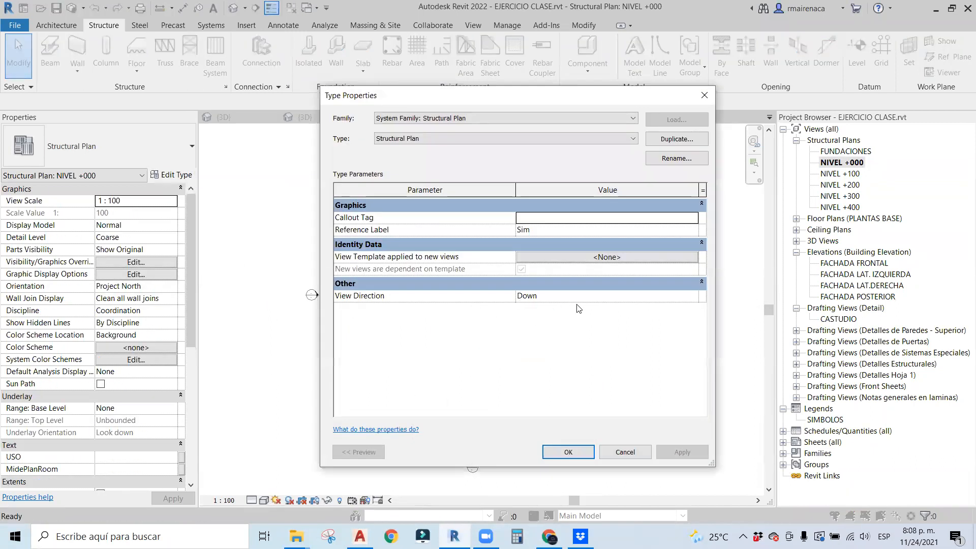
{"action": "left_click_drag", "start_coordinate": [475, 97], "coordinate": [332, 102]}
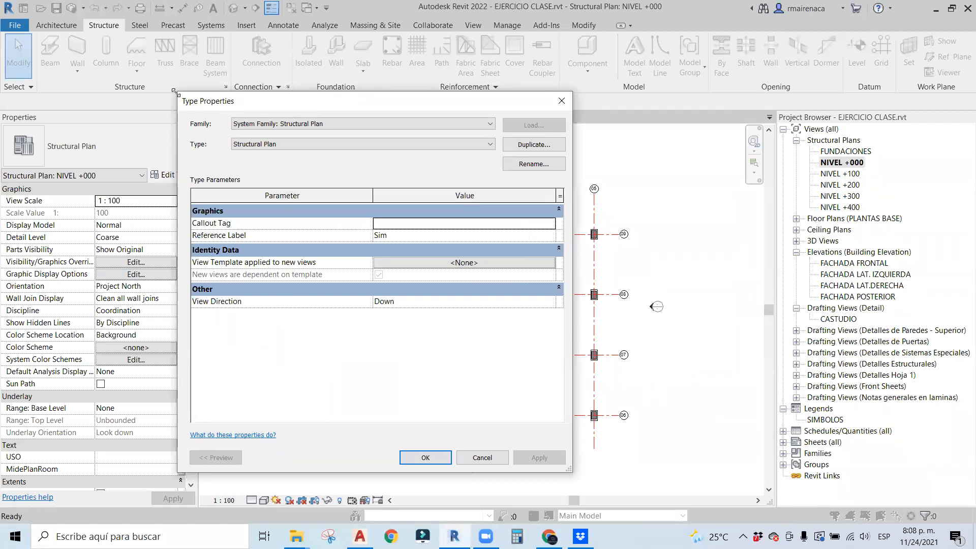
{"action": "left_click_drag", "start_coordinate": [176, 93], "coordinate": [298, 120]}
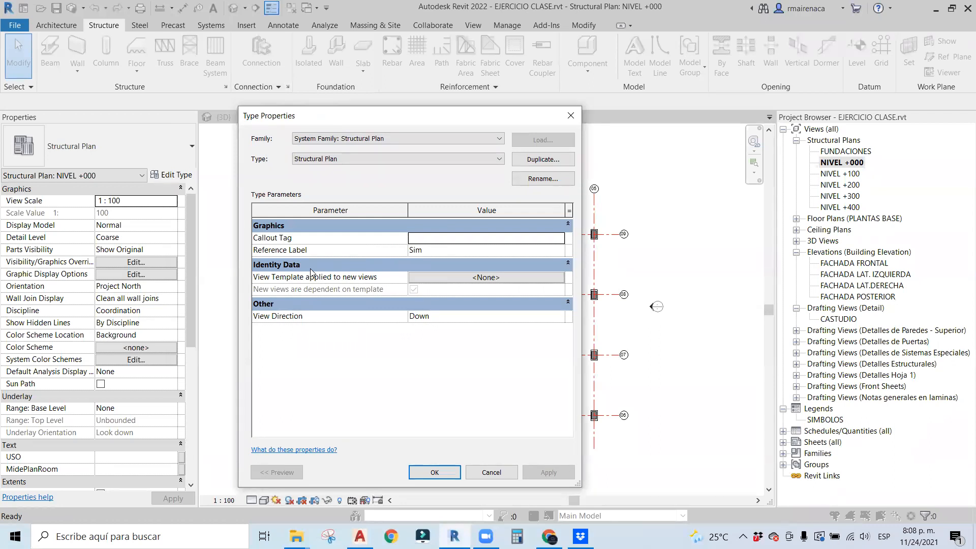
{"action": "key", "text": "Escape"}
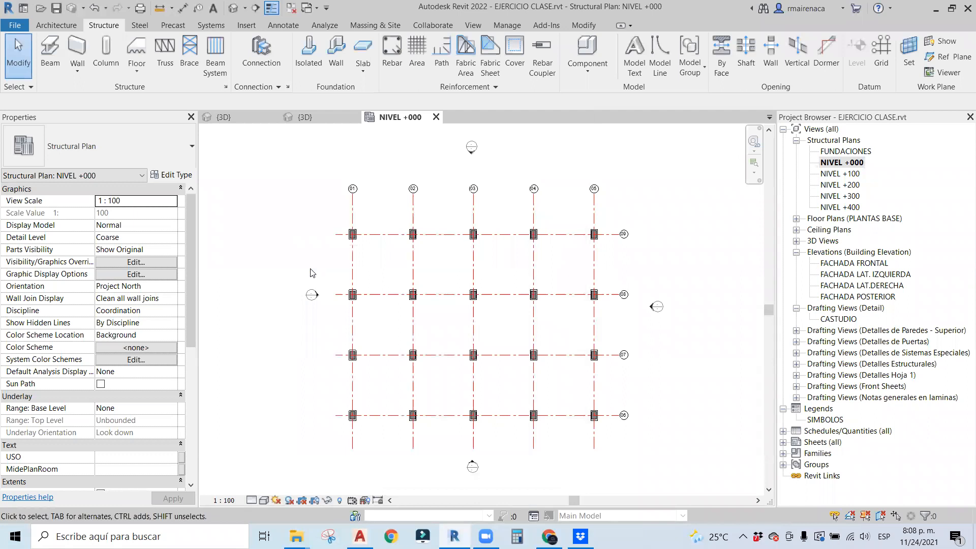
{"action": "left_click", "coordinate": [167, 175]}
{"action": "left_click", "coordinate": [559, 316]}
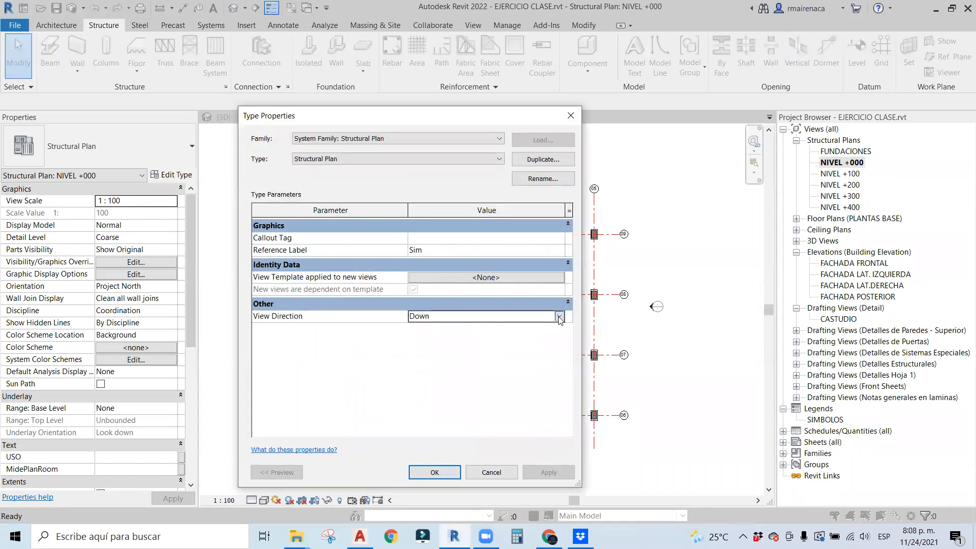
{"action": "left_click", "coordinate": [558, 316]}
{"action": "left_click", "coordinate": [420, 339]}
{"action": "left_click", "coordinate": [435, 472]}
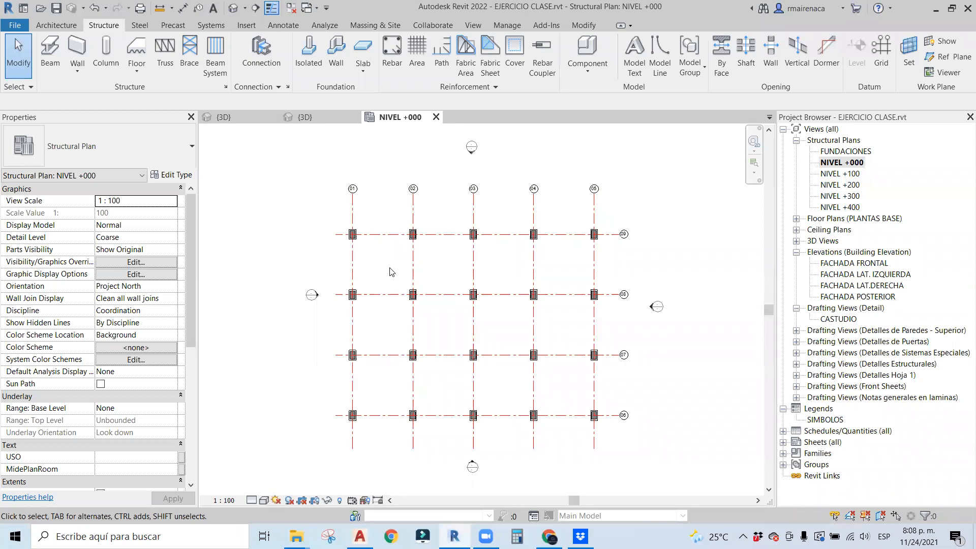
Open the NIVEL +100 structural plan.
{"action": "double_click", "coordinate": [839, 173]}
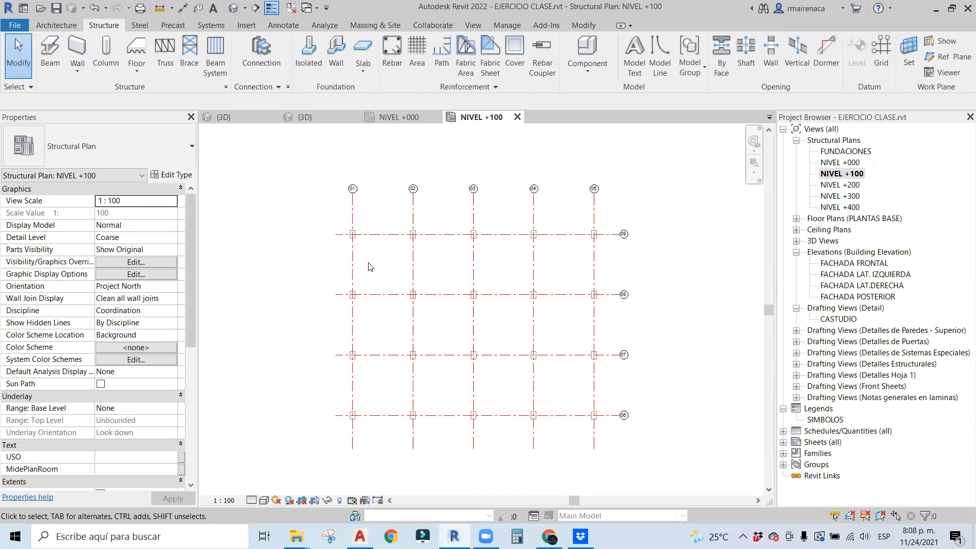
Start placing a structural beam on NIVEL +100 with the VIGA ESTRUCTURAL type VE-01.
{"action": "left_click", "coordinate": [52, 54]}
{"action": "left_click", "coordinate": [102, 148]}
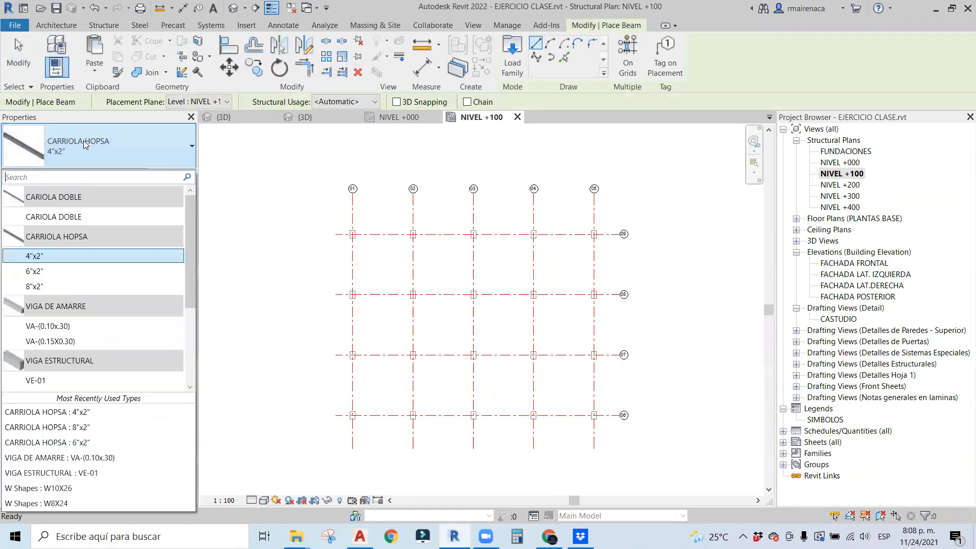
{"action": "scroll", "coordinate": [78, 267], "scroll_direction": "down", "scroll_amount": 2}
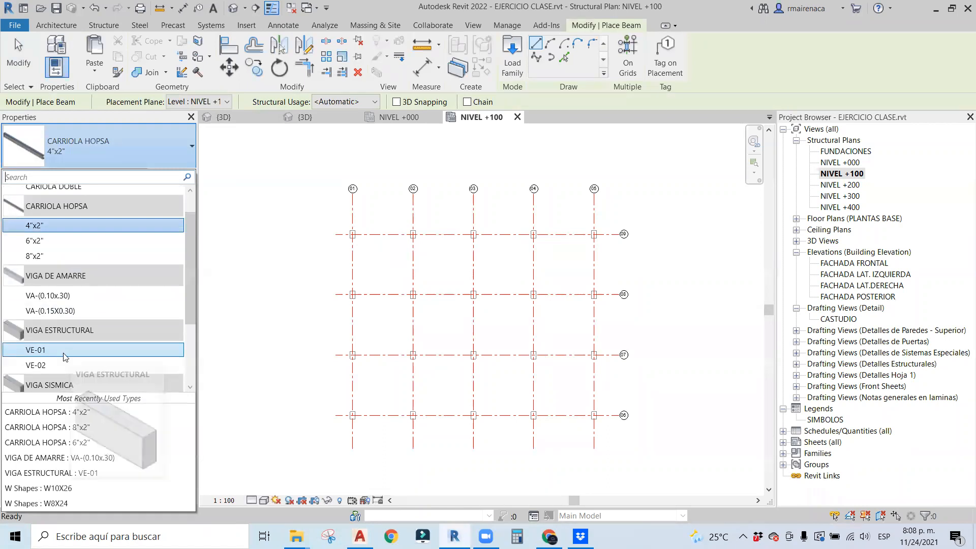
{"action": "scroll", "coordinate": [67, 346], "scroll_direction": "down", "scroll_amount": 2}
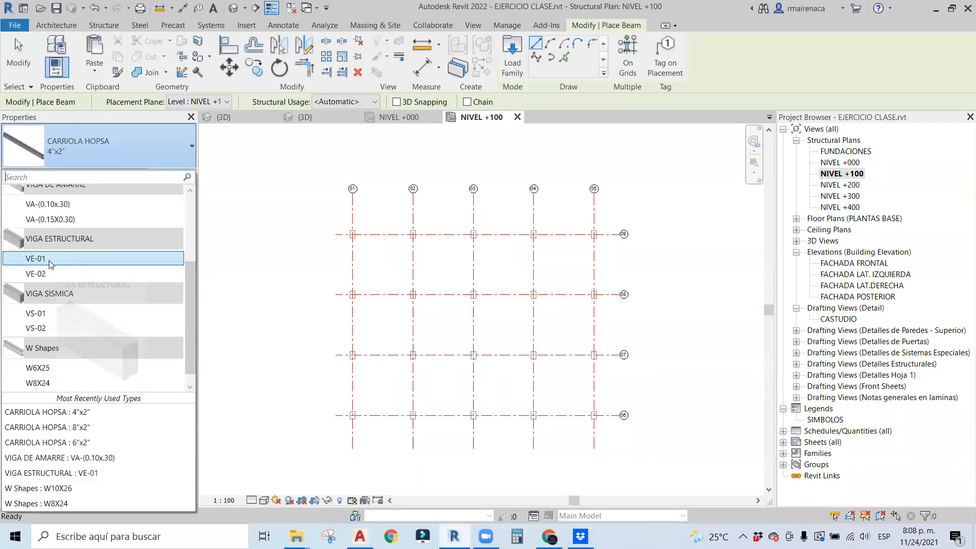
{"action": "scroll", "coordinate": [57, 320], "scroll_direction": "up", "scroll_amount": 2}
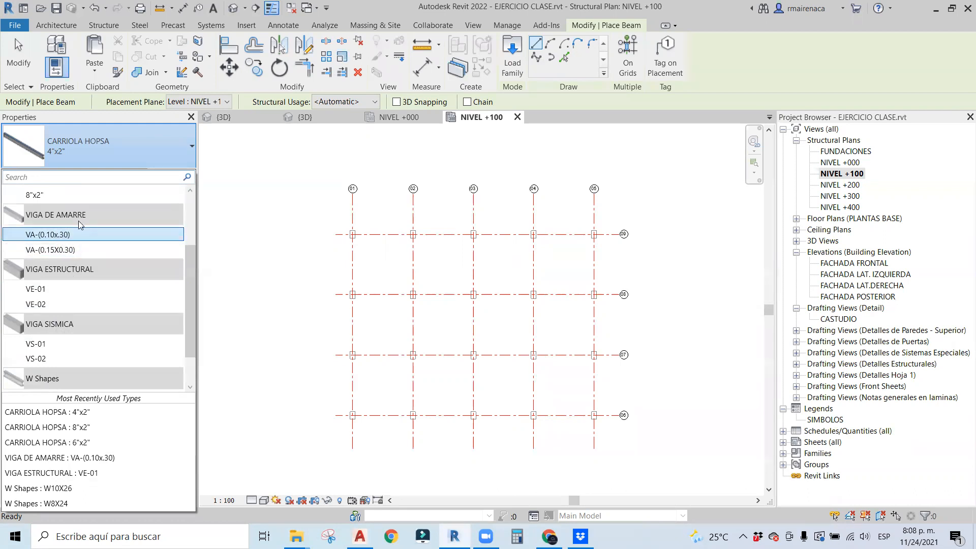
{"action": "mouse_move", "coordinate": [102, 289]}
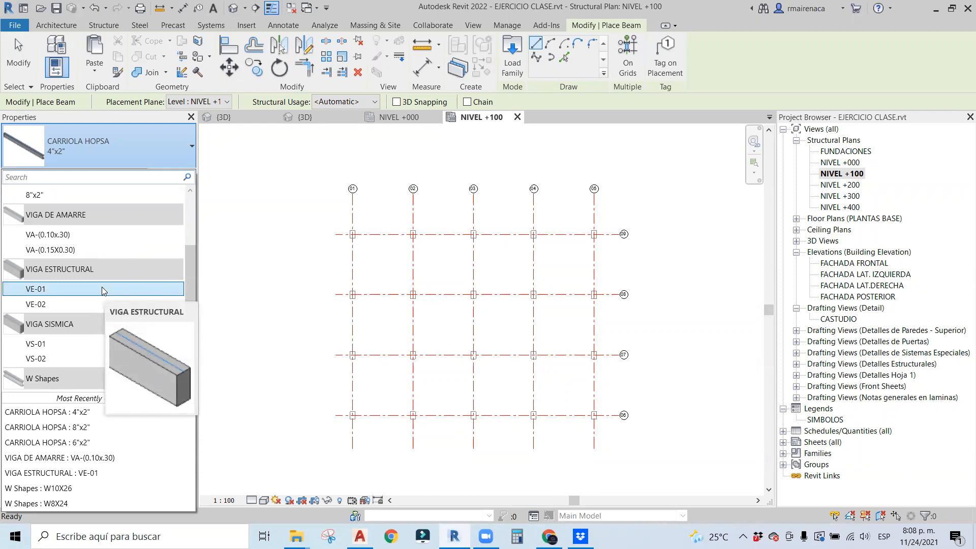
{"action": "left_click", "coordinate": [58, 289]}
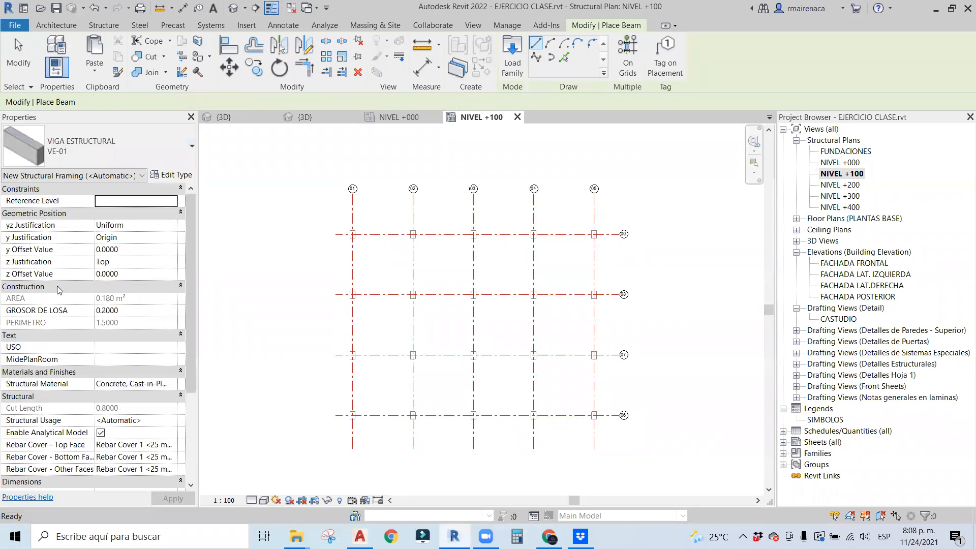
Rename the VE-01 beam type as VE-01_0.30X.80 and leave the beam command.
{"action": "left_click", "coordinate": [177, 178]}
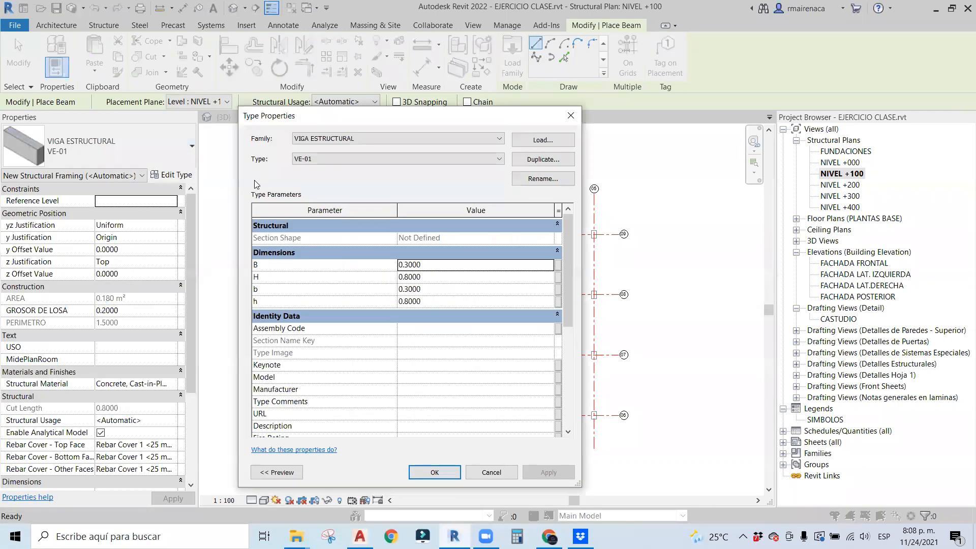
{"action": "left_click", "coordinate": [513, 179]}
{"action": "left_click", "coordinate": [573, 266]}
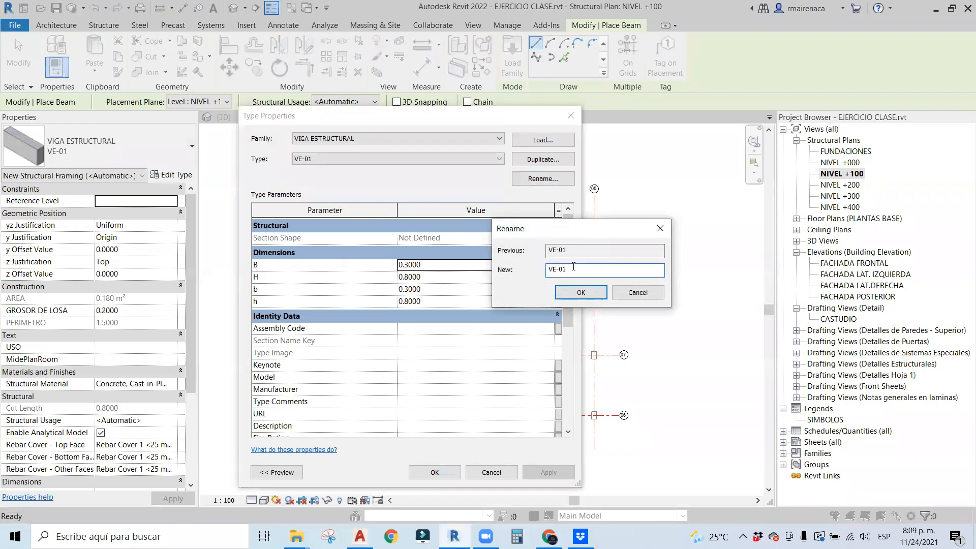
{"action": "type", "text": "_0.60"}
{"action": "key", "text": "BackSpace"}
{"action": "key", "text": "BackSpace"}
{"action": "type", "text": "30"}
{"action": "left_click", "coordinate": [579, 293]}
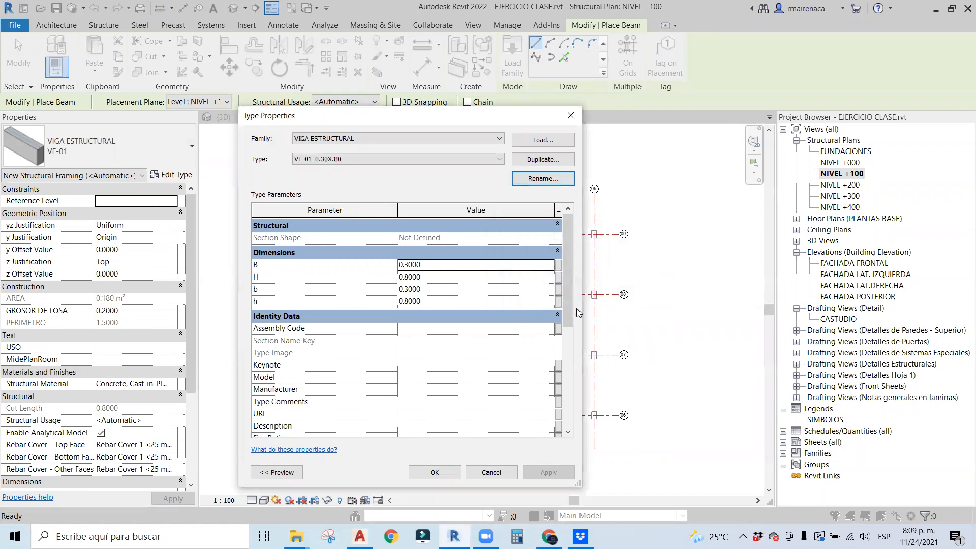
{"action": "left_click", "coordinate": [441, 471]}
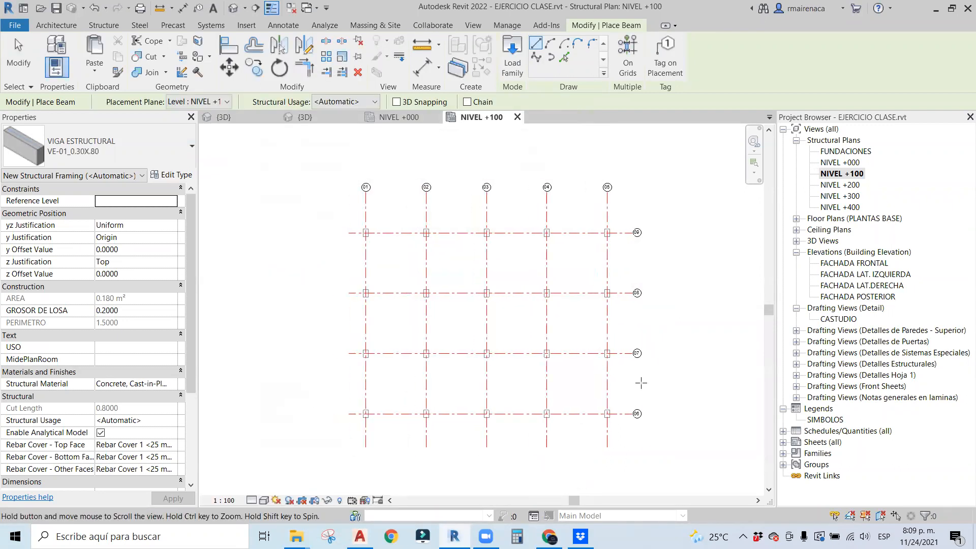
{"action": "left_click", "coordinate": [668, 385]}
{"action": "key", "text": "Escape"}
Switch to AutoCAD and draw a horizontal polyline outward to the left from the column's upper left corner.
{"action": "left_click", "coordinate": [657, 386]}
{"action": "key", "text": "Delete"}
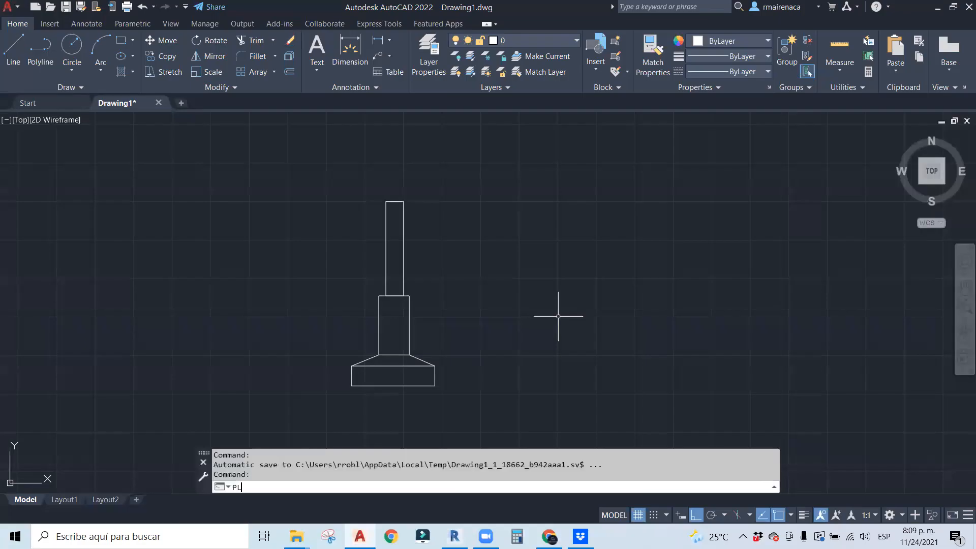
{"action": "key", "text": "Return"}
{"action": "left_click", "coordinate": [385, 201]}
{"action": "left_click", "coordinate": [277, 208]}
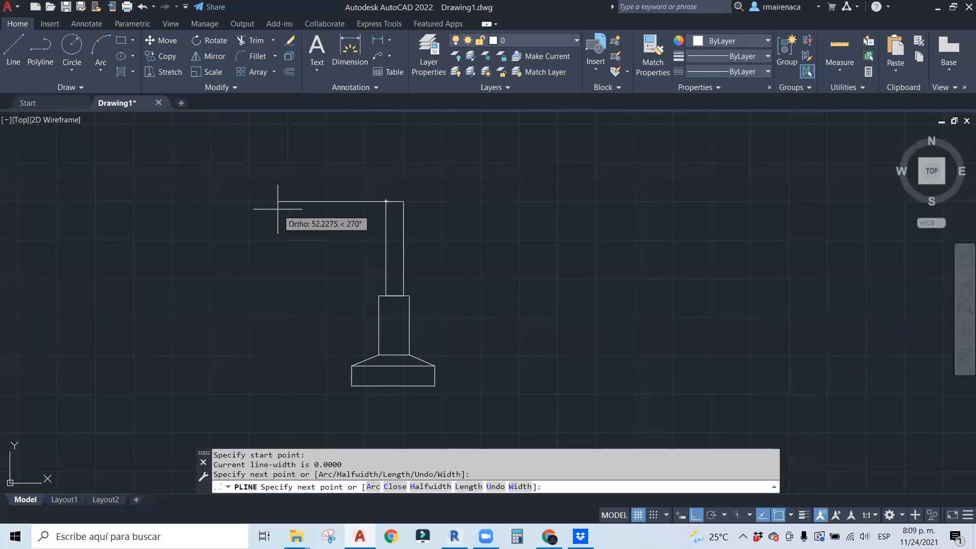
{"action": "key", "text": "Escape"}
{"action": "key", "text": "Escape"}
Stretch the polyline's column-side end far to the right past the column to form a level line.
{"action": "left_click", "coordinate": [366, 214]}
{"action": "left_click", "coordinate": [358, 196]}
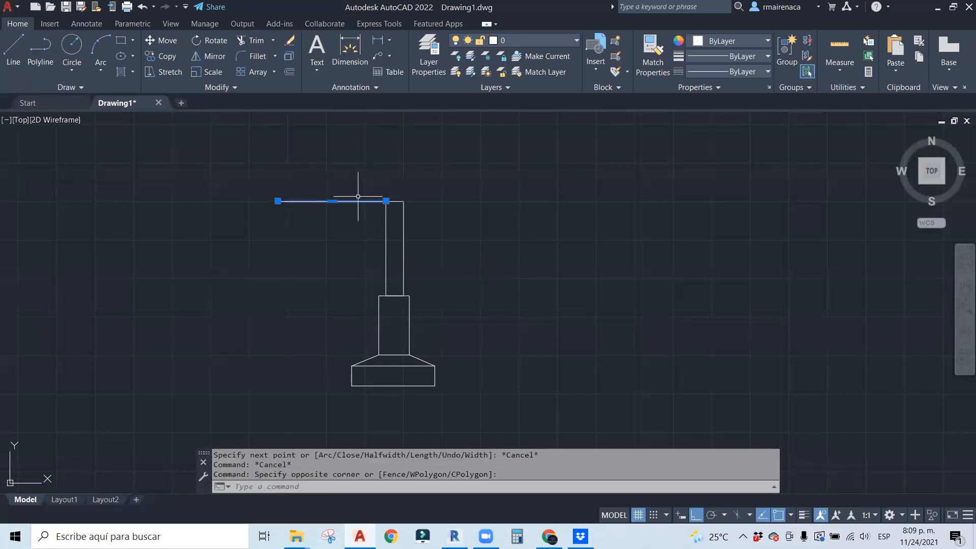
{"action": "left_click", "coordinate": [386, 200]}
{"action": "scroll", "coordinate": [392, 202], "scroll_direction": "down", "scroll_amount": 3}
{"action": "key", "text": "Escape"}
{"action": "key", "text": "Escape"}
{"action": "scroll", "coordinate": [403, 218], "scroll_direction": "up", "scroll_amount": 6}
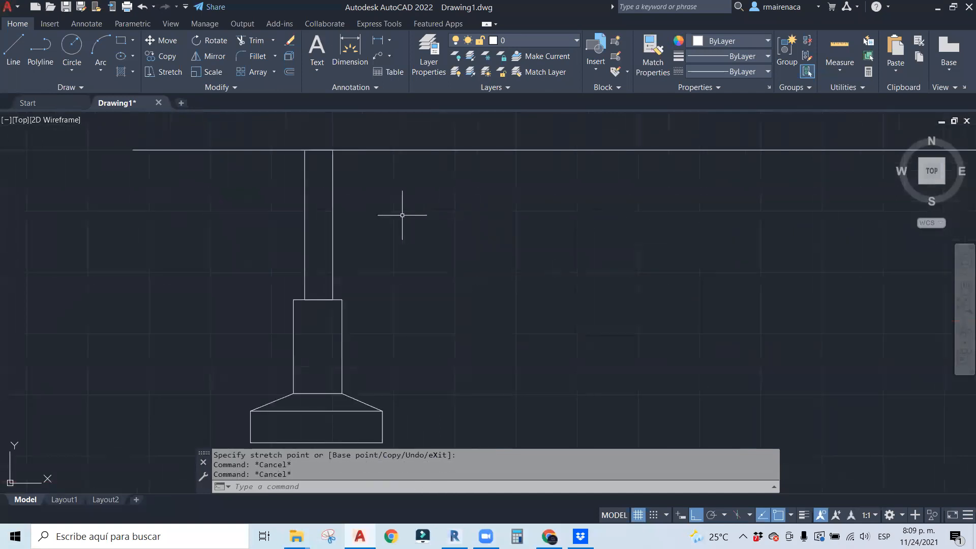
{"action": "type", "text": "rec"}
{"action": "key", "text": "Return"}
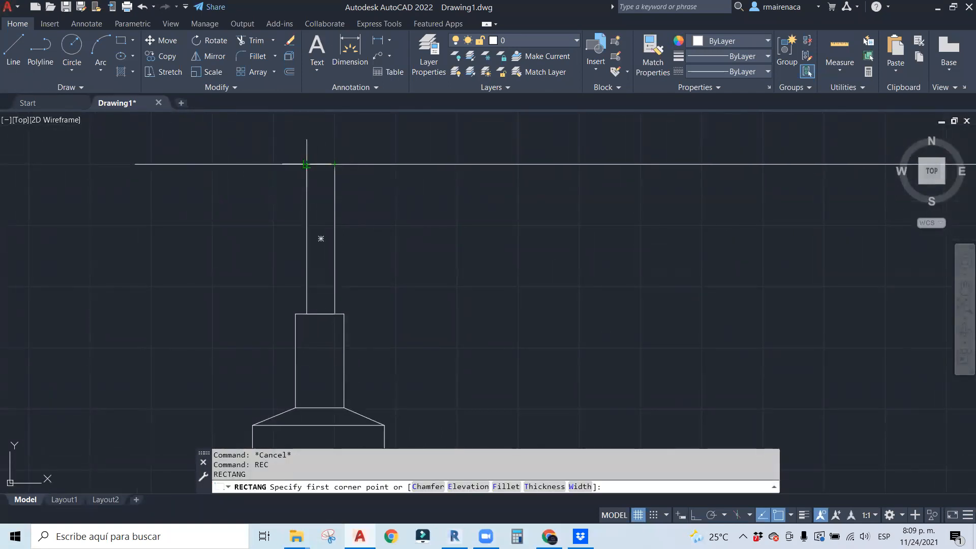
{"action": "left_click", "coordinate": [320, 164]}
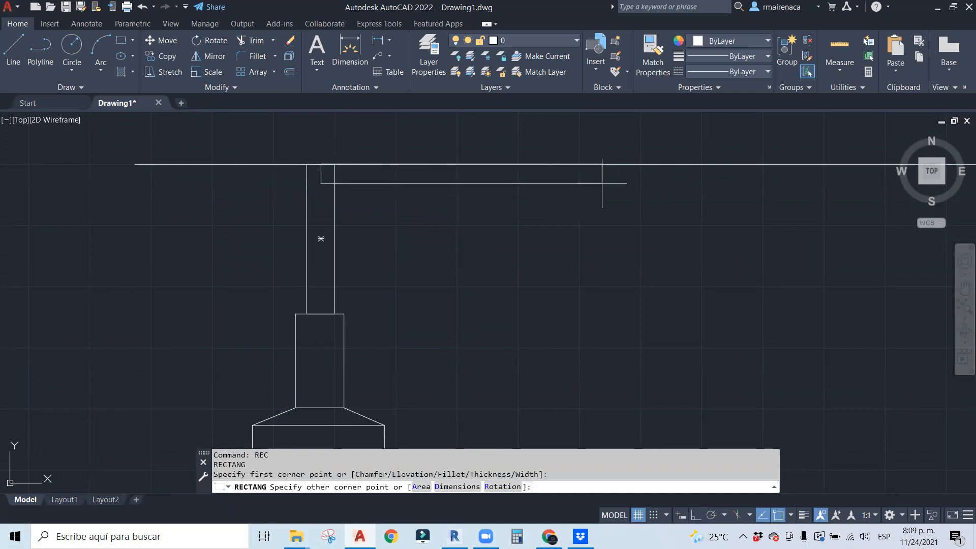
{"action": "key", "text": "Escape"}
{"action": "scroll", "coordinate": [478, 191], "scroll_direction": "down", "scroll_amount": 3}
{"action": "left_click", "coordinate": [369, 148]}
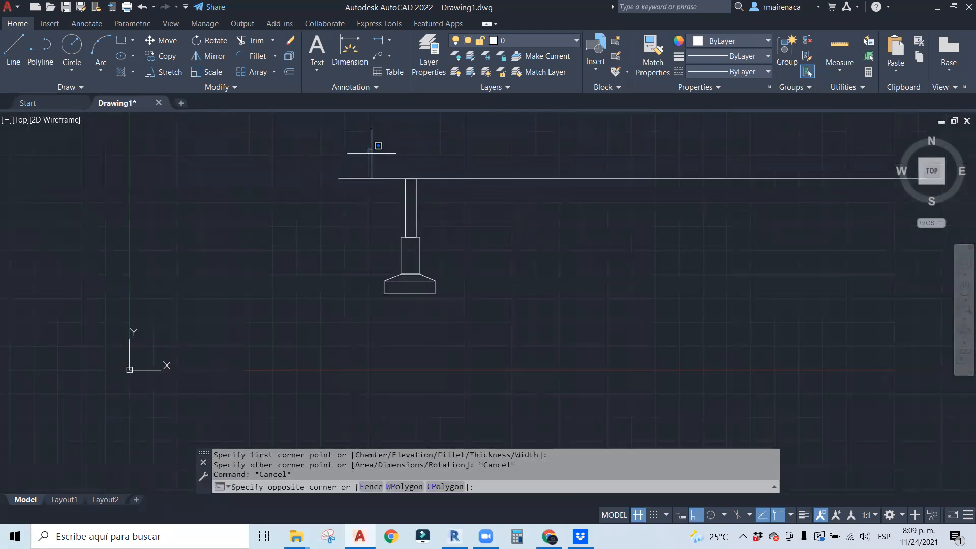
{"action": "key", "text": "Escape"}
Copy the footing, pedestal and column horizontally to the right along the level line.
{"action": "left_click", "coordinate": [346, 139]}
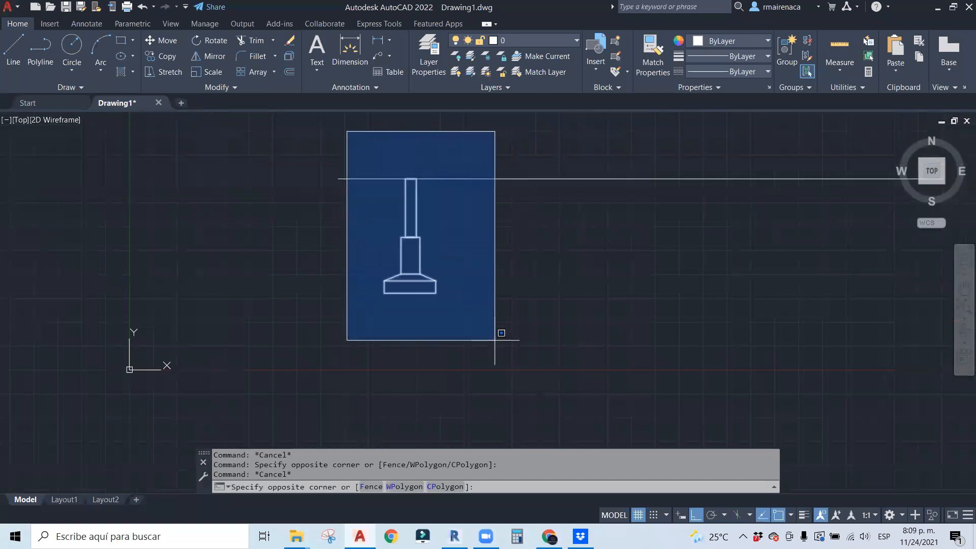
{"action": "left_click", "coordinate": [498, 337]}
{"action": "type", "text": "c"}
{"action": "key", "text": "Return"}
{"action": "left_click", "coordinate": [449, 315]}
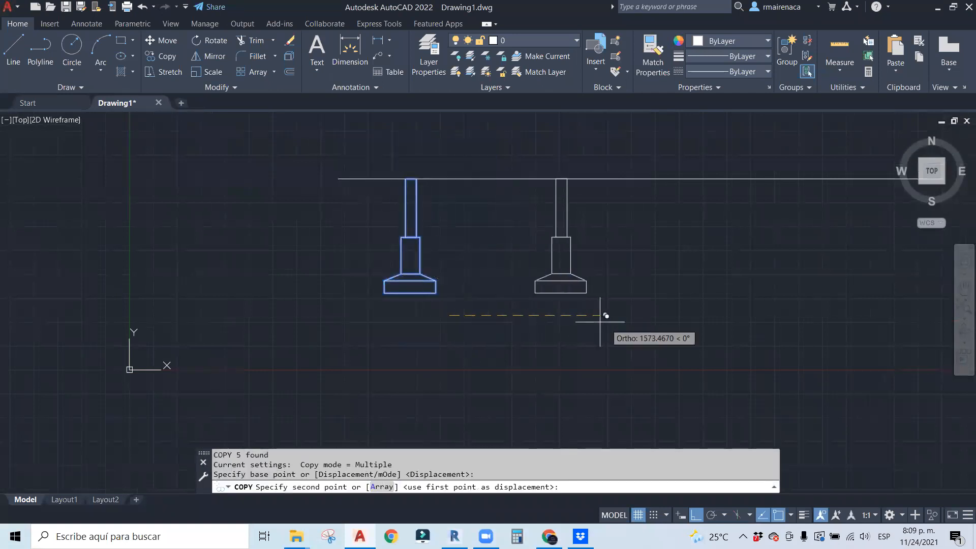
{"action": "key", "text": "Escape"}
{"action": "type", "text": "r"}
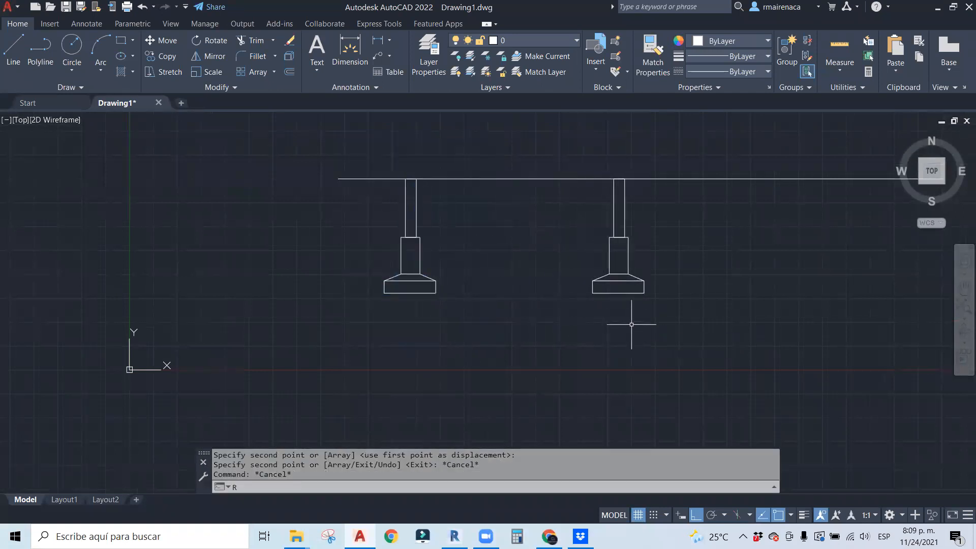
{"action": "type", "text": "ec"}
{"action": "scroll", "coordinate": [679, 425], "scroll_direction": "up", "scroll_amount": 2}
{"action": "key", "text": "Return"}
{"action": "middle_click_drag", "start_coordinate": [311, 196], "coordinate": [307, 272]}
{"action": "left_click", "coordinate": [300, 227]}
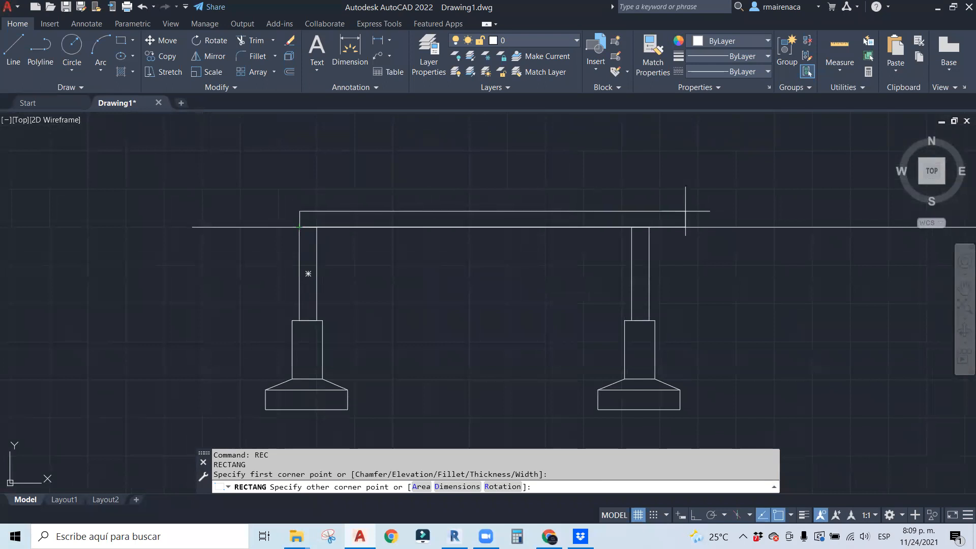
{"action": "key", "text": "Escape"}
{"action": "key", "text": "Return"}
{"action": "scroll", "coordinate": [310, 239], "scroll_direction": "up", "scroll_amount": 4}
{"action": "left_click", "coordinate": [278, 208]}
{"action": "scroll", "coordinate": [651, 268], "scroll_direction": "down", "scroll_amount": 3}
{"action": "key", "text": "Escape"}
Draw a rectangular beam profile between the two column centres, with its upper edge on the level line.
{"action": "key", "text": "Return"}
{"action": "left_click", "coordinate": [211, 222]}
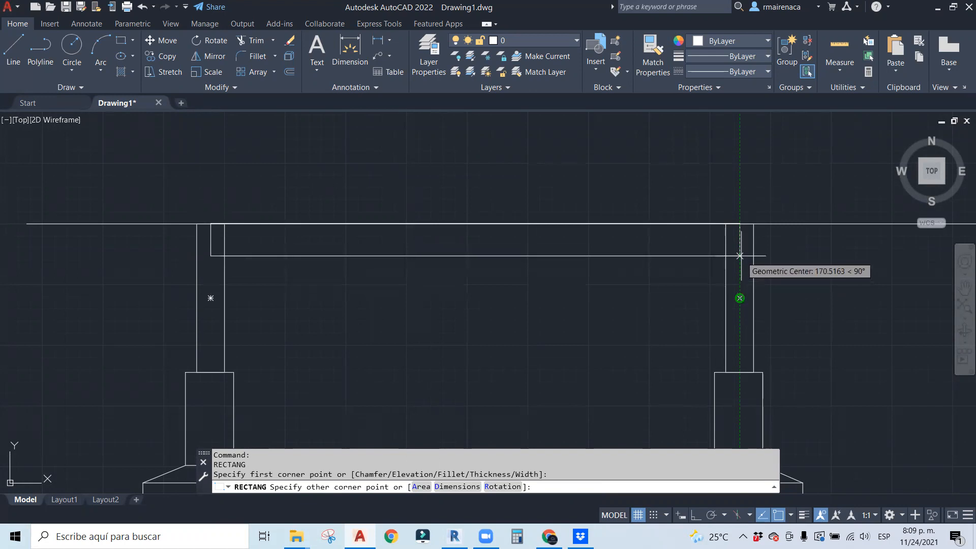
{"action": "key", "text": "Escape"}
{"action": "key", "text": "Escape"}
{"action": "left_click", "coordinate": [686, 247]}
{"action": "key", "text": "Escape"}
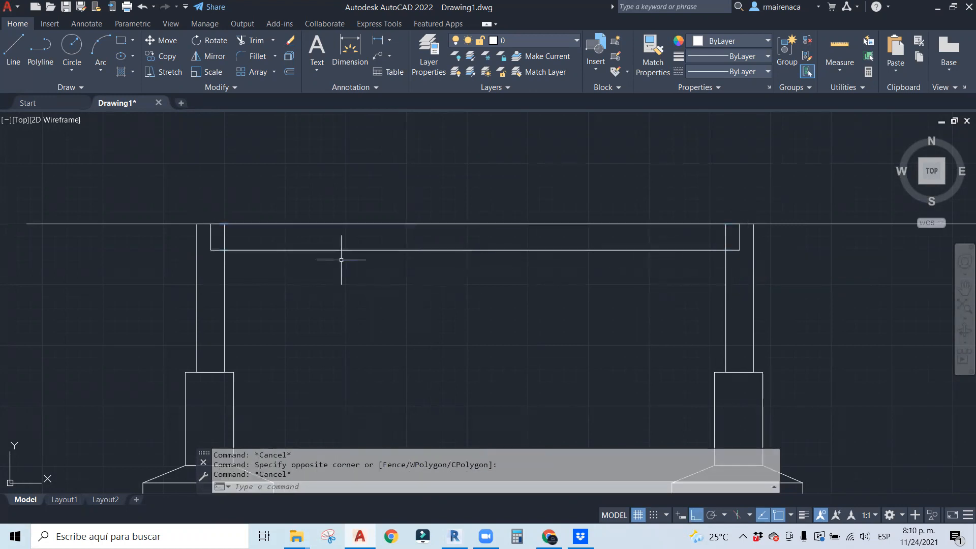
Draw a shallower rectangle under the level line from the left column's outer corner to beyond the right column.
{"action": "key", "text": "Return"}
{"action": "scroll", "coordinate": [181, 224], "scroll_direction": "up", "scroll_amount": 2}
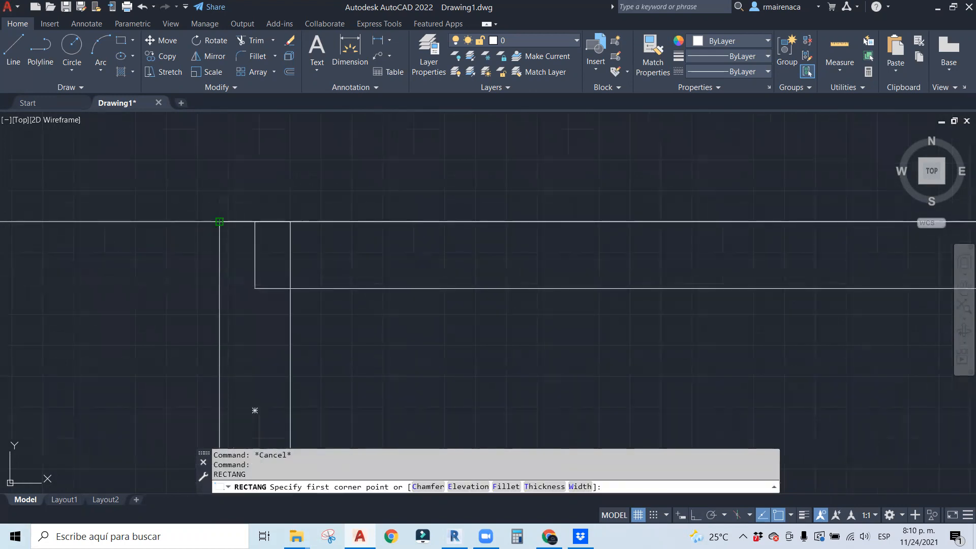
{"action": "left_click", "coordinate": [219, 222]}
{"action": "scroll", "coordinate": [219, 222], "scroll_direction": "down", "scroll_amount": 4}
{"action": "scroll", "coordinate": [493, 239], "scroll_direction": "up", "scroll_amount": 3}
{"action": "key", "text": "Escape"}
Highlight both rectangles at the right column to examine how they overlap, and clear the selection.
{"action": "scroll", "coordinate": [447, 251], "scroll_direction": "up", "scroll_amount": 3}
{"action": "left_click", "coordinate": [415, 255]}
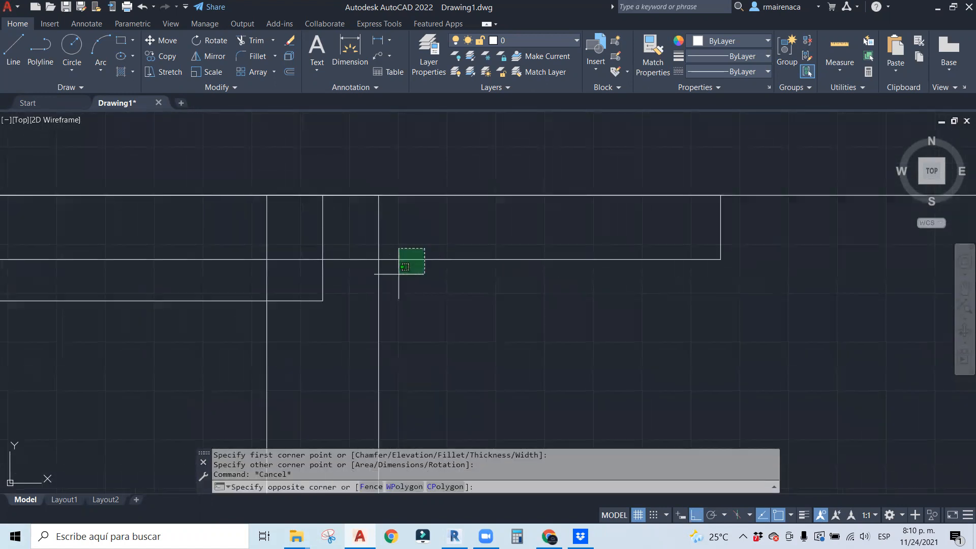
{"action": "left_click", "coordinate": [395, 273]}
{"action": "left_click", "coordinate": [339, 226]}
{"action": "left_click", "coordinate": [300, 214]}
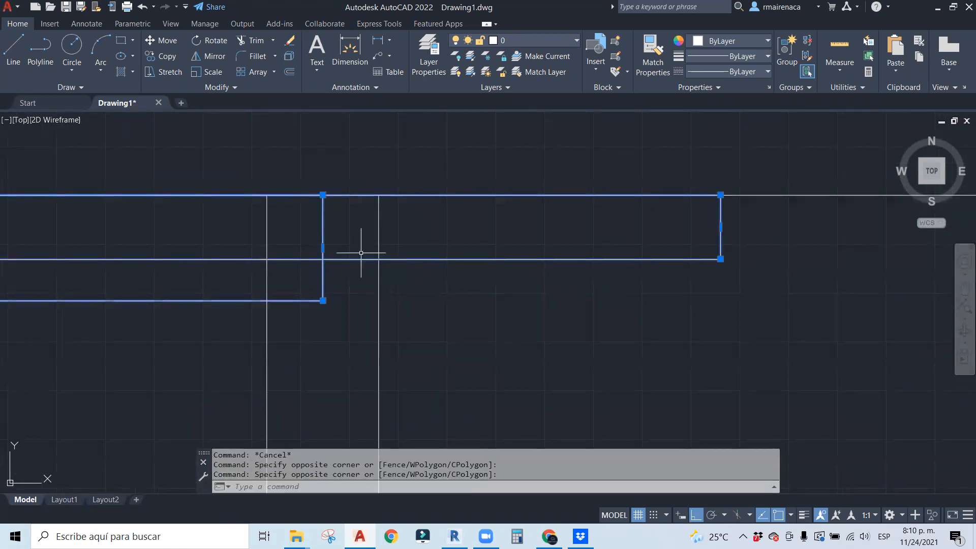
{"action": "left_click", "coordinate": [391, 236]}
{"action": "key", "text": "Escape"}
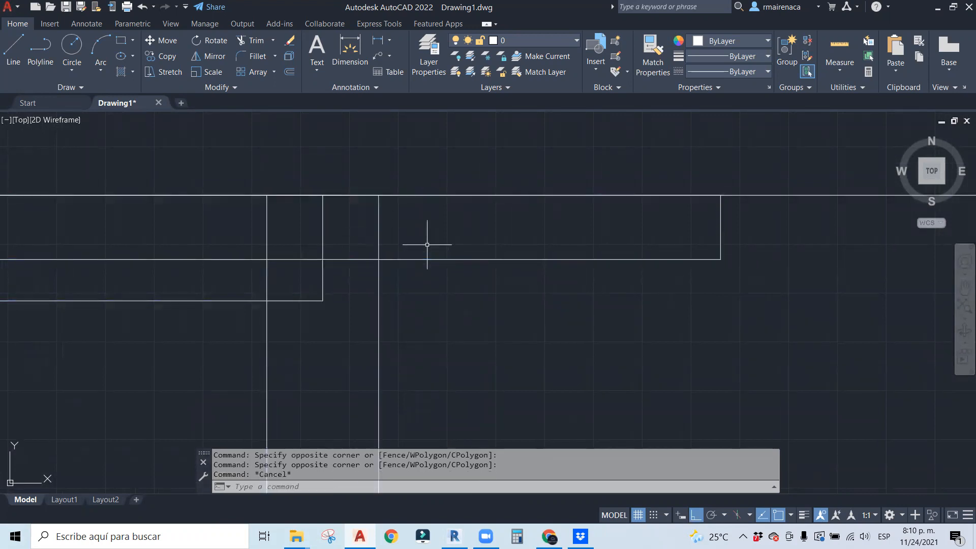
Highlight the shallower, longer rectangle to examine its depth against the beam profile, and clear the selection.
{"action": "left_click", "coordinate": [471, 231]}
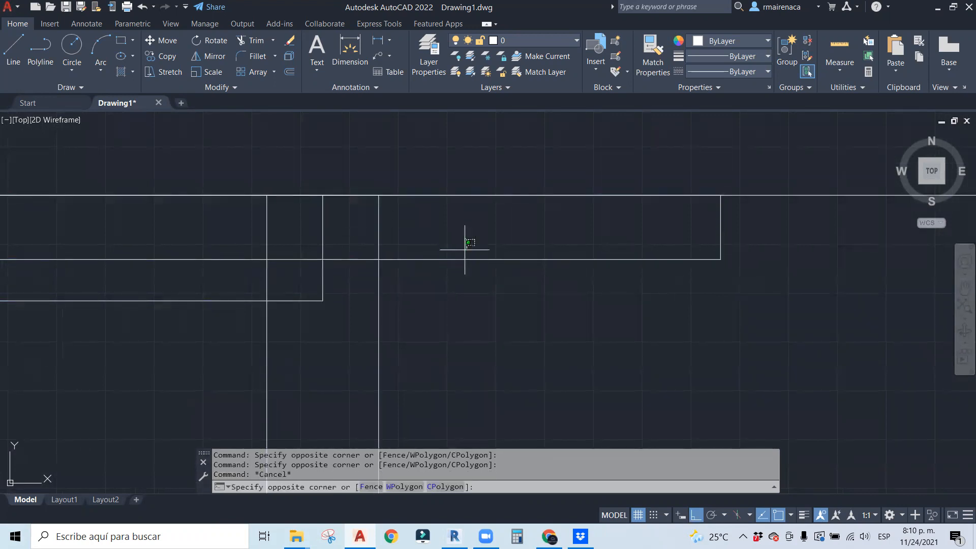
{"action": "left_click", "coordinate": [454, 269]}
{"action": "middle_click_drag", "start_coordinate": [335, 297], "coordinate": [474, 273]}
{"action": "key", "text": "Escape"}
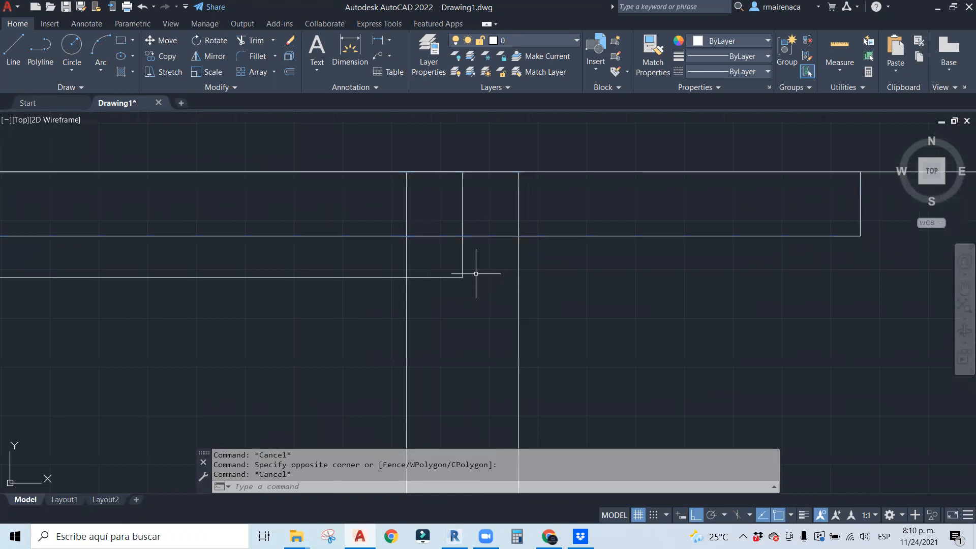
{"action": "middle_click_drag", "start_coordinate": [398, 276], "coordinate": [371, 258]}
{"action": "left_click", "coordinate": [470, 211]}
{"action": "left_click", "coordinate": [472, 201]}
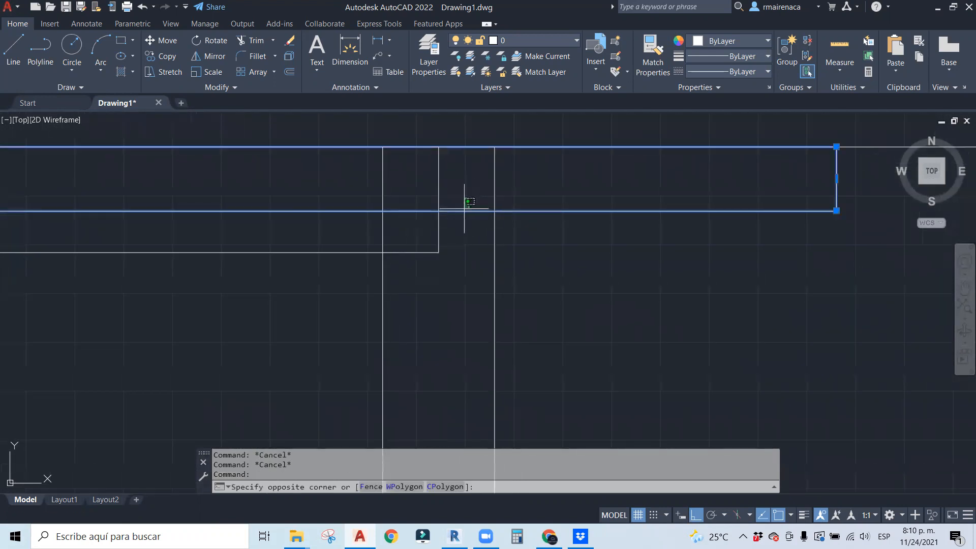
{"action": "key", "text": "Escape"}
{"action": "key", "text": "Escape"}
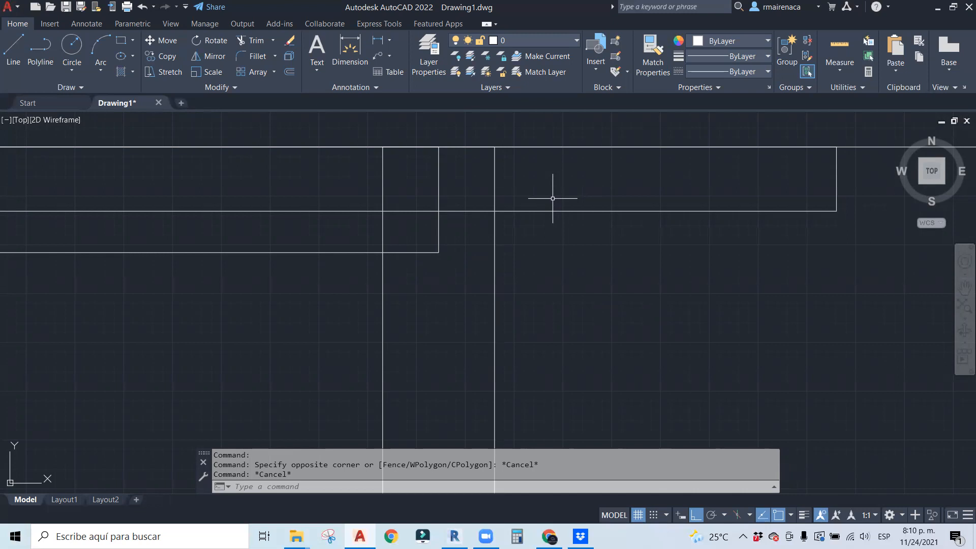
Highlight the deeper beam rectangle to examine its extent, clear the selection and return to the NIVEL +100 plan in Revit.
{"action": "left_click", "coordinate": [474, 260]}
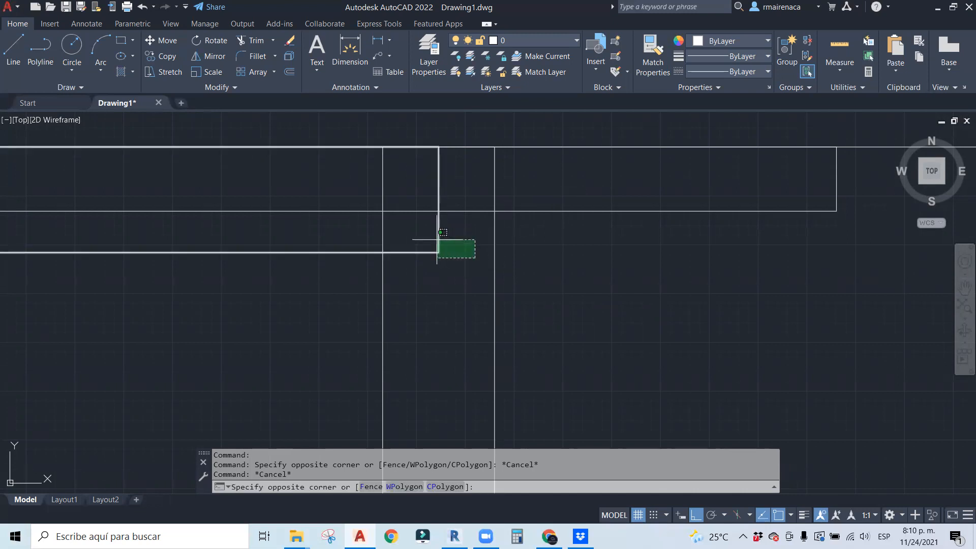
{"action": "left_click", "coordinate": [381, 227]}
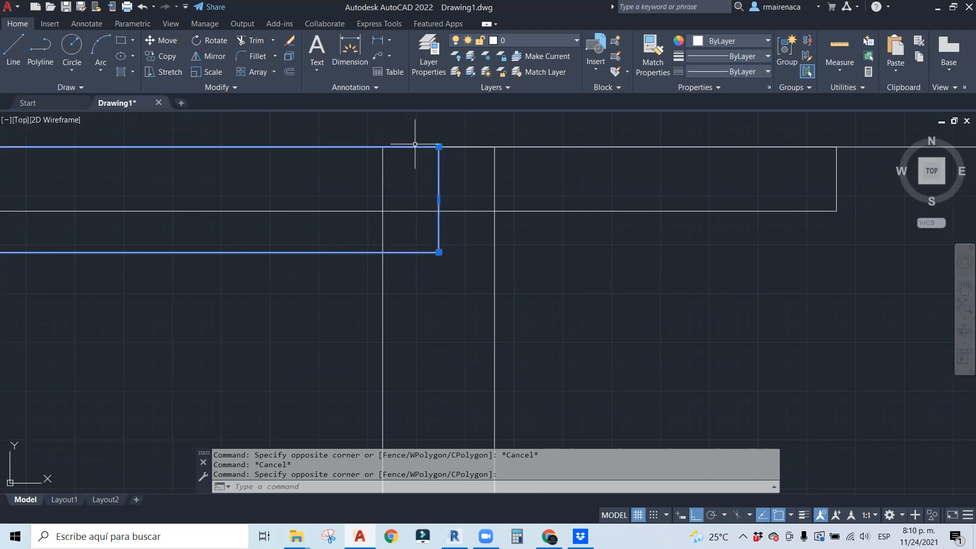
{"action": "key", "text": "Escape"}
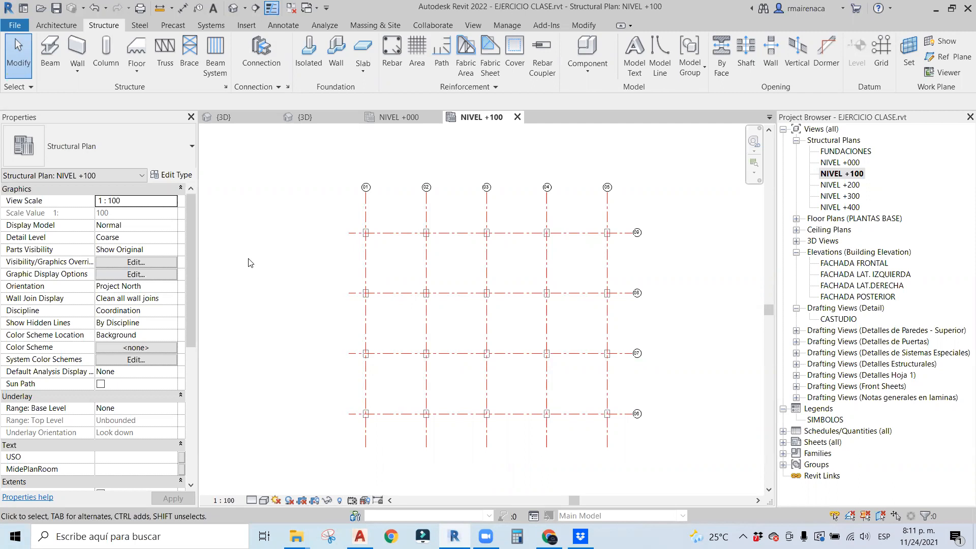
{"action": "middle_click_drag", "start_coordinate": [285, 274], "coordinate": [253, 250]}
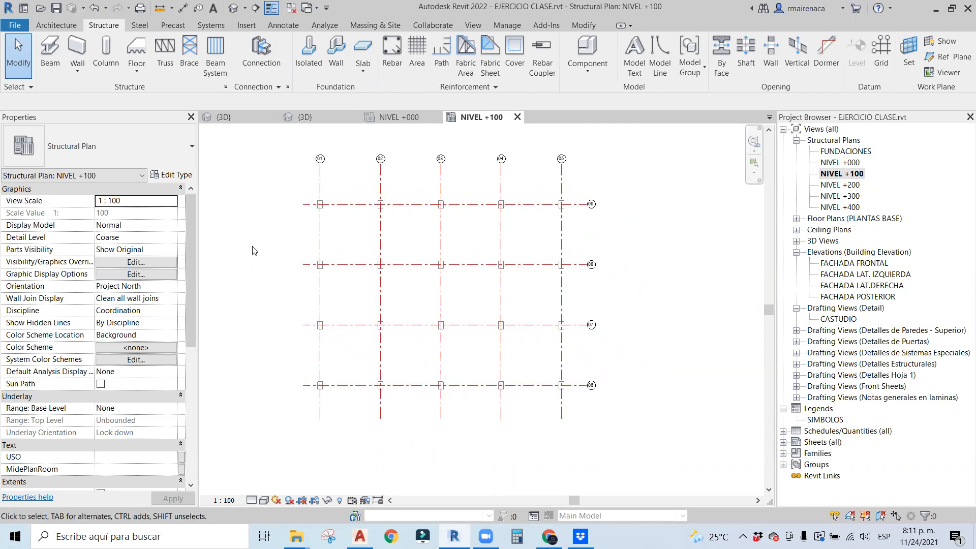
Choose the VIGA ESTRUCTURAL VE-02 type for a new beam and rename it VE-02_0.30X0.50.
{"action": "left_click", "coordinate": [50, 48]}
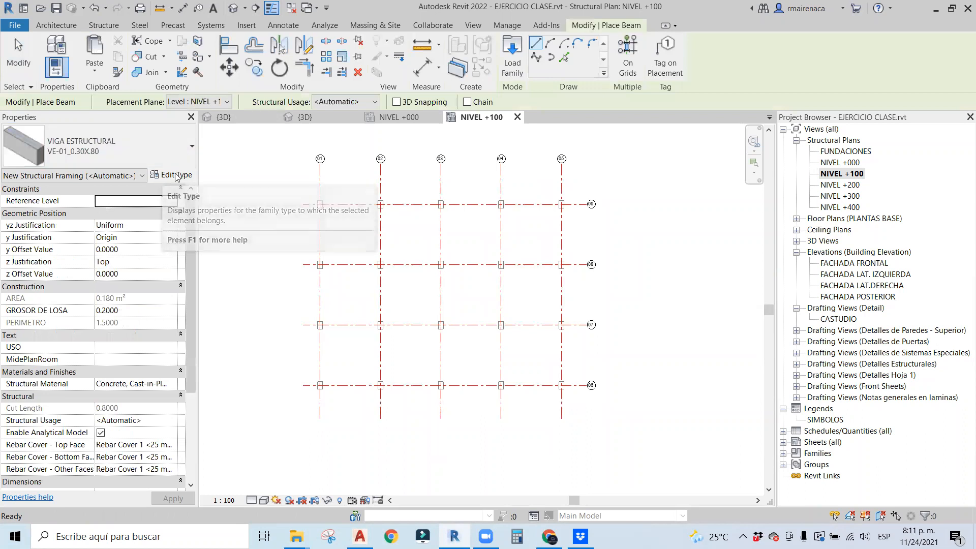
{"action": "left_click", "coordinate": [156, 154]}
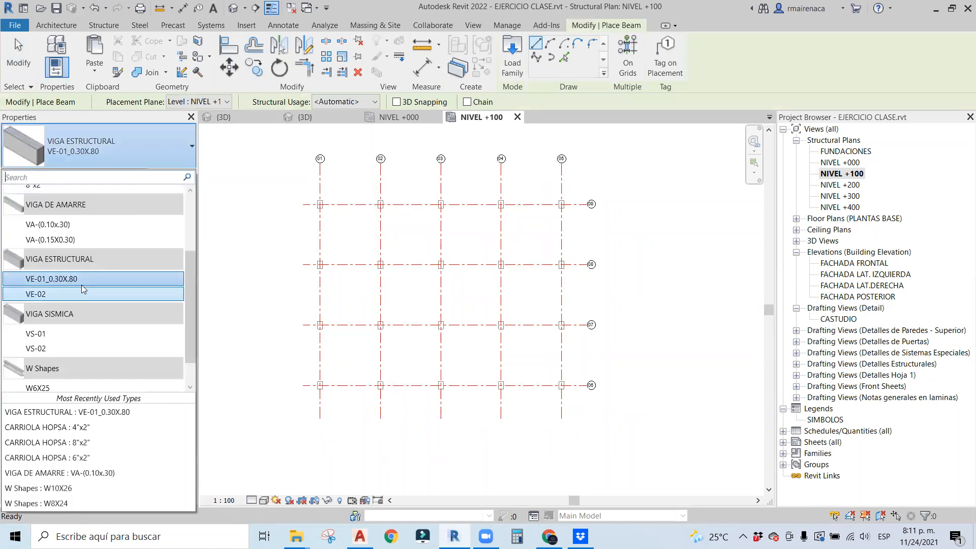
{"action": "left_click", "coordinate": [78, 294]}
{"action": "left_click", "coordinate": [171, 174]}
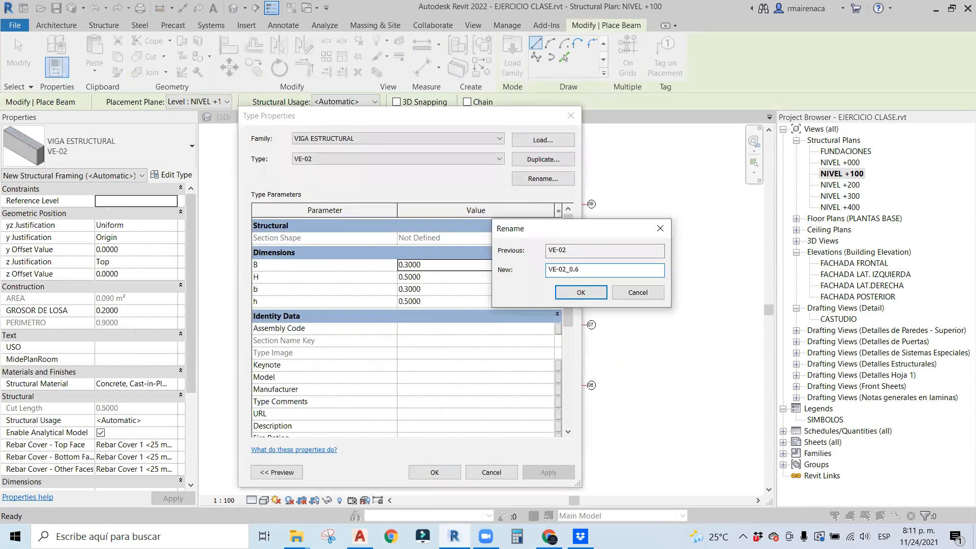
{"action": "type", "text": "30X0.50"}
{"action": "left_click", "coordinate": [581, 292]}
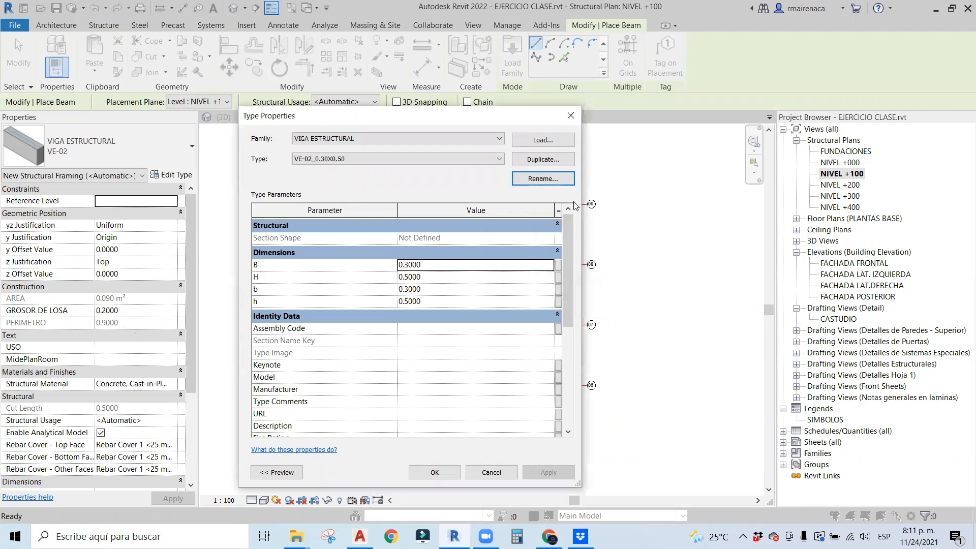
Duplicate the beam type as VE-02_0.40X0.60.
{"action": "left_click", "coordinate": [544, 162]}
{"action": "left_click_drag", "start_coordinate": [369, 233], "coordinate": [357, 236]}
{"action": "type", "text": "60"}
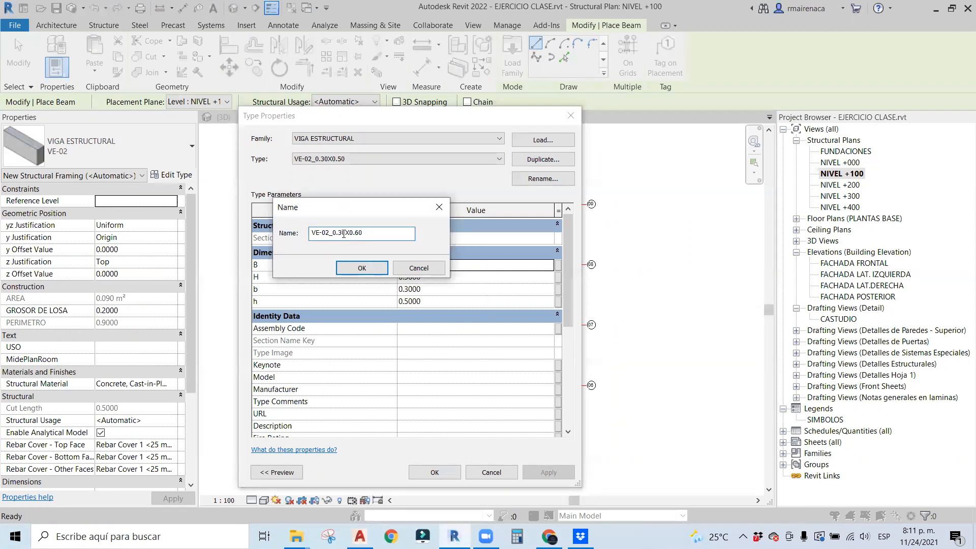
{"action": "left_click", "coordinate": [351, 263]}
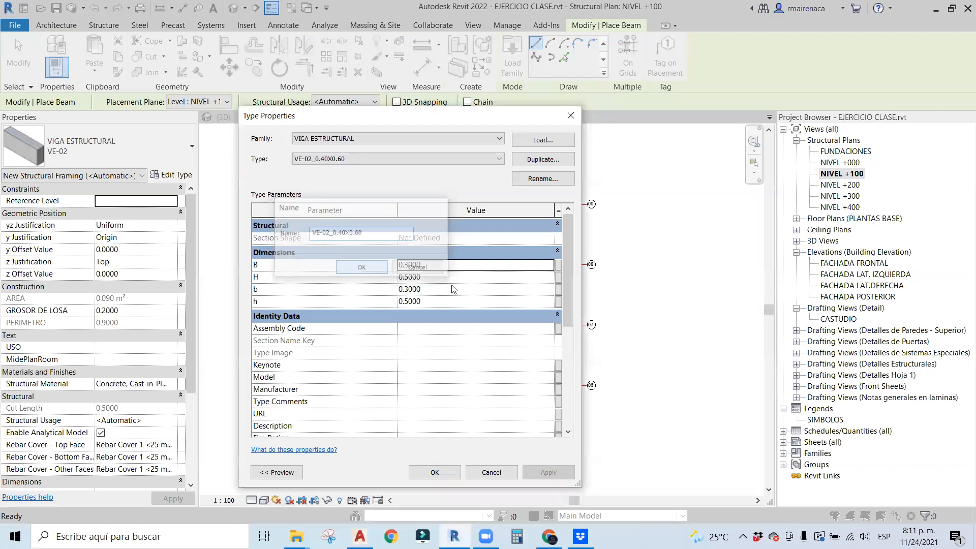
Set the duplicated beam type's dimensions B to 0.40 and H to 0.60 and accept the type properties.
{"action": "left_click", "coordinate": [459, 263]}
{"action": "type", "text": "0.40"}
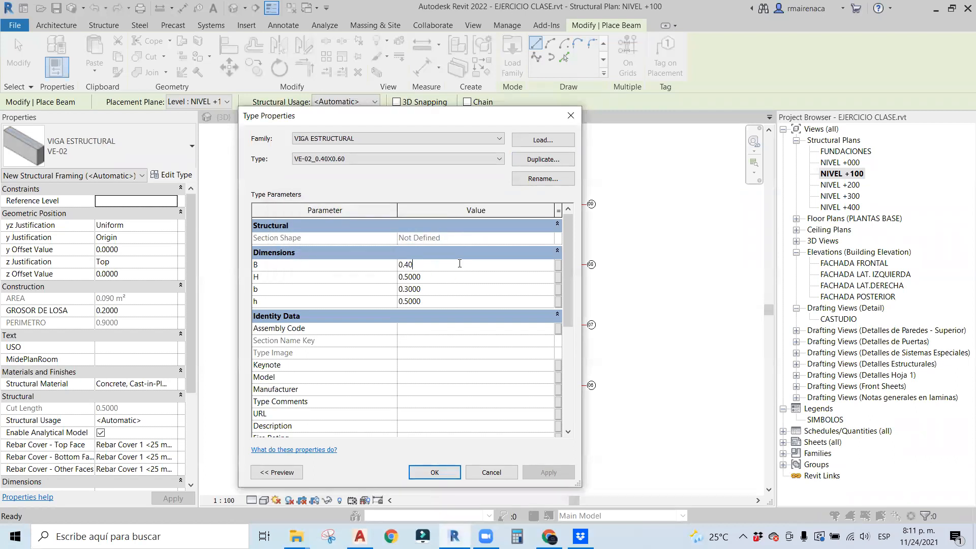
{"action": "left_click", "coordinate": [451, 276]}
{"action": "type", "text": "0.60"}
{"action": "key", "text": "Return"}
{"action": "left_click_drag", "start_coordinate": [568, 264], "coordinate": [561, 393]}
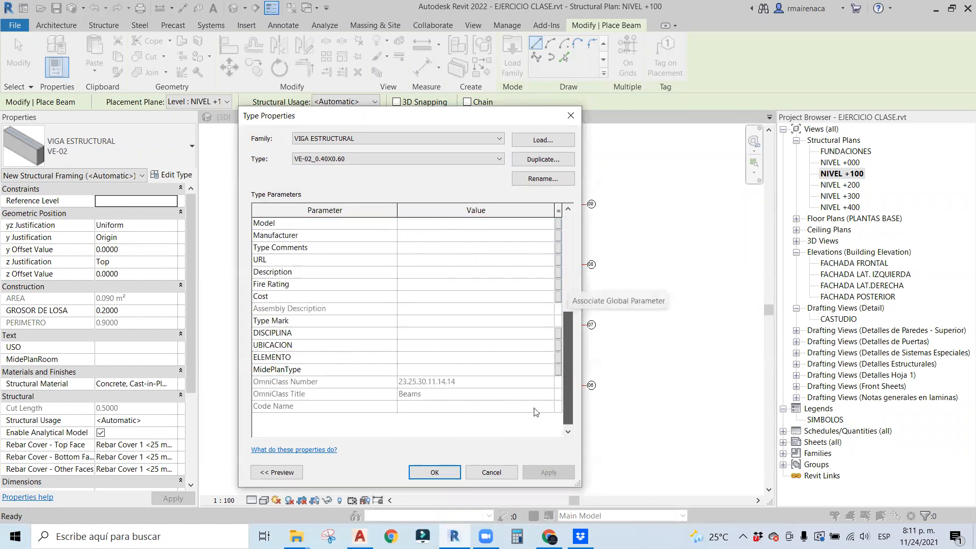
{"action": "left_click", "coordinate": [428, 473]}
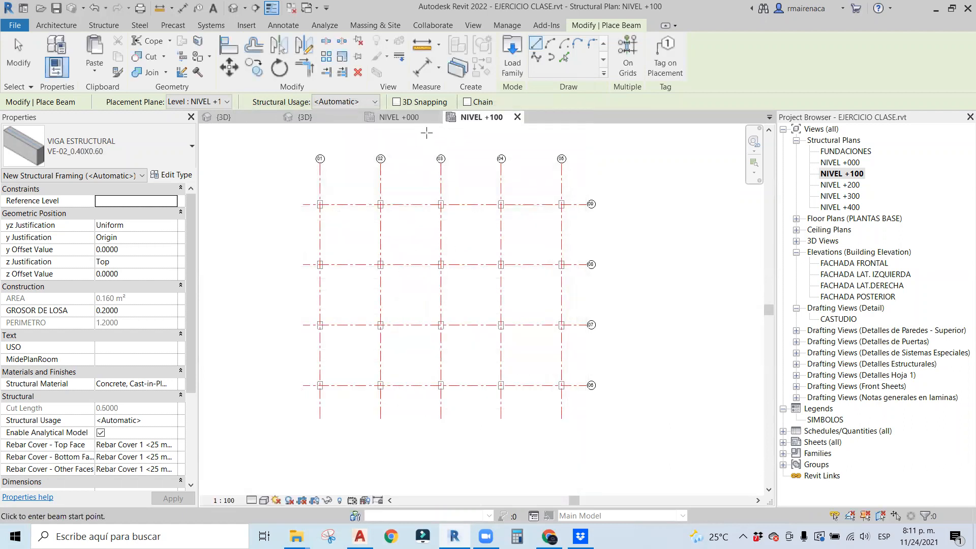
Set the reference level of the new beams to NIVEL +100 and keep their structural usage on Automatic.
{"action": "scroll", "coordinate": [411, 147], "scroll_direction": "up", "scroll_amount": 2}
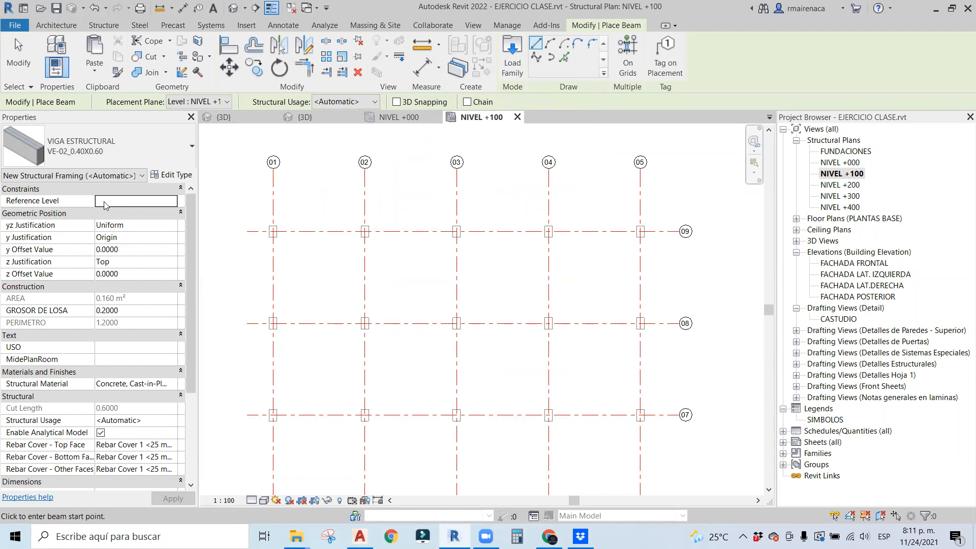
{"action": "scroll", "coordinate": [270, 209], "scroll_direction": "down", "scroll_amount": 2}
{"action": "middle_click_drag", "start_coordinate": [388, 283], "coordinate": [454, 251]}
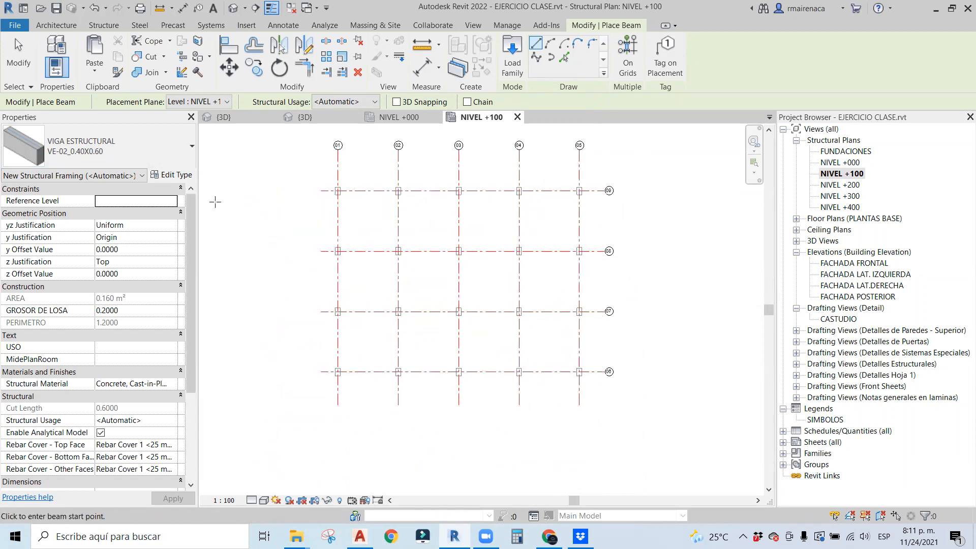
{"action": "left_click", "coordinate": [170, 204]}
{"action": "left_click", "coordinate": [171, 200]}
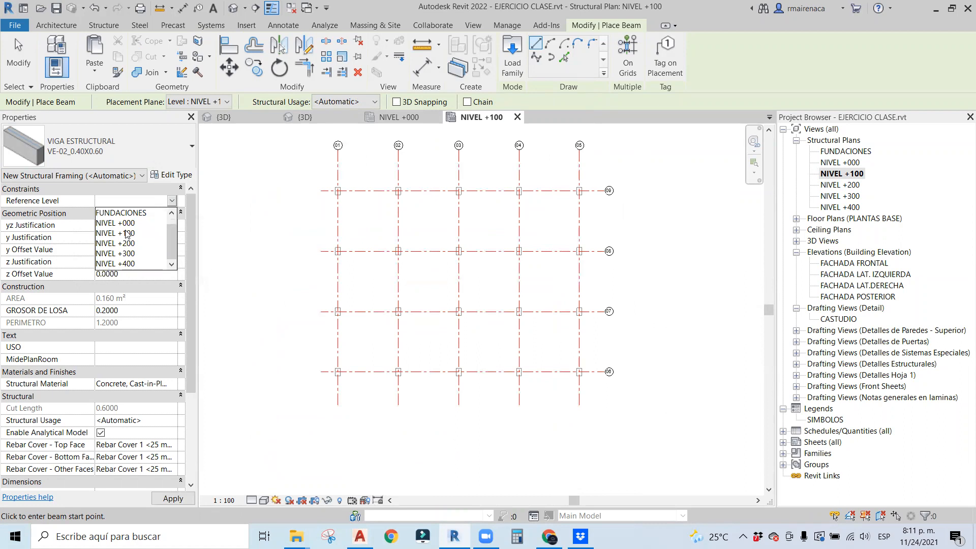
{"action": "left_click", "coordinate": [125, 232]}
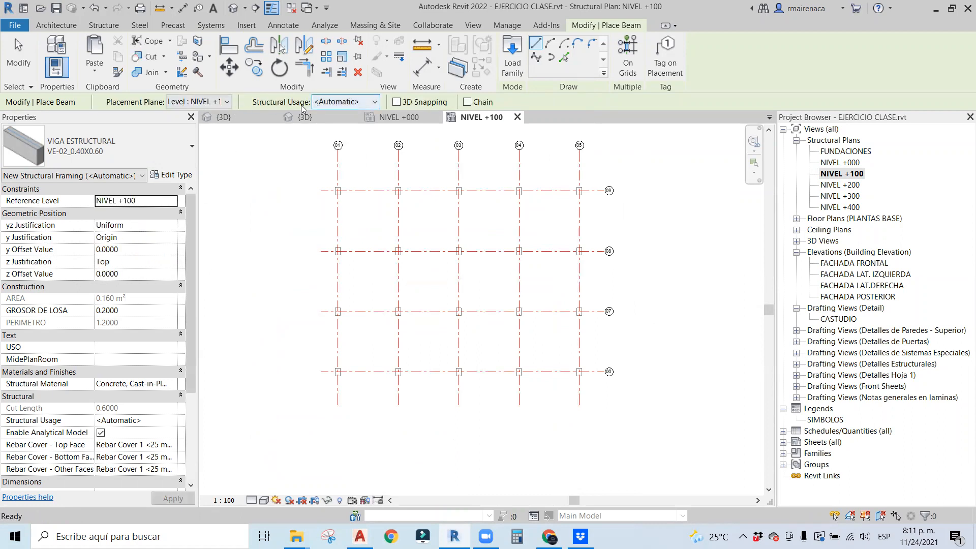
{"action": "left_click", "coordinate": [340, 103]}
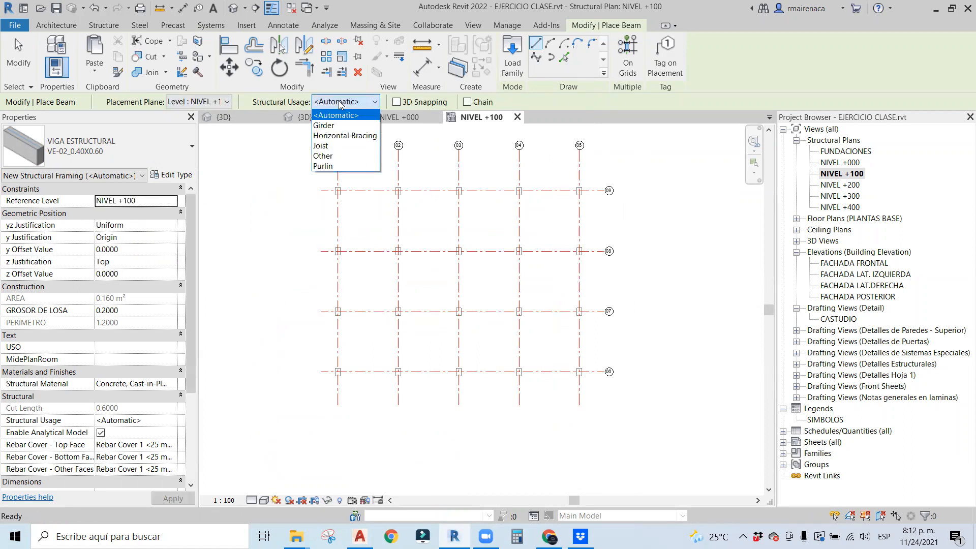
{"action": "left_click", "coordinate": [340, 102]}
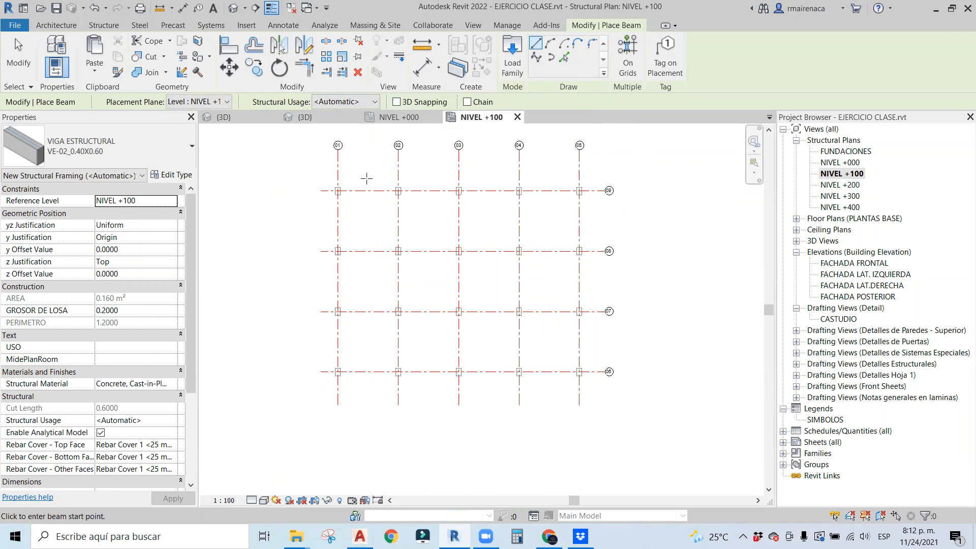
Place one continuous VE-02_0.40X0.60 beam along grid 09 from the column at grid 01 to the column at grid 05.
{"action": "scroll", "coordinate": [370, 181], "scroll_direction": "up", "scroll_amount": 2}
{"action": "scroll", "coordinate": [390, 174], "scroll_direction": "up", "scroll_amount": 2}
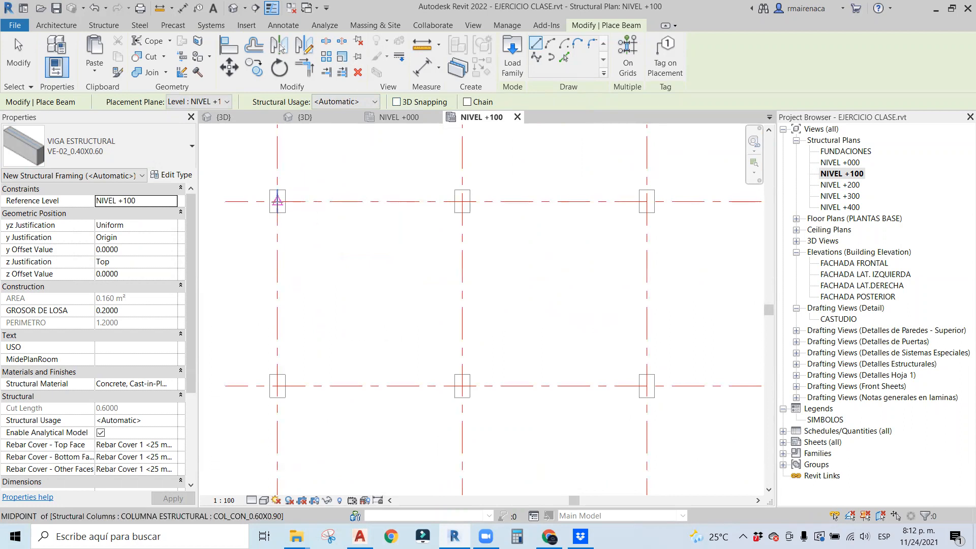
{"action": "left_click", "coordinate": [278, 200]}
{"action": "scroll", "coordinate": [317, 198], "scroll_direction": "down", "scroll_amount": 3}
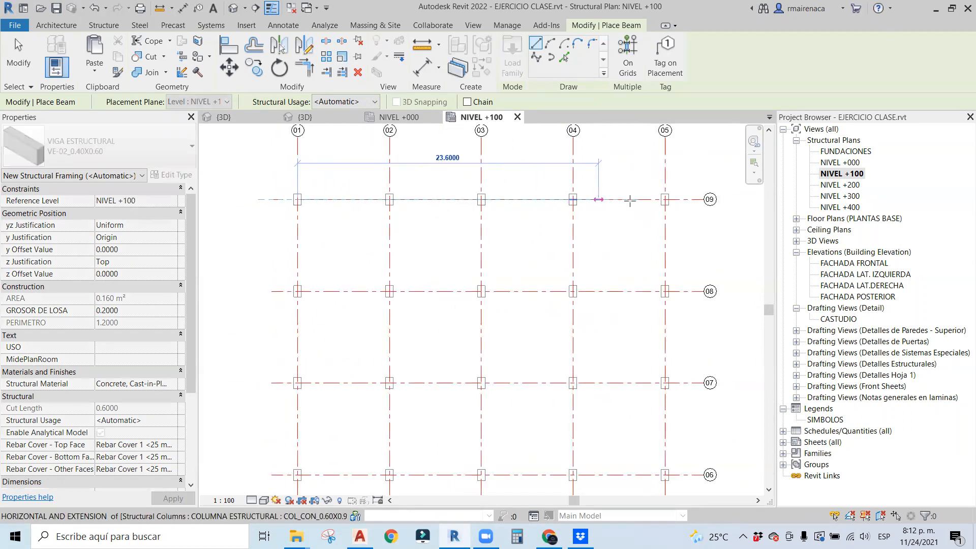
{"action": "scroll", "coordinate": [674, 199], "scroll_direction": "up", "scroll_amount": 2}
{"action": "left_click", "coordinate": [674, 199]}
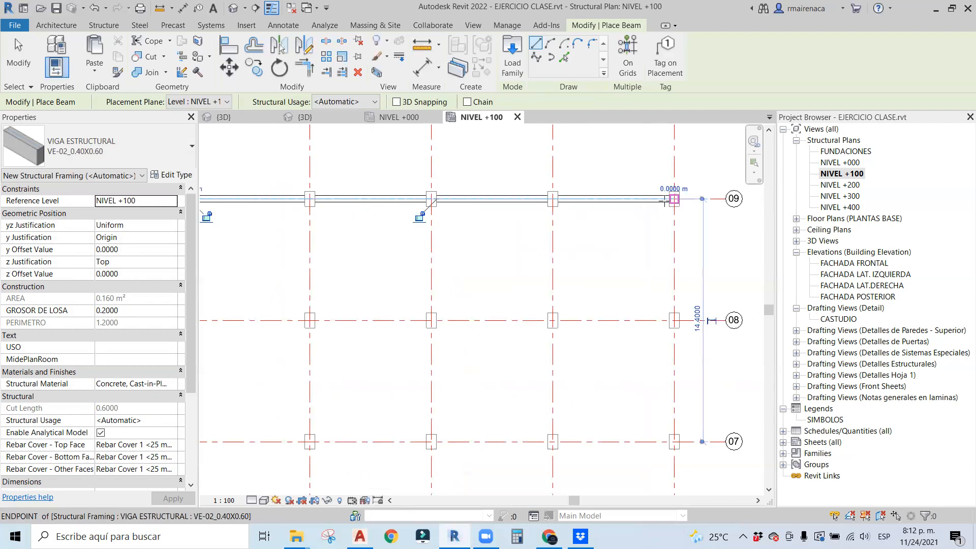
{"action": "key", "text": "Escape"}
{"action": "key", "text": "Escape"}
Delete the continuous beam spanning all columns on grid 09.
{"action": "left_click", "coordinate": [548, 206]}
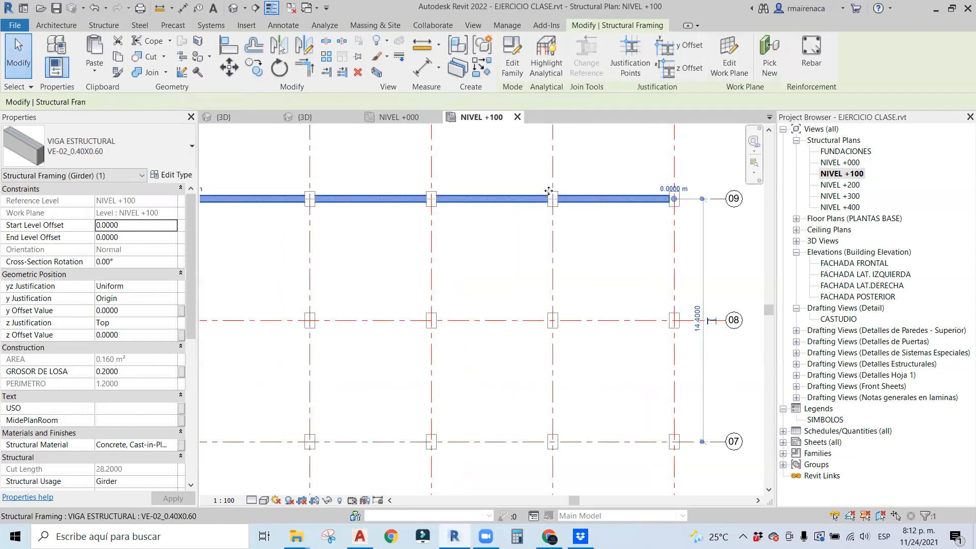
{"action": "scroll", "coordinate": [470, 189], "scroll_direction": "down", "scroll_amount": 2}
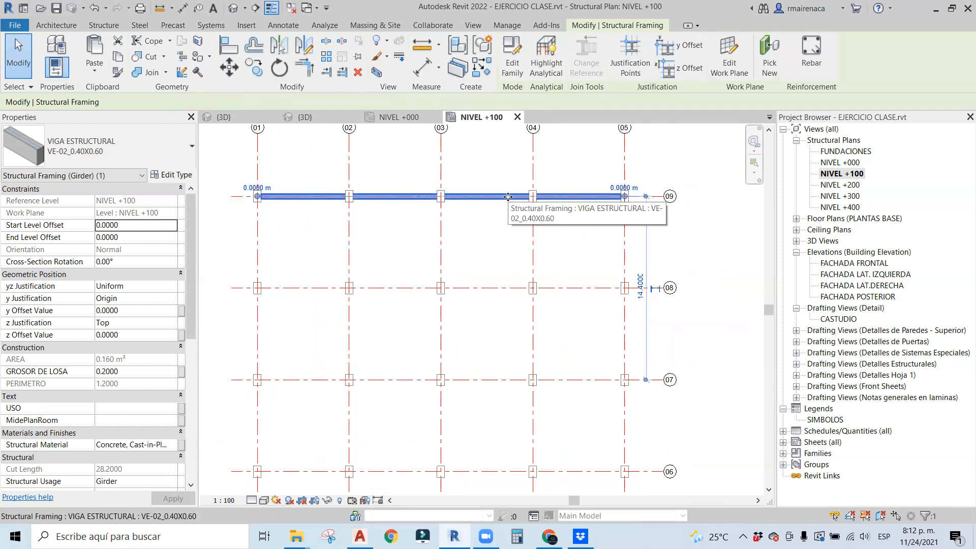
{"action": "key", "text": "Delete"}
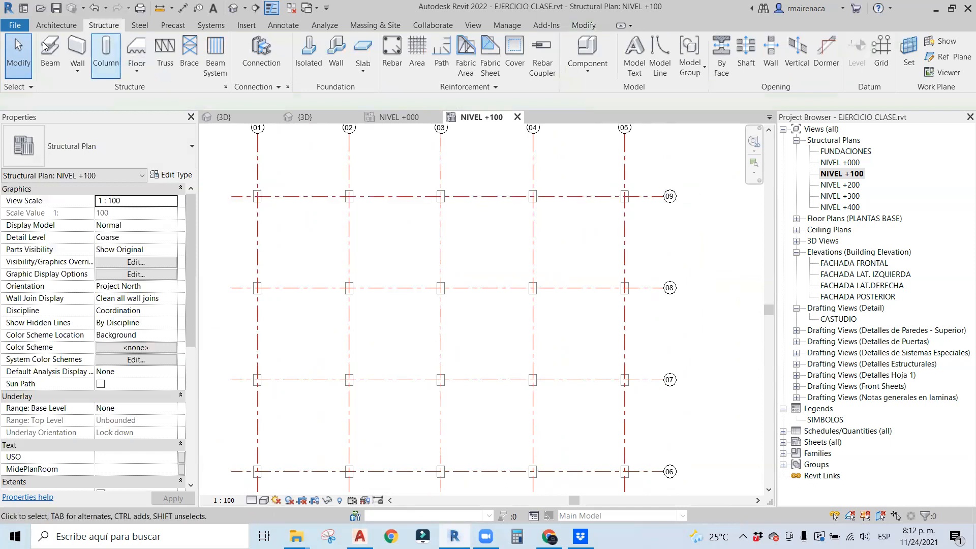
Place a single-bay VE-02_0.40X0.60 beam on grid 09 between the columns at grids 01 and 02.
{"action": "left_click", "coordinate": [45, 46]}
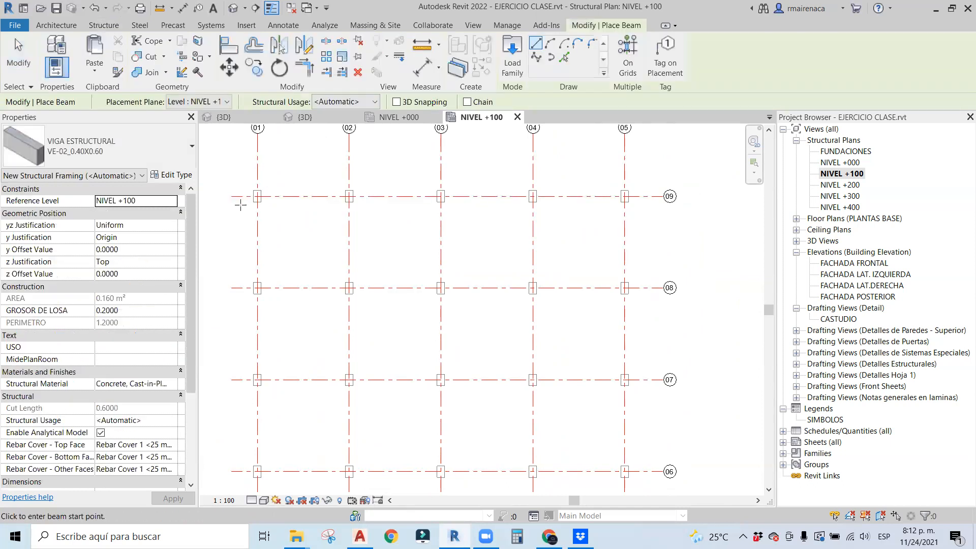
{"action": "left_click", "coordinate": [255, 197]}
{"action": "scroll", "coordinate": [263, 196], "scroll_direction": "up", "scroll_amount": 3}
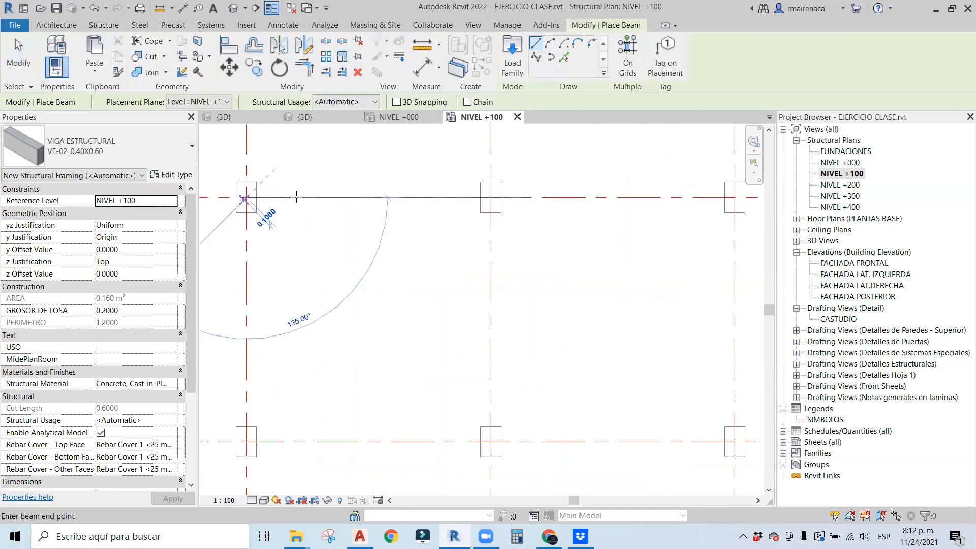
{"action": "left_click", "coordinate": [490, 198]}
{"action": "key", "text": "Escape"}
Select the single-bay beam and examine how it meets the columns in plan and in the 3D view.
{"action": "left_click", "coordinate": [448, 199]}
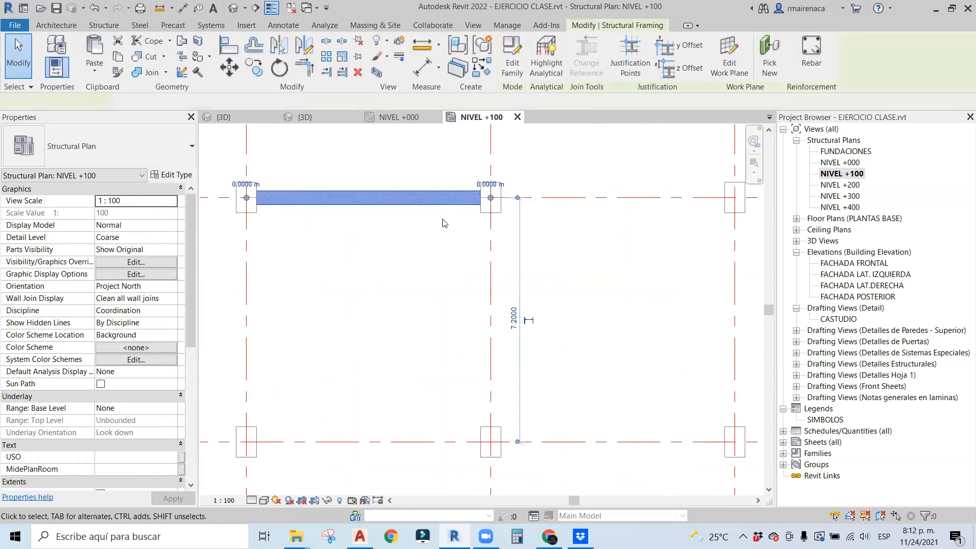
{"action": "left_click", "coordinate": [313, 197]}
{"action": "scroll", "coordinate": [245, 198], "scroll_direction": "up", "scroll_amount": 4}
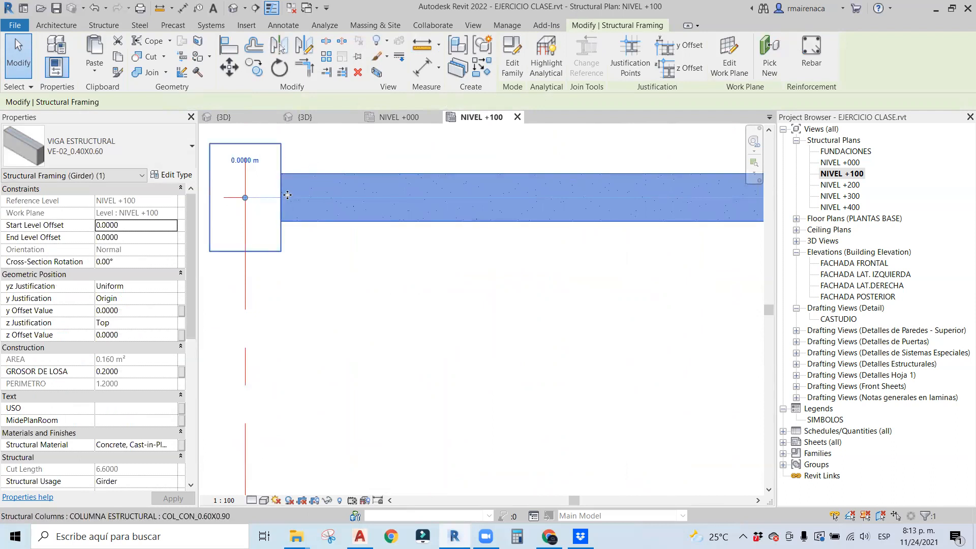
{"action": "left_click", "coordinate": [233, 8]}
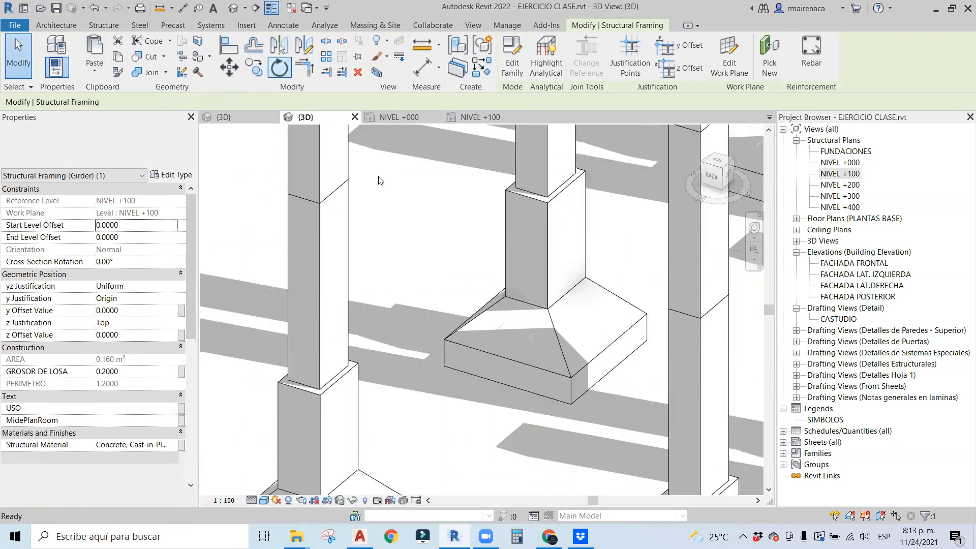
{"action": "left_click", "coordinate": [466, 297]}
{"action": "scroll", "coordinate": [466, 281], "scroll_direction": "down", "scroll_amount": 1}
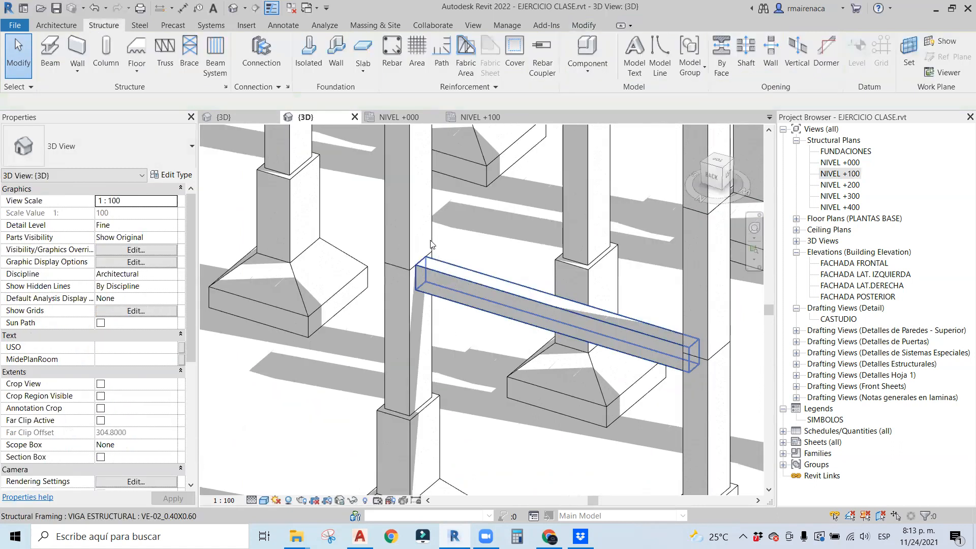
{"action": "left_click", "coordinate": [475, 117]}
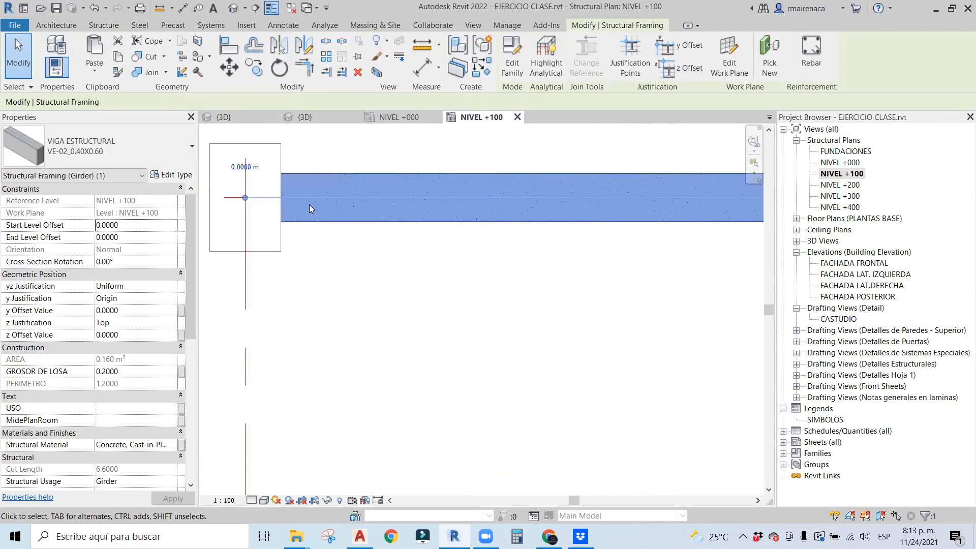
{"action": "scroll", "coordinate": [249, 199], "scroll_direction": "down", "scroll_amount": 3}
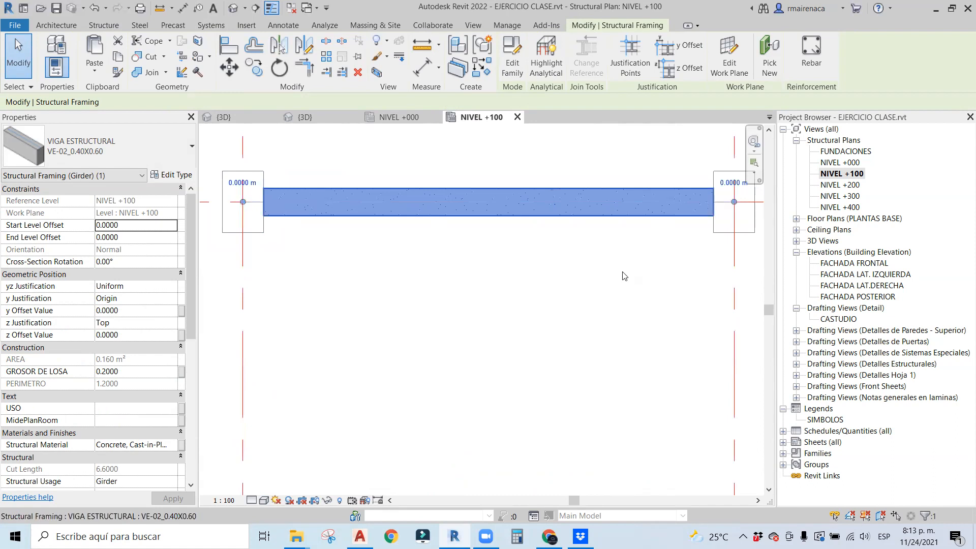
{"action": "scroll", "coordinate": [285, 238], "scroll_direction": "down", "scroll_amount": 3}
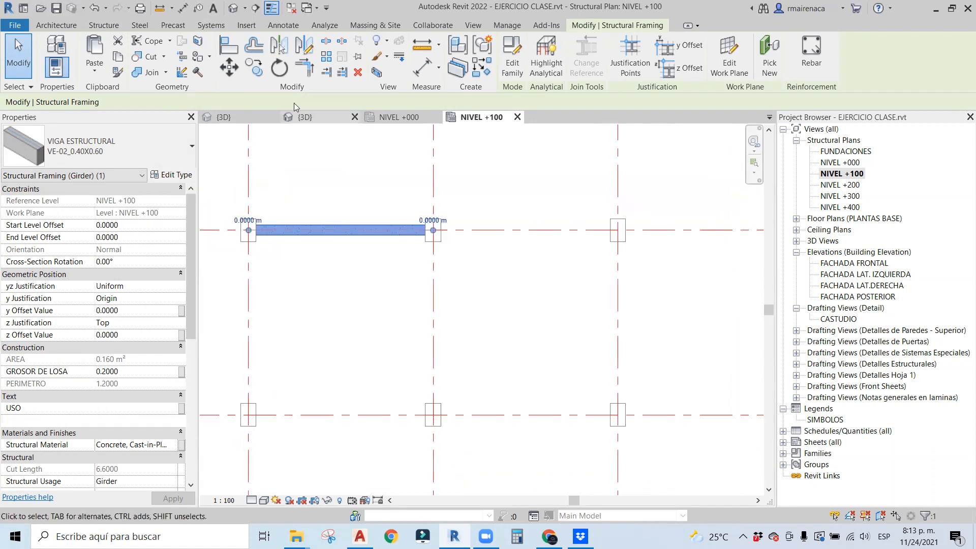
{"action": "left_click", "coordinate": [255, 67]}
{"action": "left_click", "coordinate": [250, 173]}
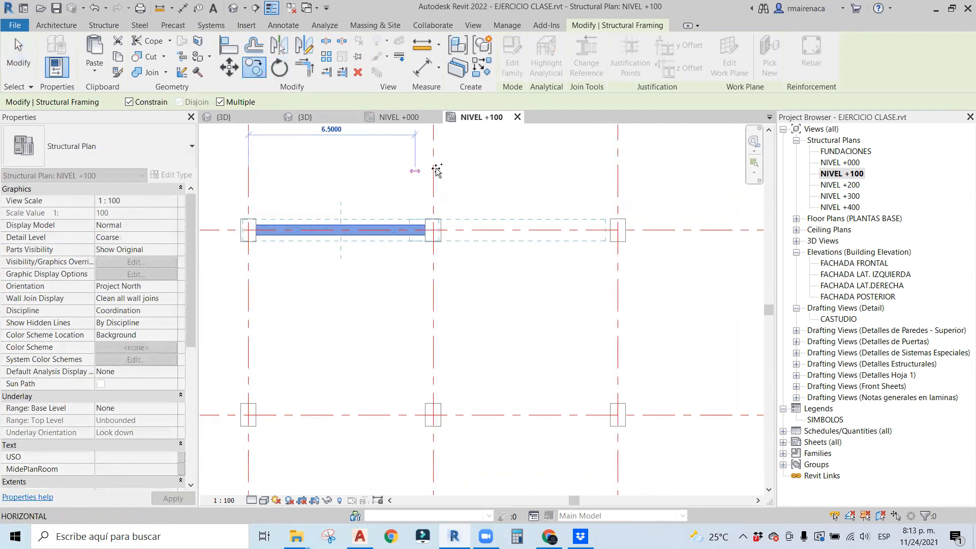
{"action": "key", "text": "Escape"}
{"action": "key", "text": "Escape"}
Delete the single-bay beam between grids 01 and 02 on grid 09.
{"action": "left_click", "coordinate": [383, 228]}
{"action": "key", "text": "Delete"}
{"action": "middle_click_drag", "start_coordinate": [359, 162], "coordinate": [357, 193]}
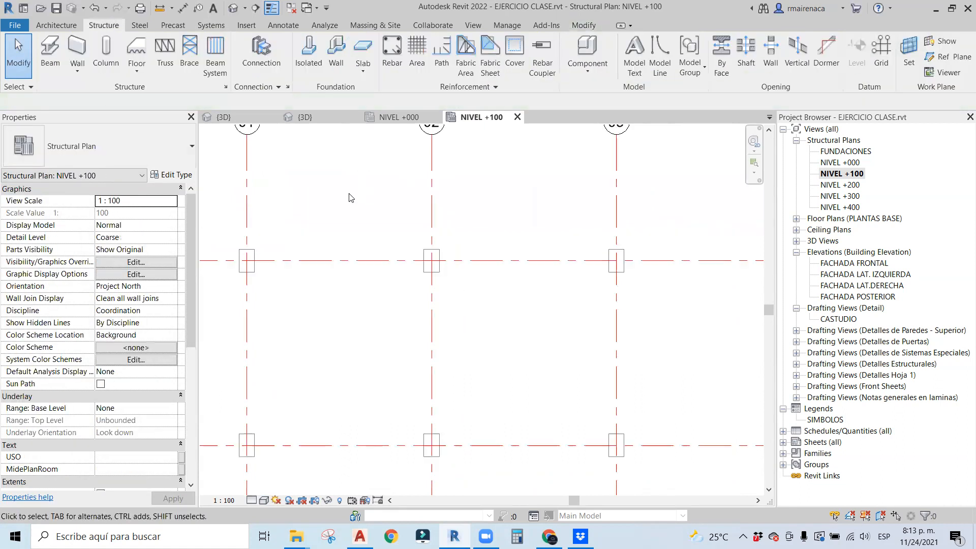
Place VE-02_0.40X0.60 beams on the NIVEL +100 plan along grids 09 and 01 using the On Grids option.
{"action": "left_click", "coordinate": [51, 51]}
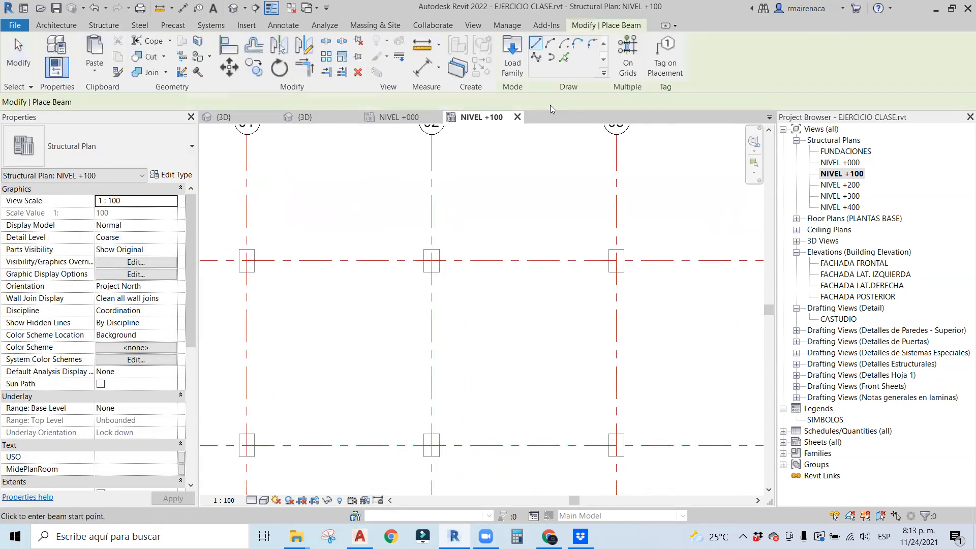
{"action": "left_click", "coordinate": [626, 52]}
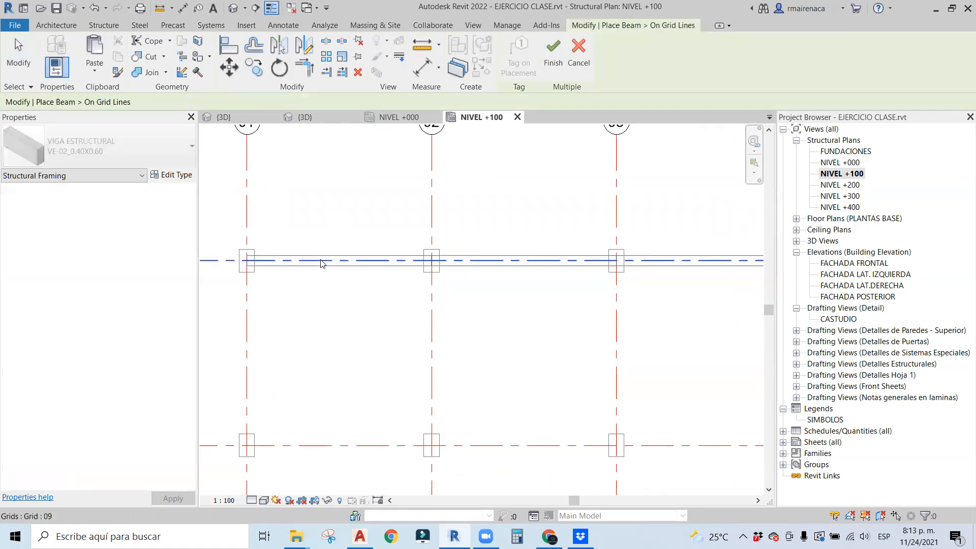
{"action": "scroll", "coordinate": [323, 260], "scroll_direction": "down", "scroll_amount": 3}
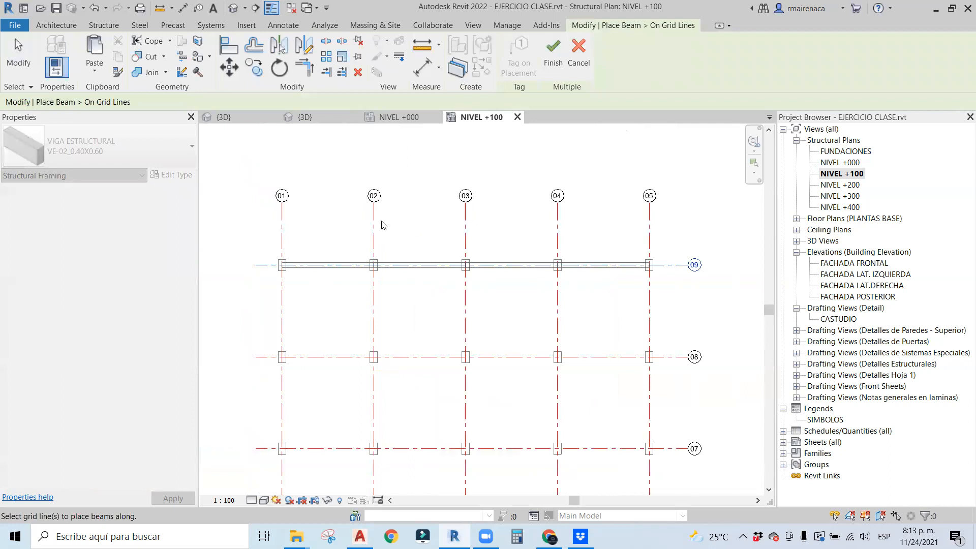
{"action": "middle_click_drag", "start_coordinate": [399, 235], "coordinate": [431, 172]}
{"action": "left_click", "coordinate": [313, 239], "text": "ctrl"}
{"action": "left_click", "coordinate": [552, 53]}
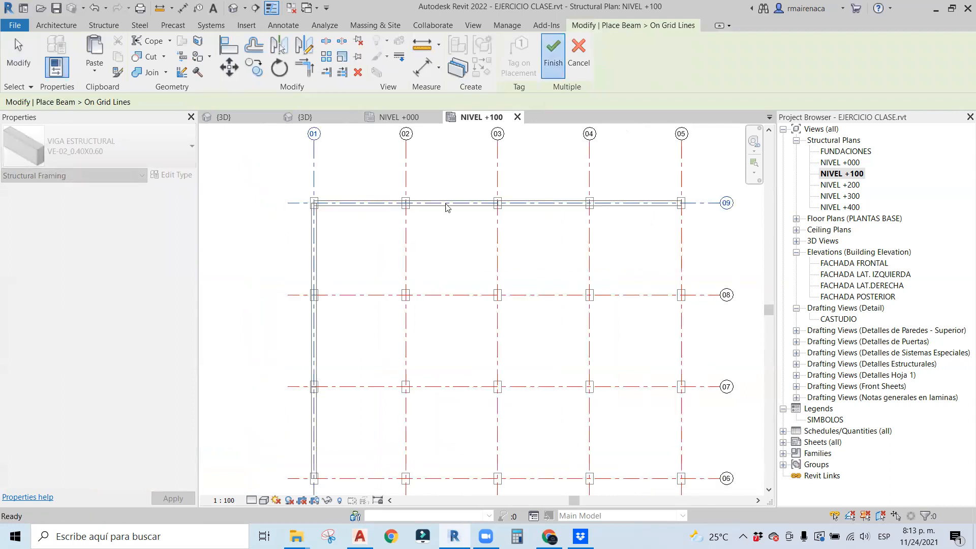
Select individual beam spans on grid 09 and examine how they are divided at the columns.
{"action": "left_click", "coordinate": [370, 209]}
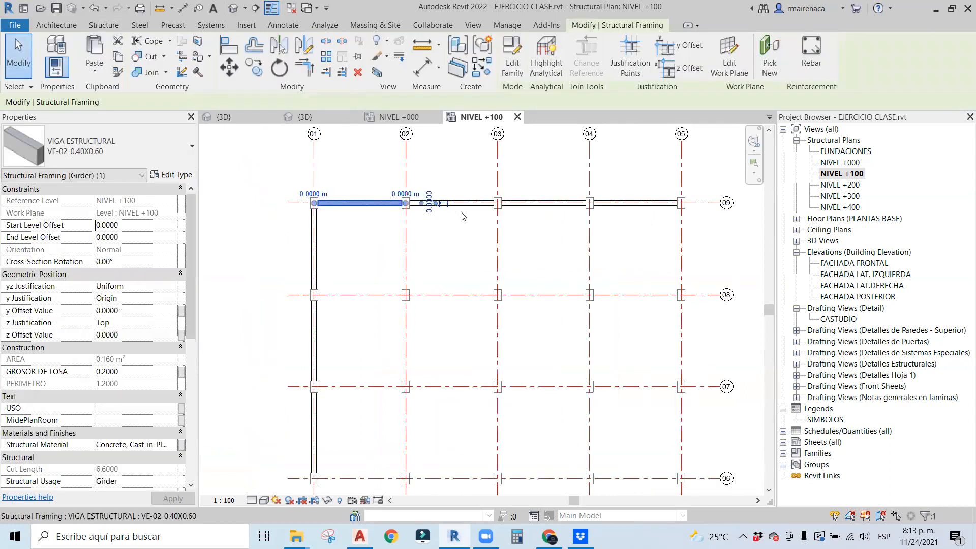
{"action": "left_click", "coordinate": [464, 212]}
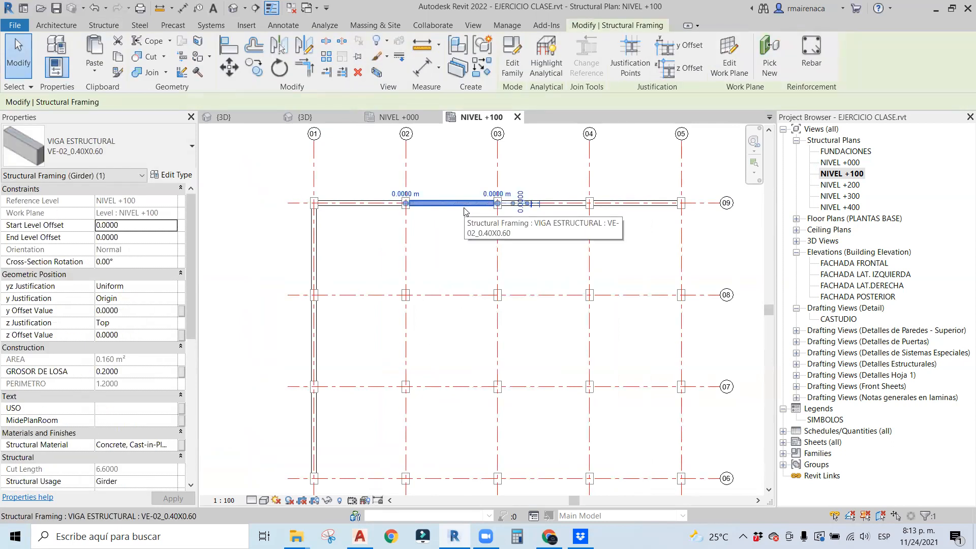
{"action": "scroll", "coordinate": [411, 192], "scroll_direction": "up", "scroll_amount": 3}
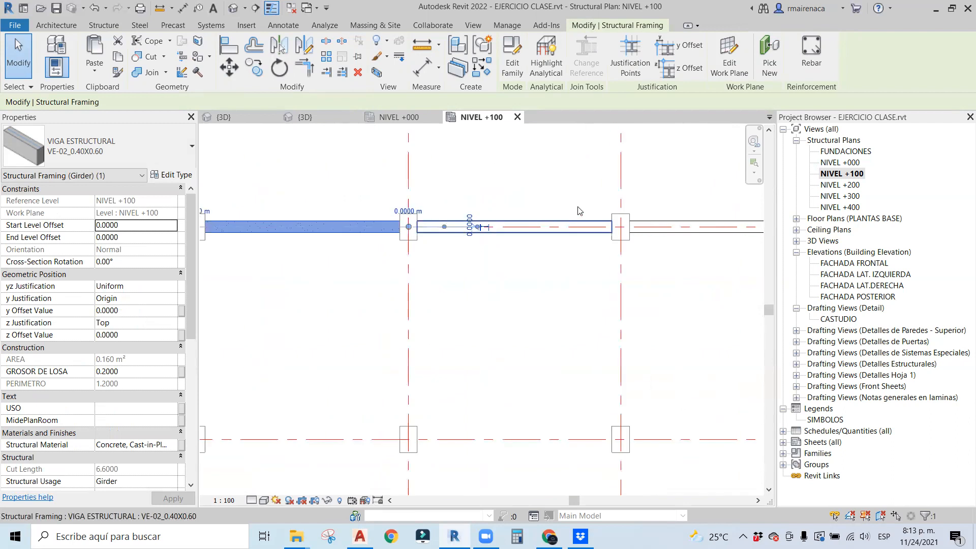
{"action": "middle_click_drag", "start_coordinate": [485, 192], "coordinate": [488, 202]}
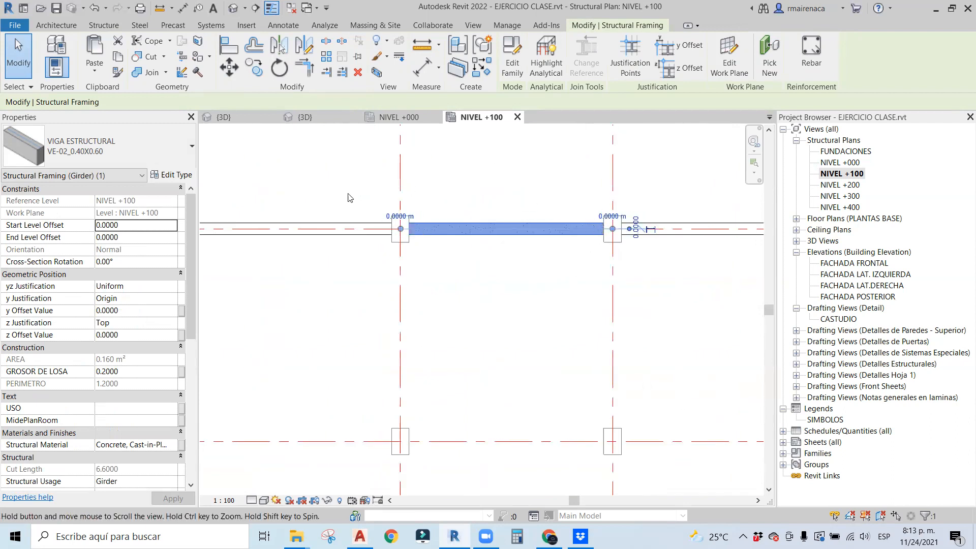
{"action": "scroll", "coordinate": [375, 217], "scroll_direction": "down", "scroll_amount": 4}
{"action": "key", "text": "Escape"}
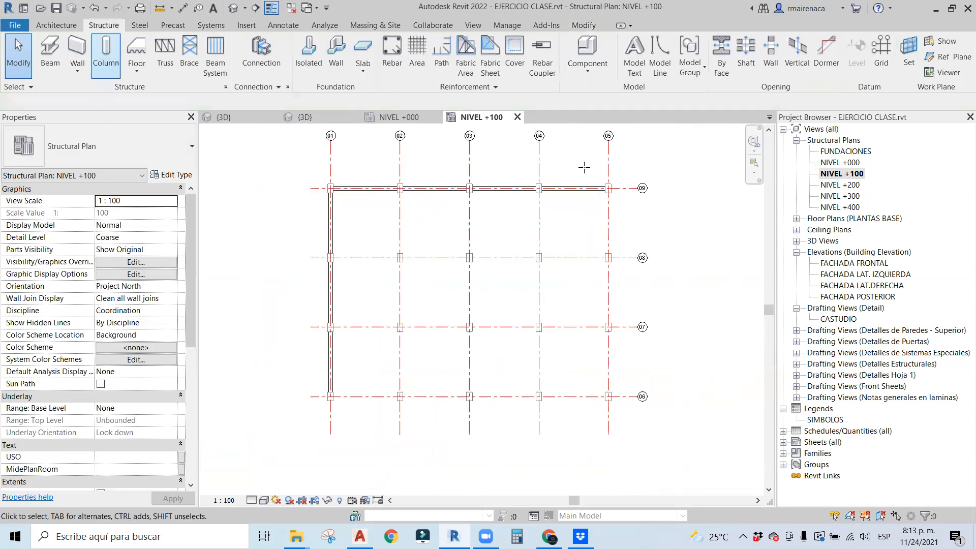
Place VE-02_0.40X0.60 beams along grids 02, 03, 04, 05, 08, 07 and 06 of NIVEL +100.
{"action": "key", "text": "b"}
{"action": "key", "text": "m"}
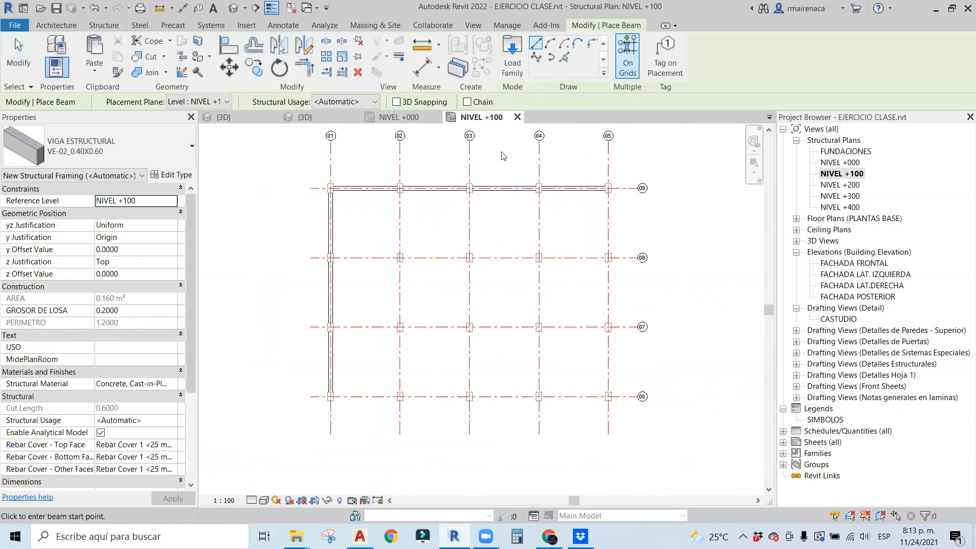
{"action": "left_click", "coordinate": [398, 207]}
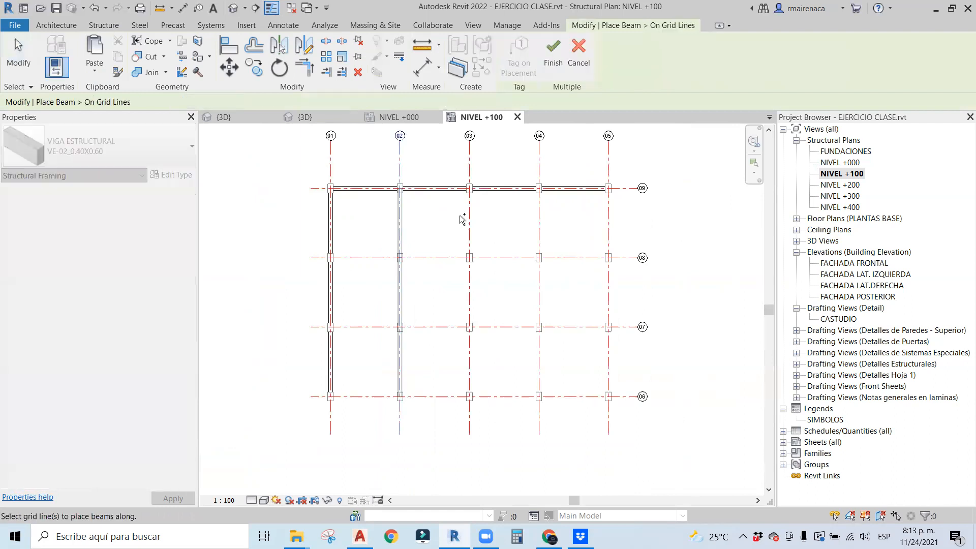
{"action": "left_click", "coordinate": [468, 213], "text": "ctrl"}
{"action": "left_click", "coordinate": [537, 211], "text": "ctrl"}
{"action": "left_click", "coordinate": [609, 213], "text": "ctrl"}
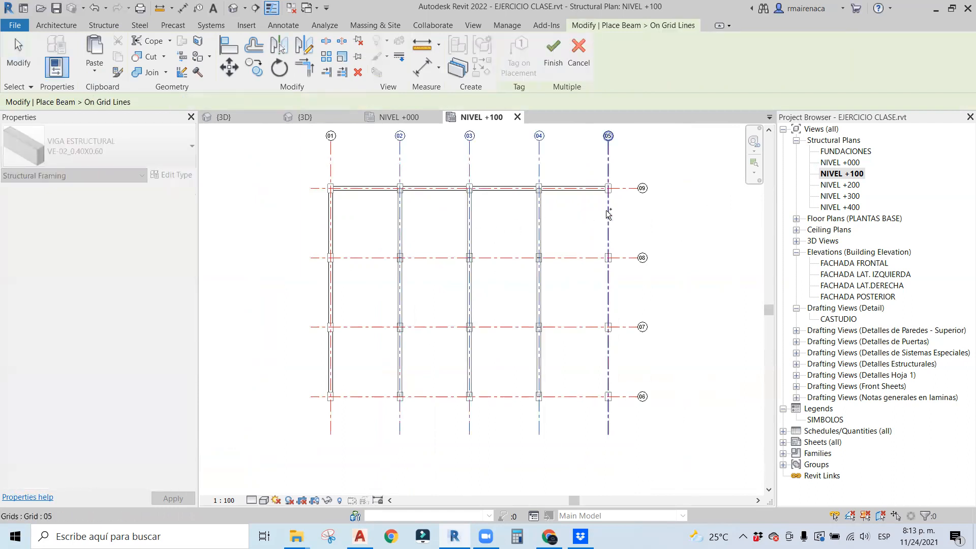
{"action": "left_click", "coordinate": [586, 258], "text": "ctrl"}
{"action": "left_click", "coordinate": [576, 327], "text": "ctrl"}
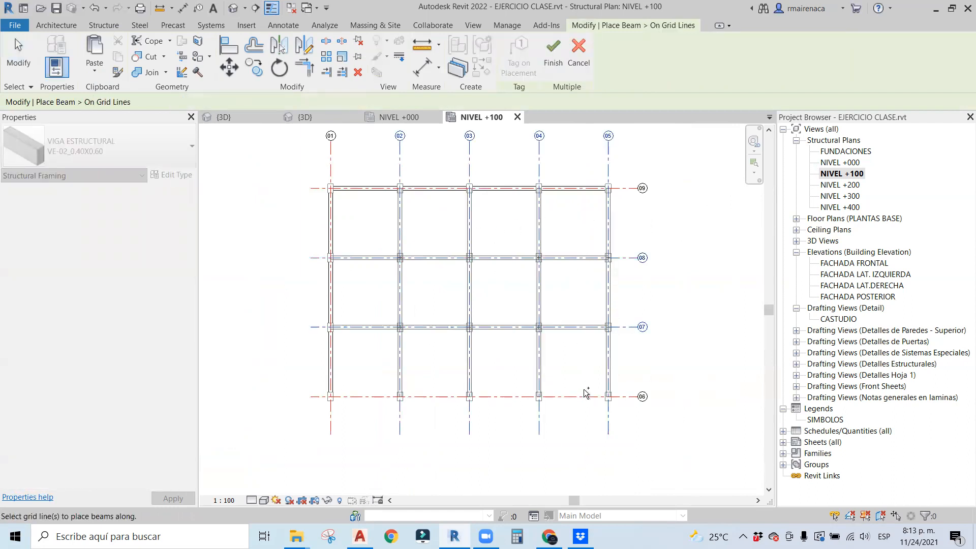
{"action": "left_click", "coordinate": [583, 397], "text": "ctrl"}
{"action": "left_click", "coordinate": [546, 51]}
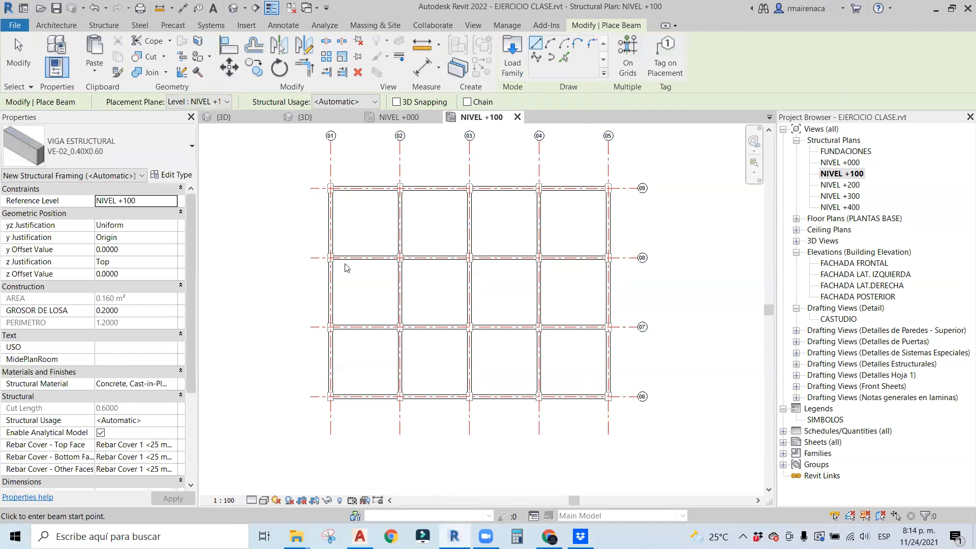
{"action": "key", "text": "Escape"}
{"action": "key", "text": "Escape"}
Copy all the NIVEL +100 beams in the 3D view and paste them aligned to NIVEL +200.
{"action": "scroll", "coordinate": [420, 243], "scroll_direction": "up", "scroll_amount": 2}
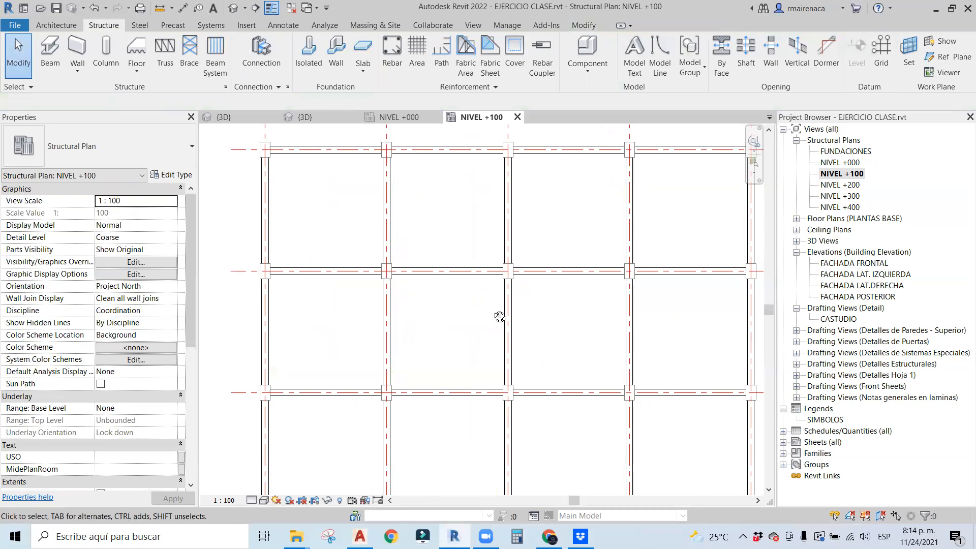
{"action": "middle_click_drag", "start_coordinate": [436, 328], "coordinate": [597, 321], "text": "shift"}
{"action": "left_click_drag", "start_coordinate": [218, 283], "coordinate": [584, 348]}
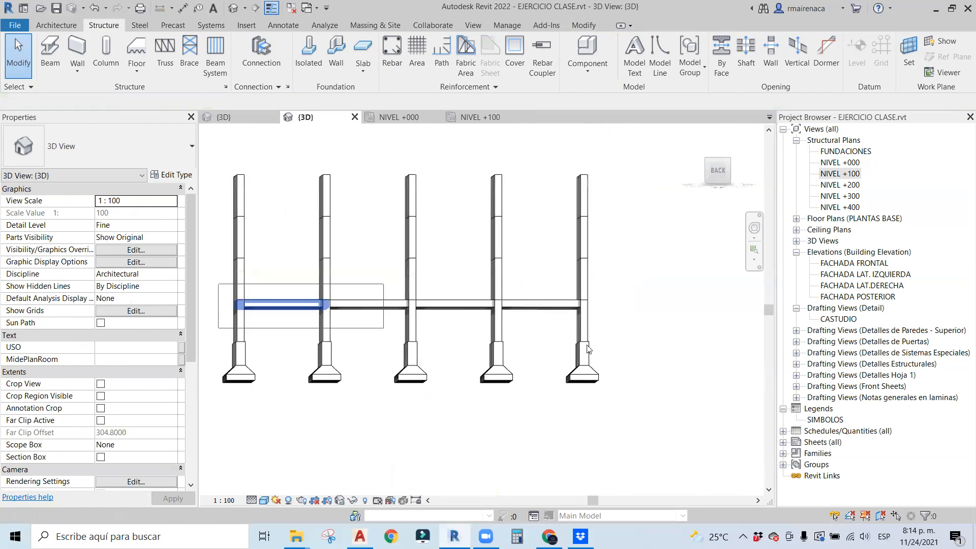
{"action": "middle_click_drag", "start_coordinate": [545, 402], "coordinate": [582, 372], "text": "shift"}
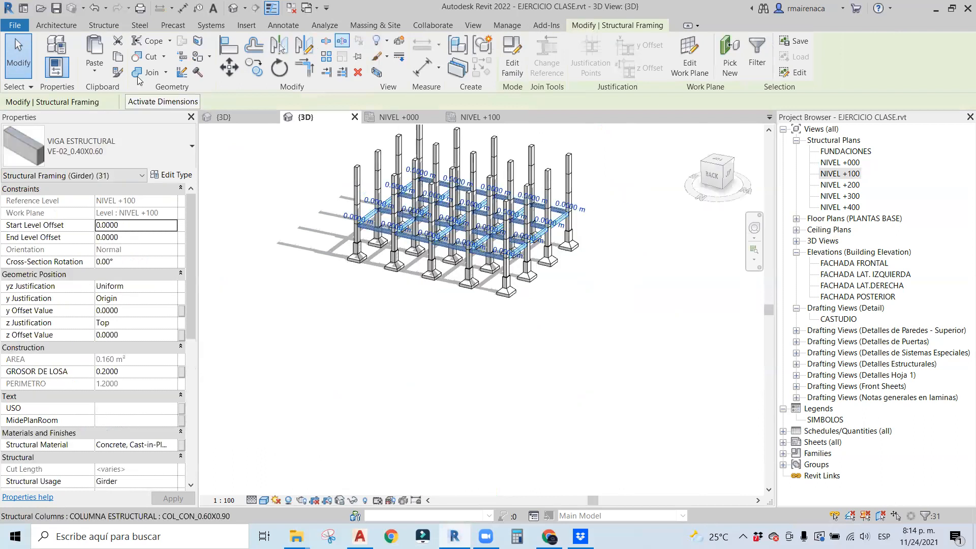
{"action": "left_click", "coordinate": [94, 69]}
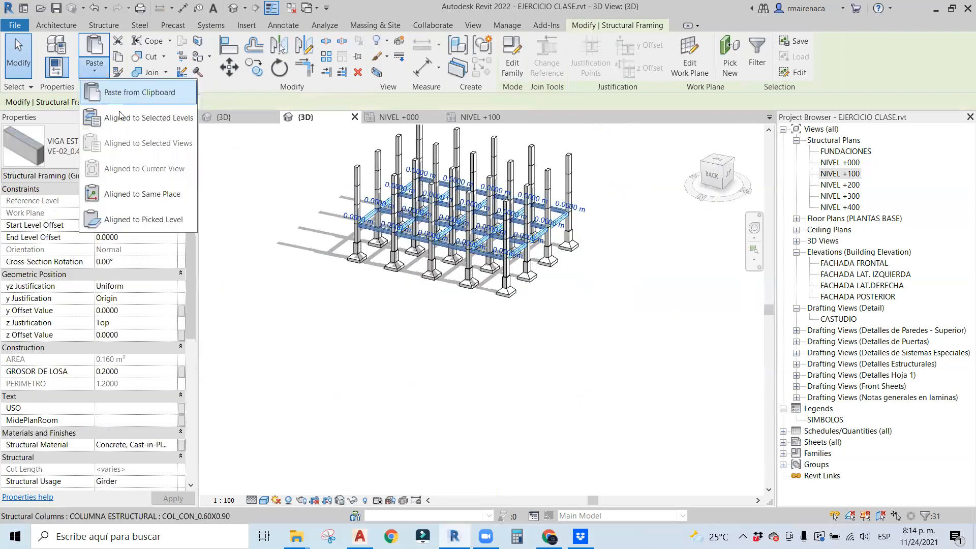
{"action": "left_click", "coordinate": [144, 120]}
{"action": "left_click", "coordinate": [582, 198]}
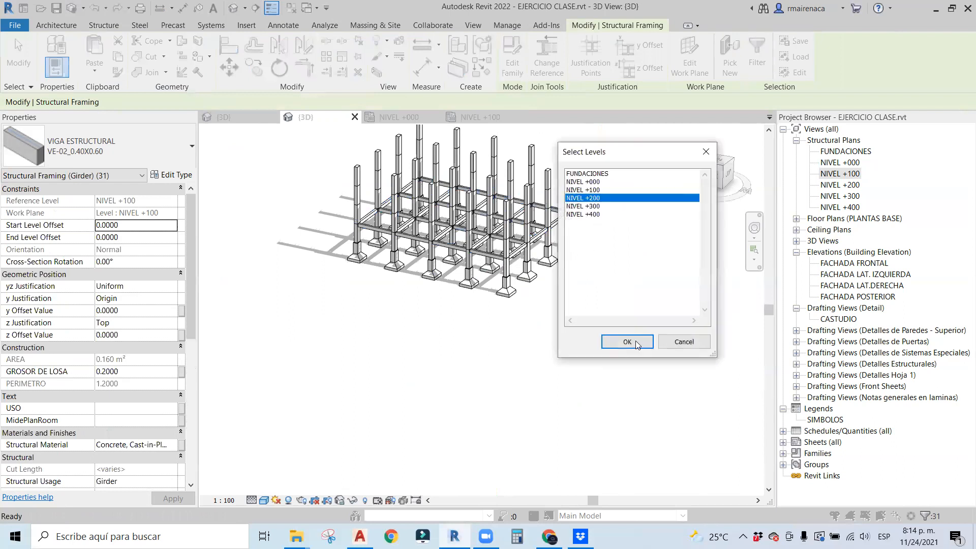
{"action": "left_click", "coordinate": [627, 341]}
Paste the copied beams aligned to NIVEL +300 and NIVEL +400, and clear the selection.
{"action": "scroll", "coordinate": [553, 237], "scroll_direction": "up", "scroll_amount": 3}
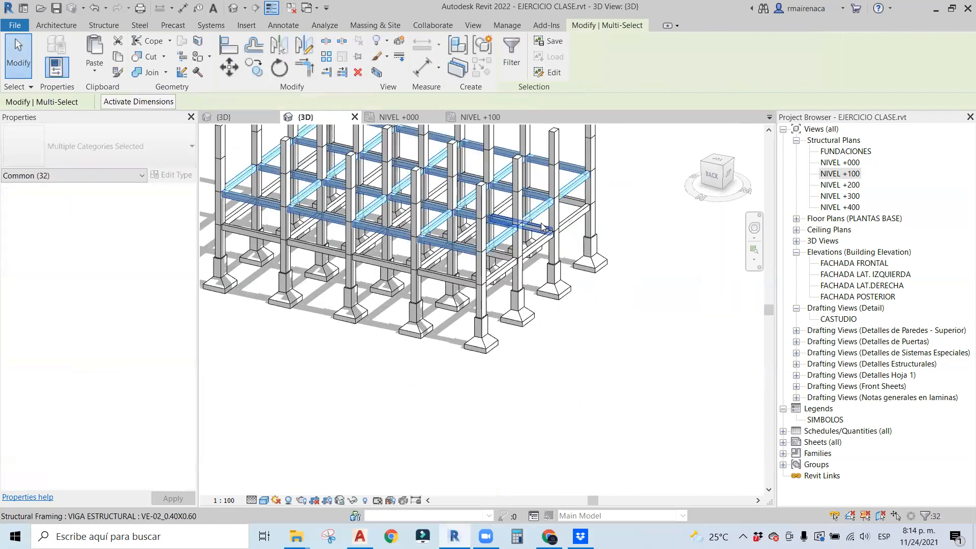
{"action": "left_click", "coordinate": [94, 72]}
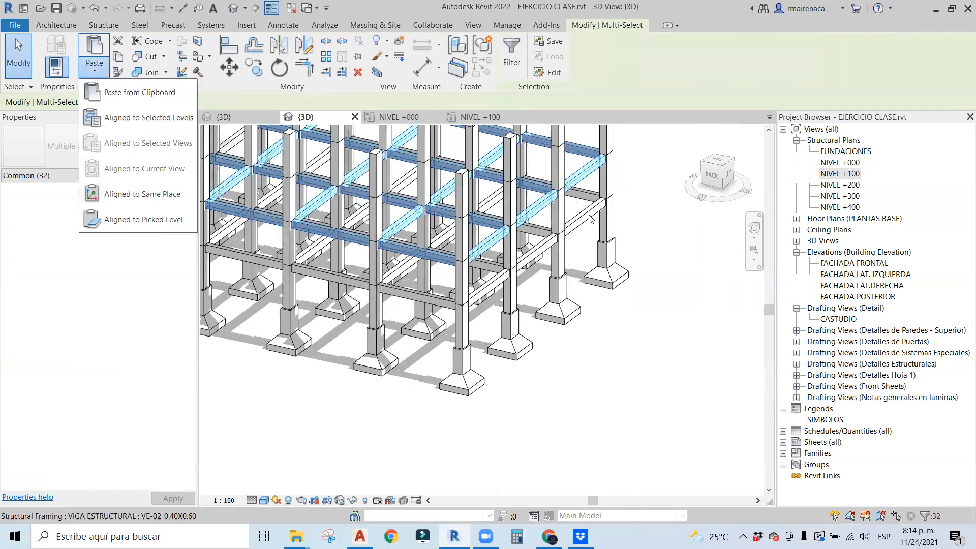
{"action": "left_click", "coordinate": [623, 345]}
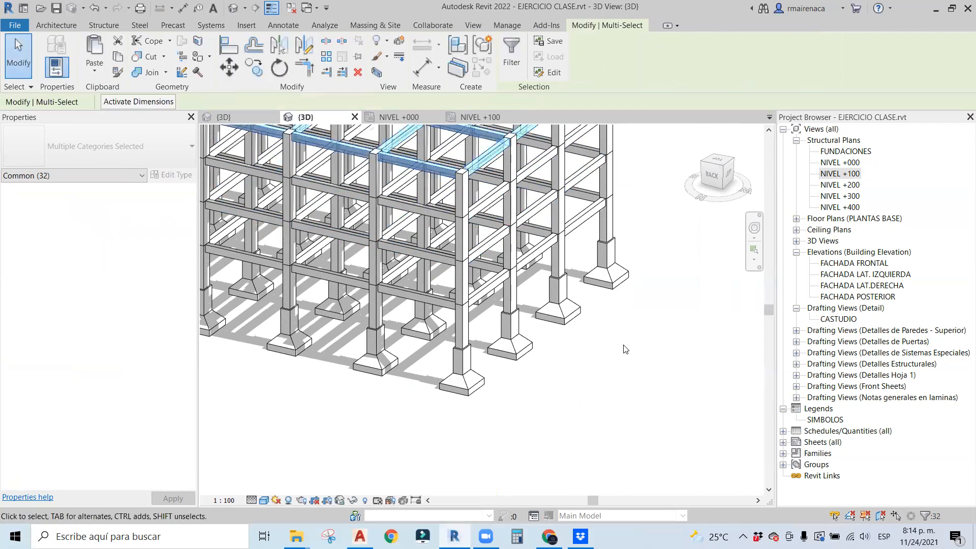
{"action": "left_click", "coordinate": [625, 349]}
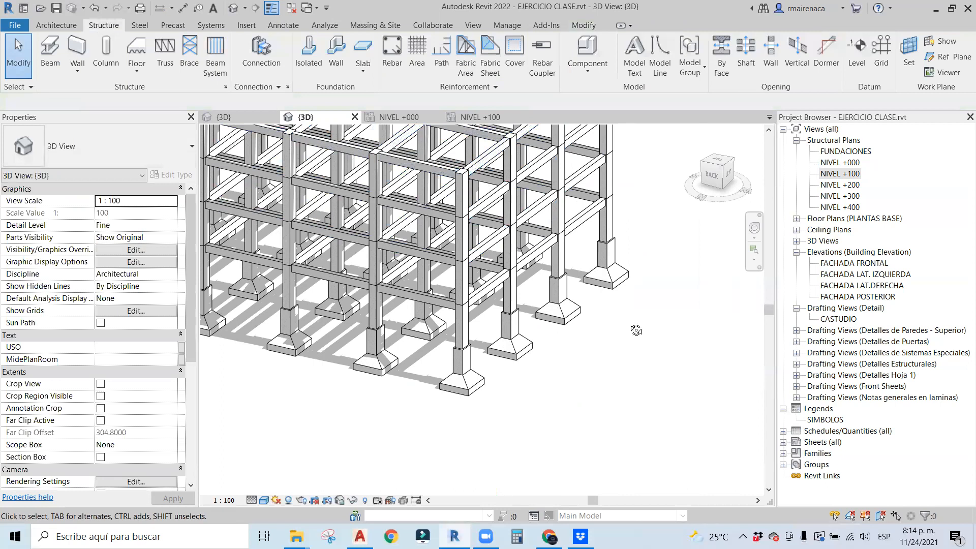
Inspect the beam frame in 3D from several sides and select a P_CON_0.80X1.20 pedestal above its footing.
{"action": "middle_click_drag", "start_coordinate": [538, 342], "coordinate": [327, 344], "text": "shift"}
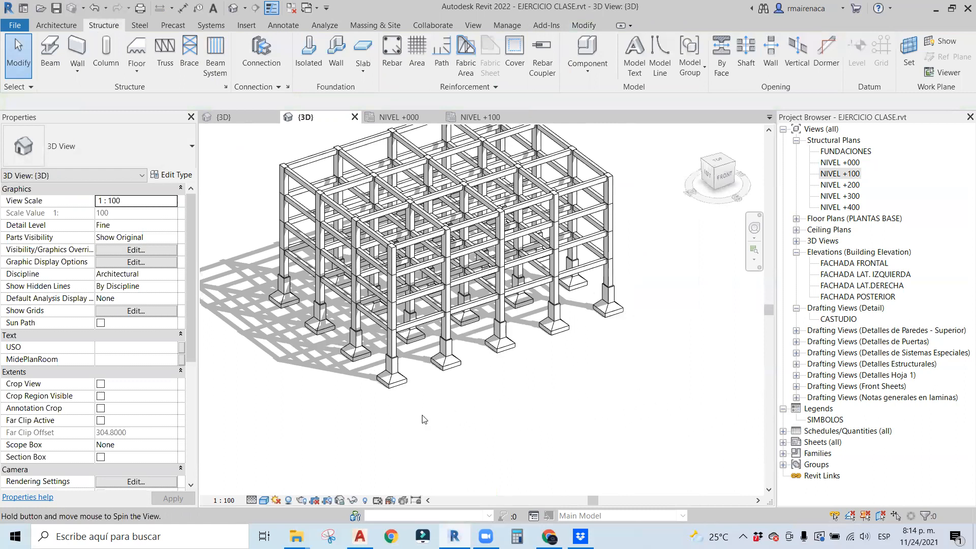
{"action": "middle_click_drag", "start_coordinate": [420, 411], "coordinate": [420, 412], "text": "shift"}
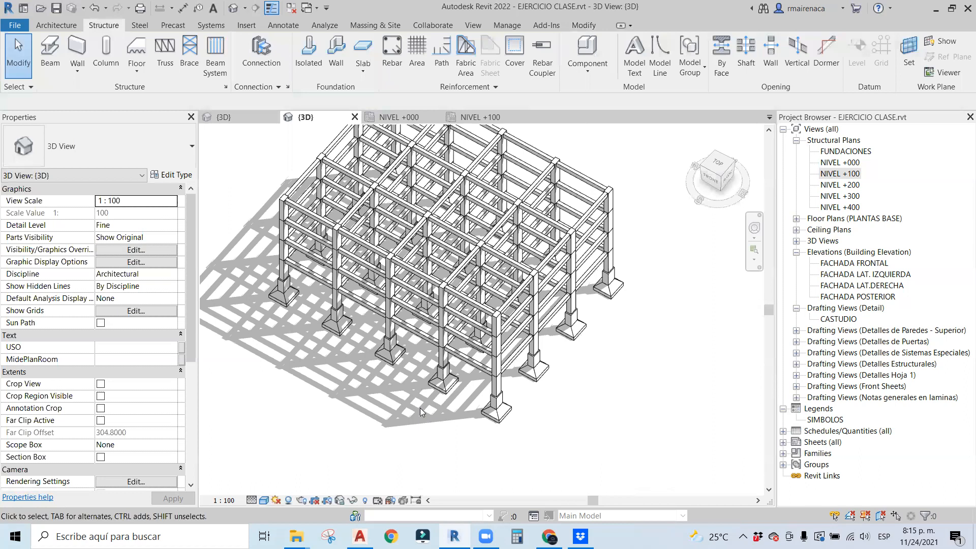
{"action": "middle_click_drag", "start_coordinate": [385, 447], "coordinate": [442, 402], "text": "shift"}
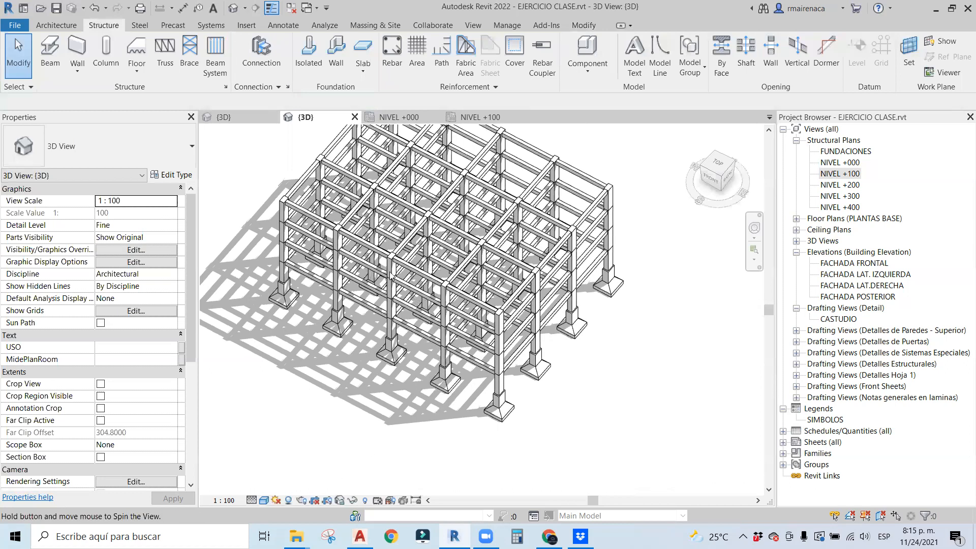
{"action": "scroll", "coordinate": [418, 269], "scroll_direction": "up", "scroll_amount": 5}
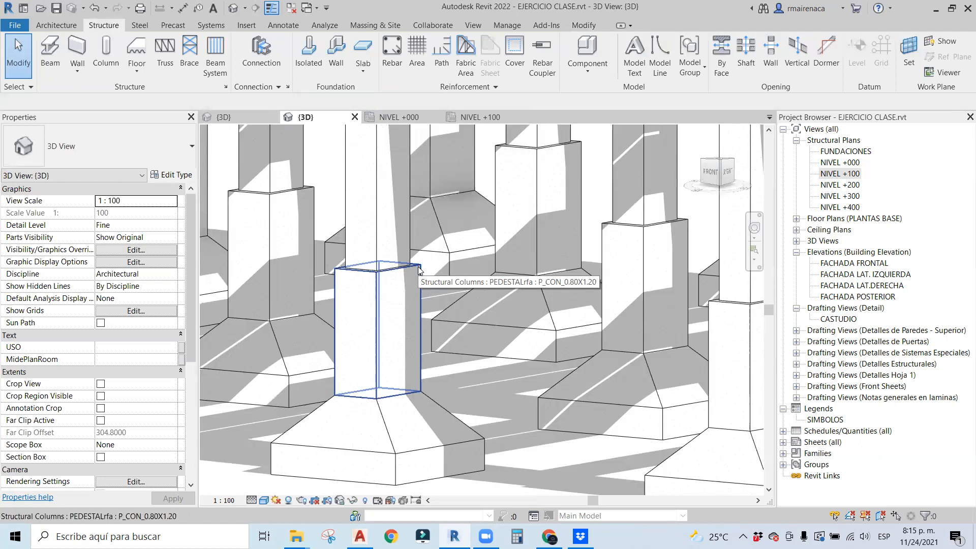
{"action": "left_click", "coordinate": [417, 270]}
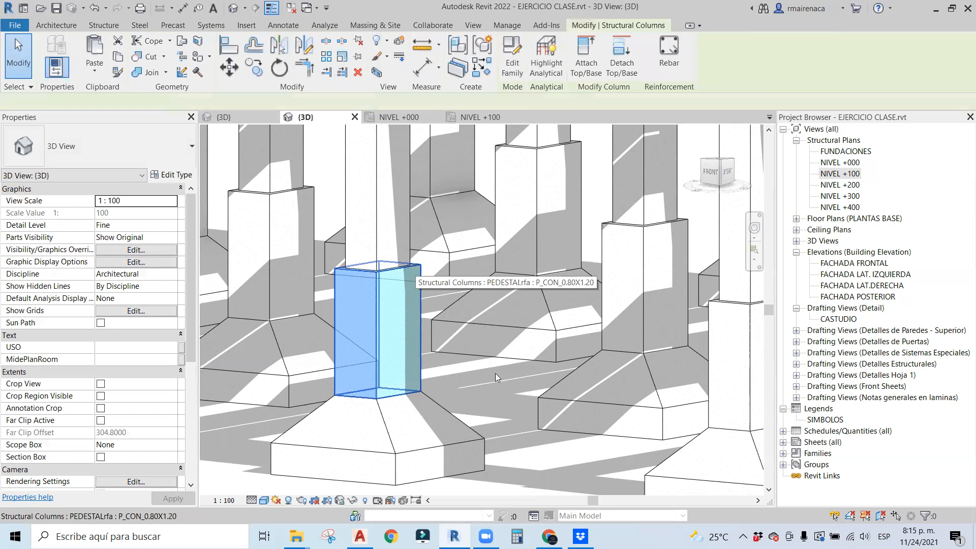
Check the truncated-pyramid footing's spot elevations, calculate 3.25 - 2.75 for its base thickness, and examine the footing's properties.
{"action": "scroll", "coordinate": [467, 386], "scroll_direction": "down", "scroll_amount": 2}
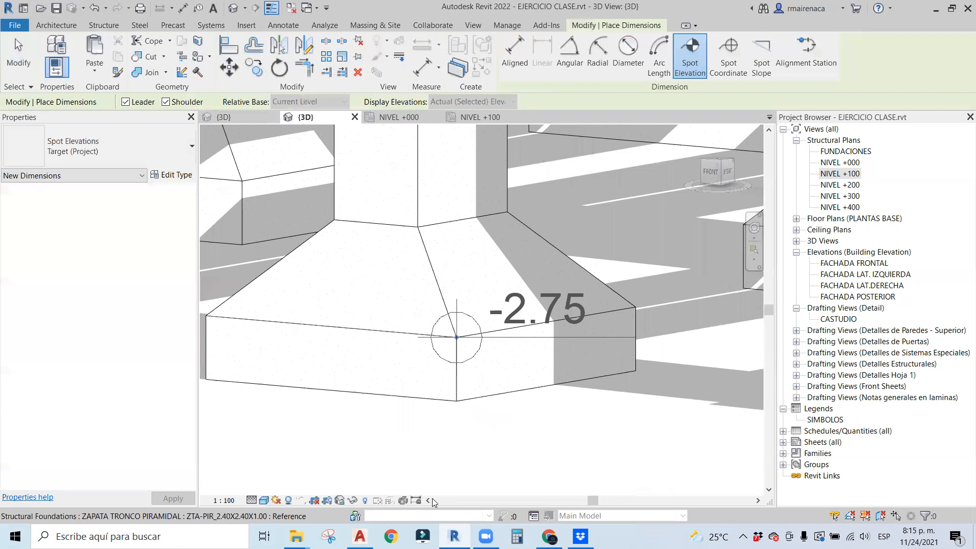
{"action": "left_click", "coordinate": [517, 537]}
{"action": "type", "text": "3.25 - 2.75"}
{"action": "key", "text": "Return"}
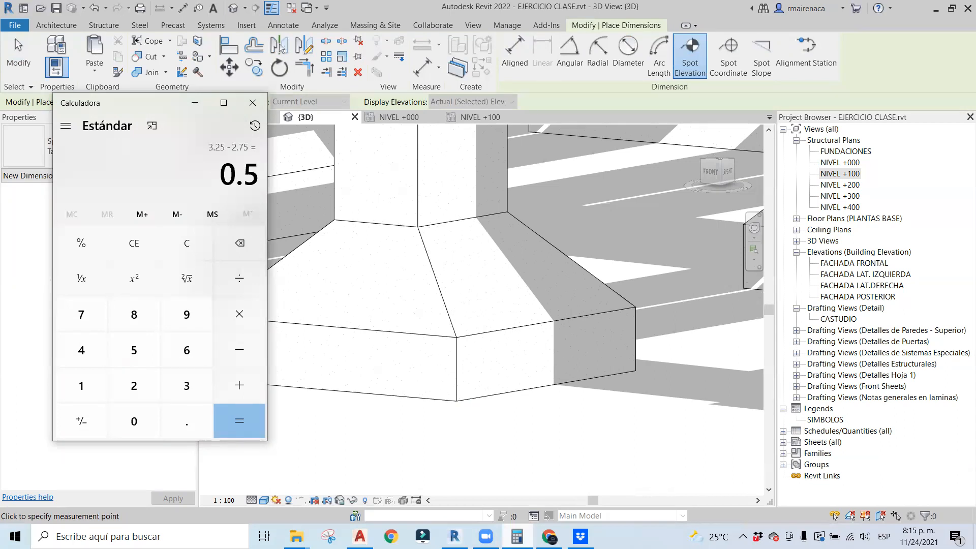
{"action": "key", "text": "Escape"}
{"action": "left_click", "coordinate": [459, 341]}
{"action": "key", "text": "Escape"}
{"action": "key", "text": "Escape"}
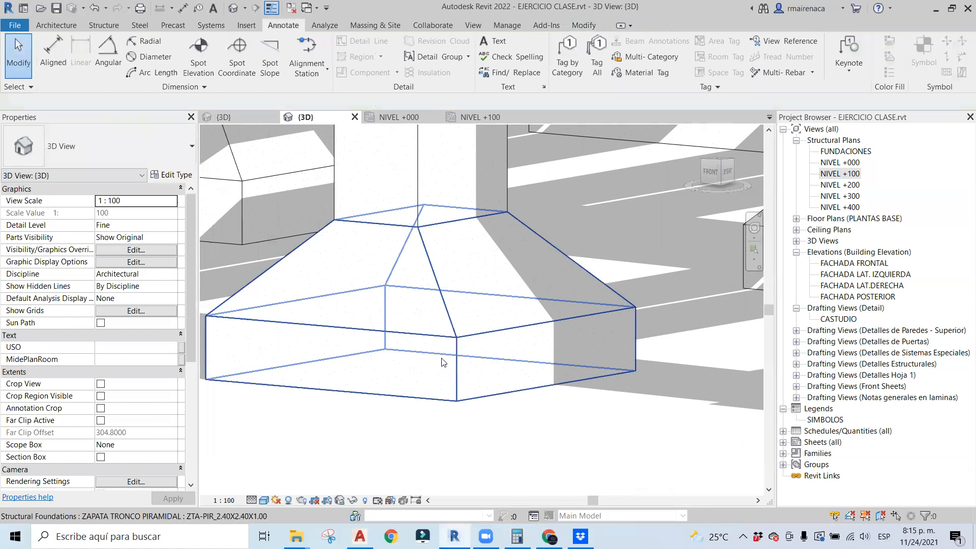
{"action": "left_click", "coordinate": [447, 361]}
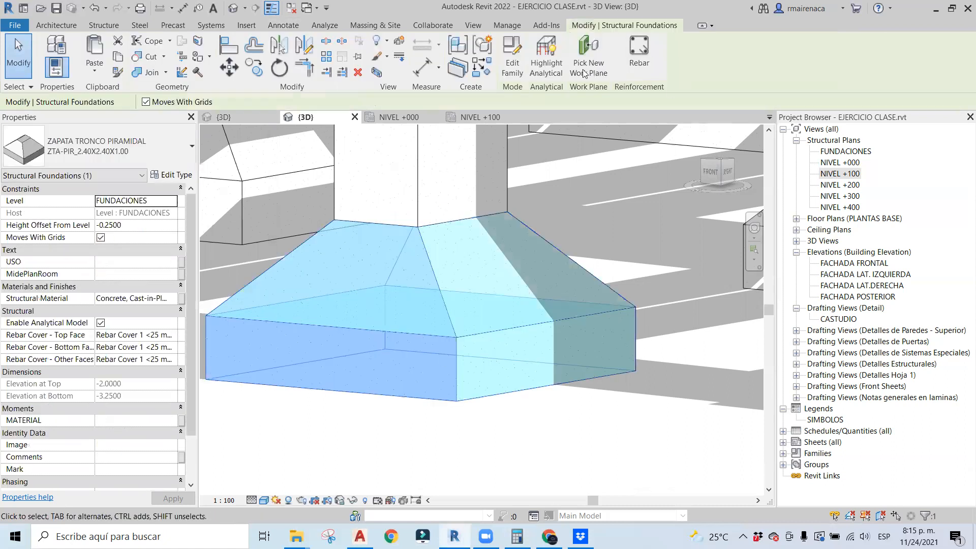
{"action": "key", "text": "Escape"}
Start a beam of type VIGA SISMICA VS-01 in the NIVEL +000 plan and rename the type VS-01_0.50X0.70.
{"action": "scroll", "coordinate": [531, 296], "scroll_direction": "down", "scroll_amount": 5}
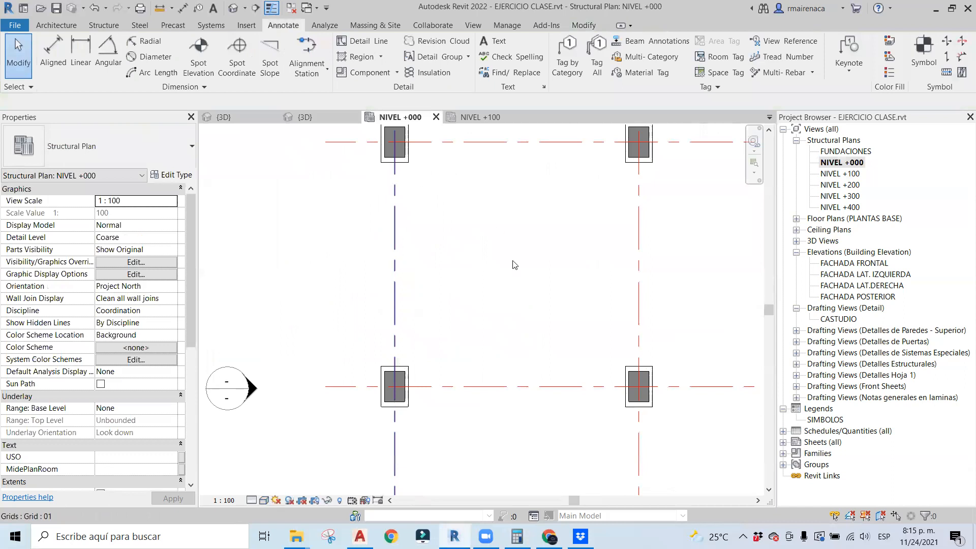
{"action": "left_click", "coordinate": [103, 25]}
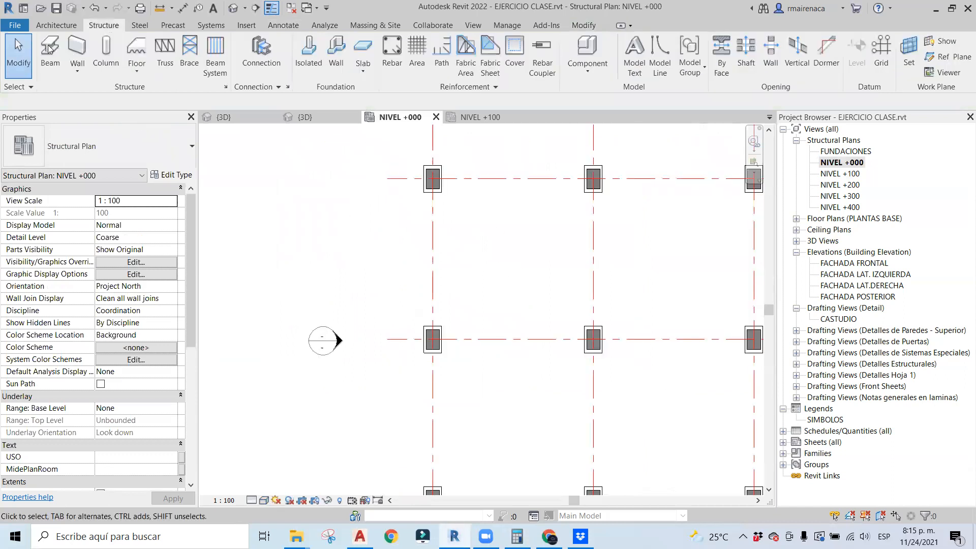
{"action": "left_click", "coordinate": [50, 49]}
{"action": "left_click", "coordinate": [134, 151]}
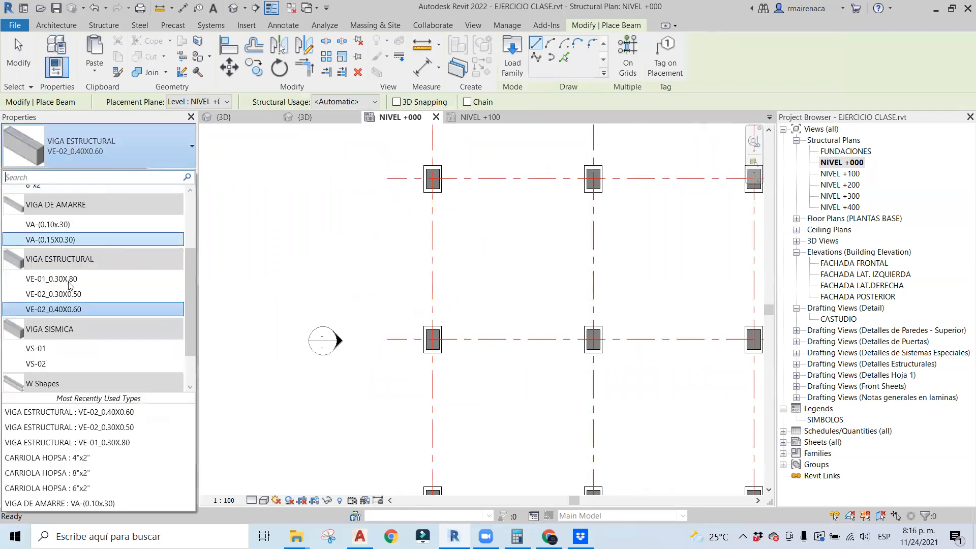
{"action": "left_click", "coordinate": [35, 348]}
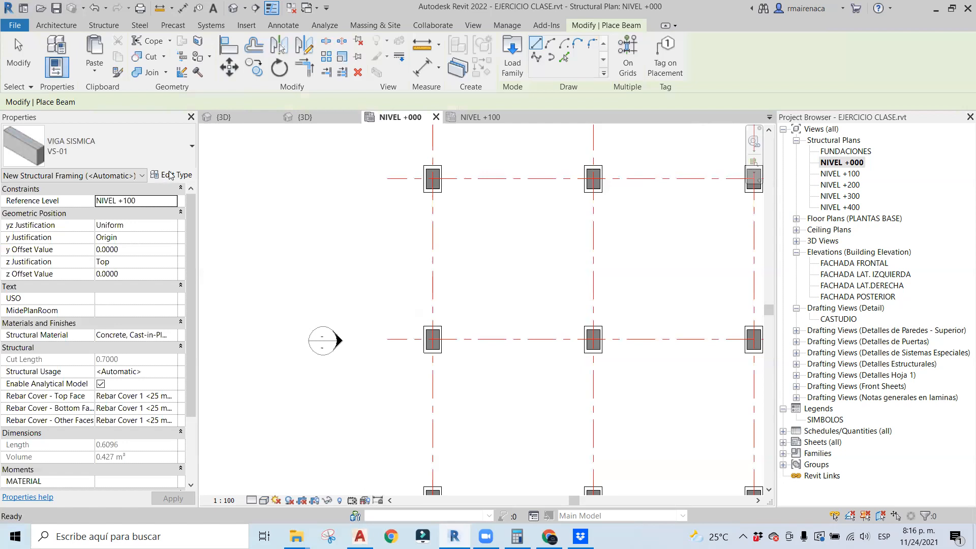
{"action": "left_click", "coordinate": [170, 175]}
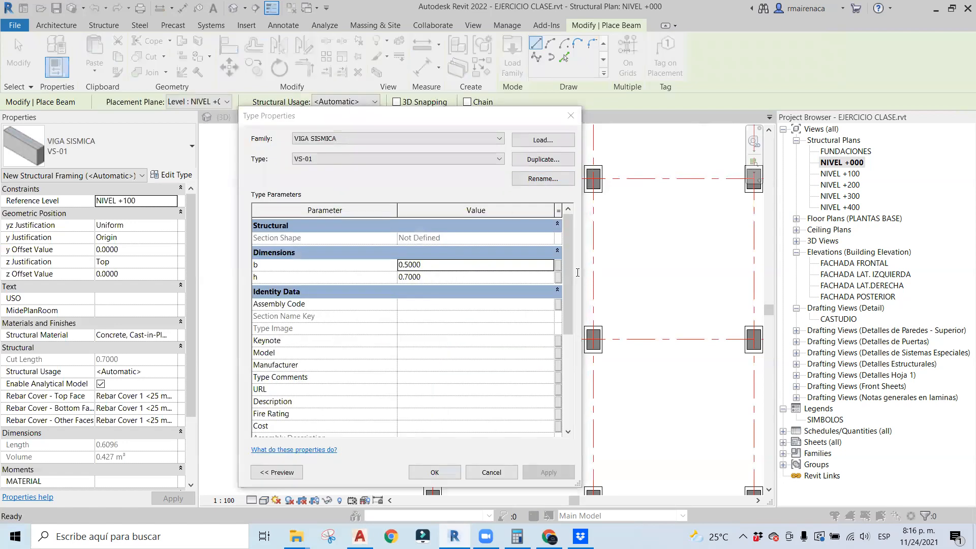
{"action": "left_click", "coordinate": [543, 179]}
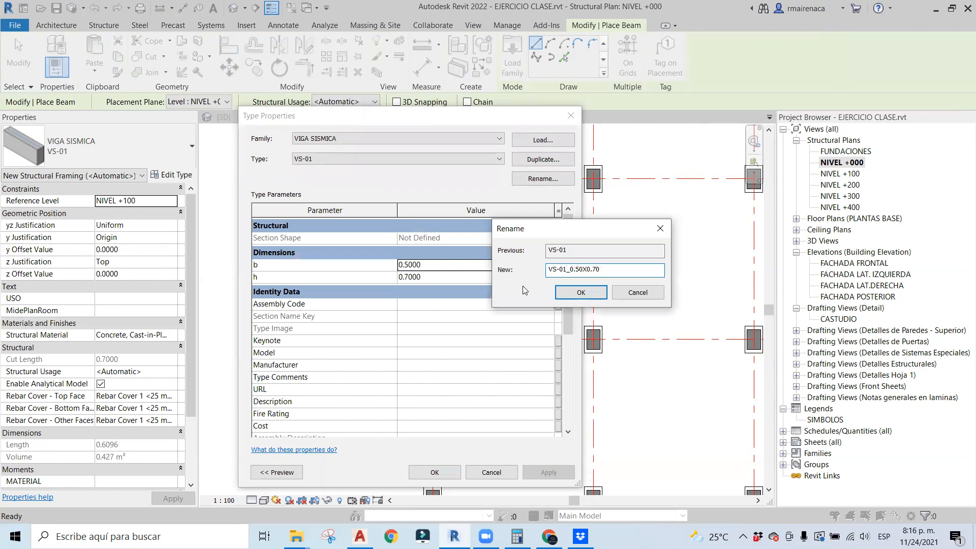
{"action": "left_click", "coordinate": [574, 291]}
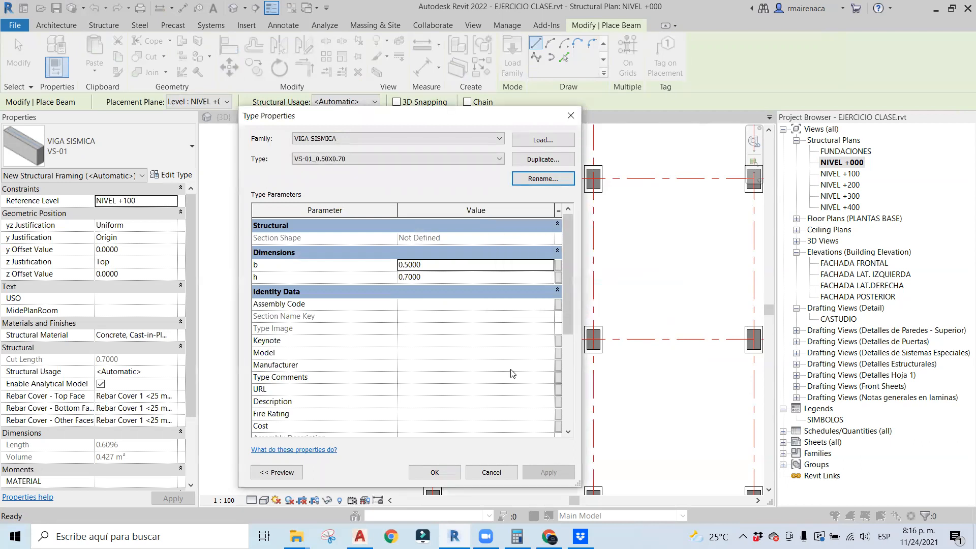
{"action": "left_click", "coordinate": [435, 472]}
Rename the VIGA SISMICA type VS-02 as VS-02_0.50X0.50 and make VS-01_0.50X0.70 the active beam type.
{"action": "left_click", "coordinate": [109, 163]}
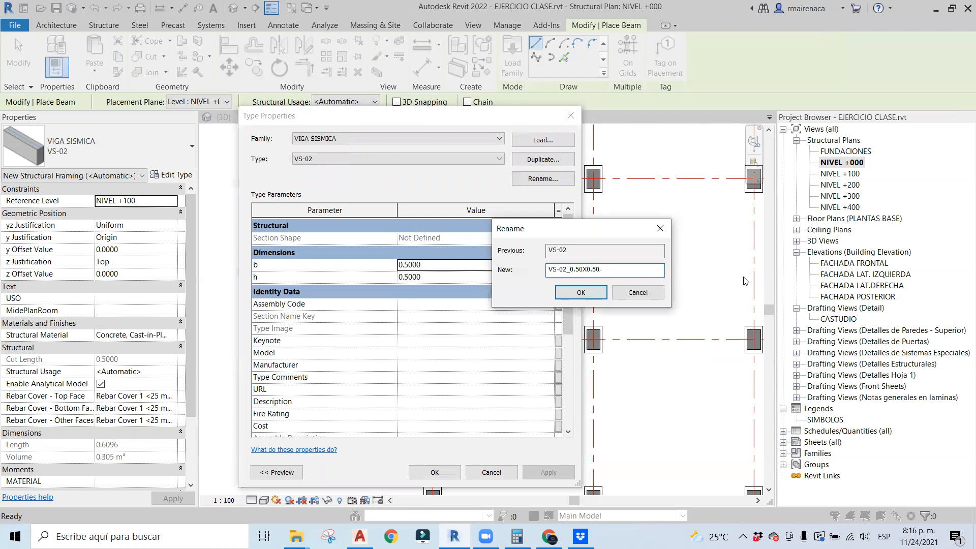
{"action": "left_click", "coordinate": [581, 292]}
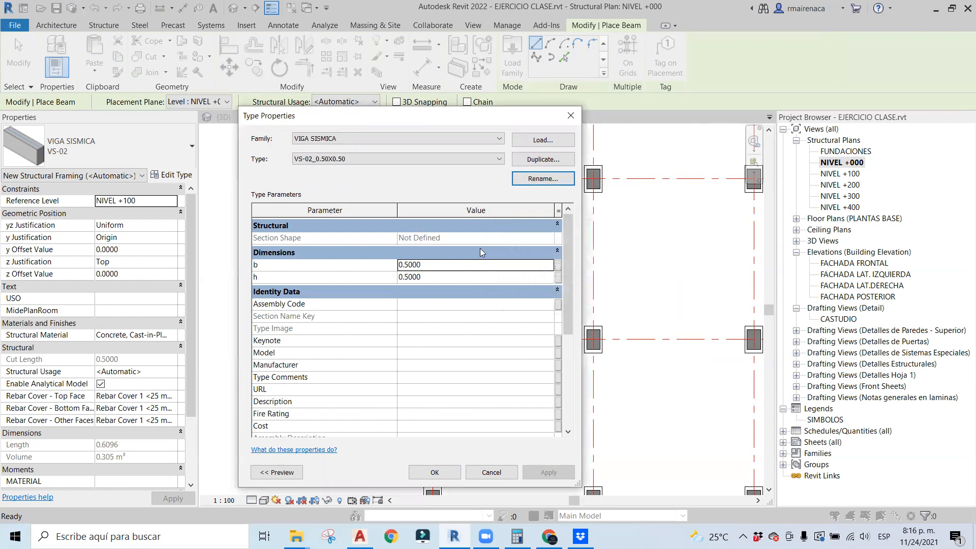
{"action": "left_click", "coordinate": [105, 149]}
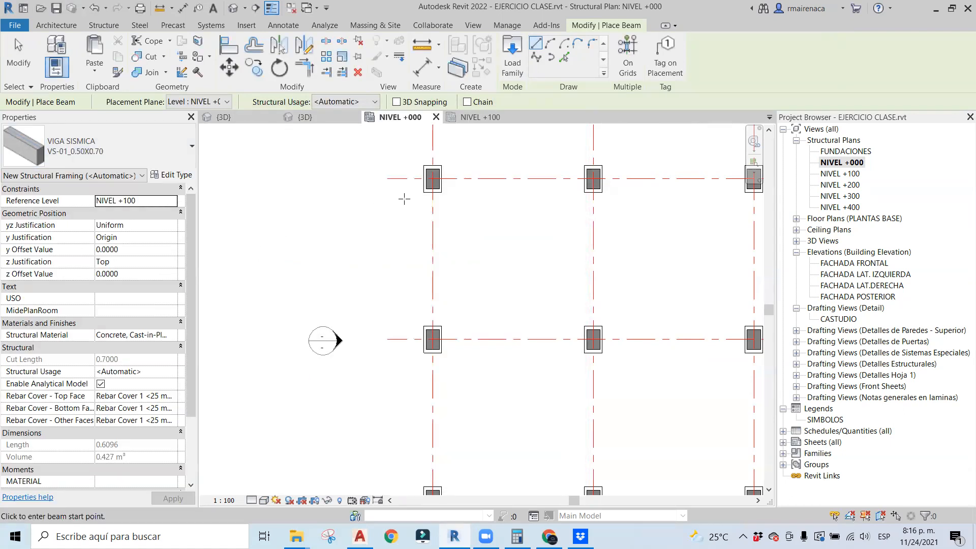
Start placing VS-01_0.50X0.70 beams on grids in NIVEL +000 and select grids 01 to 05.
{"action": "scroll", "coordinate": [425, 201], "scroll_direction": "up", "scroll_amount": 2}
{"action": "scroll", "coordinate": [414, 214], "scroll_direction": "up", "scroll_amount": 2}
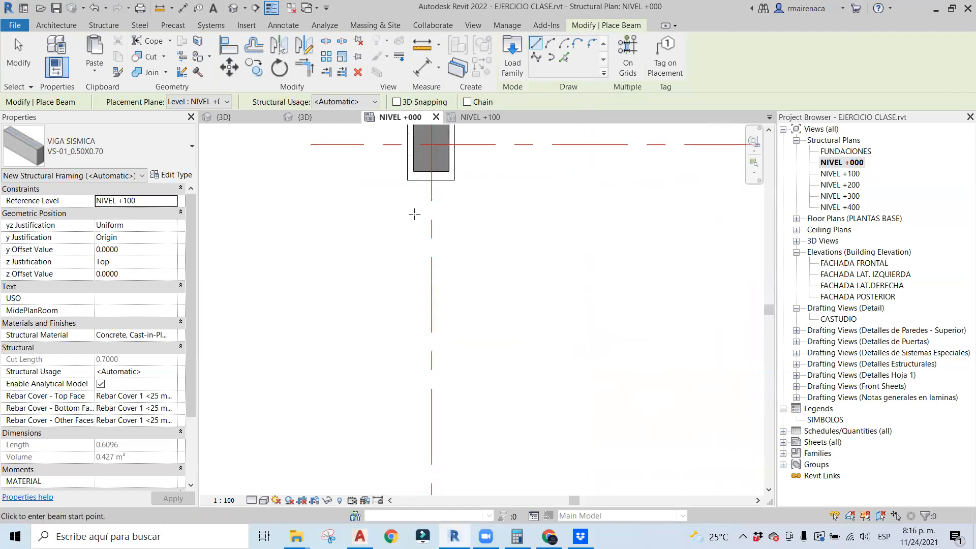
{"action": "scroll", "coordinate": [485, 281], "scroll_direction": "down", "scroll_amount": 1}
{"action": "middle_click_drag", "start_coordinate": [491, 300], "coordinate": [434, 239]}
{"action": "scroll", "coordinate": [447, 182], "scroll_direction": "down", "scroll_amount": 1}
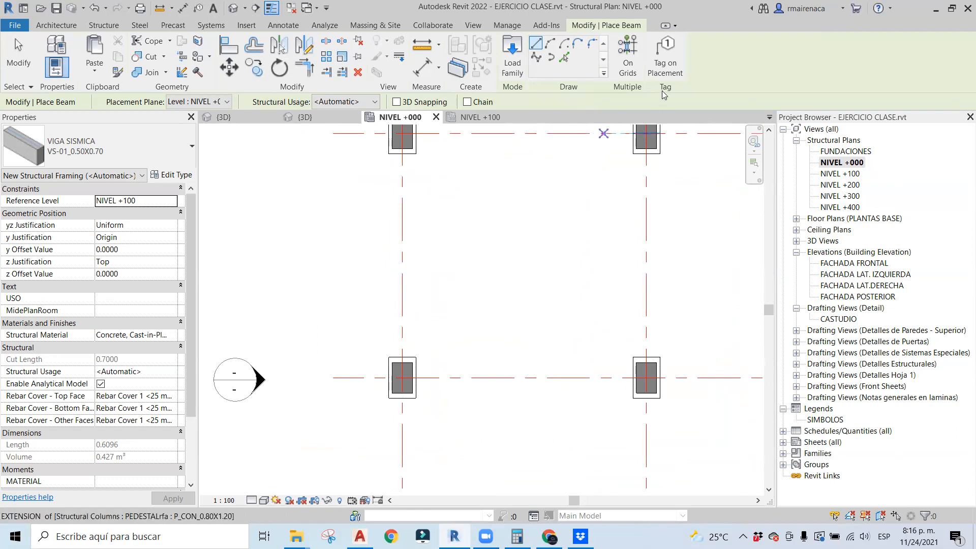
{"action": "left_click", "coordinate": [628, 56]}
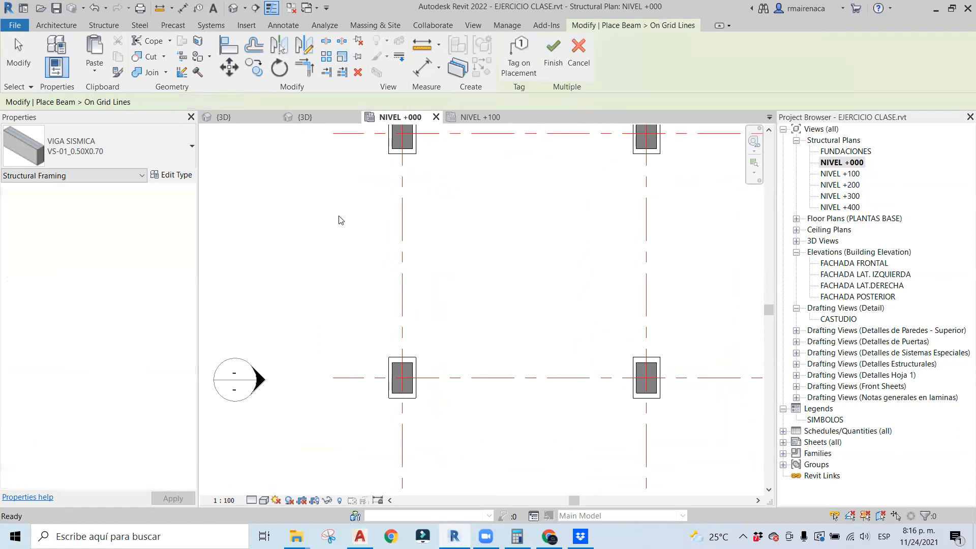
{"action": "left_click", "coordinate": [401, 202]}
{"action": "scroll", "coordinate": [394, 226], "scroll_direction": "down", "scroll_amount": 3}
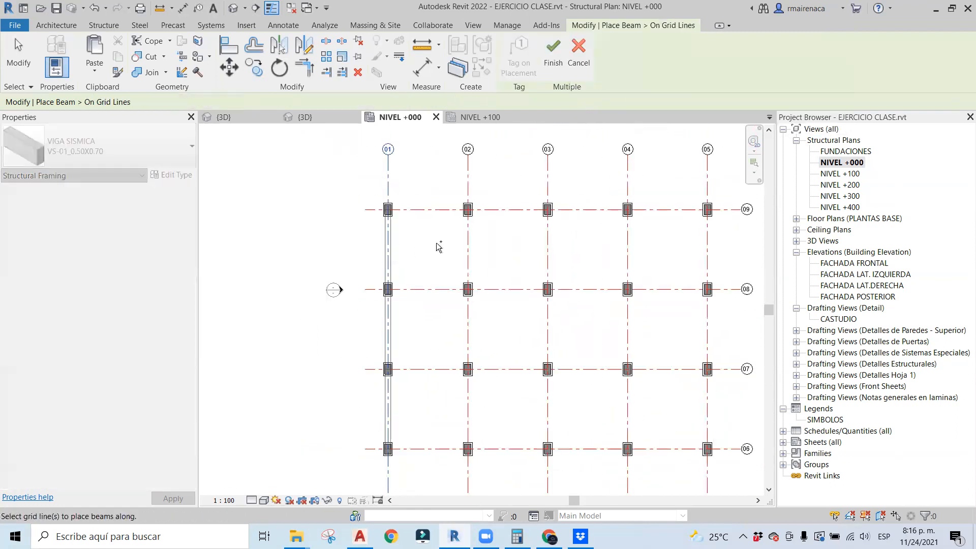
{"action": "left_click", "coordinate": [509, 240]}
{"action": "left_click", "coordinate": [567, 239]}
{"action": "left_click", "coordinate": [626, 234]}
Add grids 06 to 09 to the selection, generate the NIVEL +000 beams, and leave the beam command.
{"action": "left_click", "coordinate": [610, 223]}
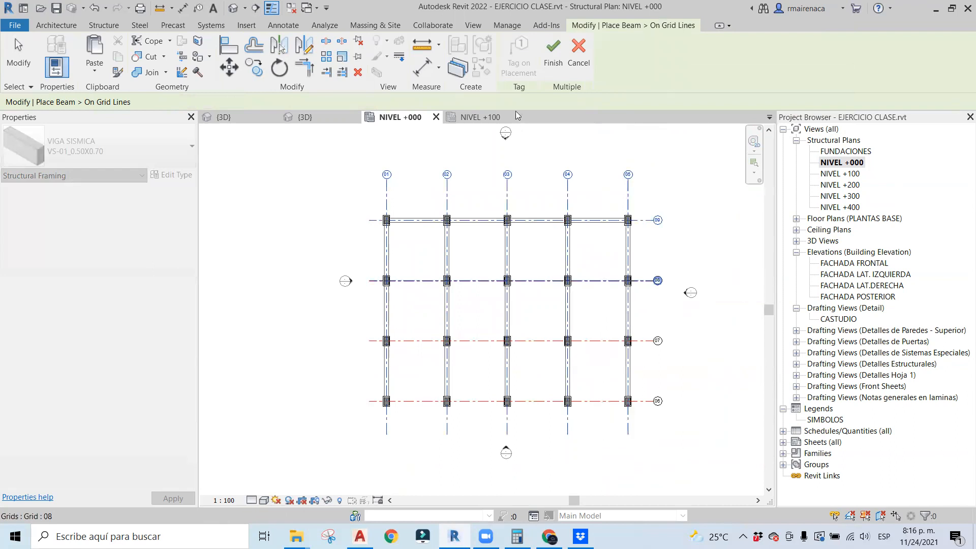
{"action": "left_click", "coordinate": [550, 55]}
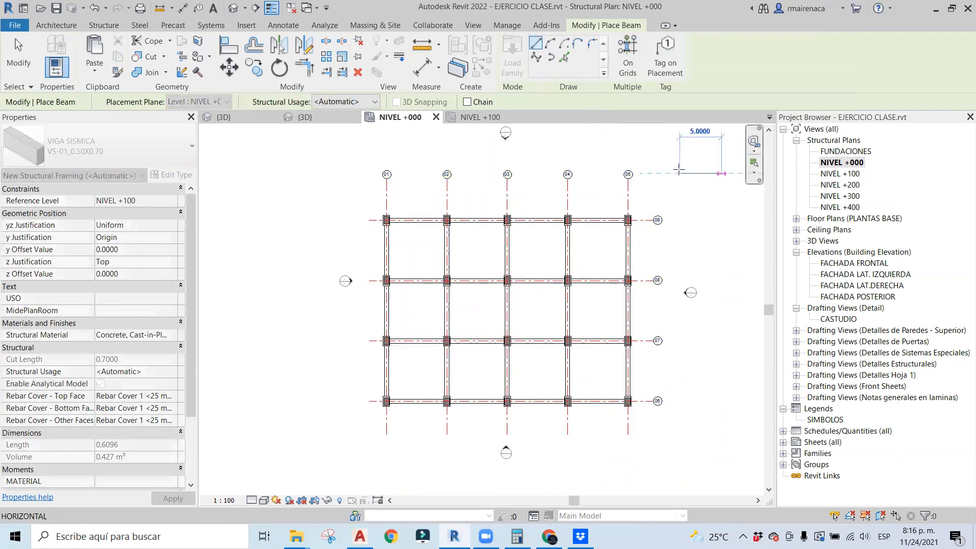
{"action": "key", "text": "Escape"}
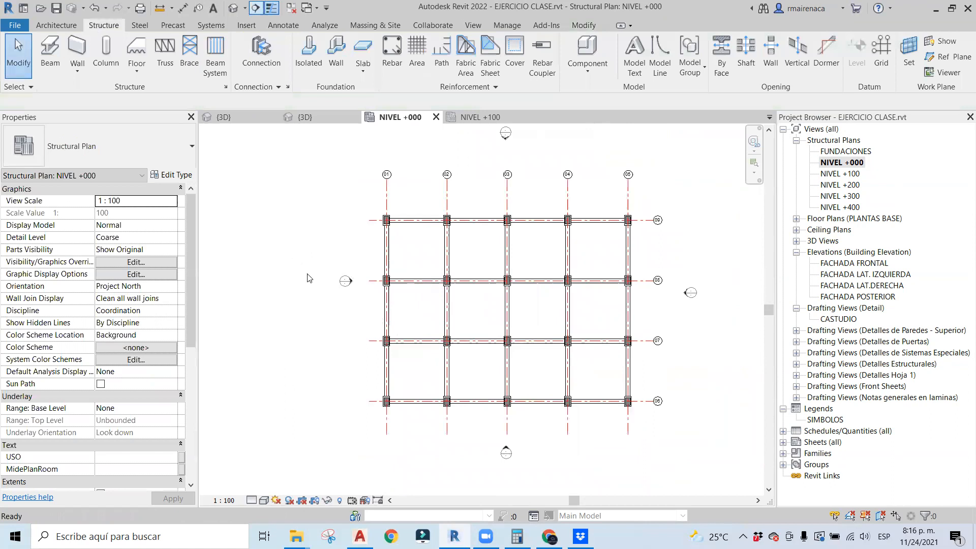
{"action": "key", "text": "ctrl+z"}
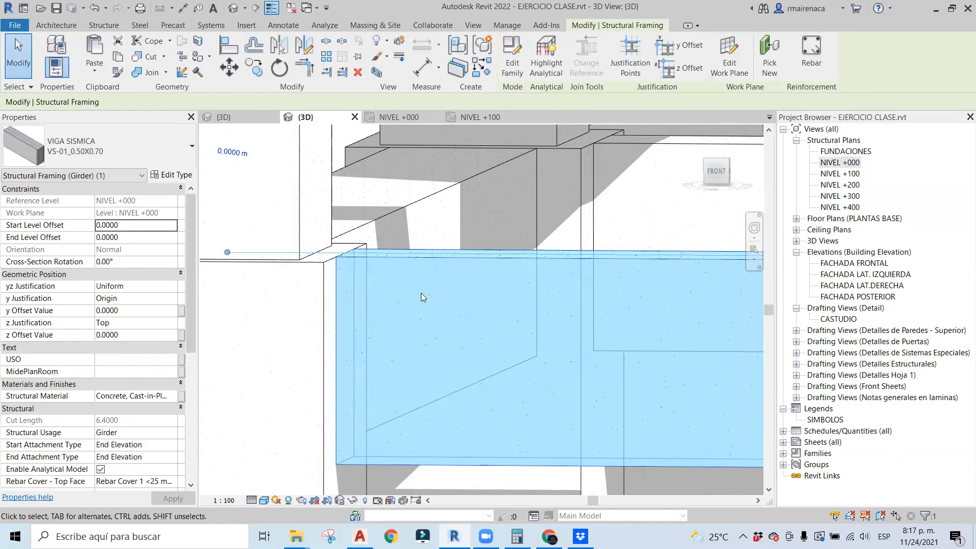
Inspect in 3D how the VS-01_0.50X0.70 beams meet the pedestals above the footings.
{"action": "scroll", "coordinate": [422, 289], "scroll_direction": "down", "scroll_amount": 3}
{"action": "key", "text": "Escape"}
{"action": "scroll", "coordinate": [337, 284], "scroll_direction": "down", "scroll_amount": 2}
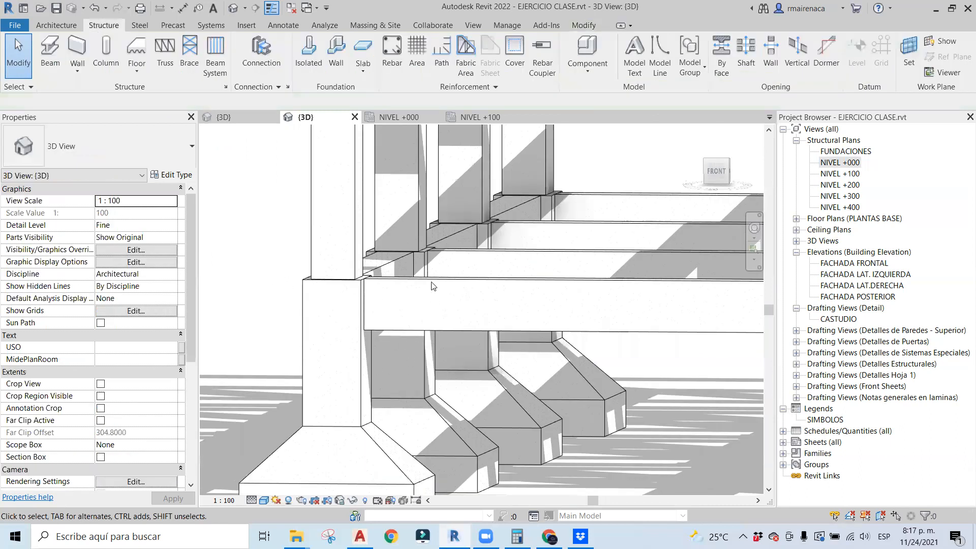
{"action": "scroll", "coordinate": [425, 287], "scroll_direction": "down", "scroll_amount": 2}
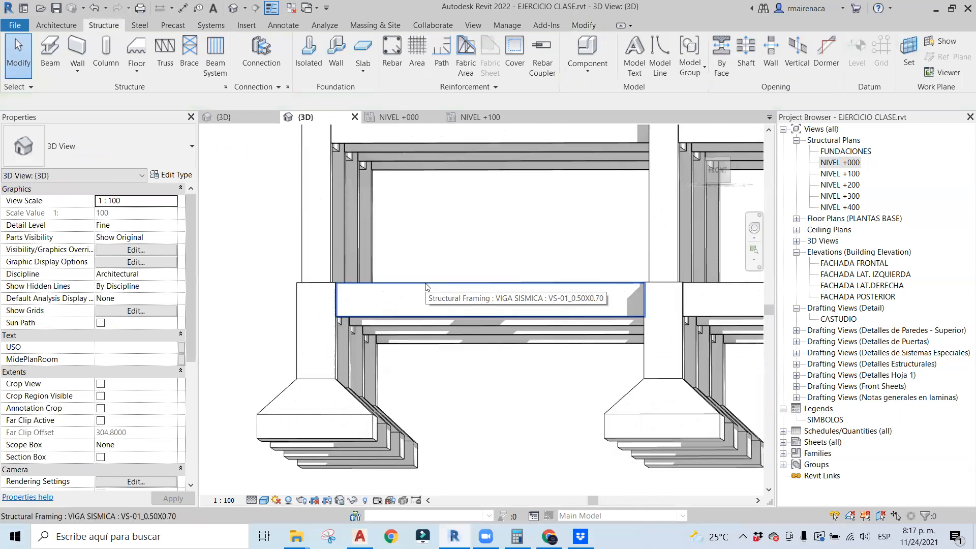
{"action": "scroll", "coordinate": [425, 287], "scroll_direction": "down", "scroll_amount": 2}
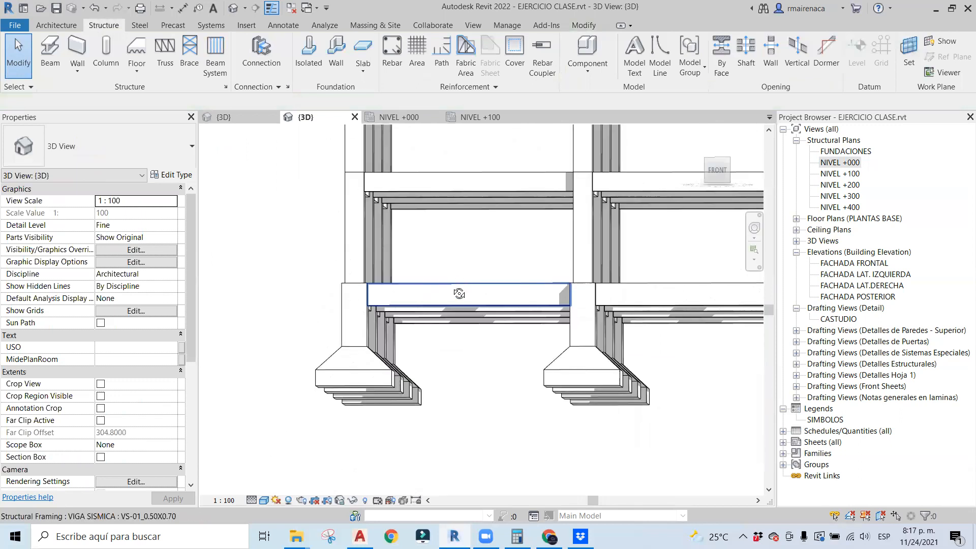
Measure the height from the footing's base edge to the FUNDACIONES level in the FACHADA LAT. IZQUIERDA elevation.
{"action": "double_click", "coordinate": [846, 151]}
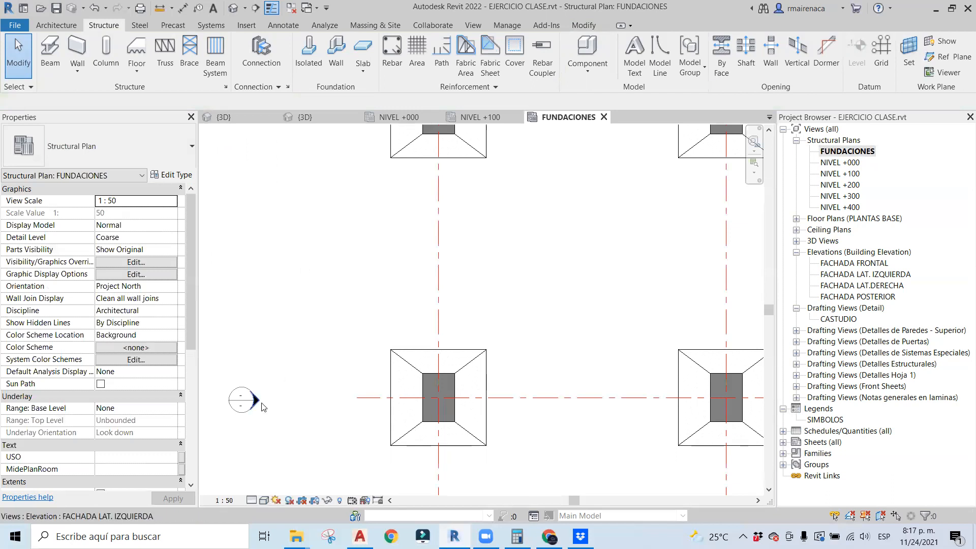
{"action": "double_click", "coordinate": [315, 398]}
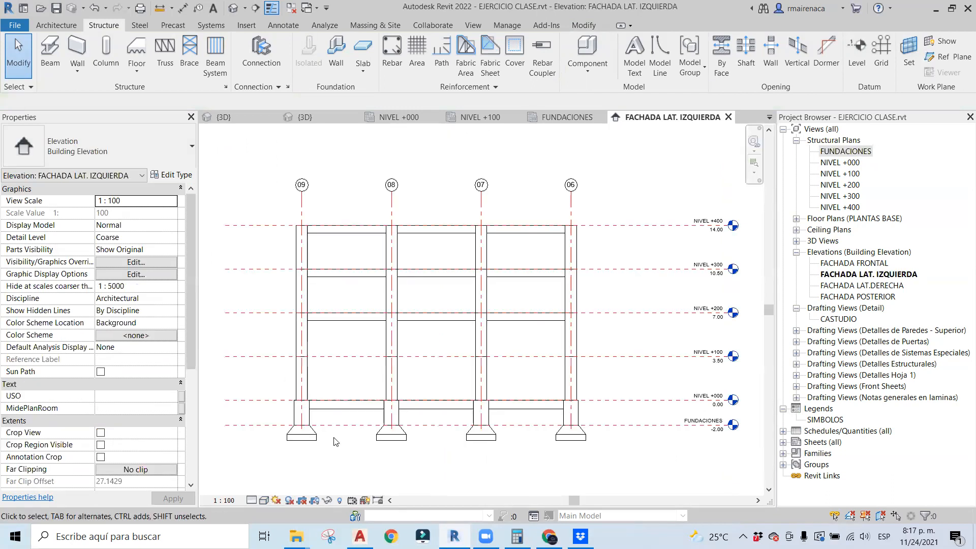
{"action": "scroll", "coordinate": [274, 377], "scroll_direction": "up", "scroll_amount": 5}
{"action": "middle_click_drag", "start_coordinate": [275, 377], "coordinate": [183, 31]}
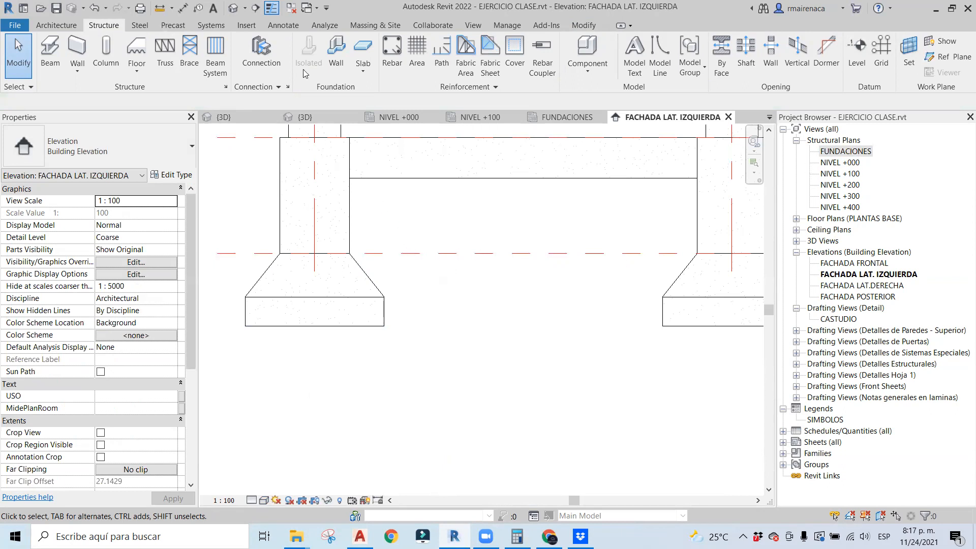
{"action": "left_click", "coordinate": [396, 253]}
{"action": "left_click", "coordinate": [378, 246]}
{"action": "left_click_drag", "start_coordinate": [391, 233], "coordinate": [610, 258]}
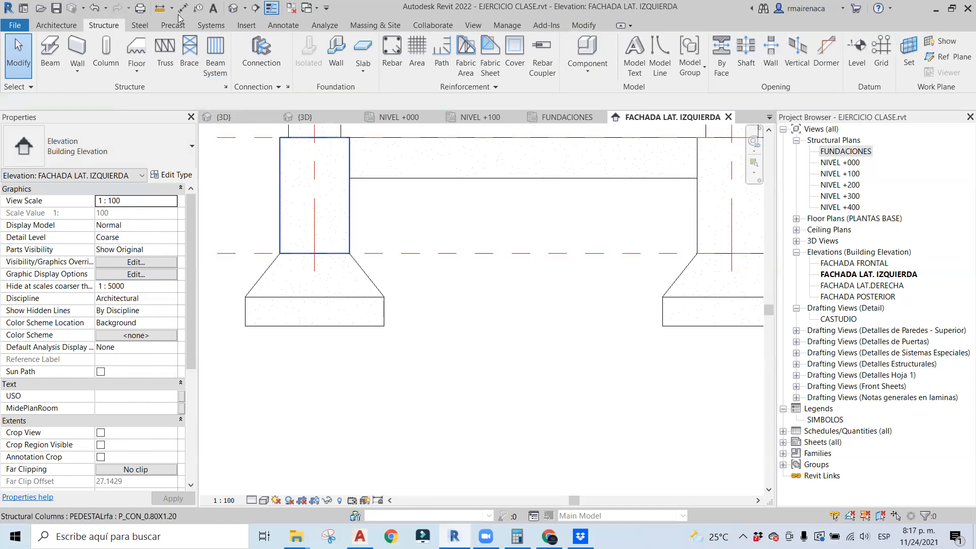
{"action": "left_click", "coordinate": [159, 8]}
{"action": "left_click", "coordinate": [383, 296]}
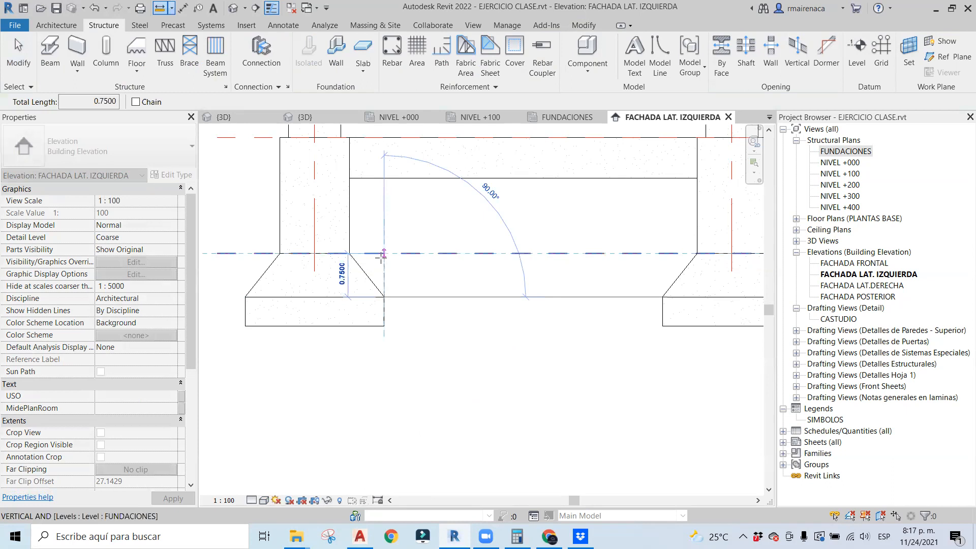
{"action": "key", "text": "Escape"}
{"action": "key", "text": "Escape"}
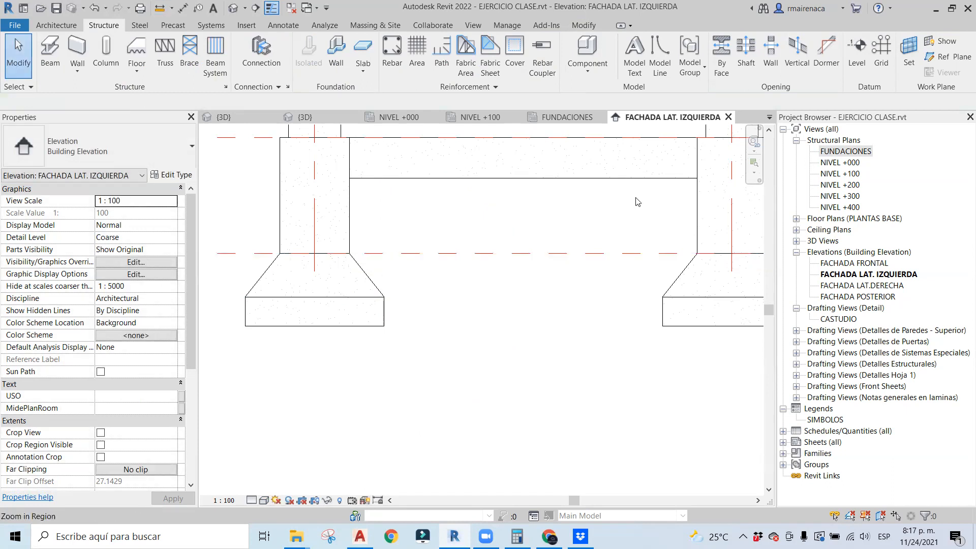
Start a VIGA SISMICA VS-02_0.50X0.50 beam in the FUNDACIONES plan.
{"action": "left_click", "coordinate": [63, 49]}
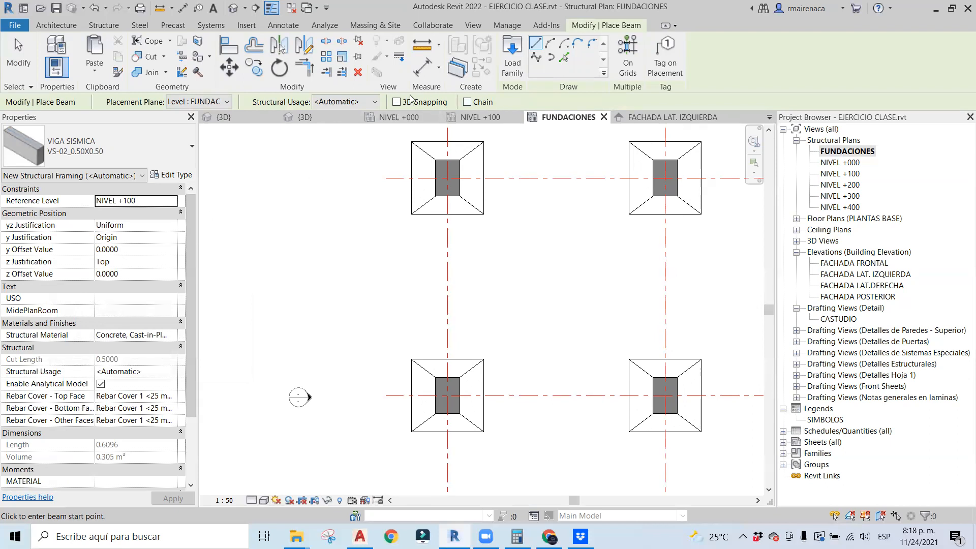
{"action": "left_click_drag", "start_coordinate": [192, 271], "coordinate": [194, 202]}
Switch to AutoCAD and erase the shallower of the two rectangles crossing the column below the level line.
{"action": "left_click", "coordinate": [359, 536]}
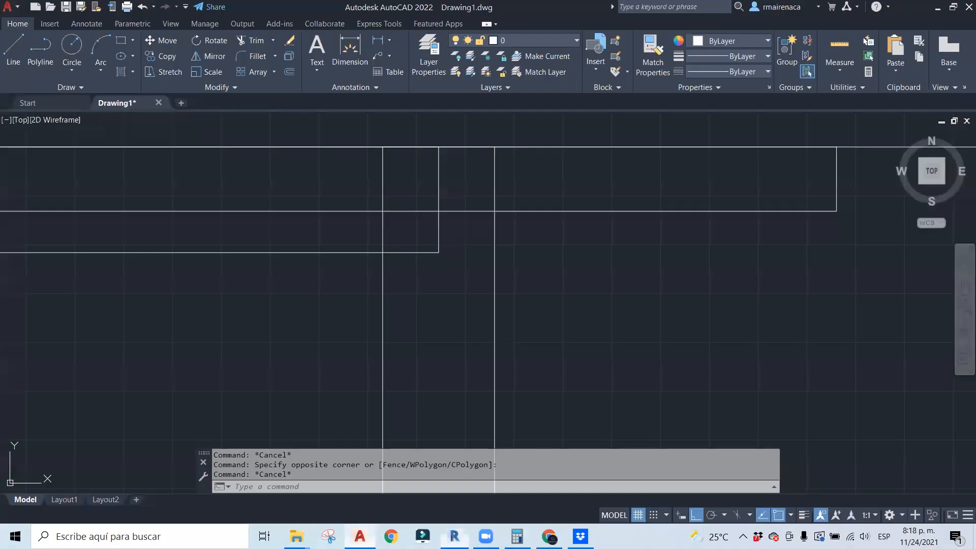
{"action": "scroll", "coordinate": [154, 212], "scroll_direction": "down", "scroll_amount": 2}
{"action": "left_click", "coordinate": [154, 211]}
{"action": "key", "text": "Delete"}
{"action": "type", "text": "REC"}
{"action": "key", "text": "Return"}
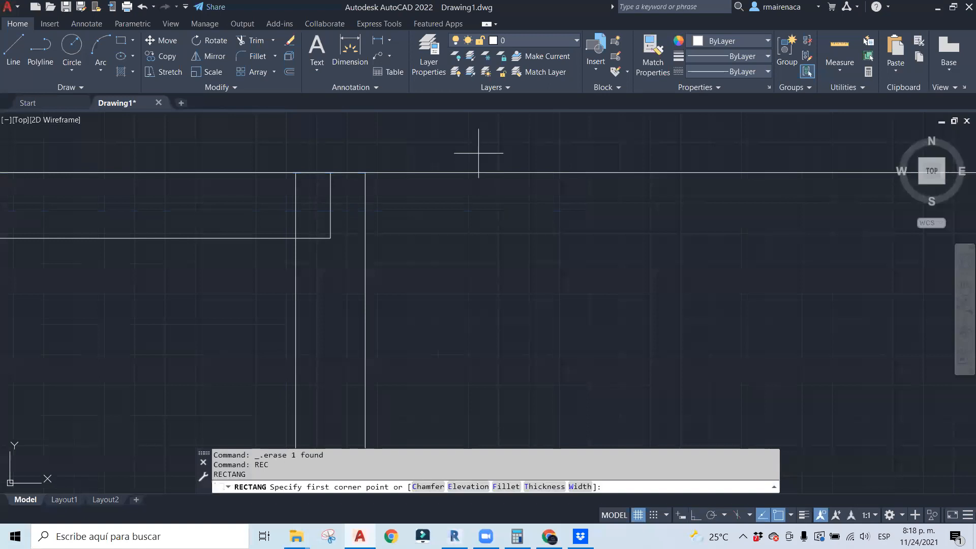
{"action": "left_click", "coordinate": [466, 173]}
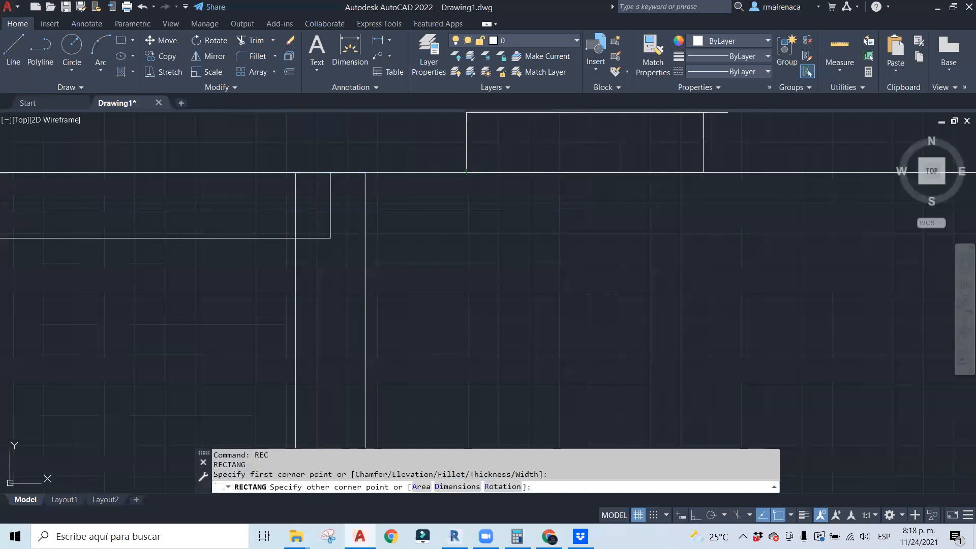
{"action": "scroll", "coordinate": [533, 216], "scroll_direction": "down", "scroll_amount": 5}
{"action": "scroll", "coordinate": [637, 188], "scroll_direction": "up", "scroll_amount": 5}
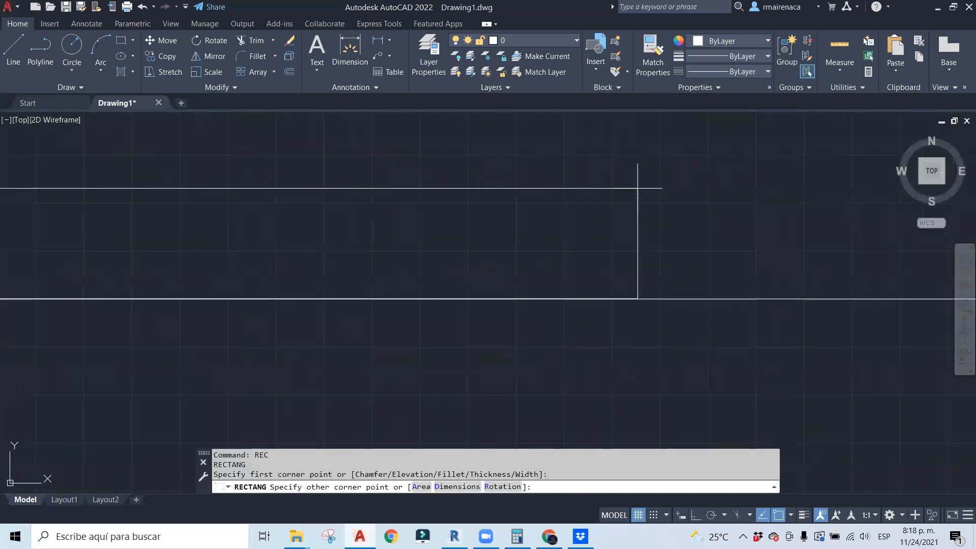
{"action": "key", "text": "Escape"}
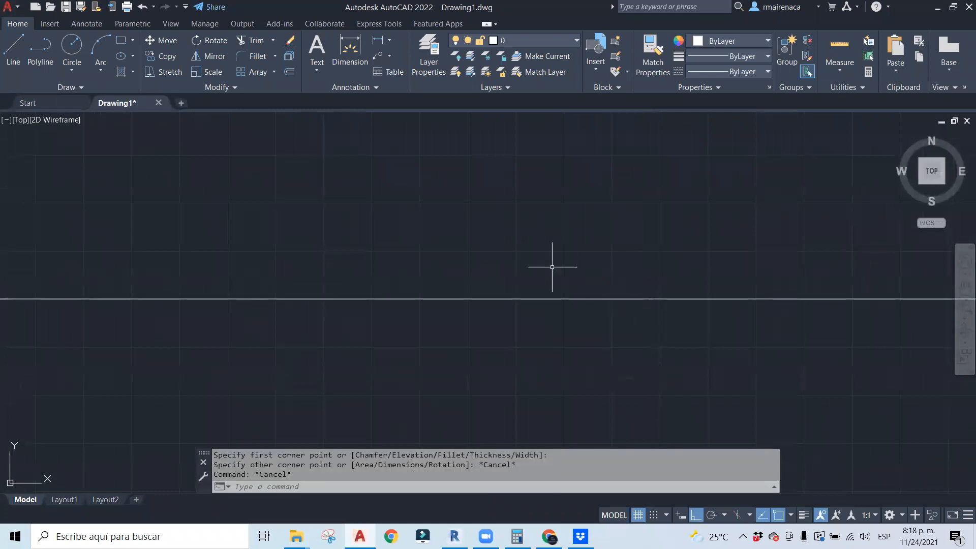
Draw a horizontal rectangle as a beam sketch below the long level line, and switch back to Revit.
{"action": "key", "text": "Return"}
{"action": "scroll", "coordinate": [368, 145], "scroll_direction": "down", "scroll_amount": 4}
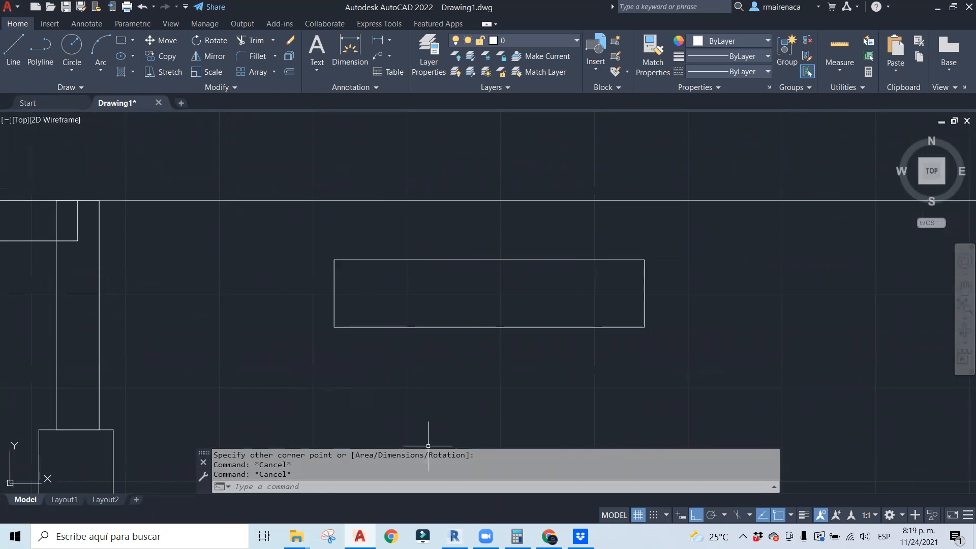
{"action": "key", "text": "alt+Tab"}
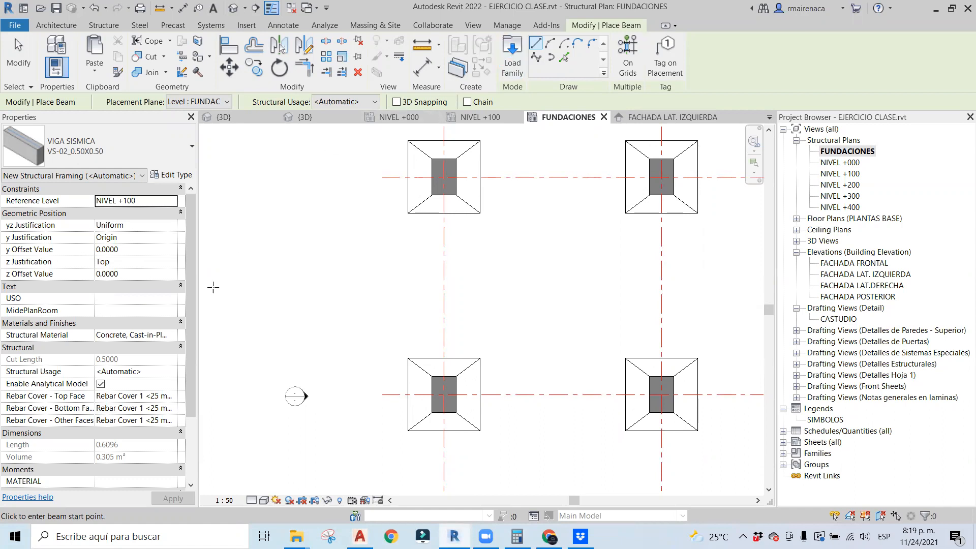
Set the VS-02_0.50X0.50 beam's z offset to -0.75 and place beams along the first vertical grid line of the FUNDACIONES plan.
{"action": "left_click", "coordinate": [130, 273]}
{"action": "type", "text": "-0.75"}
{"action": "key", "text": "Return"}
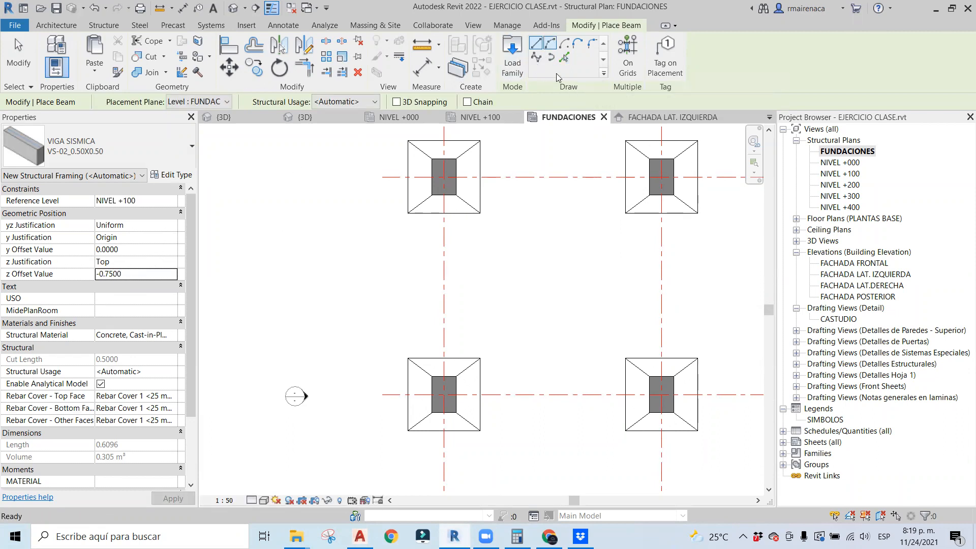
{"action": "left_click", "coordinate": [628, 54]}
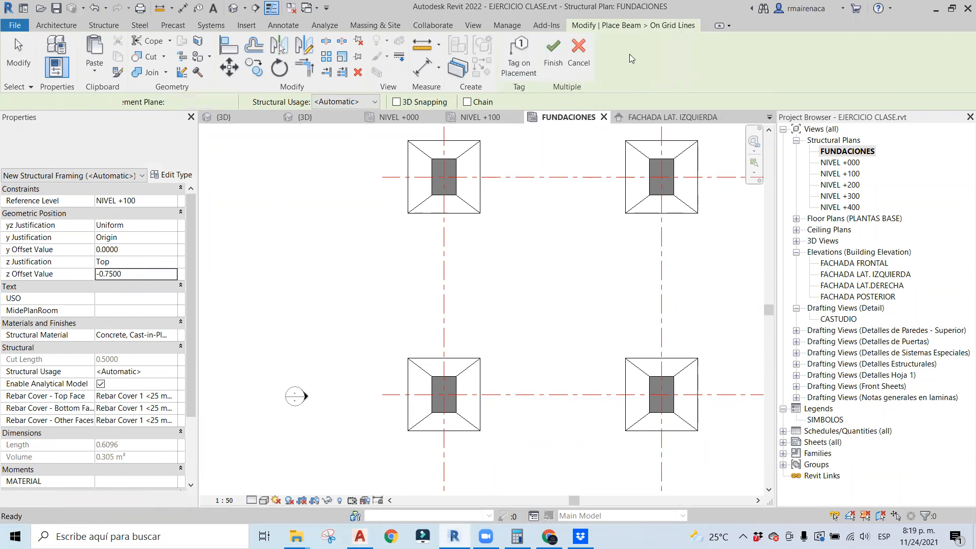
{"action": "left_click", "coordinate": [448, 278]}
{"action": "left_click", "coordinate": [553, 54]}
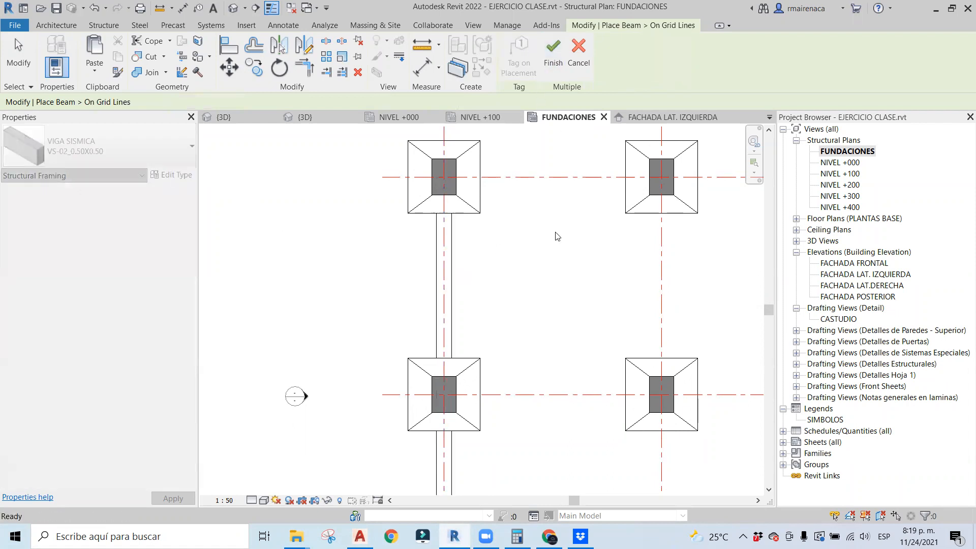
{"action": "key", "text": "Escape"}
{"action": "key", "text": "Escape"}
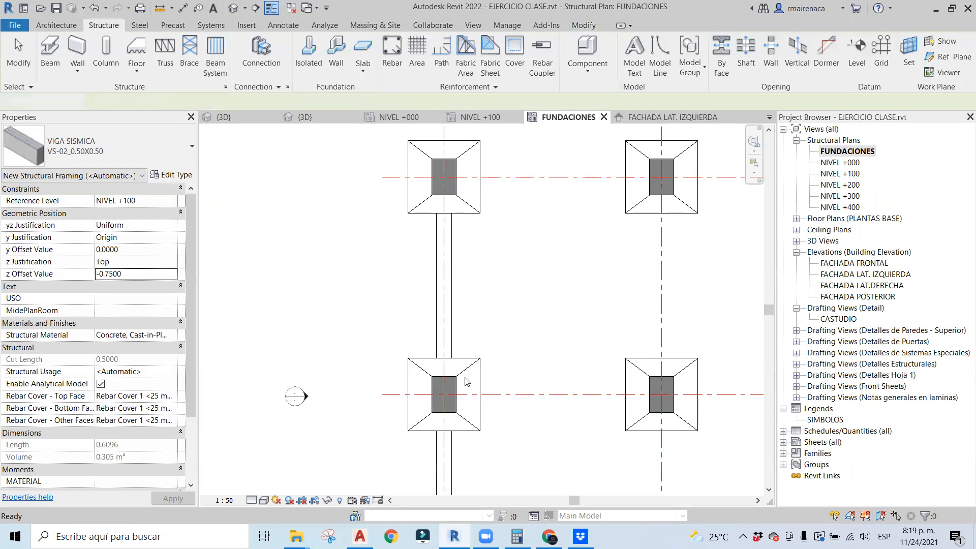
Check in the 3D view how the new VS-02_0.50X0.50 beams meet the footings.
{"action": "key", "text": "ctrl+Tab"}
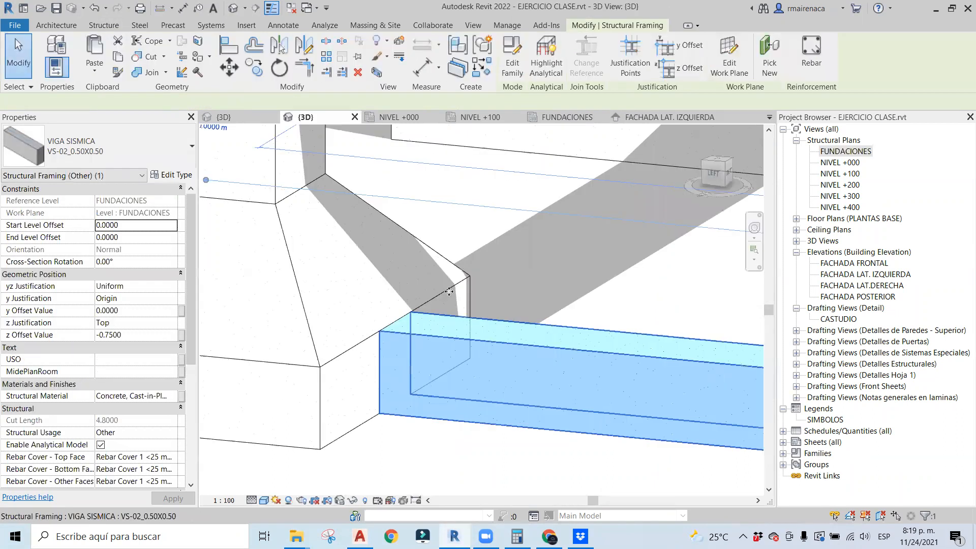
{"action": "middle_click_drag", "start_coordinate": [497, 372], "coordinate": [536, 313], "text": "shift"}
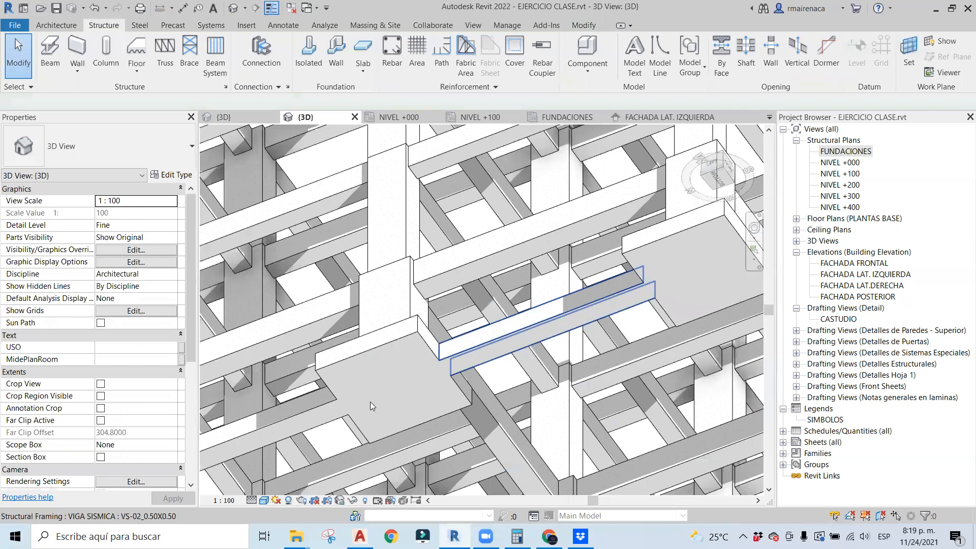
{"action": "scroll", "coordinate": [358, 406], "scroll_direction": "down", "scroll_amount": 1}
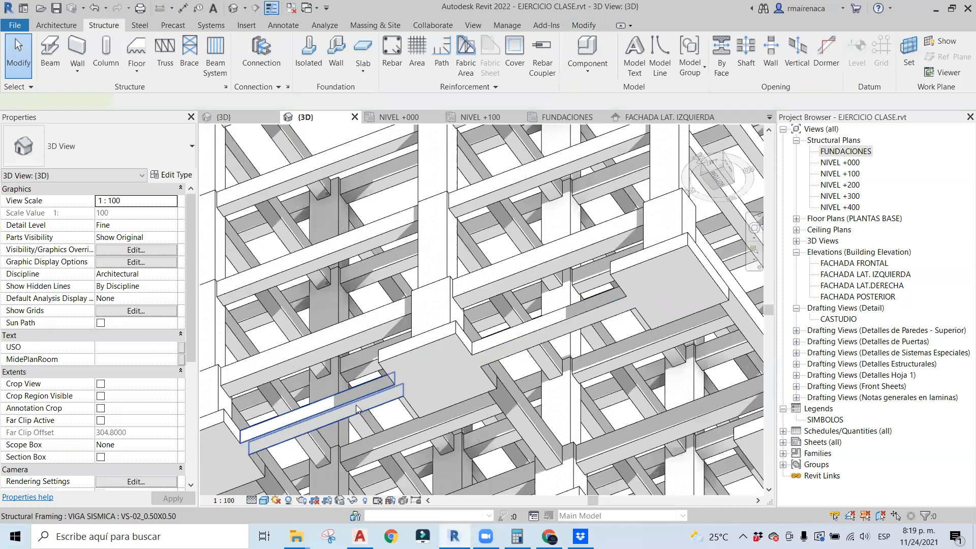
{"action": "left_click", "coordinate": [358, 408]}
{"action": "middle_click_drag", "start_coordinate": [457, 475], "coordinate": [462, 437], "text": "shift"}
{"action": "scroll", "coordinate": [462, 437], "scroll_direction": "down", "scroll_amount": 4}
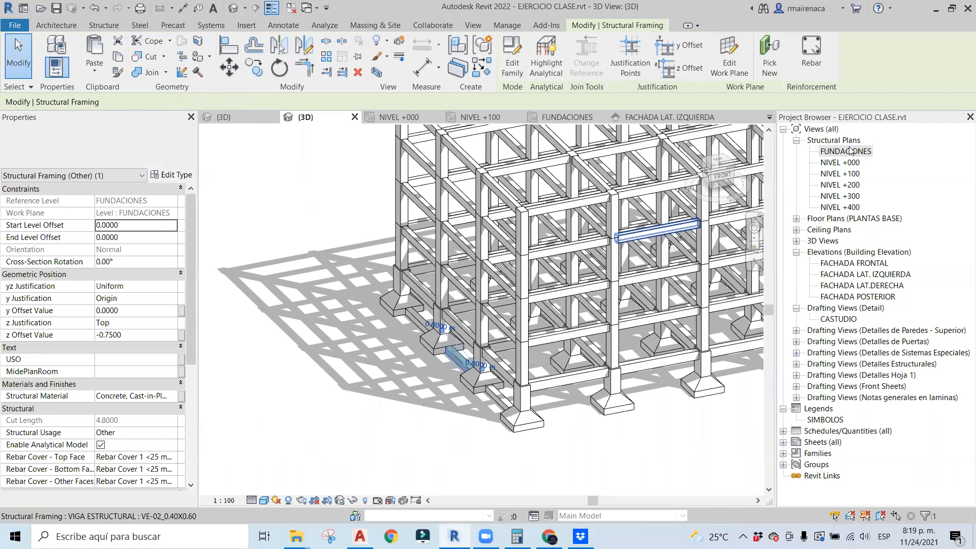
Place VS-02_0.50X0.50 beams along all the remaining grid lines in the FUNDACIONES plan.
{"action": "left_click", "coordinate": [110, 30]}
{"action": "left_click", "coordinate": [46, 48]}
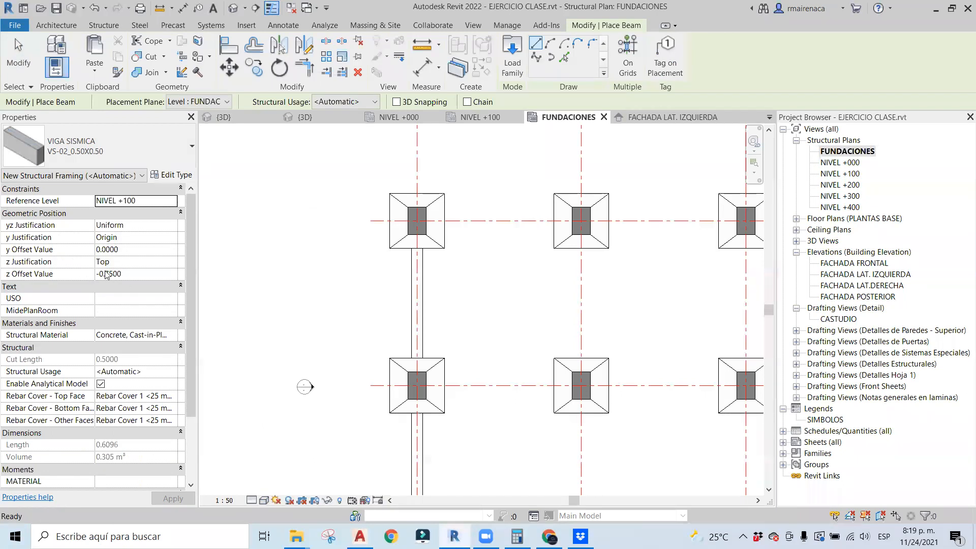
{"action": "left_click", "coordinate": [629, 53]}
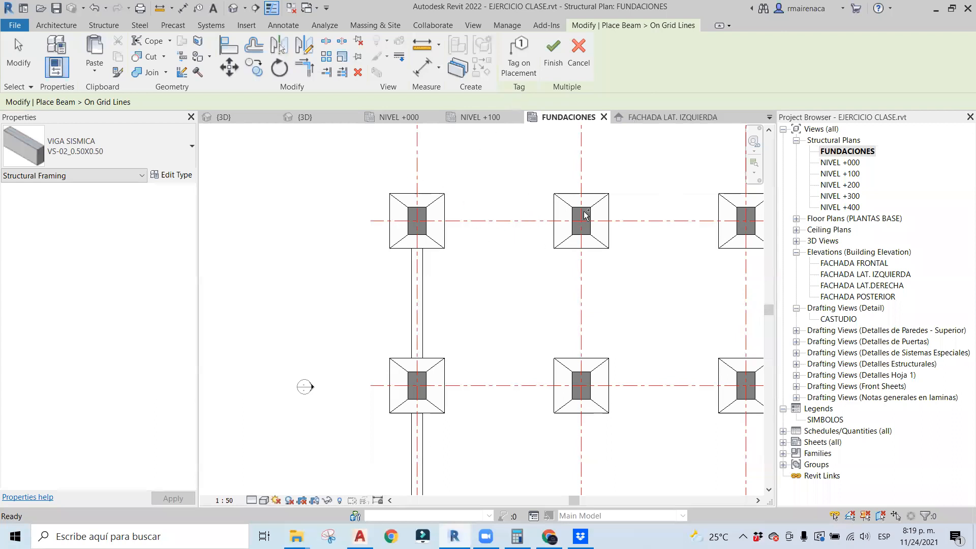
{"action": "left_click", "coordinate": [627, 247]}
{"action": "left_click", "coordinate": [622, 321]}
{"action": "left_click", "coordinate": [629, 400]}
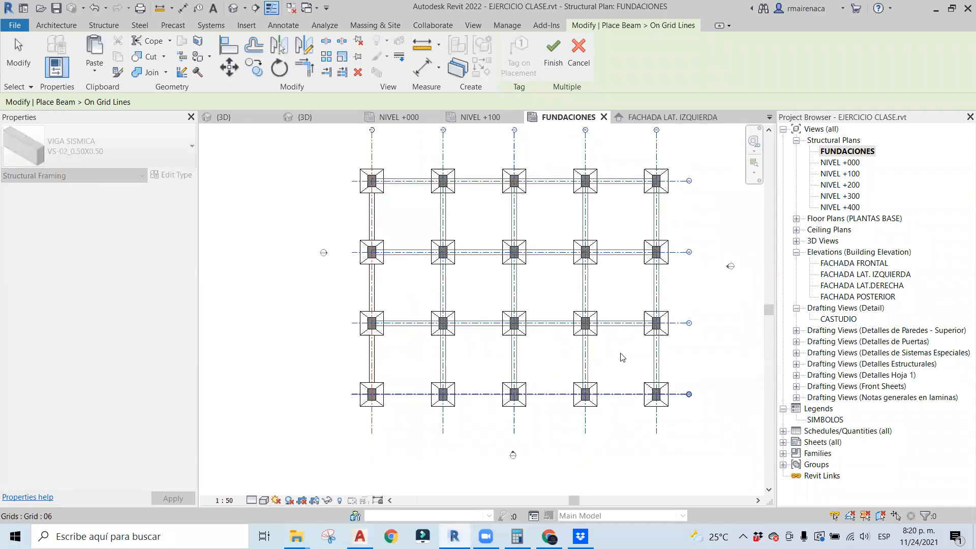
{"action": "left_click", "coordinate": [552, 56]}
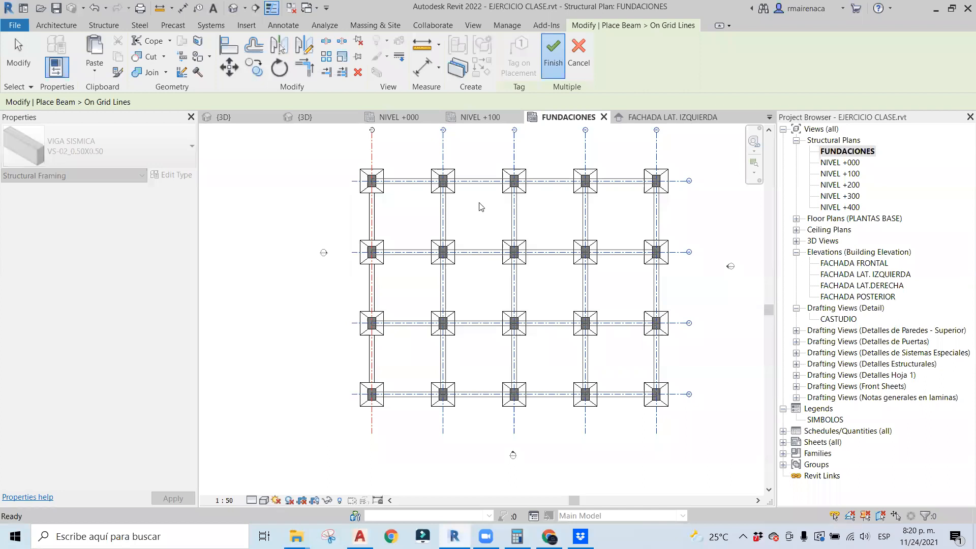
{"action": "key", "text": "Escape"}
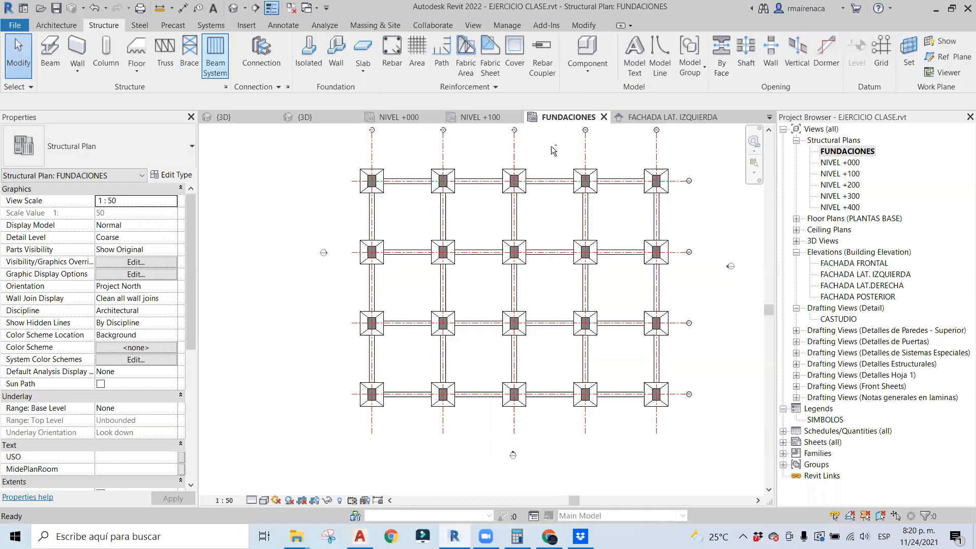
Inspect the foundation beams between the footings in the 3D view, and glance at the beam sketch in AutoCAD.
{"action": "key", "text": "ctrl+Tab"}
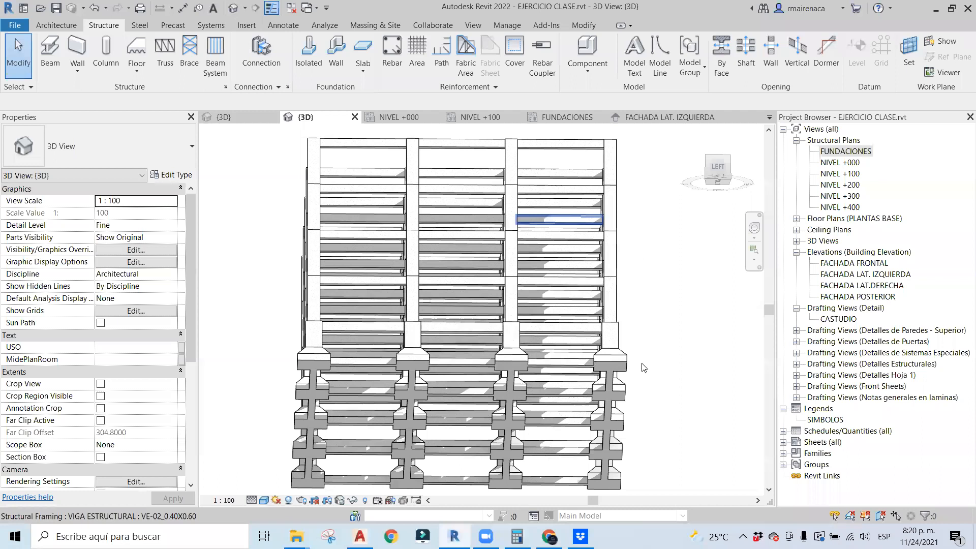
{"action": "middle_click_drag", "start_coordinate": [686, 348], "coordinate": [691, 306], "text": "shift"}
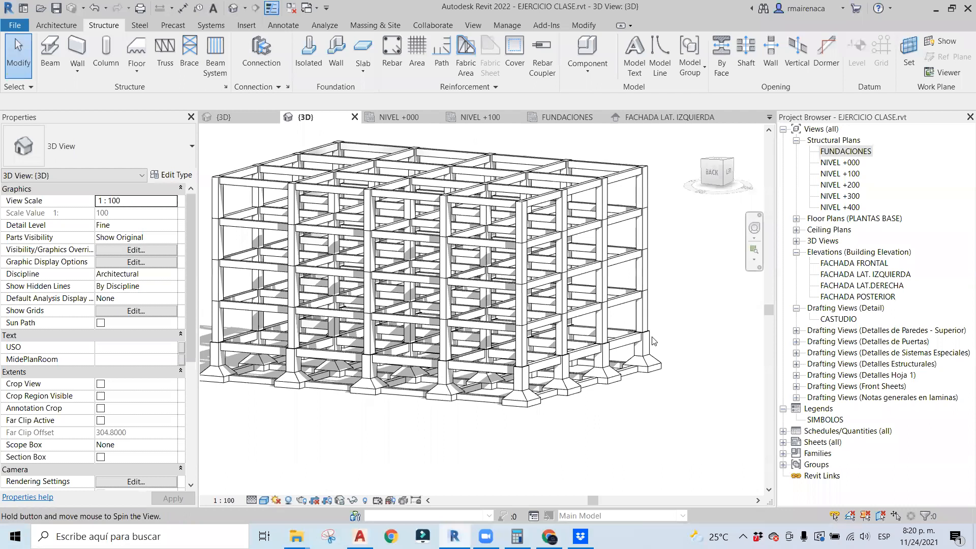
{"action": "middle_click_drag", "start_coordinate": [651, 337], "coordinate": [559, 354], "text": "shift"}
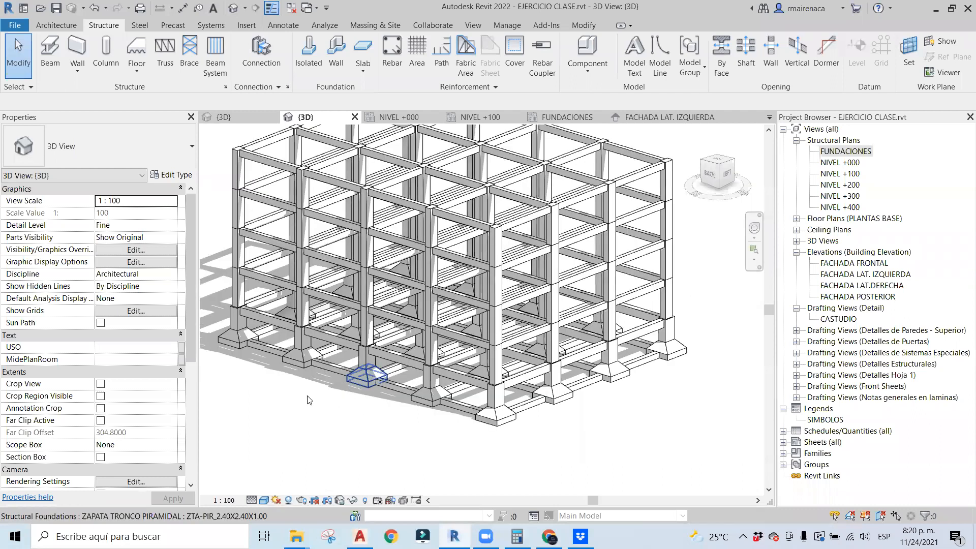
{"action": "scroll", "coordinate": [309, 420], "scroll_direction": "down", "scroll_amount": 2}
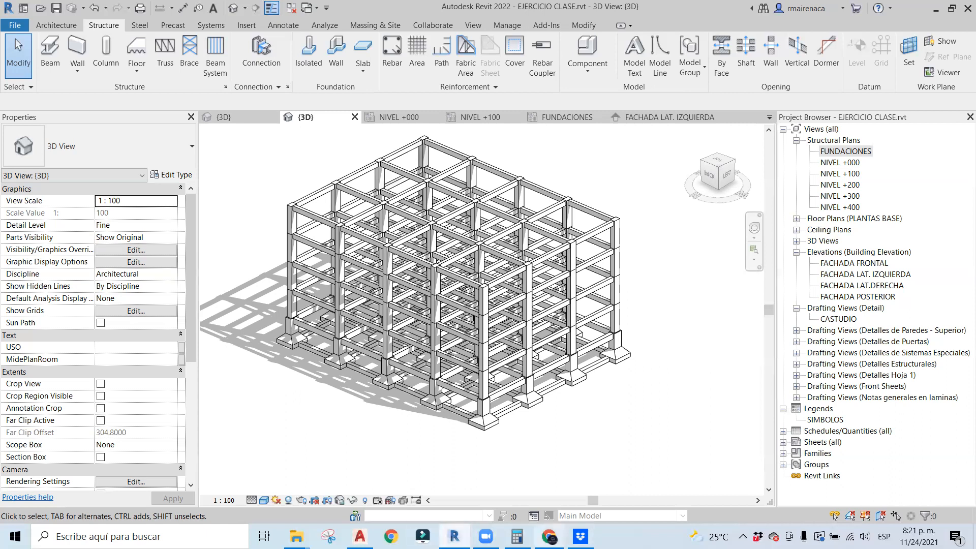
{"action": "left_click", "coordinate": [368, 532]}
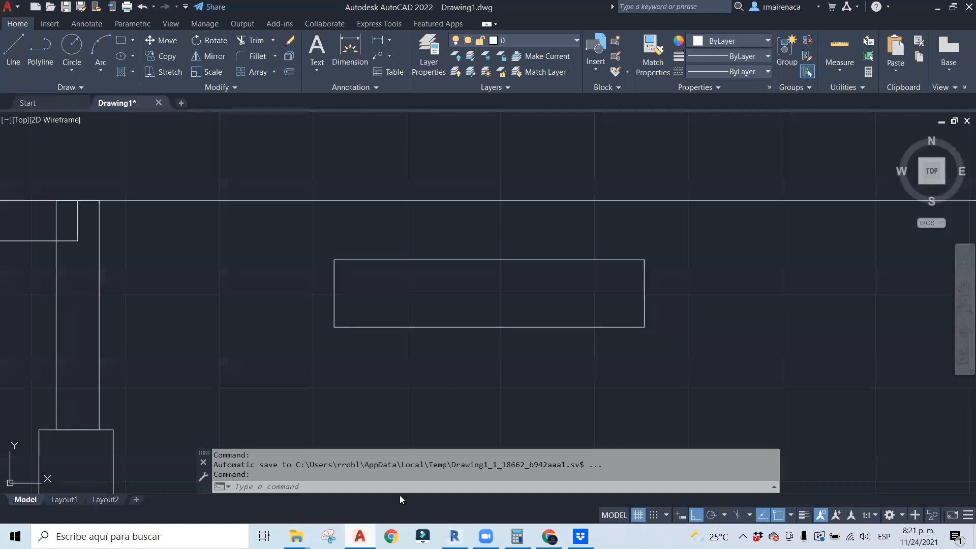
{"action": "key", "text": "alt+Tab"}
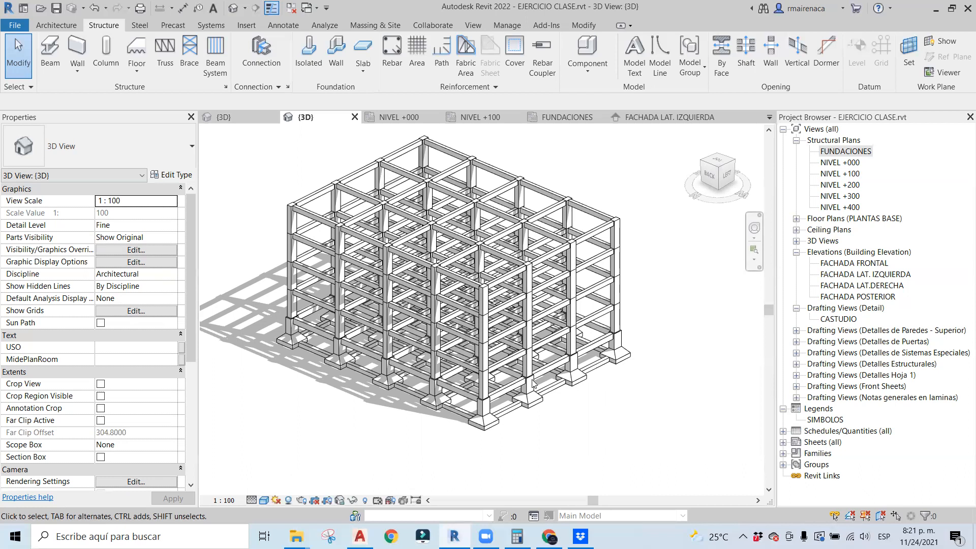
Save the EJERCICIO CLASE project.
{"action": "scroll", "coordinate": [523, 432], "scroll_direction": "up", "scroll_amount": 1}
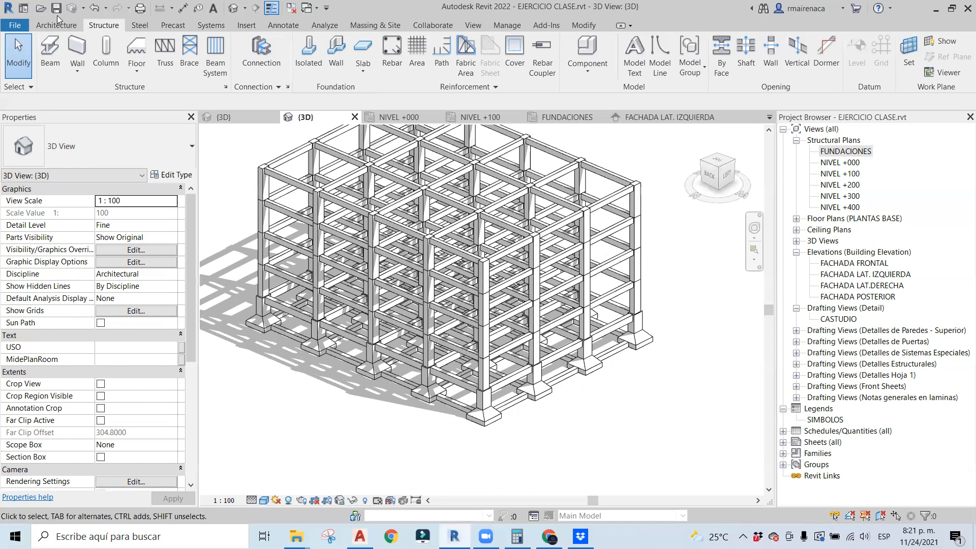
{"action": "middle_click_drag", "start_coordinate": [376, 256], "coordinate": [383, 285]}
{"action": "key", "text": "ctrl+s"}
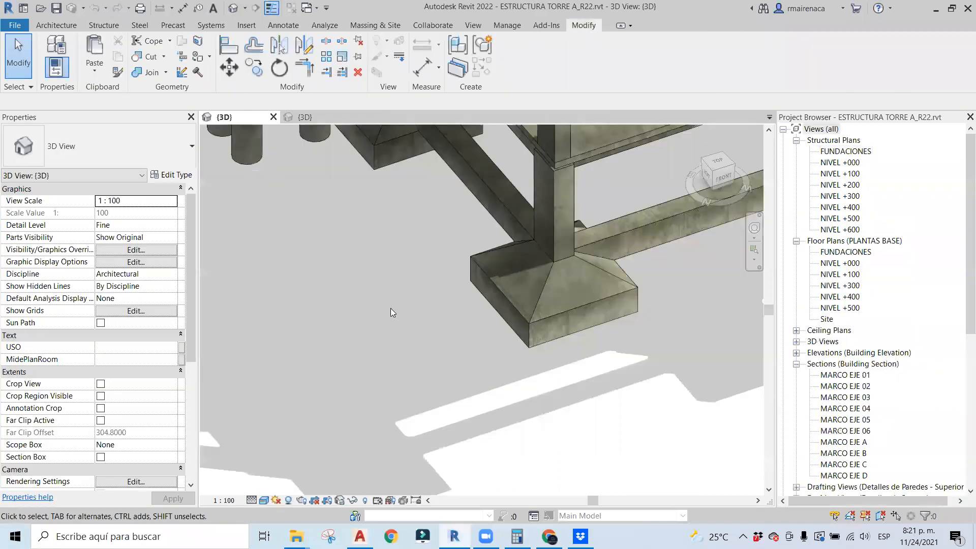
Examine the ESTRUCTURA TORRE A_R22 tower model in 3D, and return to the EJERCICIO CLASE 3D view.
{"action": "scroll", "coordinate": [514, 351], "scroll_direction": "down", "scroll_amount": 6}
{"action": "middle_click_drag", "start_coordinate": [456, 420], "coordinate": [477, 414], "text": "shift"}
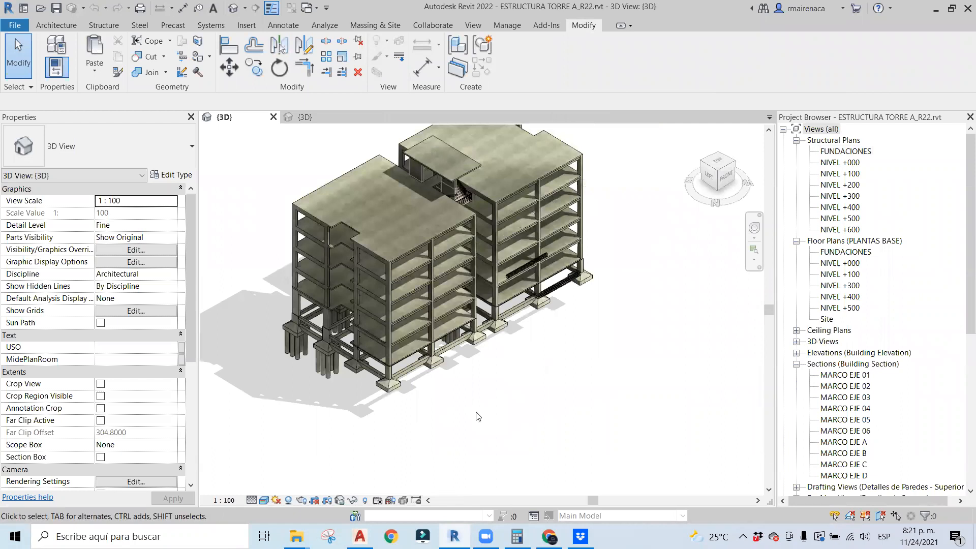
{"action": "scroll", "coordinate": [477, 416], "scroll_direction": "up", "scroll_amount": 2}
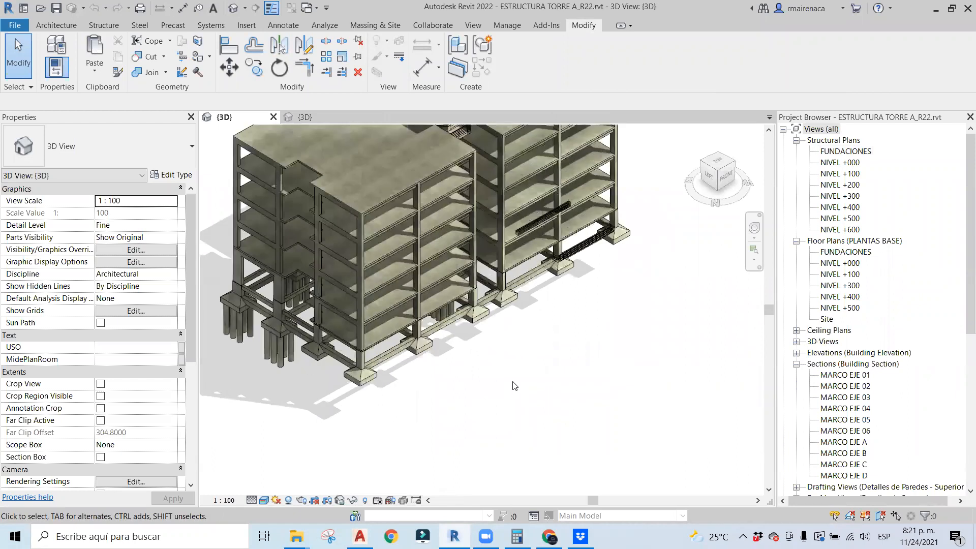
{"action": "middle_click_drag", "start_coordinate": [476, 385], "coordinate": [512, 382]}
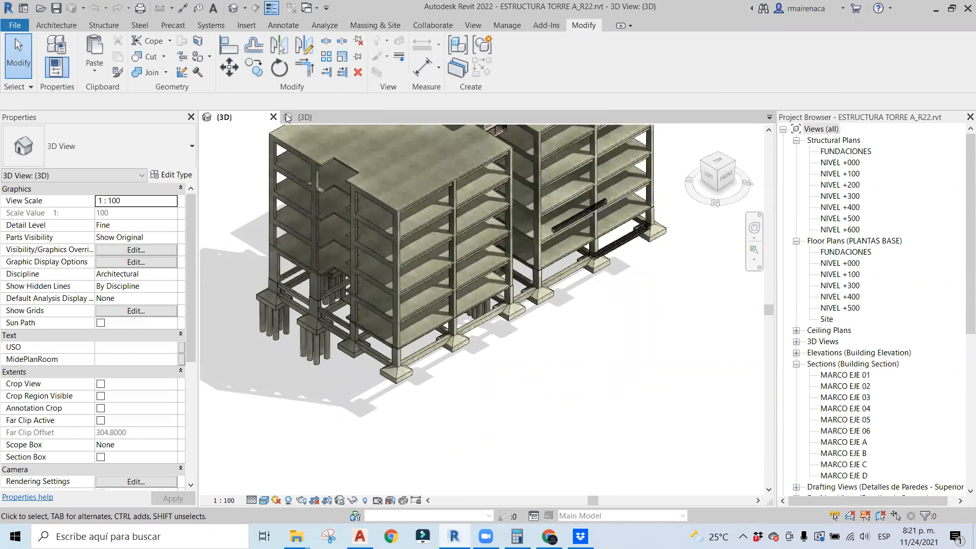
{"action": "left_click", "coordinate": [306, 117]}
{"action": "left_click", "coordinate": [306, 117]}
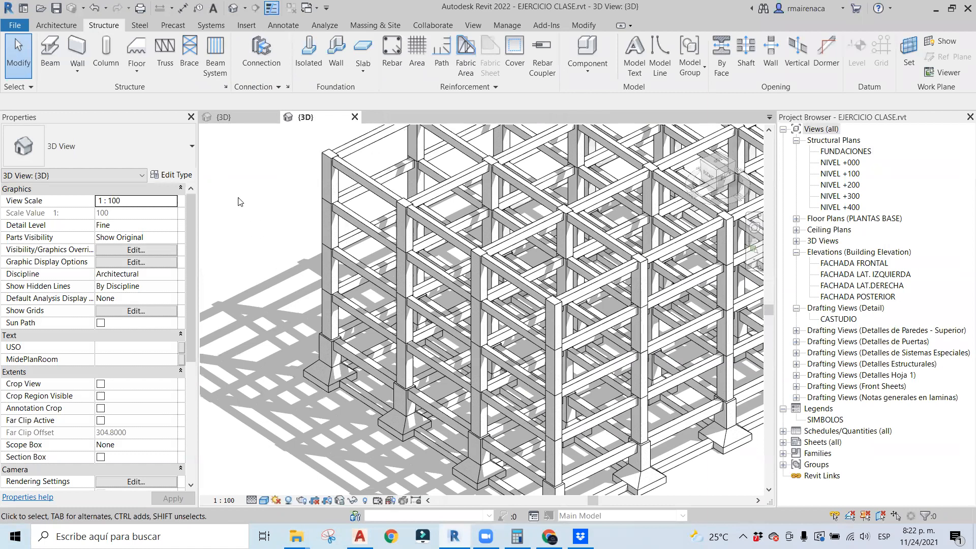
{"action": "middle_click_drag", "start_coordinate": [715, 289], "coordinate": [684, 241]}
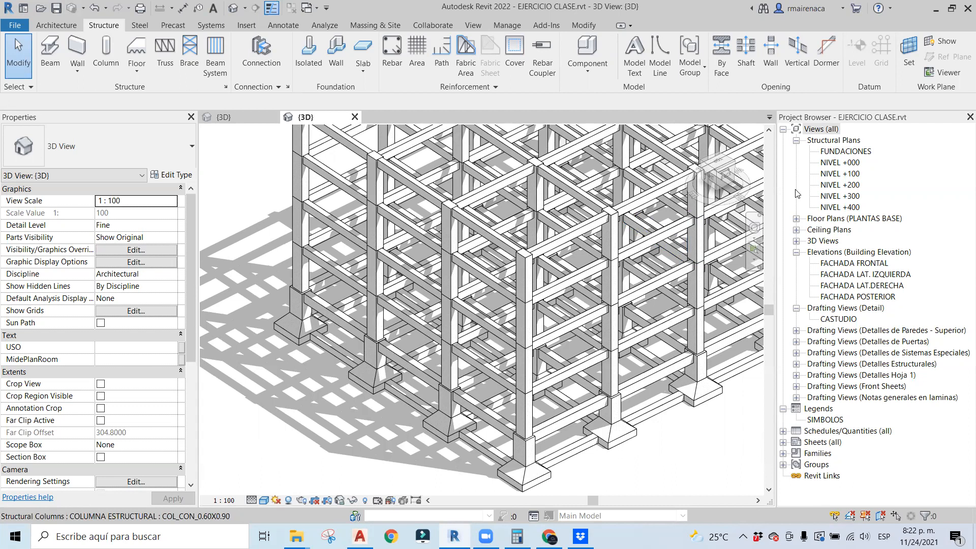
Start a new Structural Columns schedule of building components for Phase 1.
{"action": "left_click", "coordinate": [461, 26]}
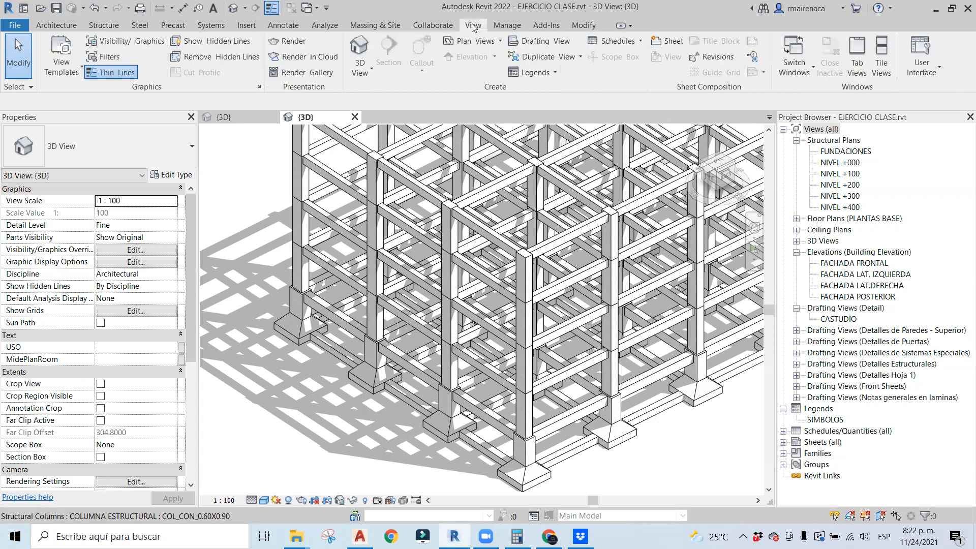
{"action": "left_click", "coordinate": [619, 45]}
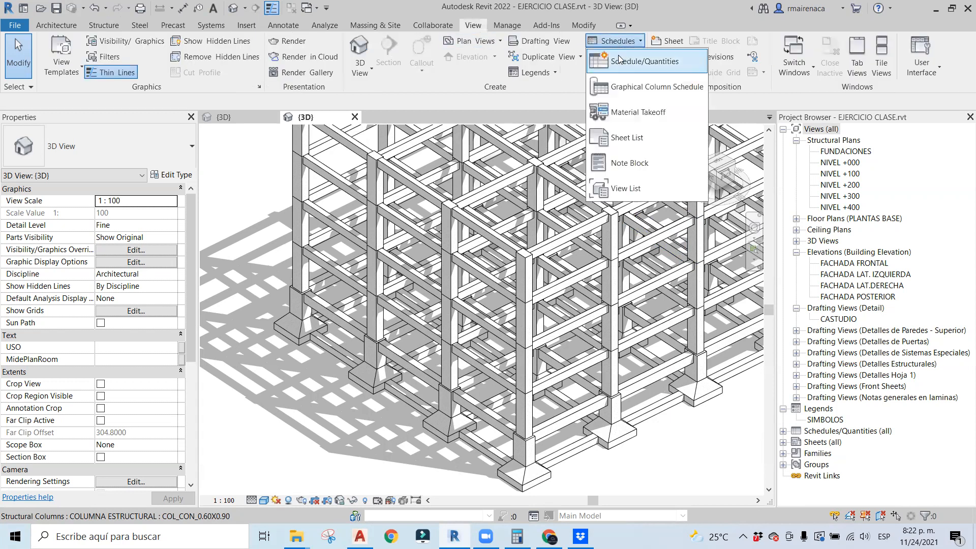
{"action": "left_click", "coordinate": [627, 59]}
{"action": "left_click", "coordinate": [506, 282]}
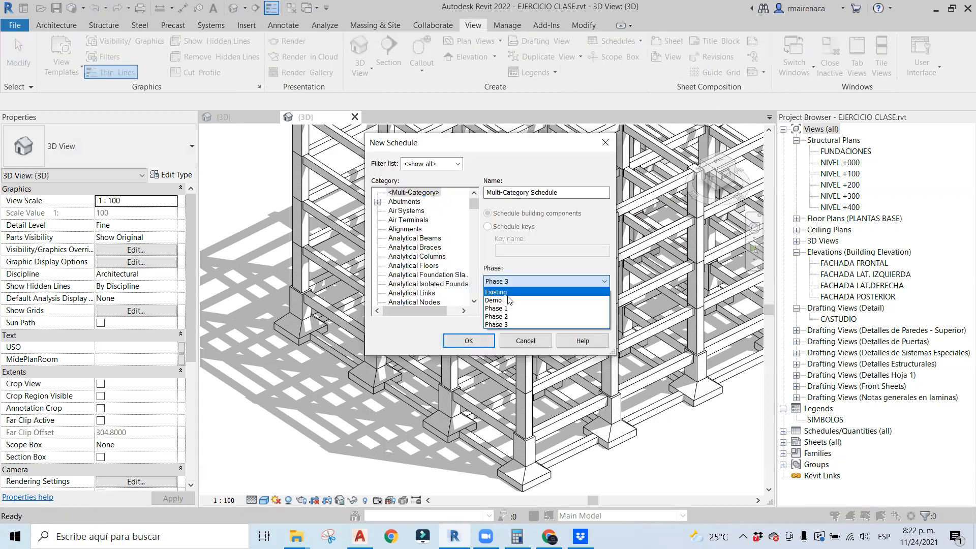
{"action": "left_click", "coordinate": [413, 239]}
{"action": "key", "text": "s"}
{"action": "key", "text": "t"}
{"action": "scroll", "coordinate": [419, 266], "scroll_direction": "down", "scroll_amount": 2}
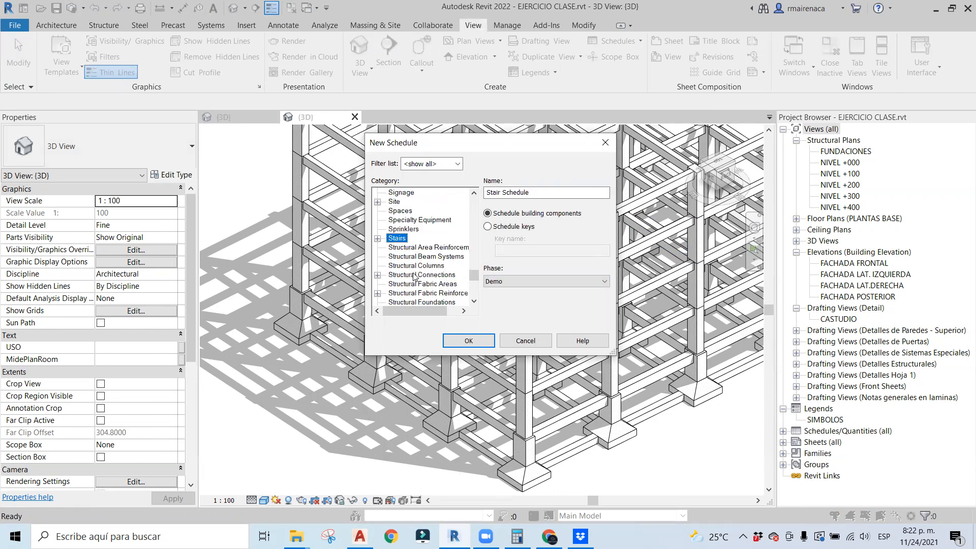
{"action": "left_click", "coordinate": [424, 266]}
{"action": "left_click", "coordinate": [506, 281]}
{"action": "left_click", "coordinate": [505, 309]}
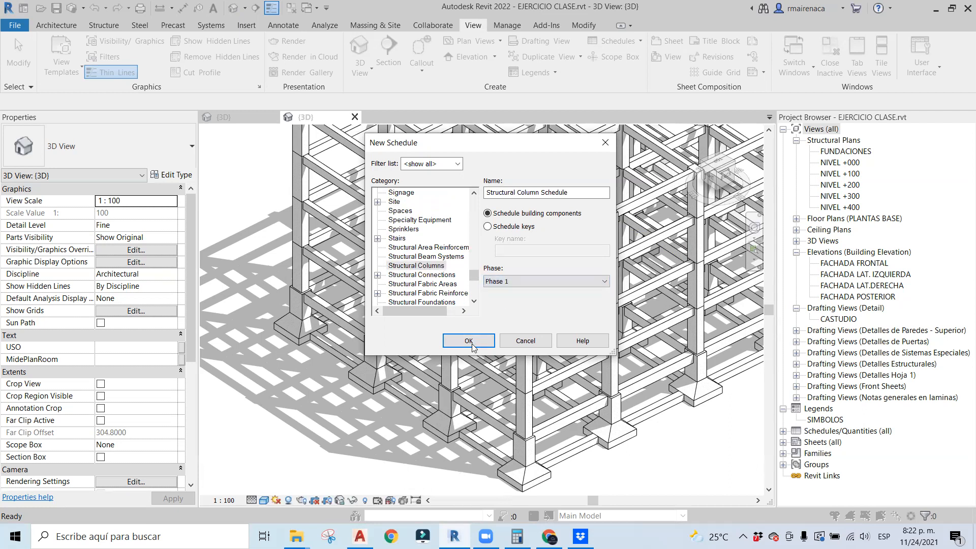
{"action": "left_click", "coordinate": [477, 339]}
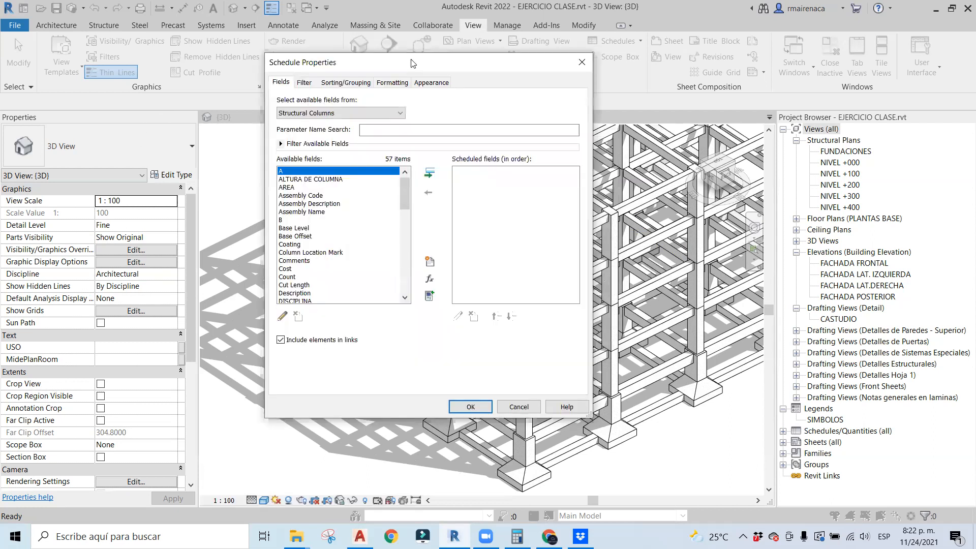
Browse the available column schedule fields around Structural Material, and cancel the schedule.
{"action": "left_click", "coordinate": [303, 205]}
{"action": "key", "text": "s"}
{"action": "key", "text": "s"}
{"action": "scroll", "coordinate": [297, 231], "scroll_direction": "down", "scroll_amount": 3}
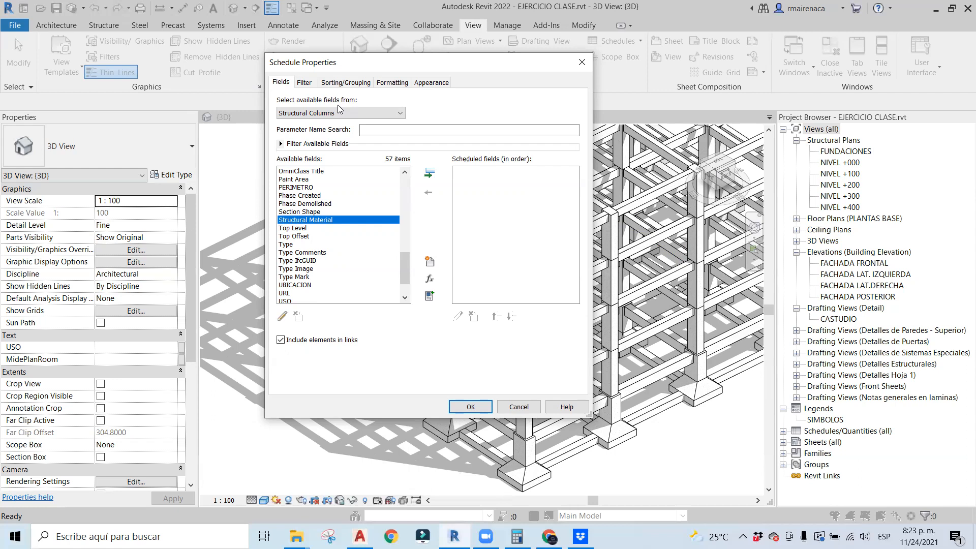
{"action": "key", "text": "Escape"}
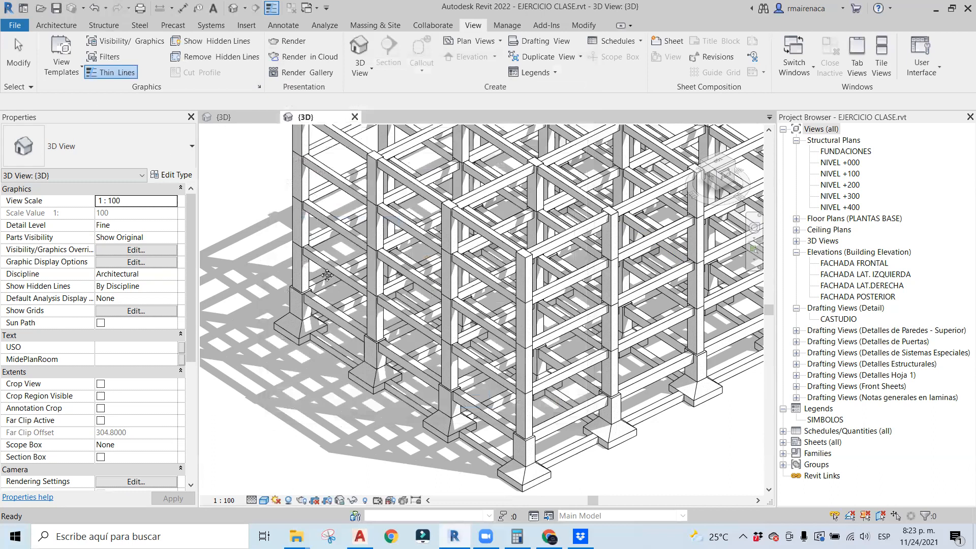
Return to the ESTRUCTURA TORRE A_R22 3D view and examine the tower's upper edge beams, slabs, columns and piled footings from the front corner.
{"action": "key", "text": "ctrl+Tab"}
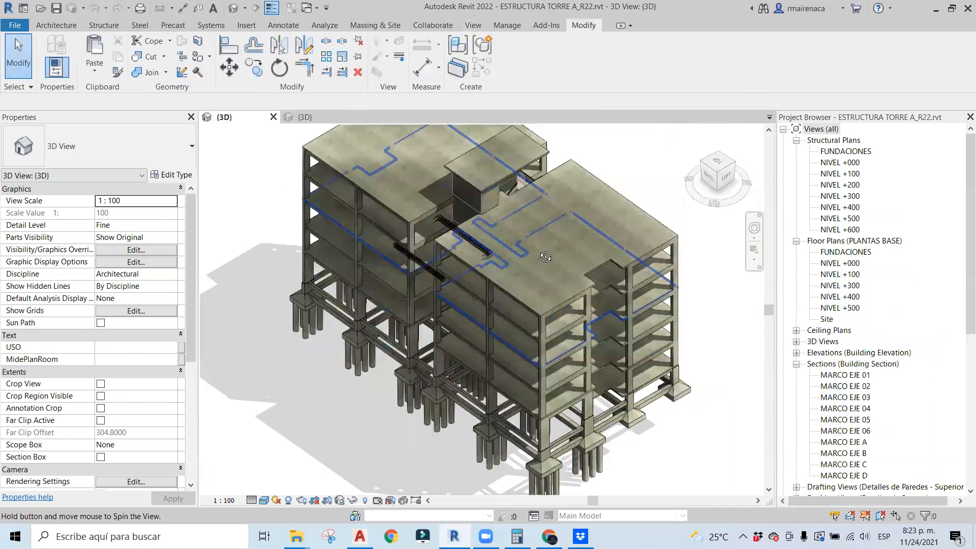
{"action": "middle_click_drag", "start_coordinate": [490, 262], "coordinate": [321, 248], "text": "shift"}
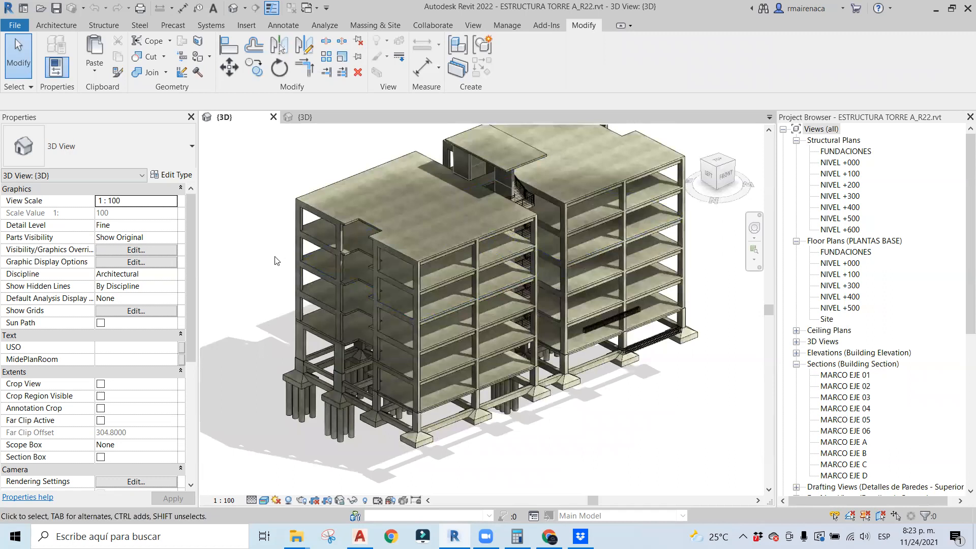
{"action": "middle_click_drag", "start_coordinate": [270, 268], "coordinate": [318, 216], "text": "shift"}
{"action": "left_click", "coordinate": [319, 217]}
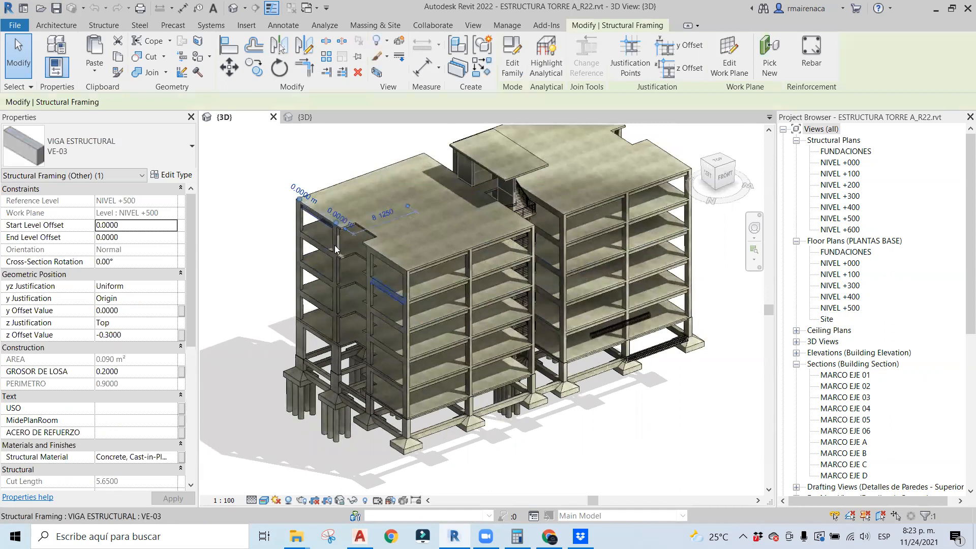
{"action": "key", "text": "Escape"}
{"action": "scroll", "coordinate": [272, 216], "scroll_direction": "up", "scroll_amount": 5}
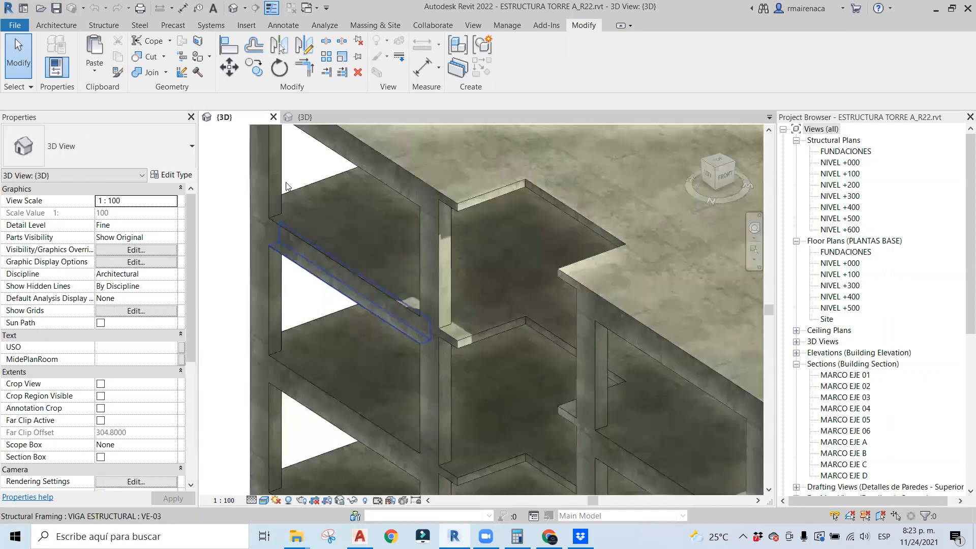
{"action": "scroll", "coordinate": [290, 176], "scroll_direction": "down", "scroll_amount": 2}
{"action": "scroll", "coordinate": [309, 168], "scroll_direction": "down", "scroll_amount": 2}
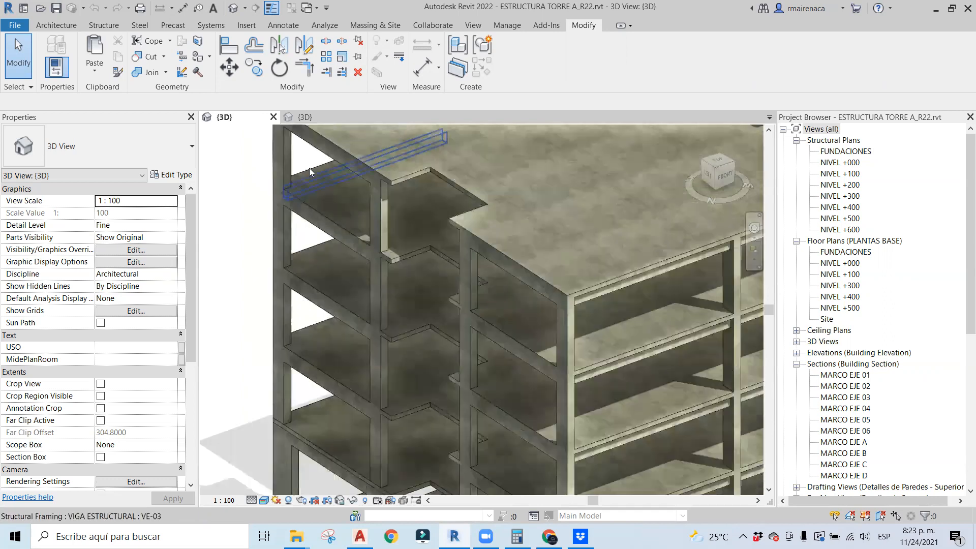
{"action": "scroll", "coordinate": [283, 231], "scroll_direction": "down", "scroll_amount": 2}
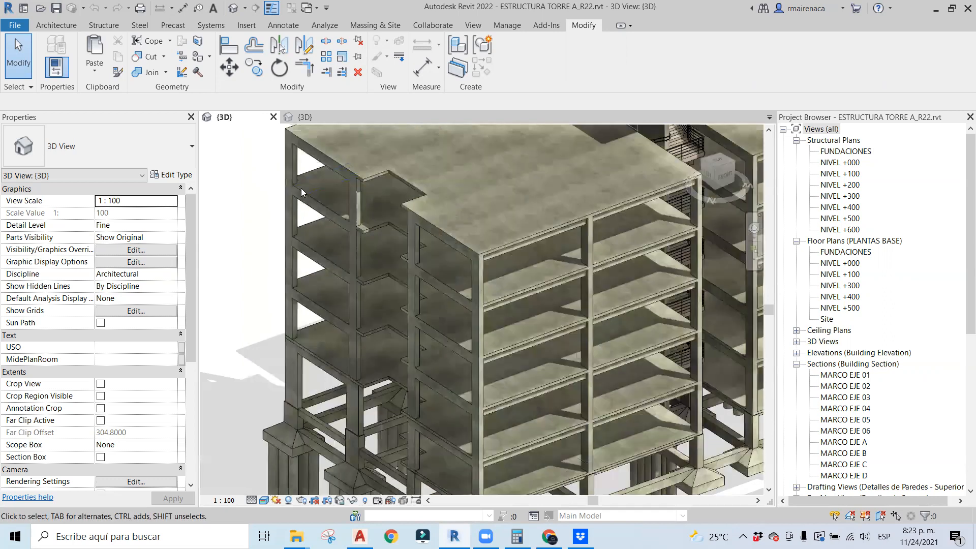
{"action": "scroll", "coordinate": [282, 186], "scroll_direction": "down", "scroll_amount": 2}
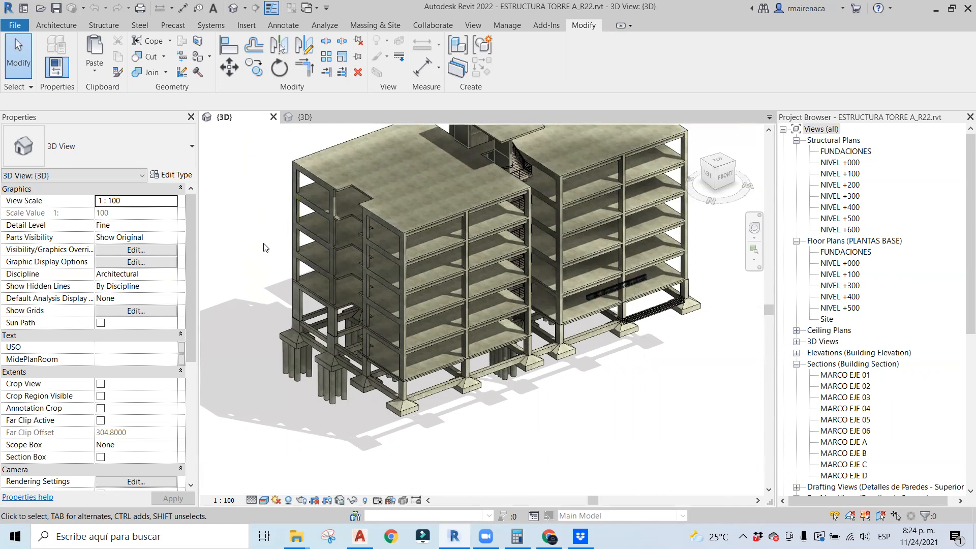
{"action": "scroll", "coordinate": [516, 322], "scroll_direction": "up", "scroll_amount": 3}
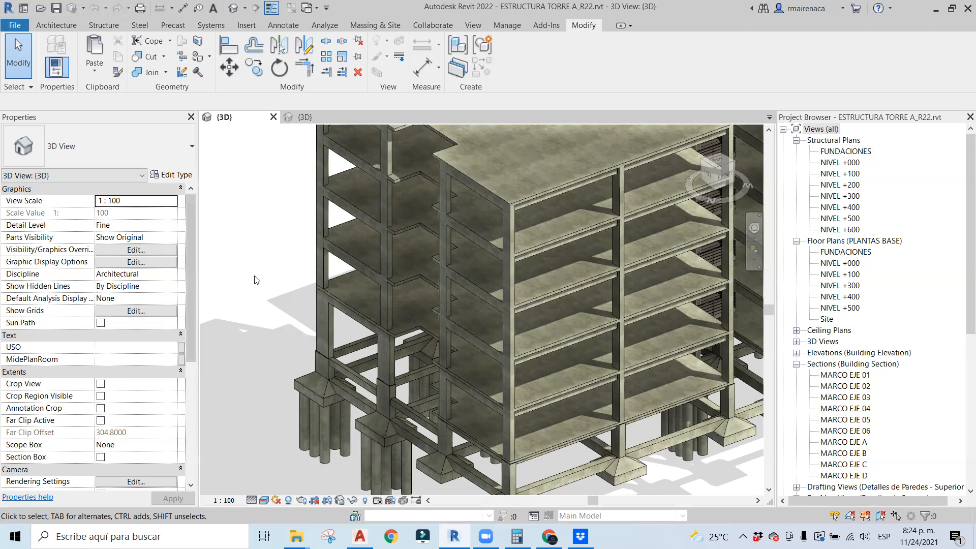
{"action": "middle_click_drag", "start_coordinate": [249, 218], "coordinate": [239, 247]}
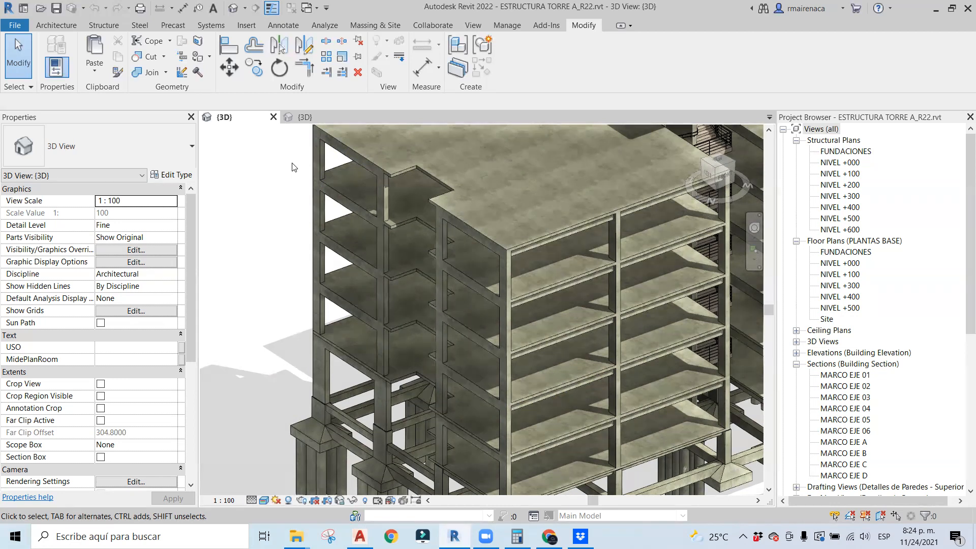
{"action": "scroll", "coordinate": [356, 208], "scroll_direction": "down", "scroll_amount": 2}
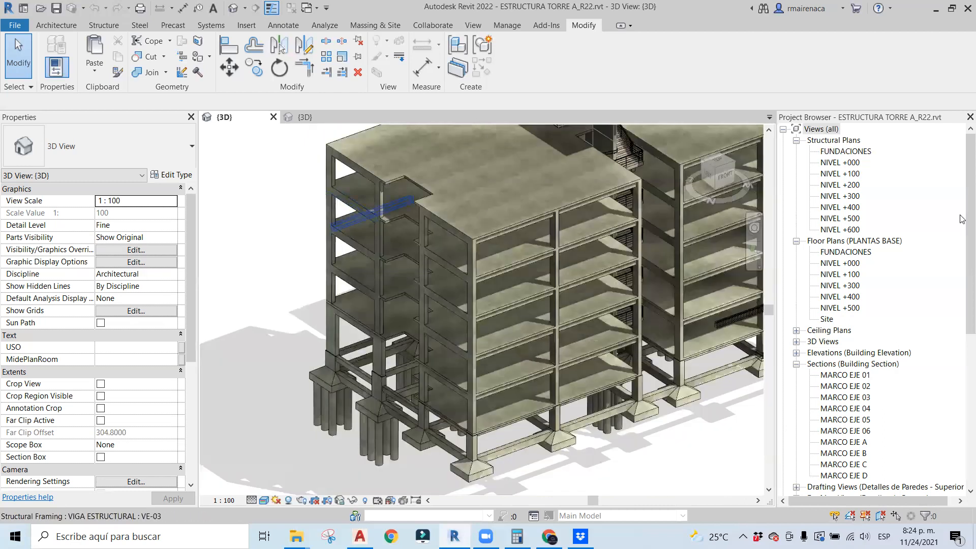